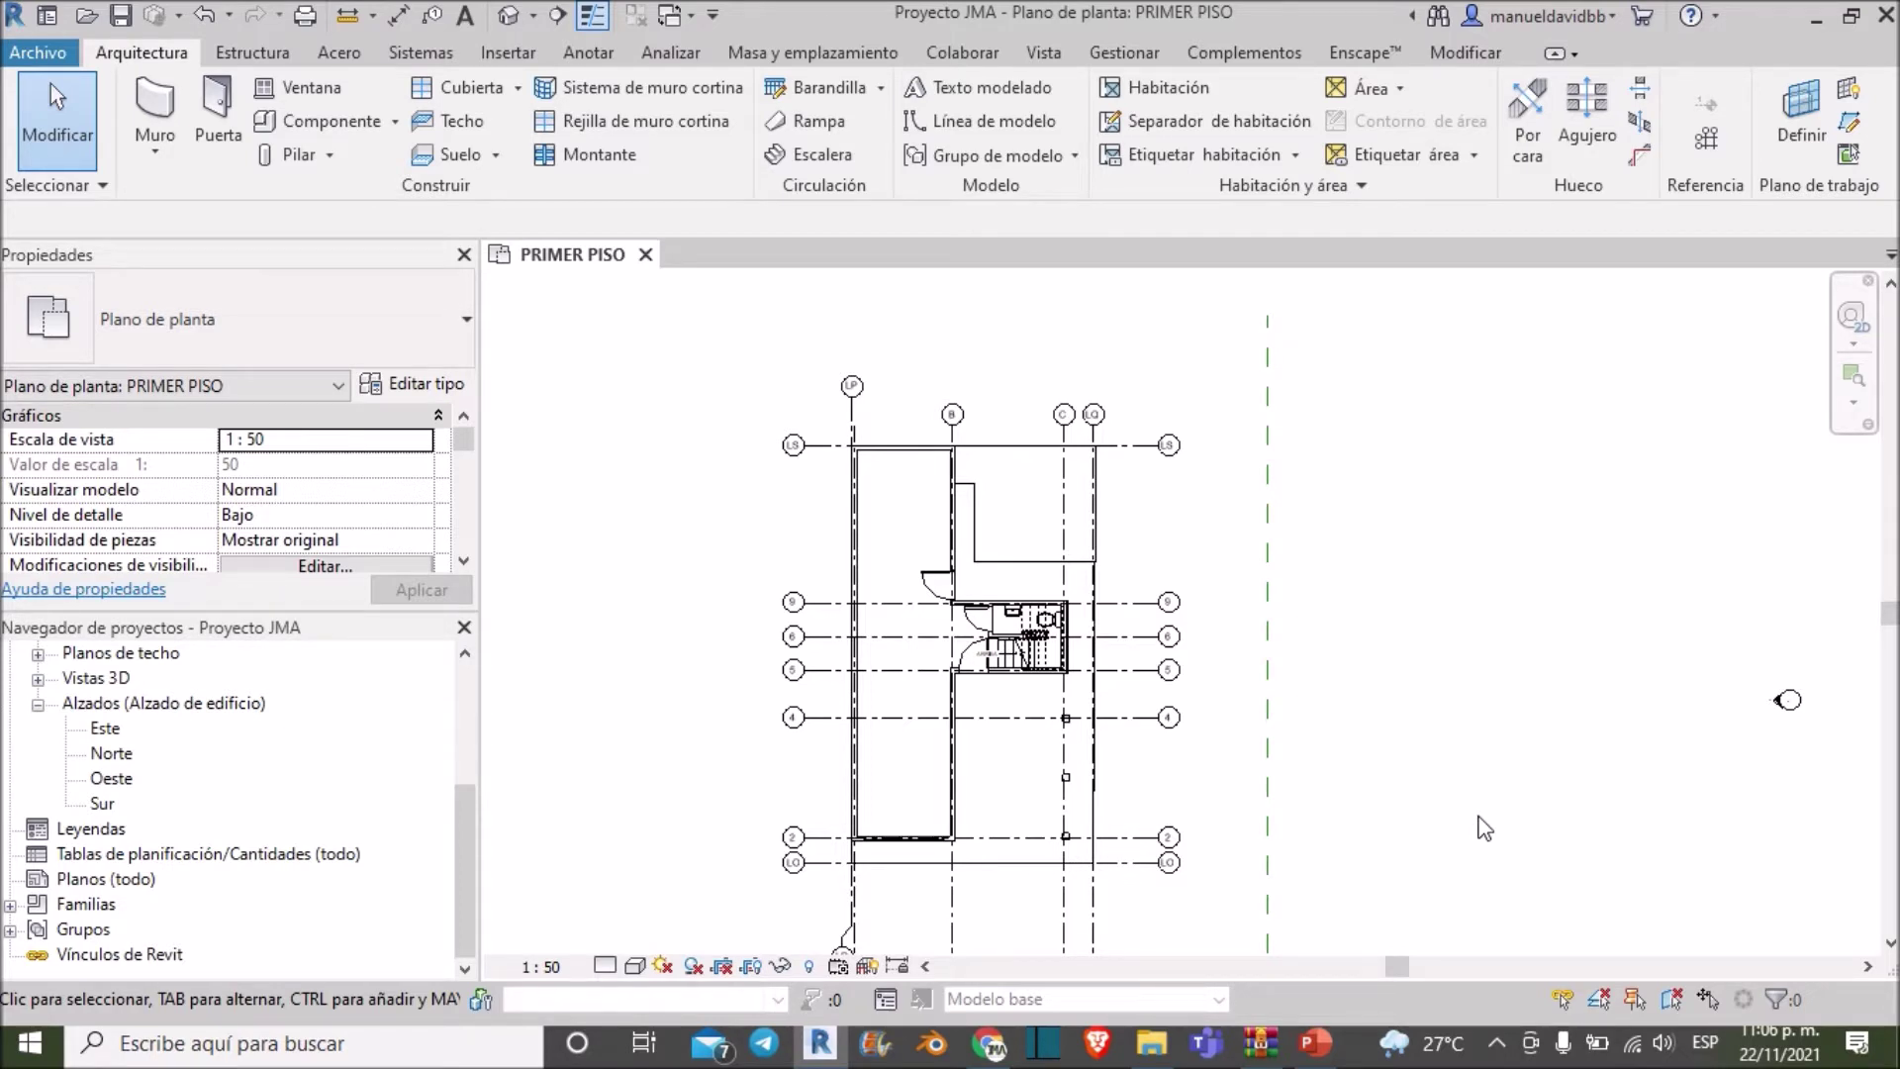
Draw a building section along grid LO, from west of grid A to past grid LQ
scroll(1482, 816, "down", 2)
middle_click_drag(1481, 817, 1402, 787)
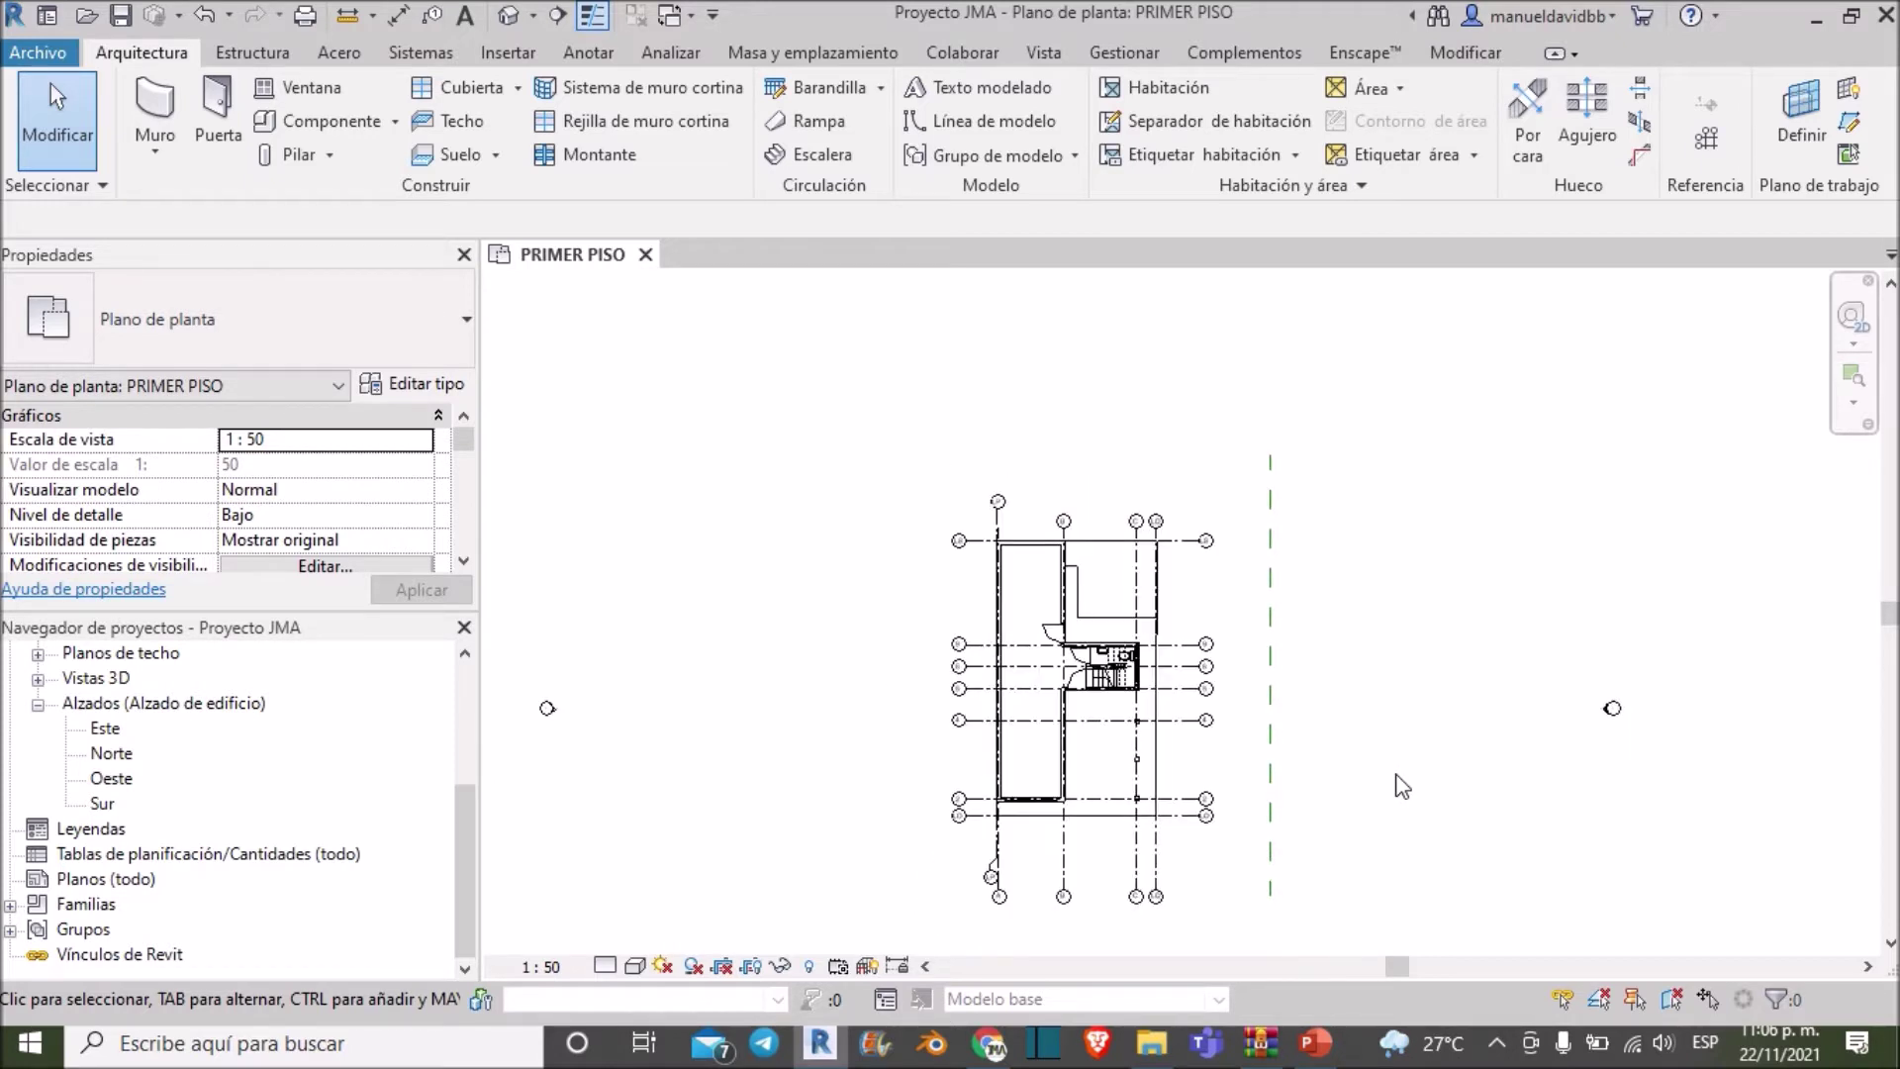
scroll(1415, 704, "down", 1)
scroll(1395, 704, "up", 2)
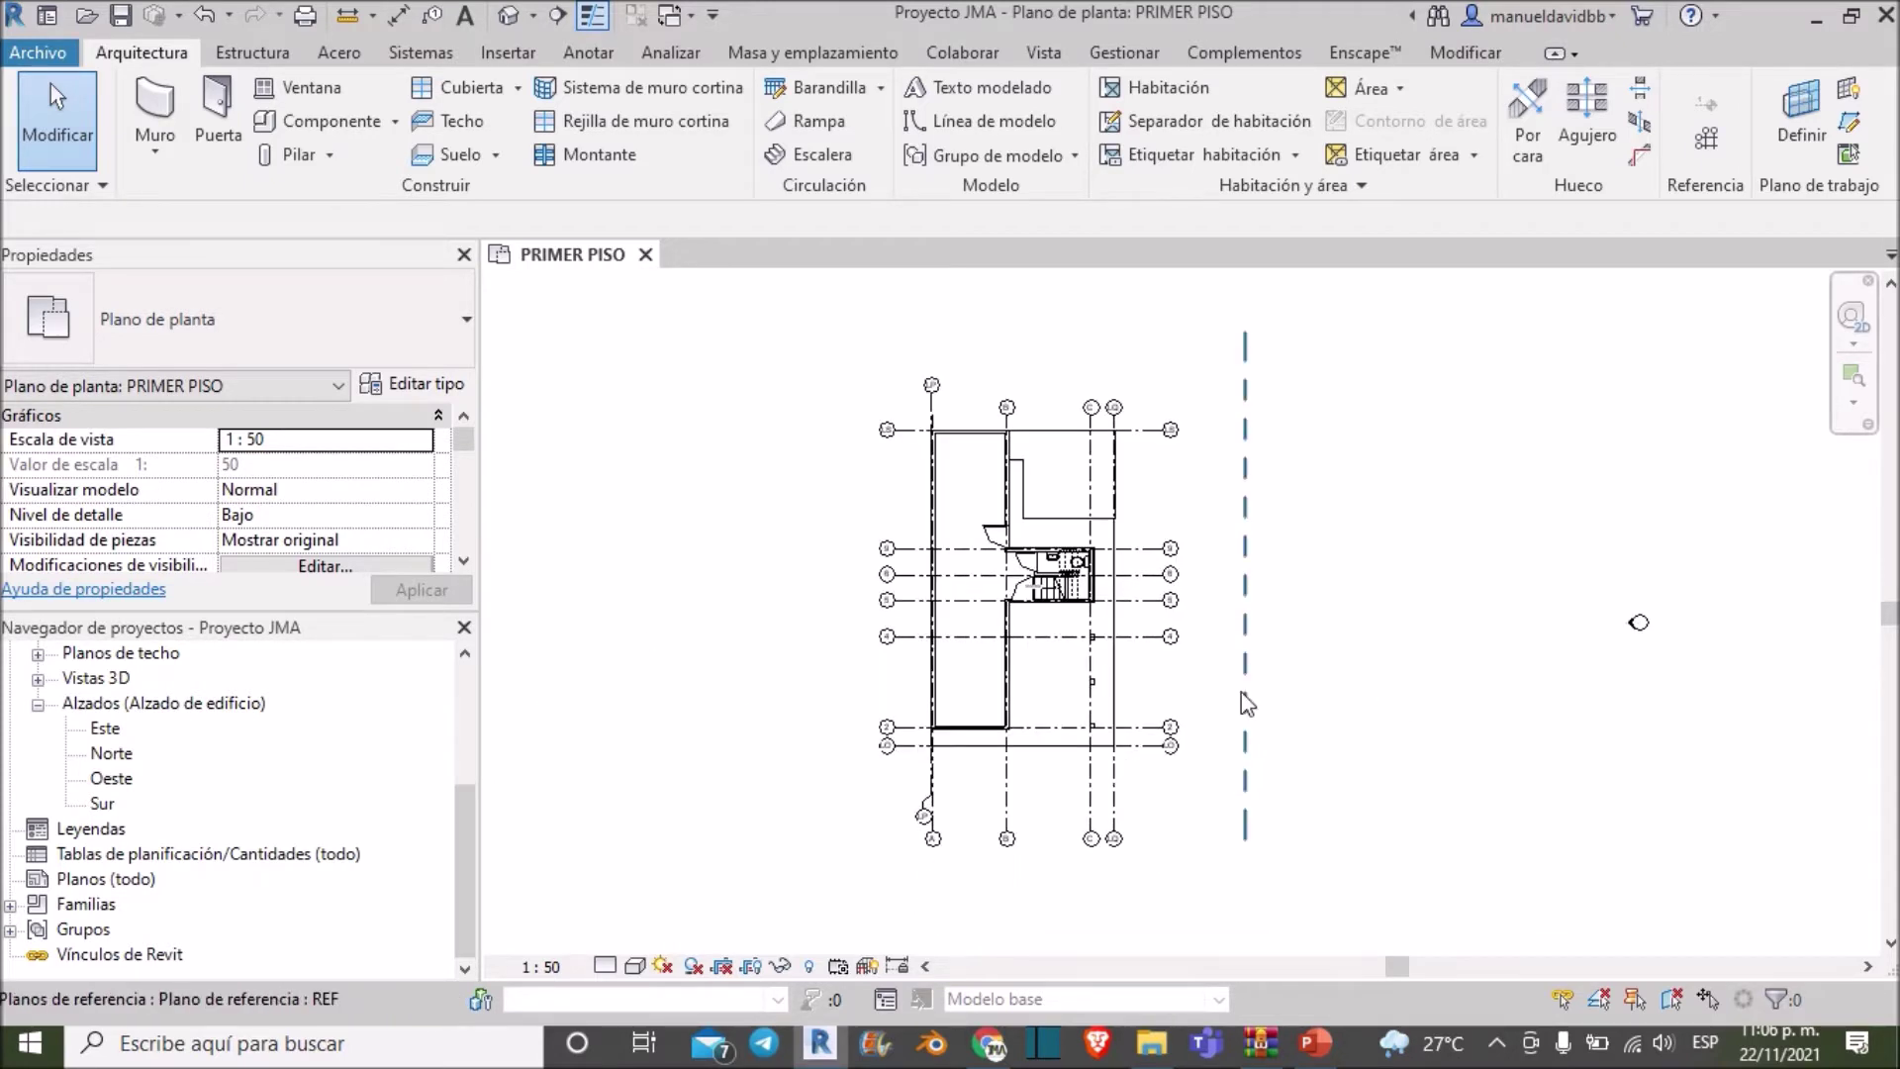
middle_click_drag(1247, 703, 1309, 710)
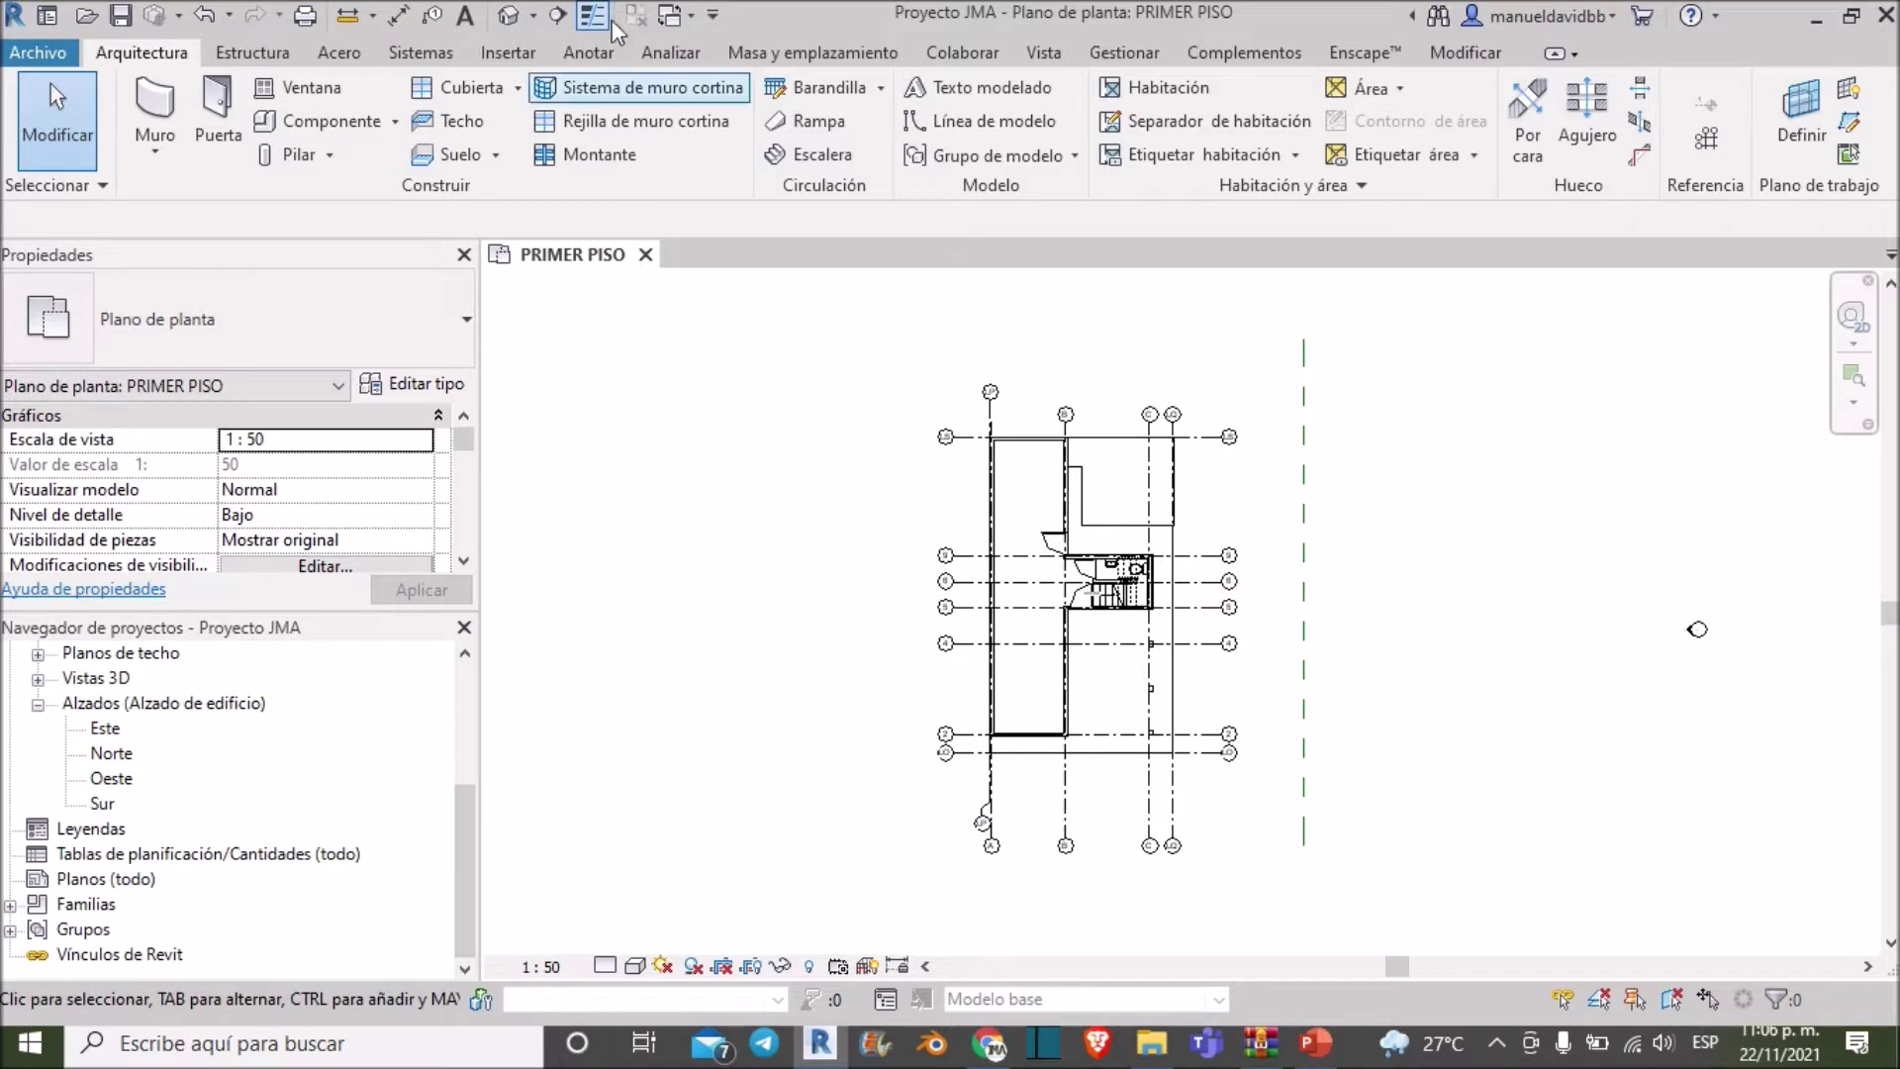
left_click(557, 20)
scroll(869, 708, "up", 2)
scroll(826, 590, "up", 1)
scroll(835, 585, "up", 2)
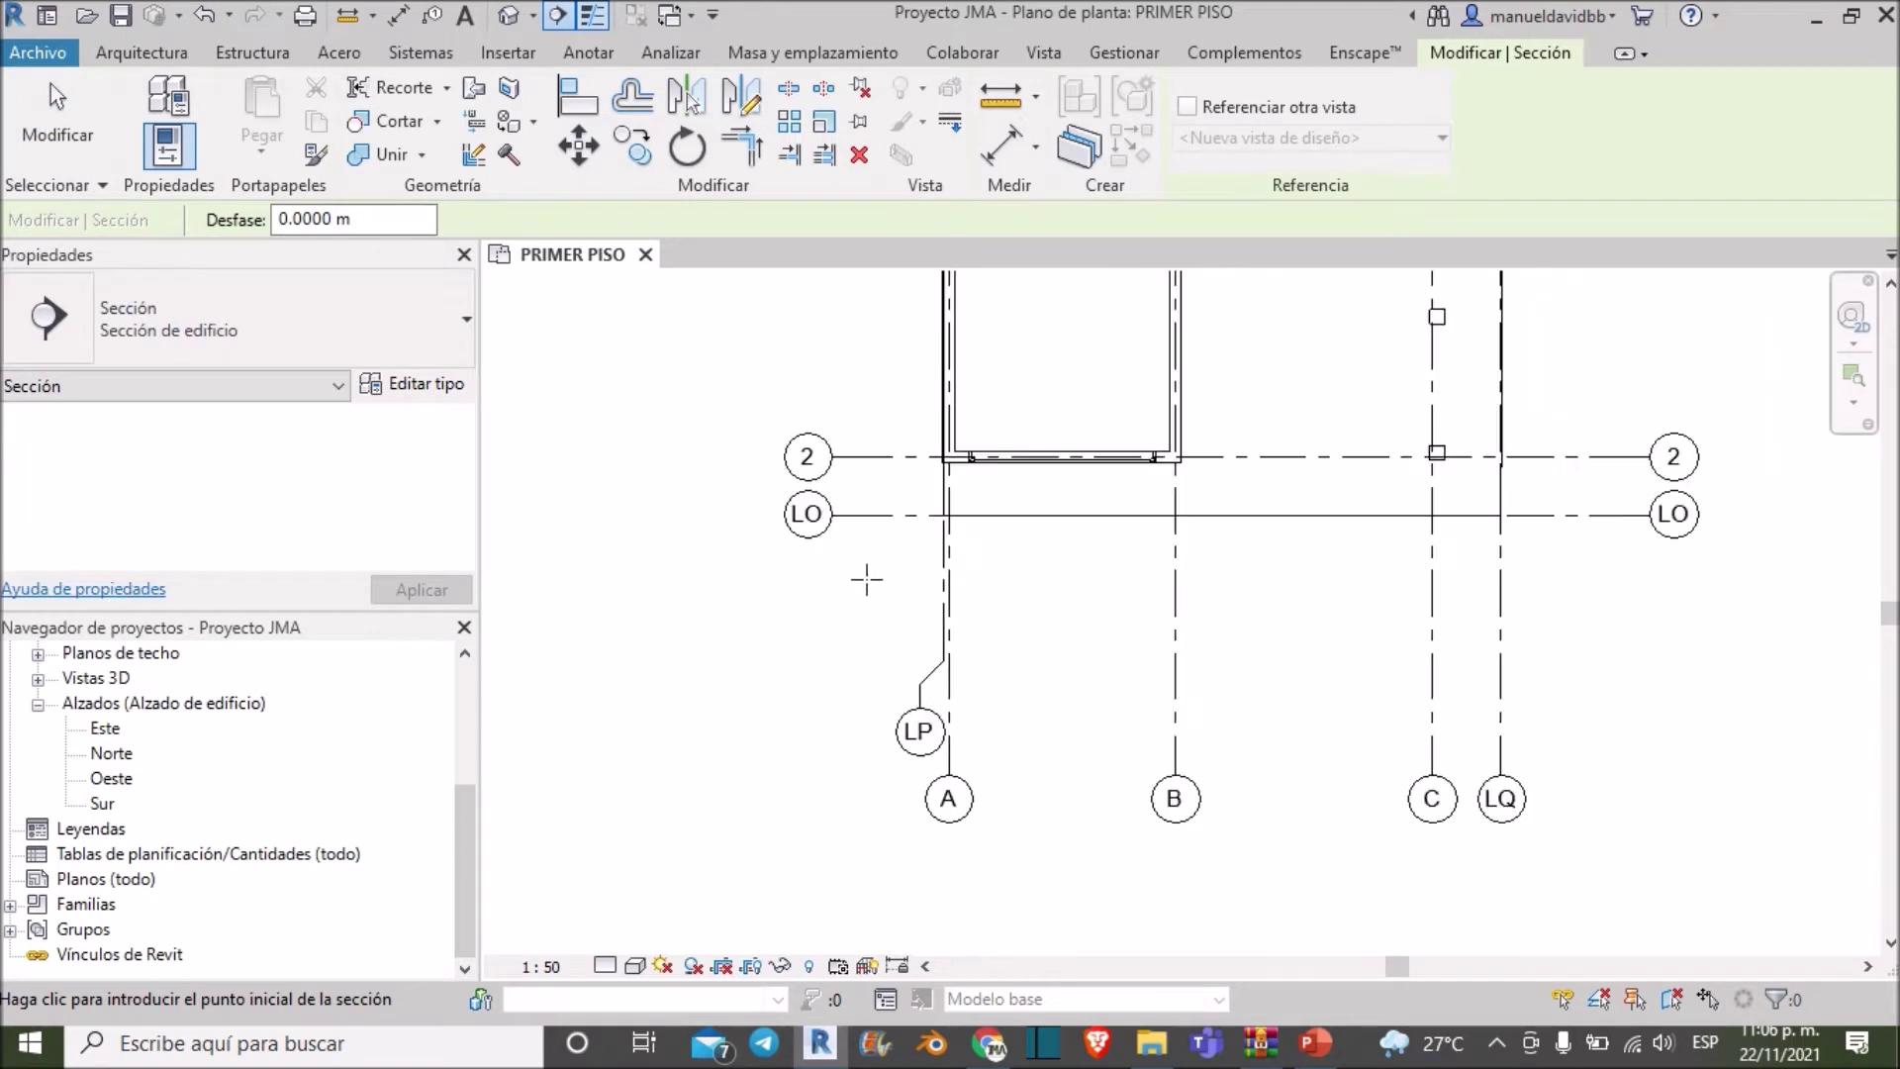
scroll(887, 649, "up", 1)
scroll(852, 640, "down", 1)
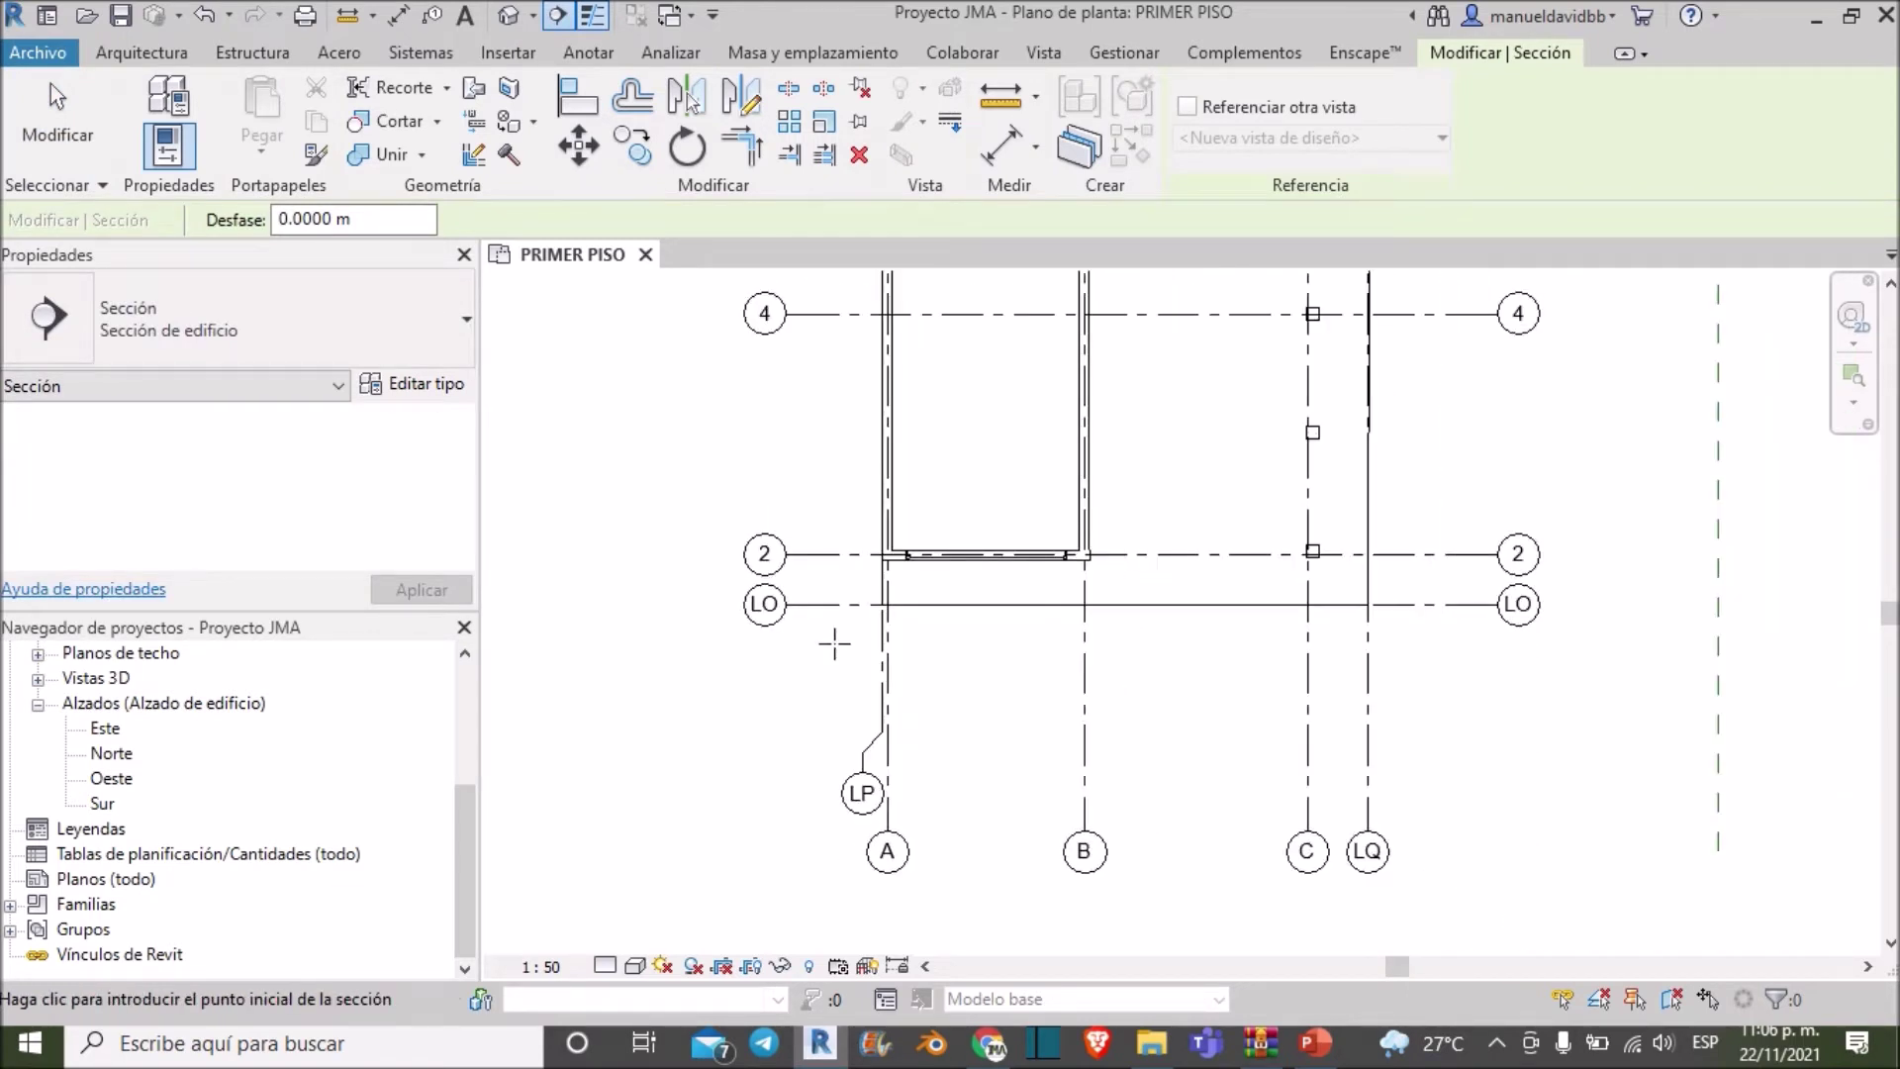
left_click(836, 620)
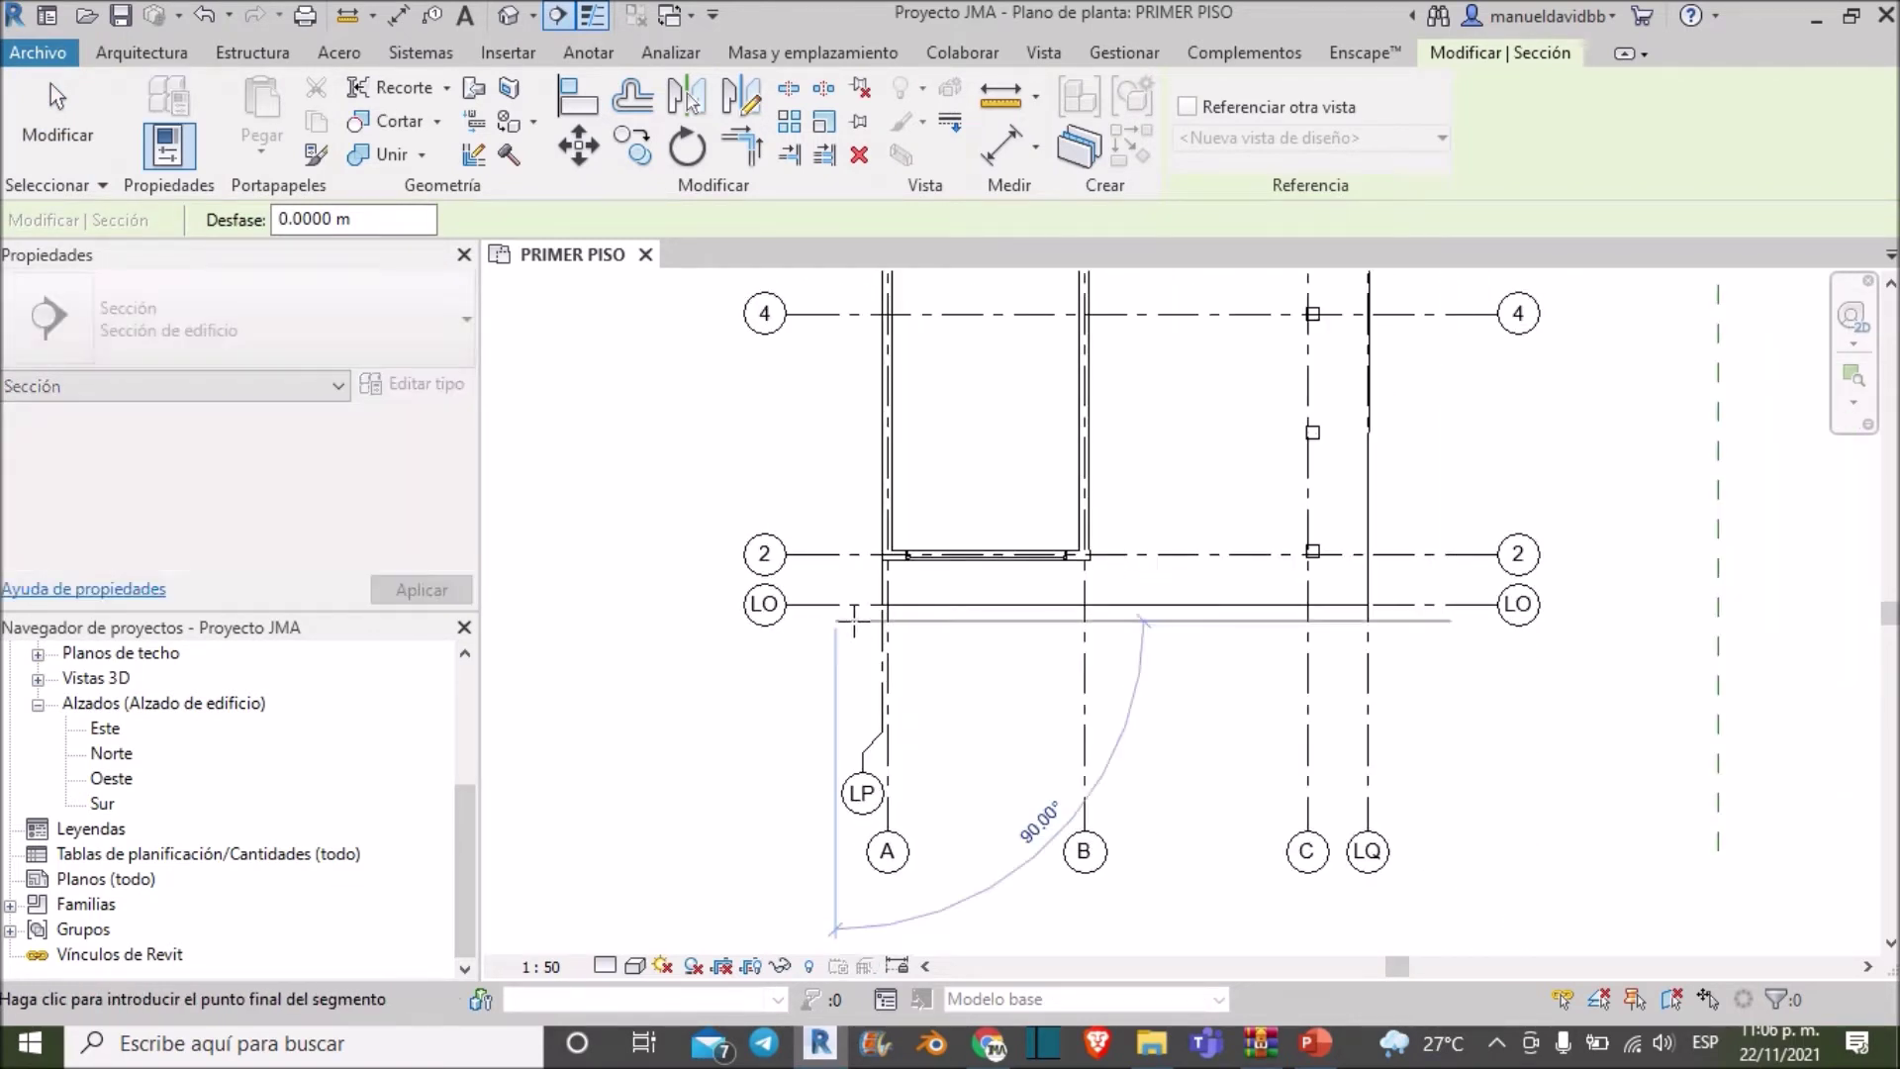
left_click(1429, 621)
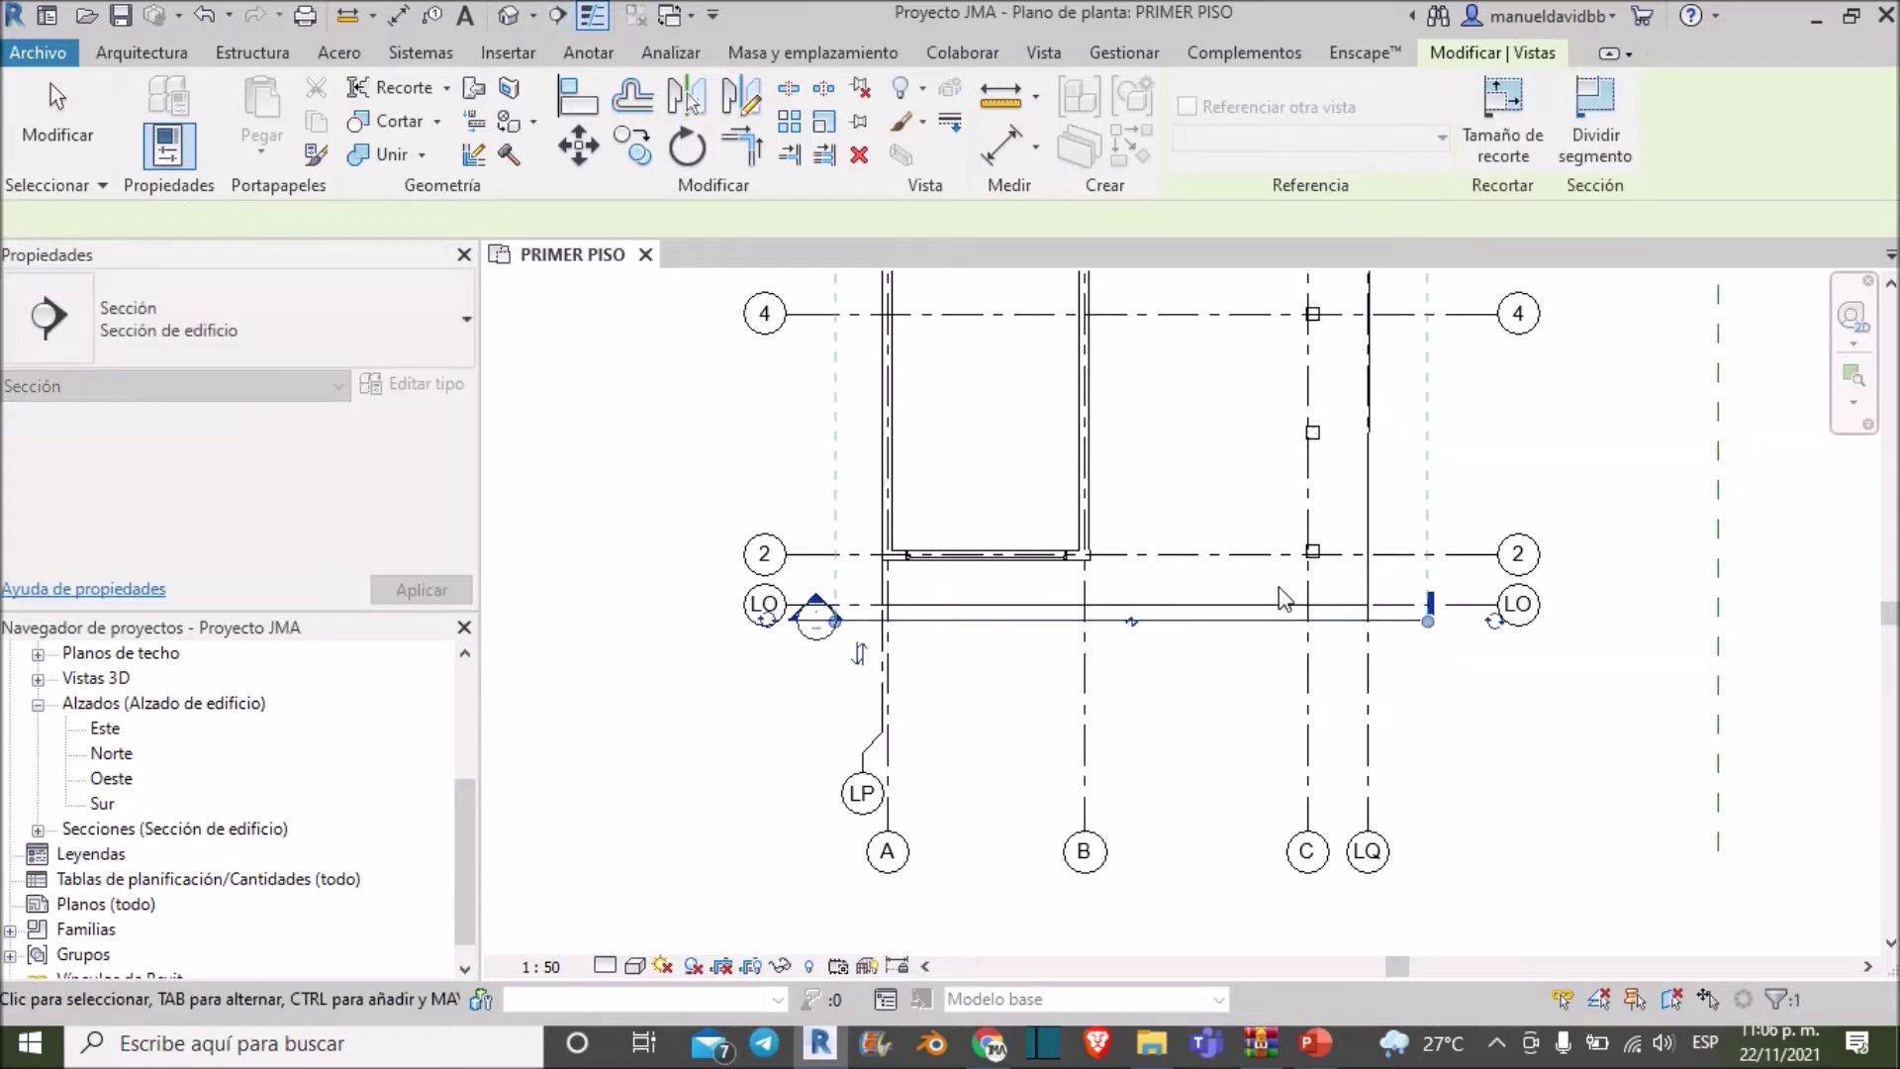
Drag the section's far-clip boundary down, closer to the cut line
scroll(1287, 692, "down", 2)
scroll(1218, 776, "down", 2)
scroll(1326, 737, "down", 1)
scroll(1326, 737, "down", 1)
scroll(1286, 712, "up", 1)
left_click_drag(1176, 416, 1178, 495)
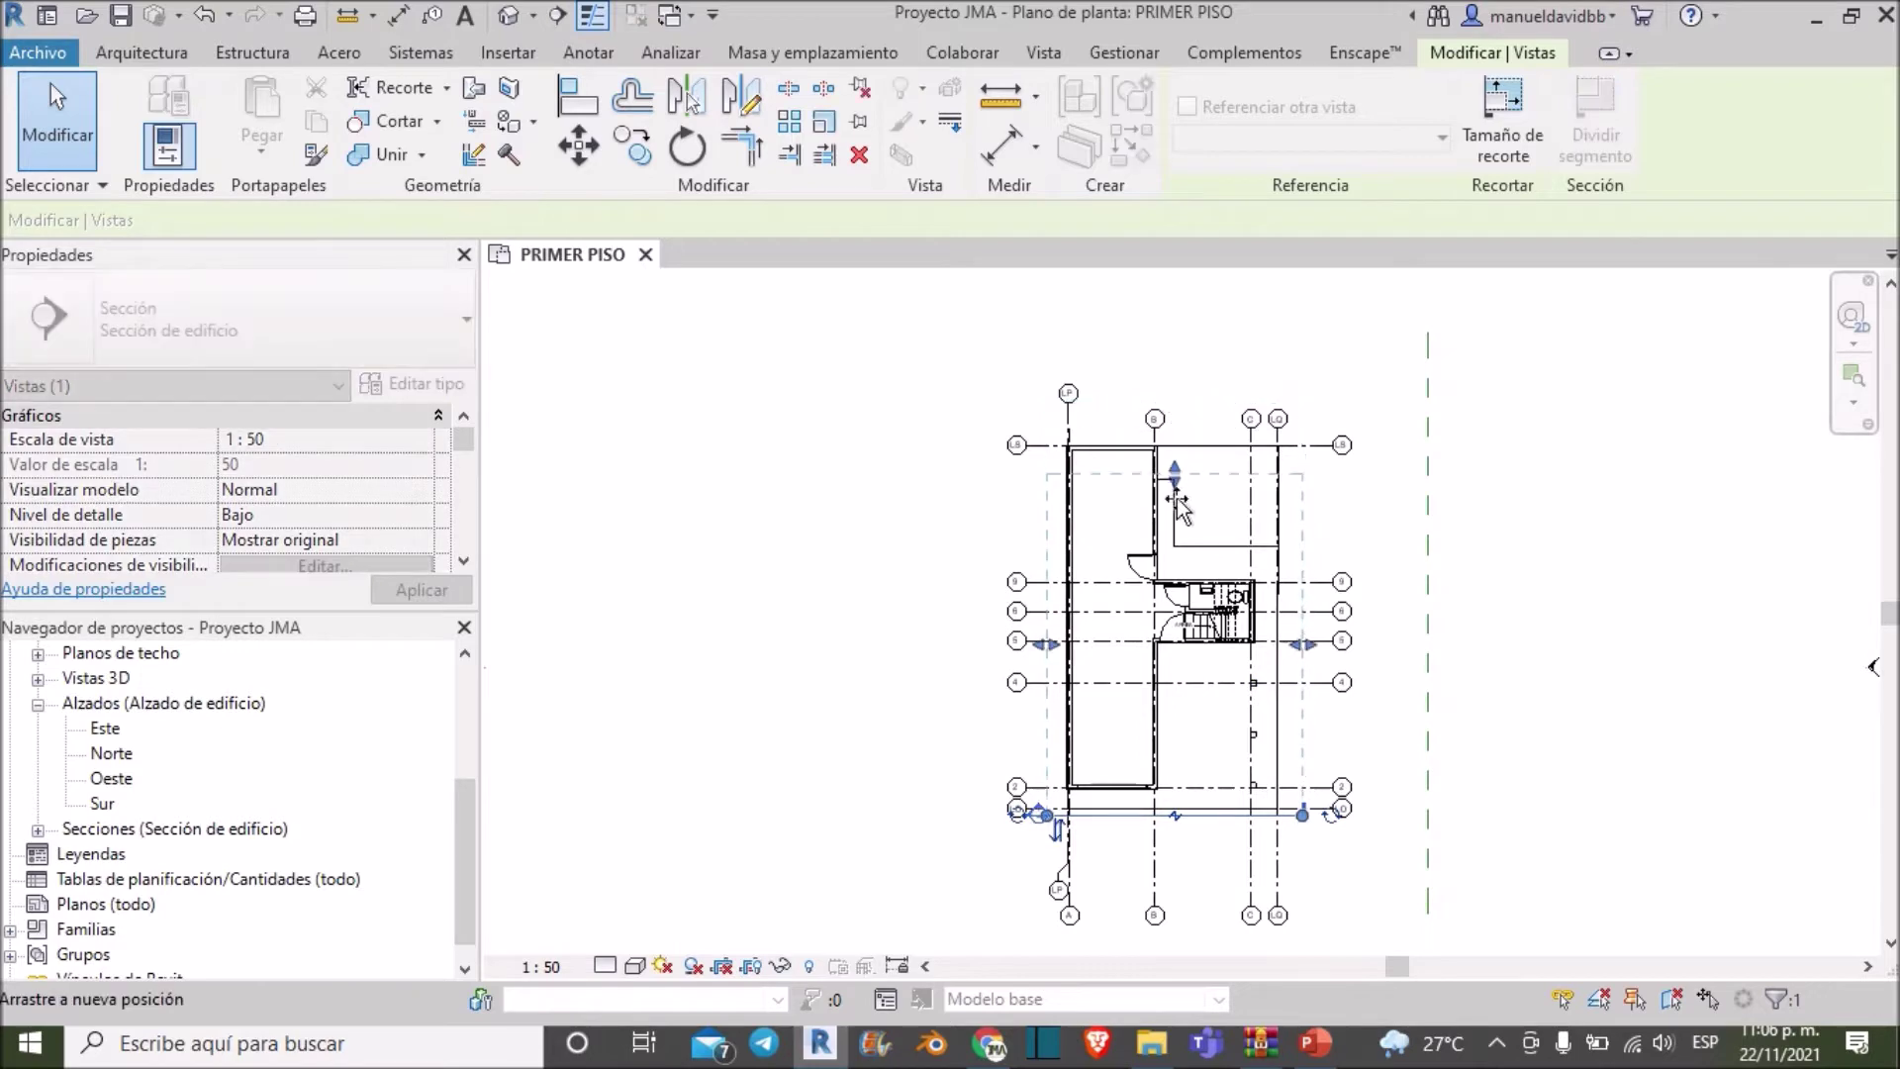
left_click_drag(1178, 708, 1181, 783)
Push the far-clip boundary back up so it sits between grids 2 and 4
scroll(1194, 792, "up", 3)
scroll(1197, 802, "up", 2)
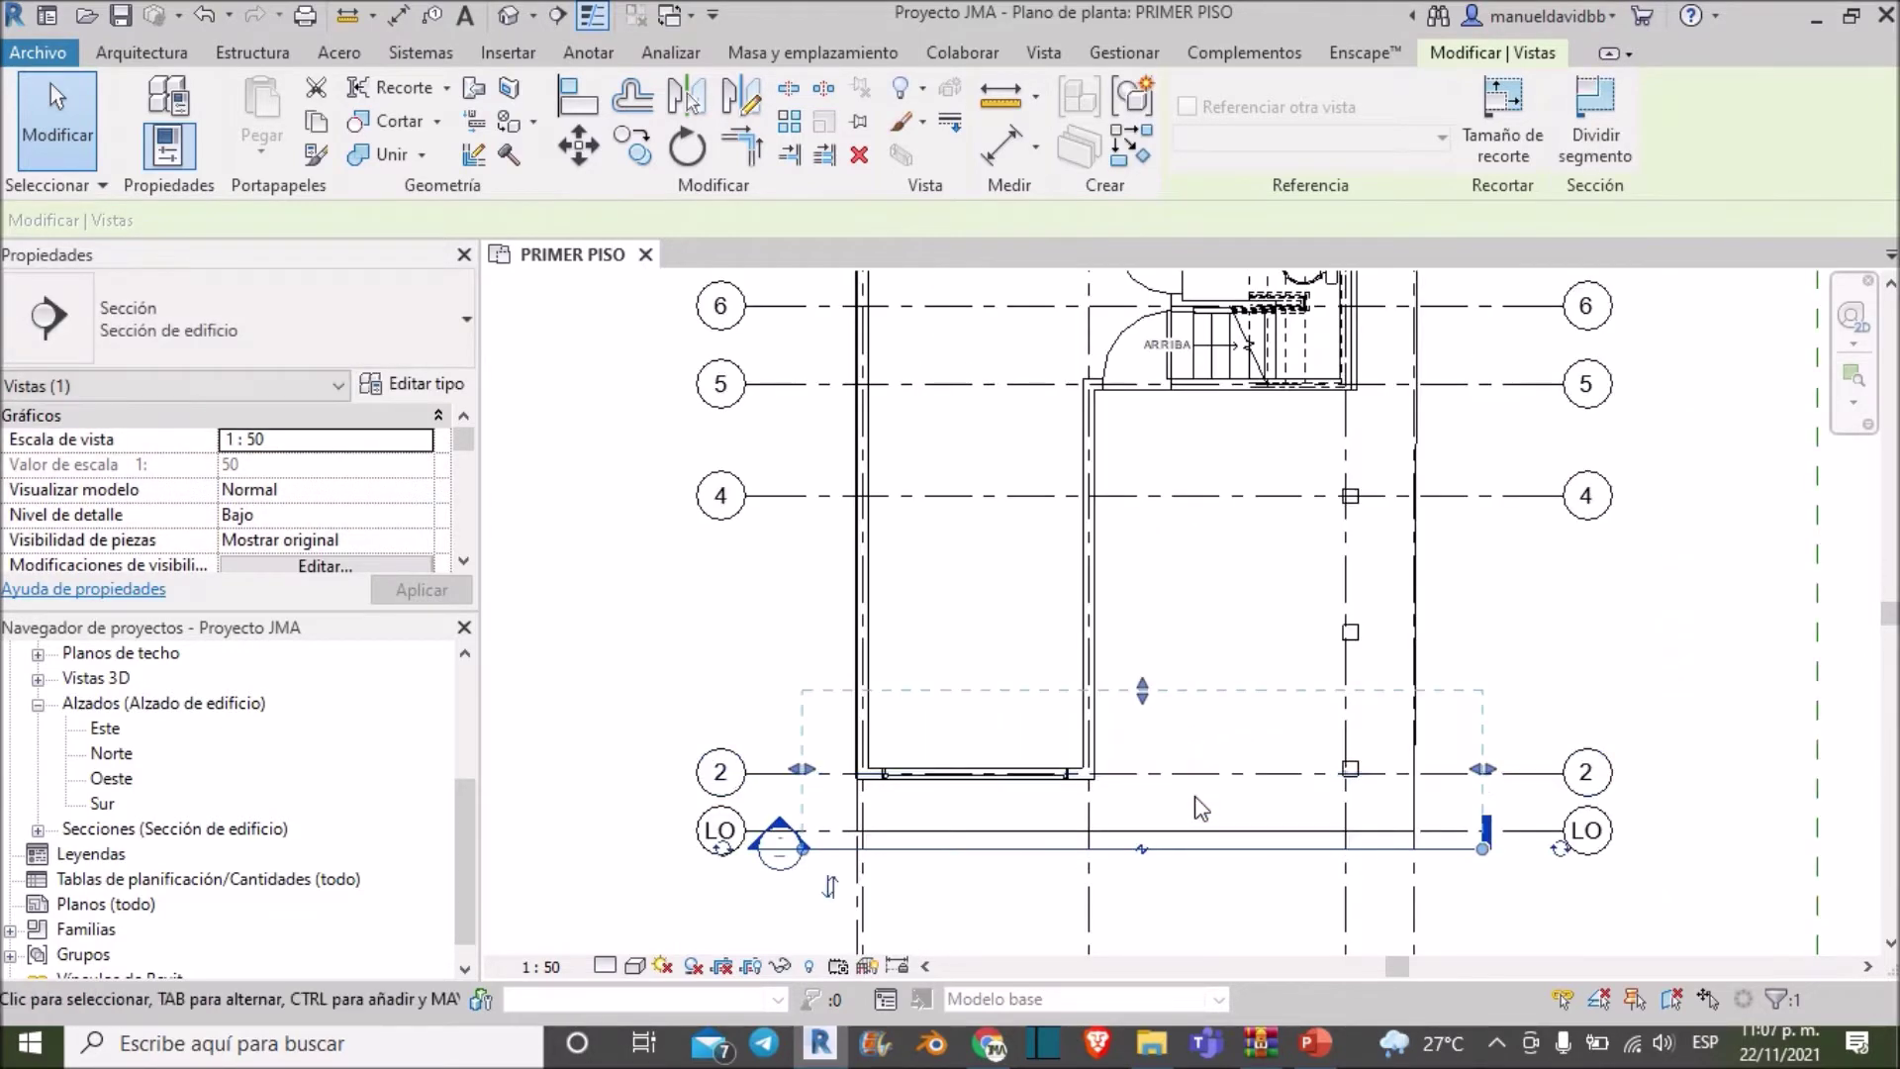
scroll(1188, 796, "up", 1)
scroll(1177, 787, "up", 1)
scroll(1177, 787, "down", 1)
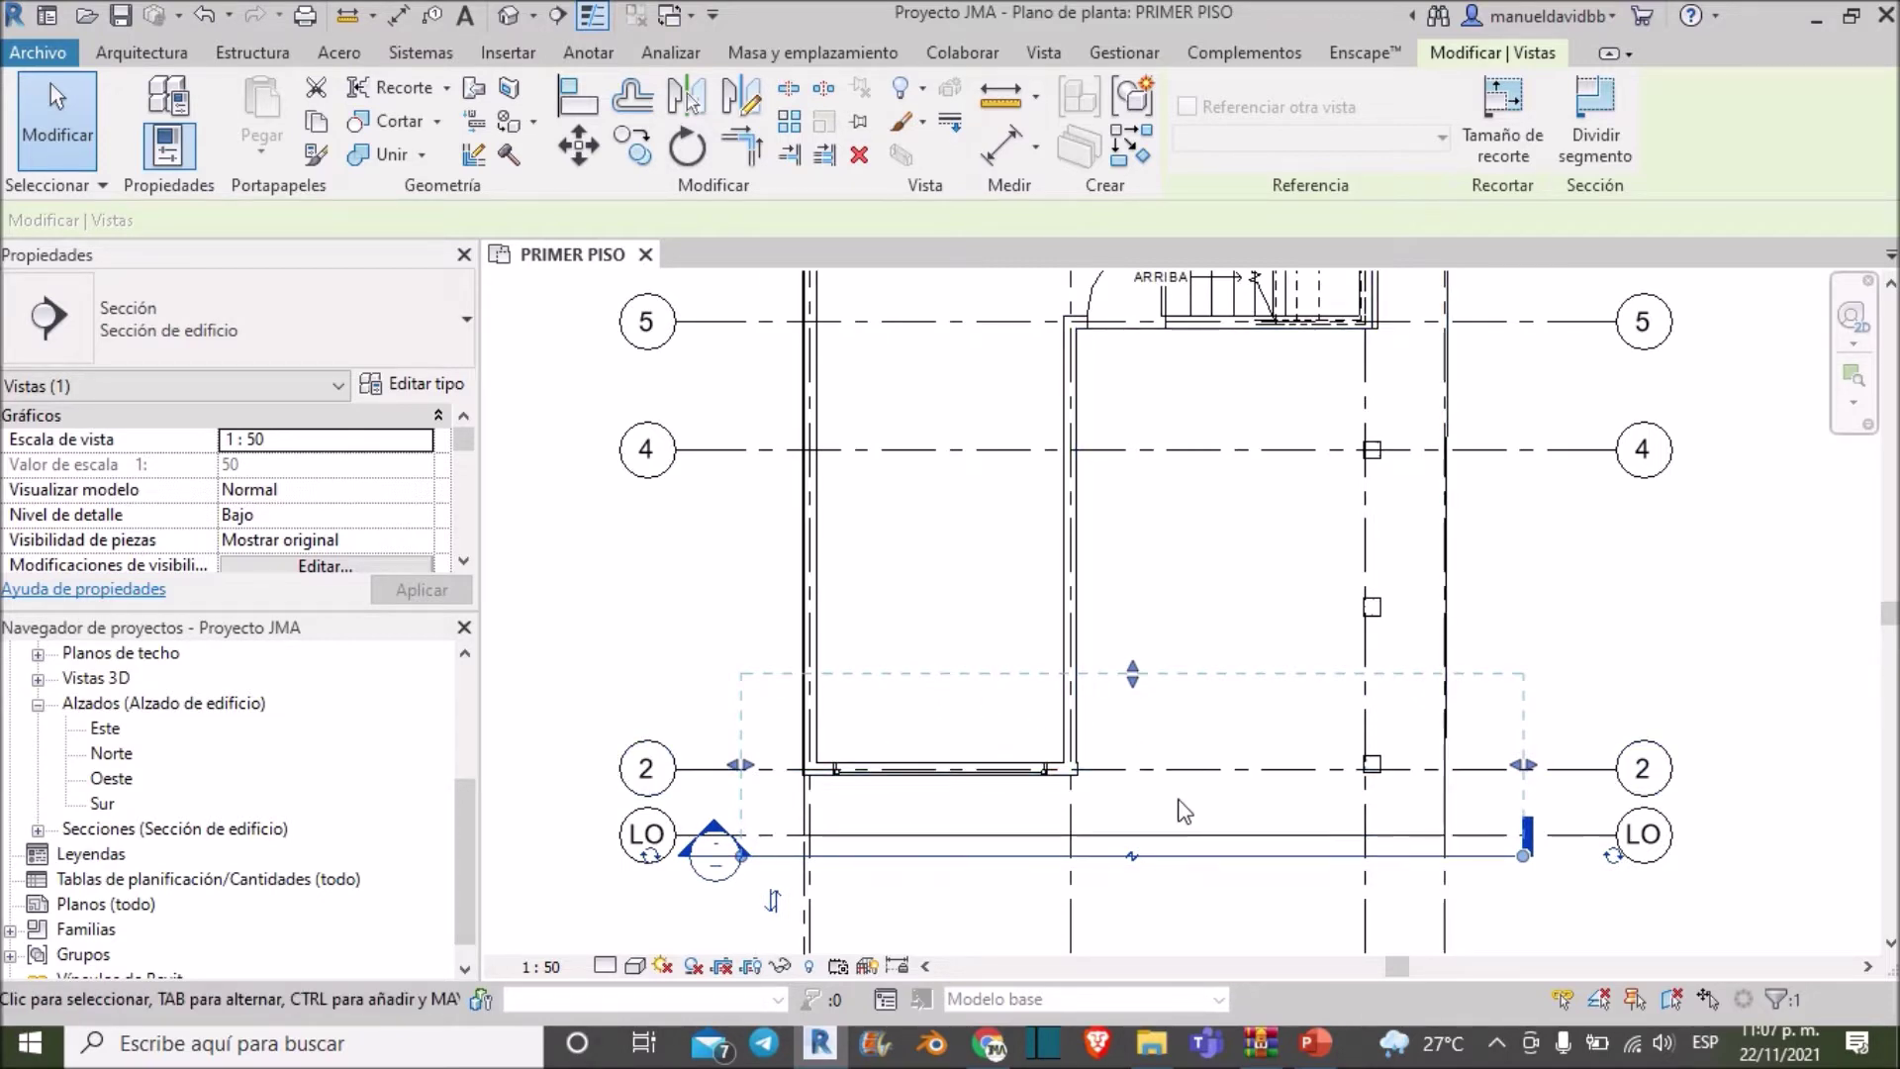
scroll(1183, 810, "down", 1)
scroll(1192, 796, "down", 1)
scroll(1203, 782, "down", 1)
scroll(1197, 792, "down", 1)
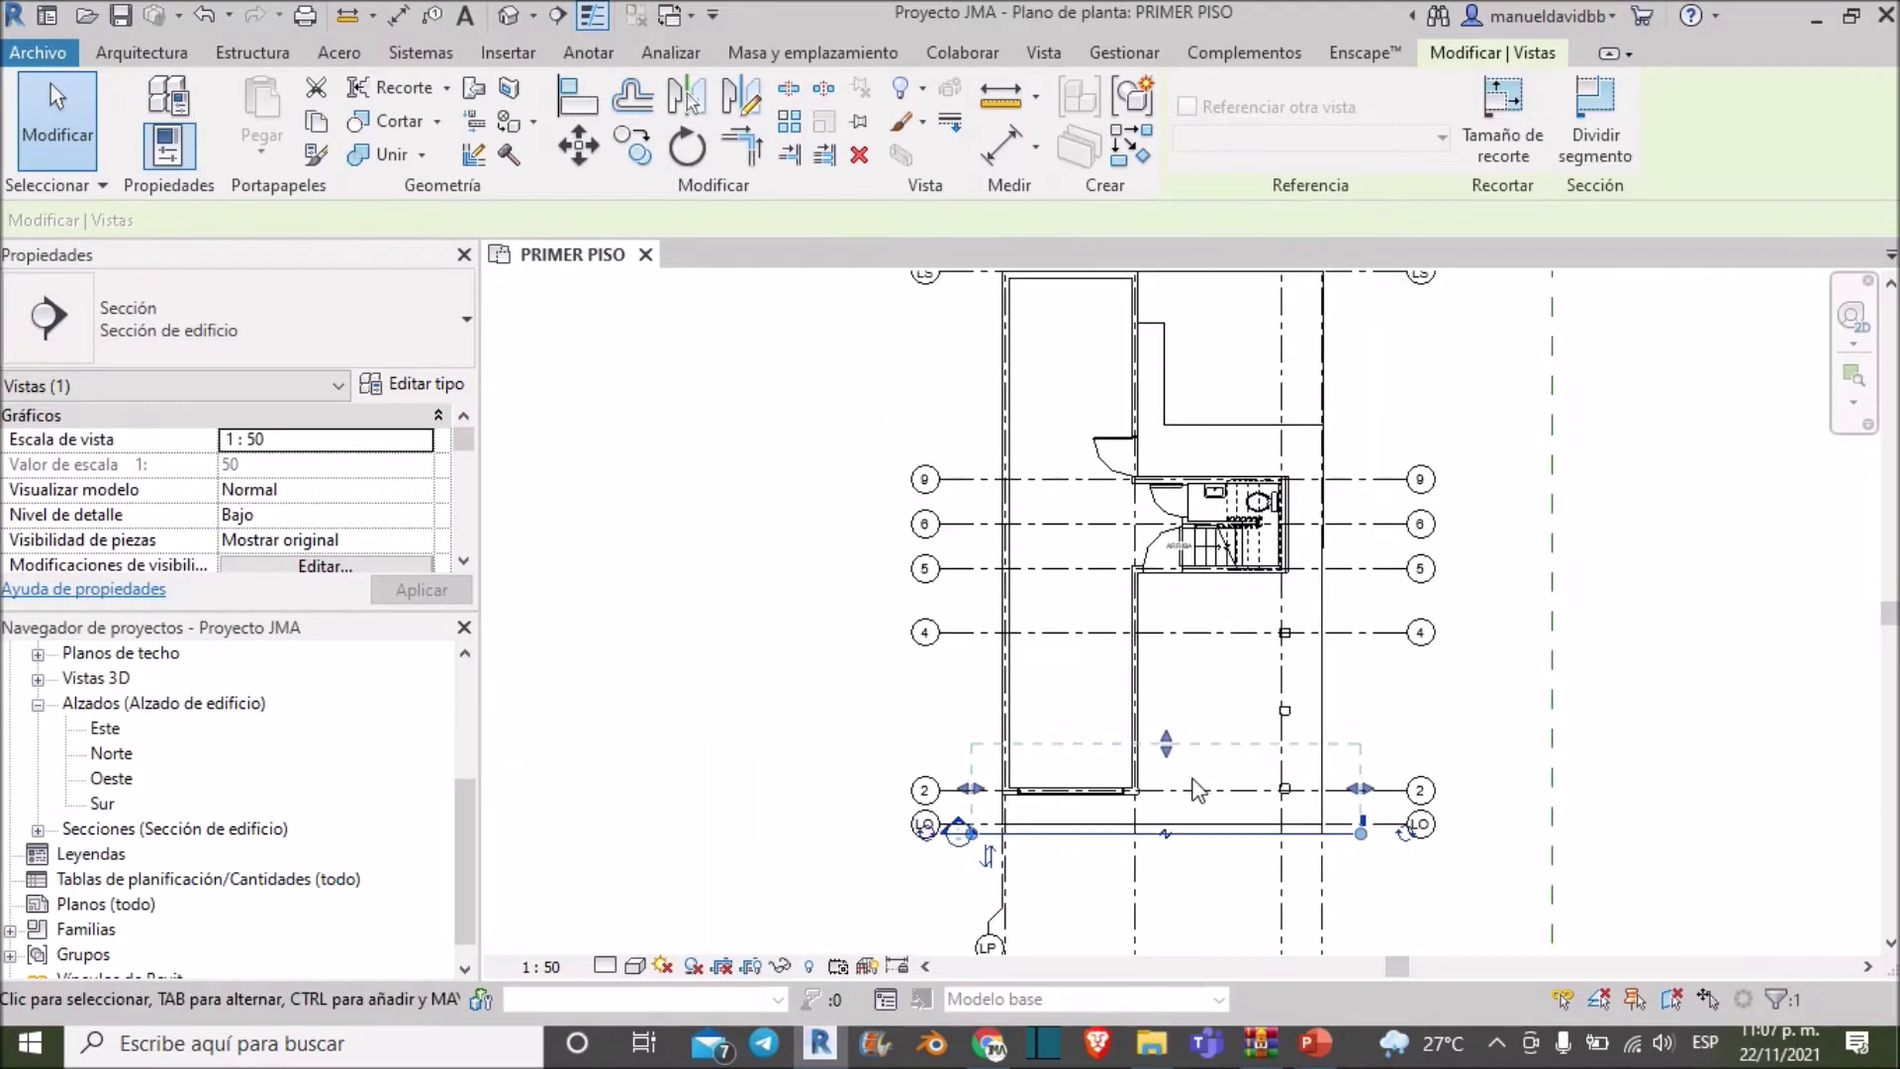
left_click_drag(1169, 740, 1177, 610)
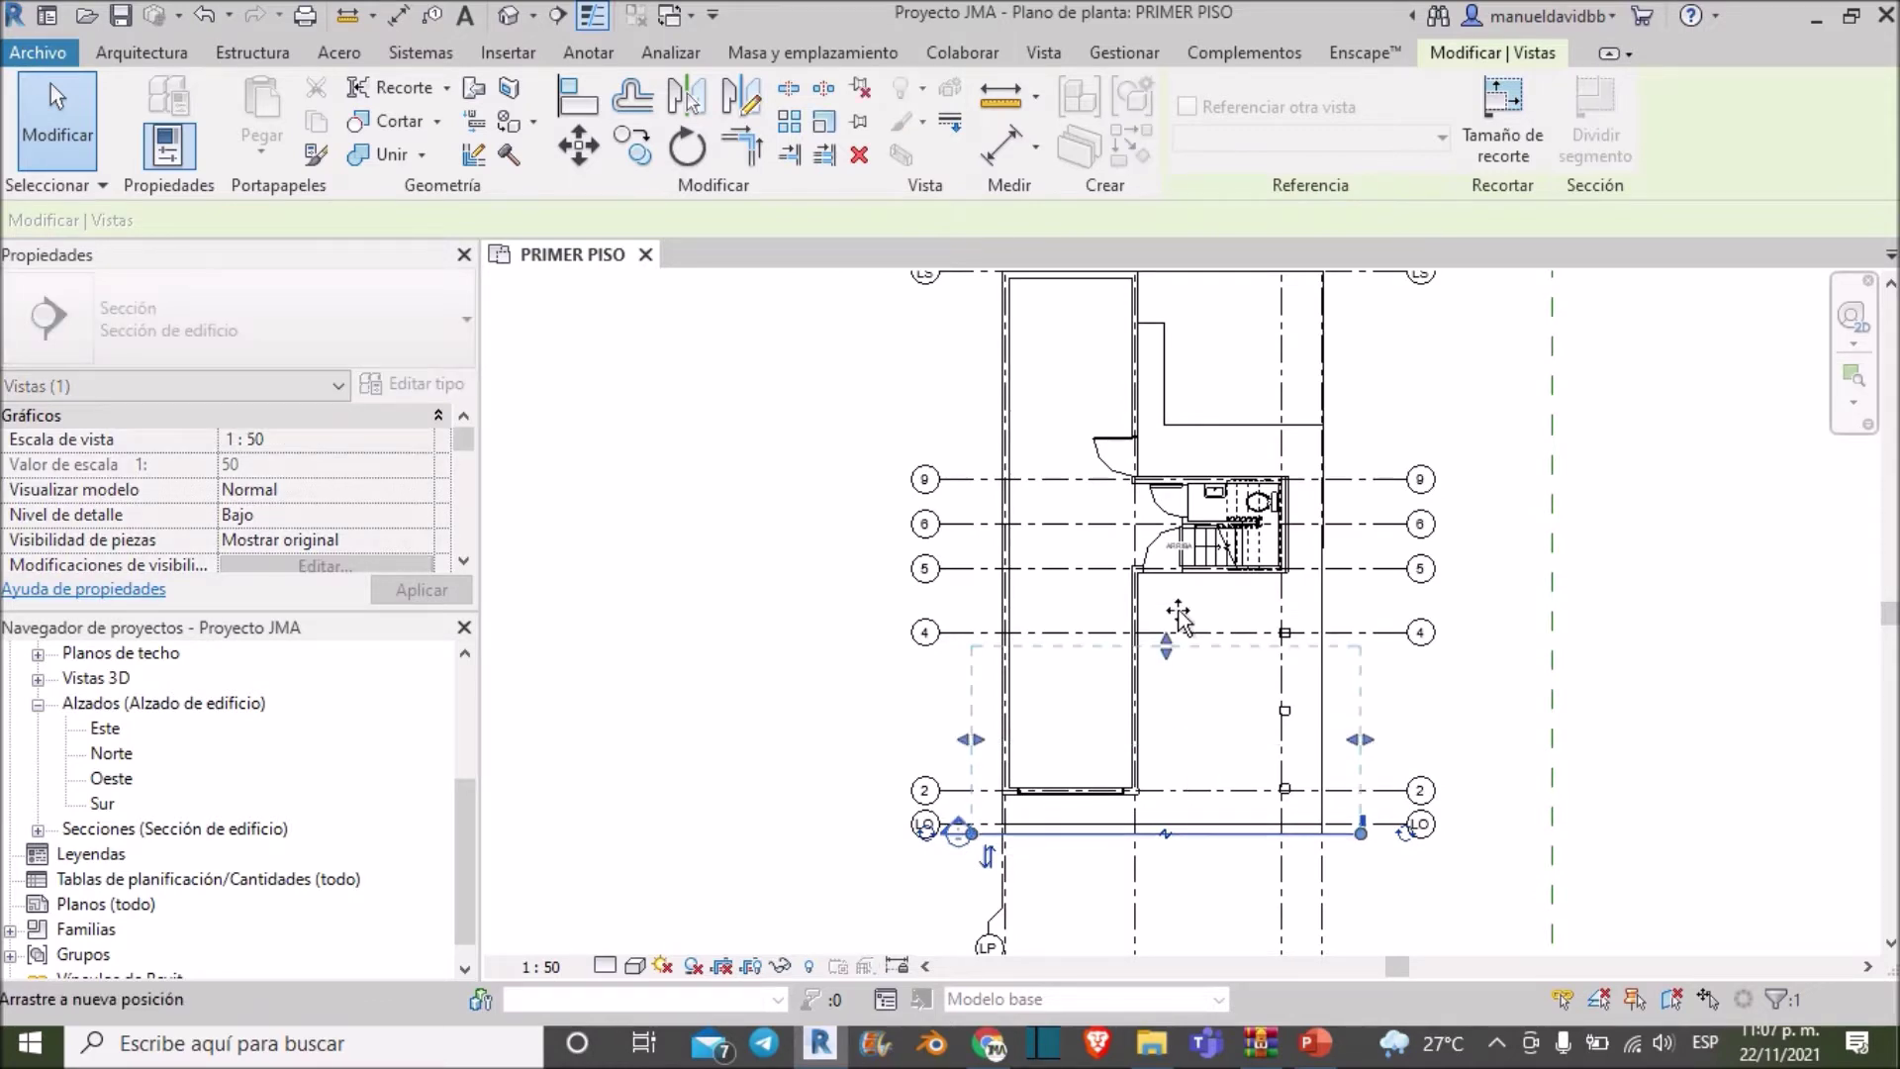
left_click_drag(1205, 485, 1217, 435)
scroll(1186, 572, "down", 2)
scroll(1167, 485, "up", 2)
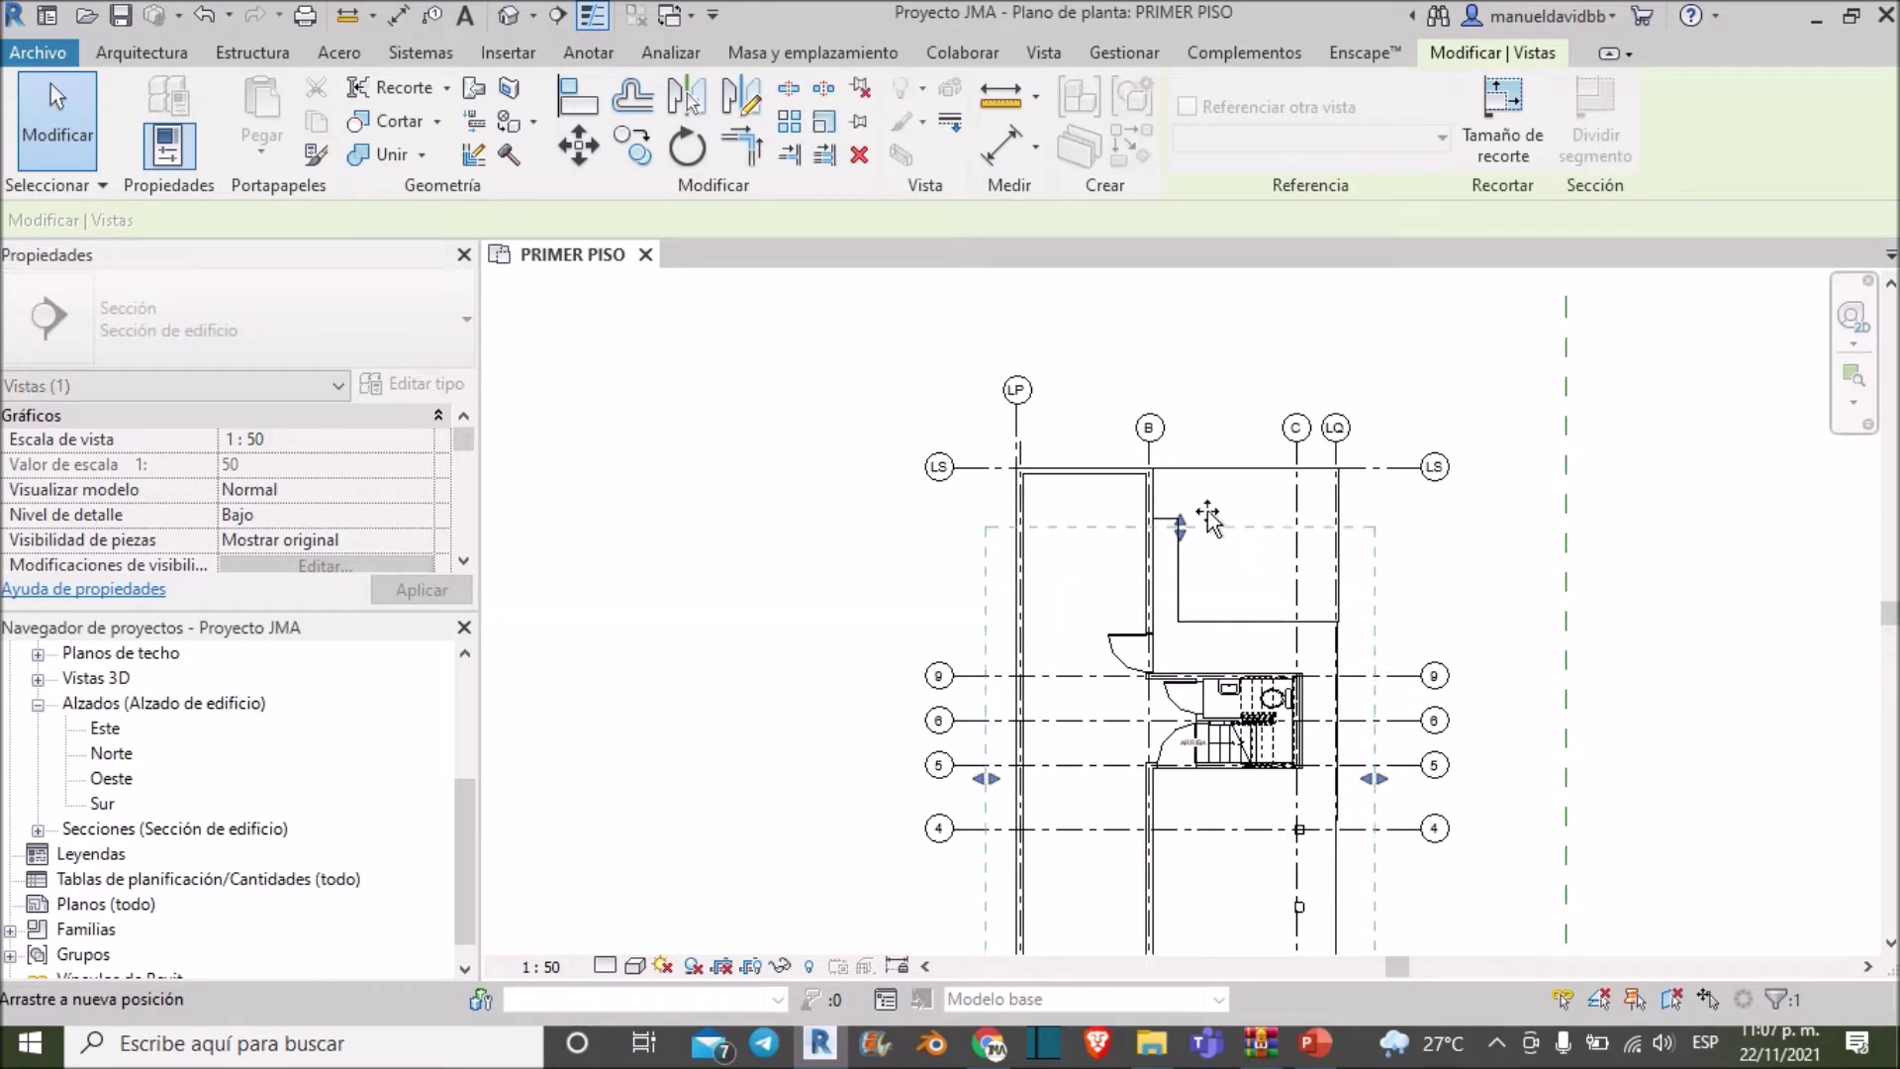
mouse_move(1224, 584)
left_mouse_down()
mouse_move(1202, 572)
mouse_move(1205, 618)
left_mouse_up()
scroll(1207, 673, "up", 3)
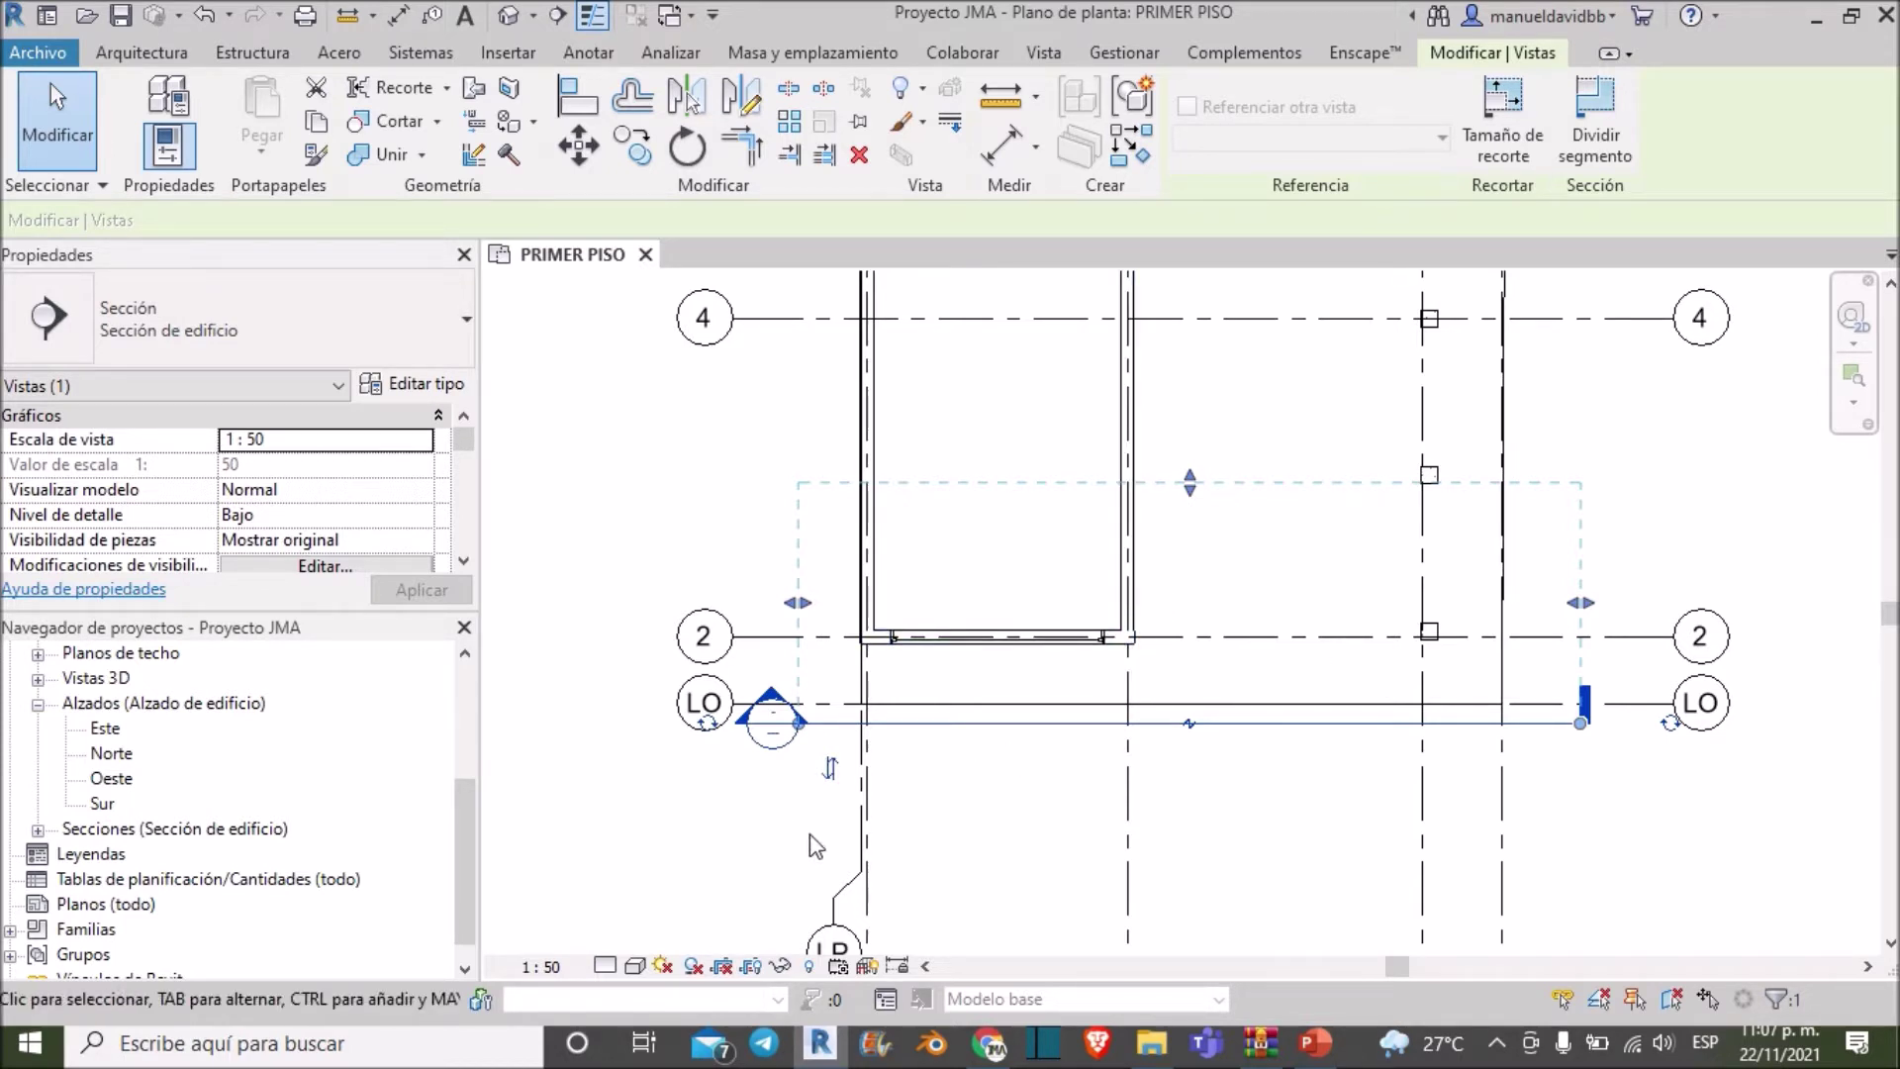
Flip the section so it faces the opposite direction
scroll(817, 812, "up", 2)
scroll(822, 782, "up", 2)
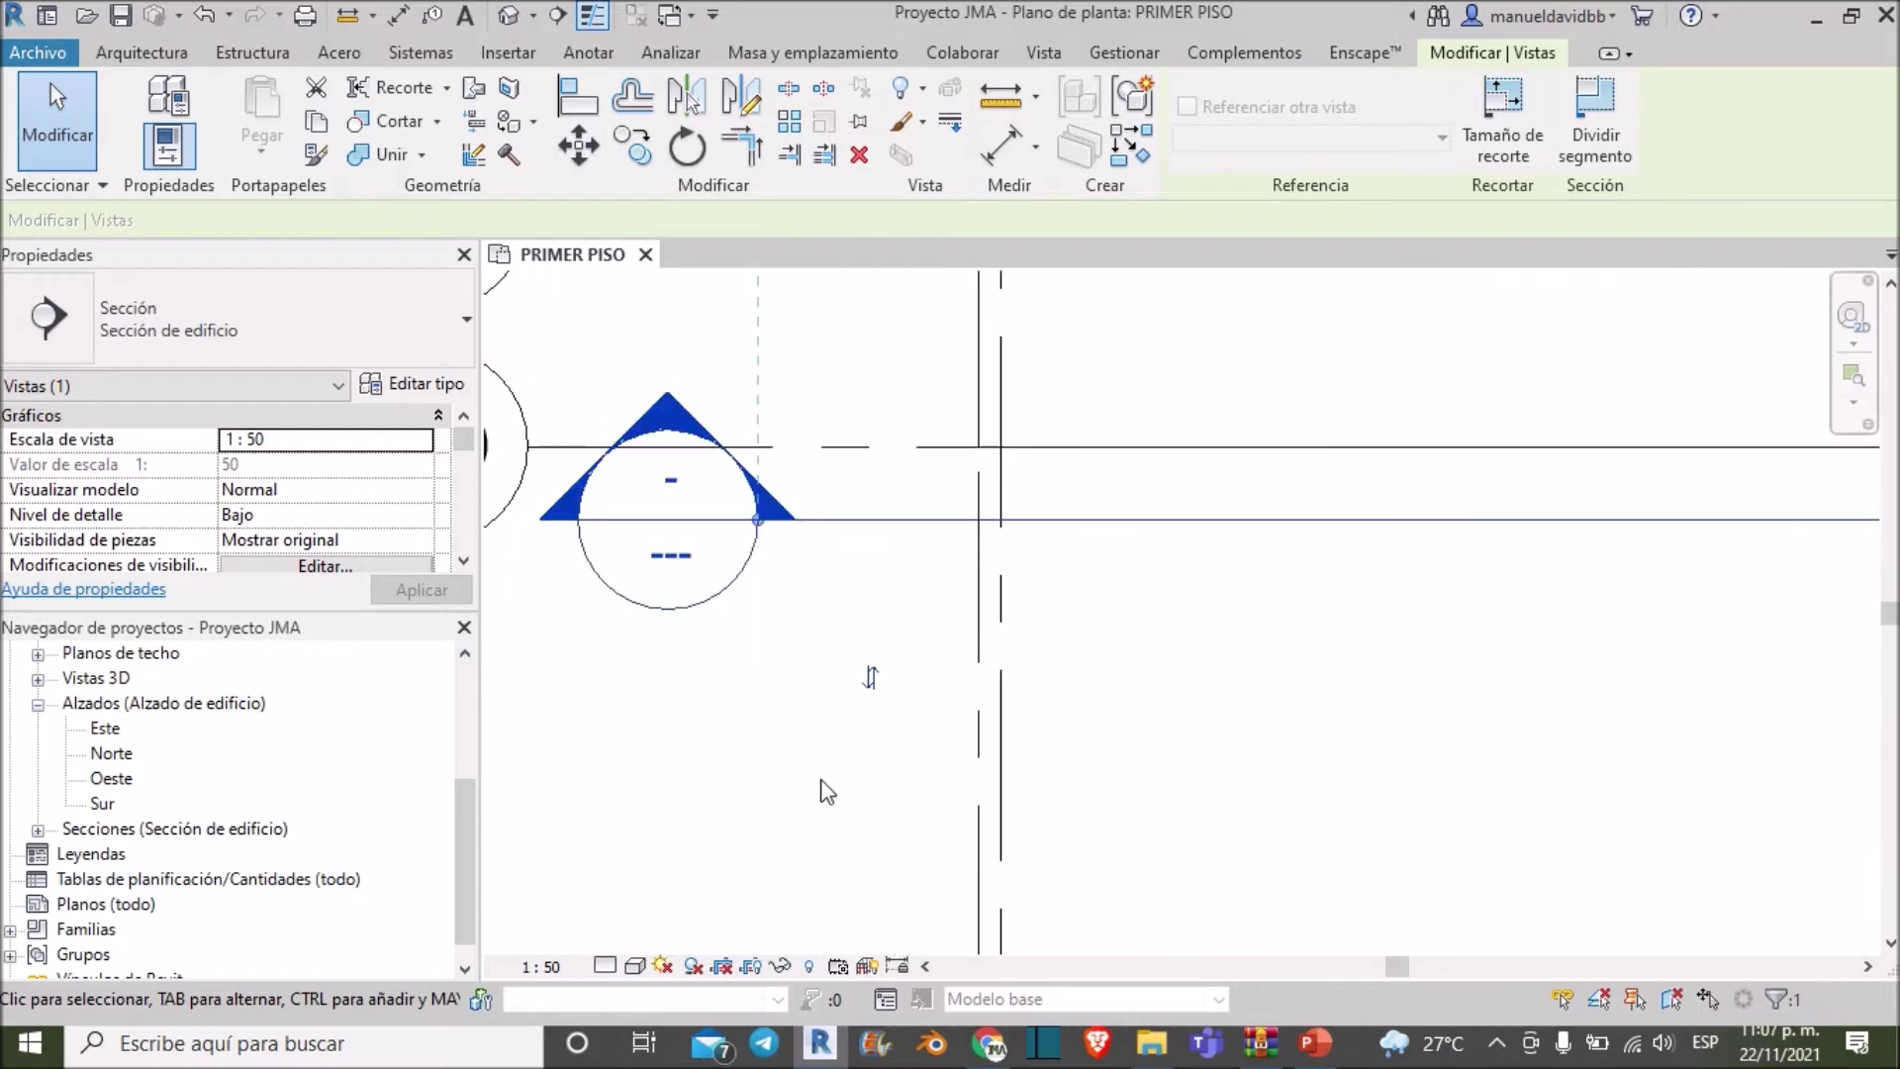
scroll(861, 693, "up", 2)
scroll(887, 657, "down", 1)
left_click(887, 650)
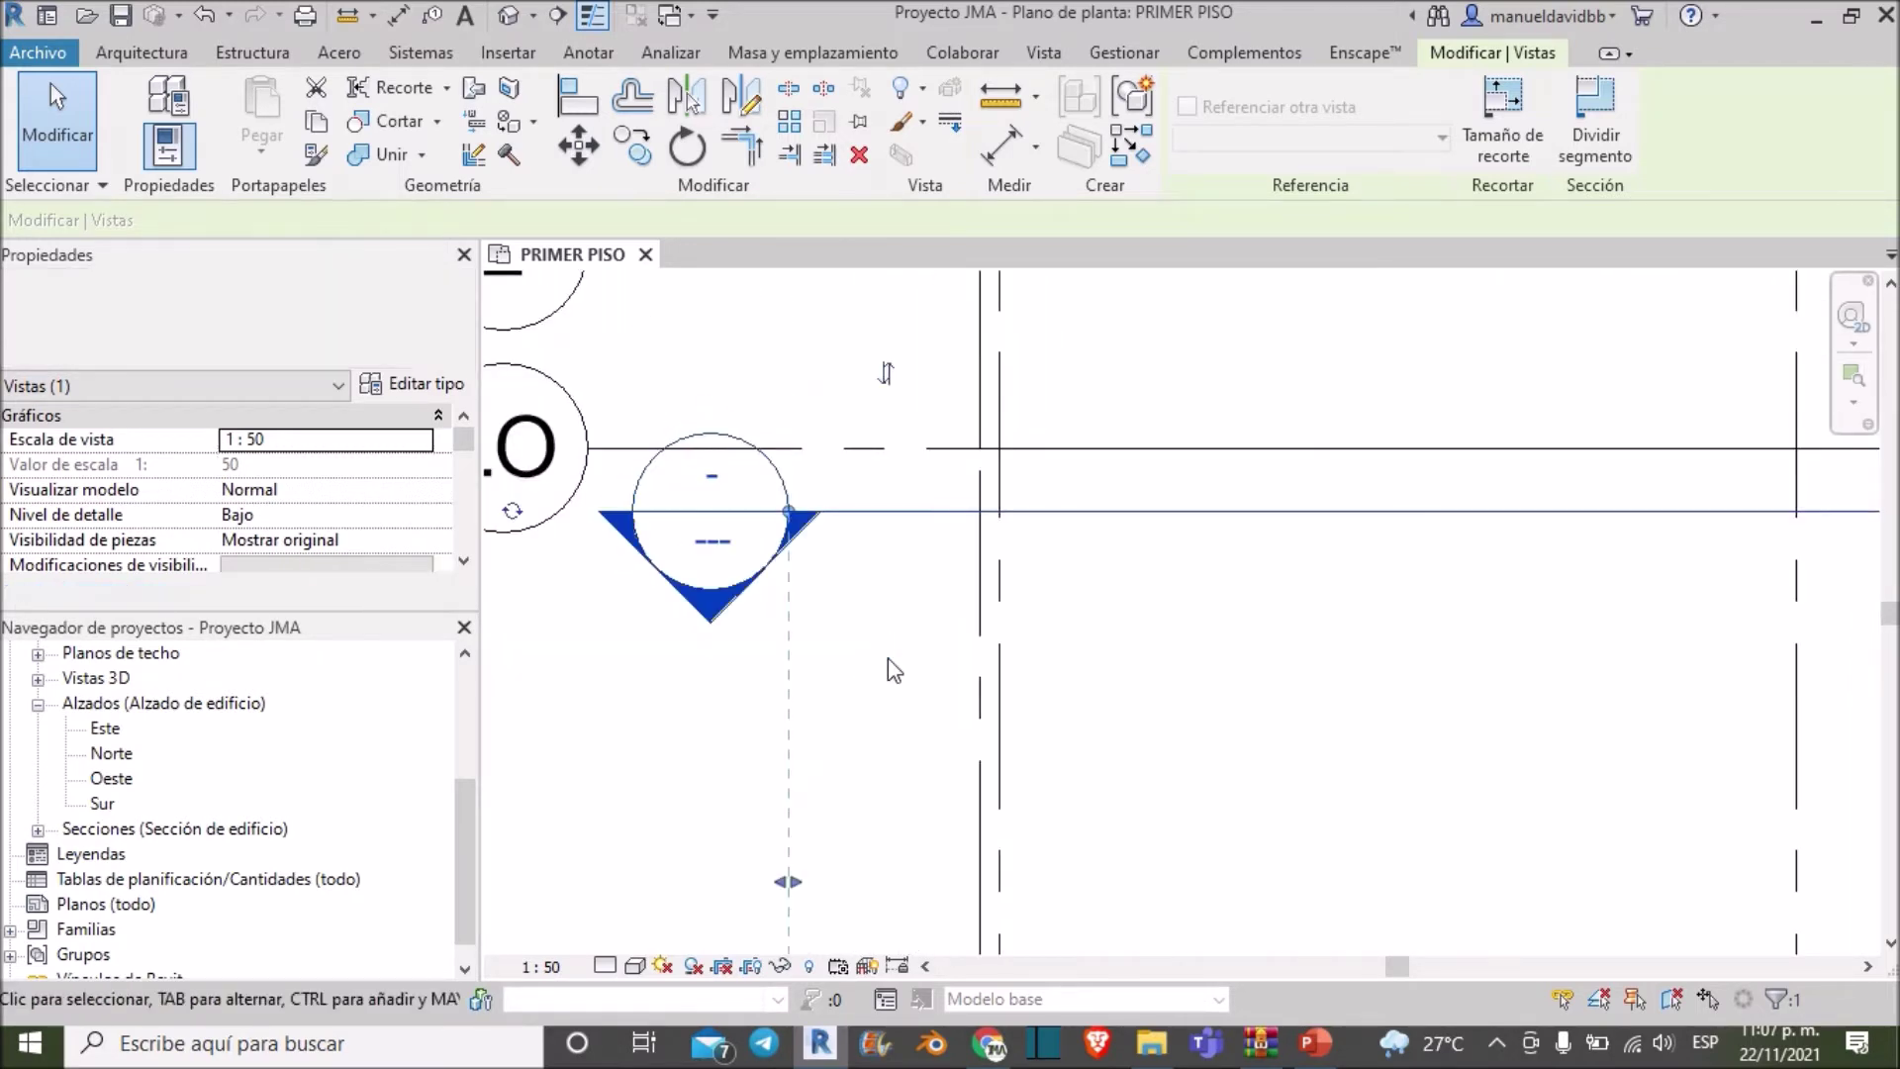
scroll(888, 657, "down", 2)
scroll(888, 657, "down", 2)
scroll(989, 683, "up", 1)
scroll(1137, 698, "up", 3)
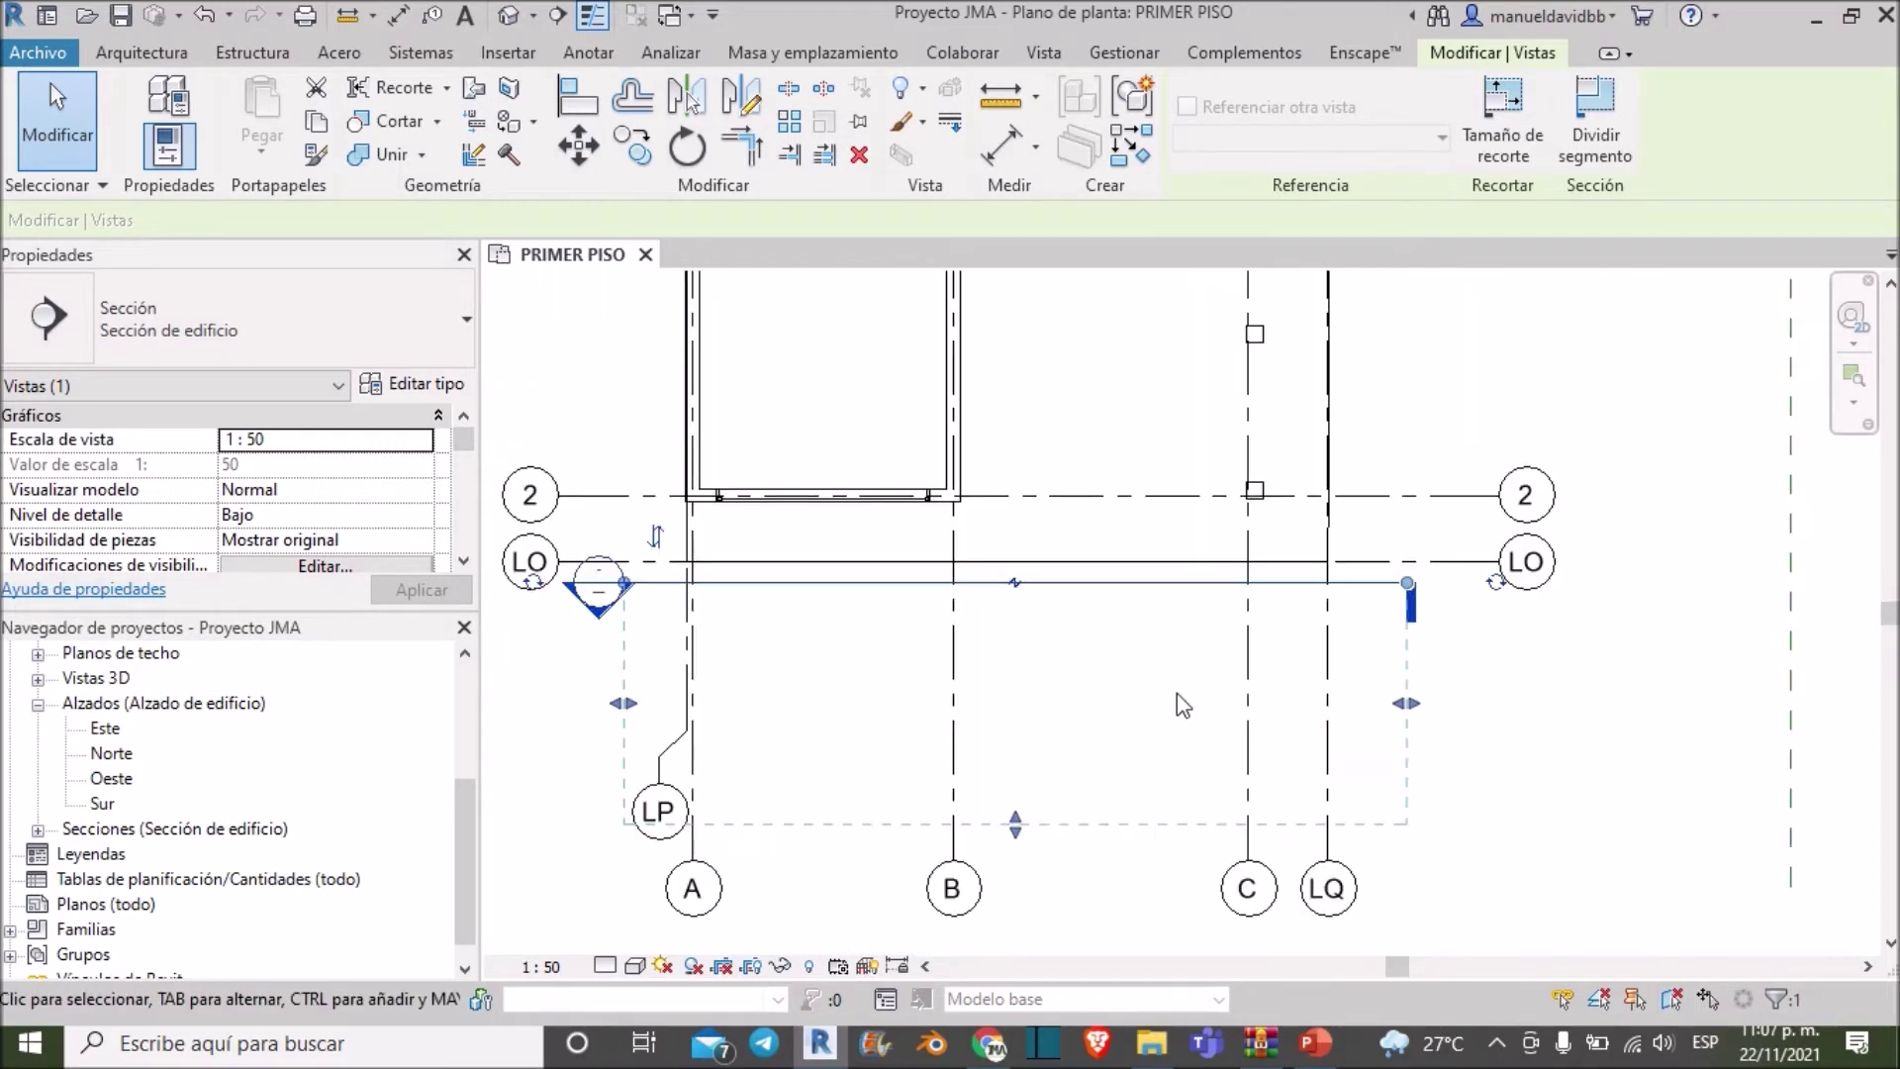
scroll(841, 782, "down", 2)
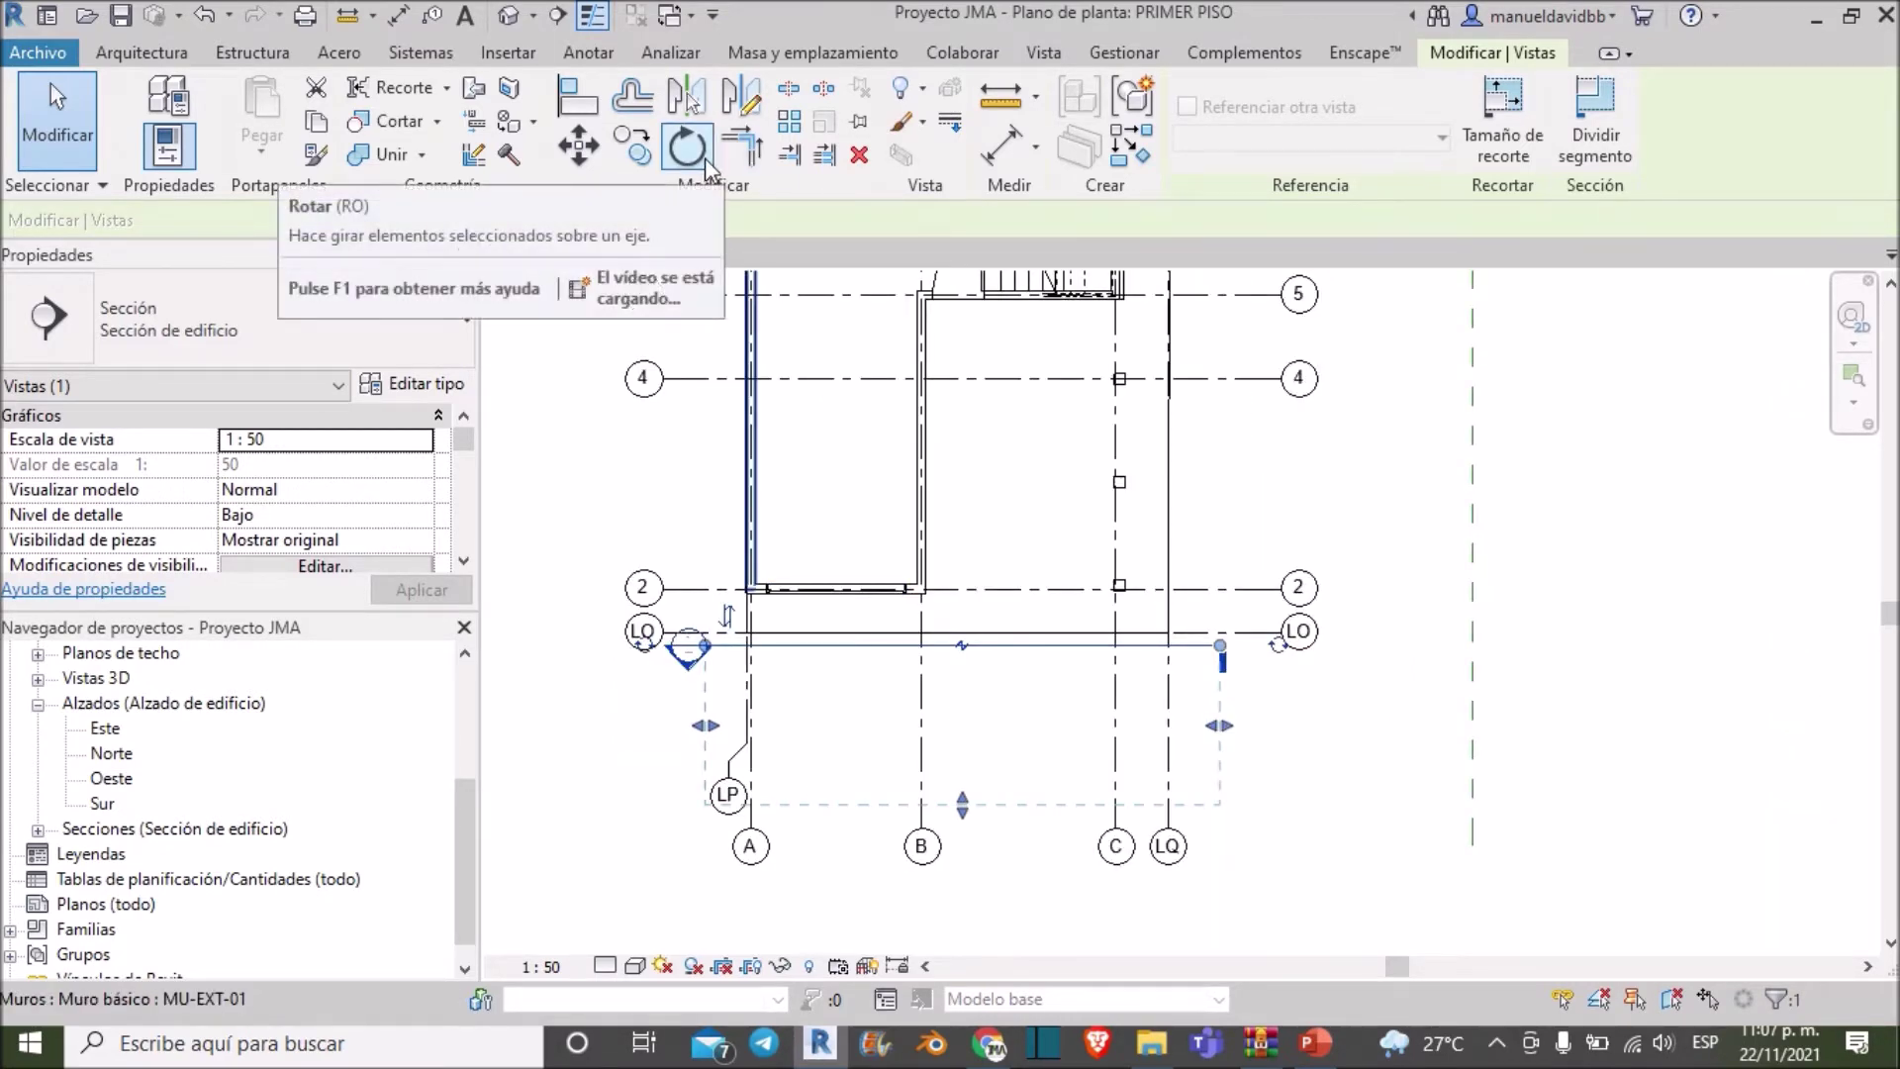
Extend the section's far-clip boundary up past grid 4 to just below grid 5
scroll(701, 597, "up", 3)
scroll(701, 598, "up", 1)
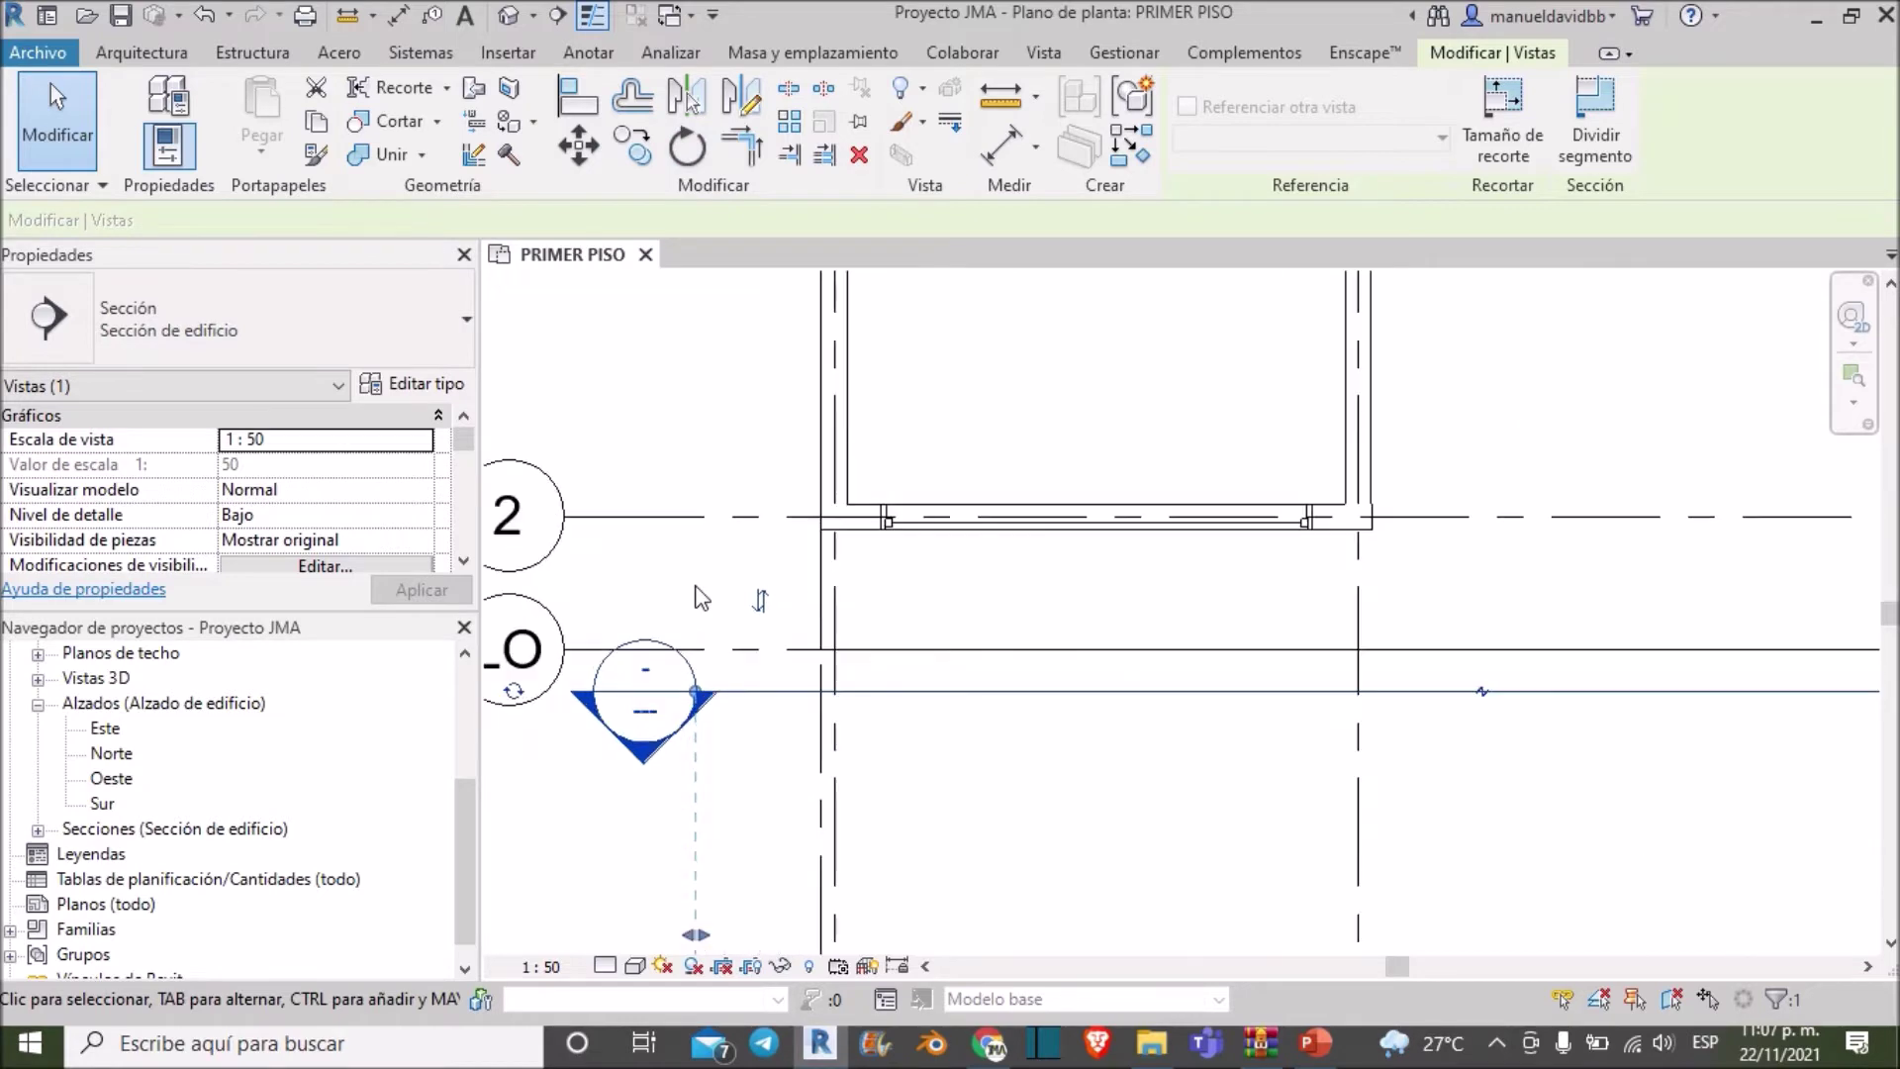
scroll(702, 598, "down", 3)
scroll(752, 643, "down", 1)
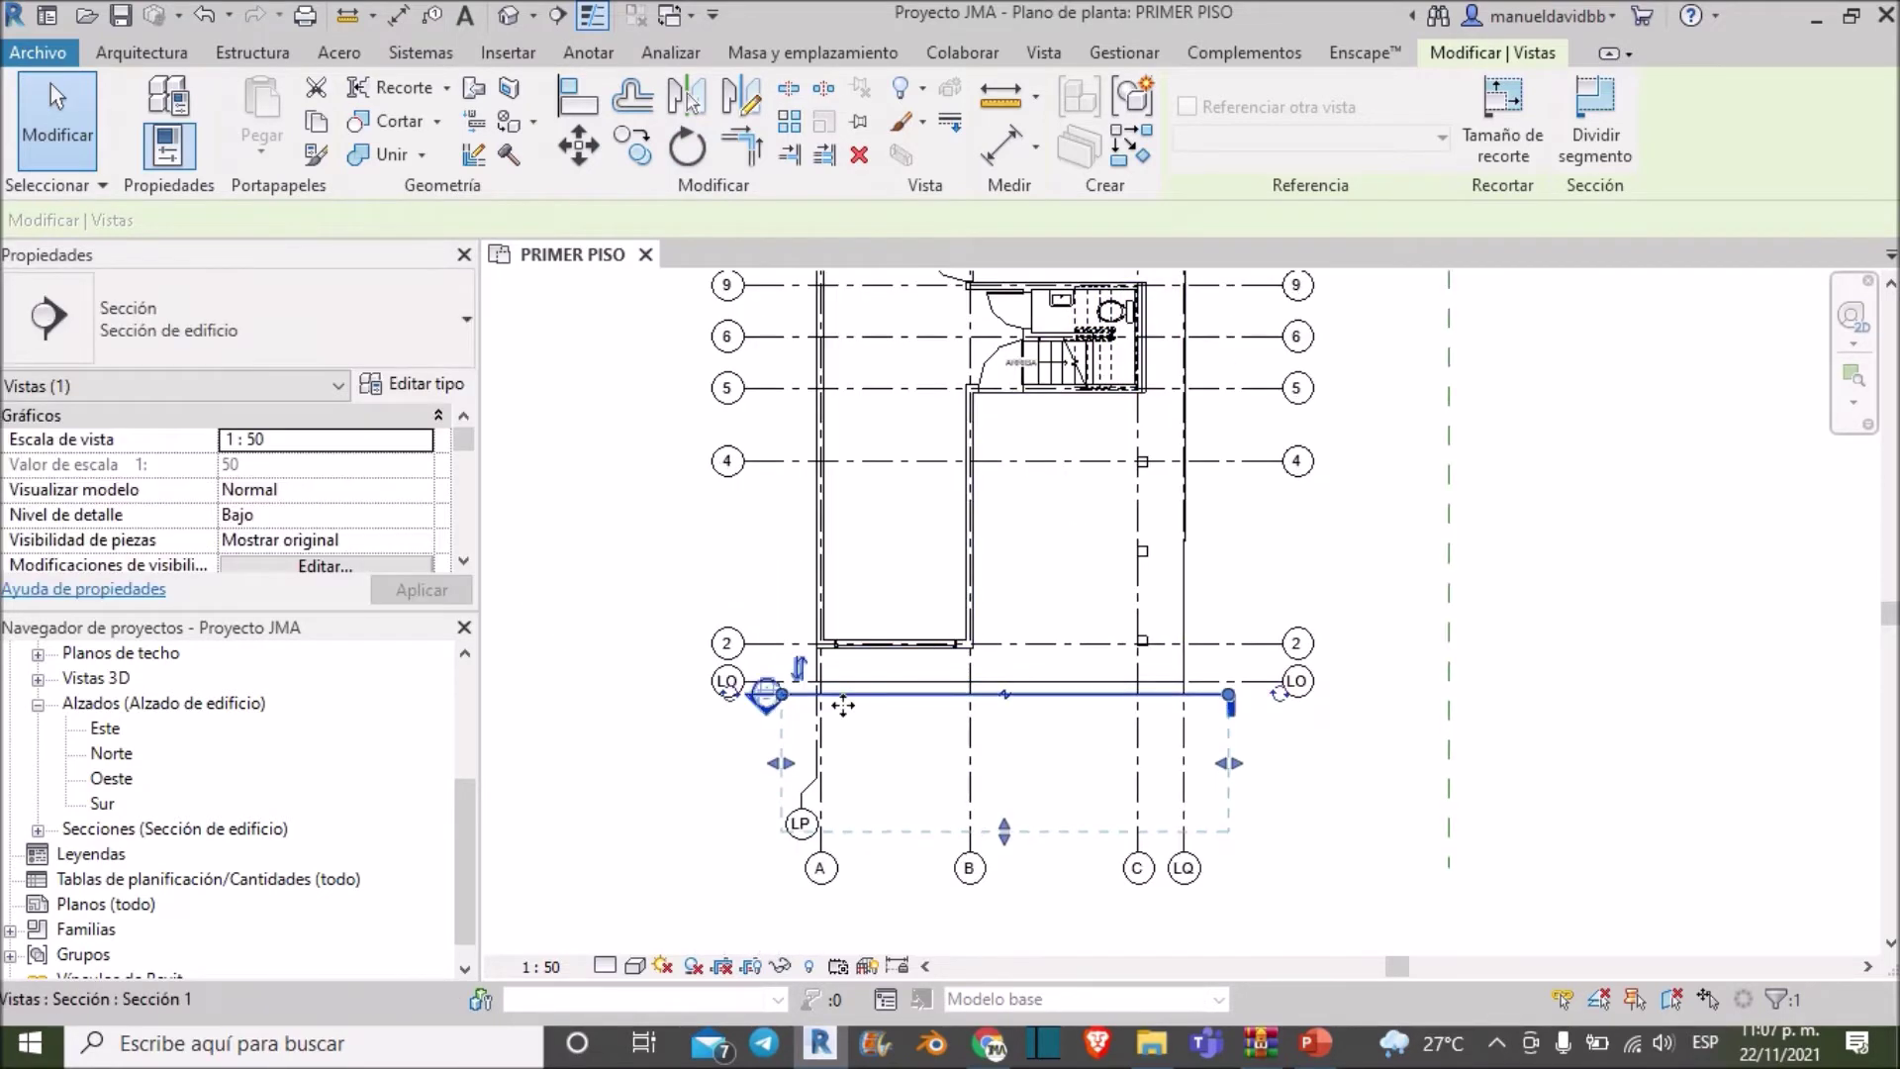
scroll(810, 681, "up", 2)
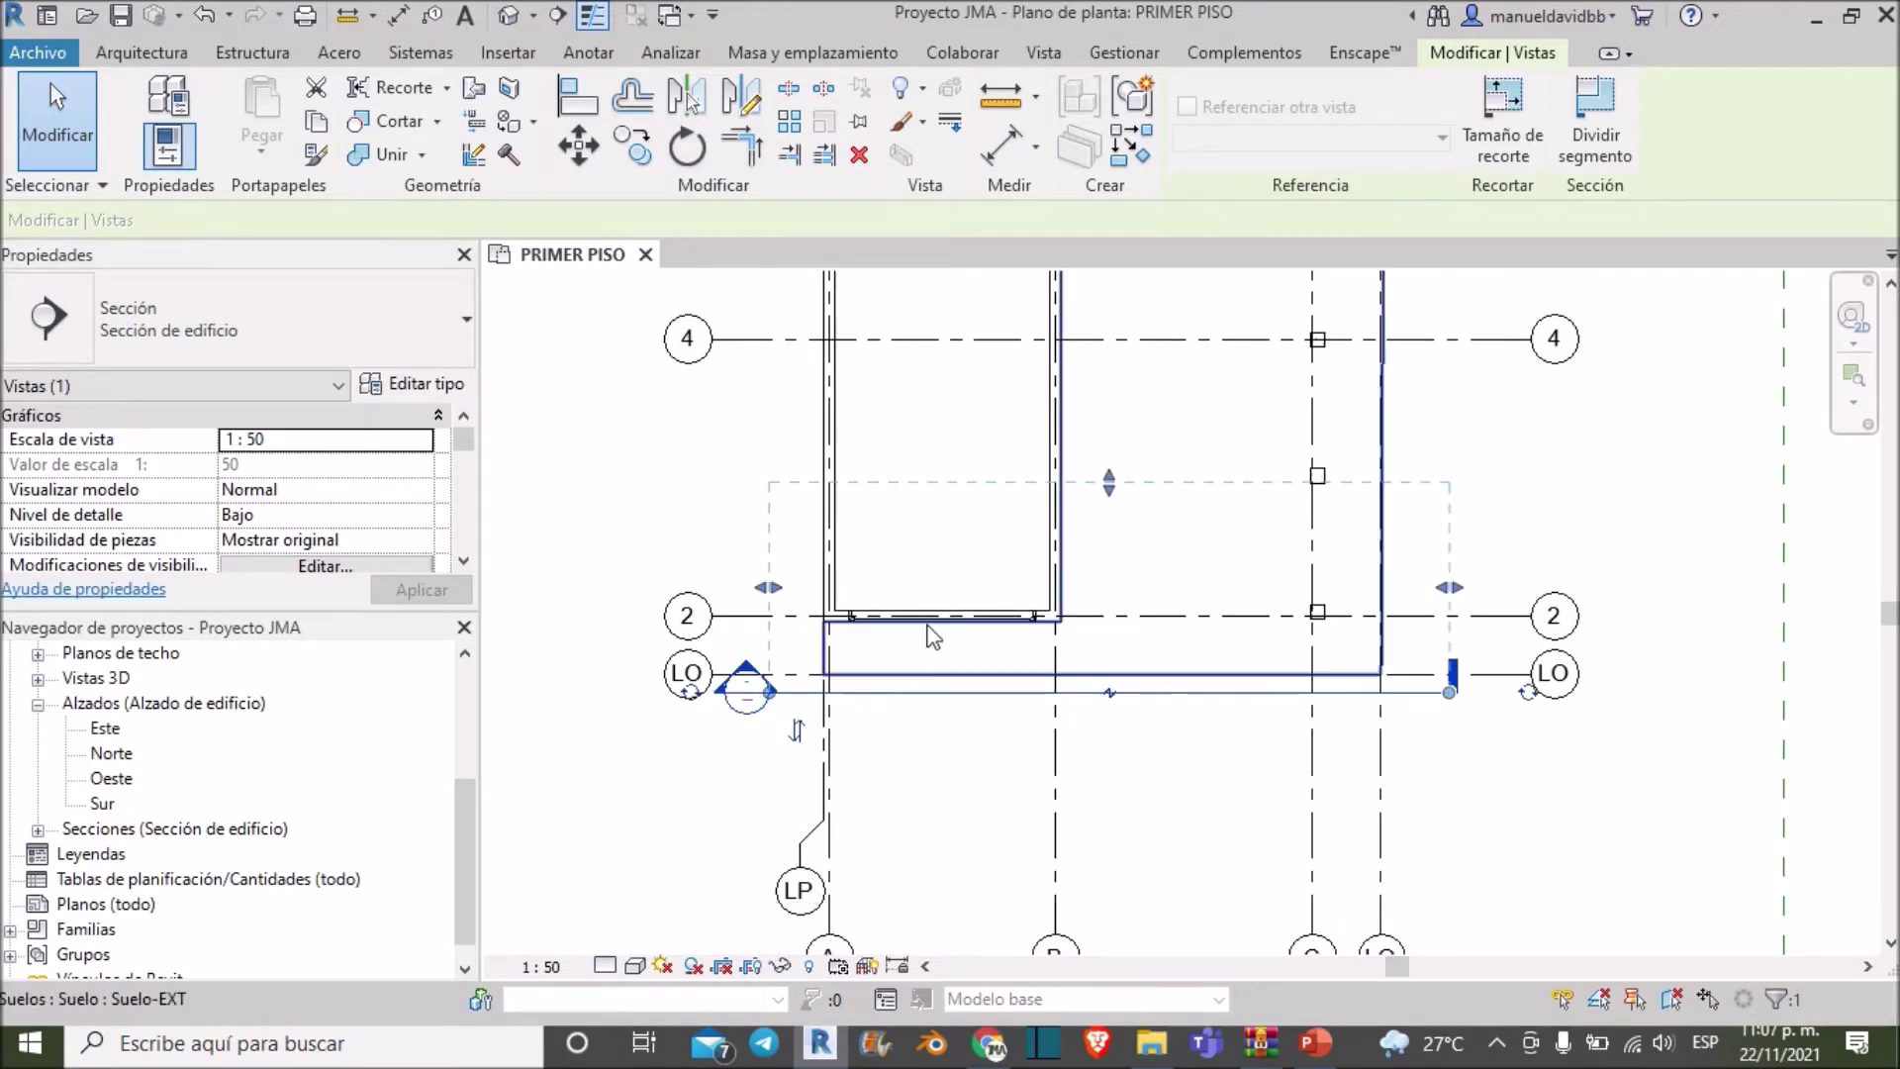
scroll(811, 653, "down", 2)
scroll(1068, 653, "down", 1)
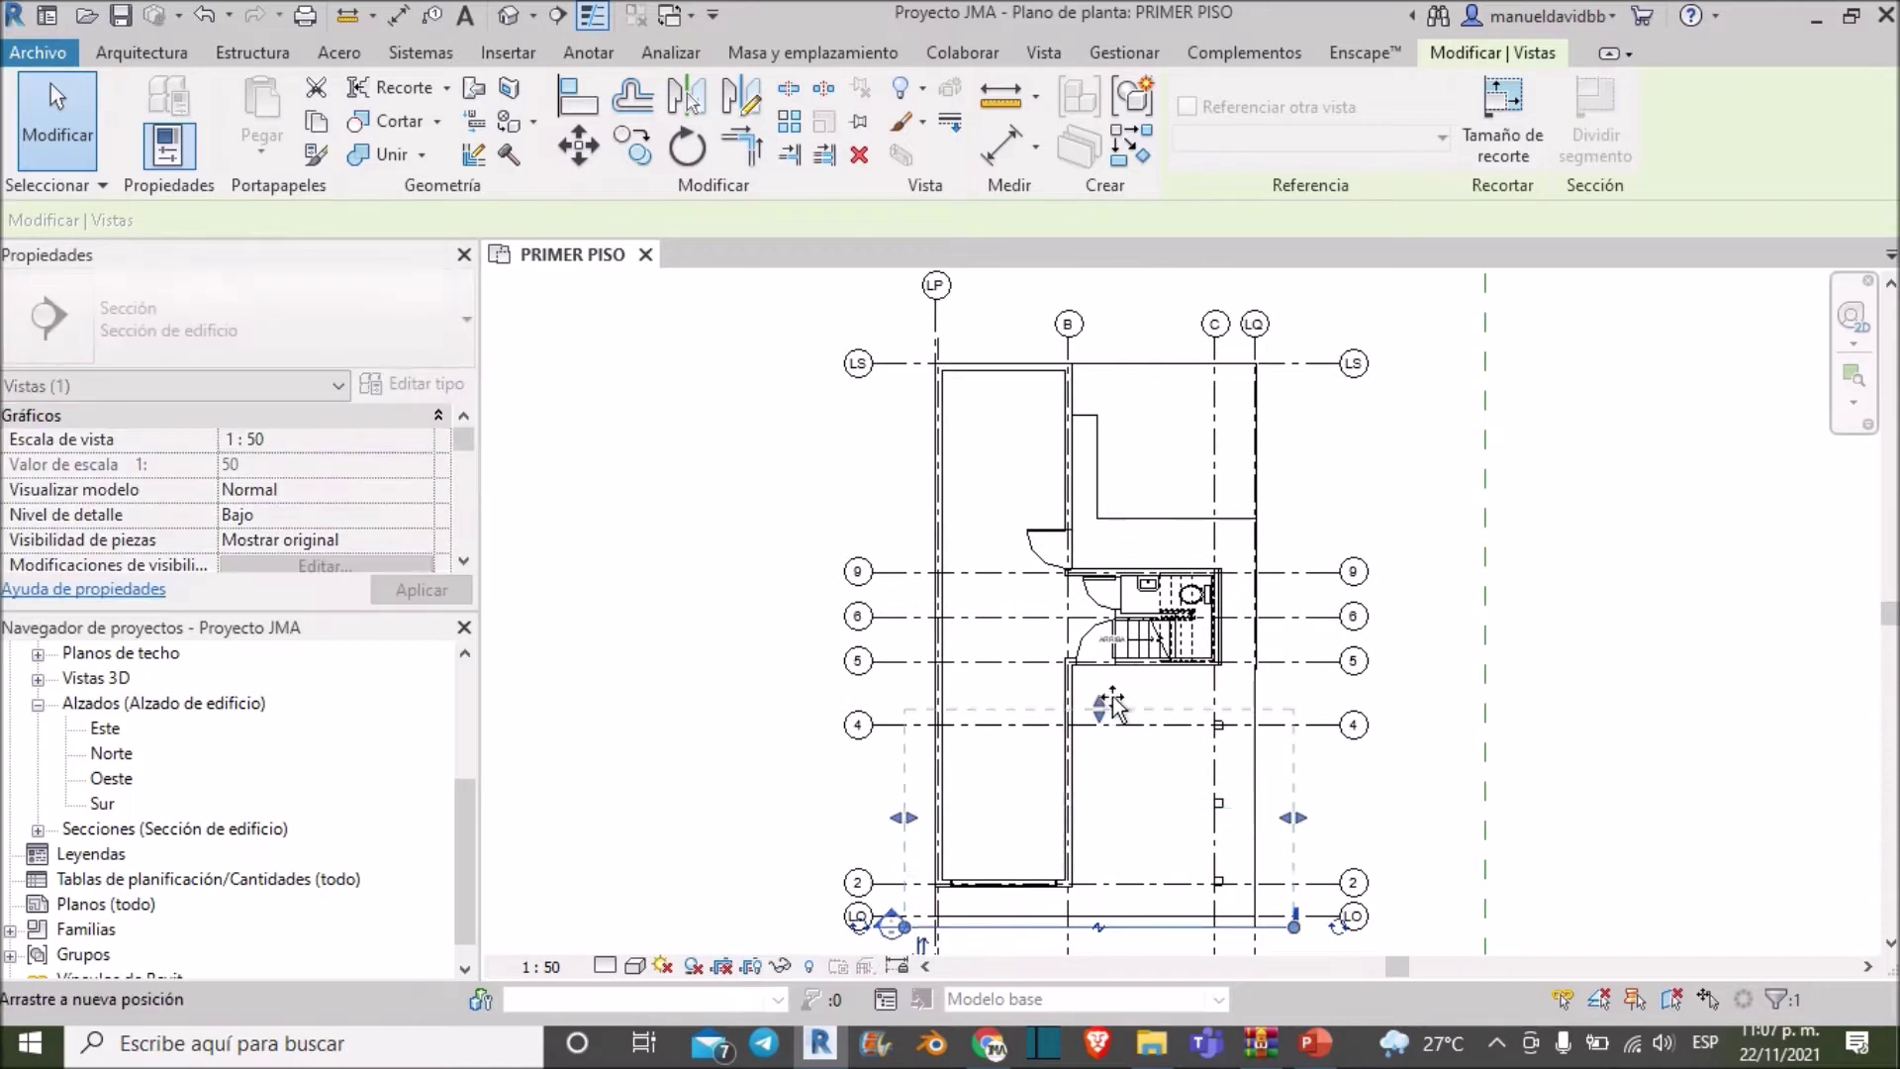
left_click_drag(1101, 805, 1100, 679)
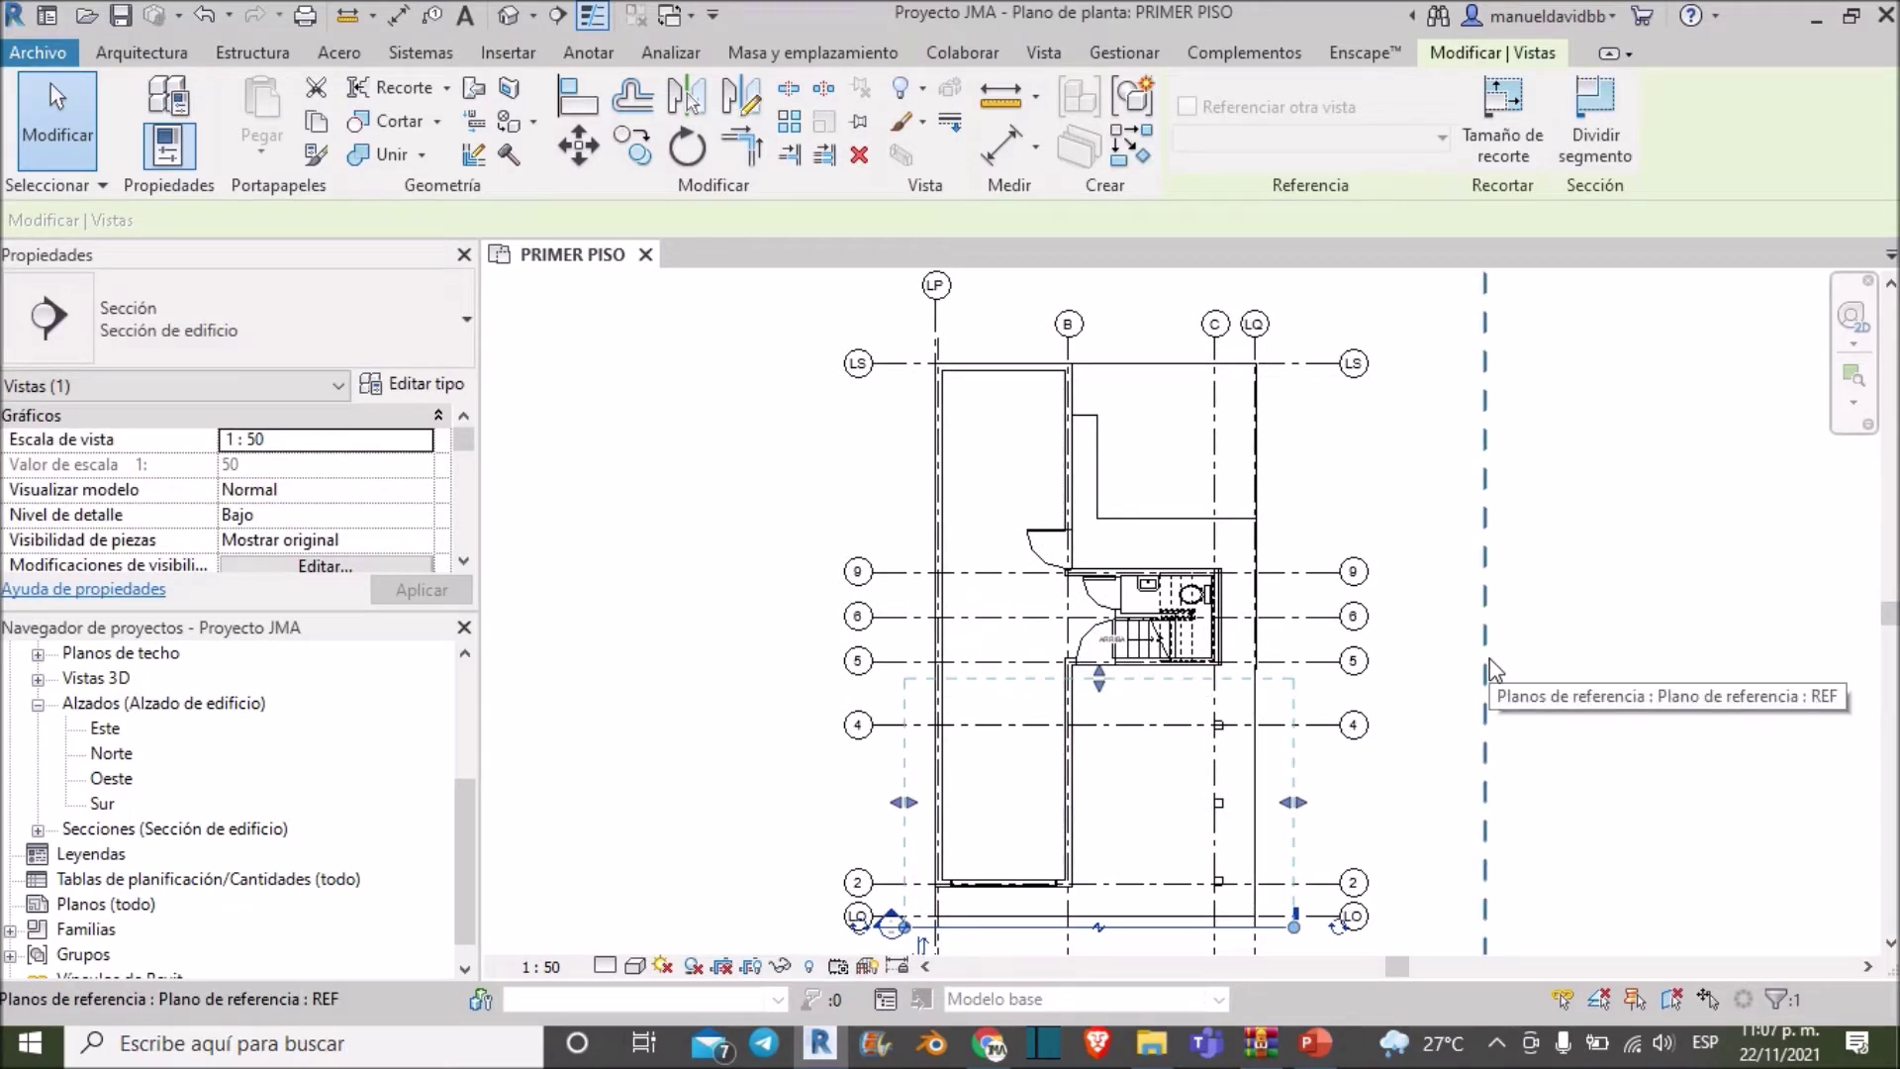
middle_click_drag(1128, 772, 1128, 607)
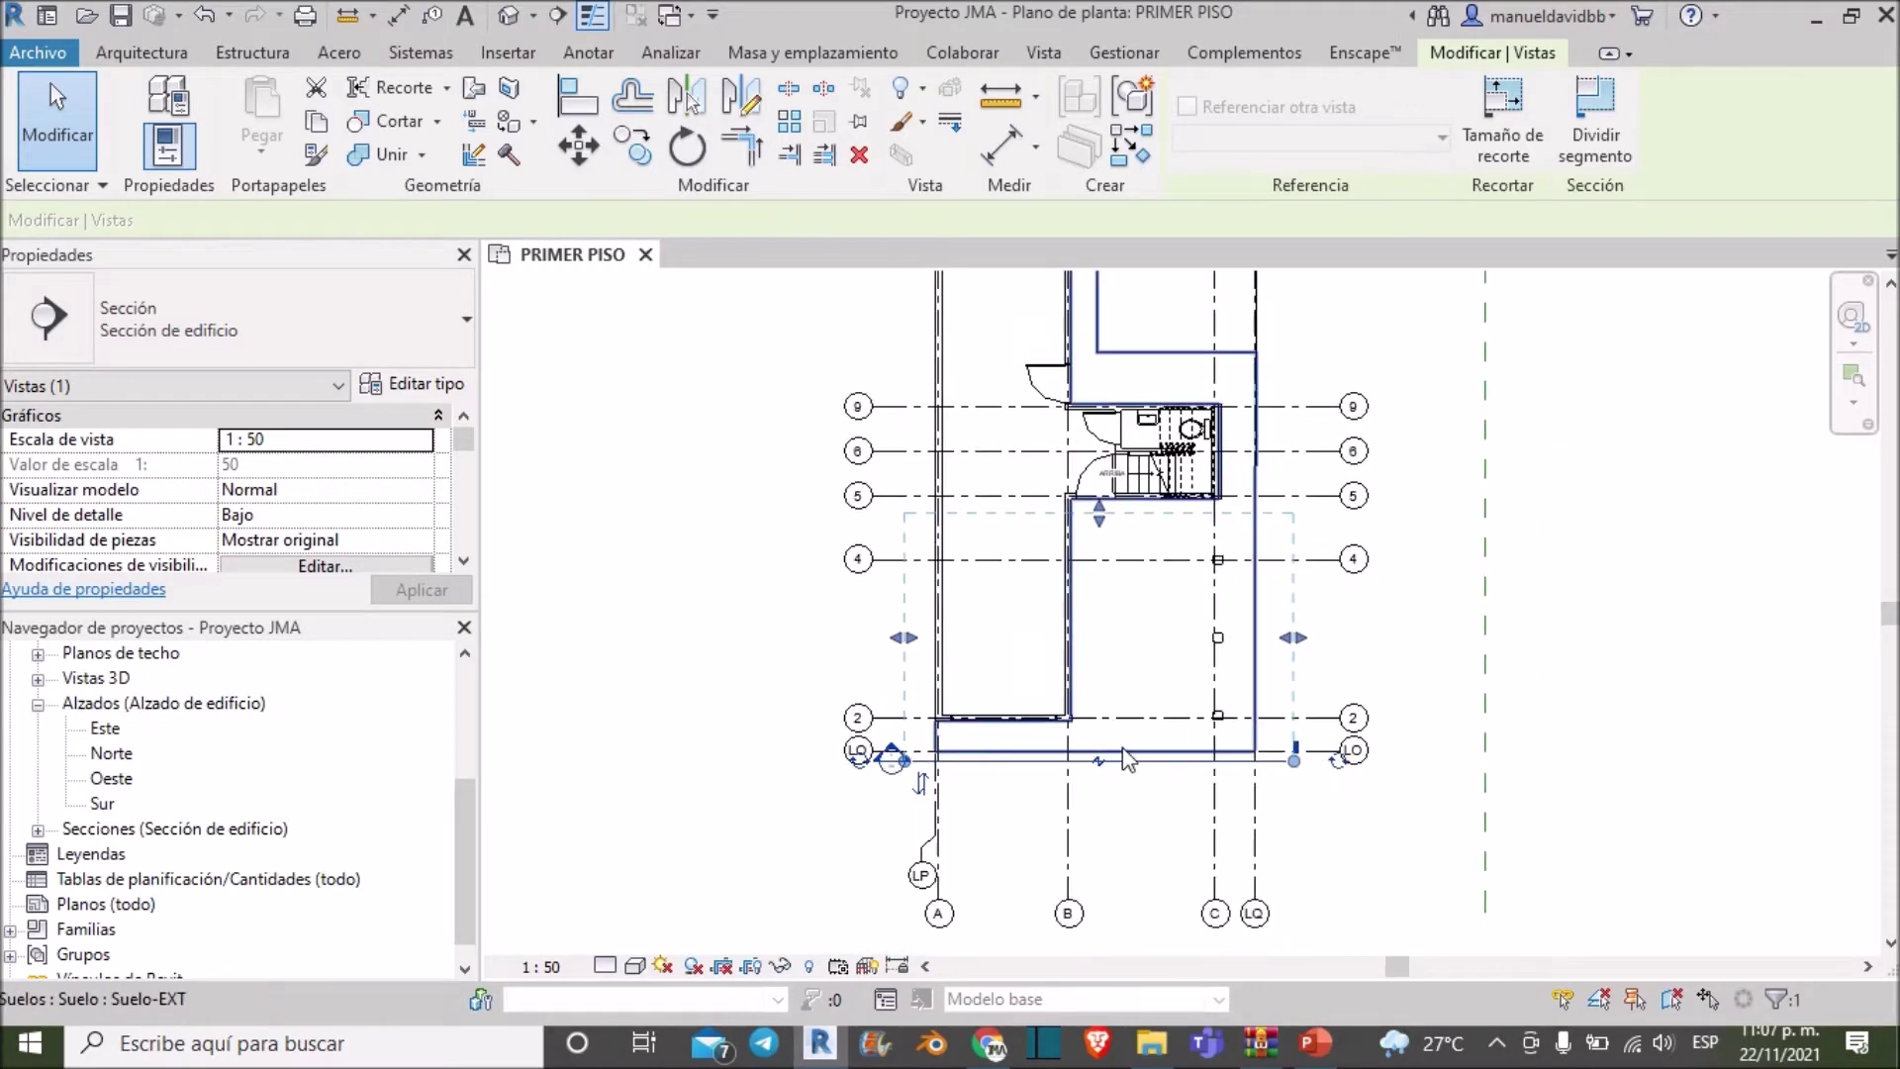
scroll(1128, 760, "up", 3)
right_click(1133, 782)
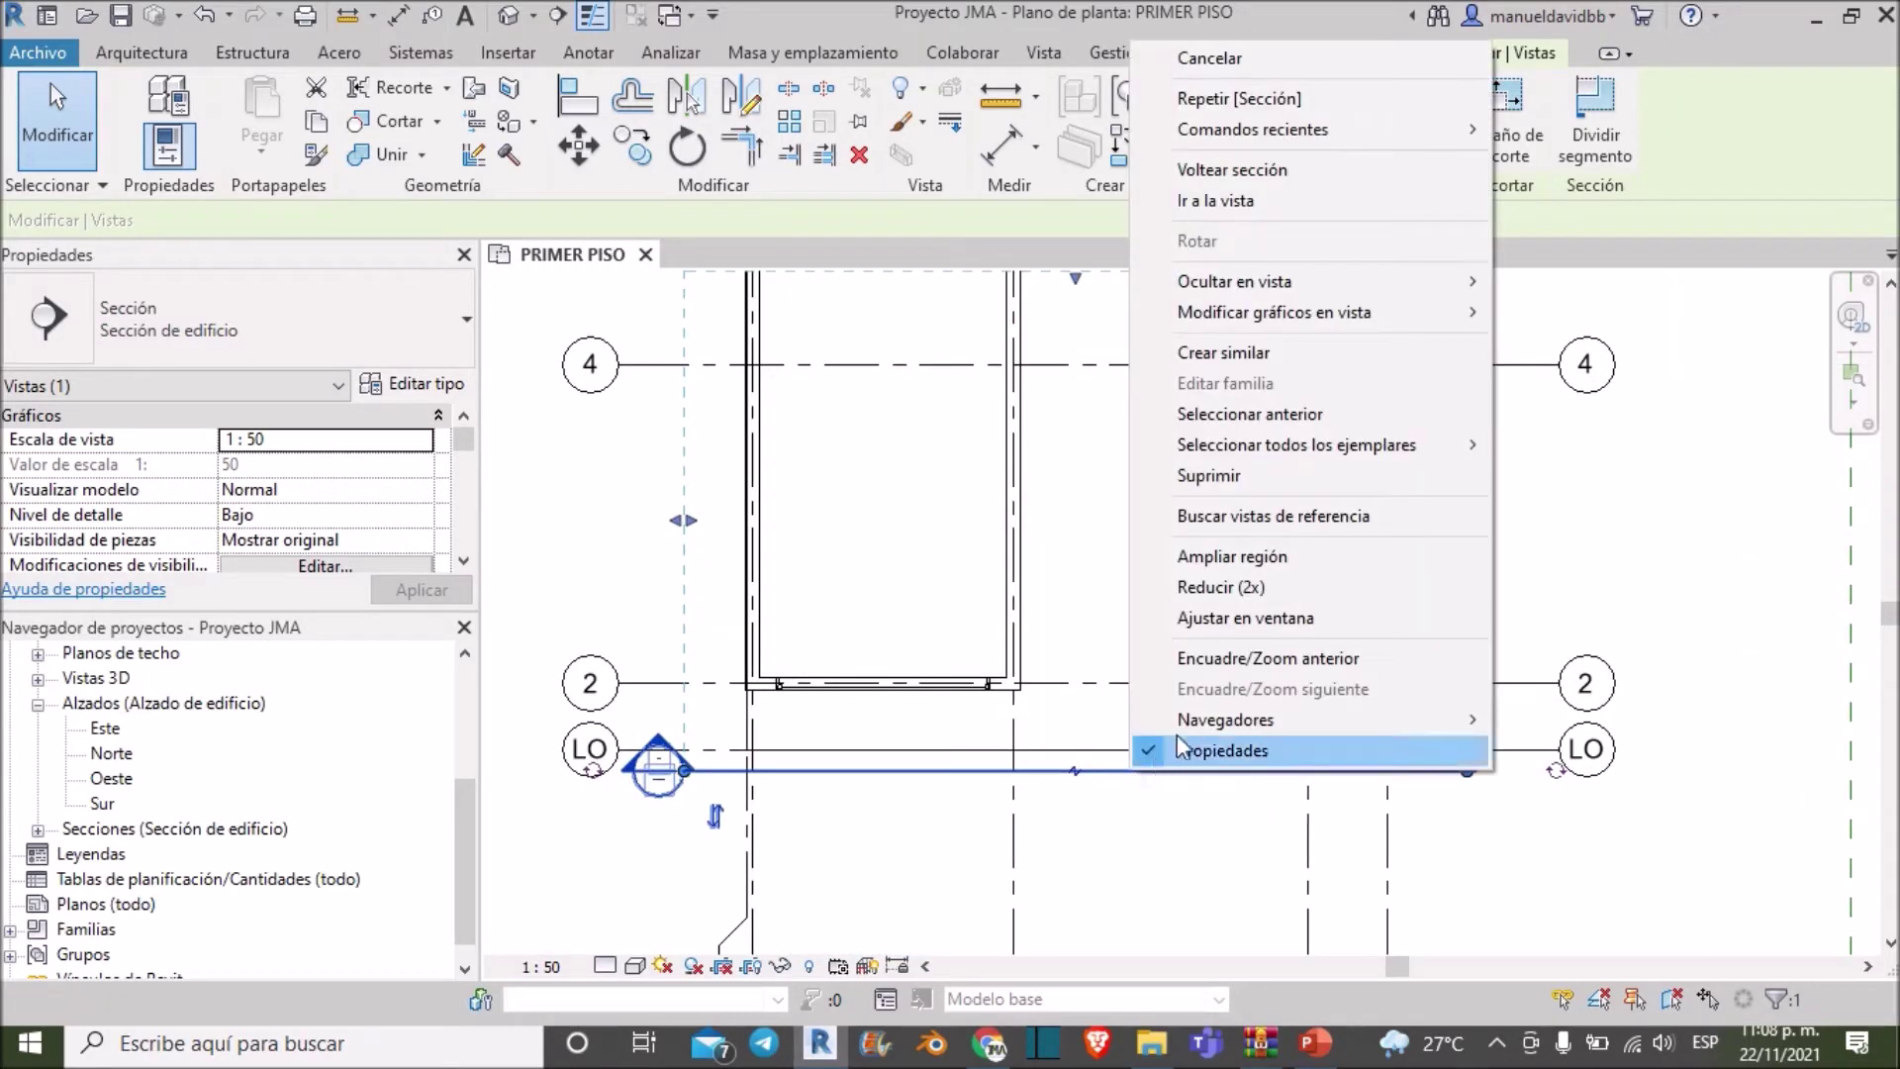
Go to the Sección 1 view, showing levels at 0.00, 2.90 and 5.70 m
left_click(1262, 203)
scroll(1121, 485, "up", 2)
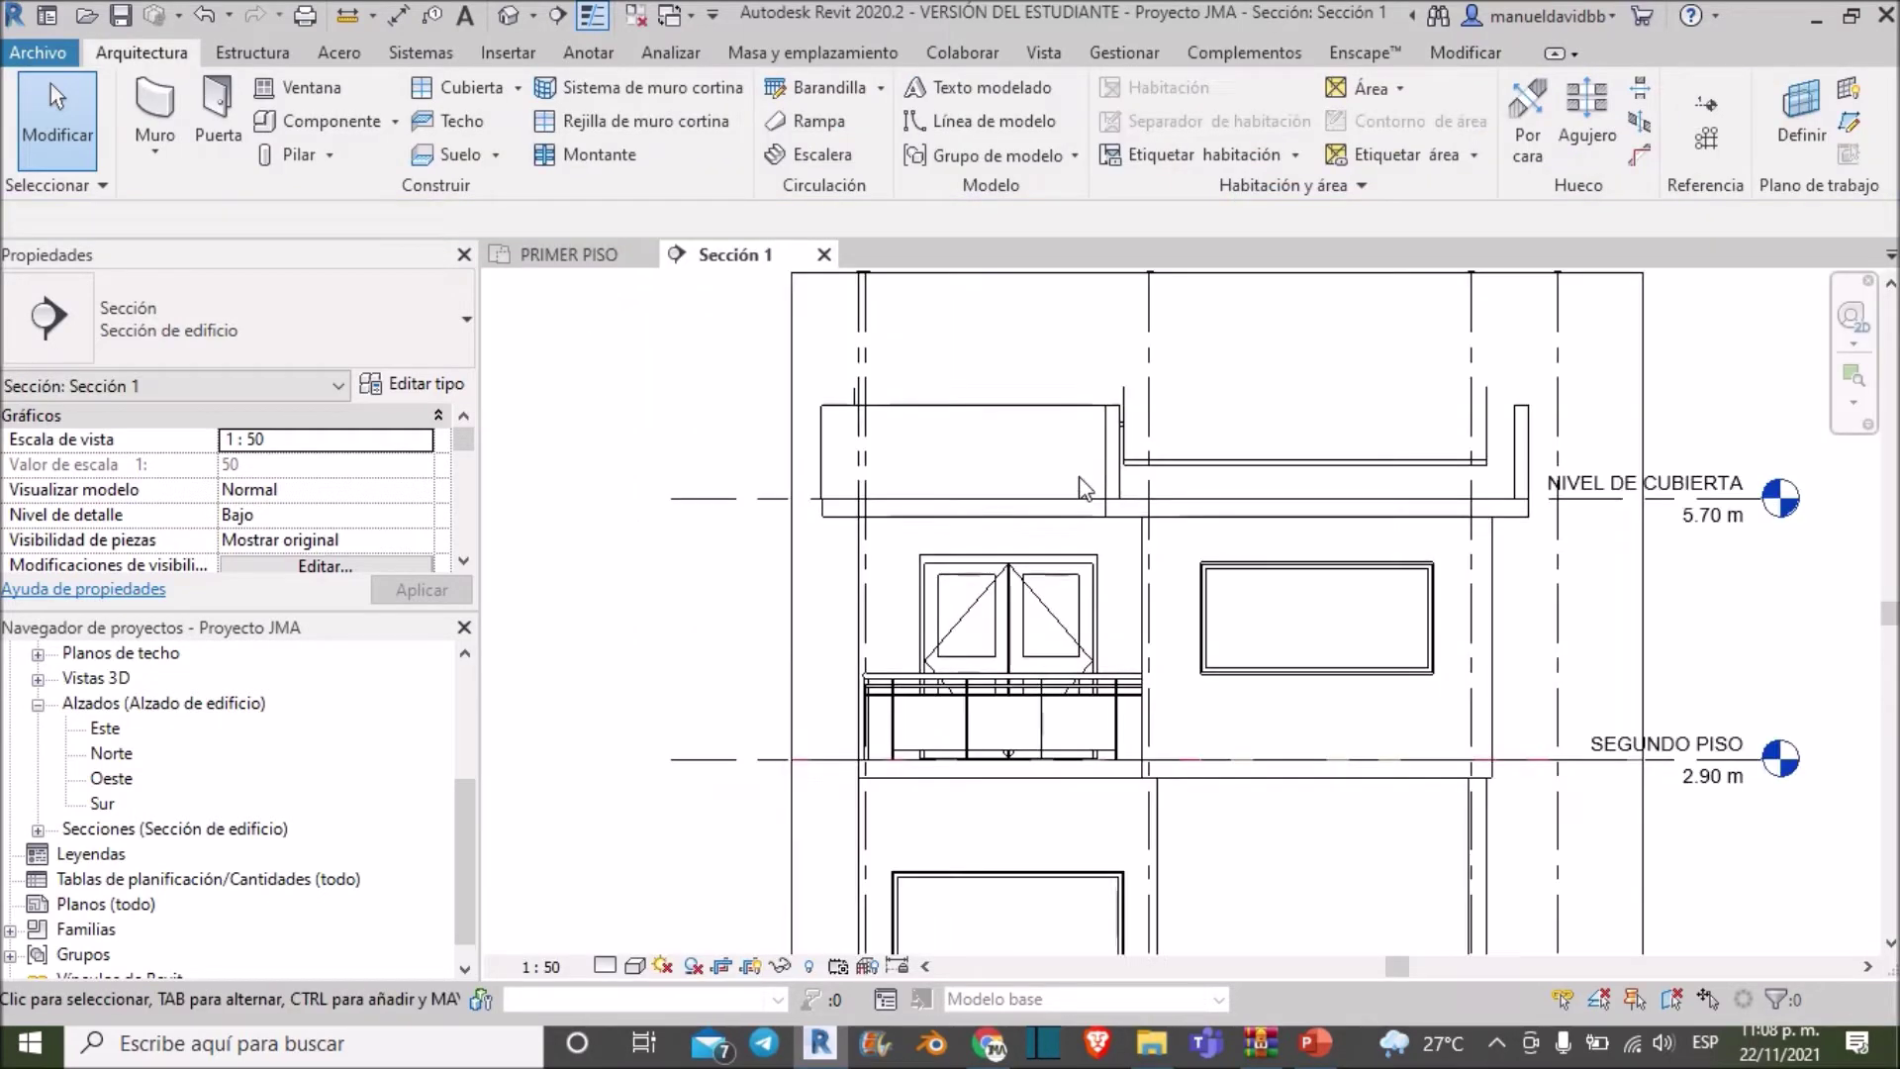
scroll(1157, 457, "down", 2)
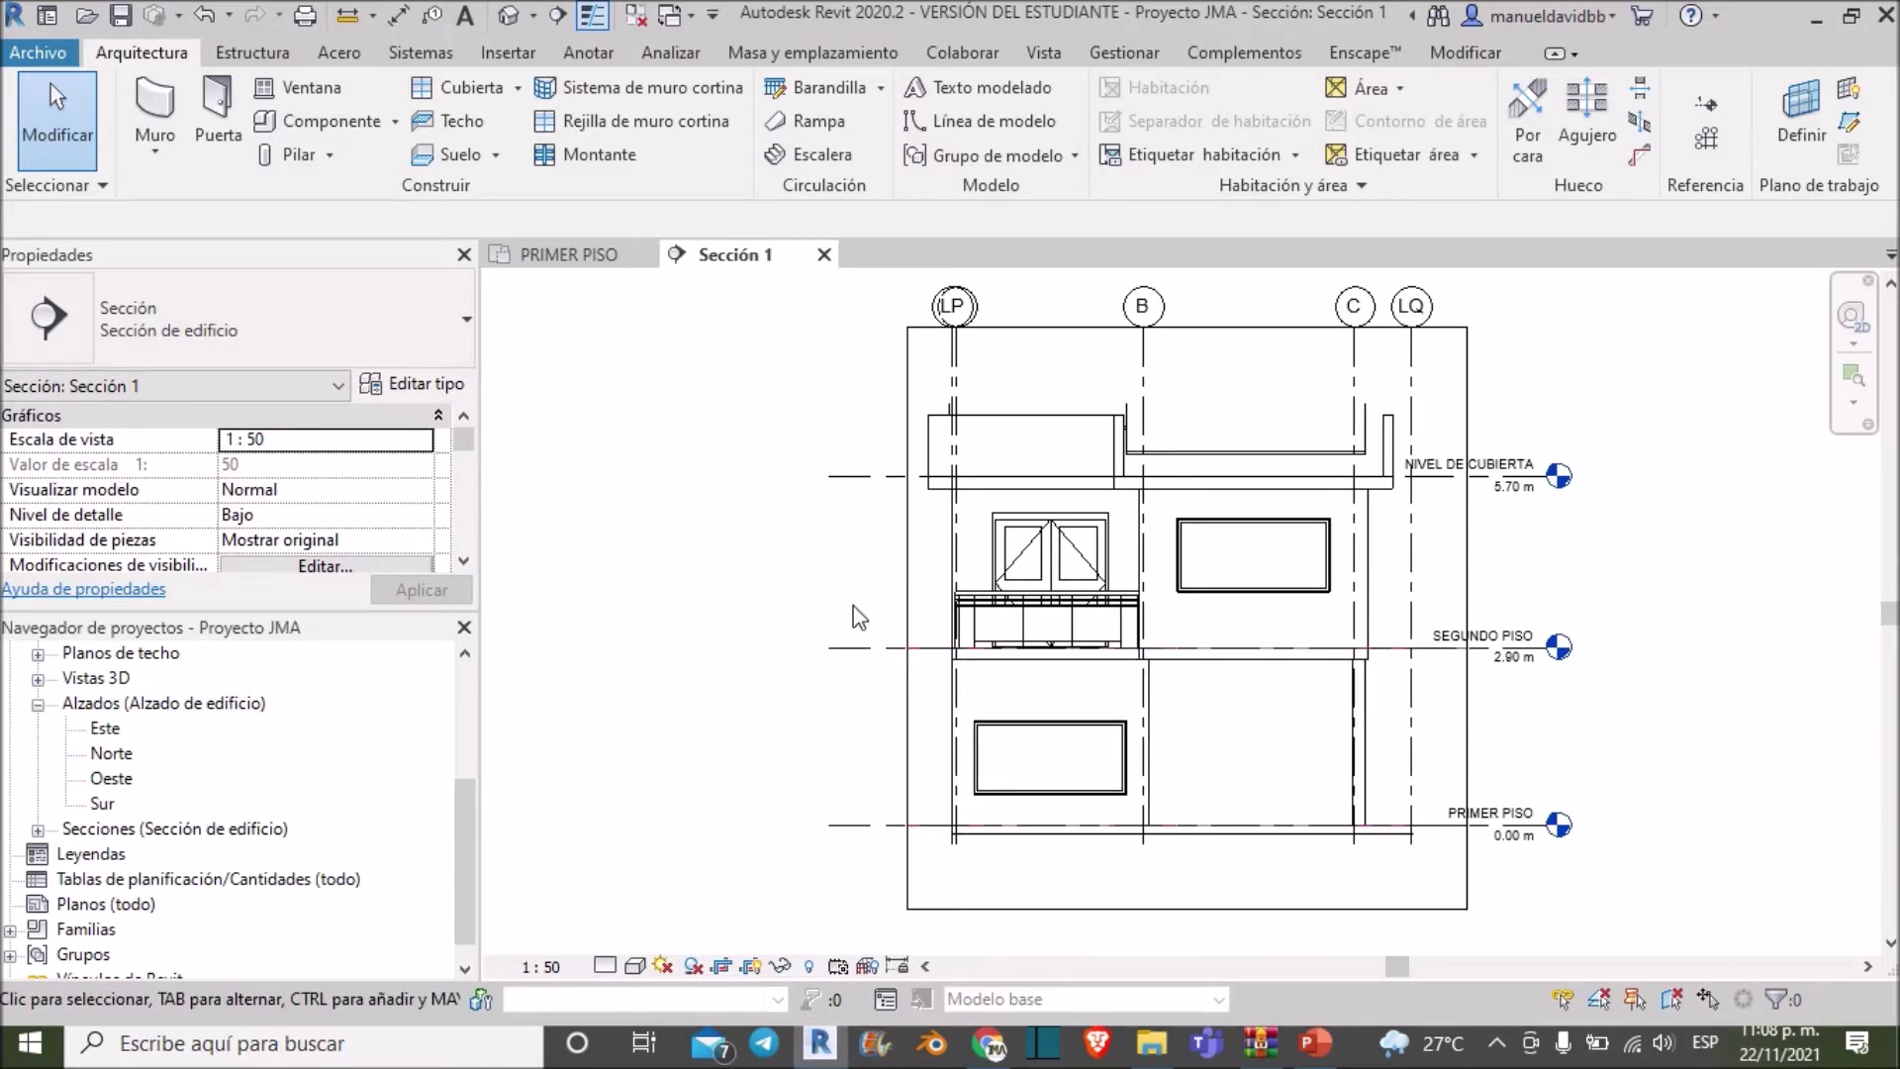
left_click(559, 967)
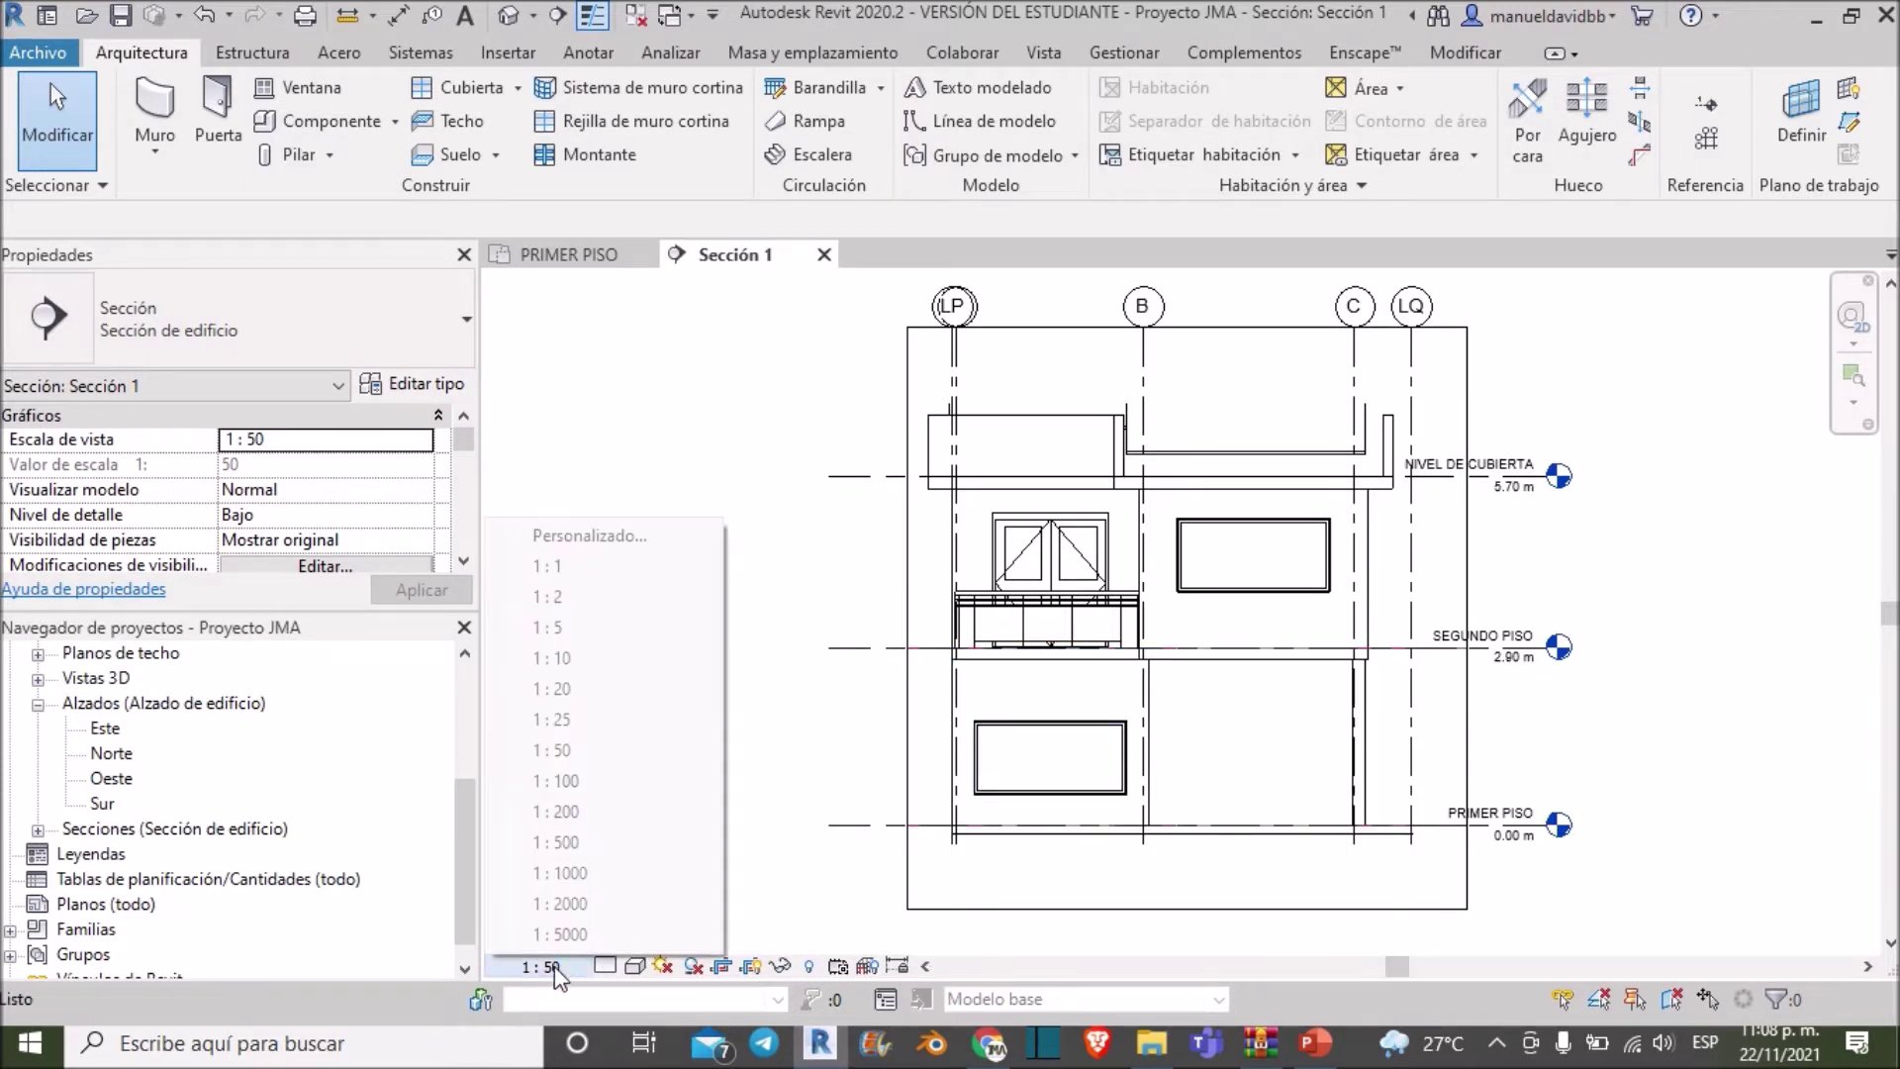
Change the Sección 1 view scale from 1:50 to 1:25
left_click(566, 657)
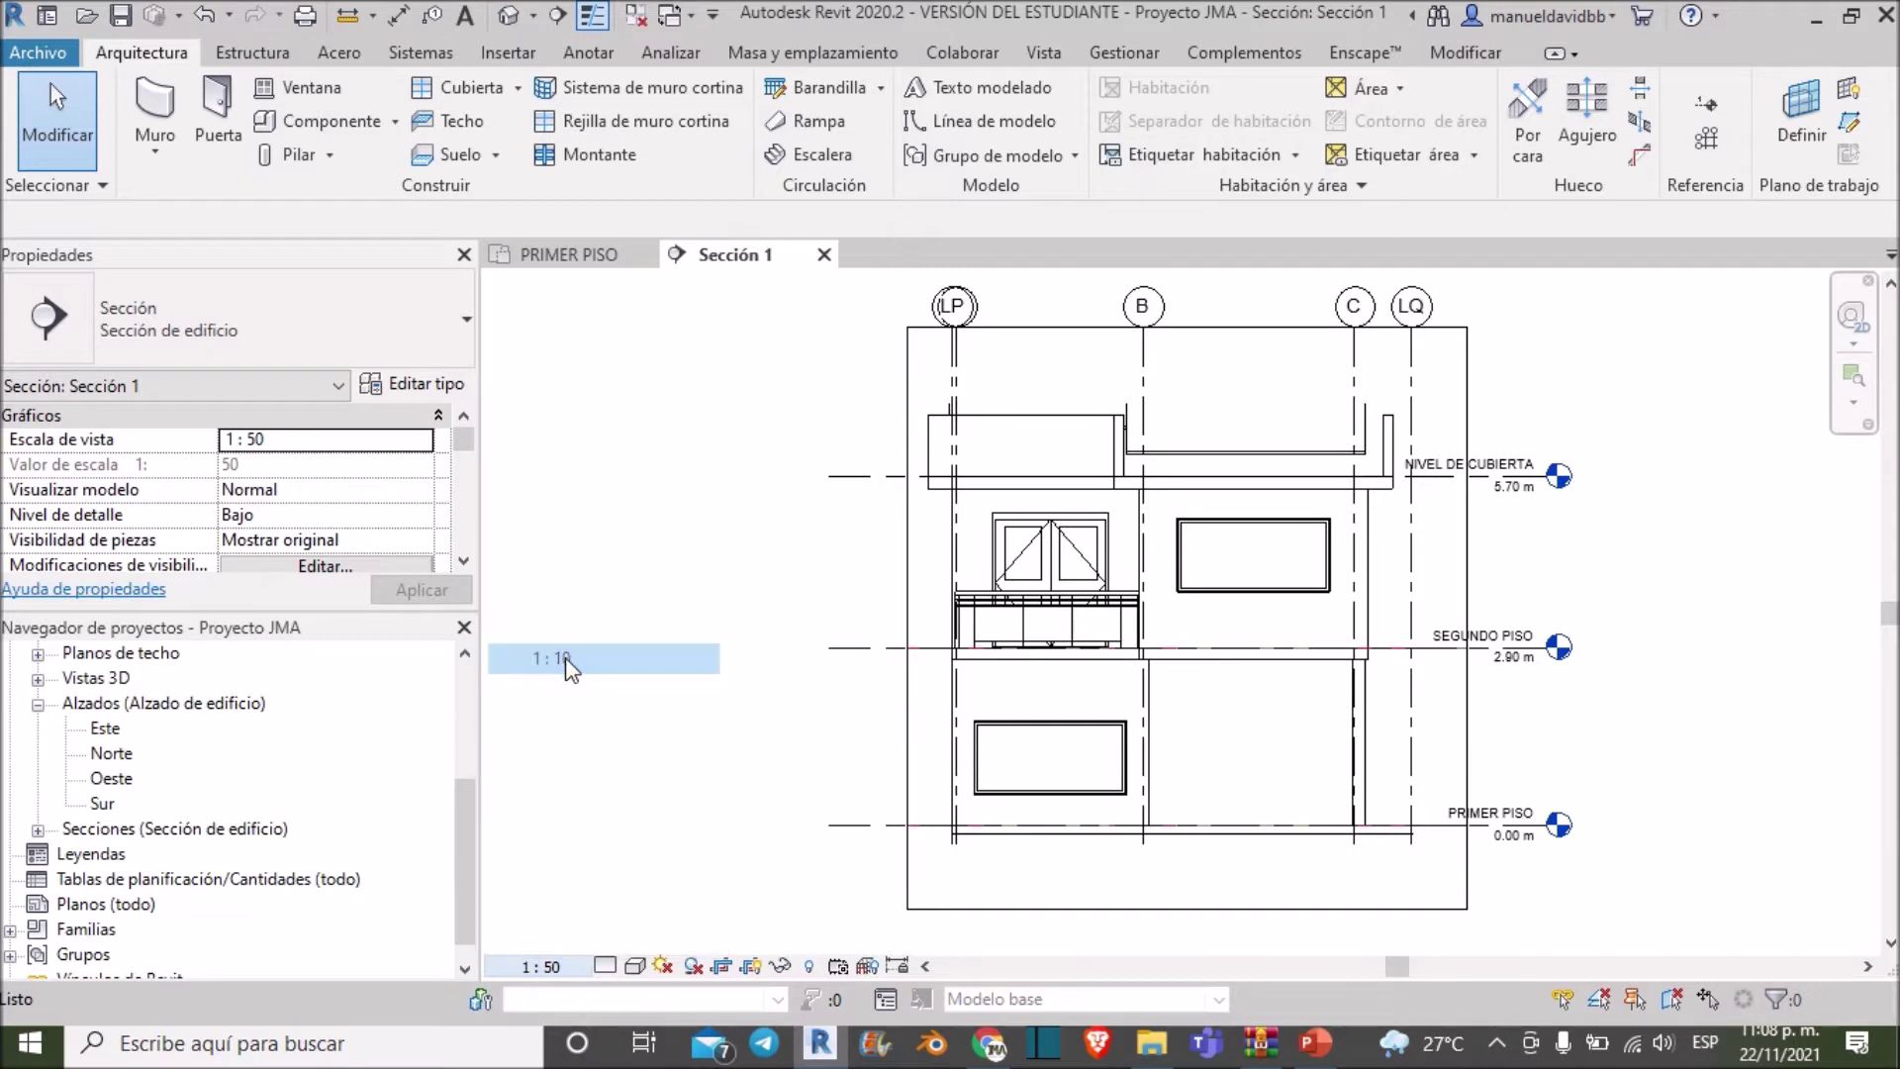
left_click(541, 967)
left_click(572, 710)
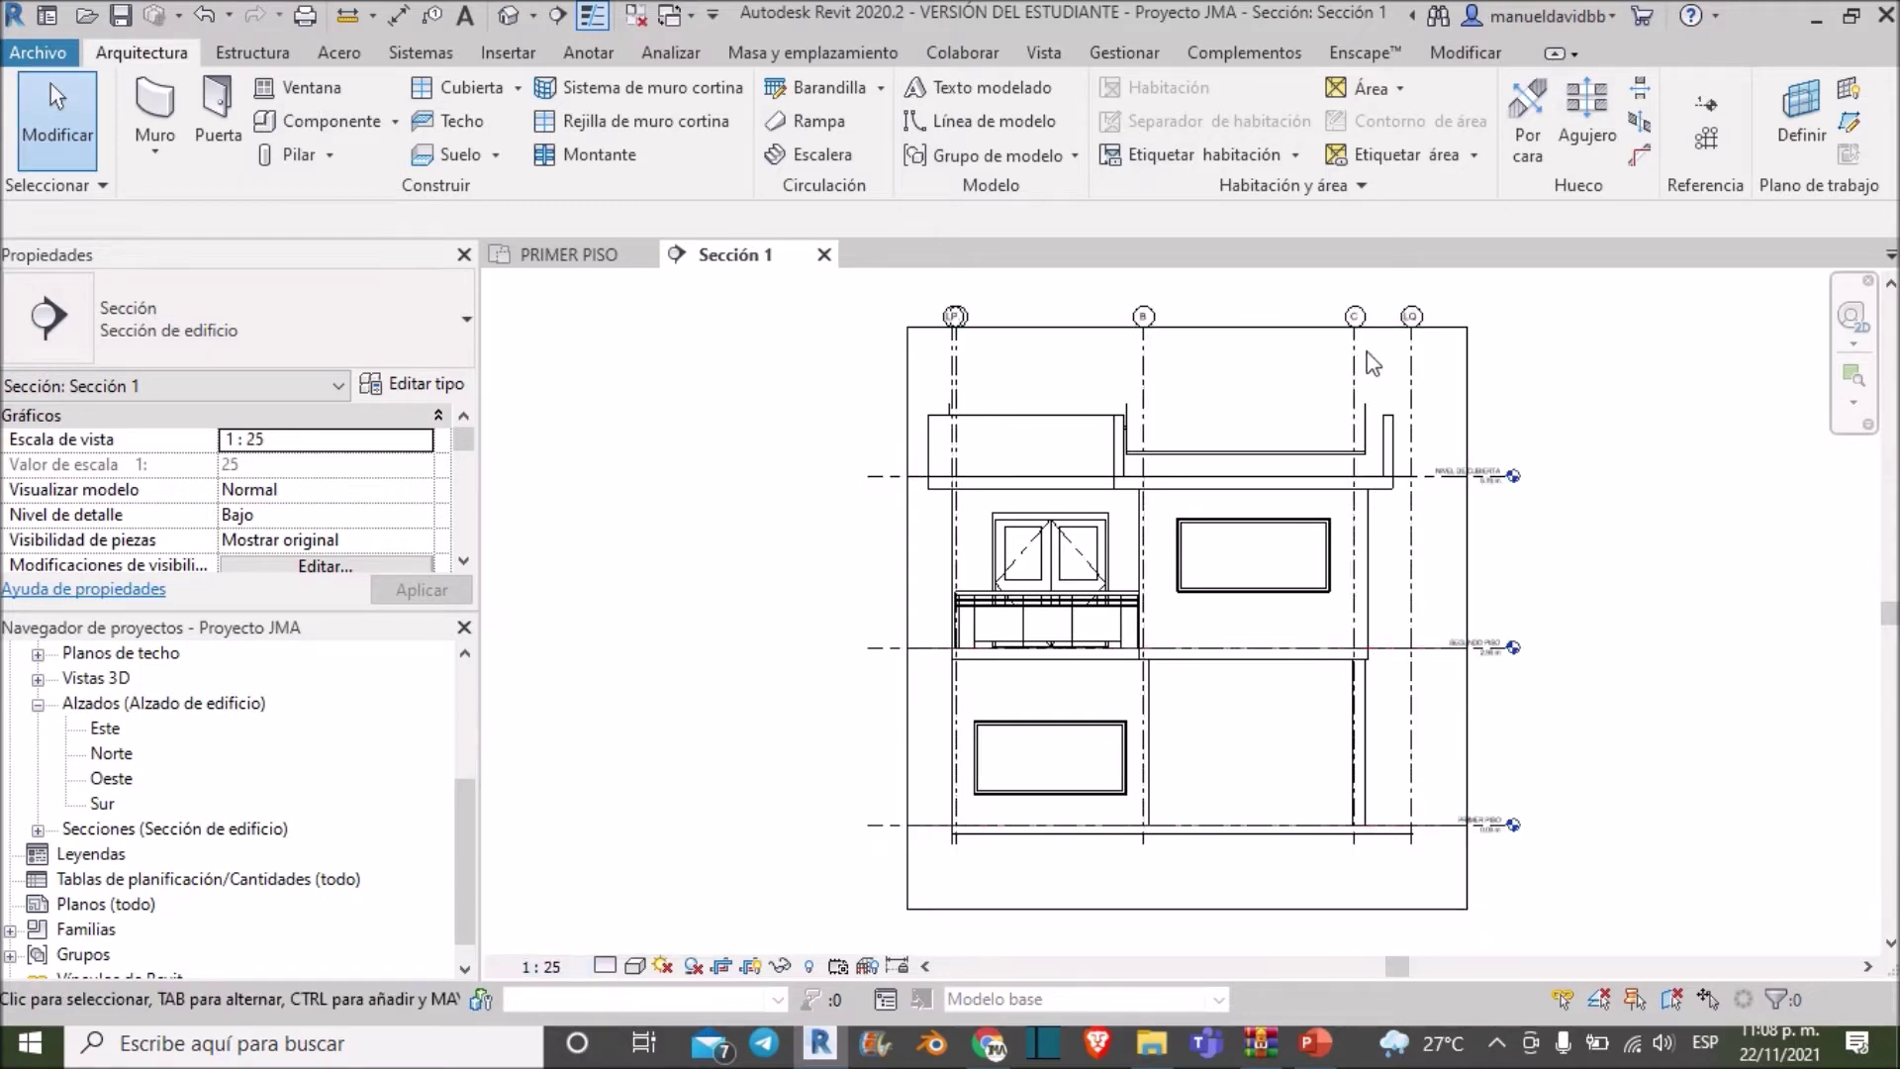
Select all five grid lines with a right-to-left crossing window
scroll(1467, 476, "up", 1)
scroll(1467, 476, "up", 3)
scroll(1467, 476, "down", 4)
scroll(1544, 450, "down", 2)
scroll(1564, 445, "up", 2)
scroll(1370, 456, "up", 1)
scroll(1370, 456, "down", 1)
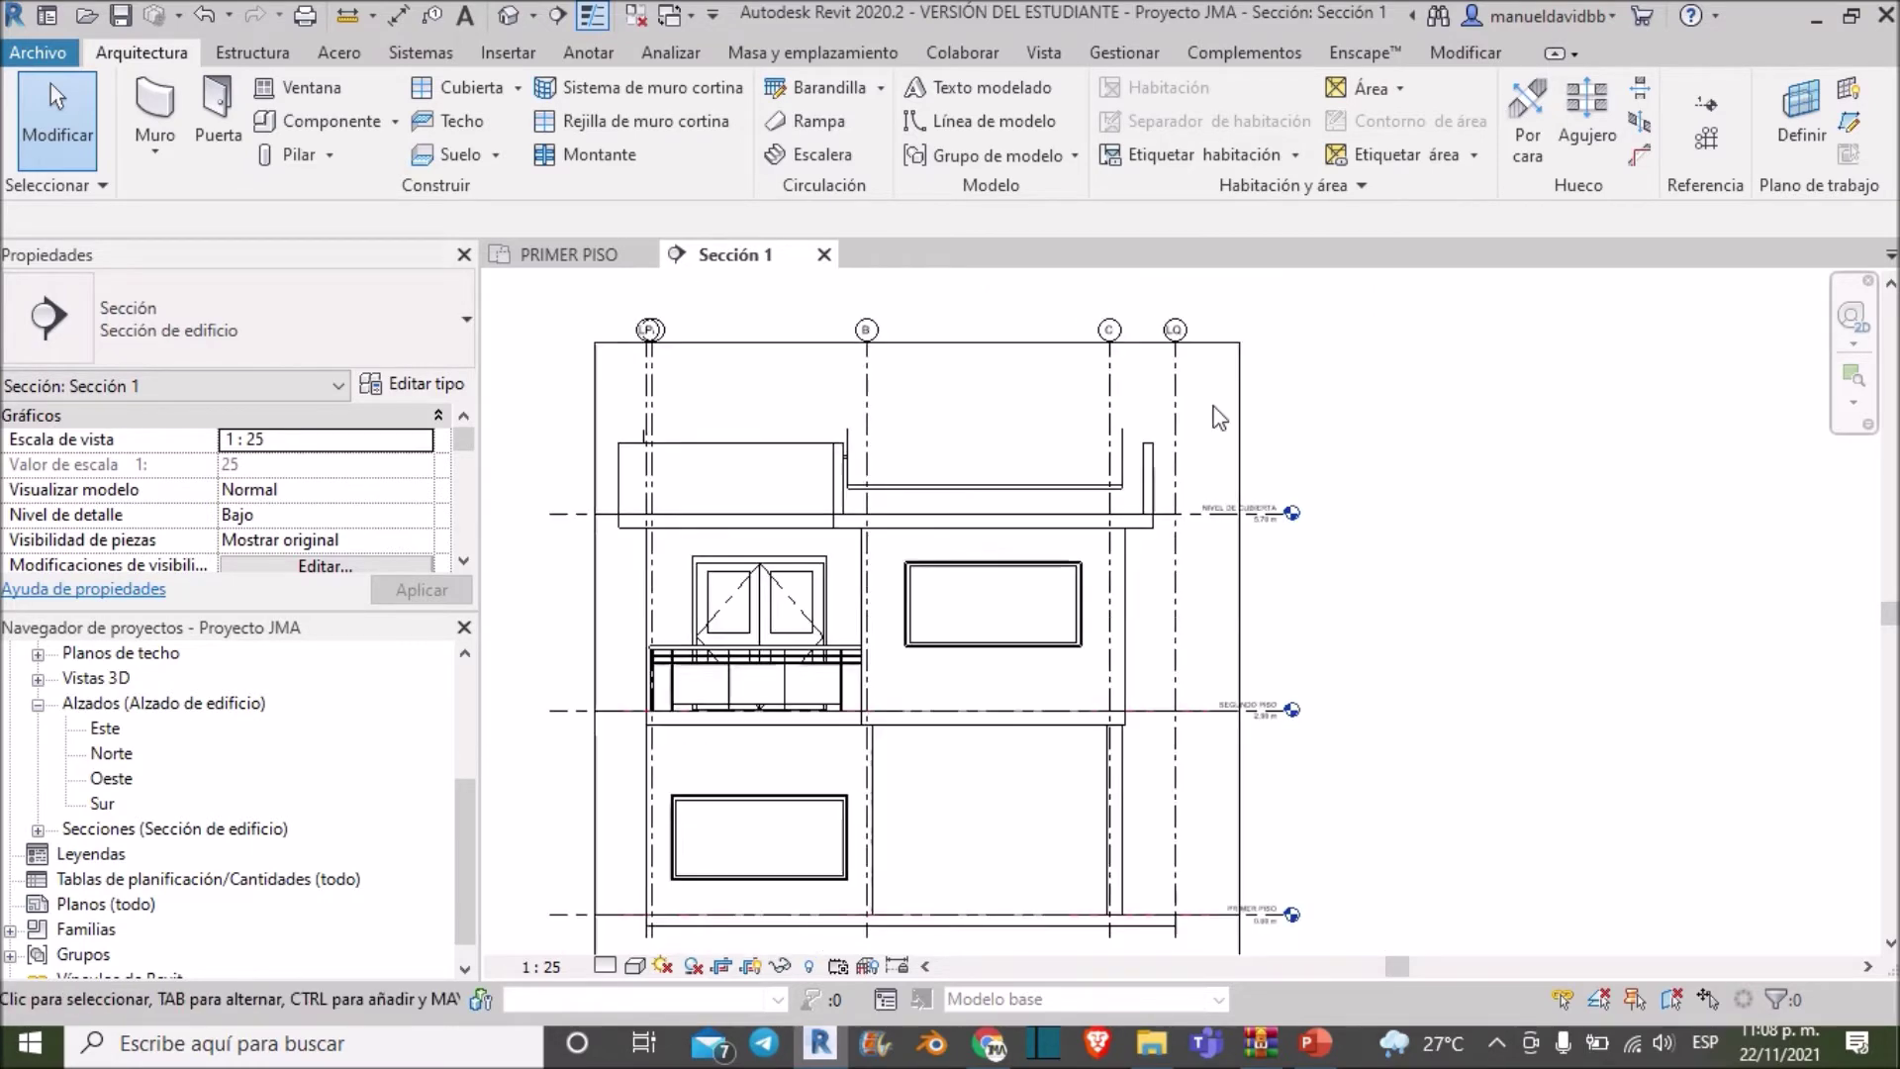
scroll(1382, 454, "down", 1)
scroll(1365, 450, "up", 1)
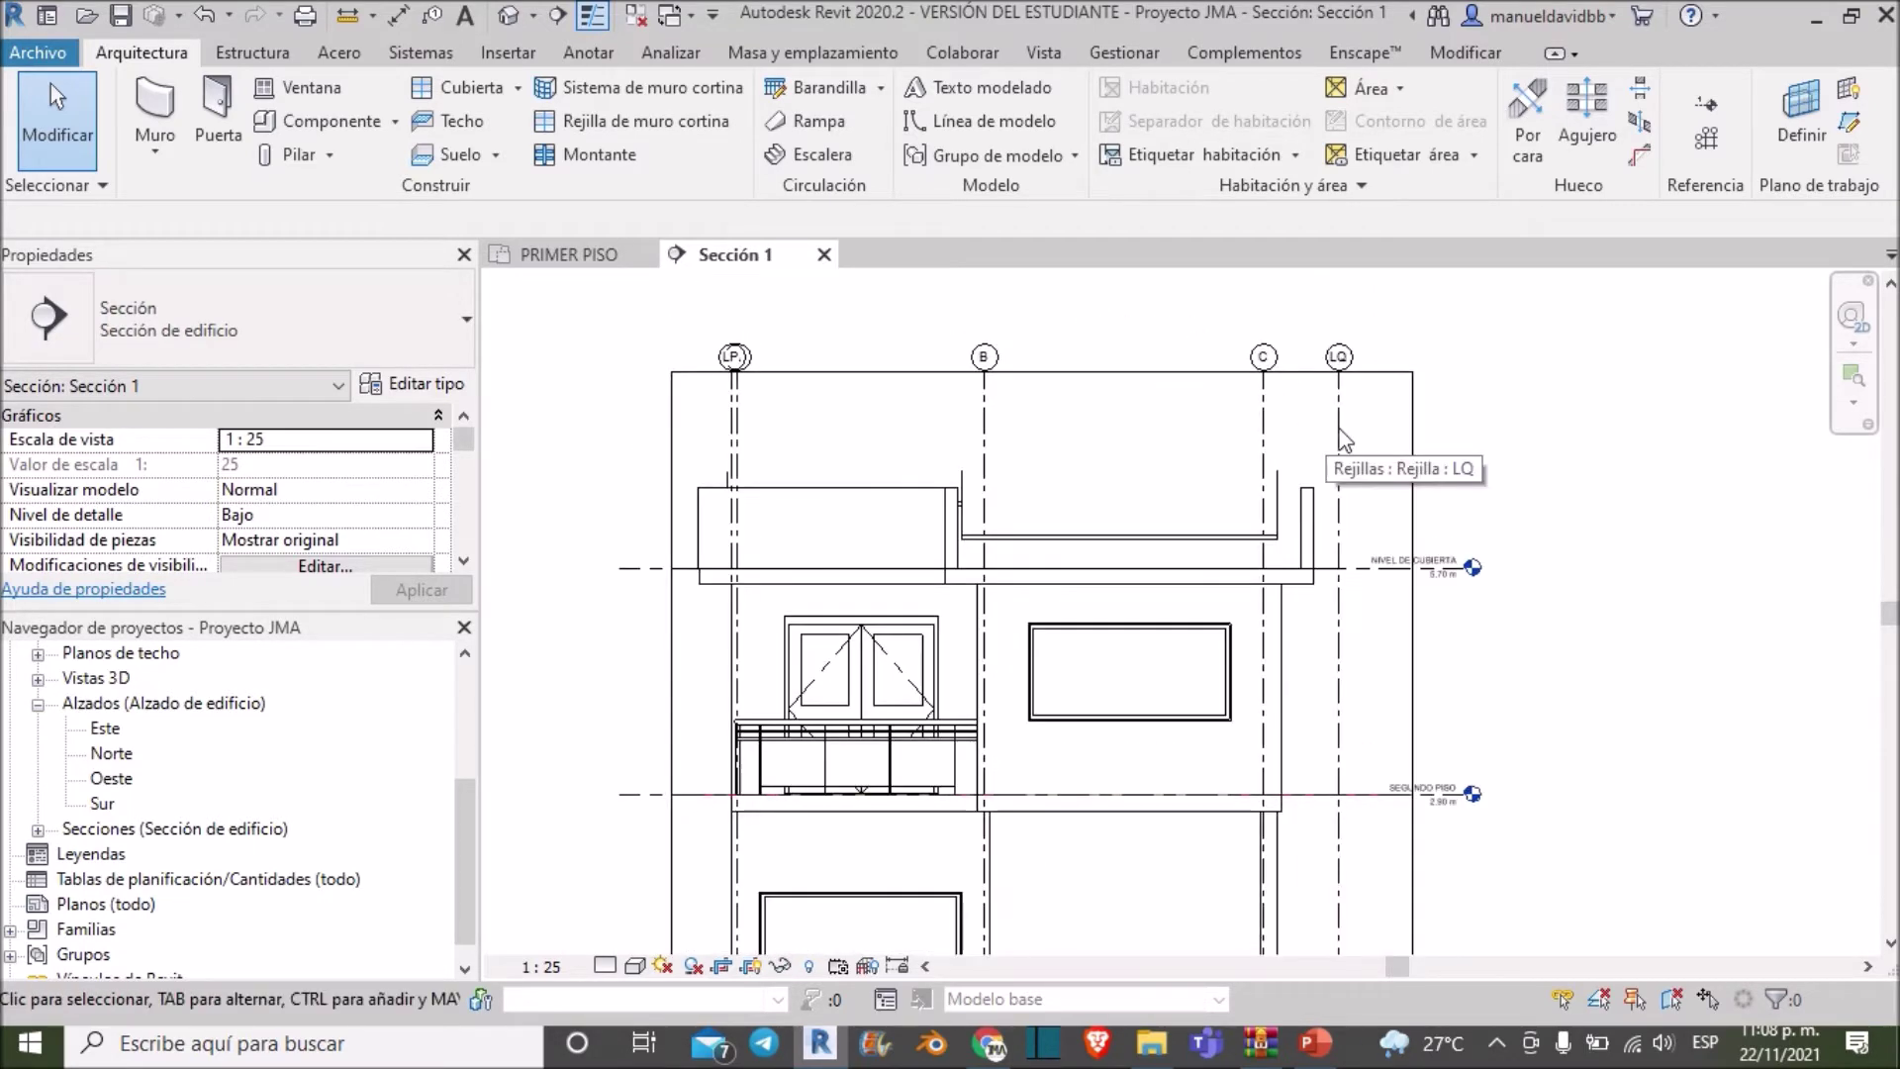
left_click_drag(1390, 427, 742, 413)
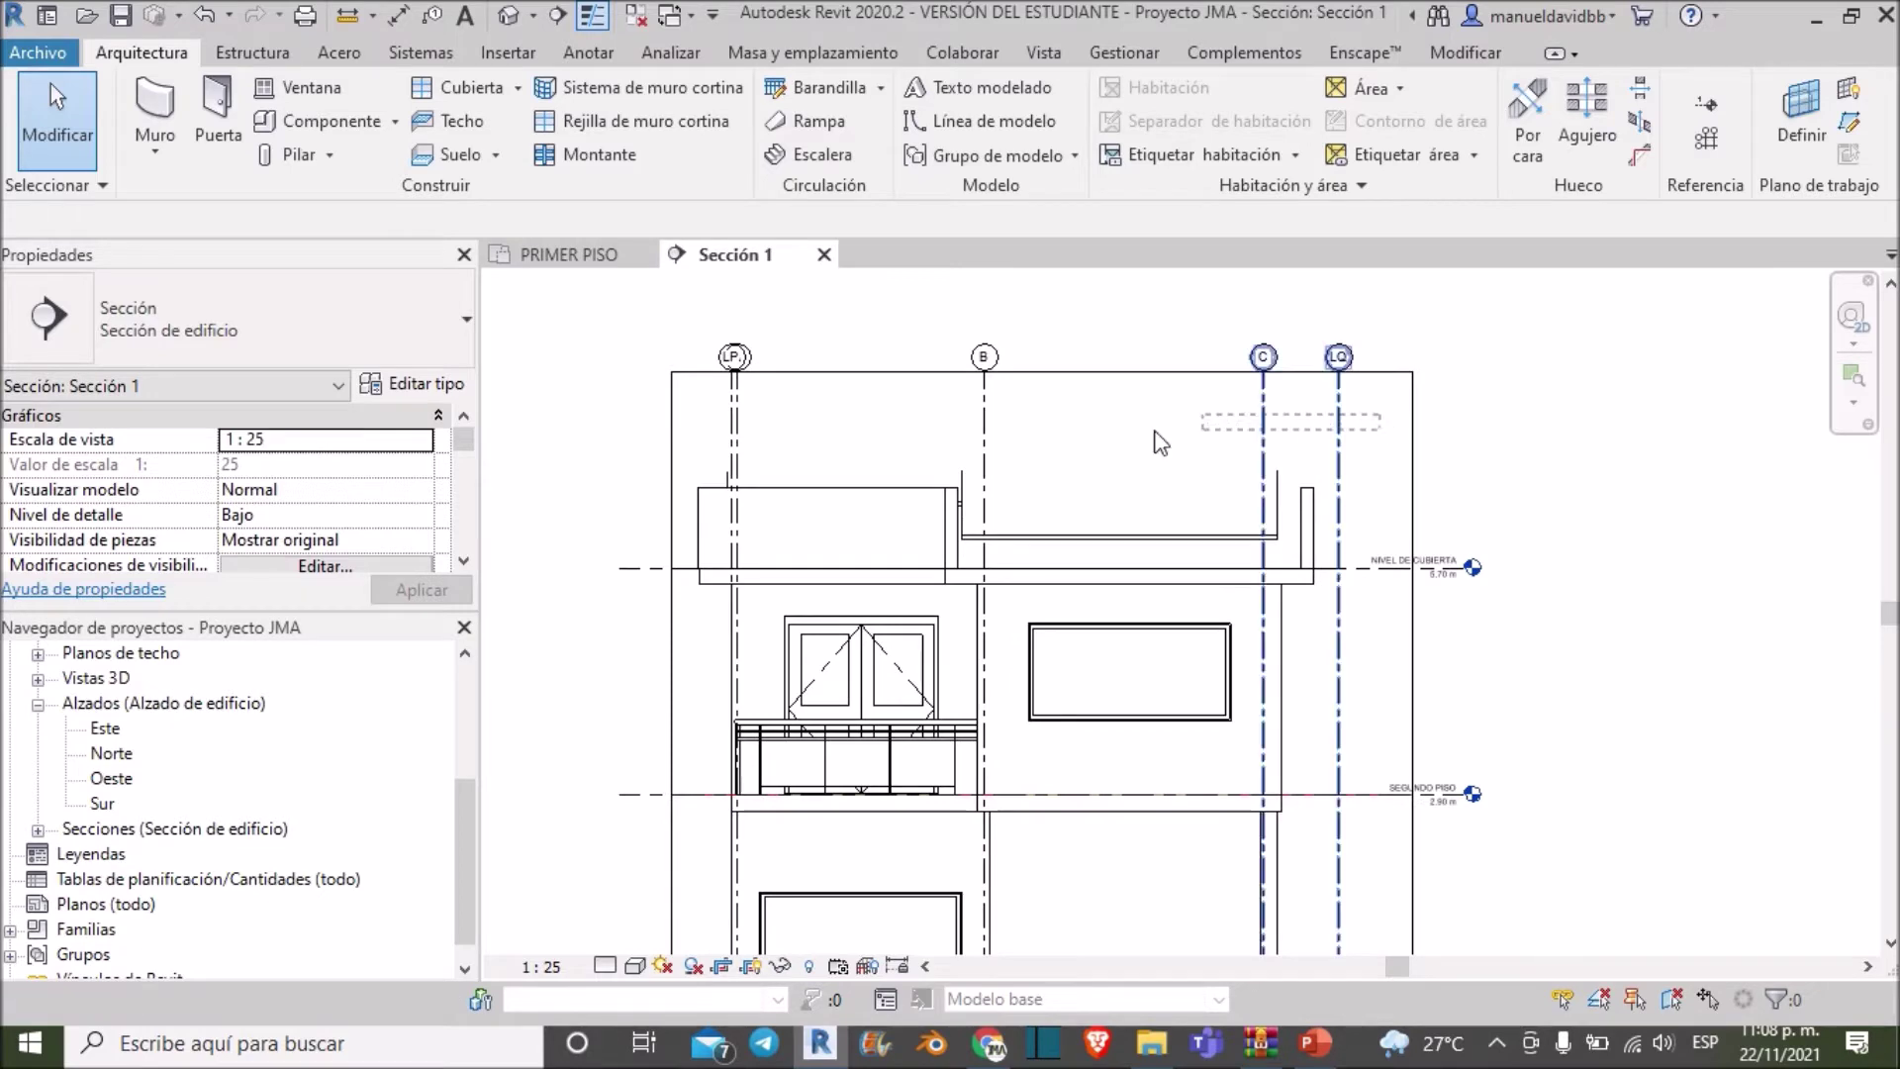
Hide the five selected grids in the Sección 1 view
right_click(742, 413)
mouse_move(847, 525)
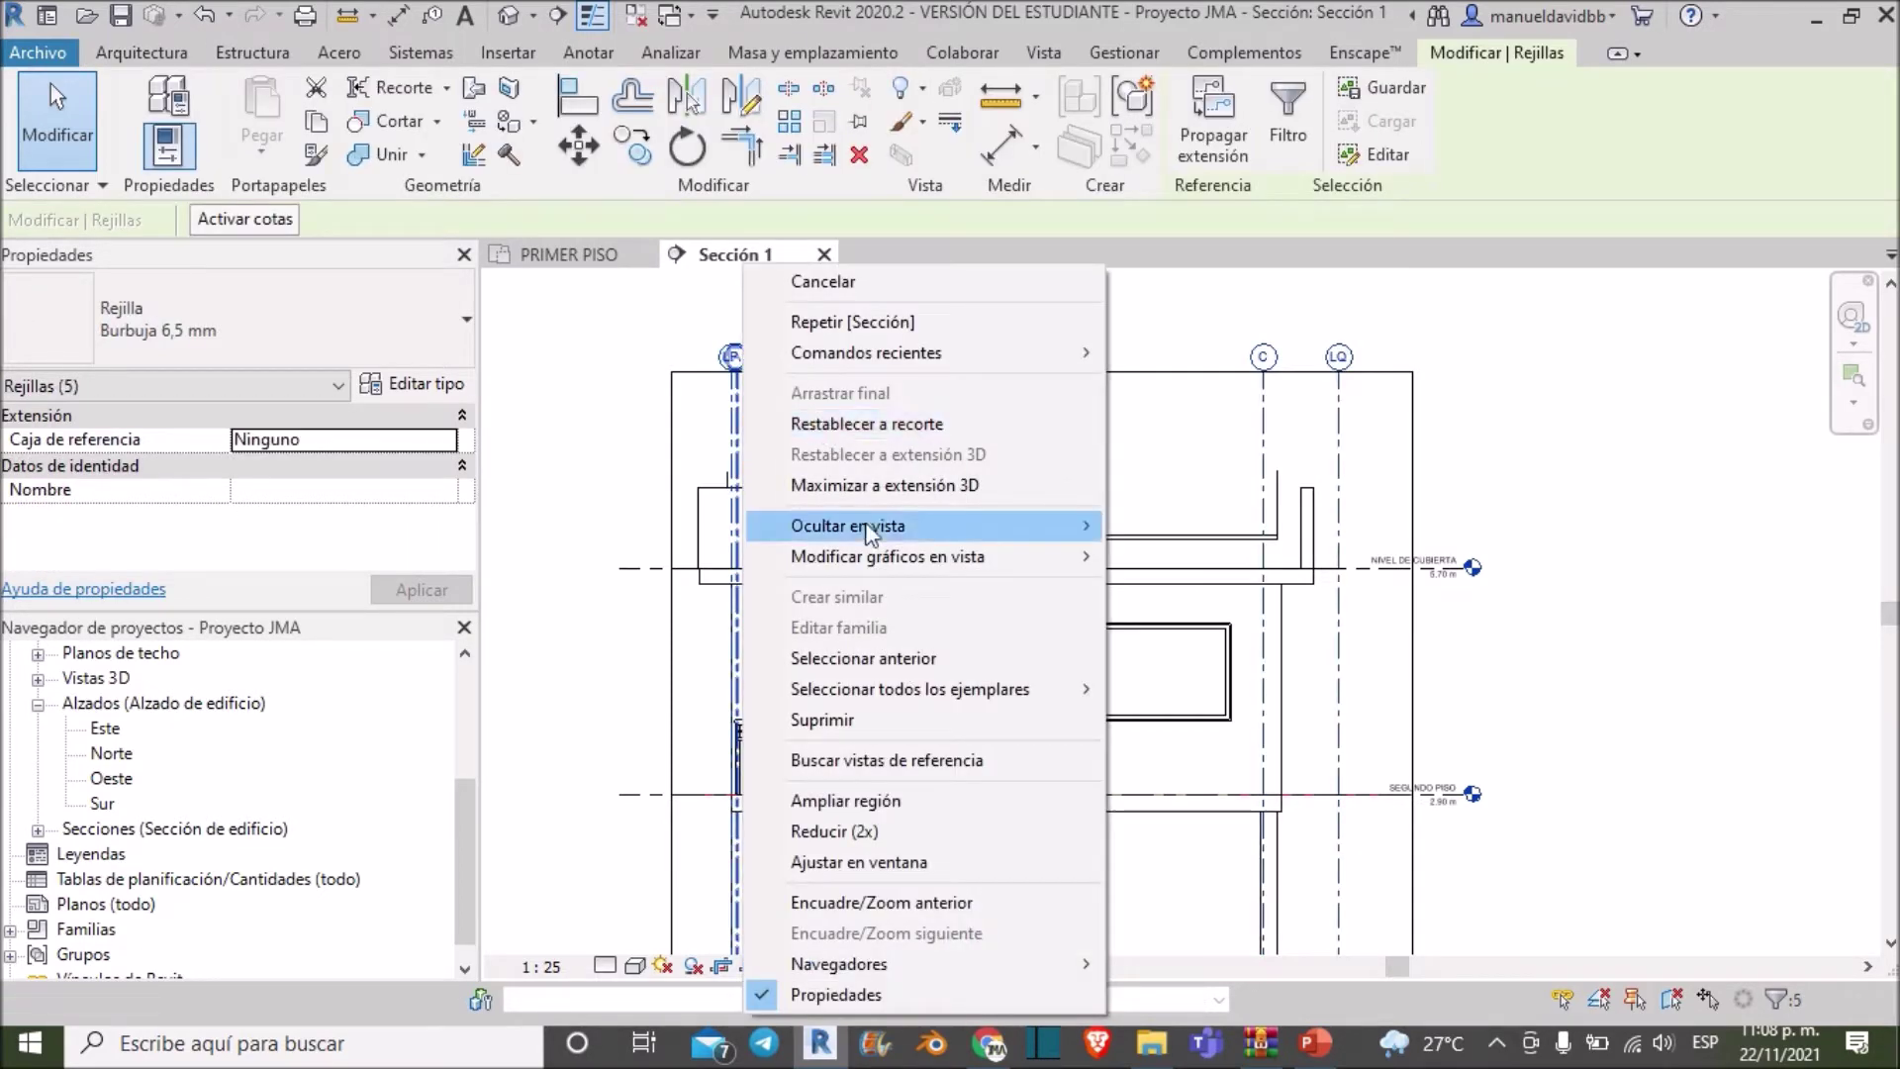
left_click(1136, 524)
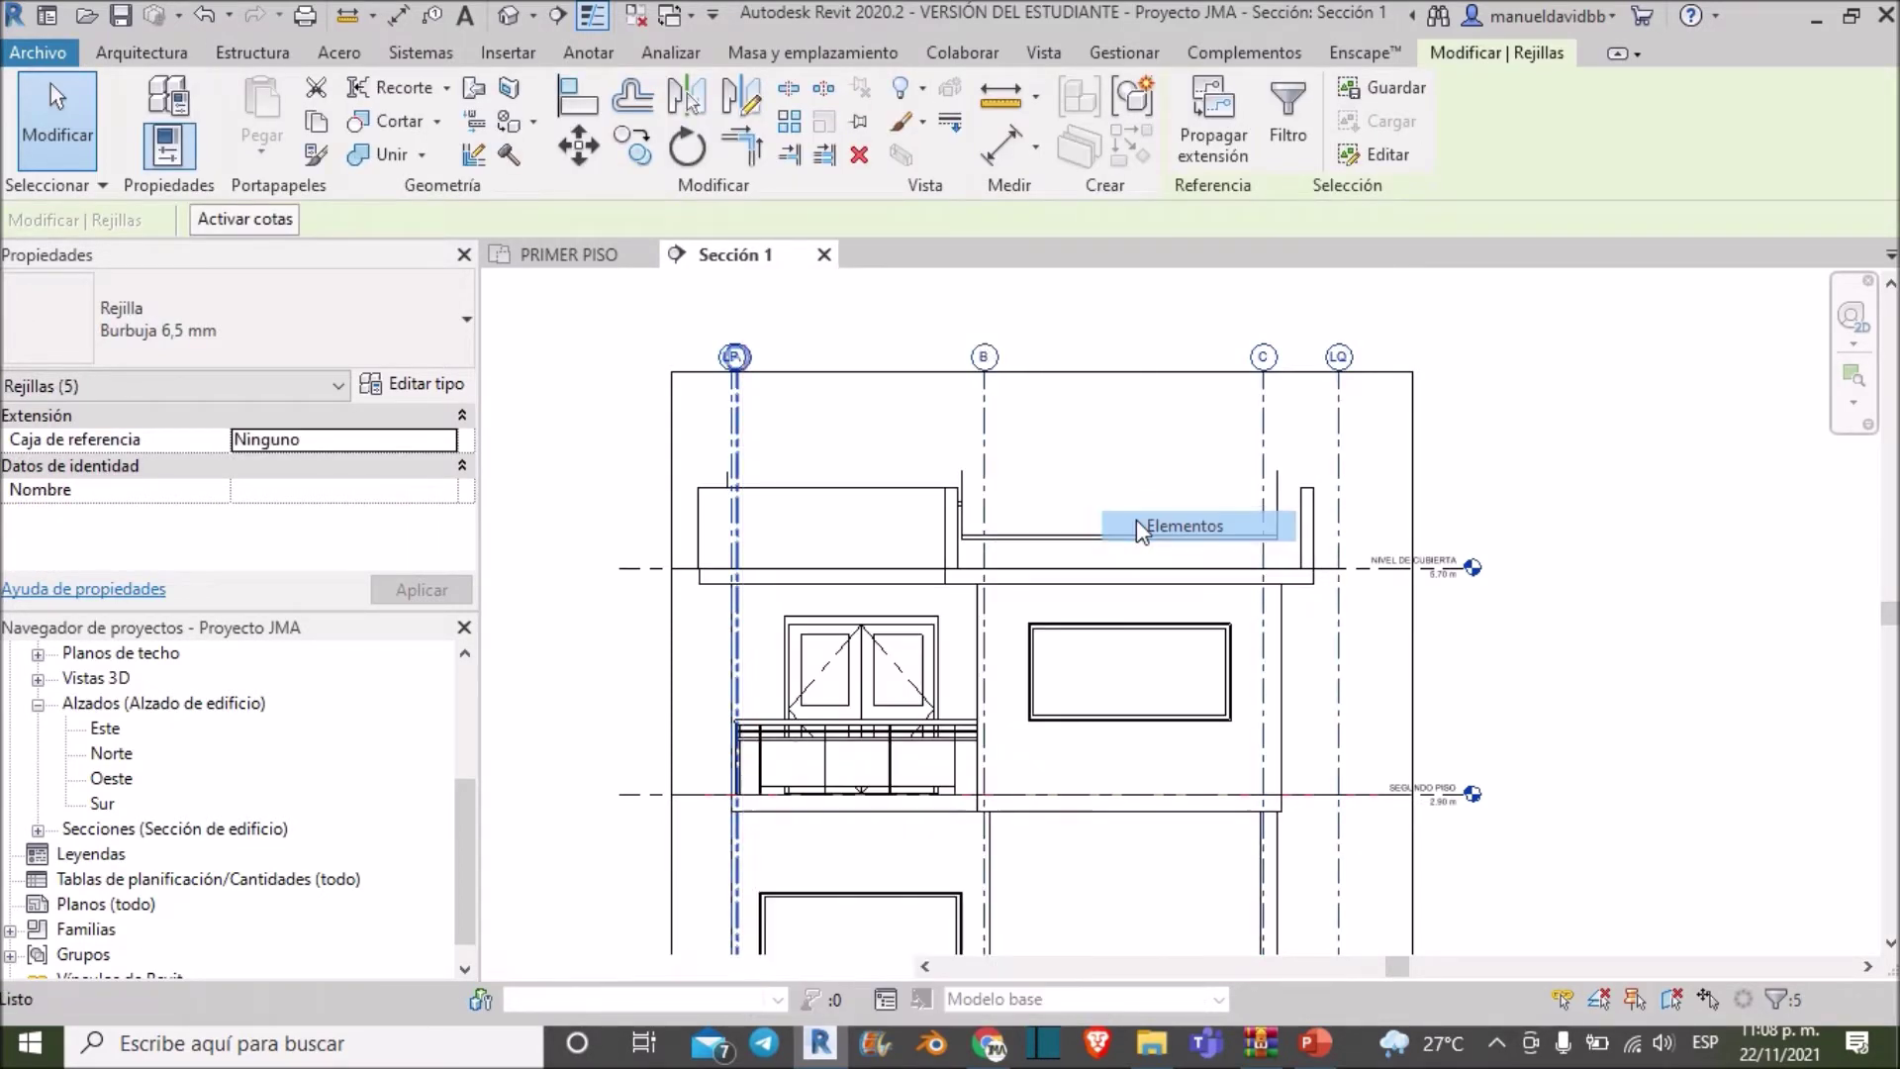
scroll(1229, 479, "down", 2)
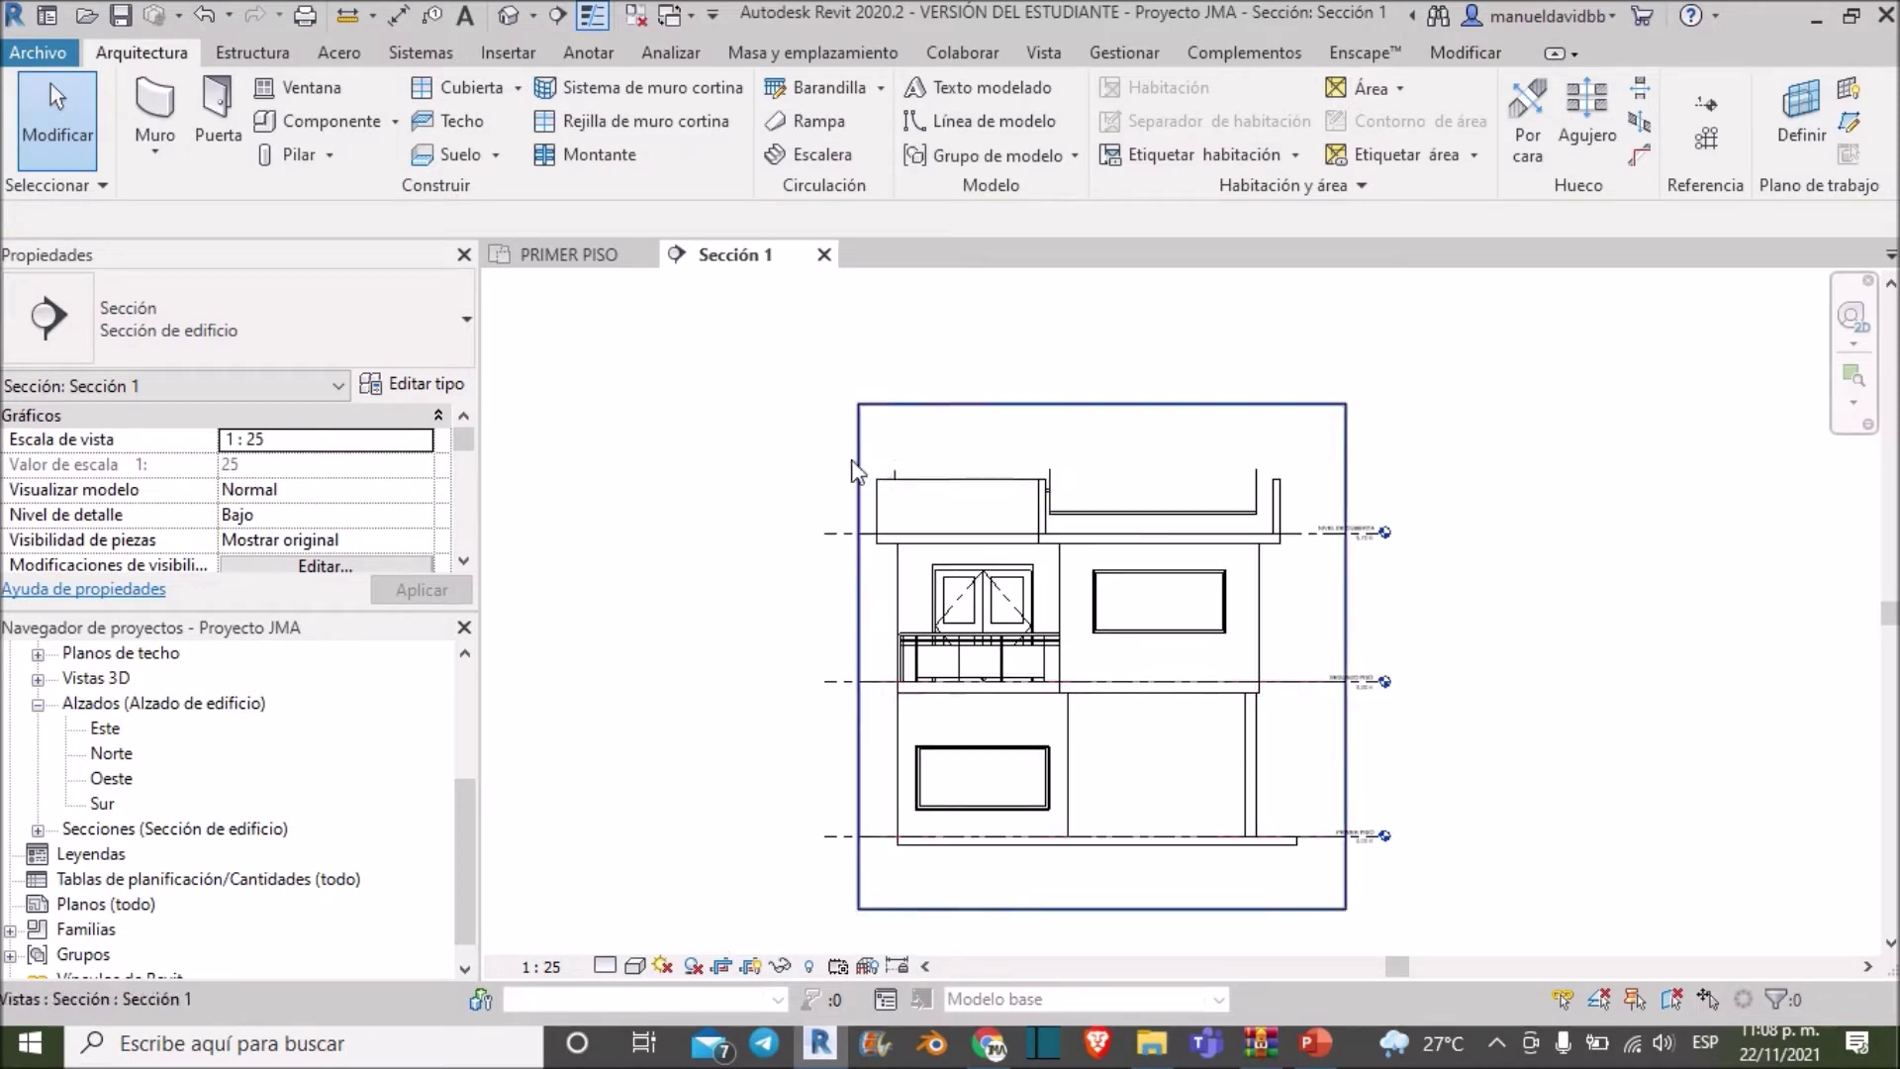
Resize the crop region: widen both sides, lower the top, and adjust the bottom edge
left_click(857, 525)
left_click_drag(836, 661, 770, 659)
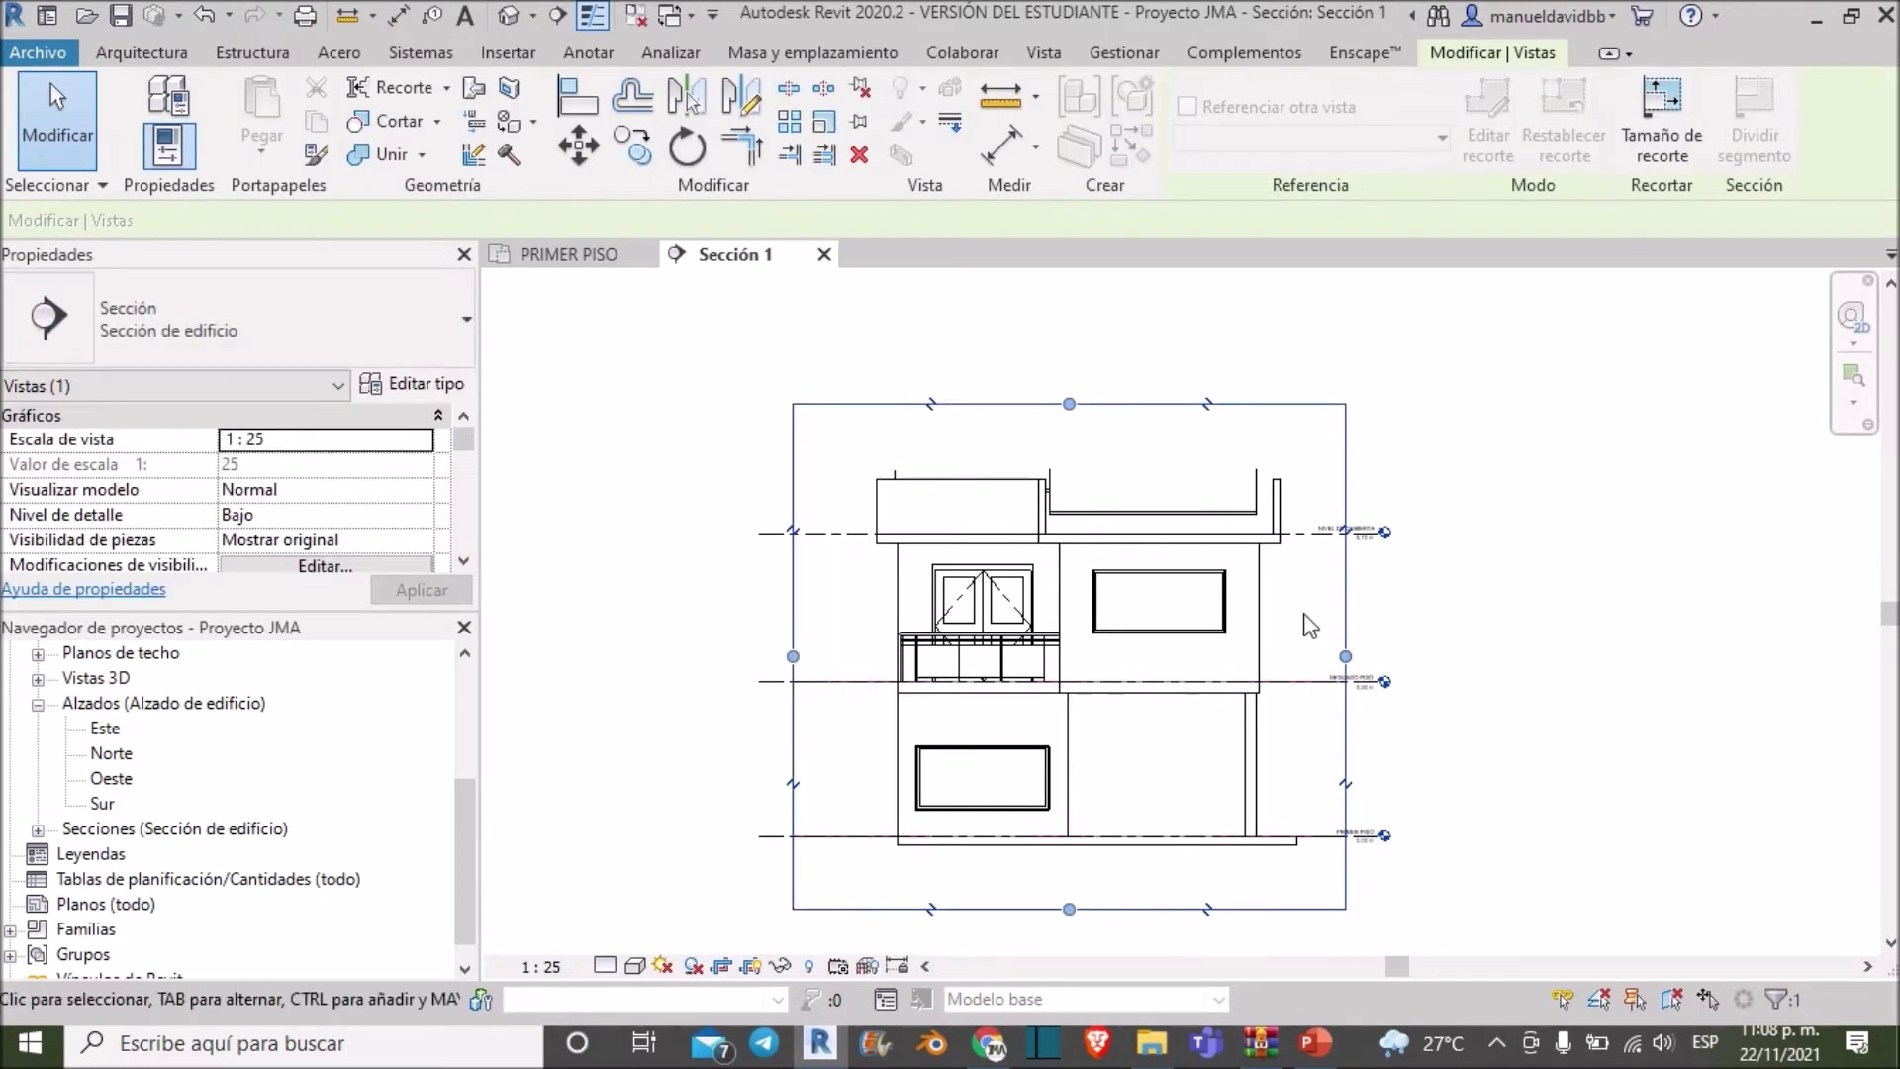
left_click_drag(1354, 653, 1431, 655)
left_click_drag(1107, 404, 1106, 465)
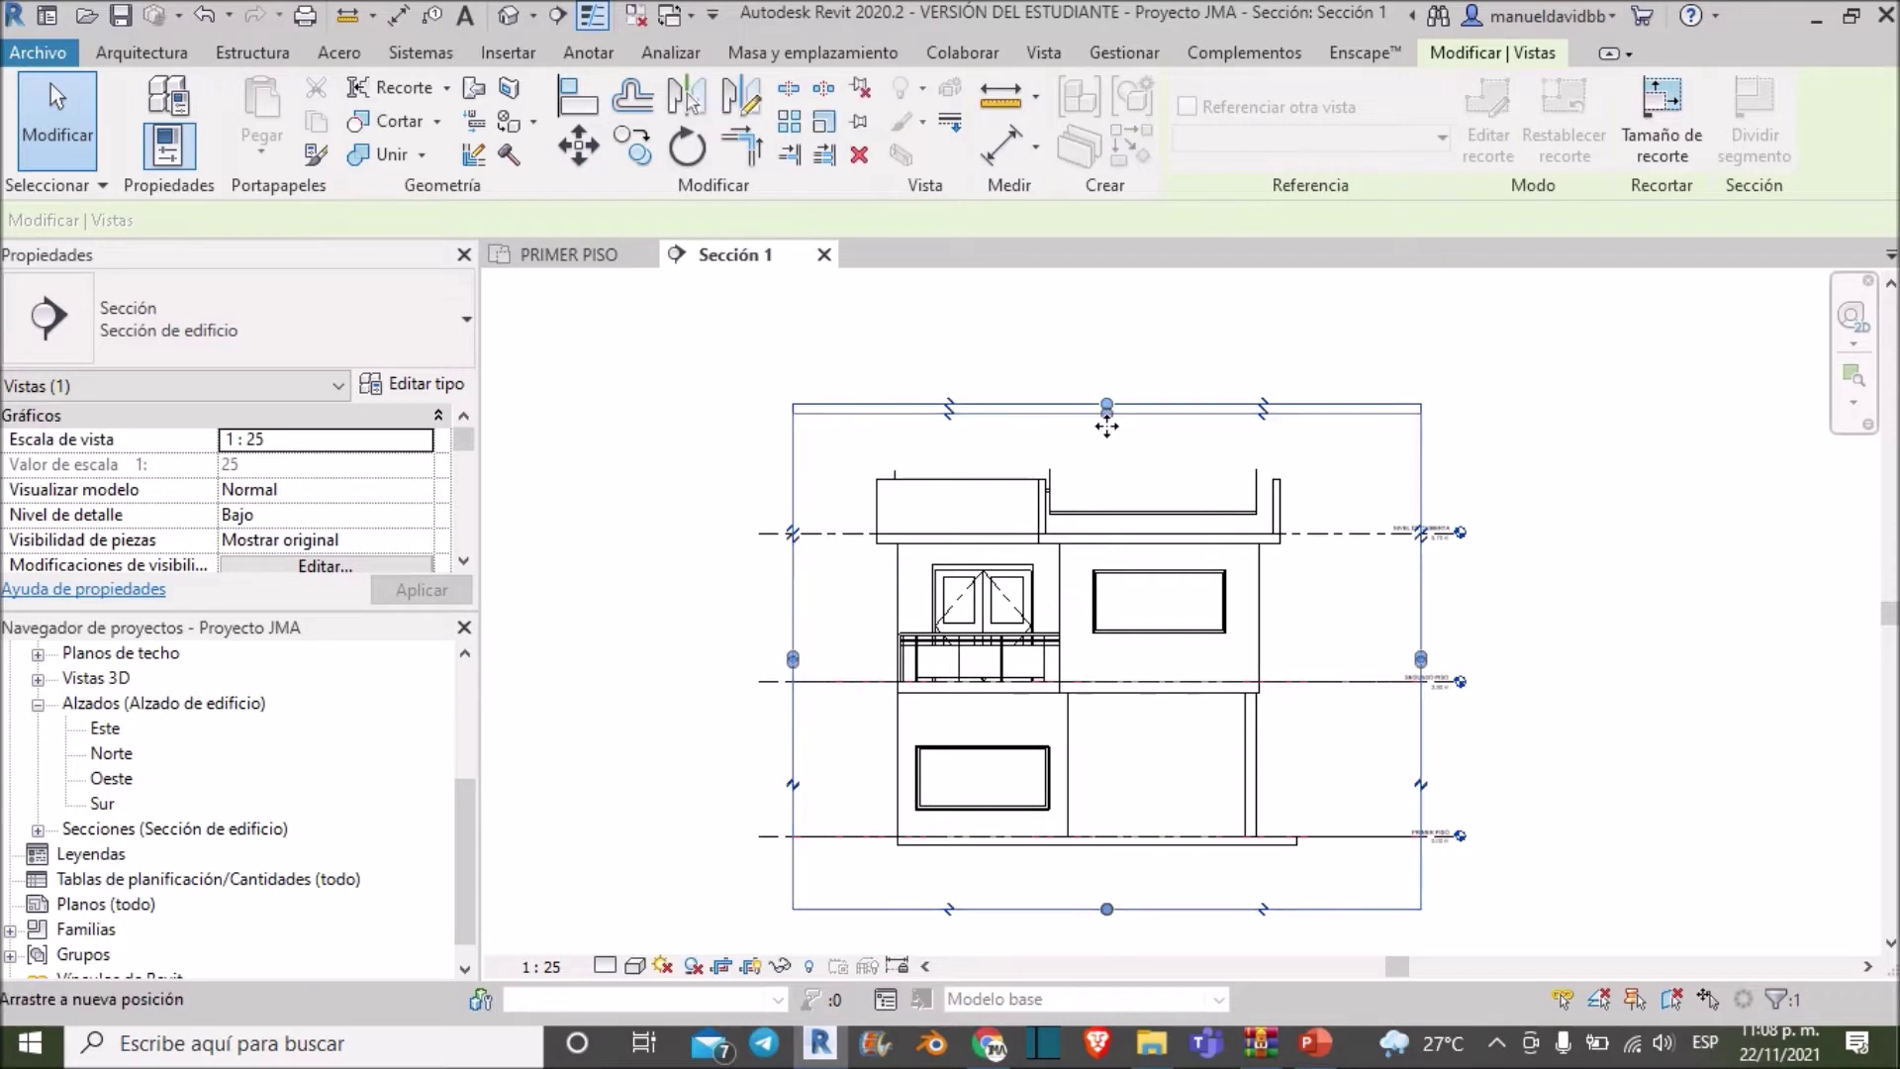
scroll(1093, 812, "up", 2)
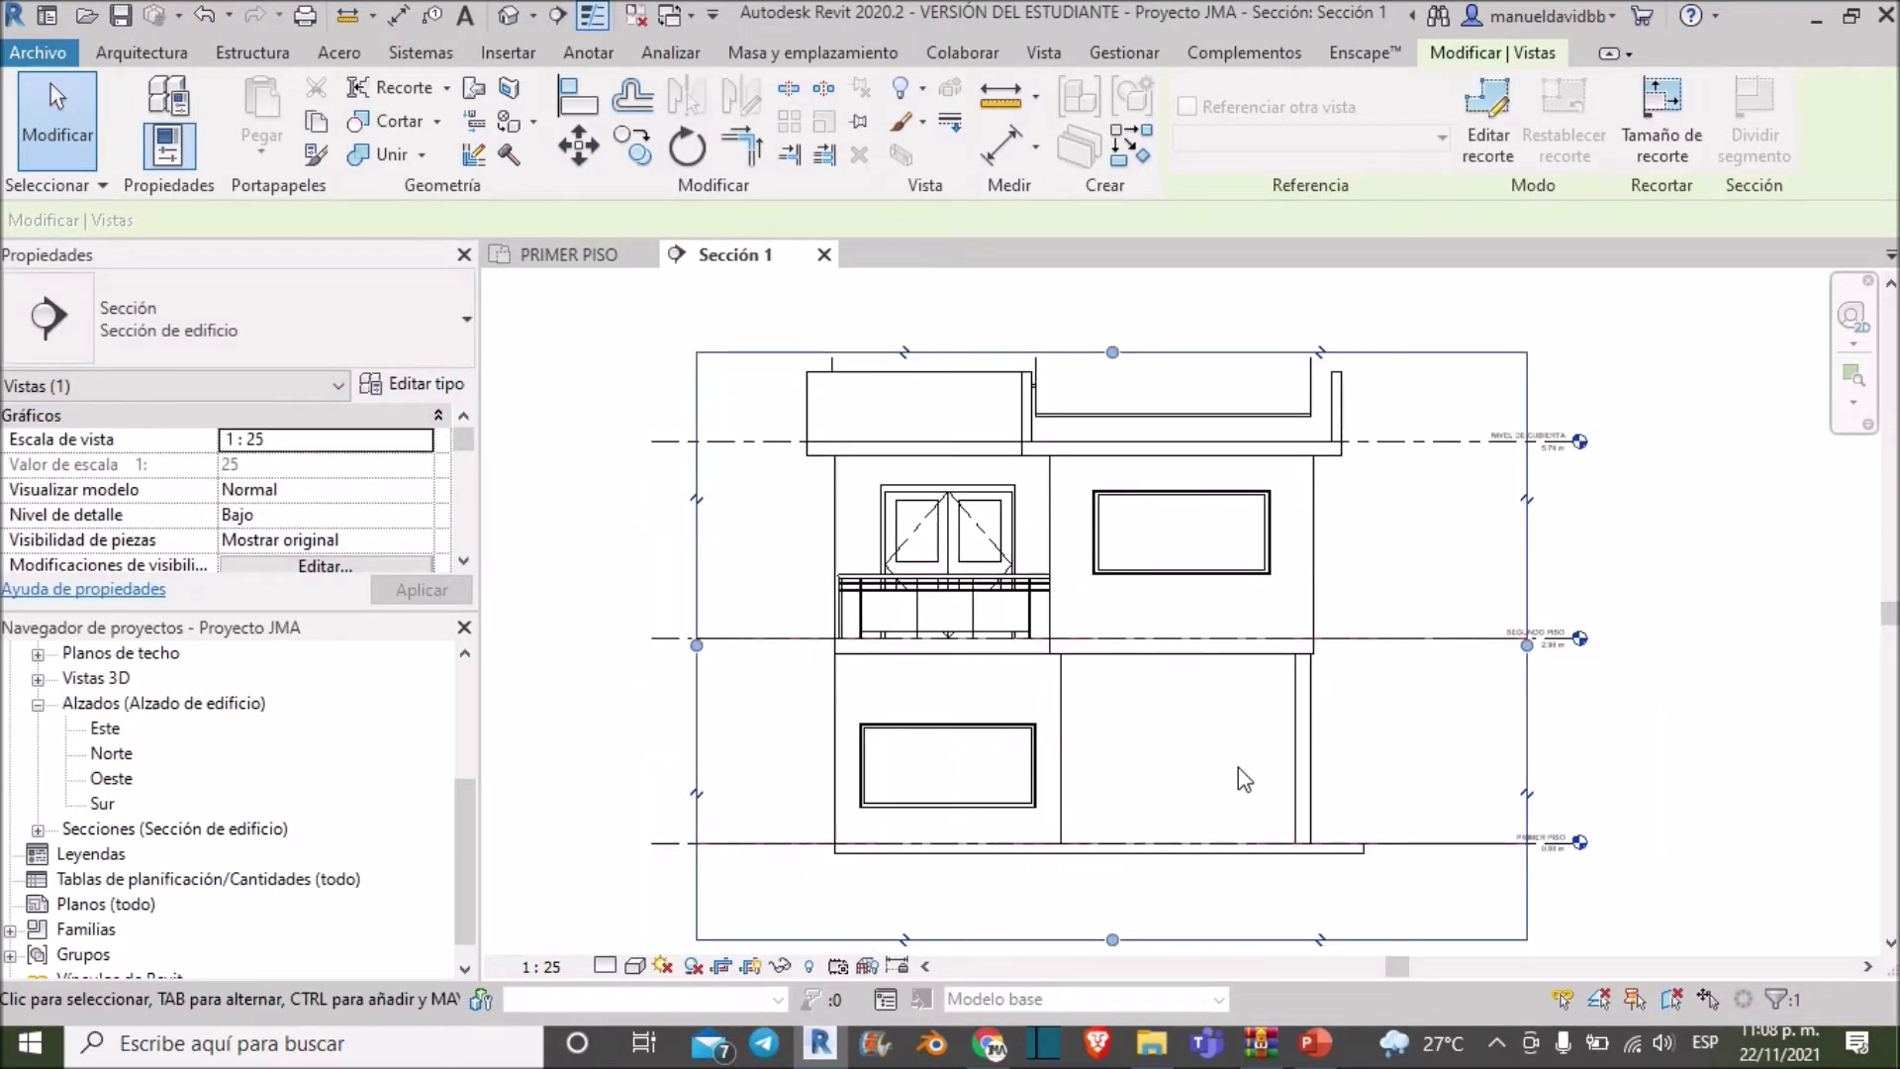
left_click_drag(1113, 942, 1176, 652)
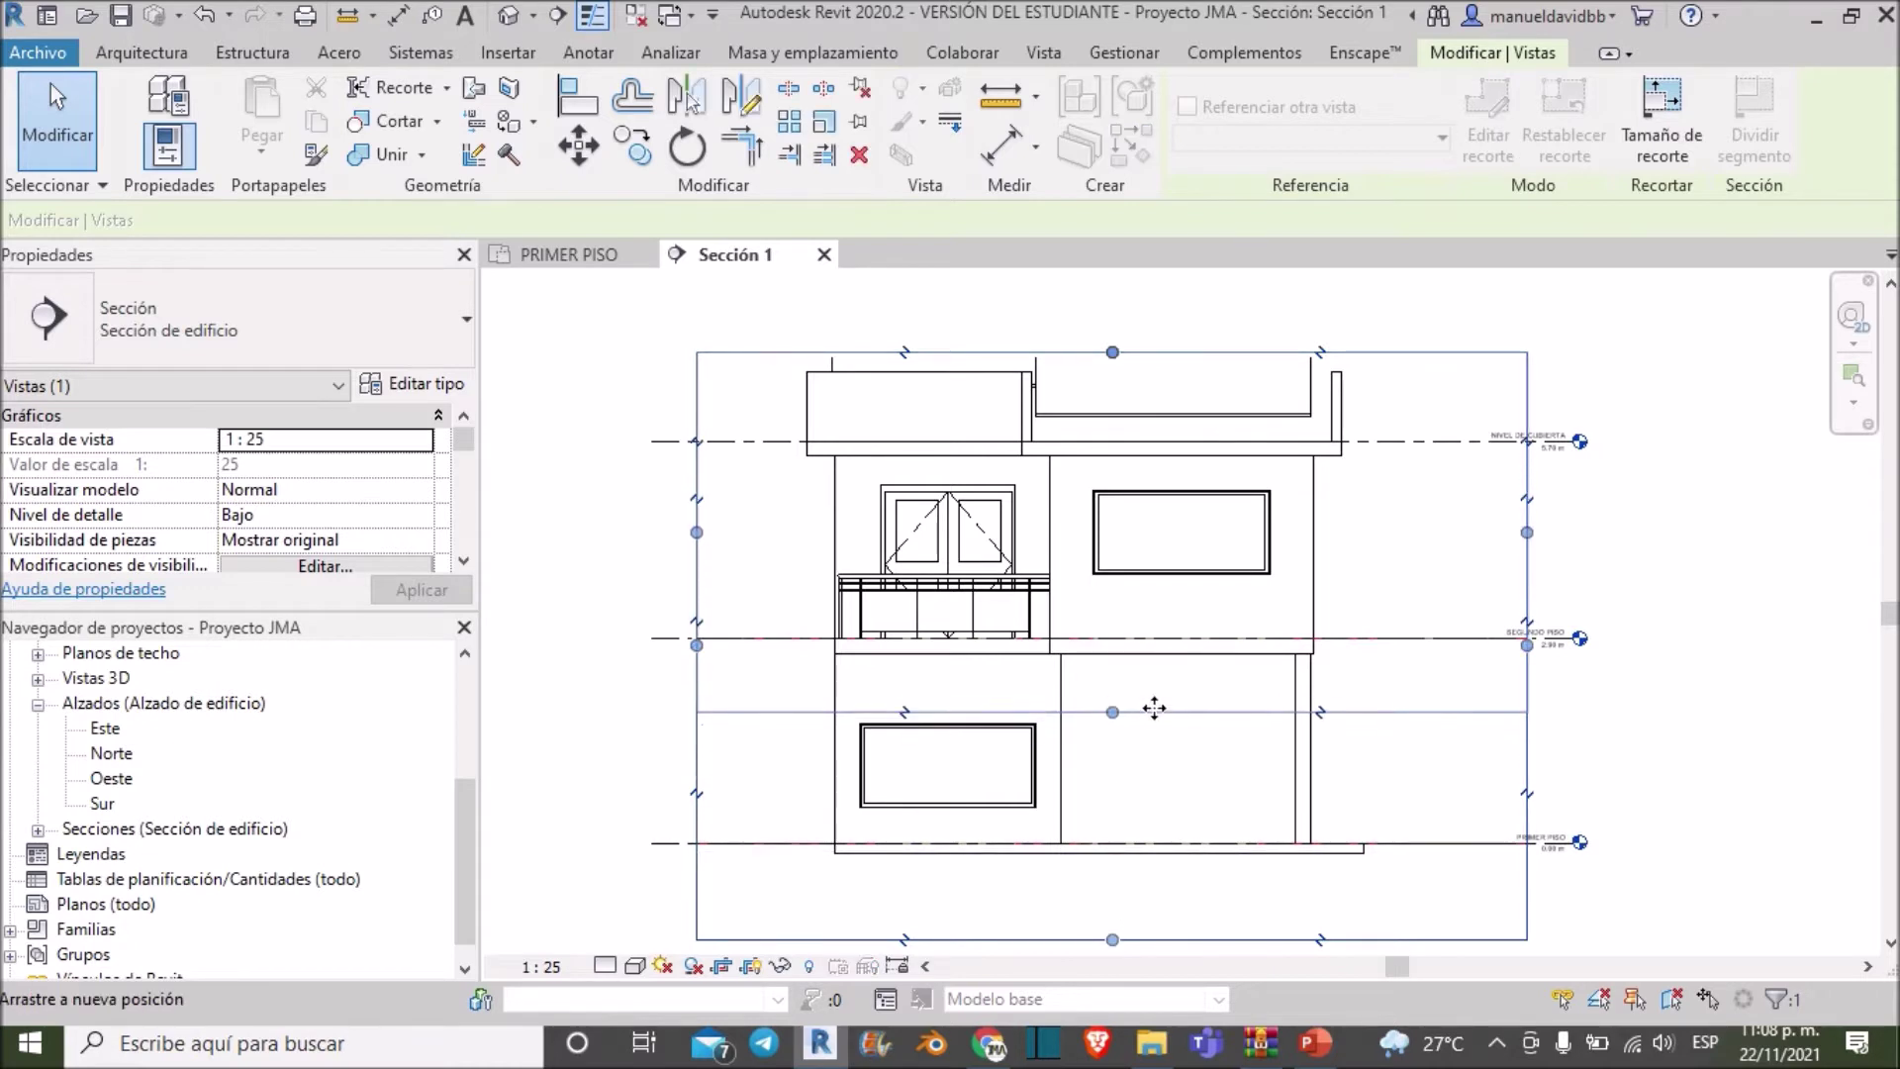
left_click_drag(1176, 651, 1113, 925)
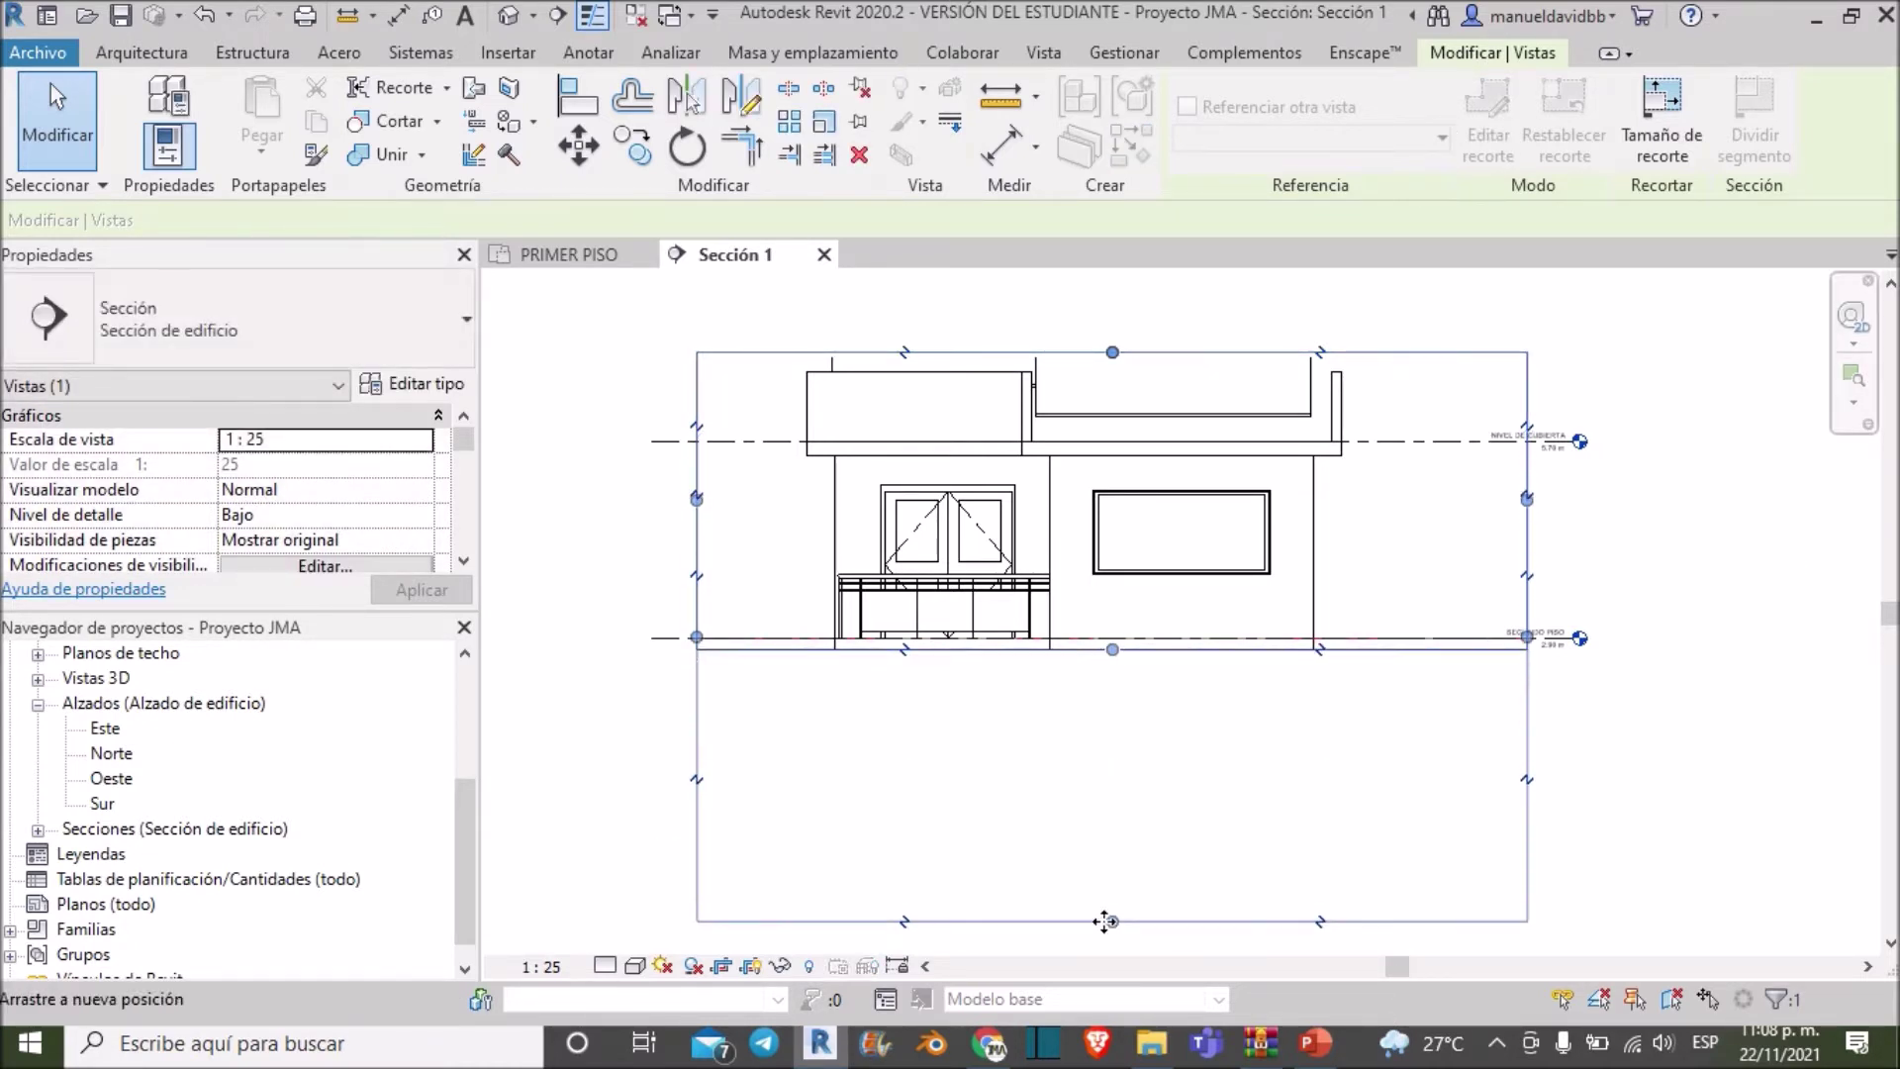
left_click(1700, 683)
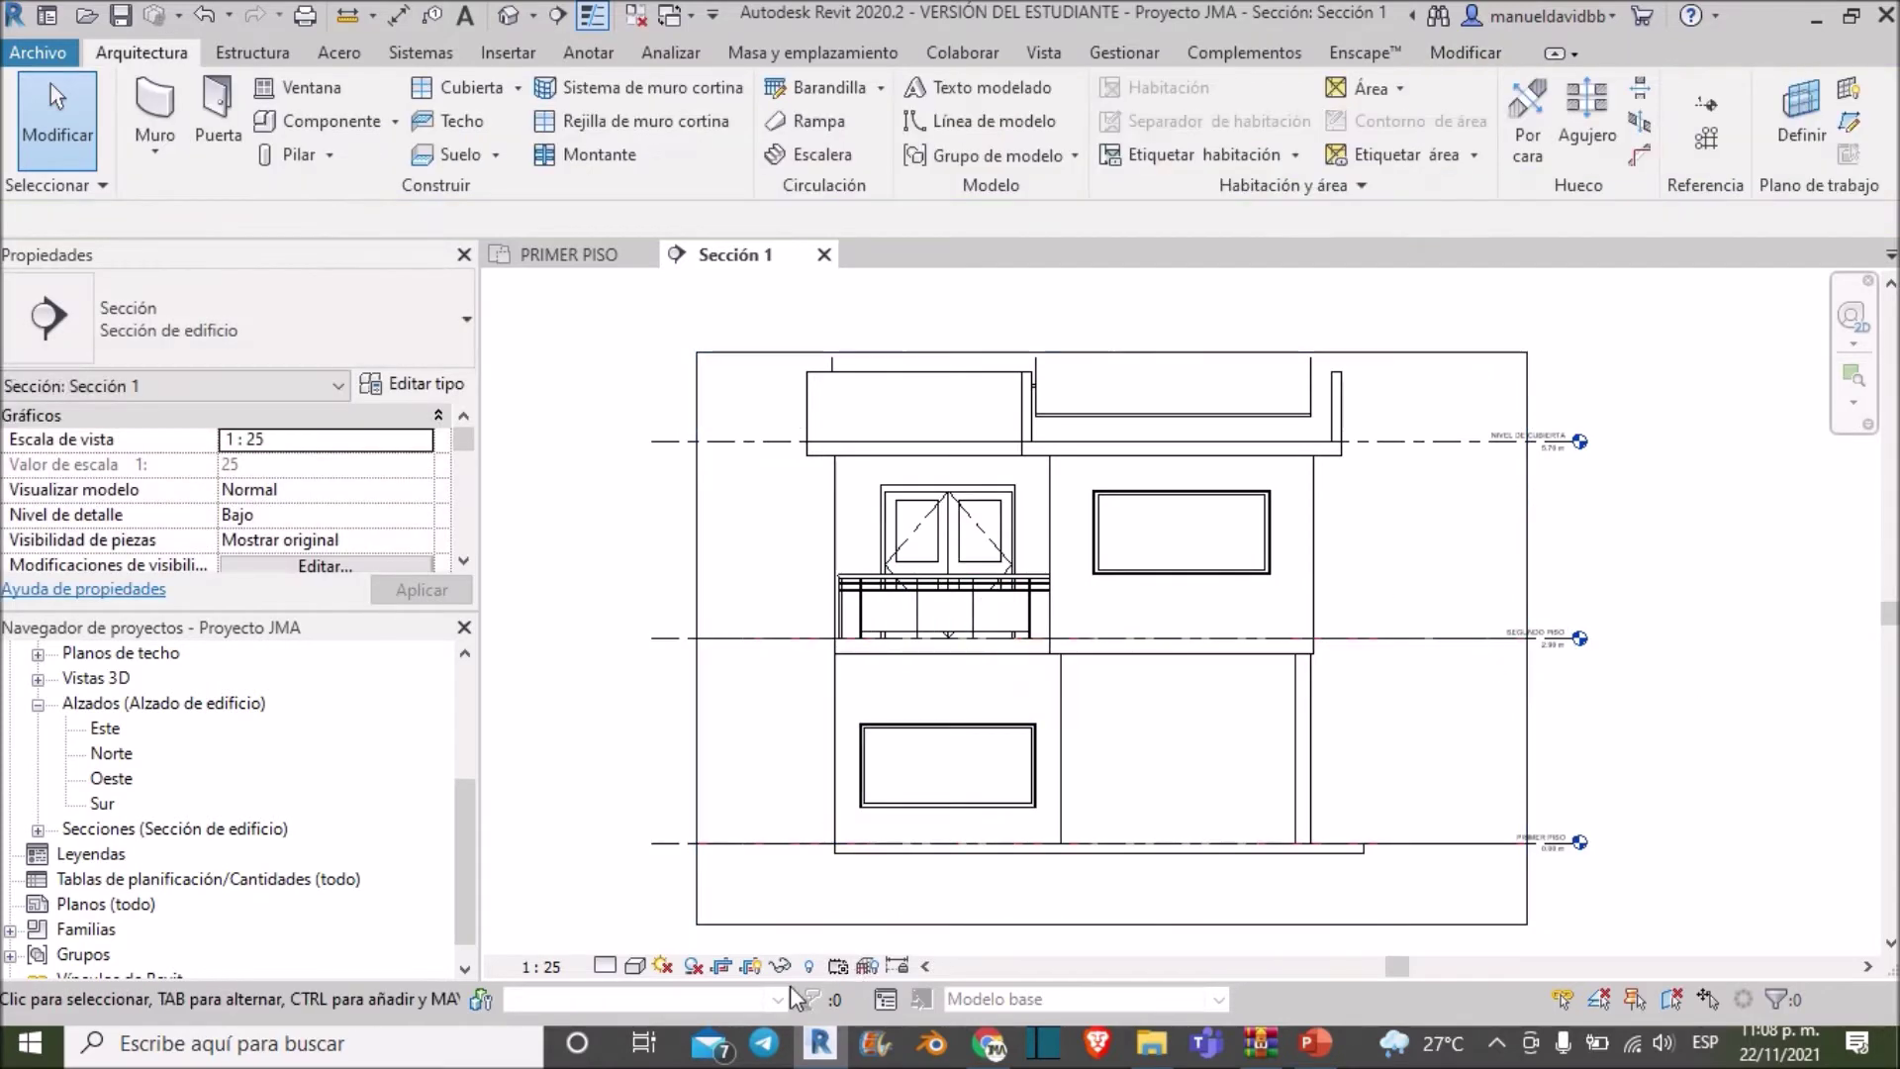
Set the Sección 1 detail level to high (Alto)
left_click(606, 966)
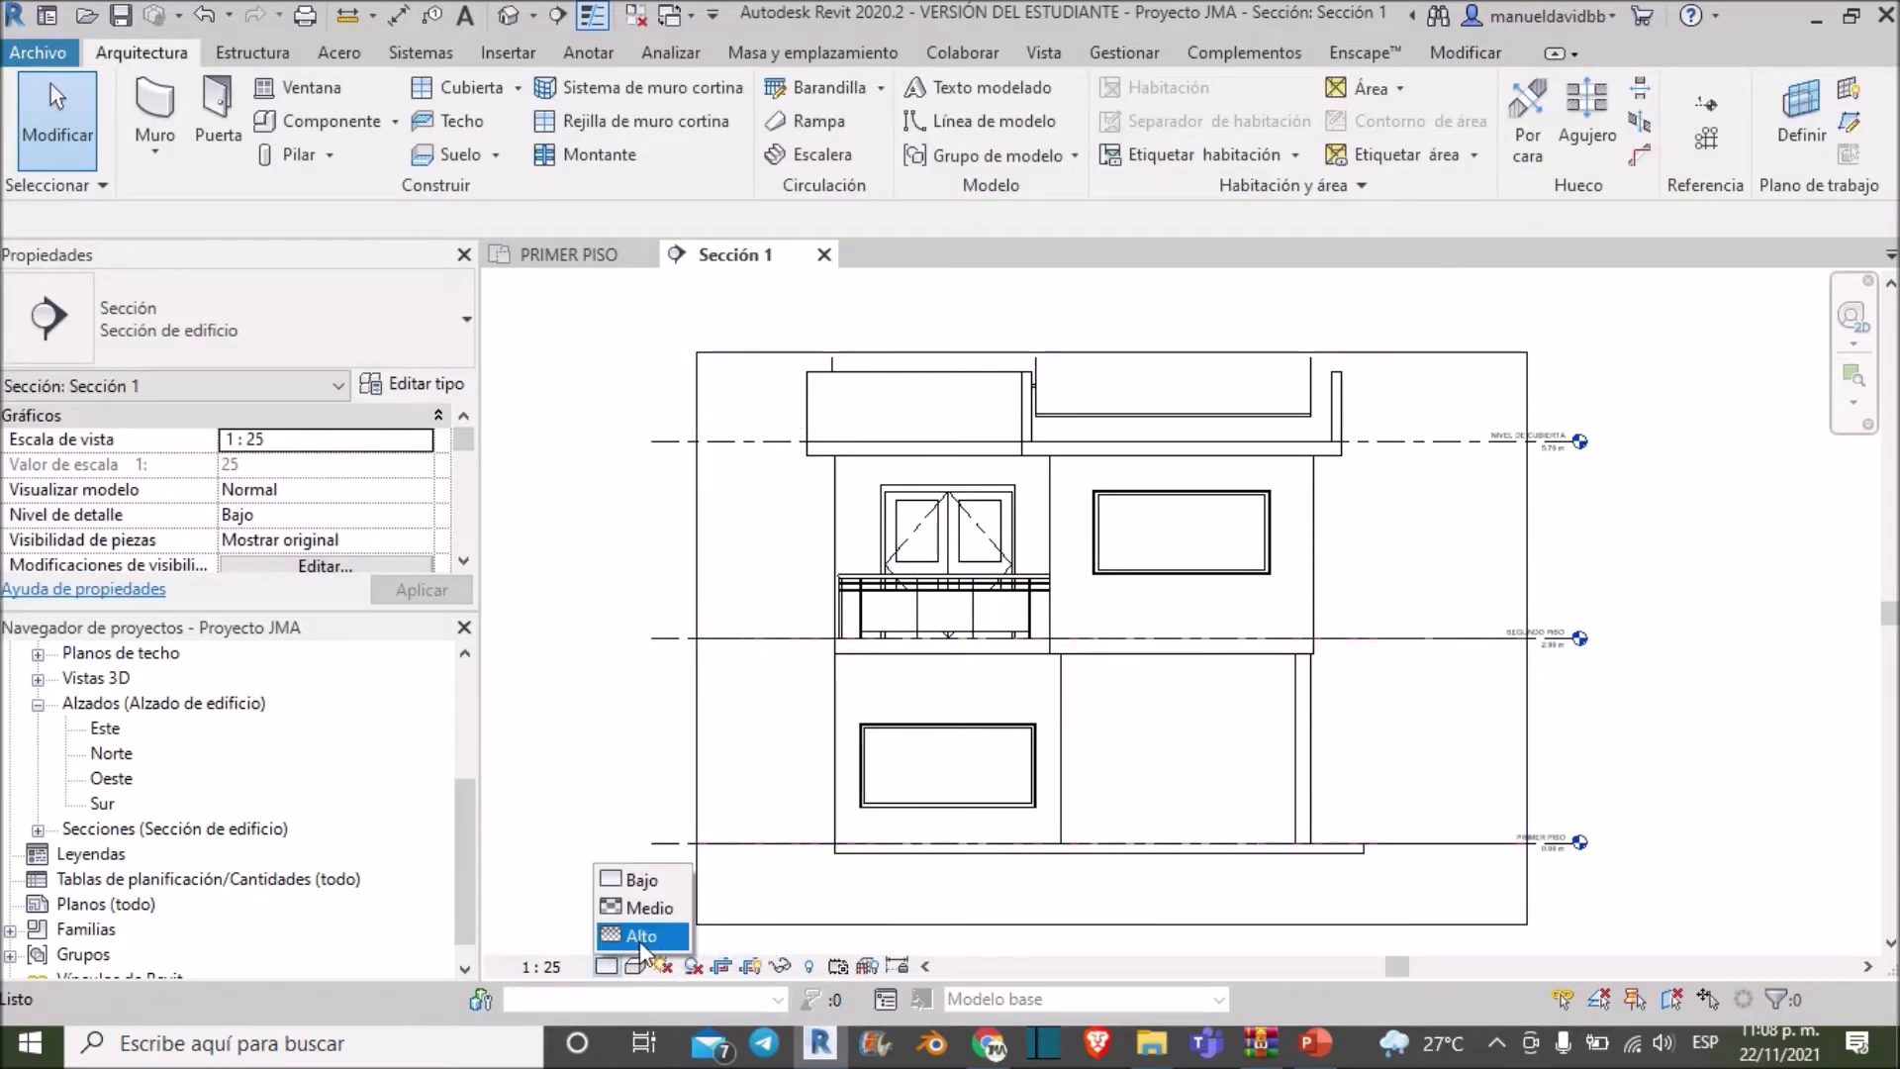
left_click(641, 938)
scroll(931, 584, "up", 2)
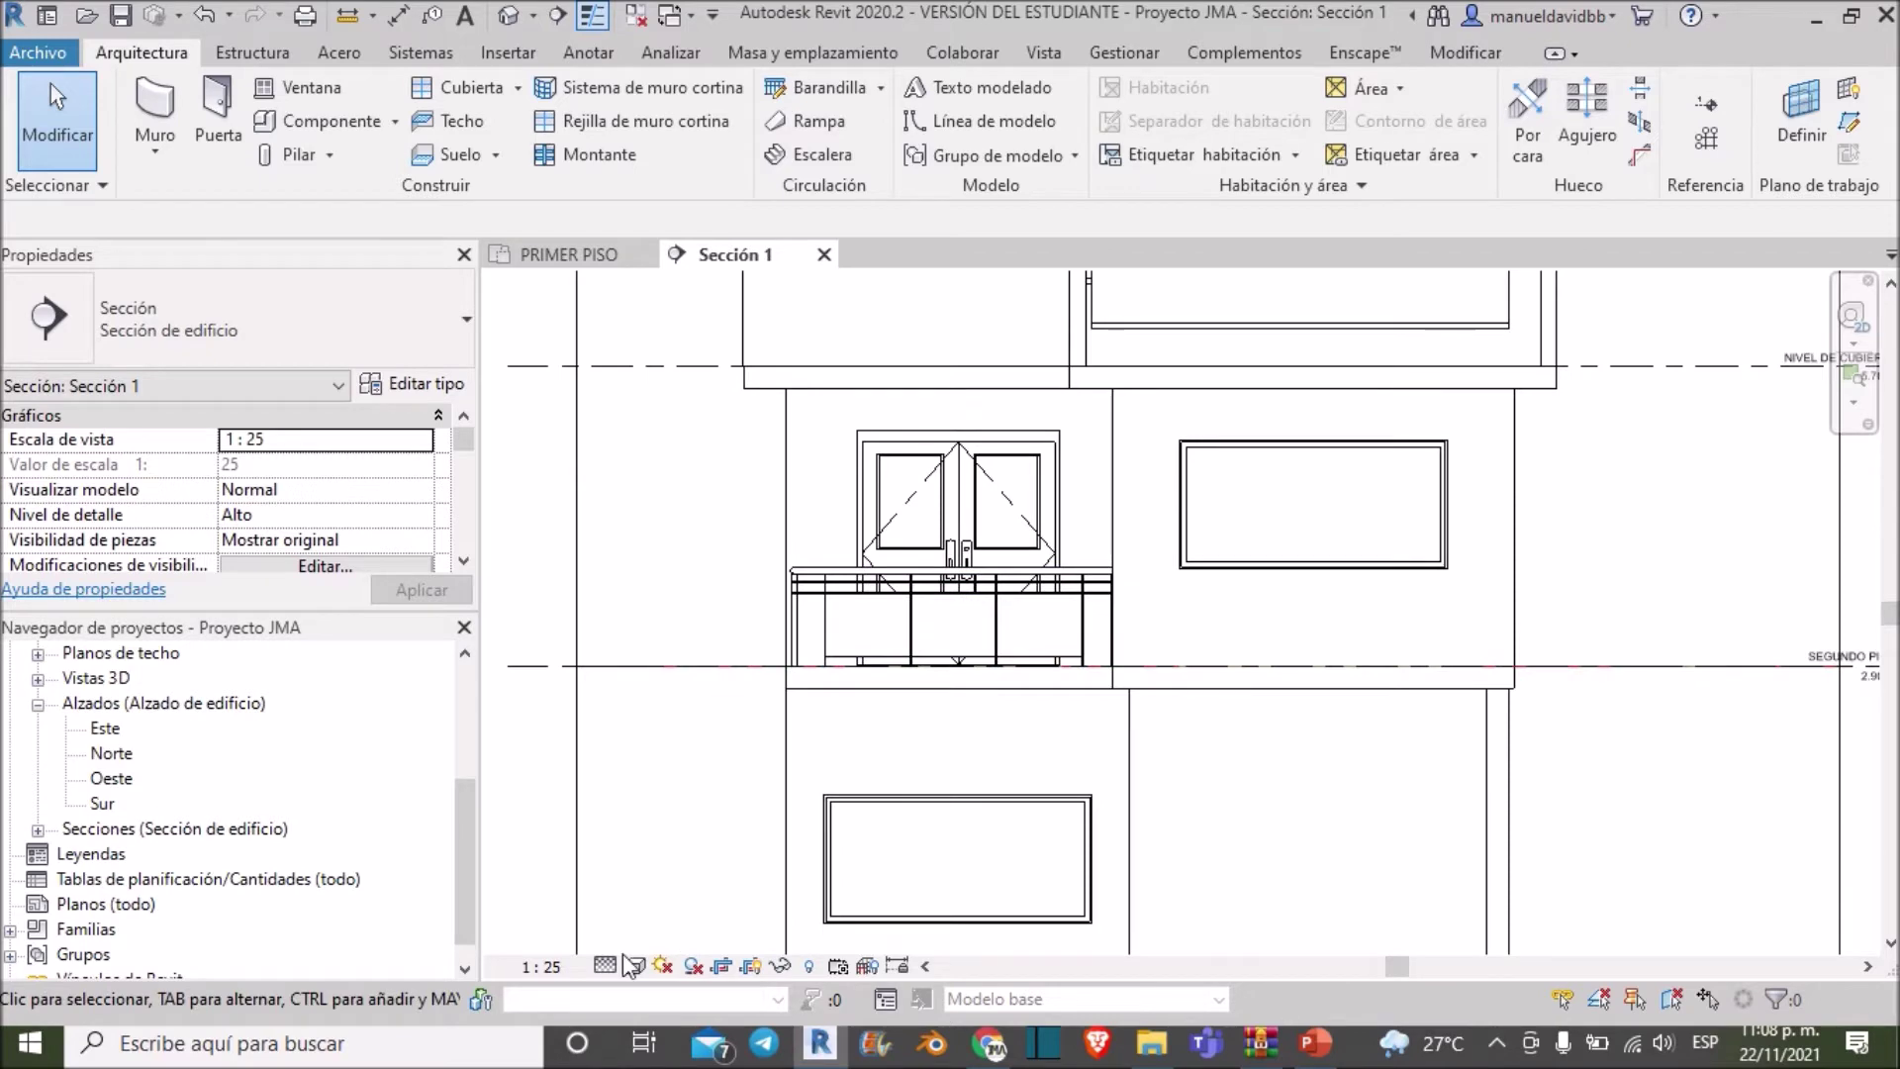
scroll(950, 515, "up", 1)
scroll(950, 514, "up", 1)
scroll(950, 515, "up", 2)
scroll(814, 442, "down", 2)
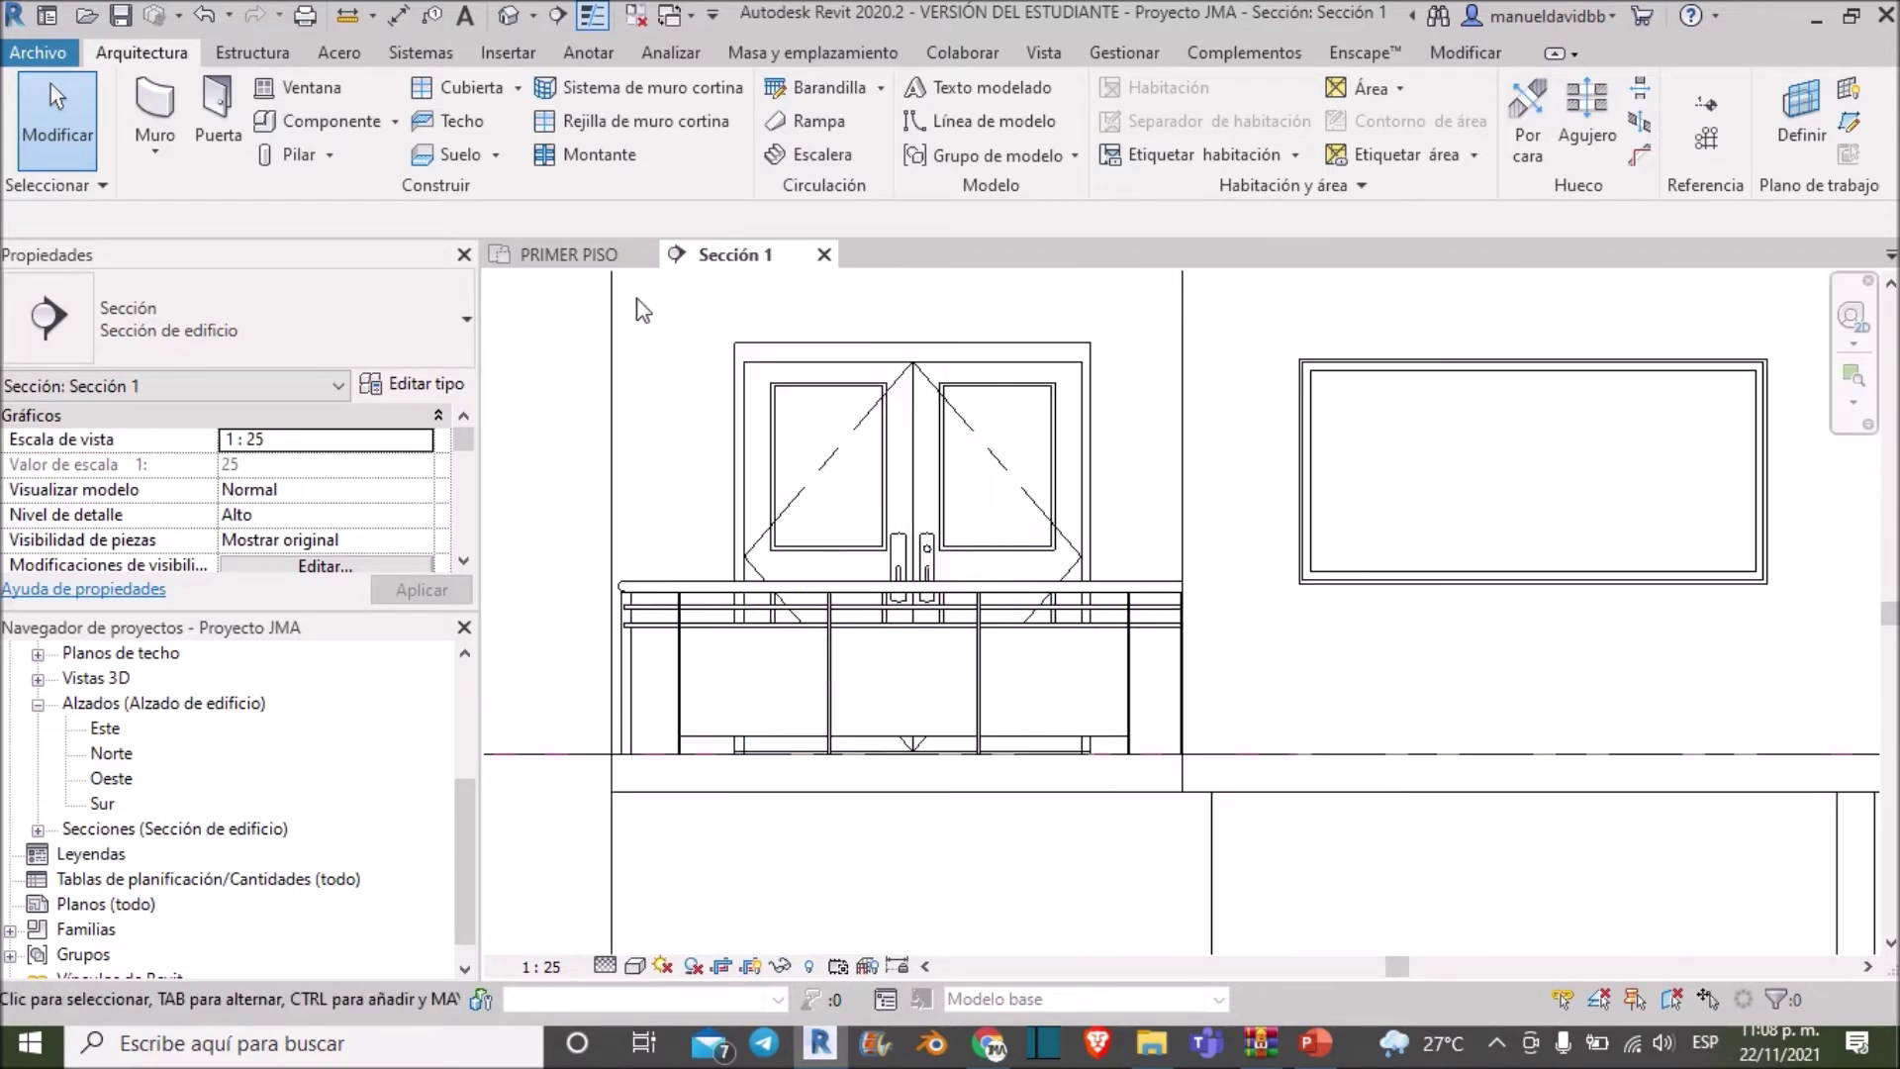
In the PRIMER PISO plan, deepen the section's far clip so the ground-floor door shows
left_click(569, 255)
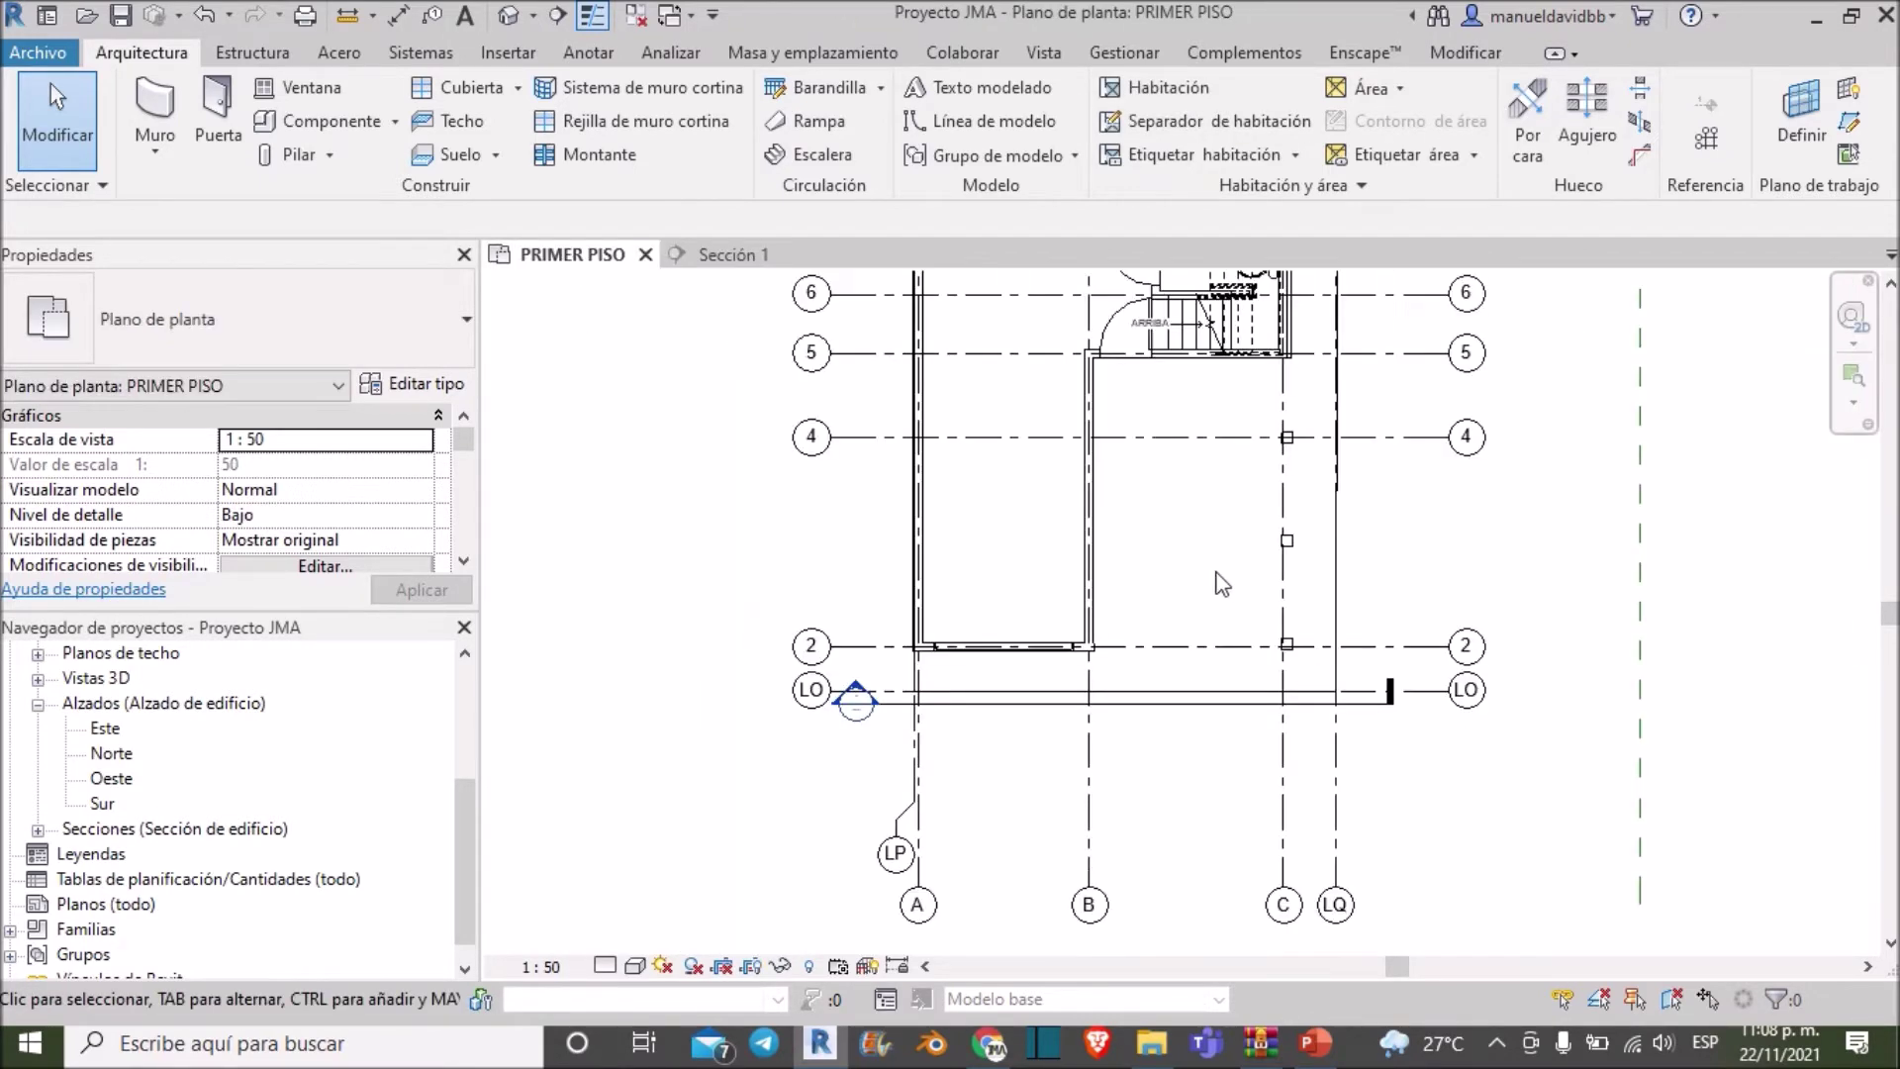
left_click(1137, 709)
scroll(1148, 584, "up", 4, "ctrl")
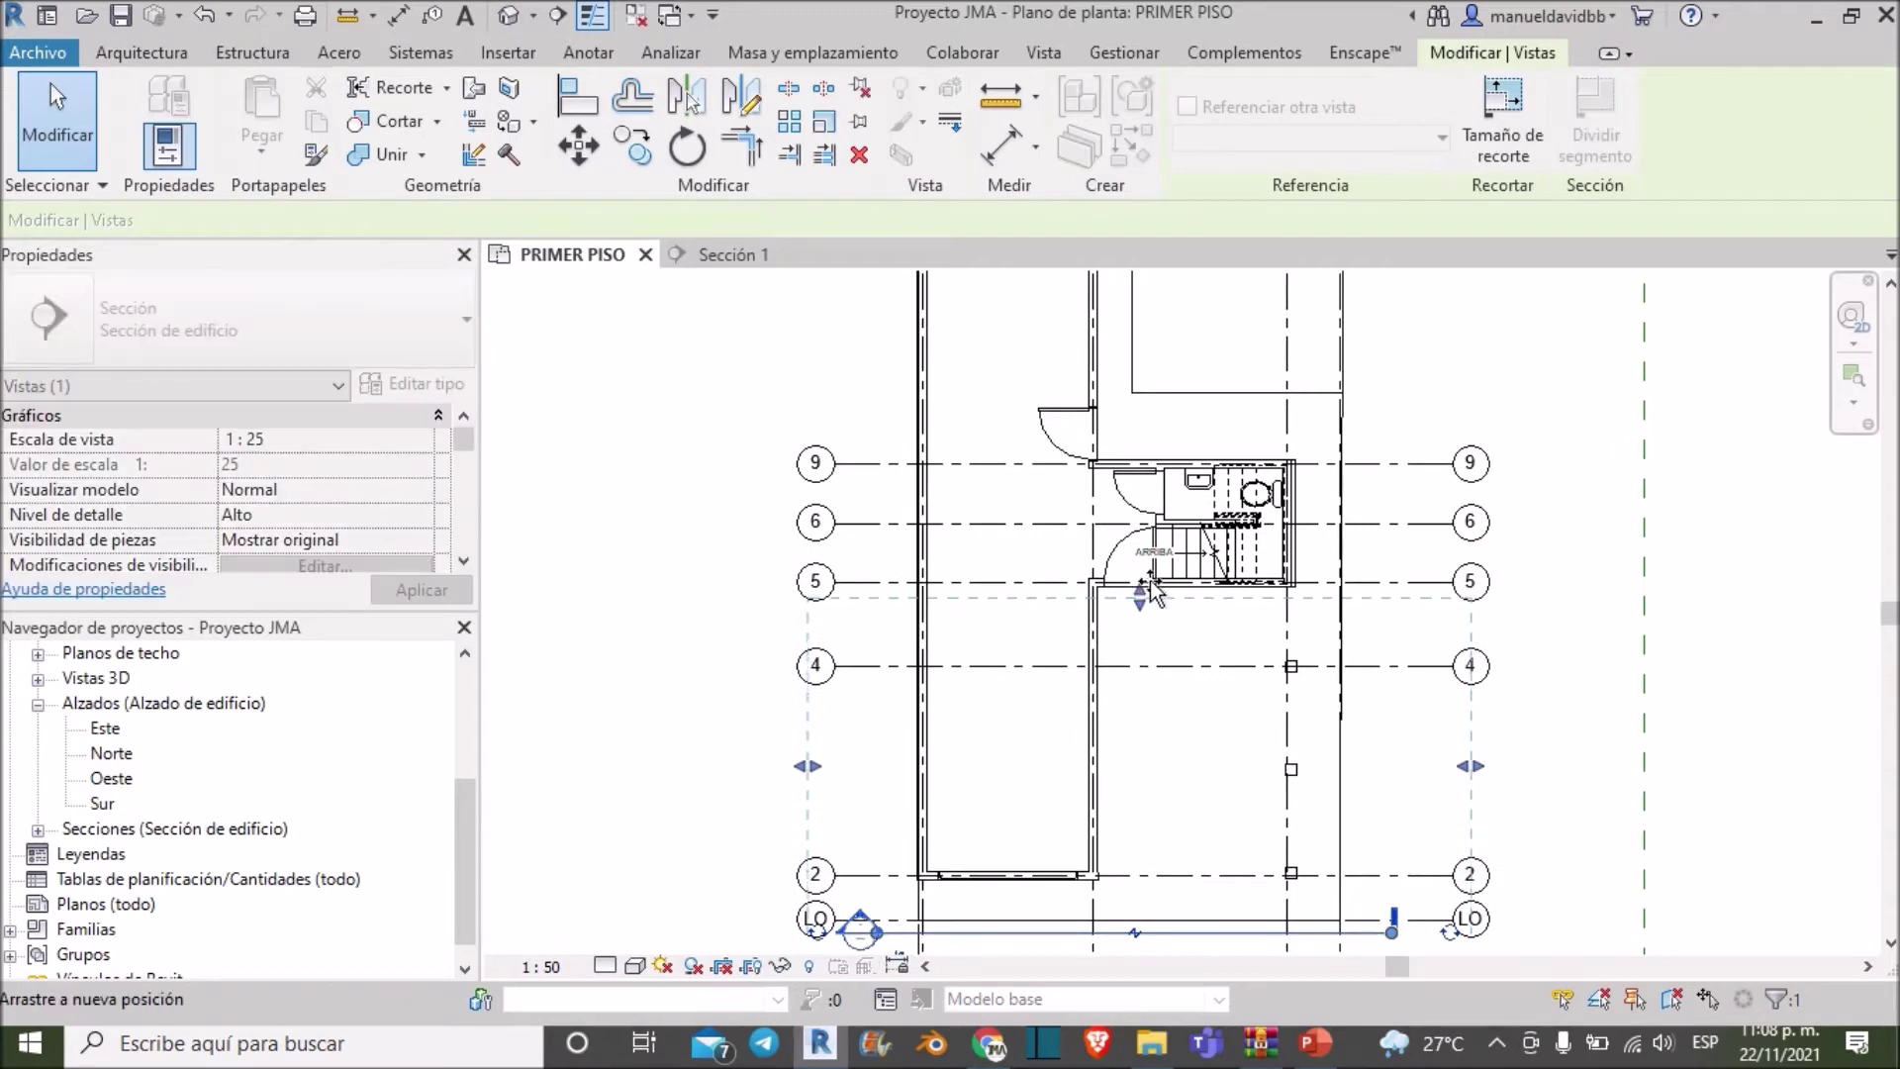
left_click_drag(1148, 584, 1148, 557)
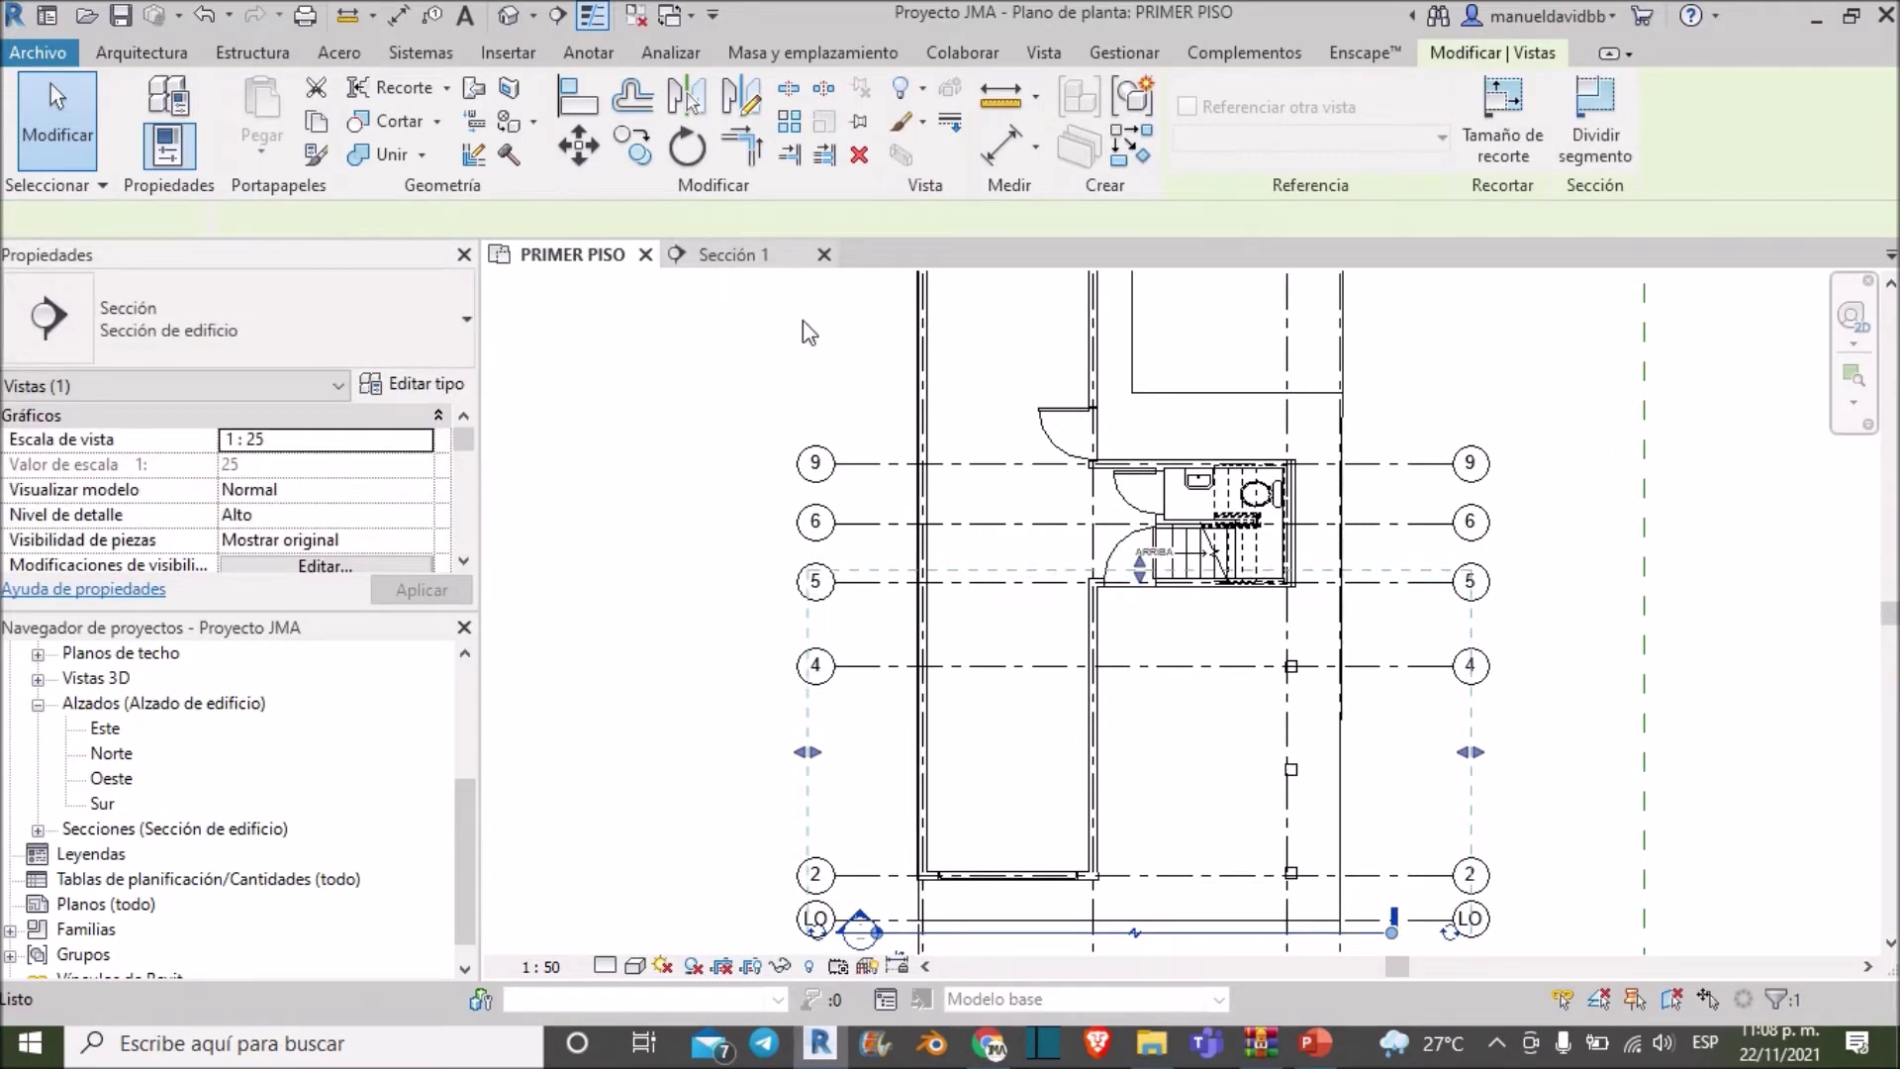
left_click(733, 255)
scroll(1088, 594, "down", 3)
scroll(1089, 594, "down", 3)
scroll(1296, 648, "up", 3)
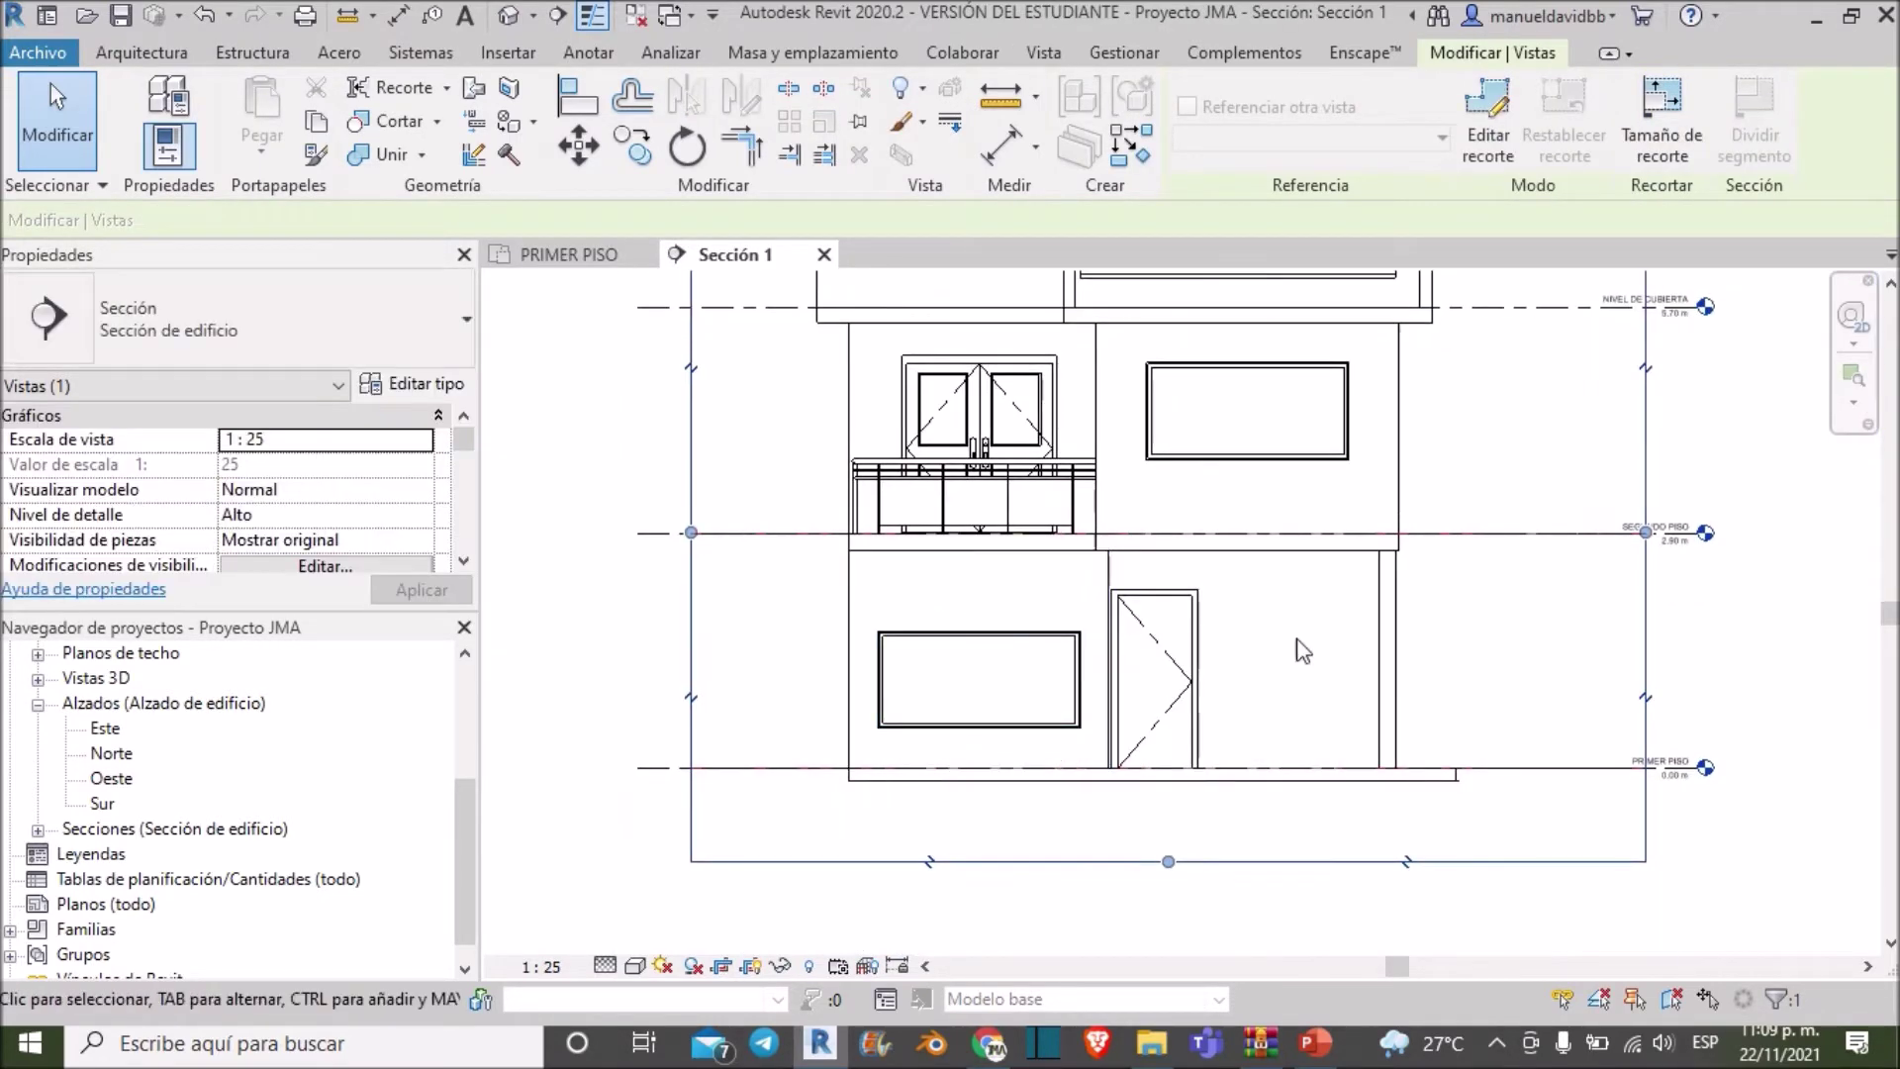
scroll(1266, 673, "down", 1)
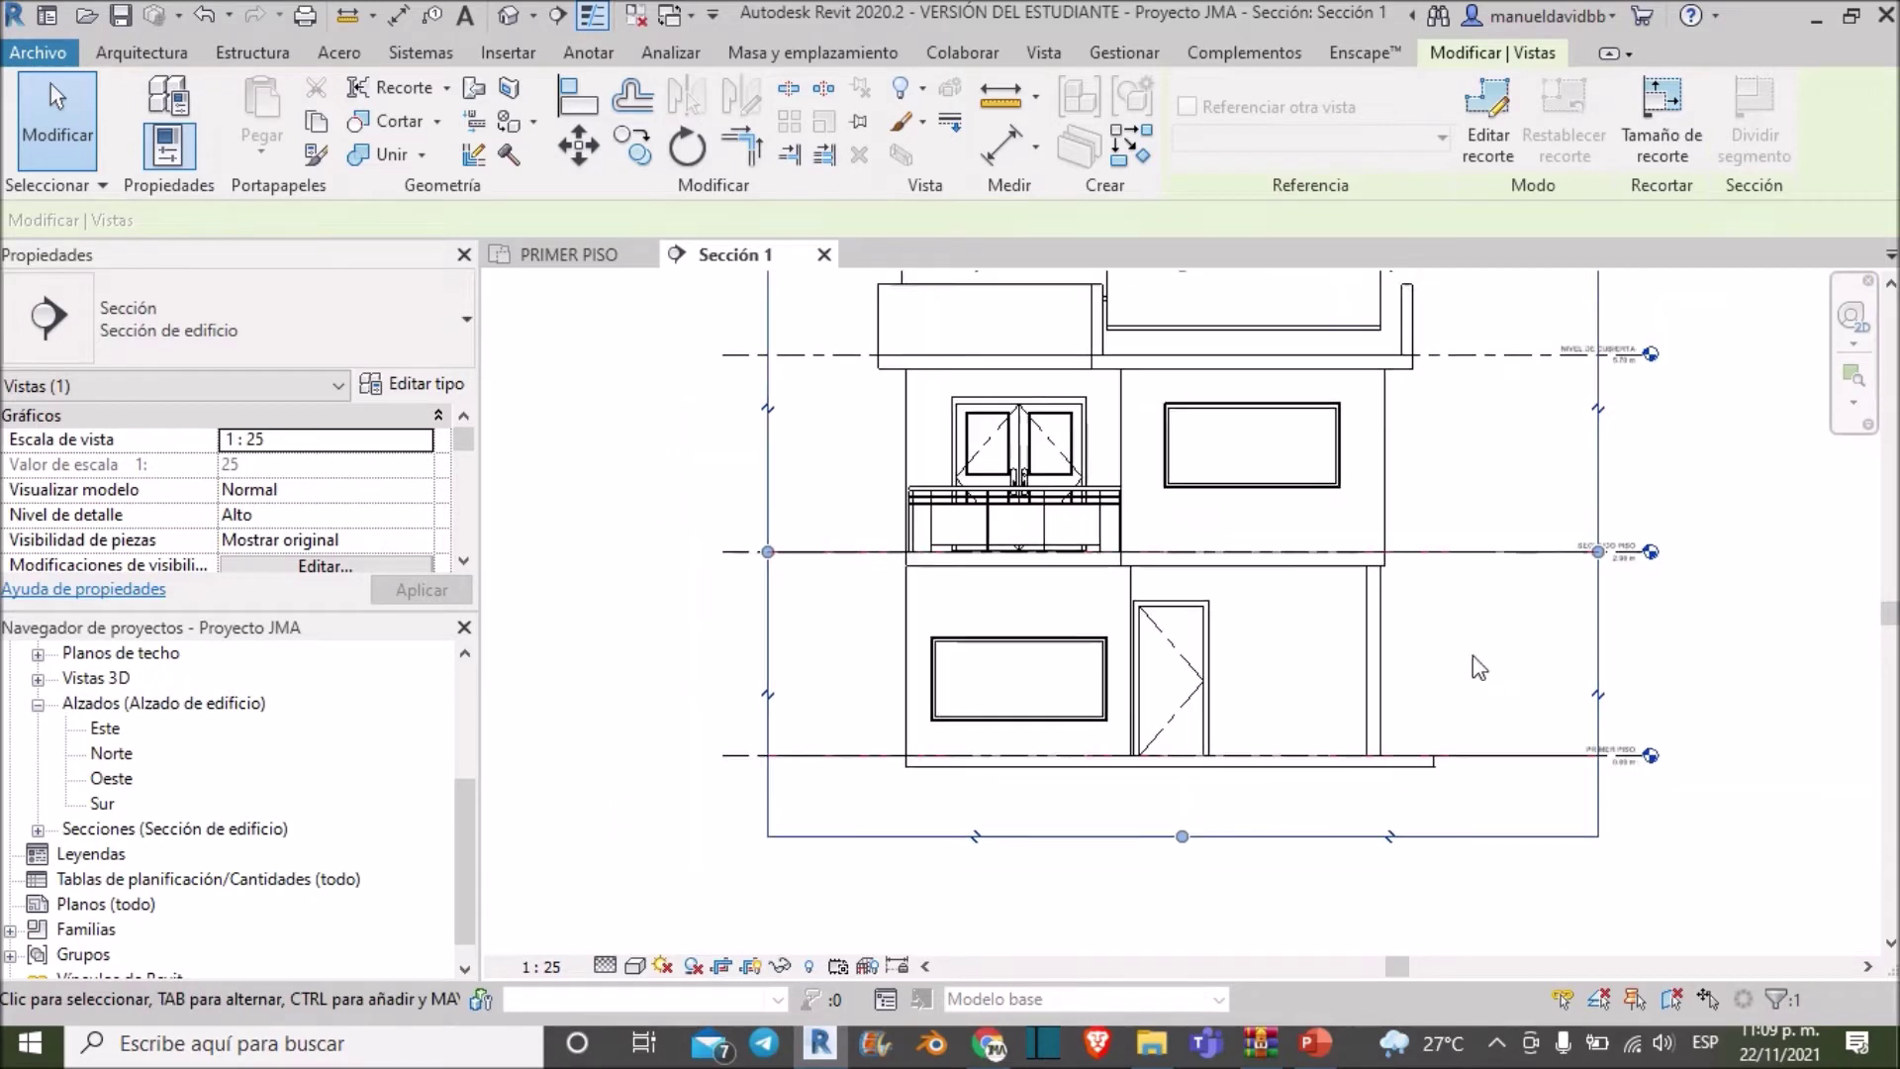
left_click(1752, 621)
middle_click_drag(1834, 487, 1744, 544)
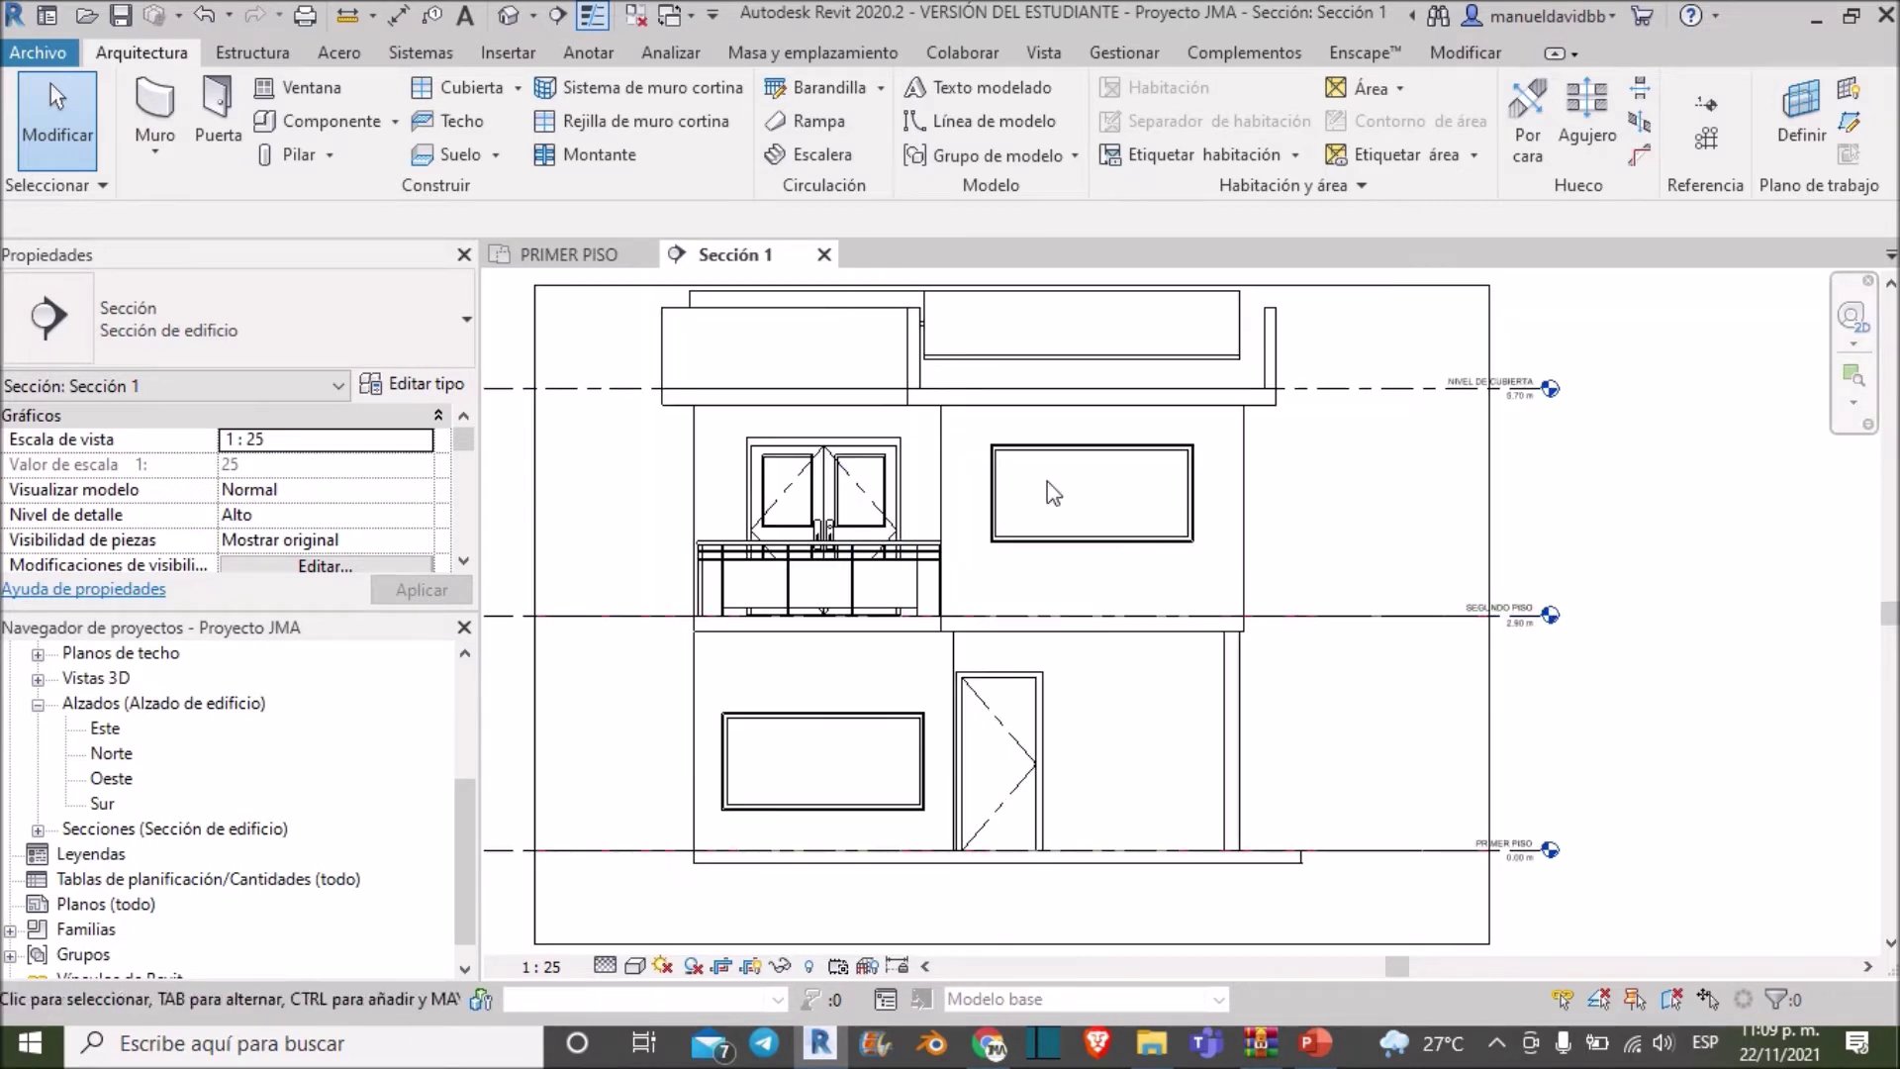
scroll(1451, 381, "up", 2)
scroll(1388, 490, "down", 1)
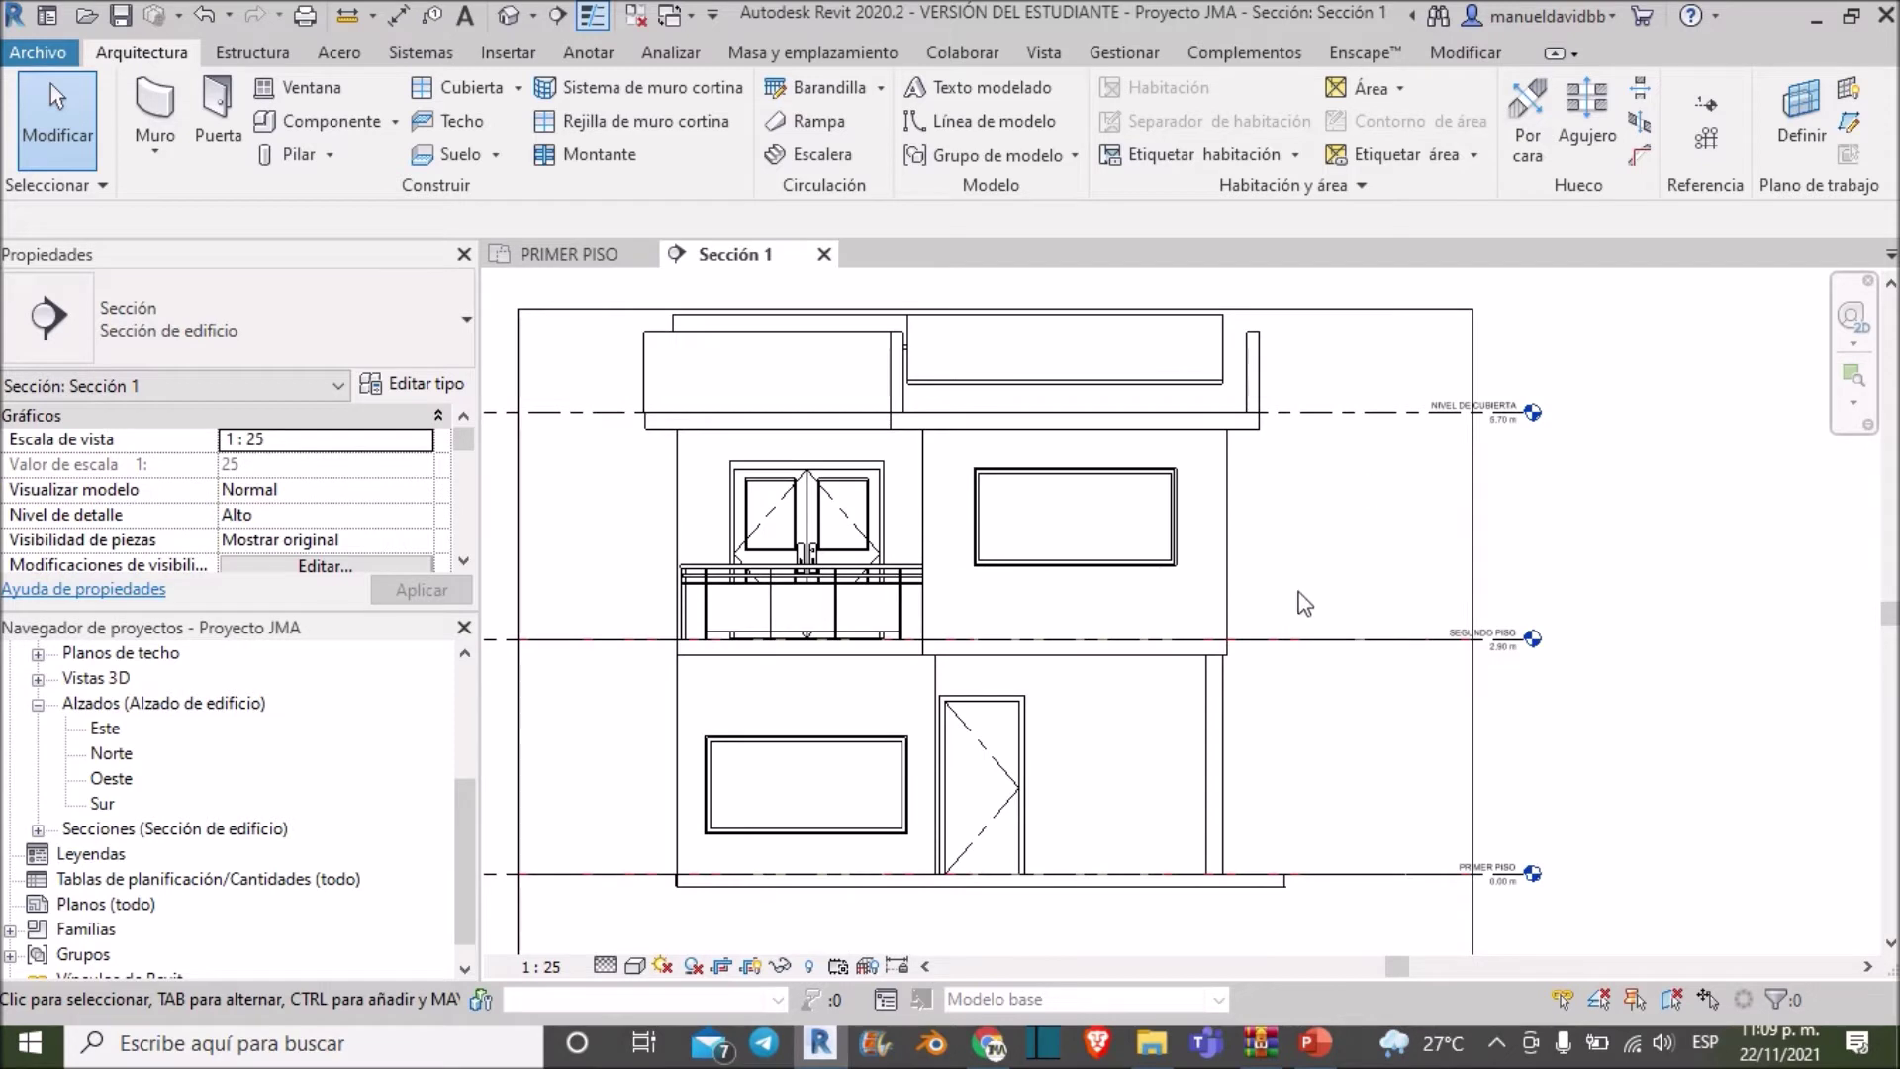
middle_click_drag(1305, 604, 1379, 530)
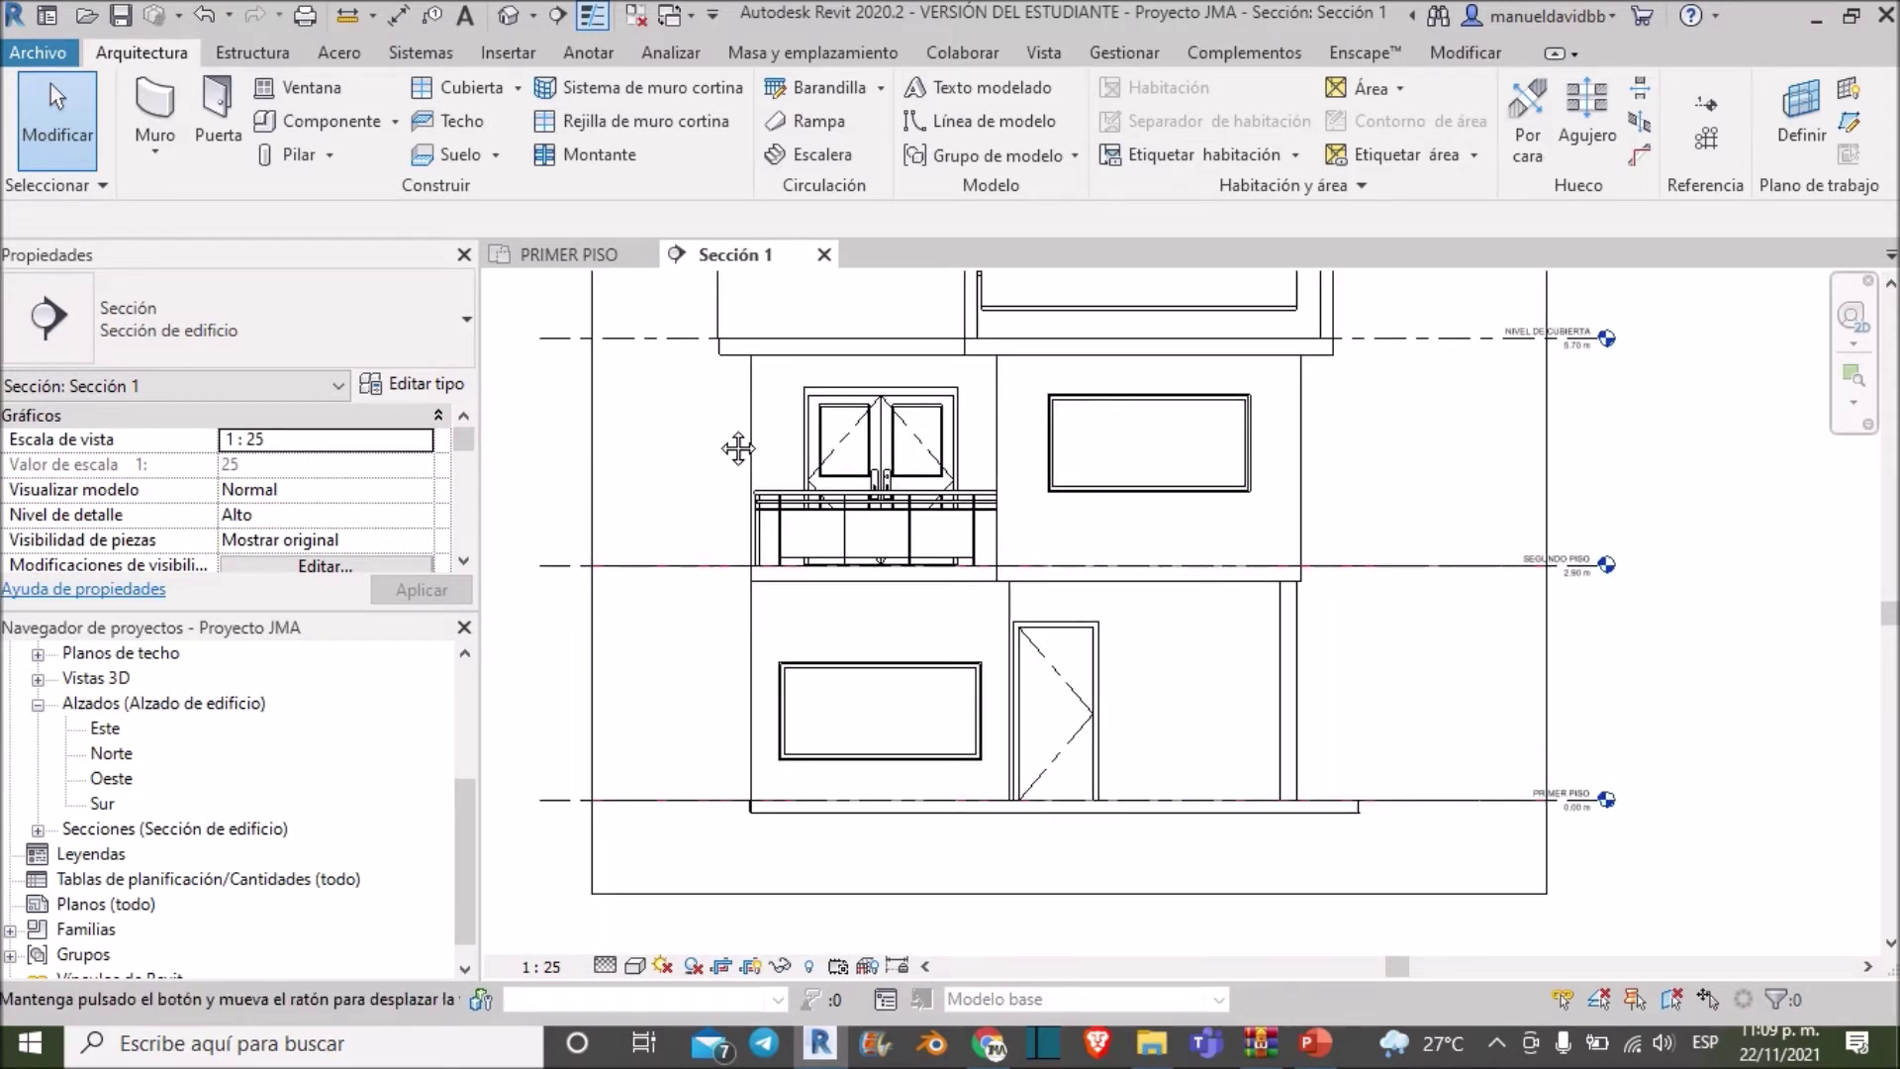
middle_click_drag(737, 448, 640, 540)
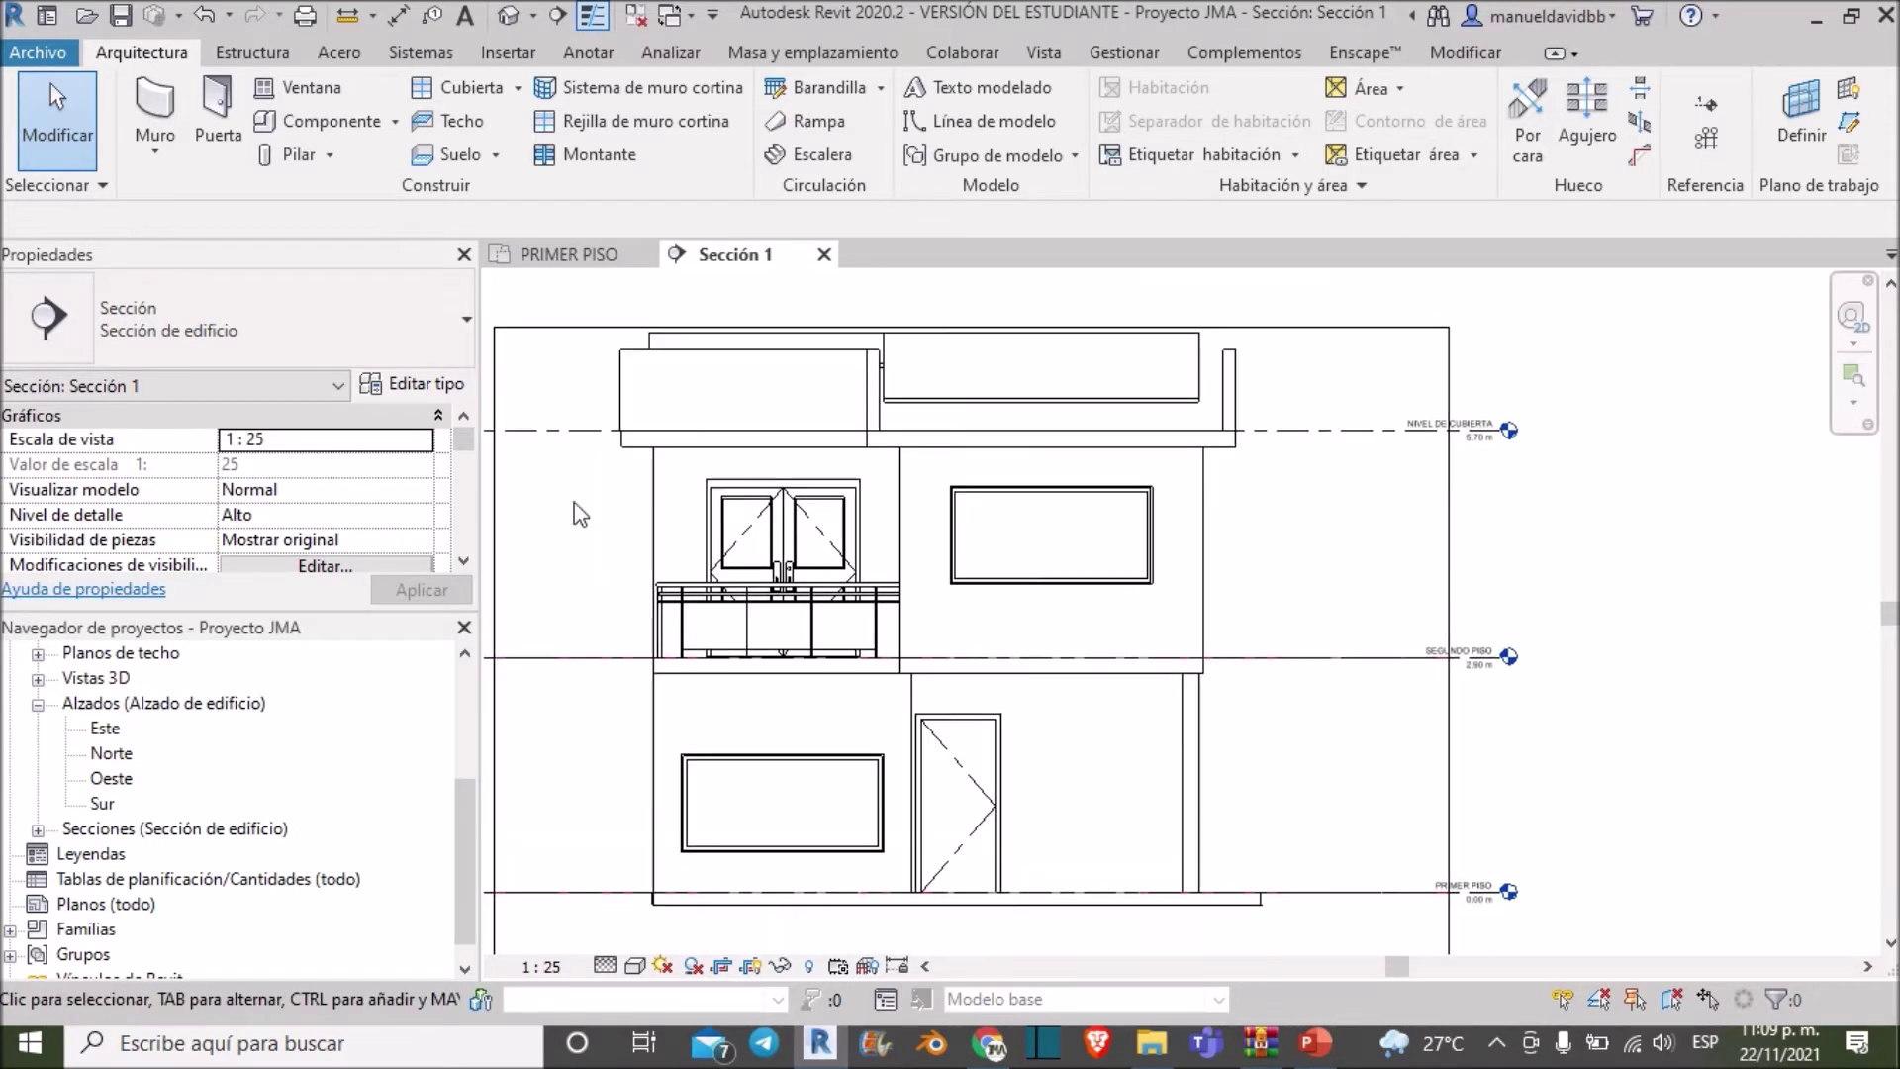
Dimension the 2.90 m height between PRIMER PISO and SEGUNDO PISO
left_click(401, 25)
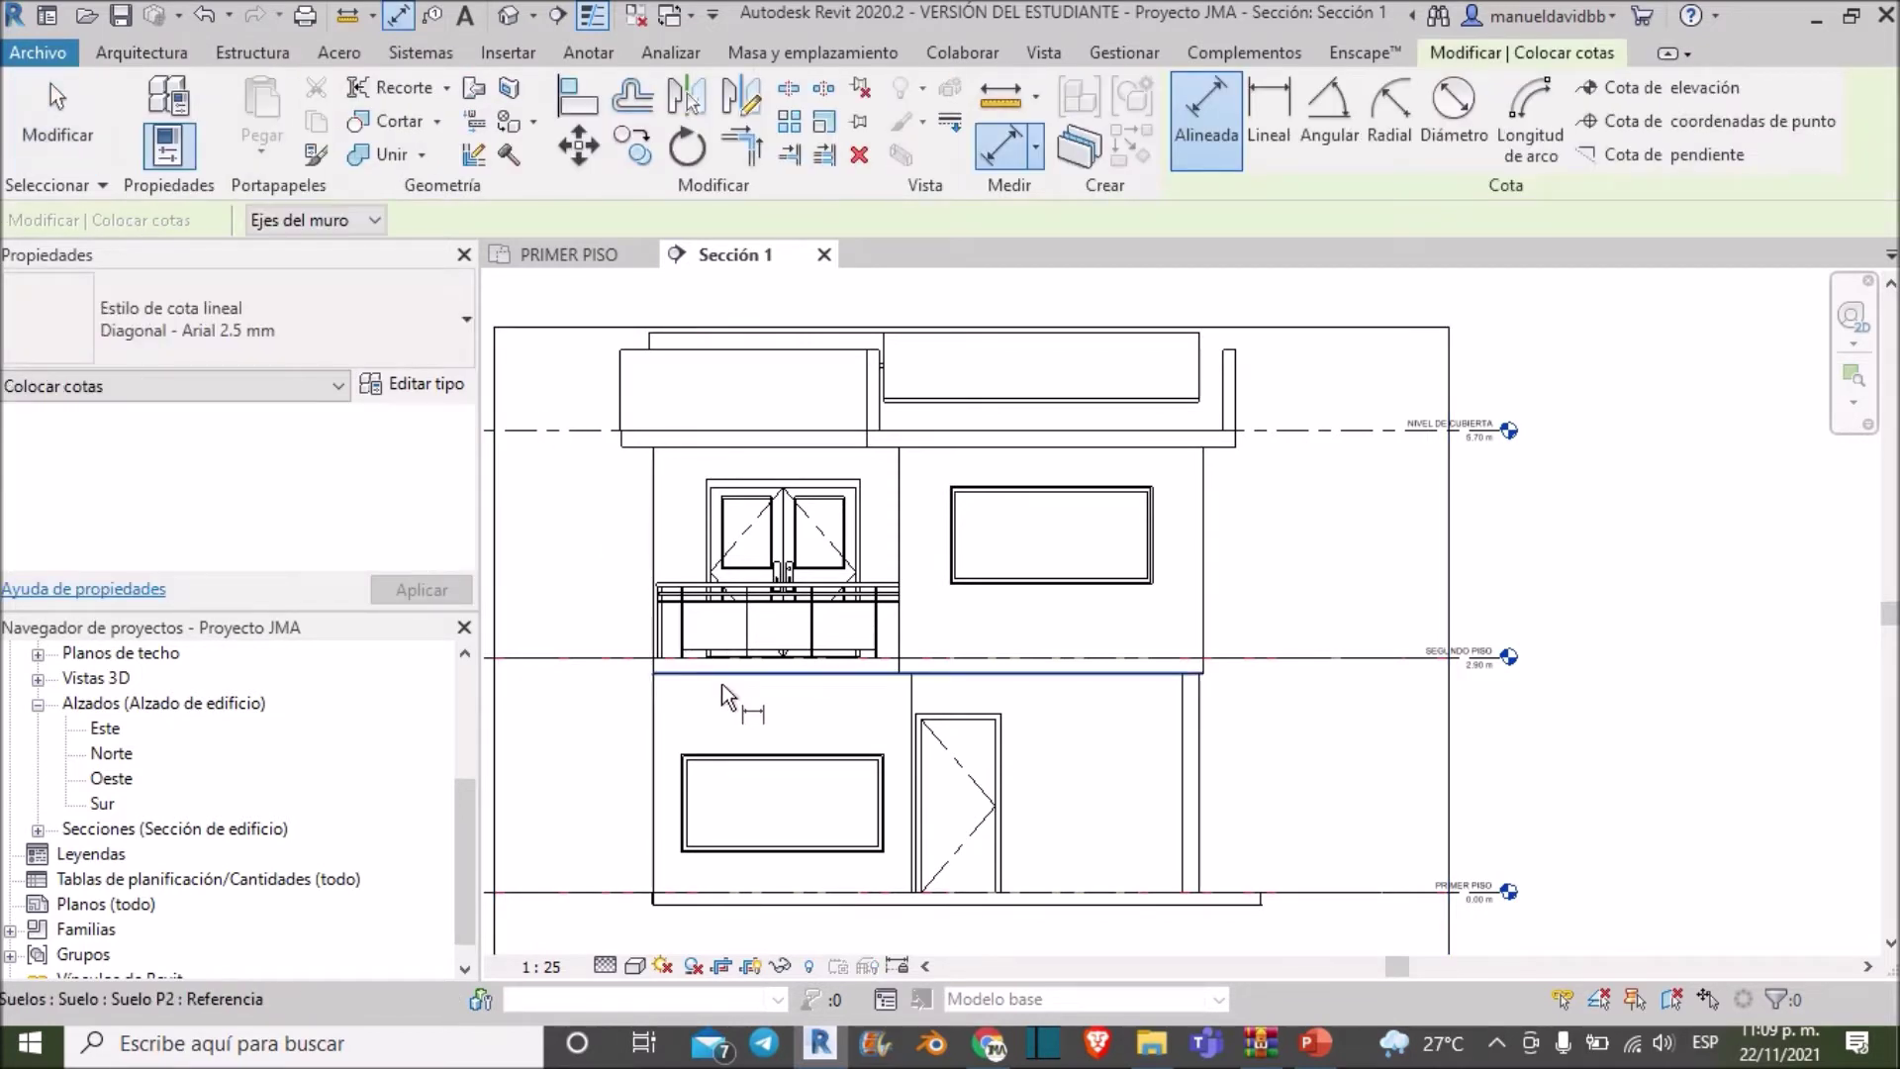
scroll(1397, 953, "up", 1)
scroll(1332, 924, "up", 1)
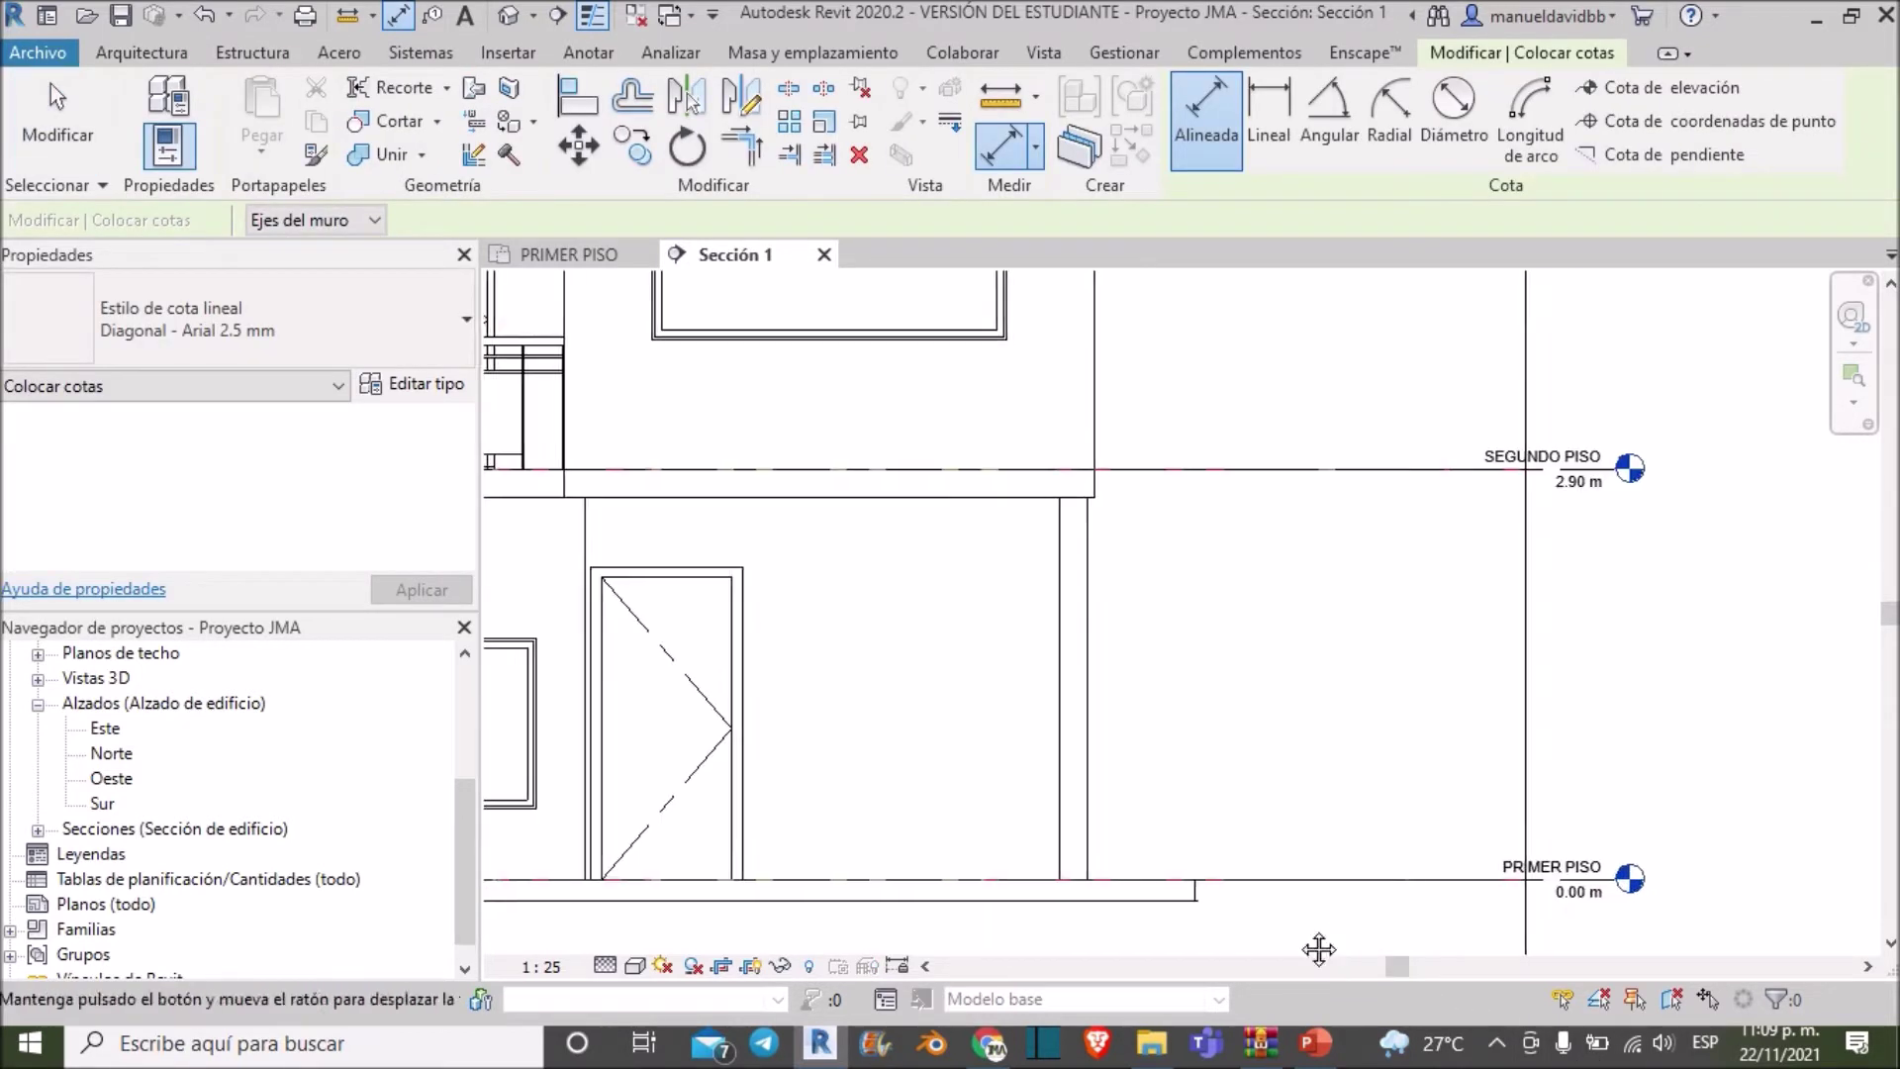
scroll(1266, 891, "up", 1)
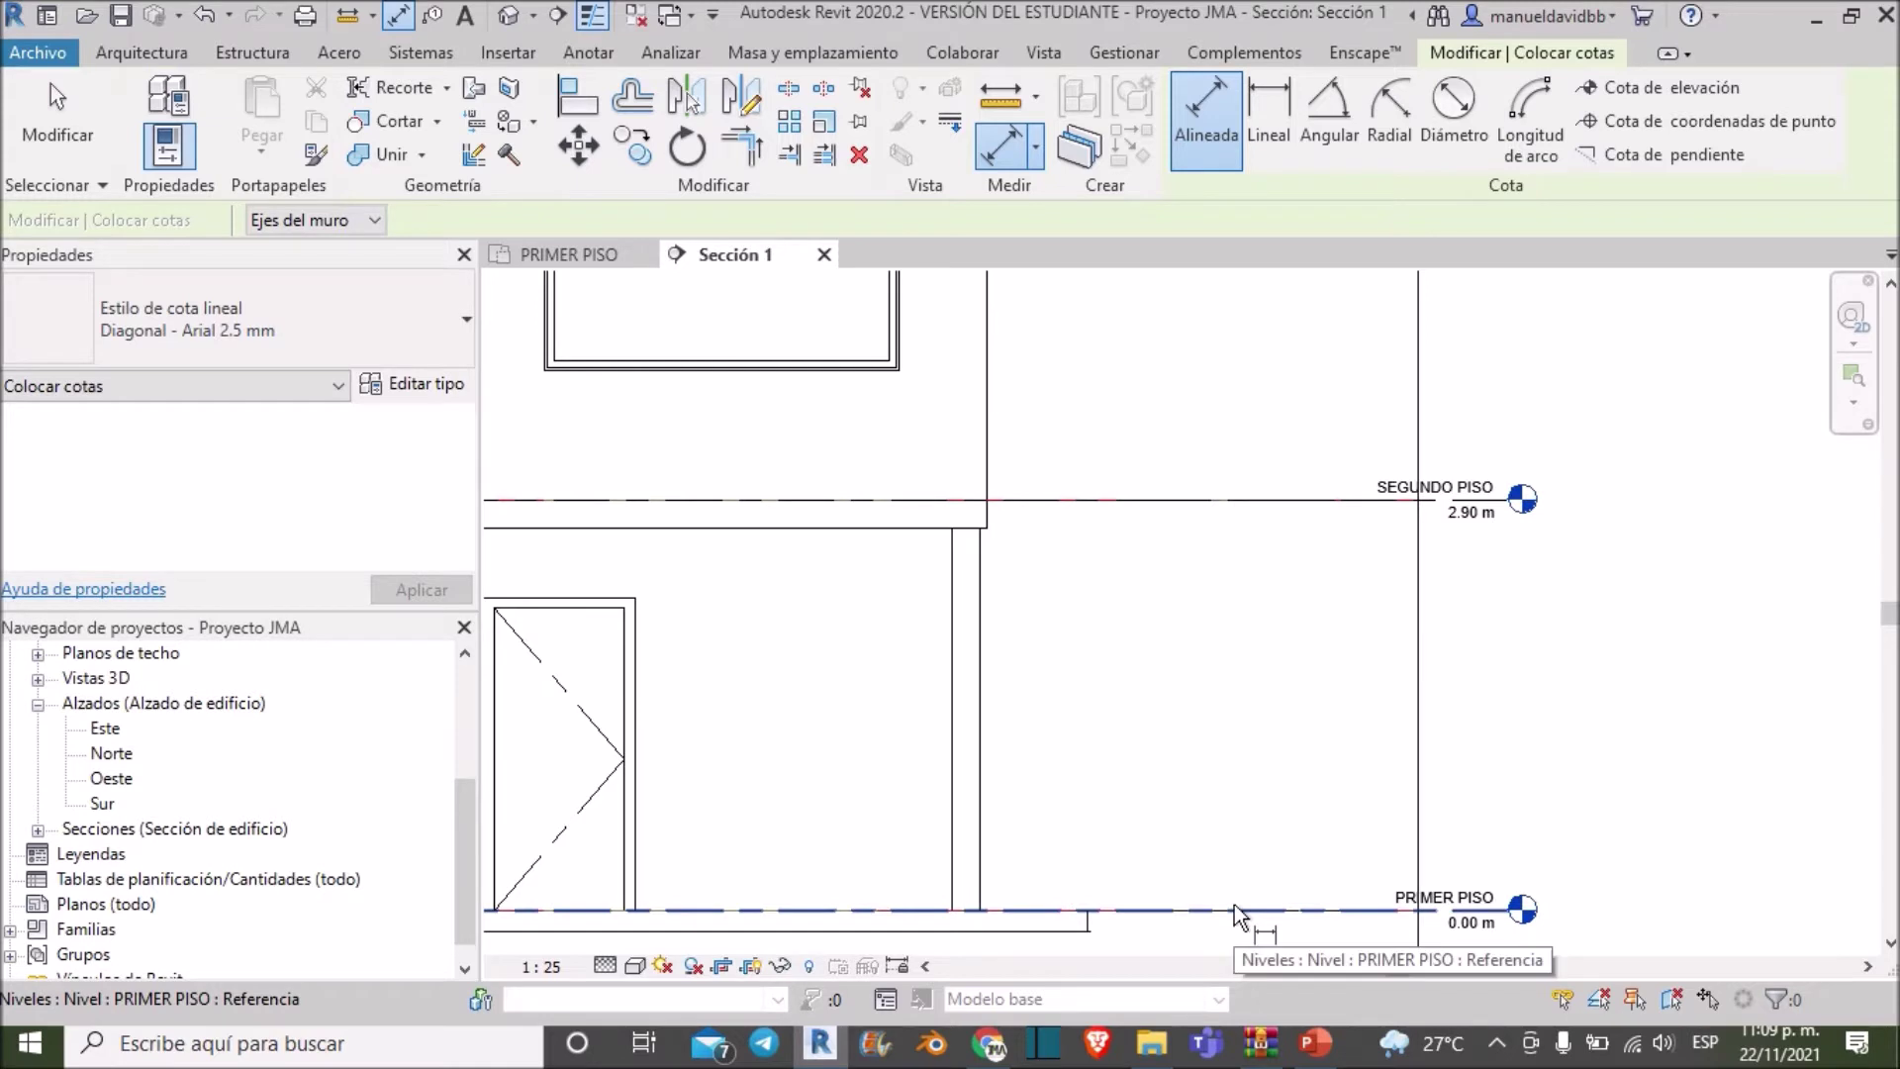
left_click(1233, 905)
left_click(1233, 500)
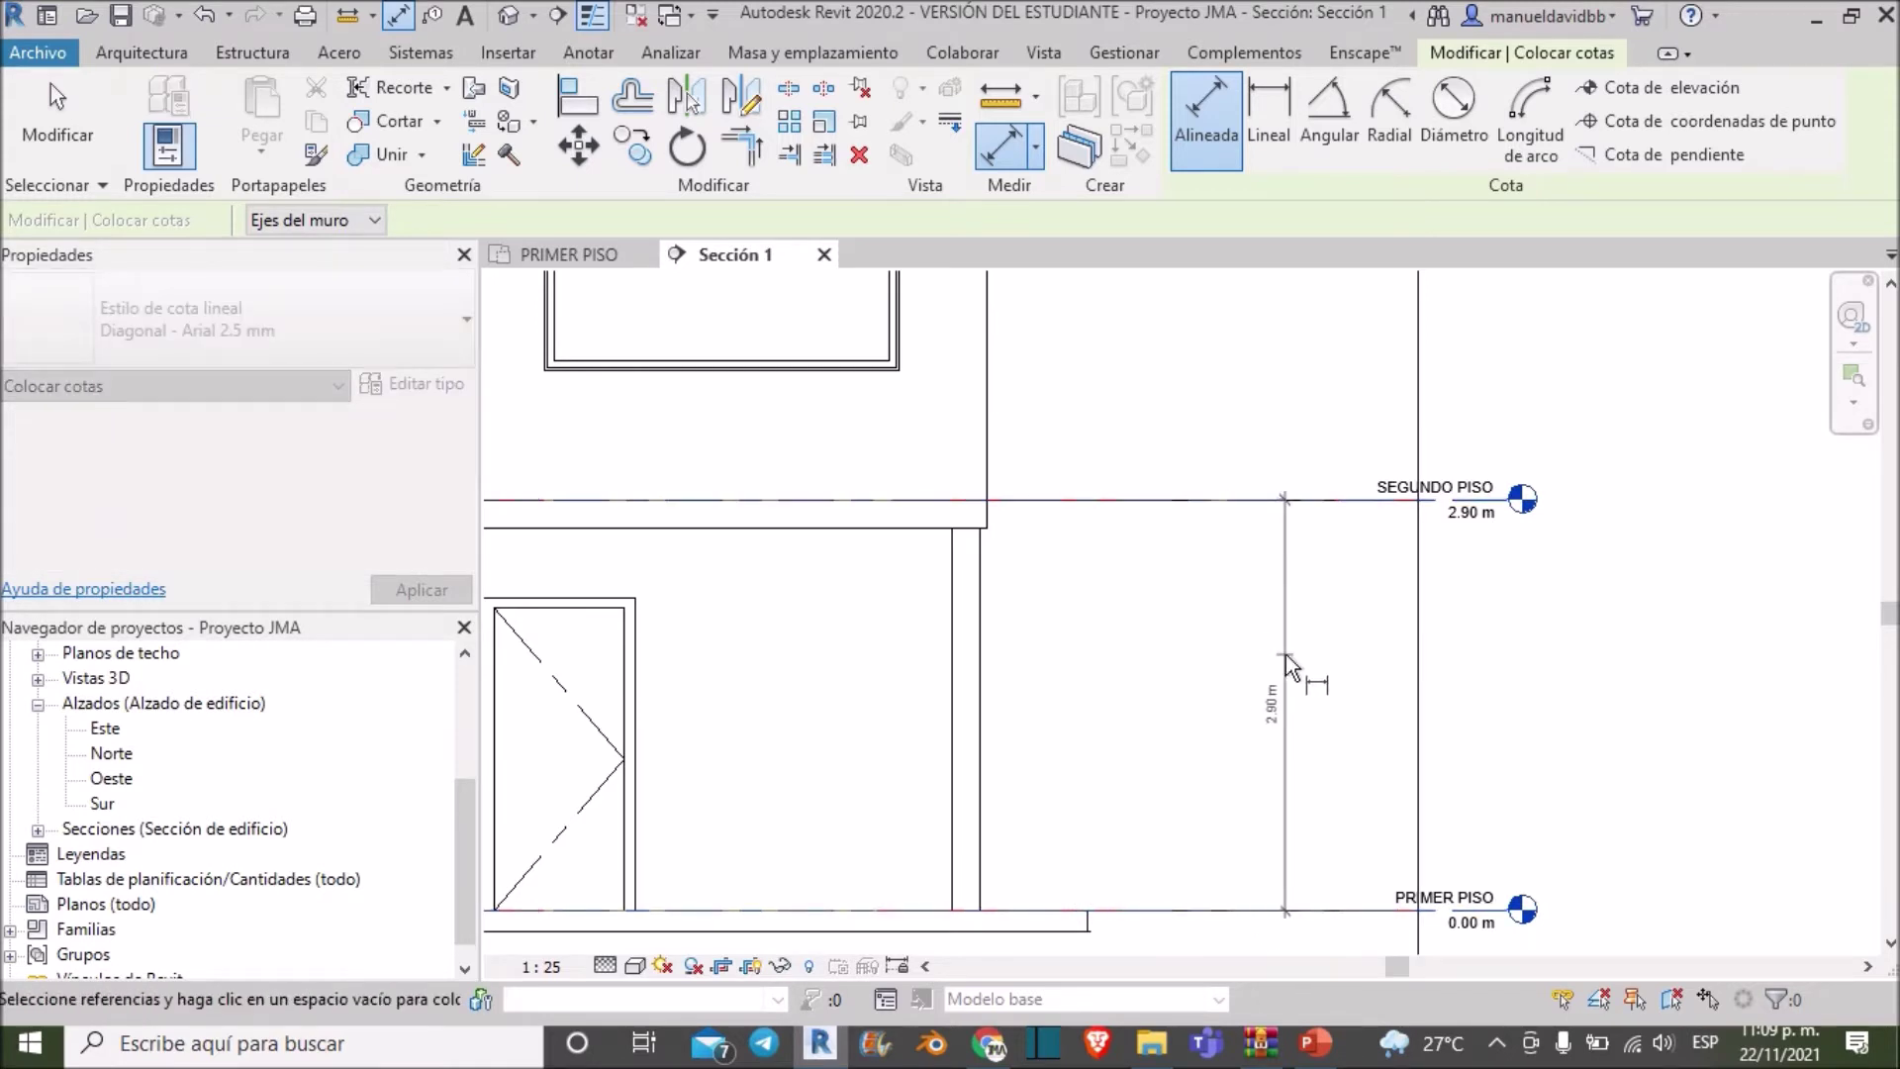
left_click(1286, 633)
Add a 2.80 m dimension between SEGUNDO PISO and NIVEL DE CUBIERTA
middle_click_drag(1192, 633, 1186, 863)
left_click(1217, 334)
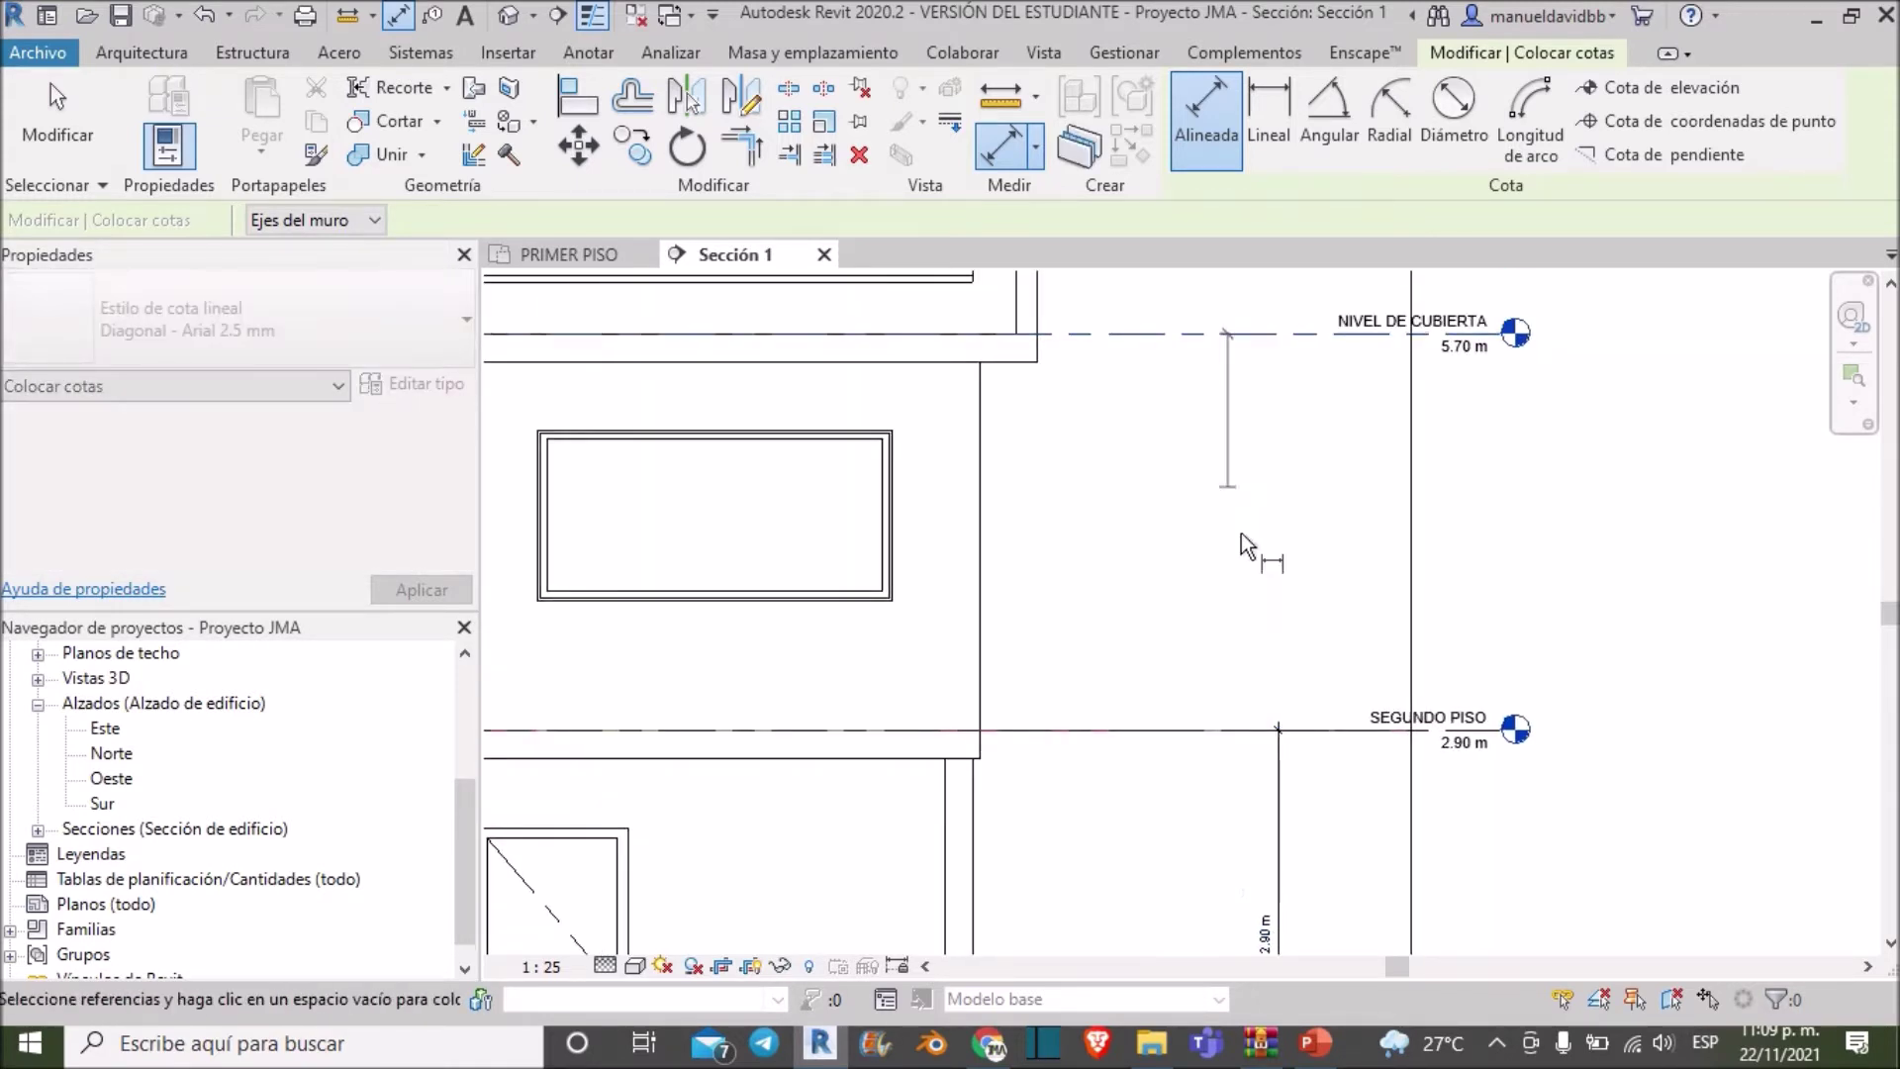
left_click(1215, 730)
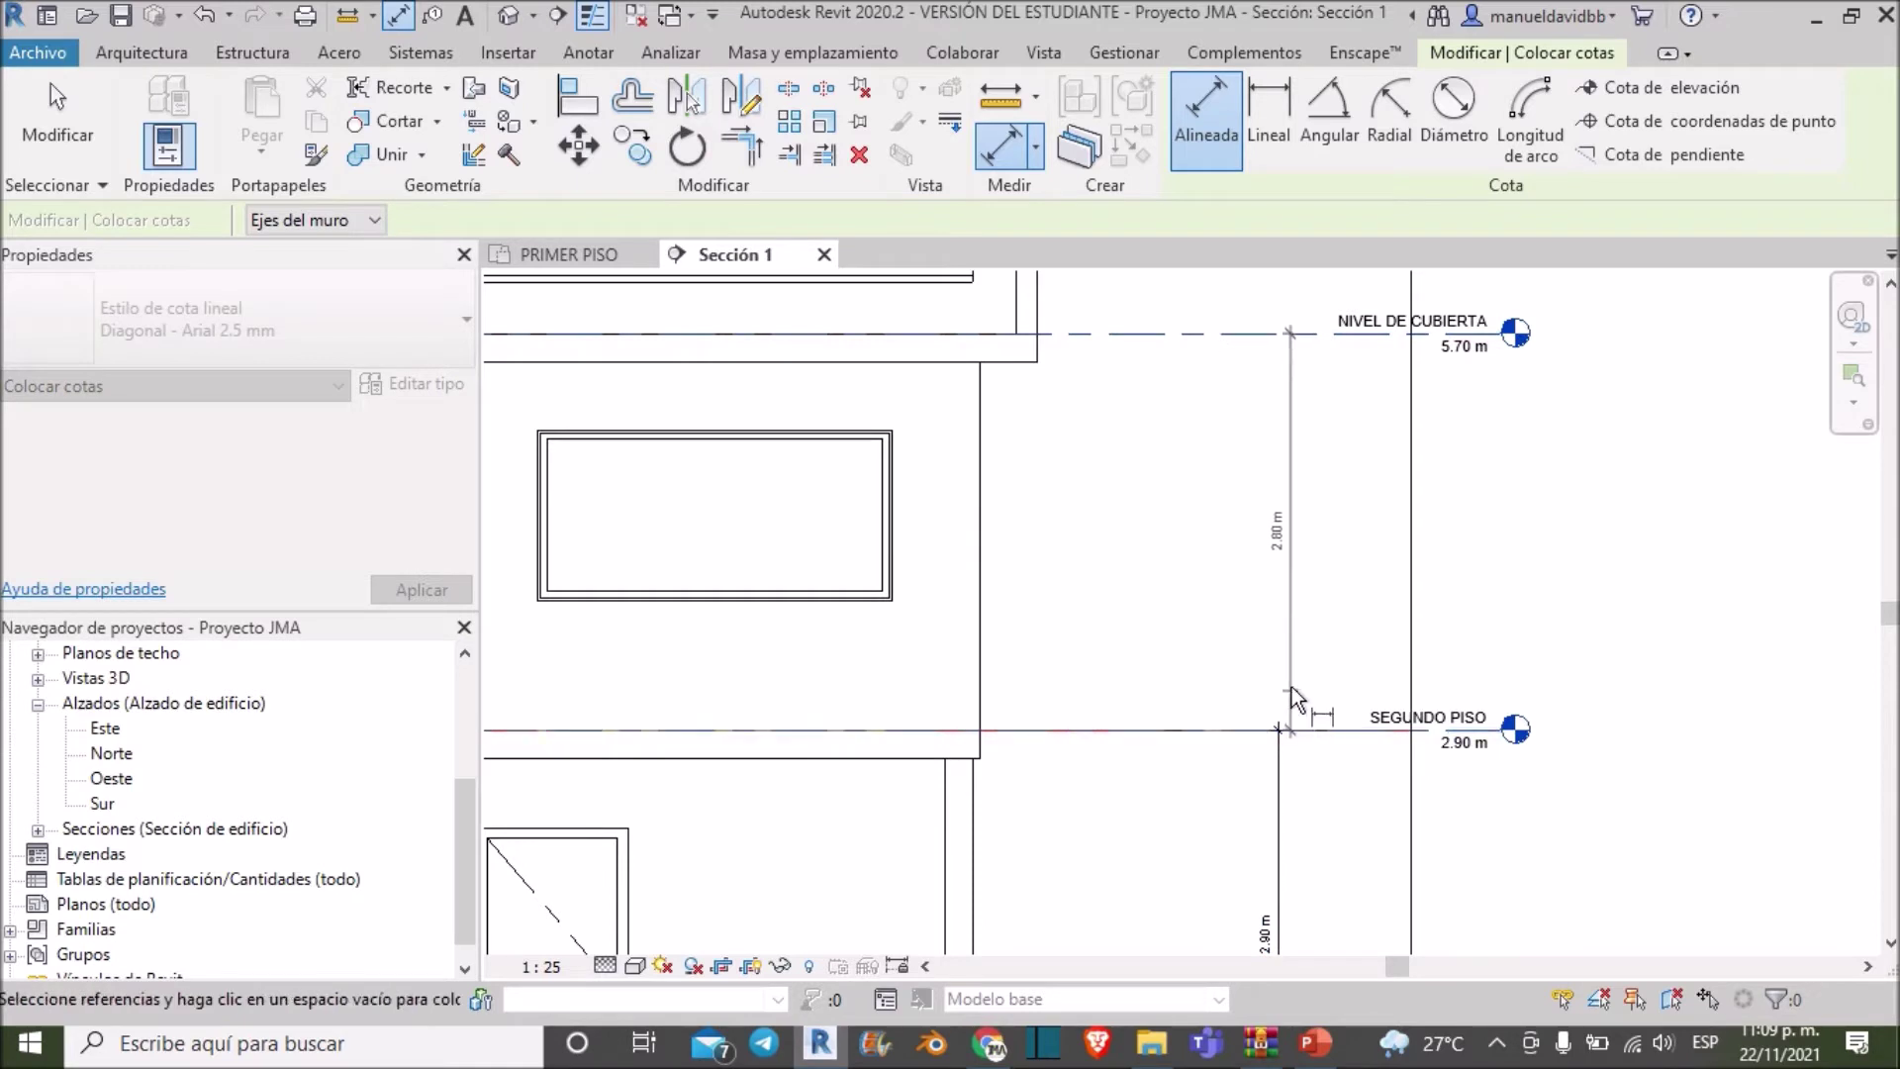
left_click(1287, 619)
Dimension the 0.50 m gap from the window's bottom edge to the floor
scroll(1411, 528, "down", 4)
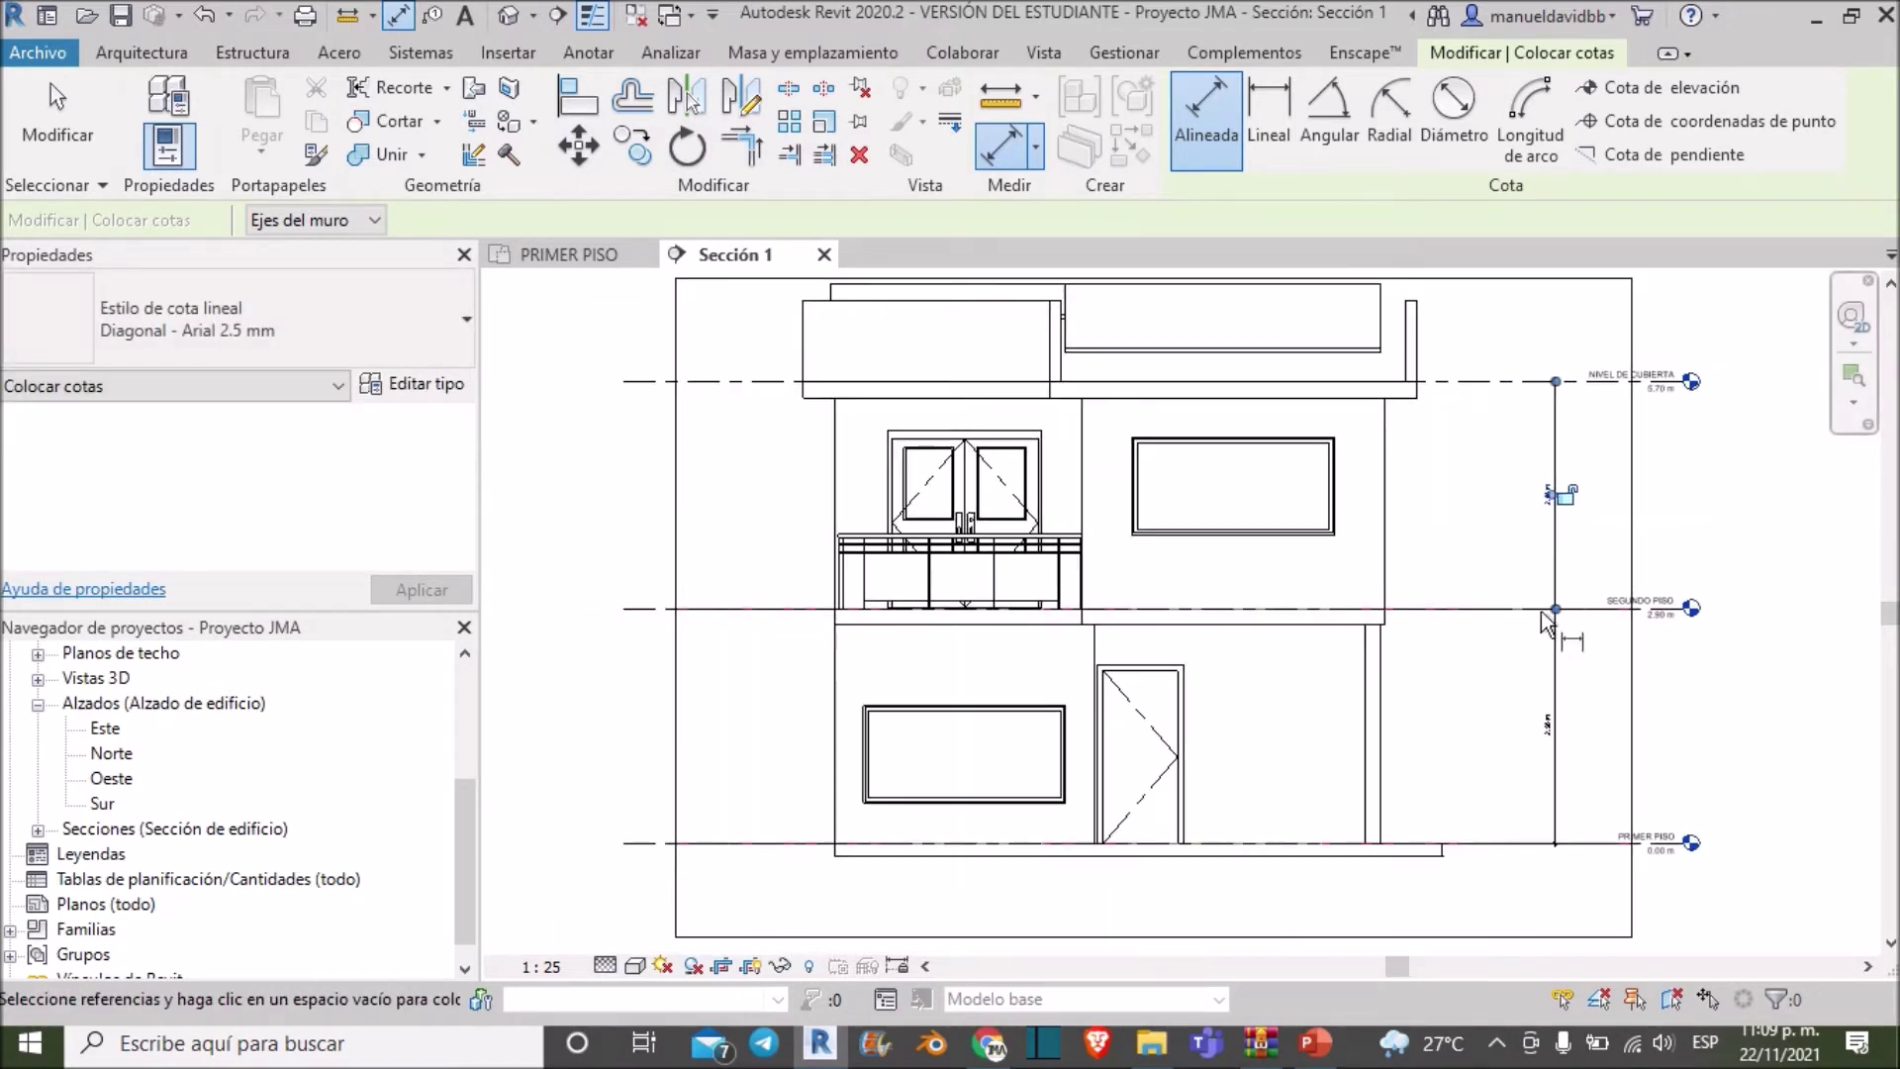
scroll(928, 836, "up", 3)
scroll(948, 839, "up", 1)
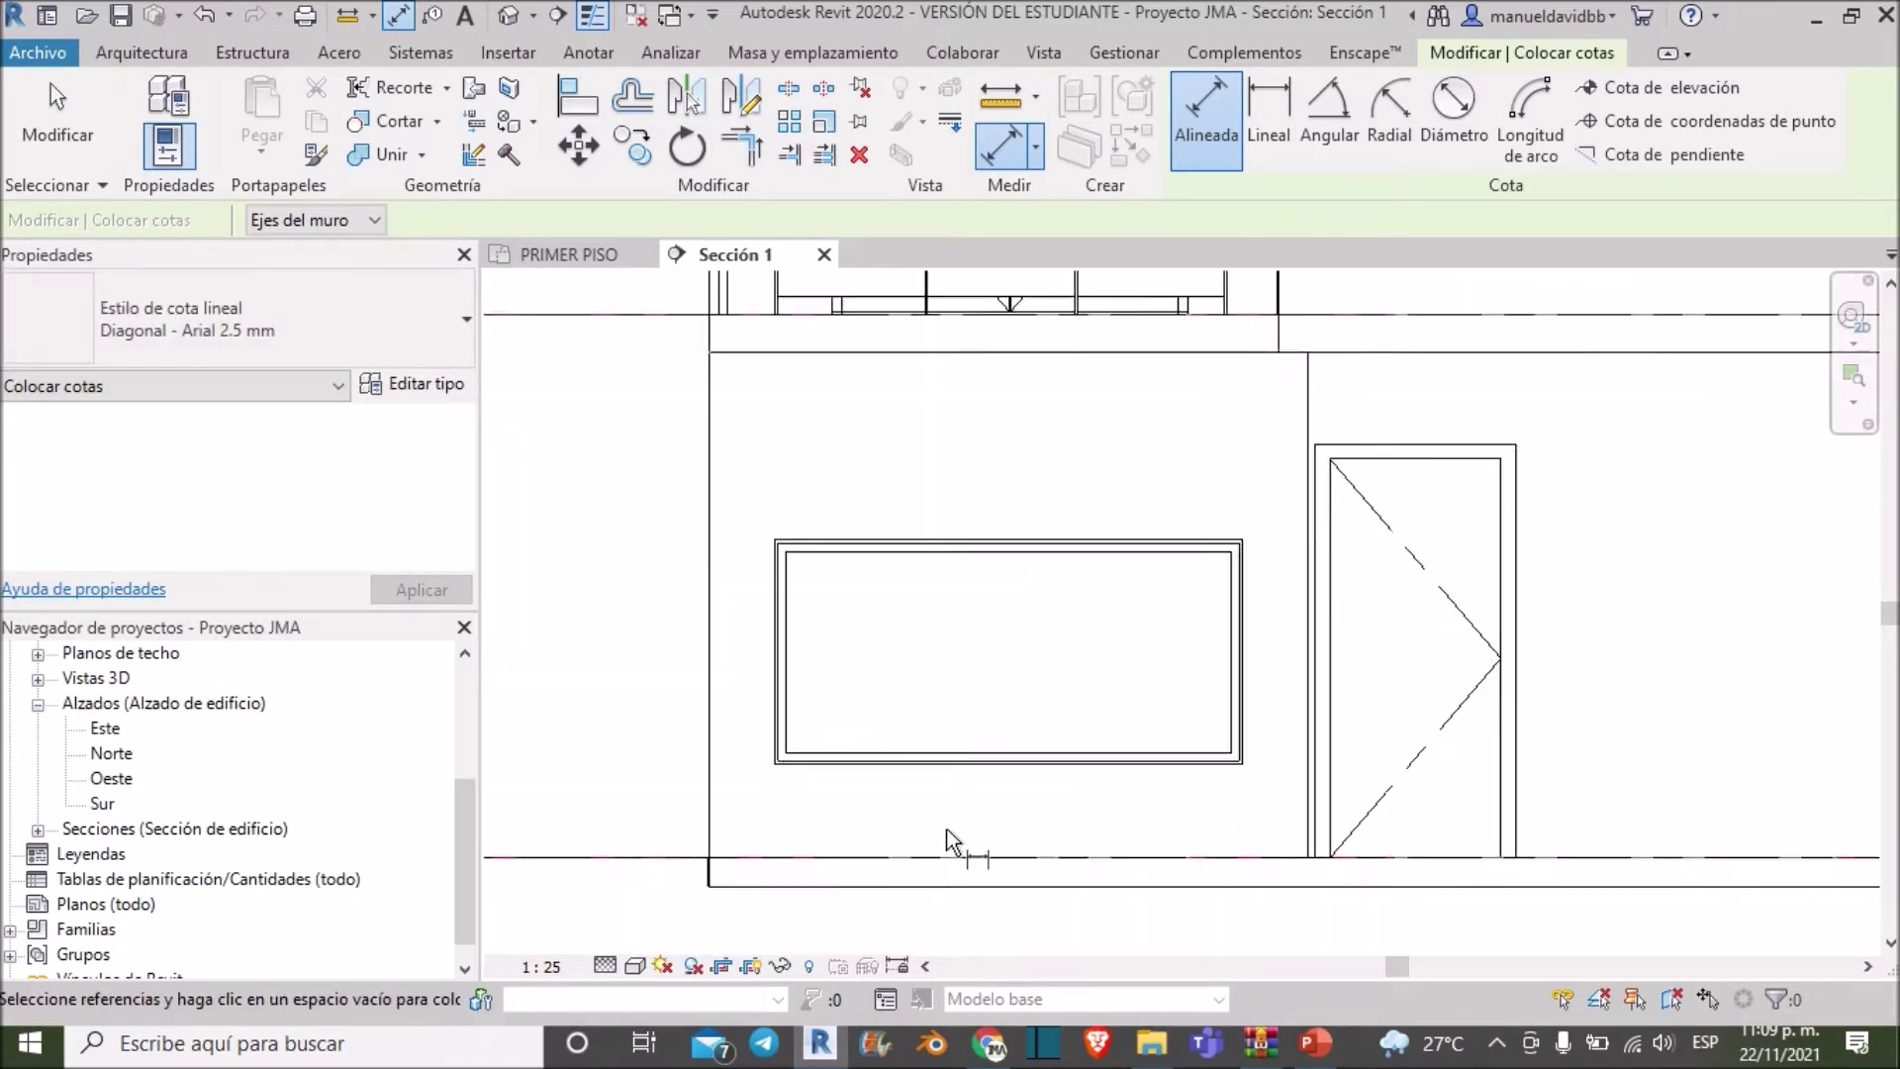
scroll(954, 840, "up", 2)
scroll(793, 758, "up", 2)
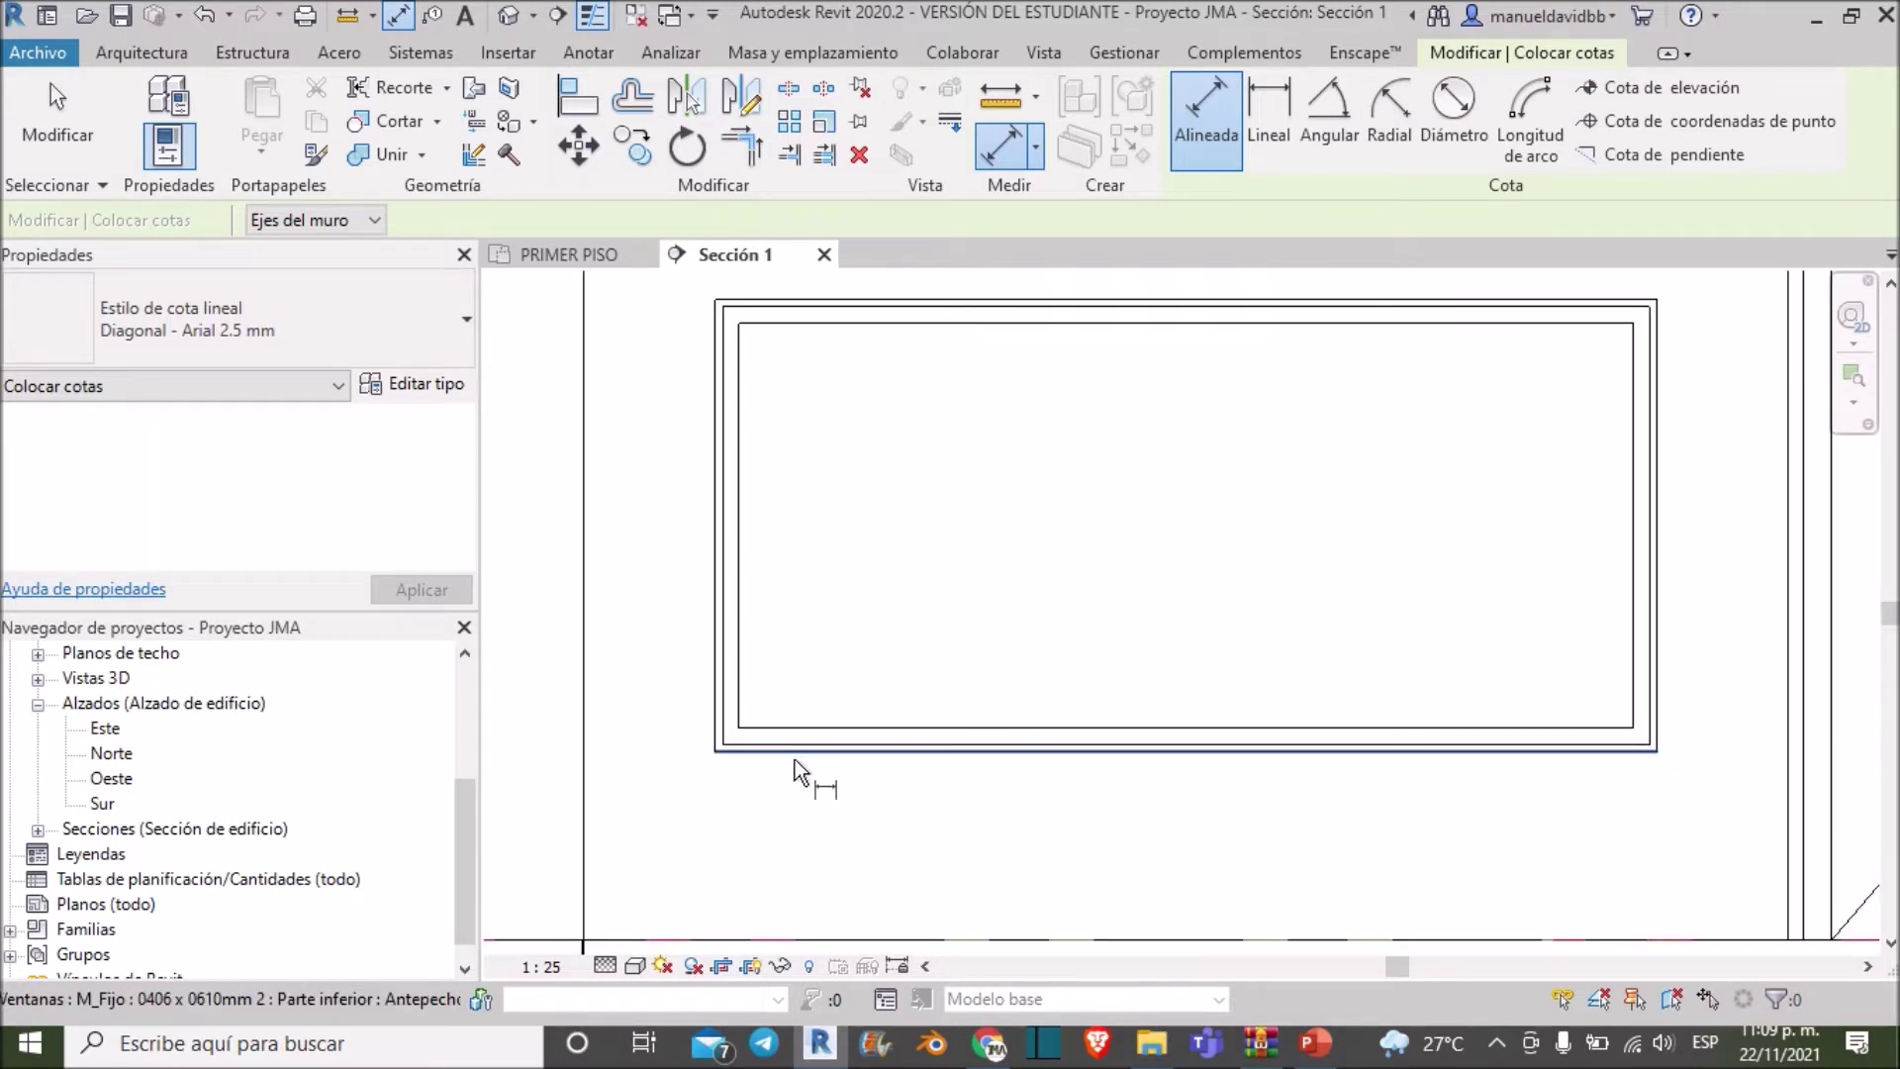
left_click(795, 764)
middle_click_drag(900, 879, 829, 693)
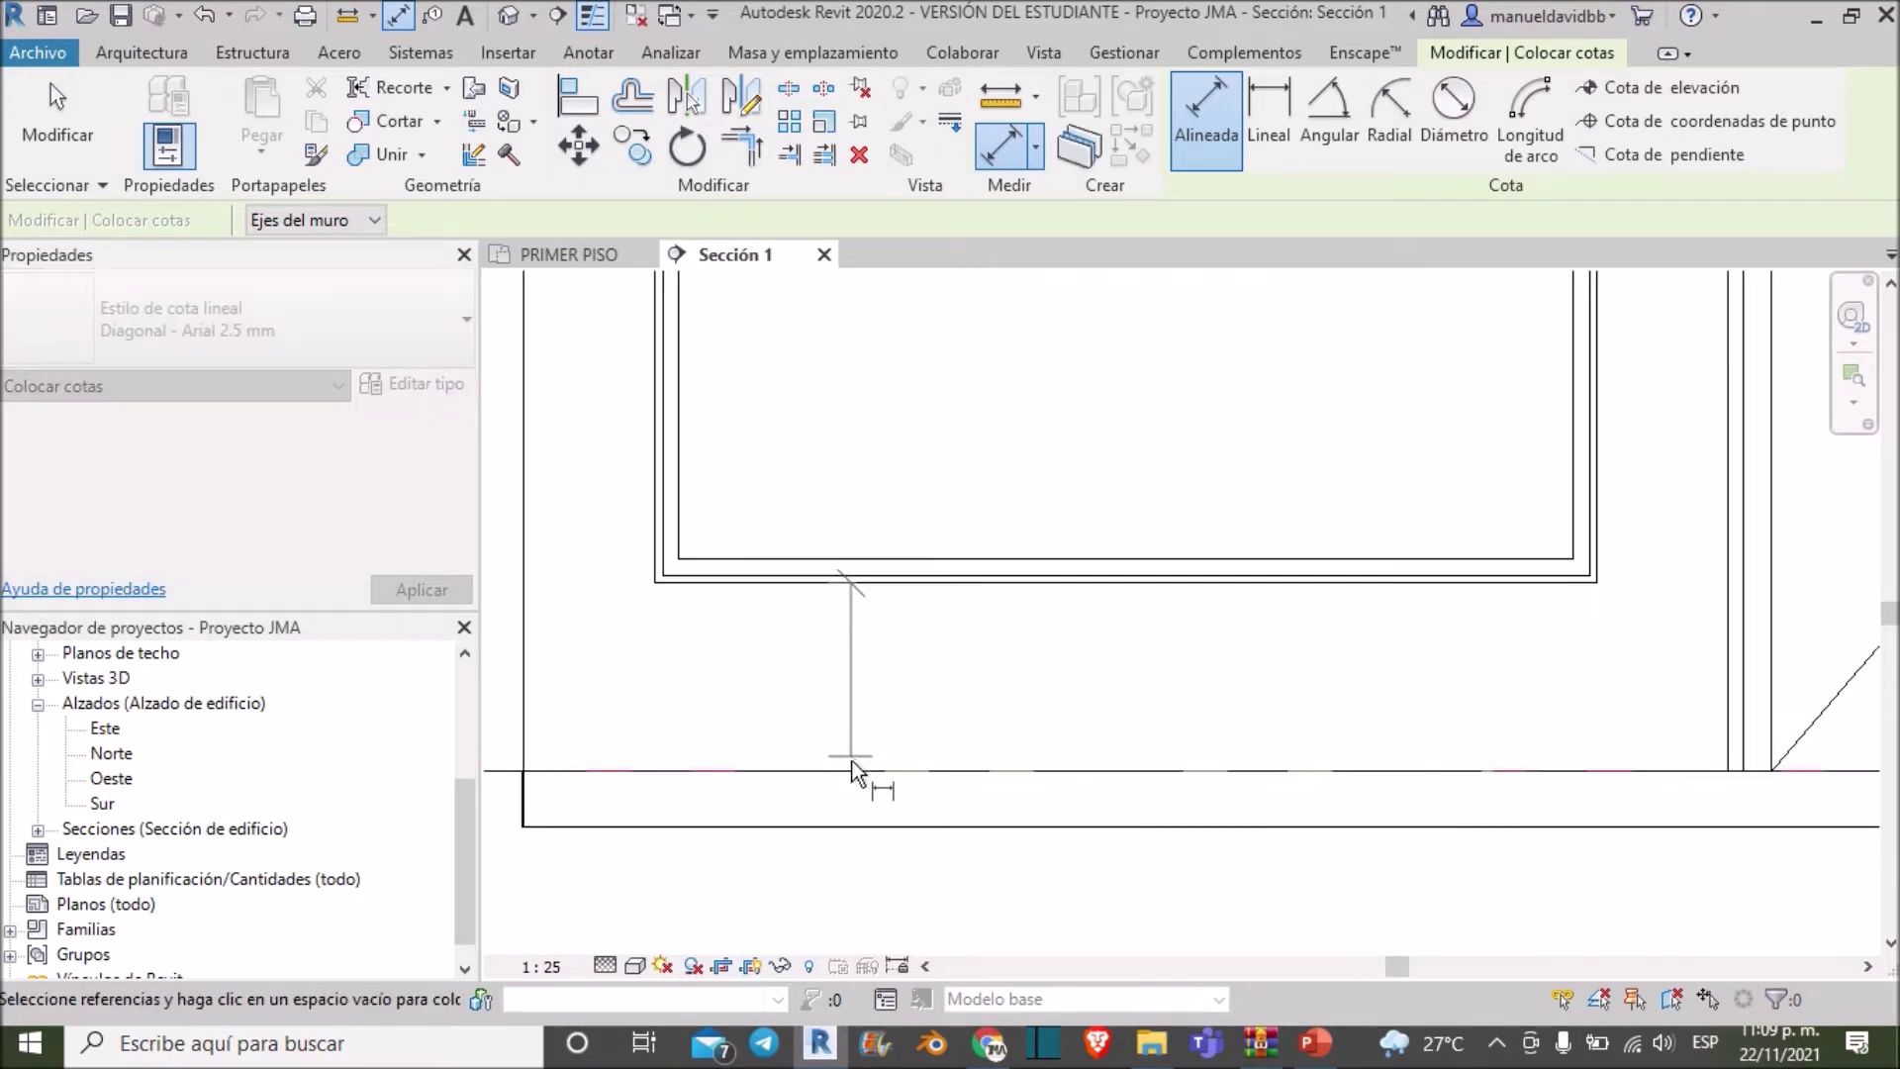
scroll(890, 752, "down", 2)
scroll(989, 722, "down", 1)
scroll(1051, 719, "down", 1)
scroll(1064, 722, "up", 2)
scroll(1012, 710, "up", 1)
left_click(1012, 710)
middle_click_drag(928, 684, 952, 772)
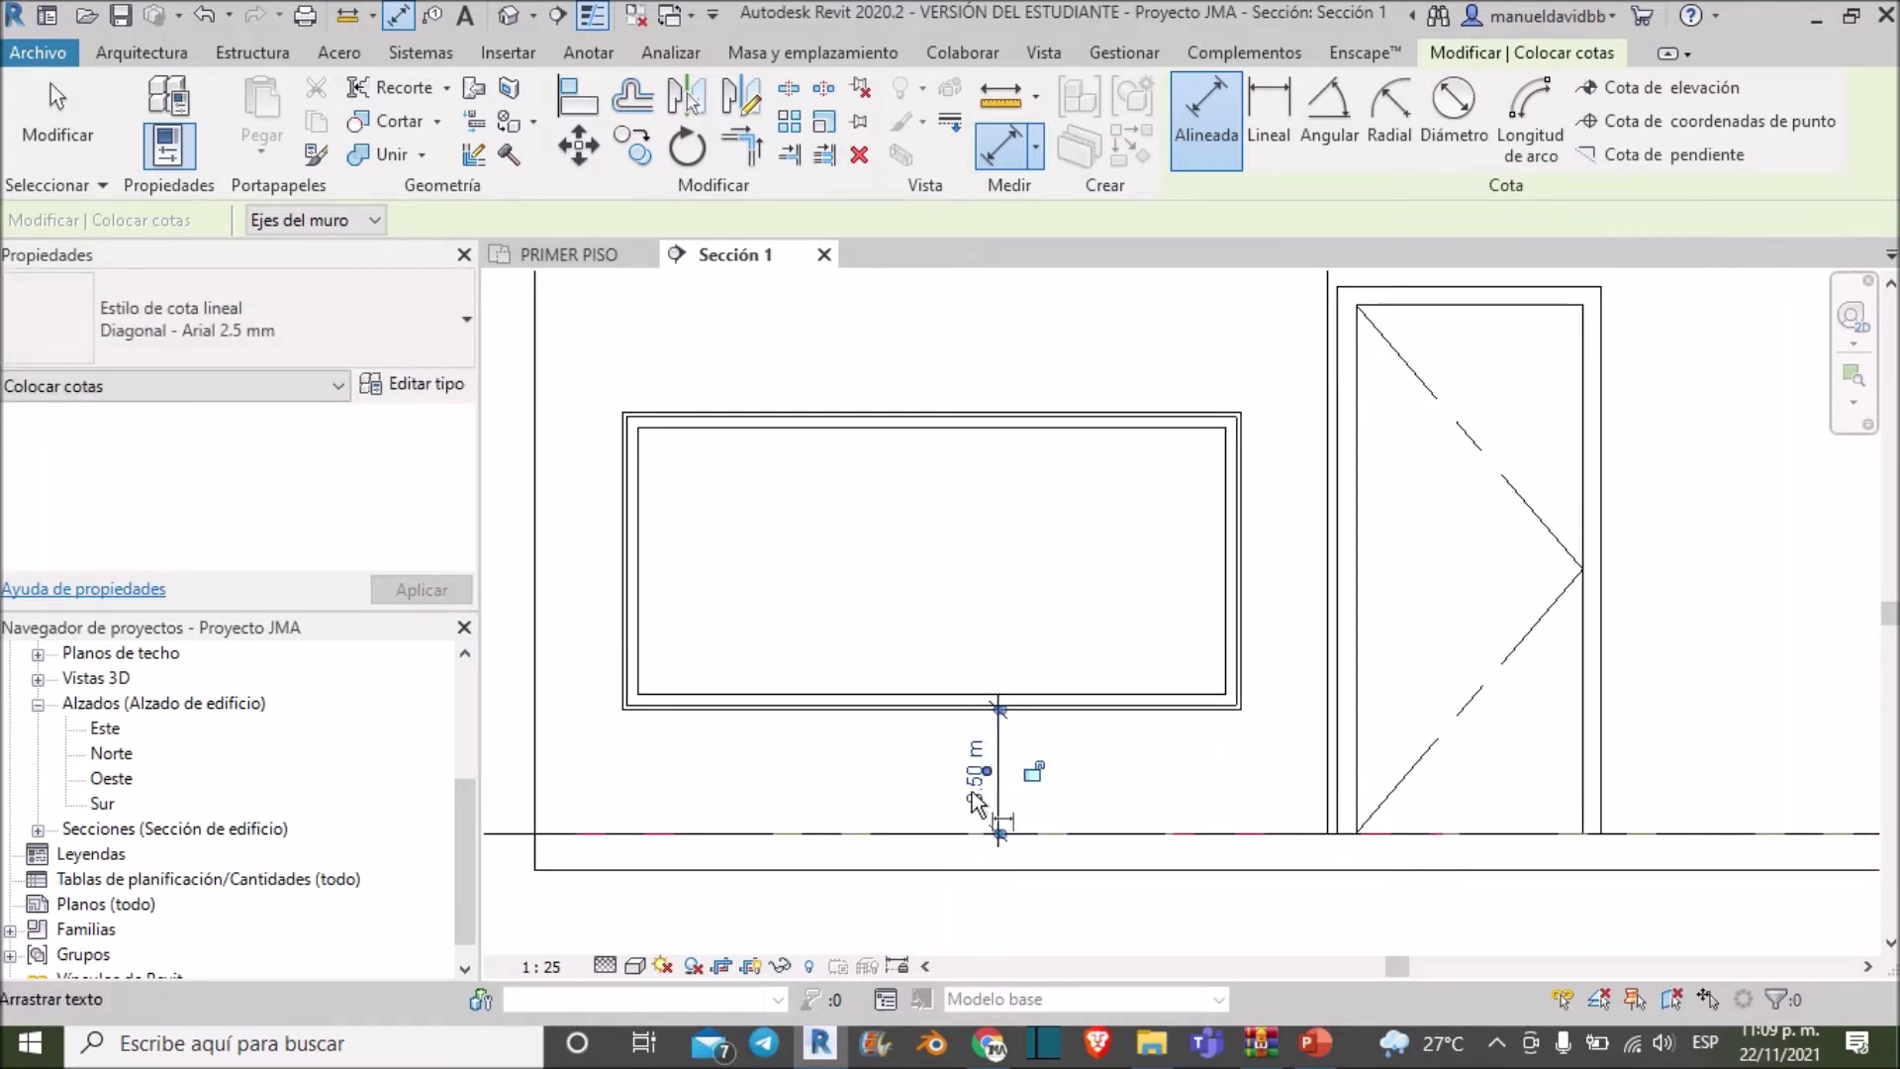
scroll(1049, 794, "up", 1)
key("Escape")
key("Escape")
scroll(1060, 810, "down", 1)
scroll(1055, 799, "down", 1)
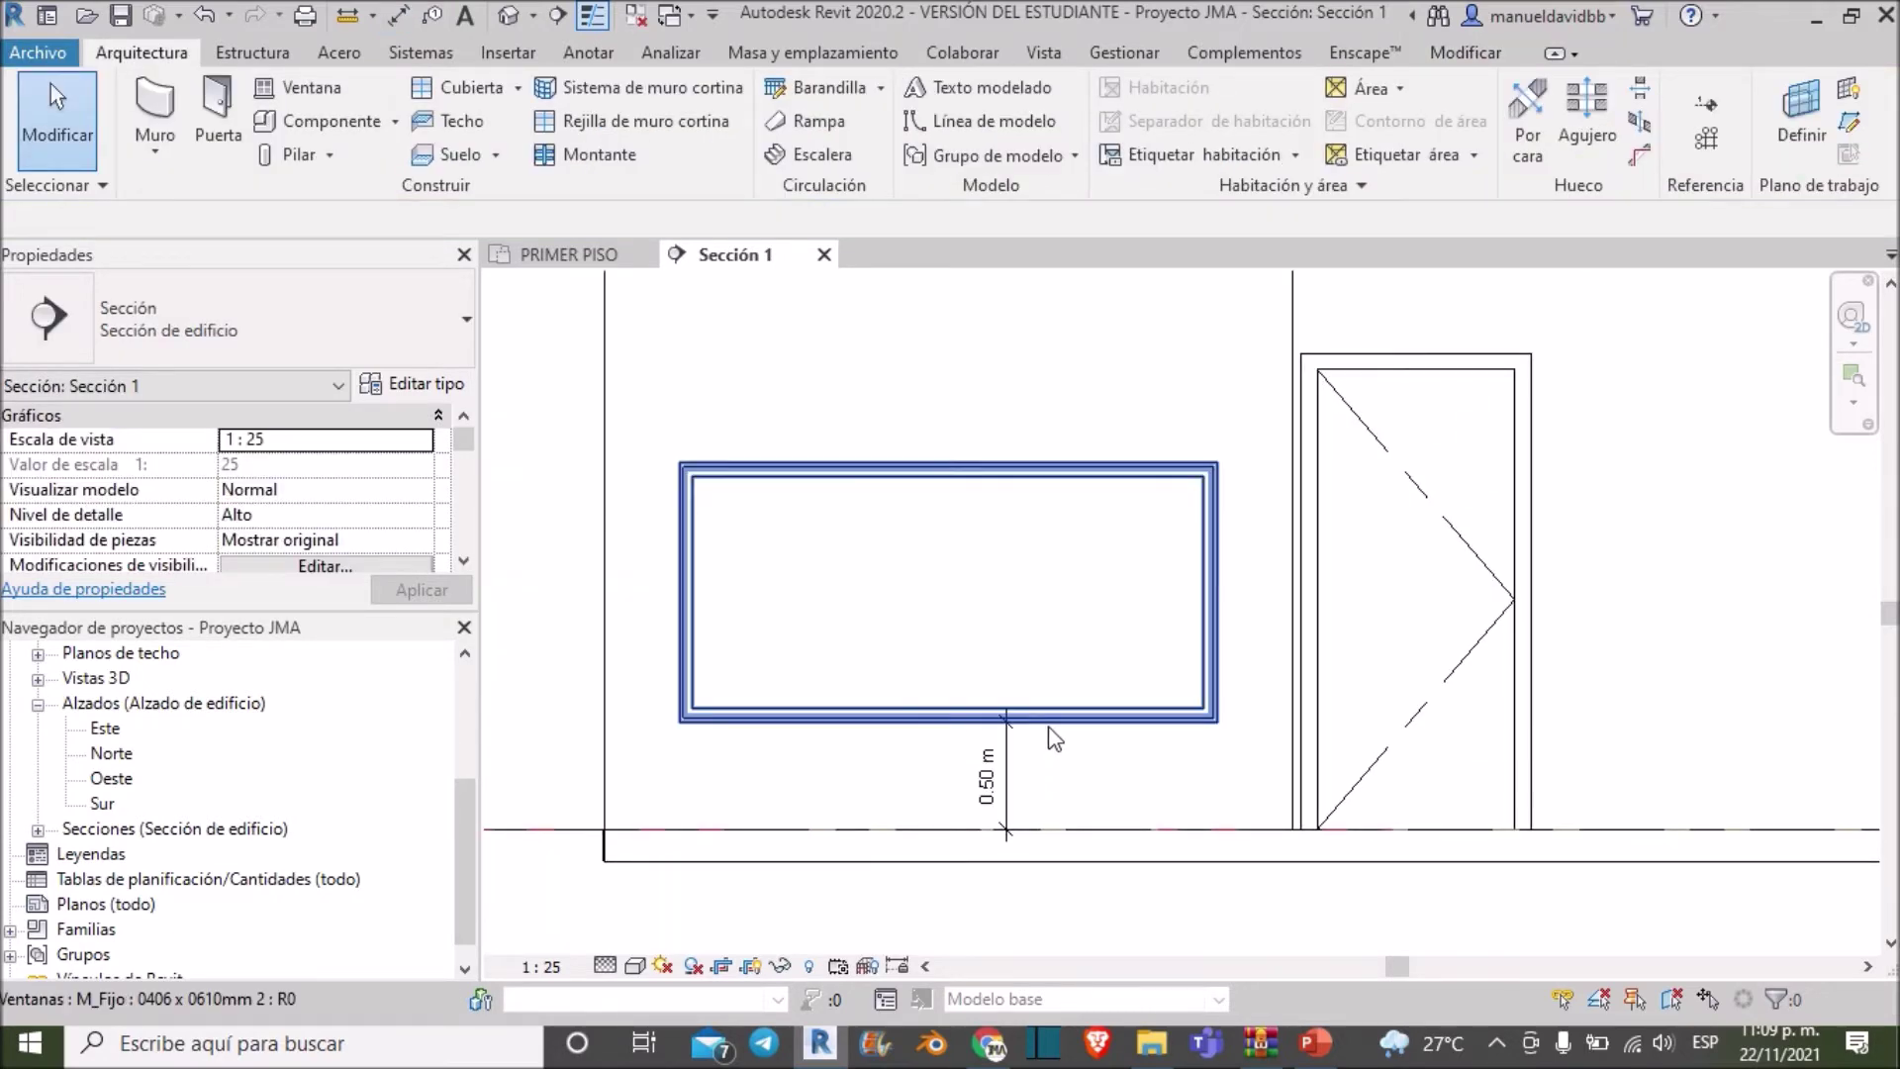
left_click_drag(1034, 718, 1032, 707)
left_click(1815, 974)
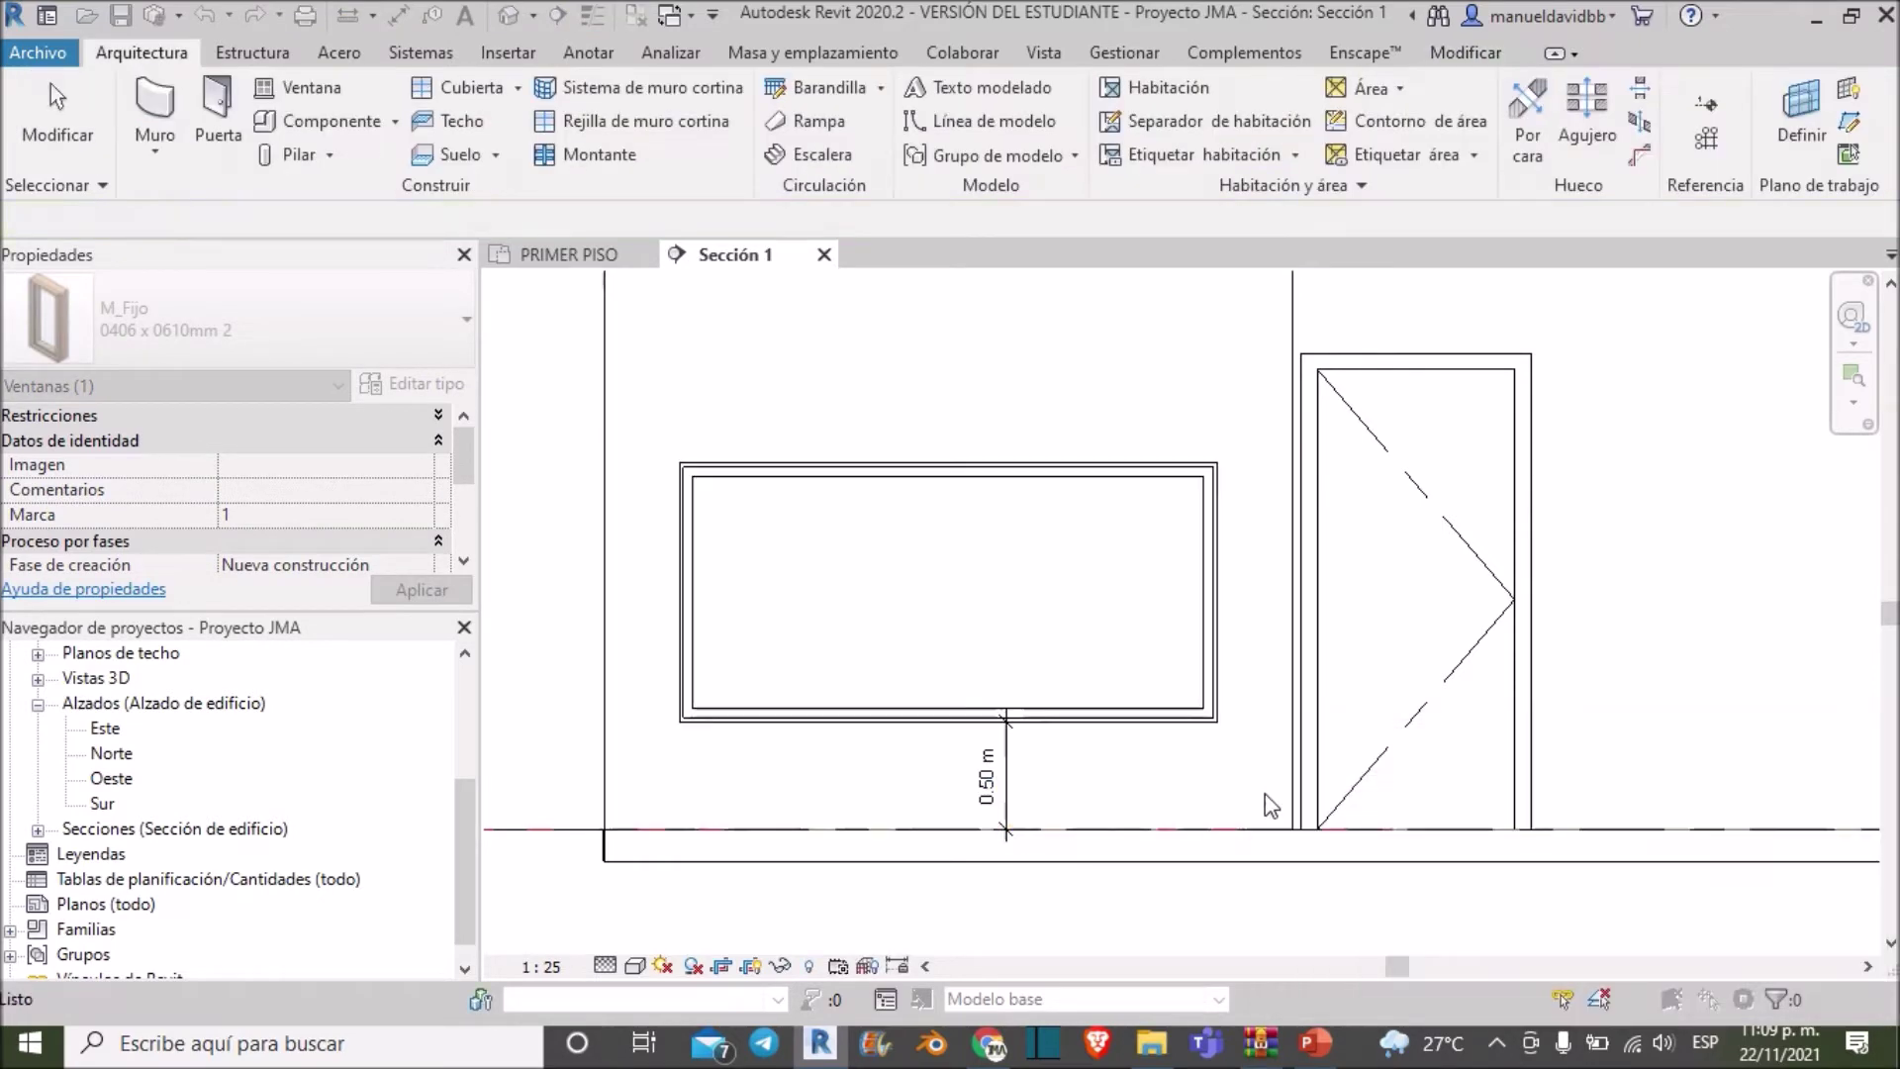
scroll(1215, 754, "up", 1)
left_click(1166, 704)
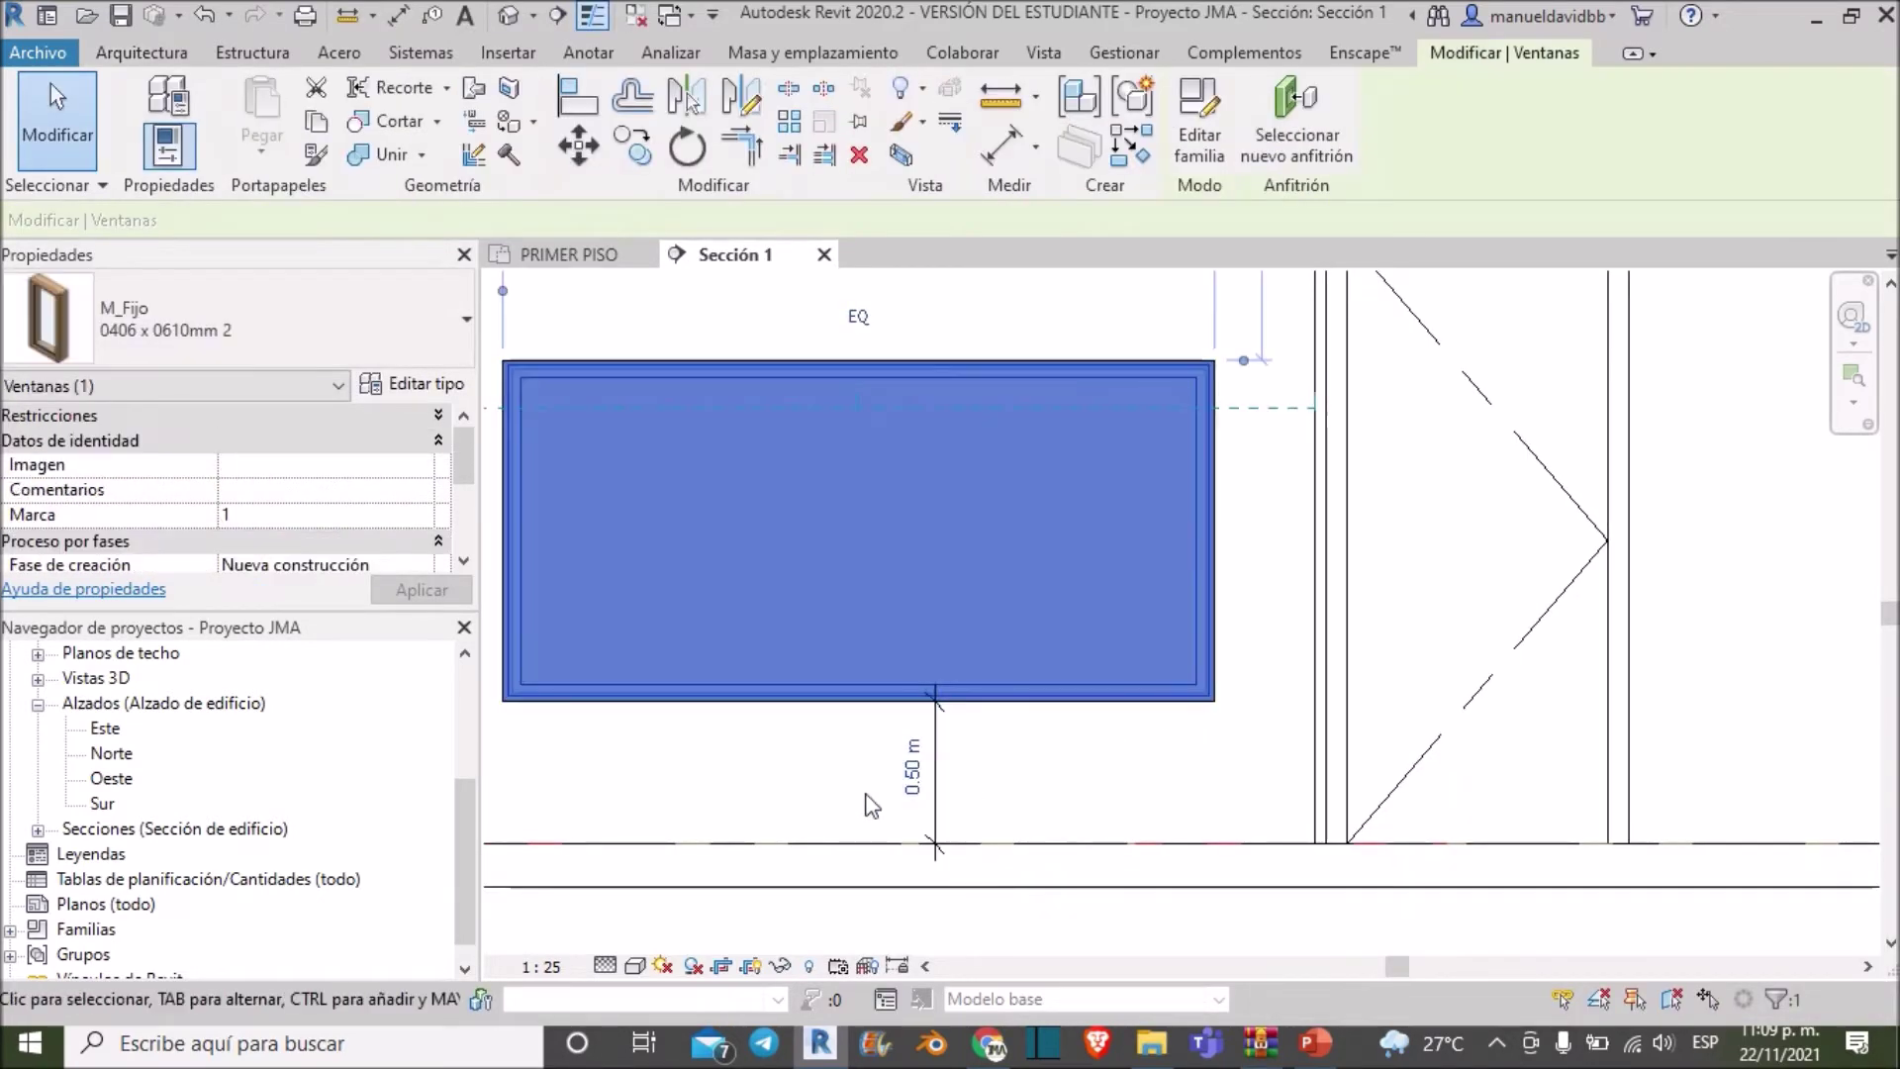
scroll(909, 797, "up", 3)
scroll(909, 798, "up", 1)
left_click(1049, 727)
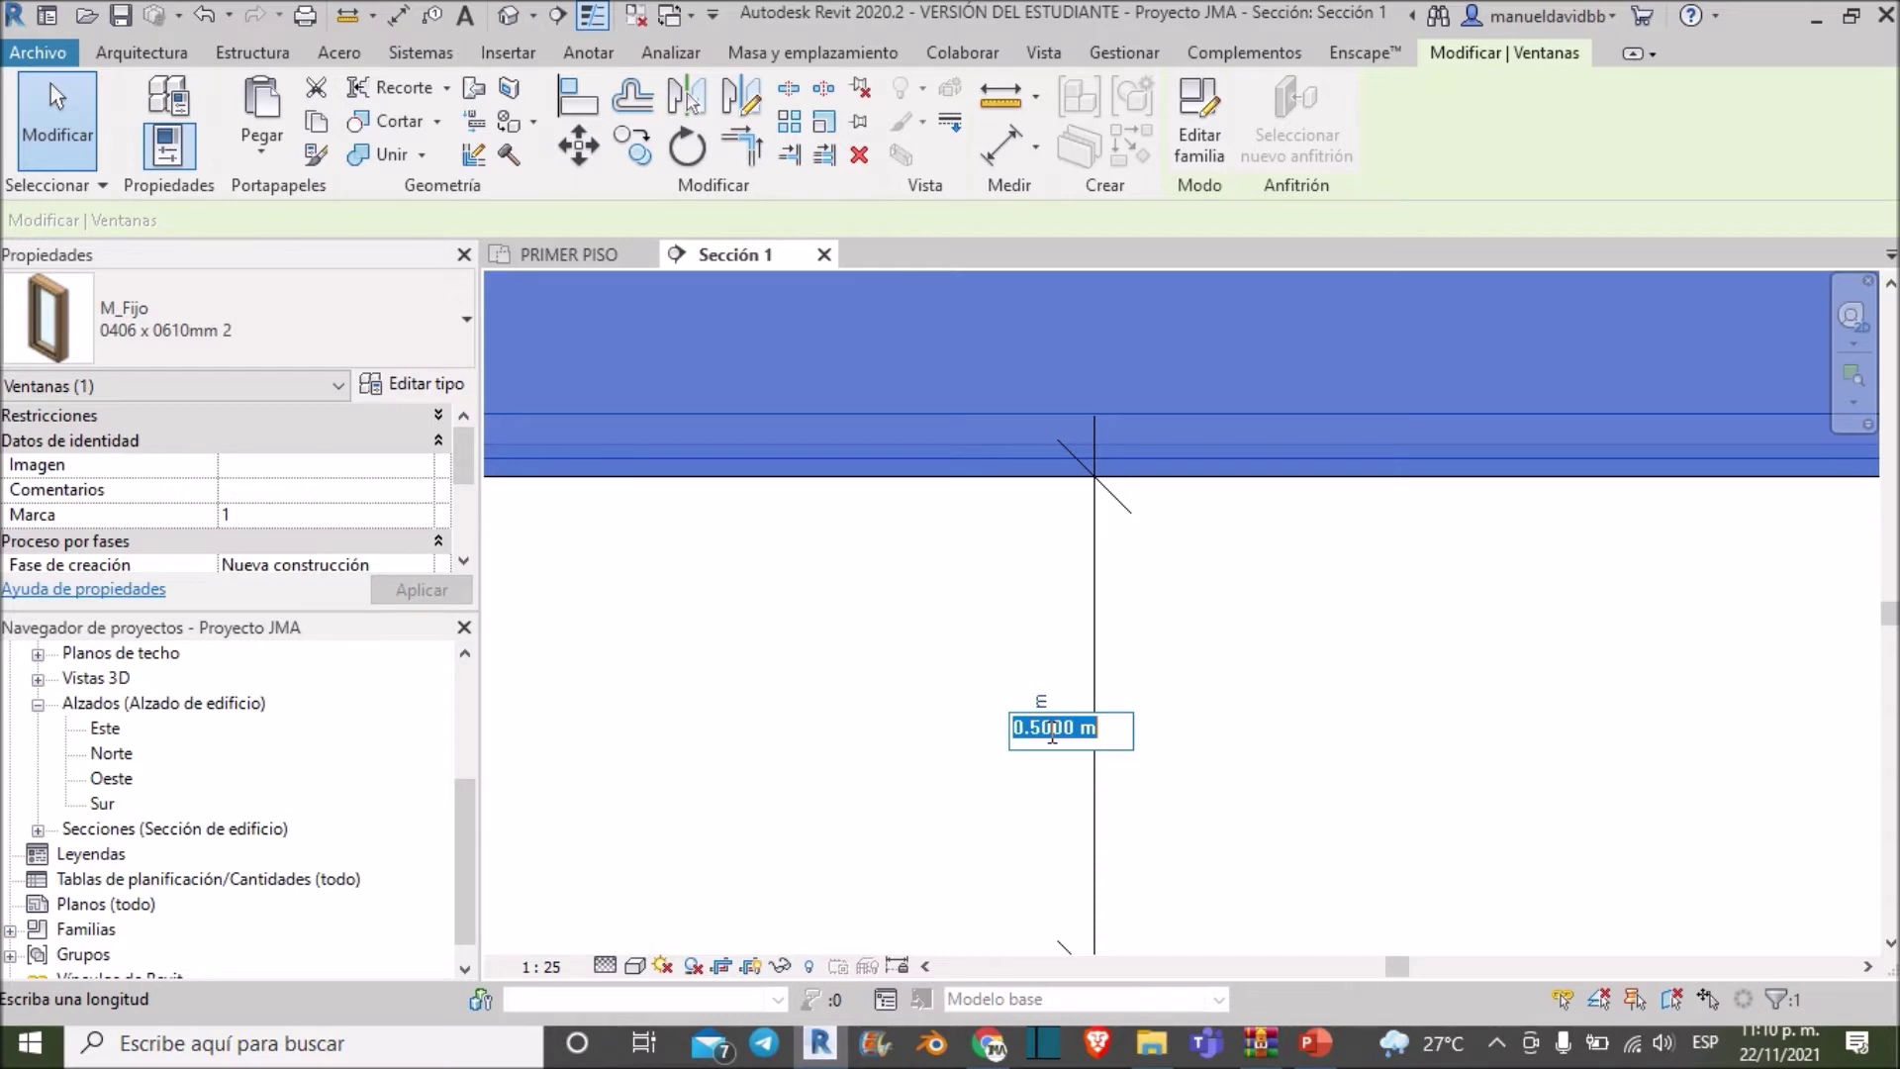
type("1")
key("Return")
scroll(1149, 746, "down", 2)
scroll(1158, 687, "down", 3)
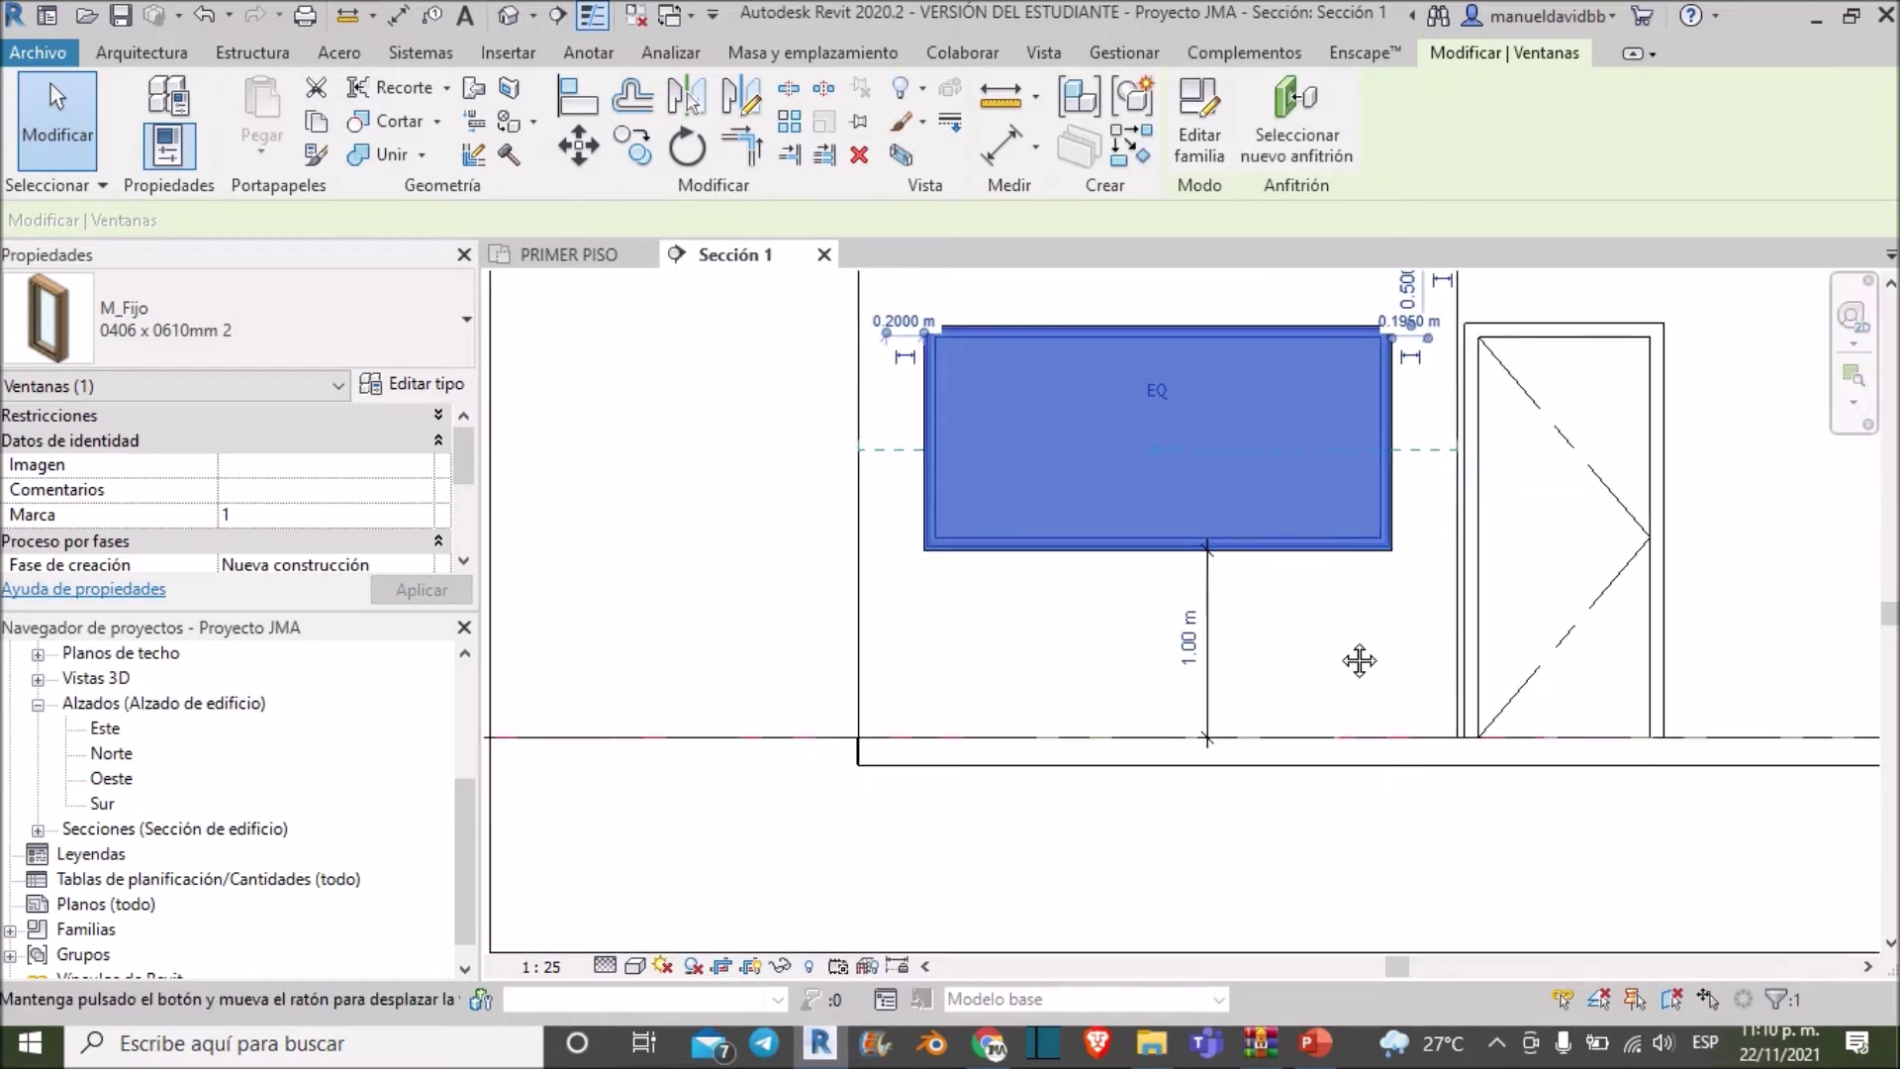
middle_click_drag(1358, 660, 1355, 817)
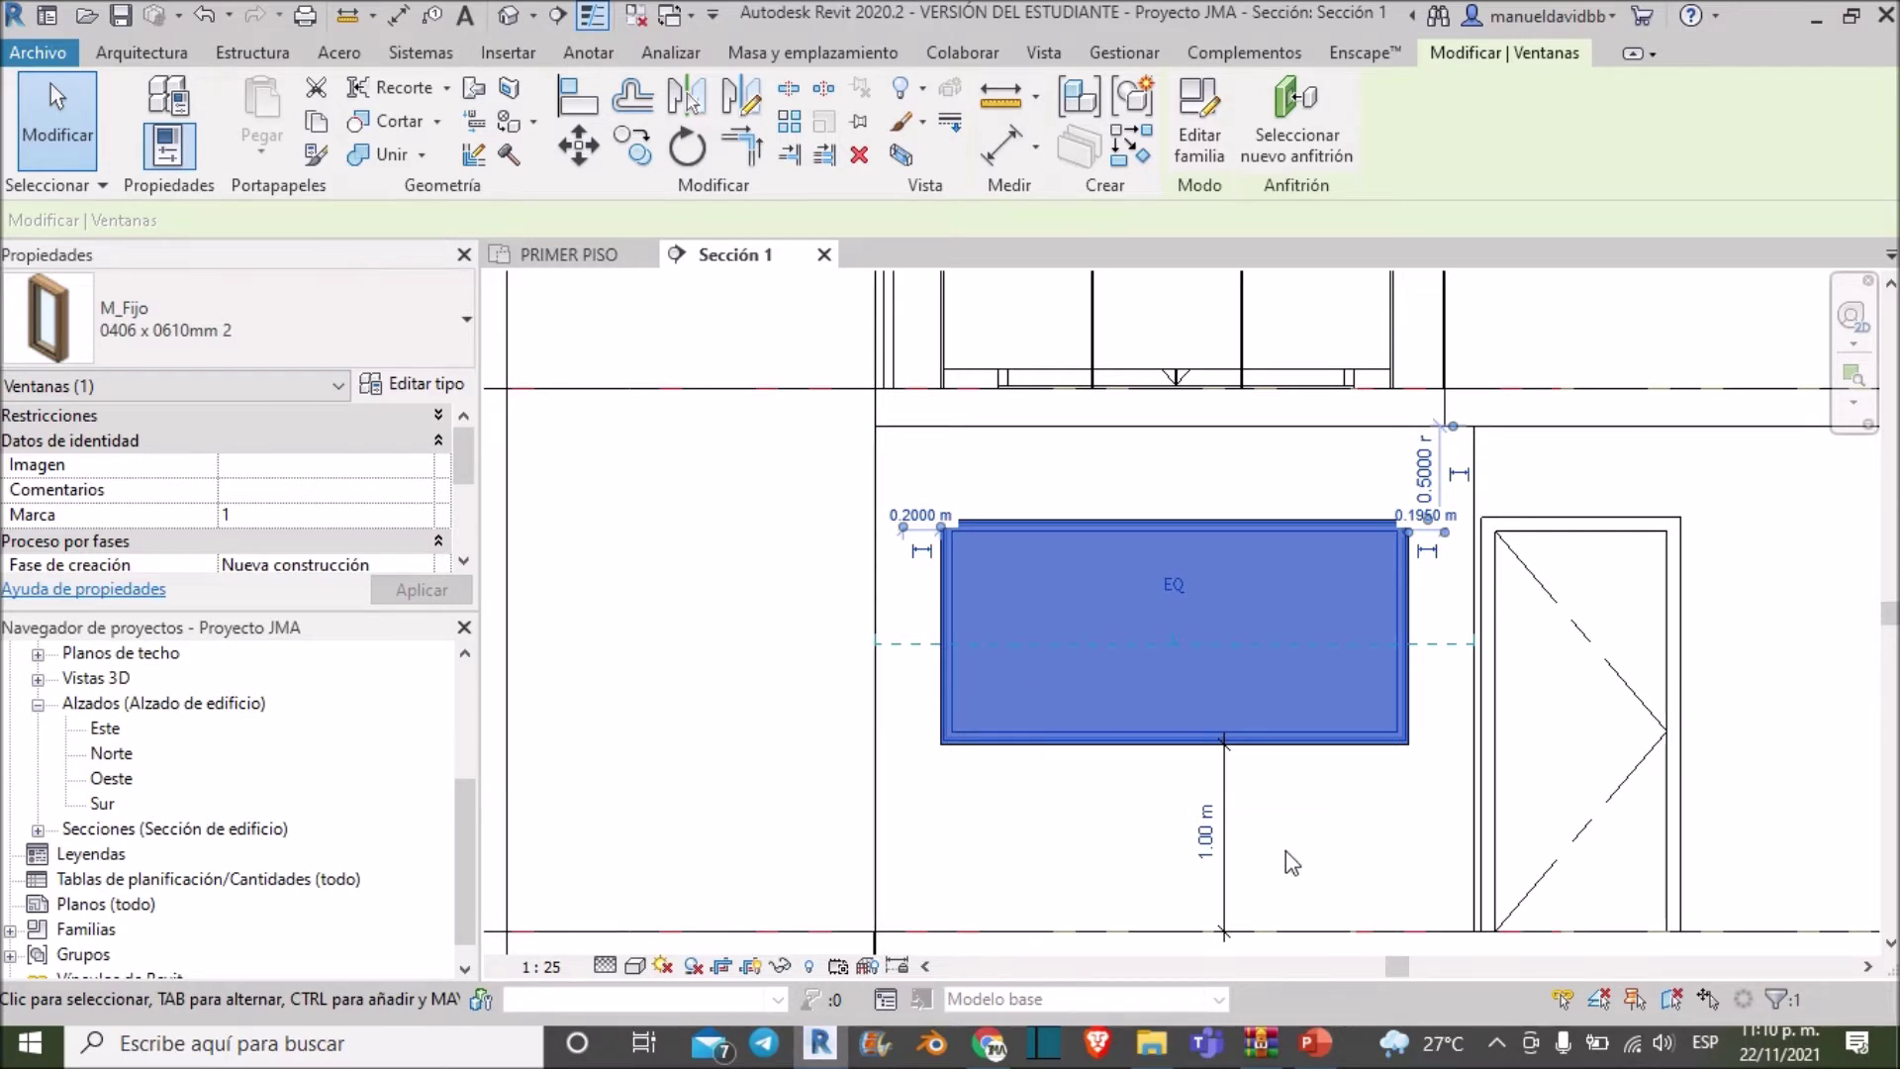
scroll(1284, 852, "up", 1)
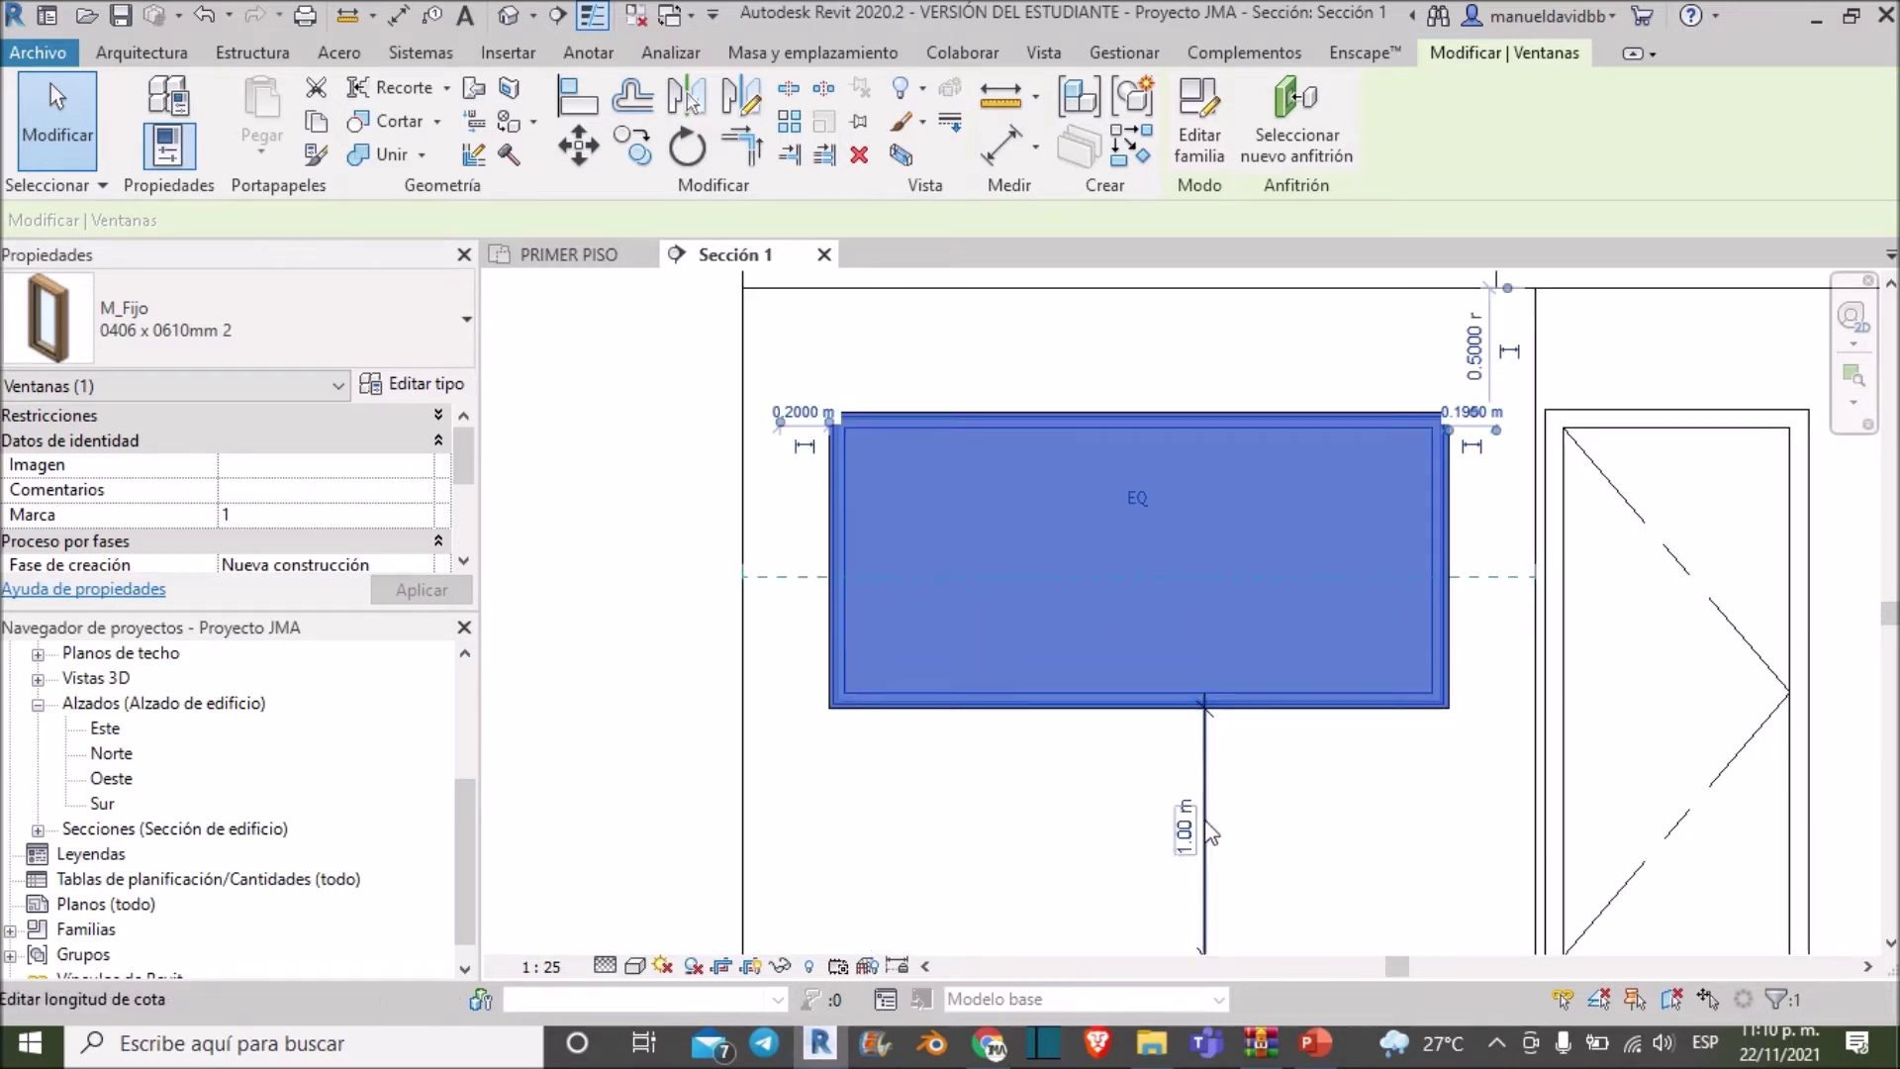
left_click(1180, 834)
type("0.")
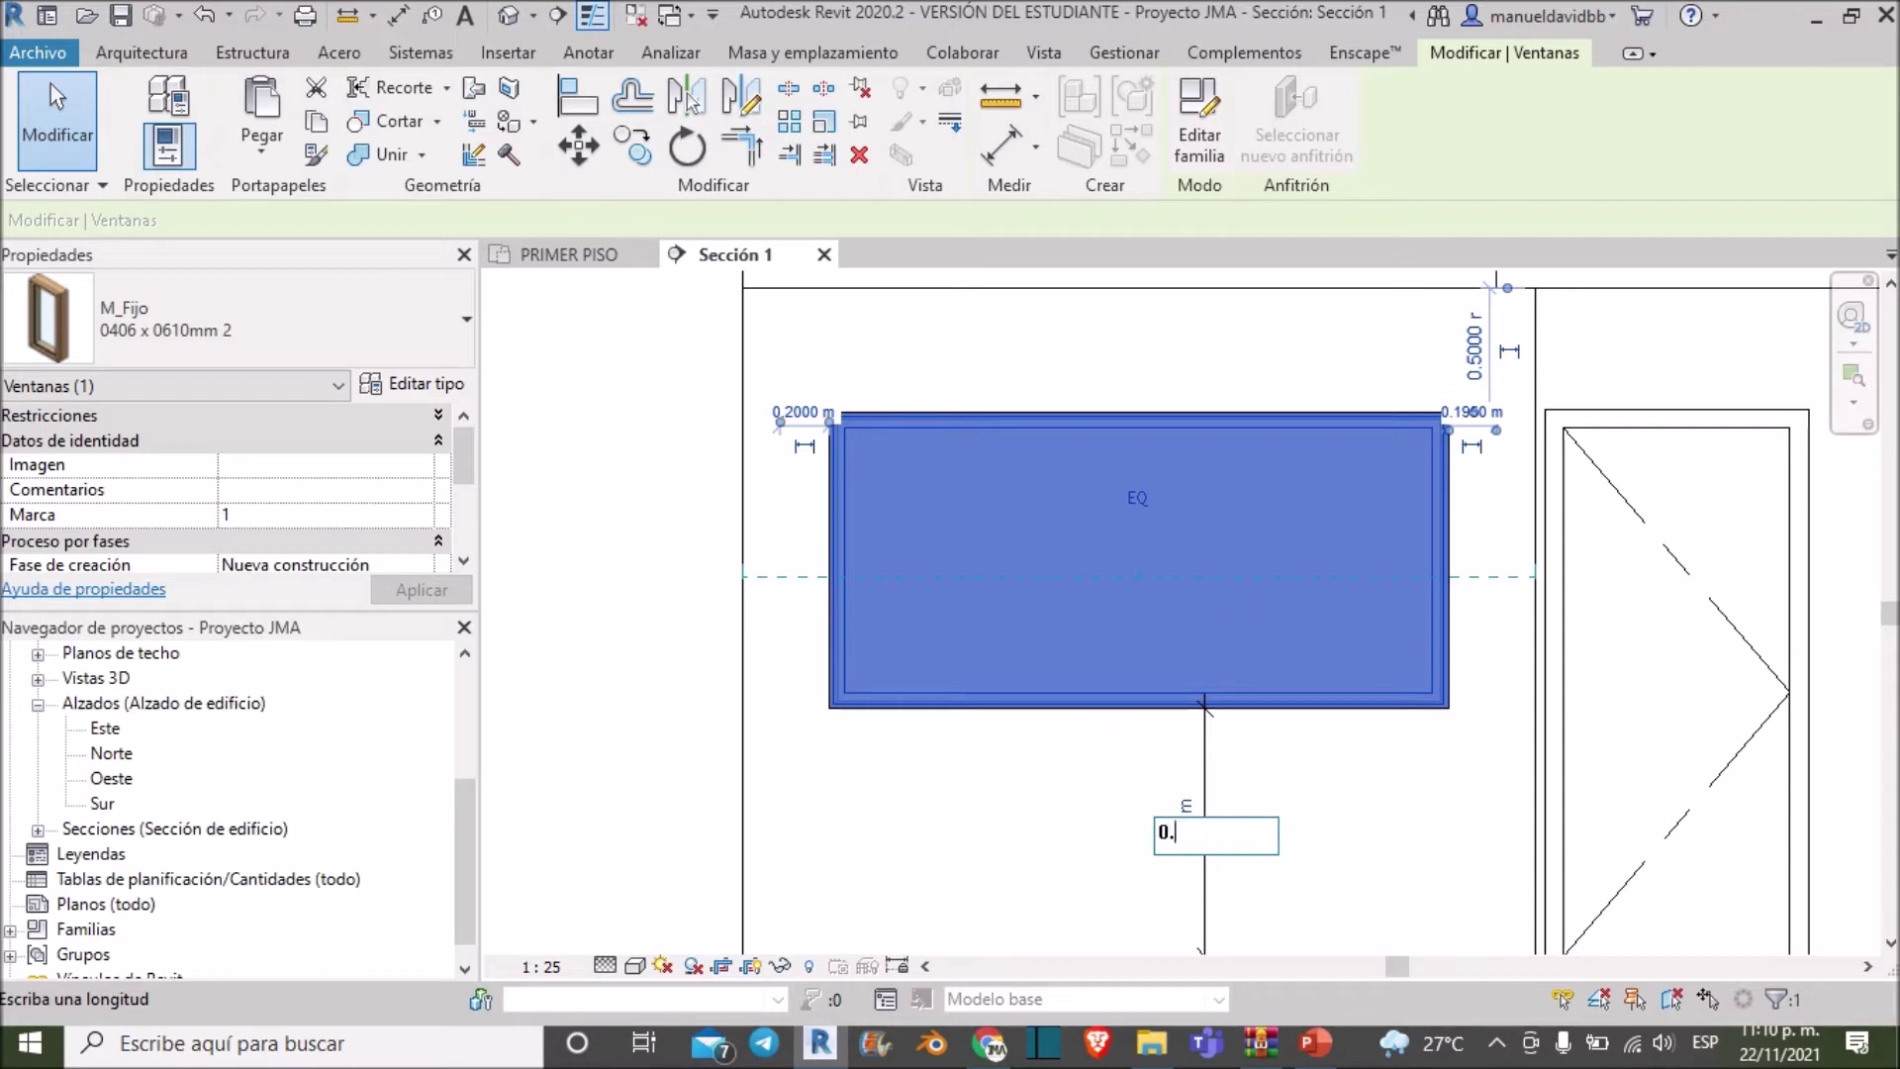
key("Return")
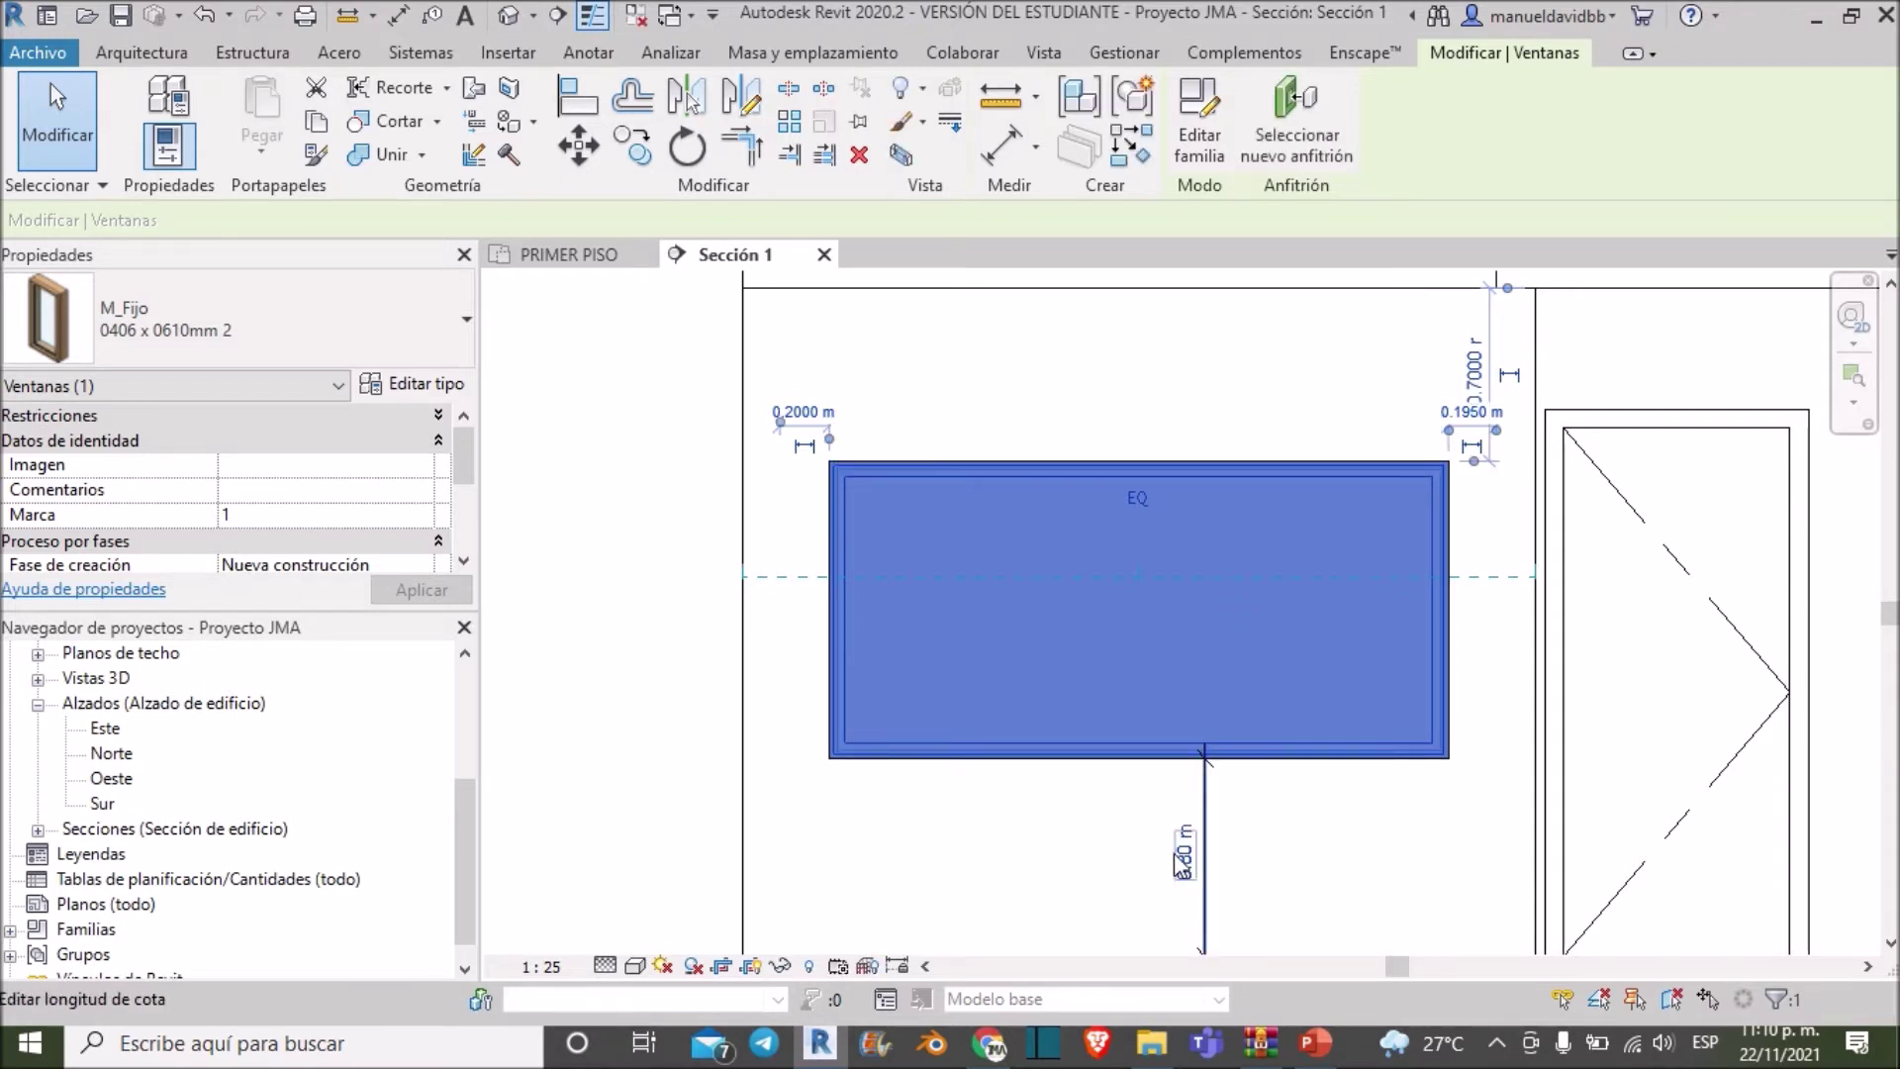
left_click(1180, 857)
type("0.5")
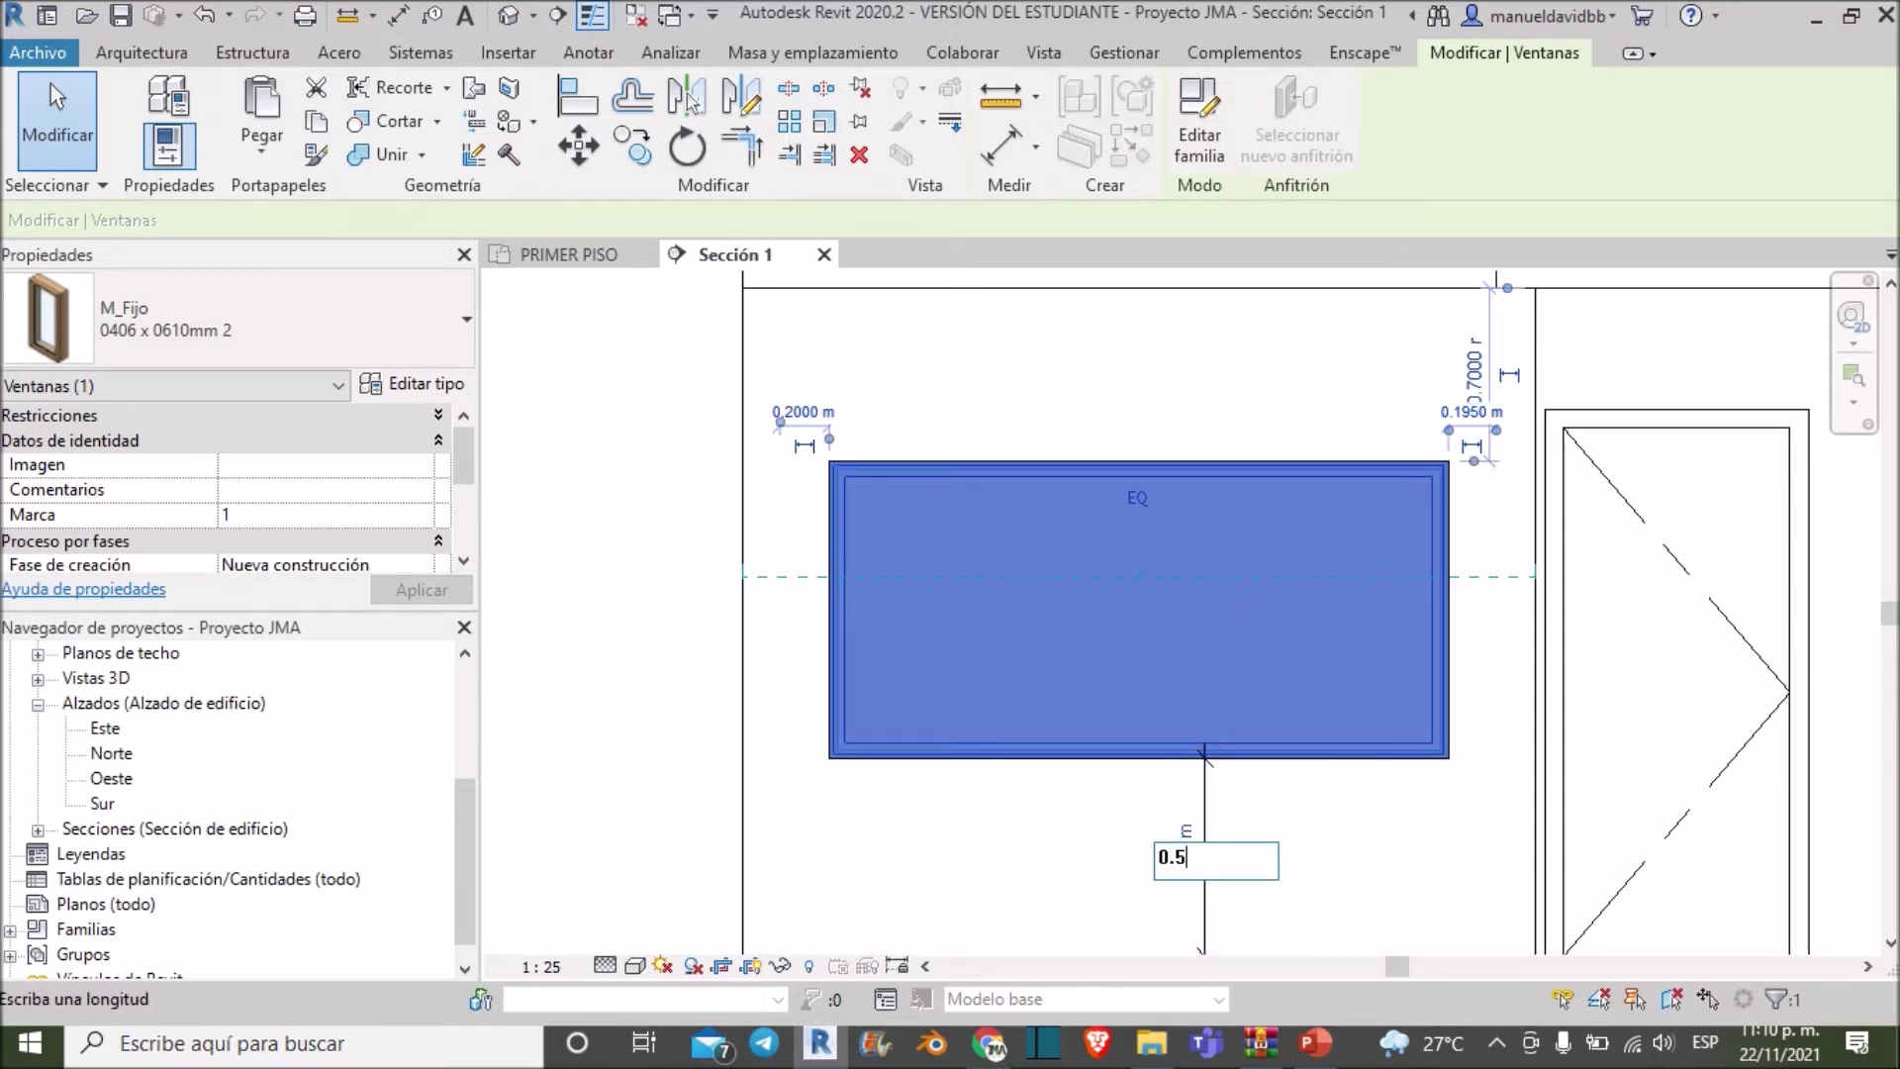
key("Return")
left_click(1329, 867)
scroll(1329, 867, "down", 3)
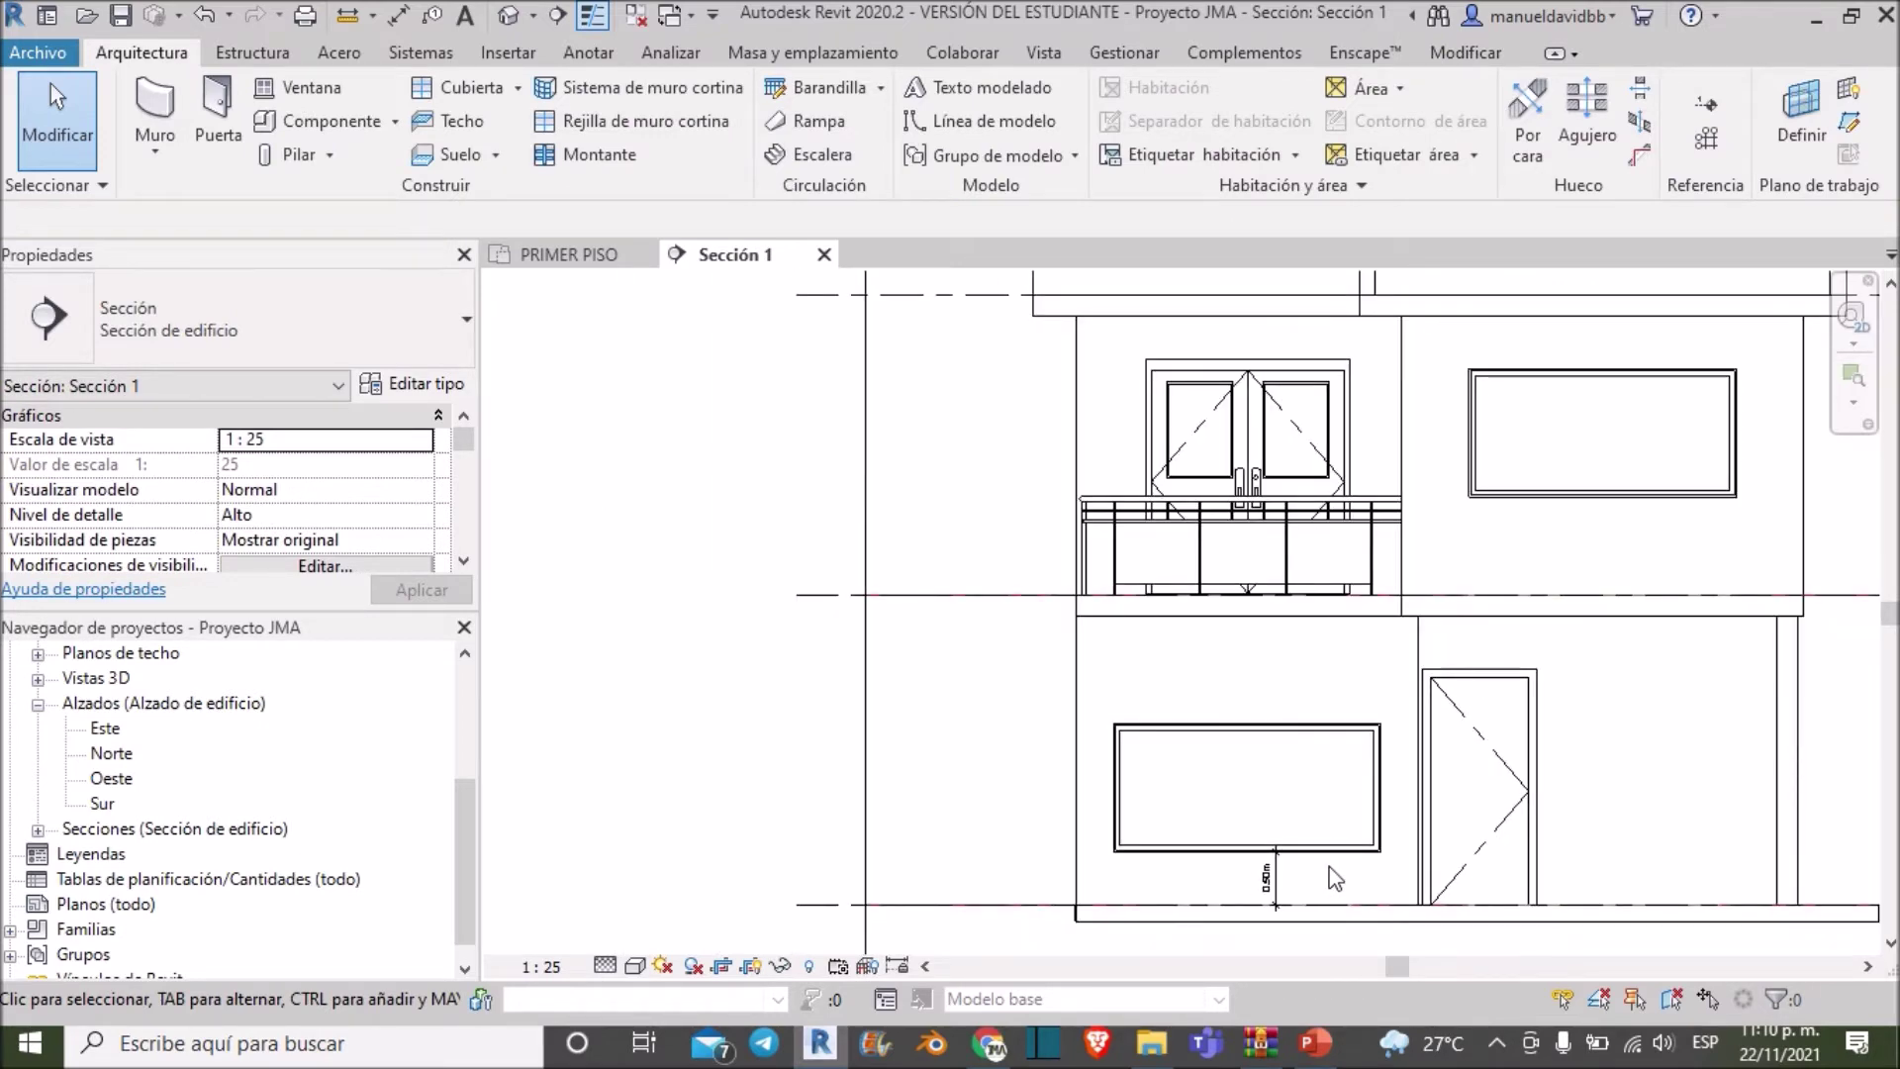
Delete the 0.50 m height dimension in Sección 1
scroll(1286, 890, "up", 3)
scroll(1278, 883, "up", 3)
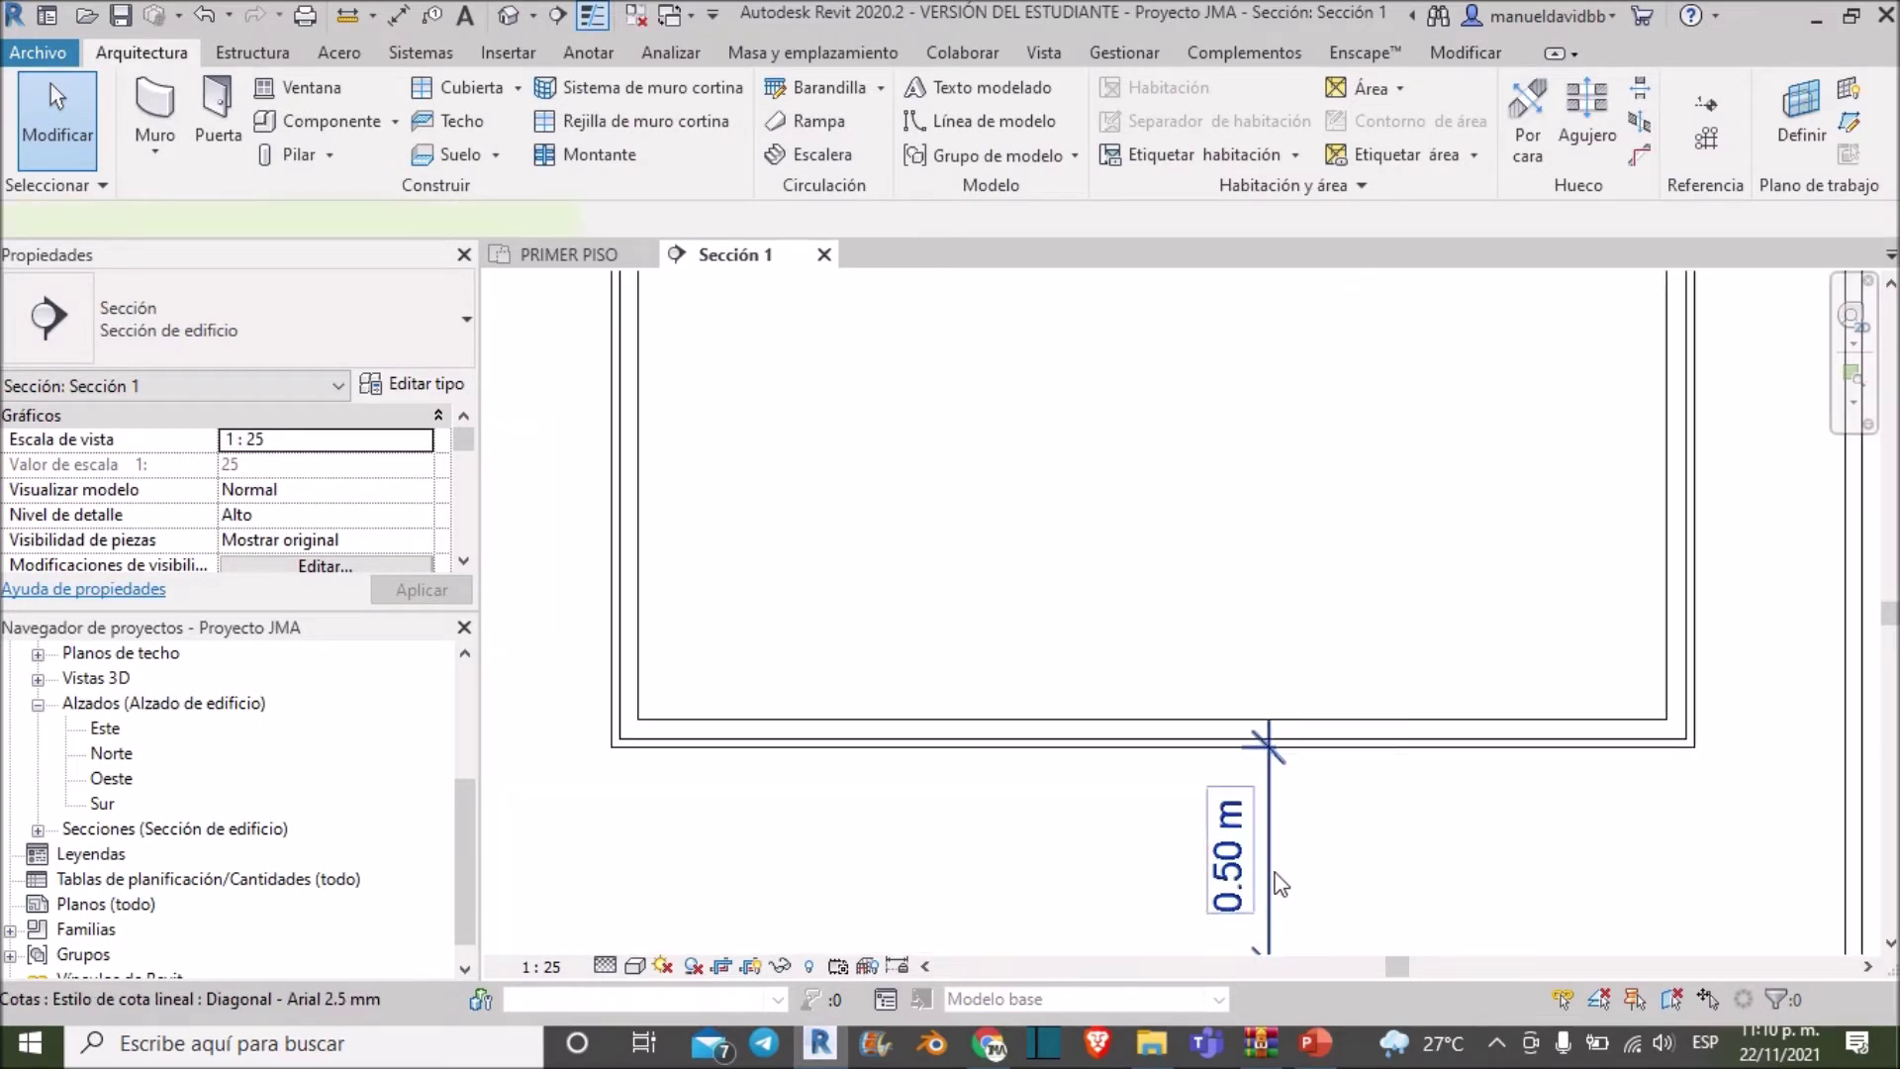
left_click(1270, 873)
left_click(859, 155)
scroll(1165, 466, "down", 3)
scroll(1326, 581, "down", 2)
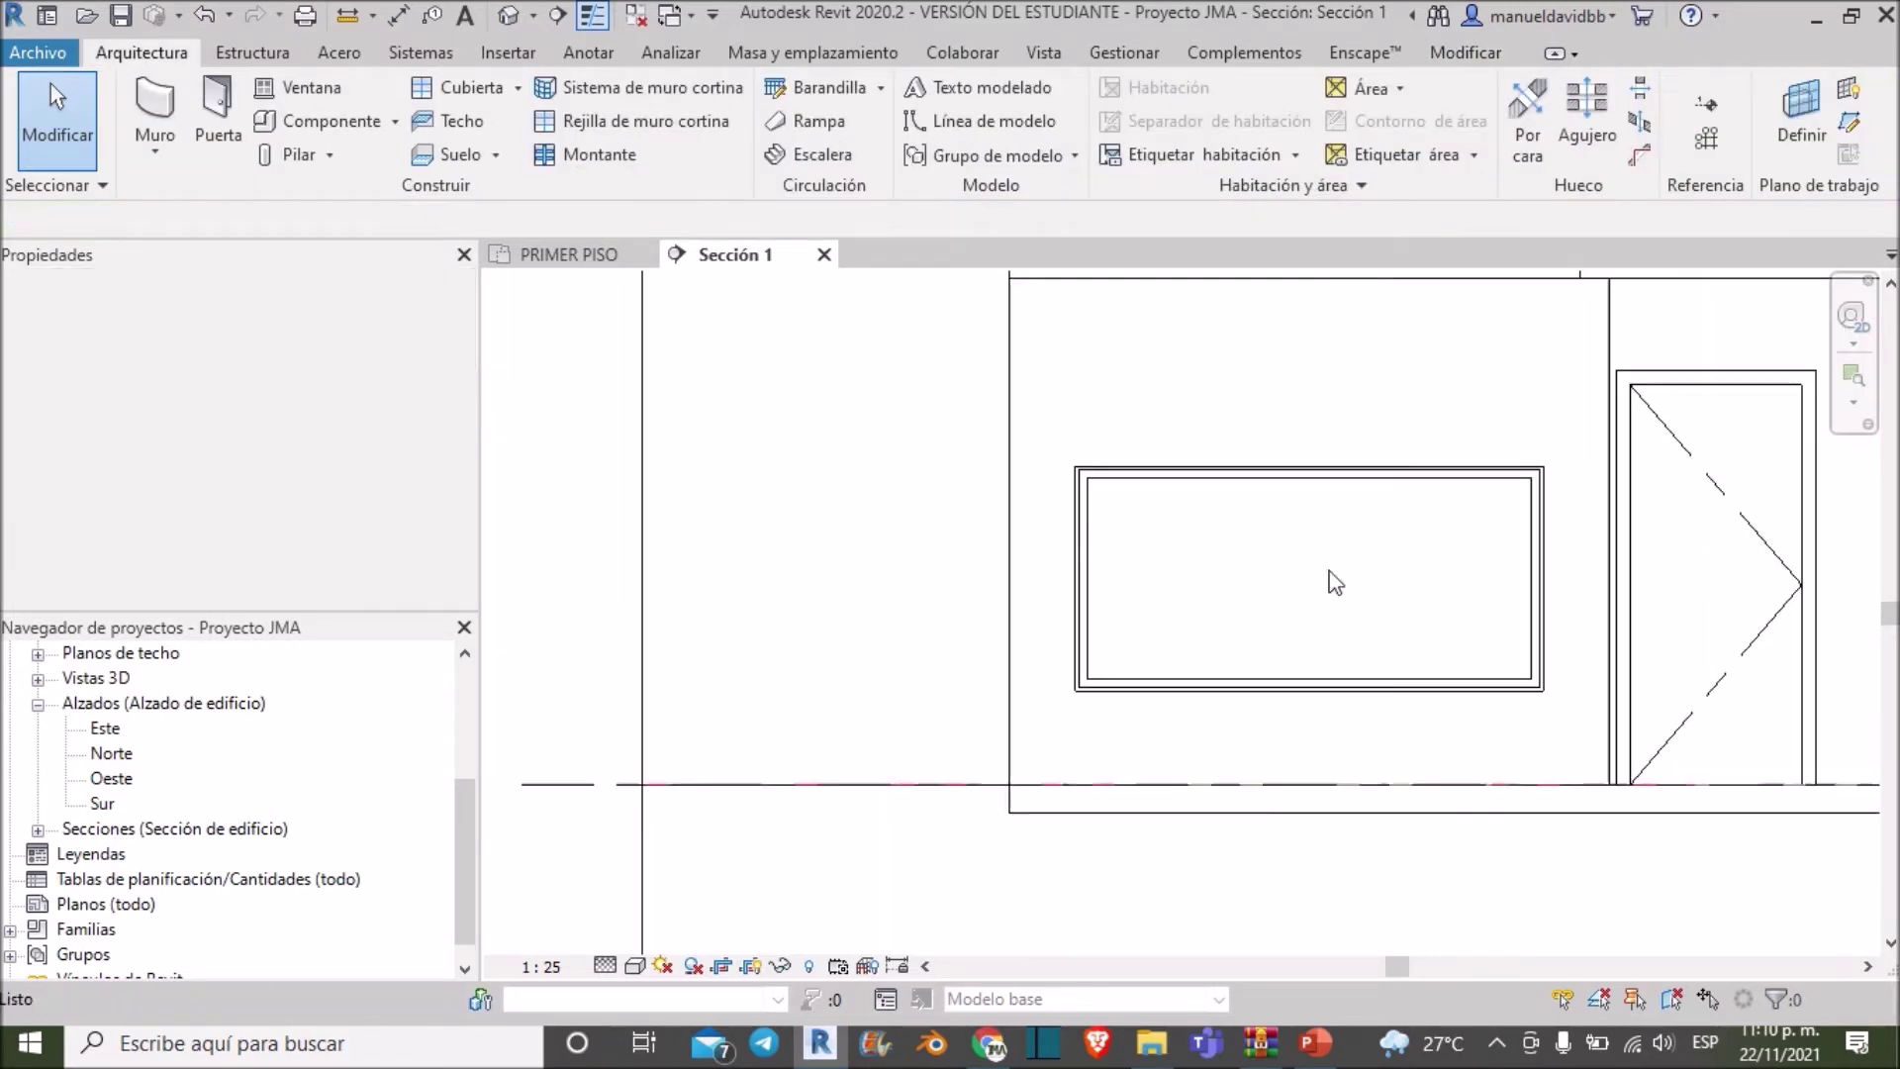
scroll(1327, 581, "down", 1)
Add an aligned 0.35 m dimension from the wall axis to the window's left edge
left_click(397, 16)
scroll(1036, 548, "up", 1)
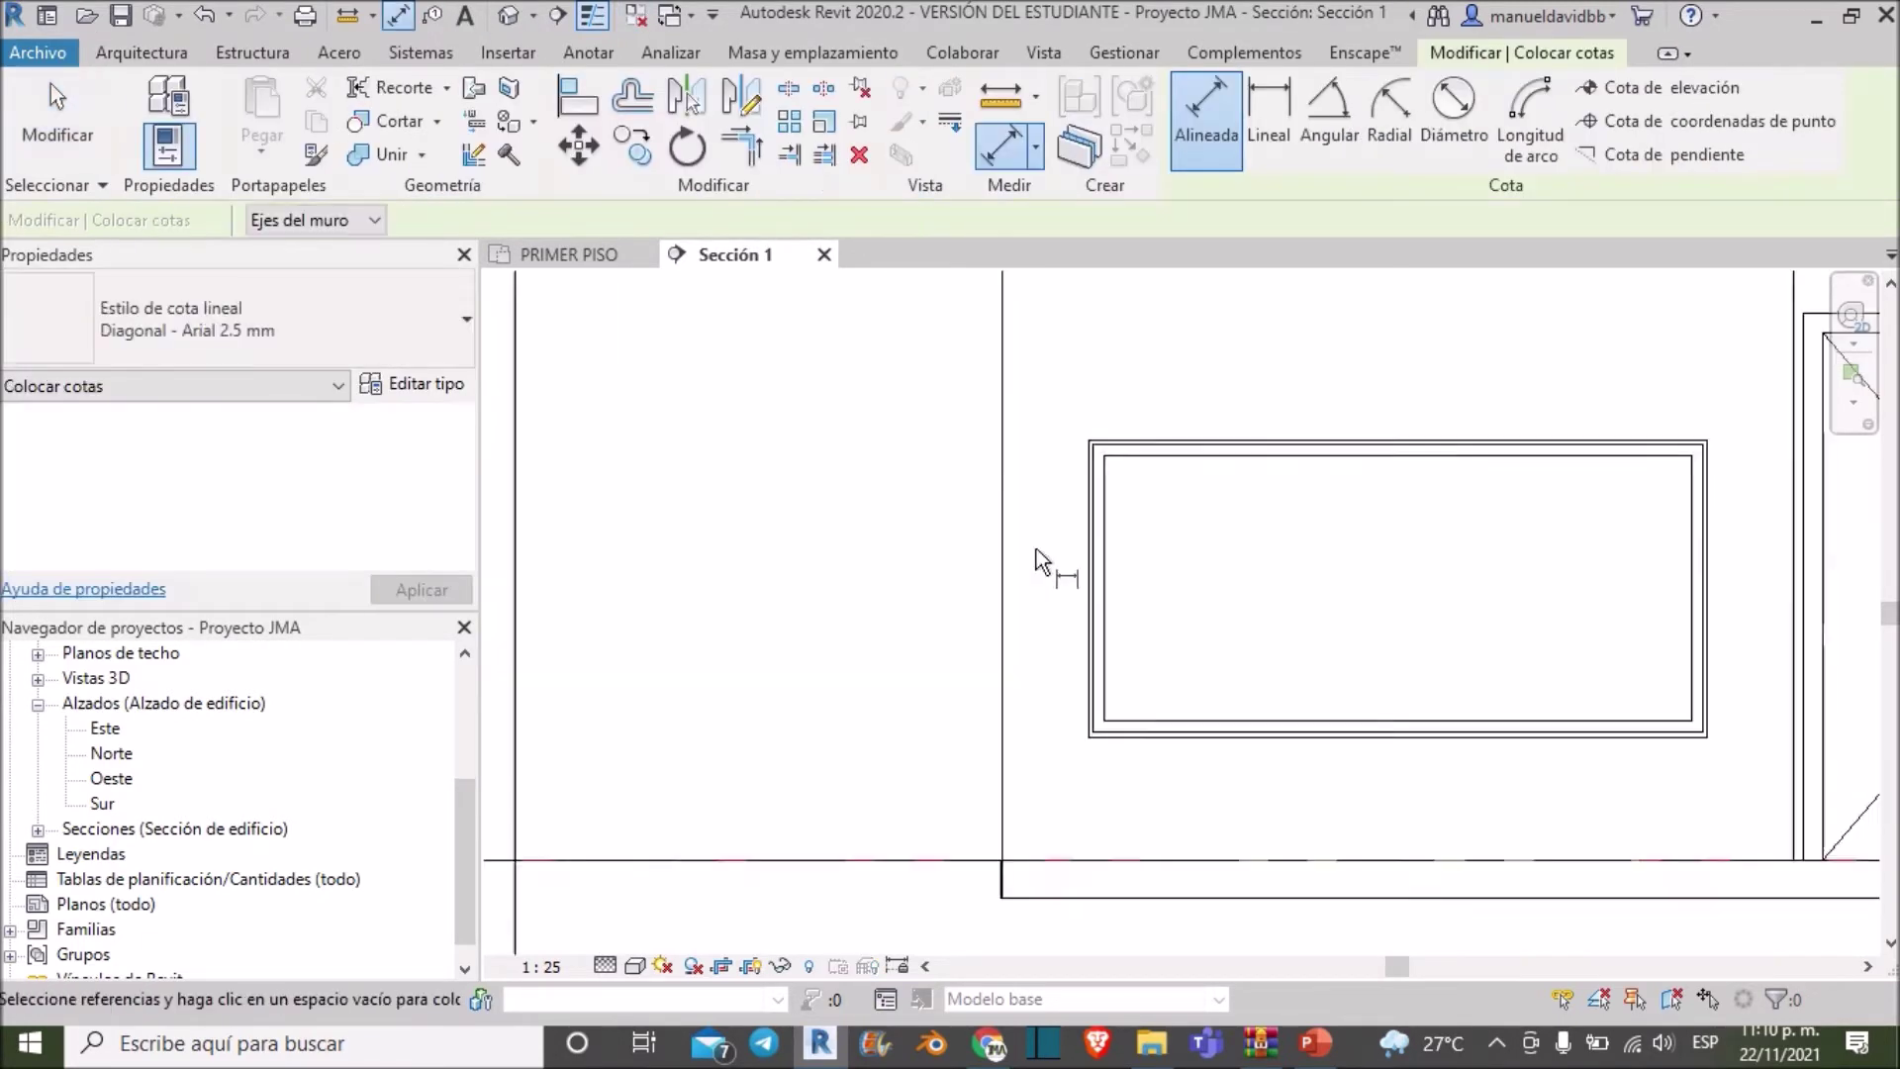
scroll(982, 534, "up", 2)
left_click(983, 535)
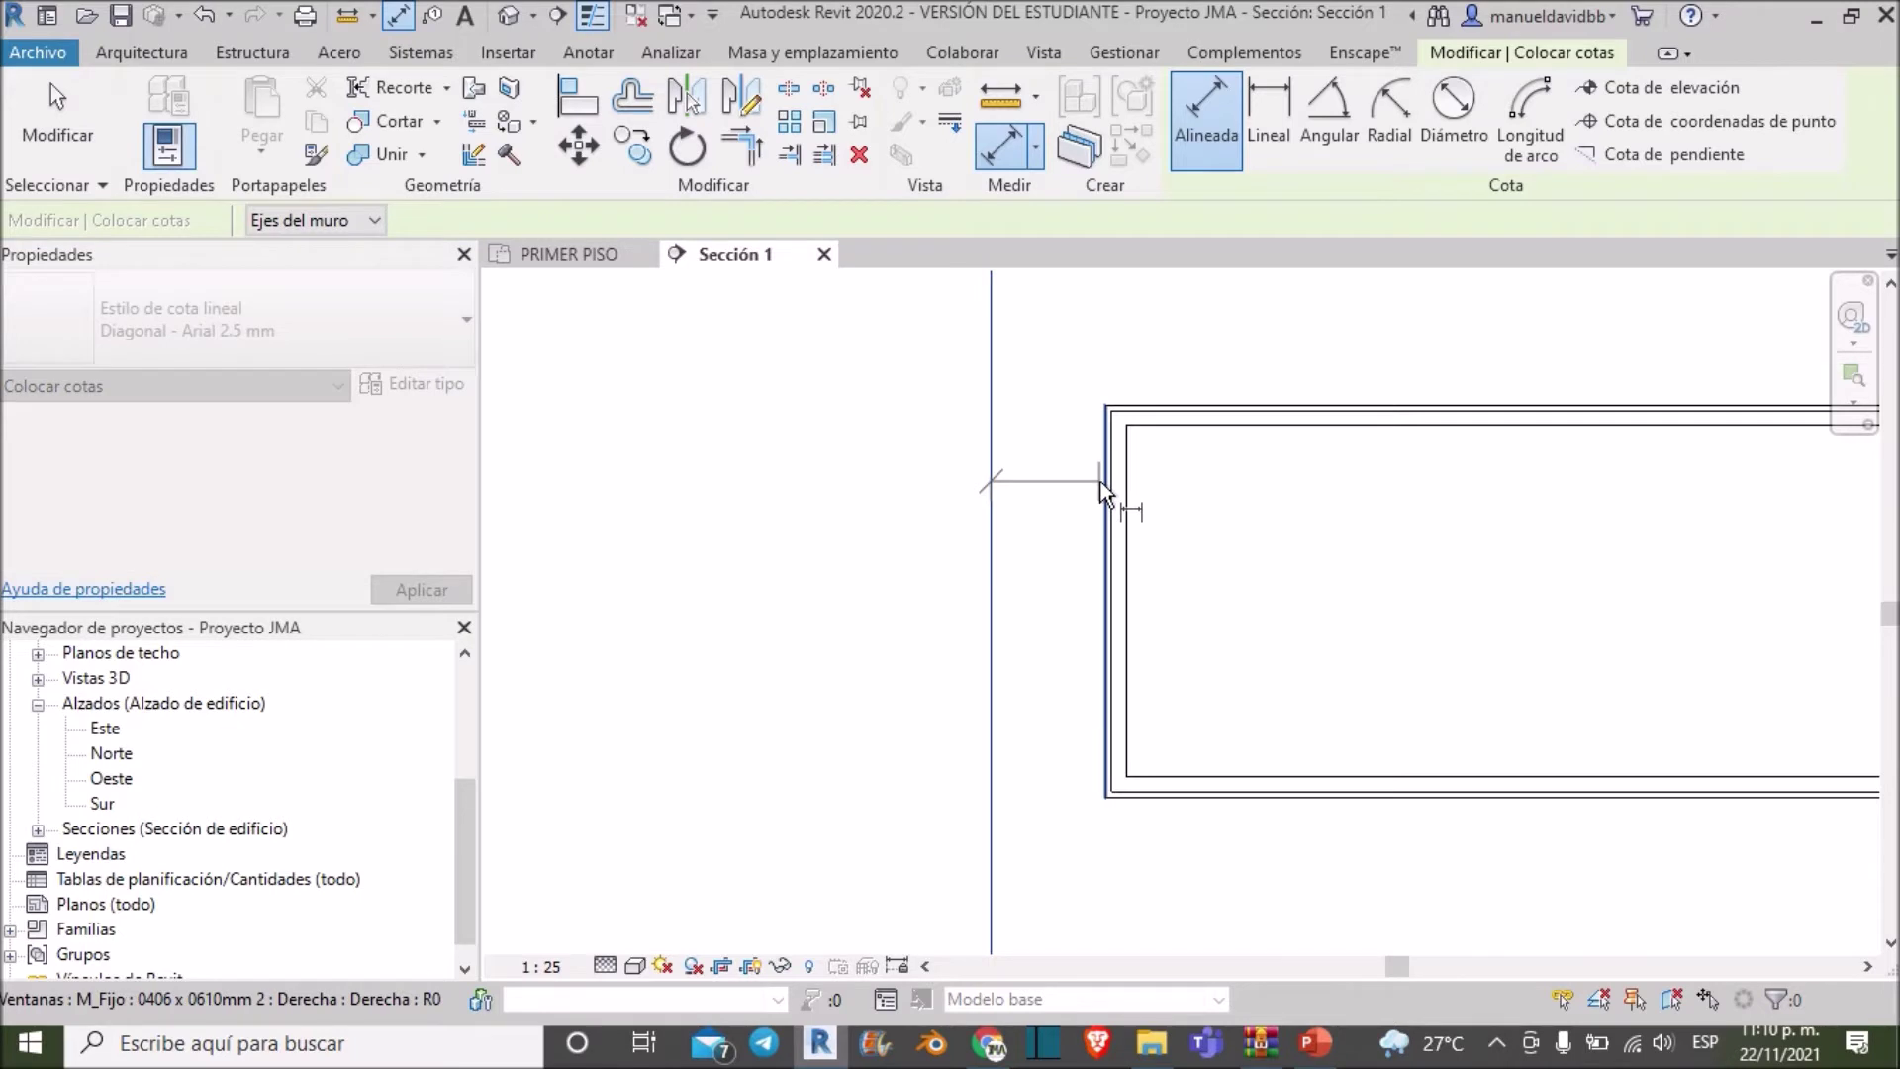
left_click(1106, 487)
middle_click_drag(1096, 340, 1097, 507)
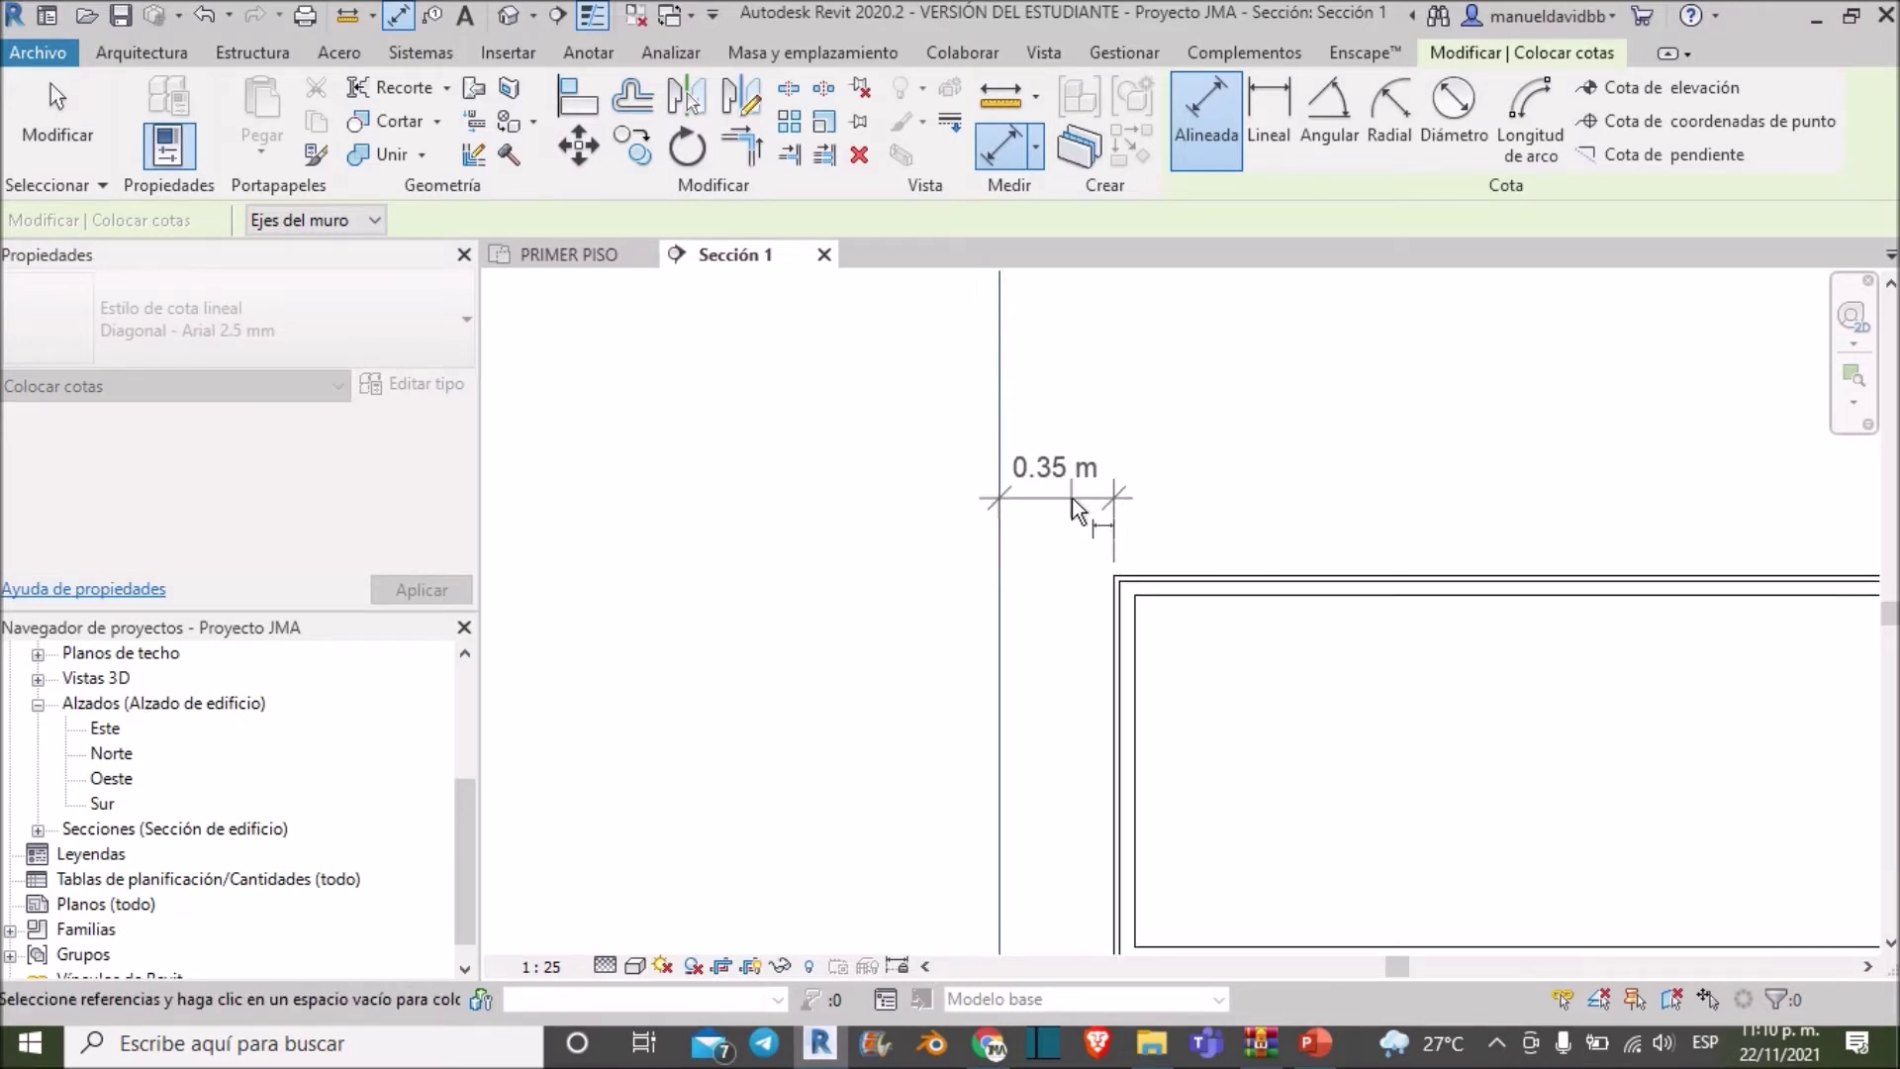
left_click(1072, 497)
scroll(1063, 499, "down", 3)
scroll(1072, 497, "up", 1)
scroll(1078, 490, "up", 3)
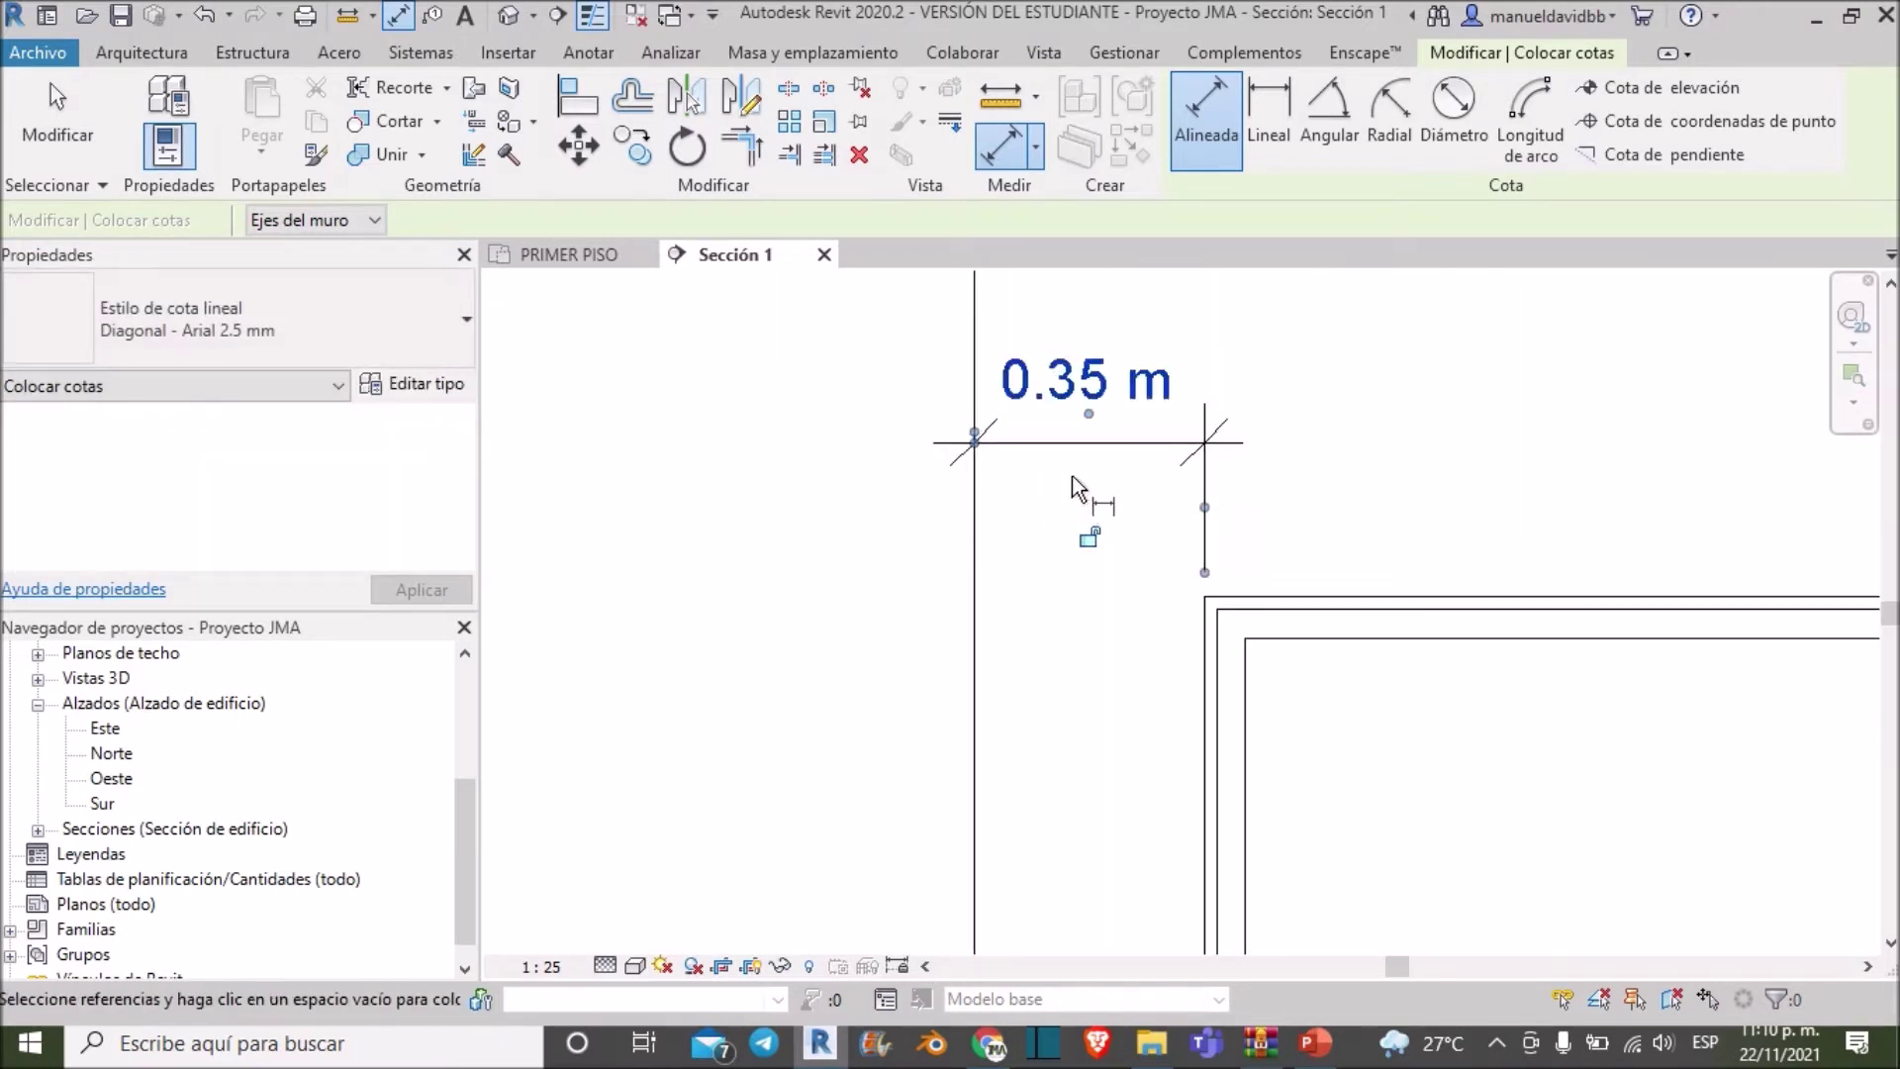
key("Escape")
key("Escape")
Pan around the window's corner and select the window
mouse_move(1143, 500)
middle_mouse_down()
mouse_move(1242, 613)
mouse_move(1045, 653)
middle_mouse_up()
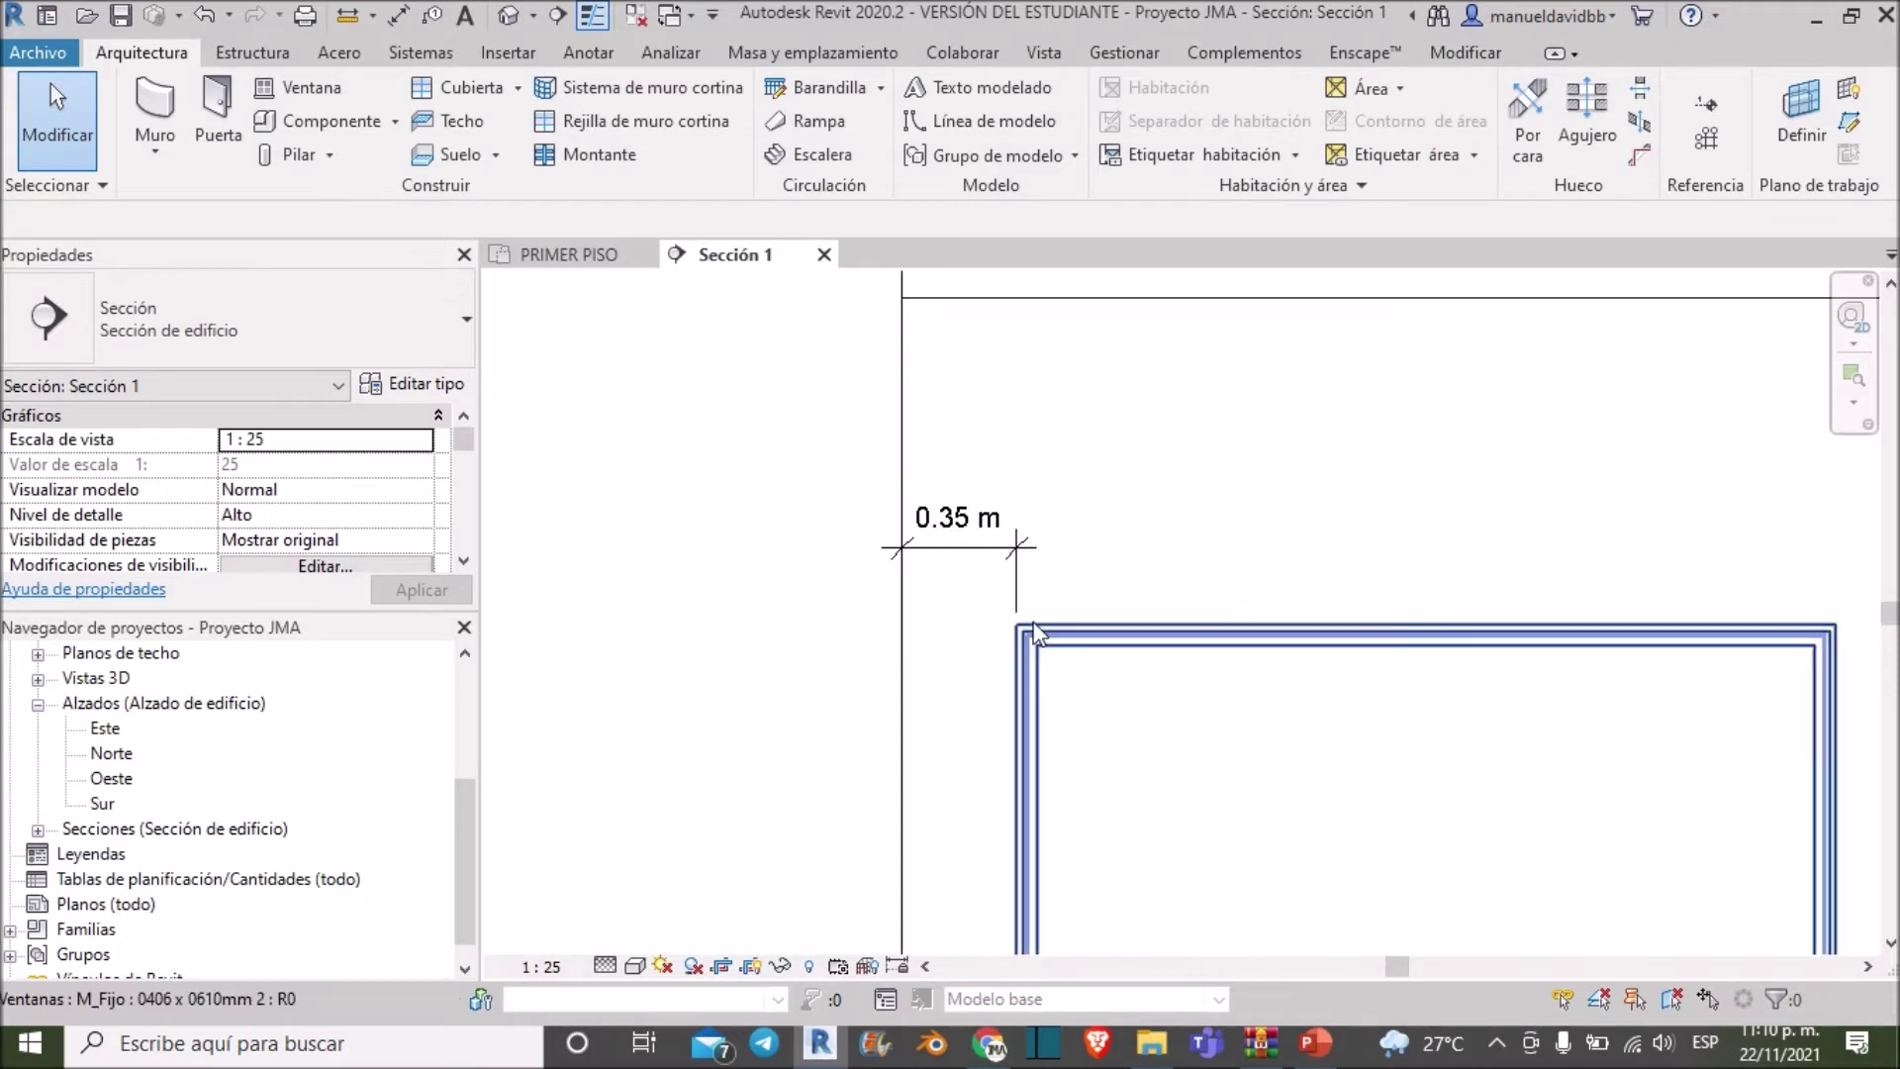
scroll(1039, 633, "down", 2)
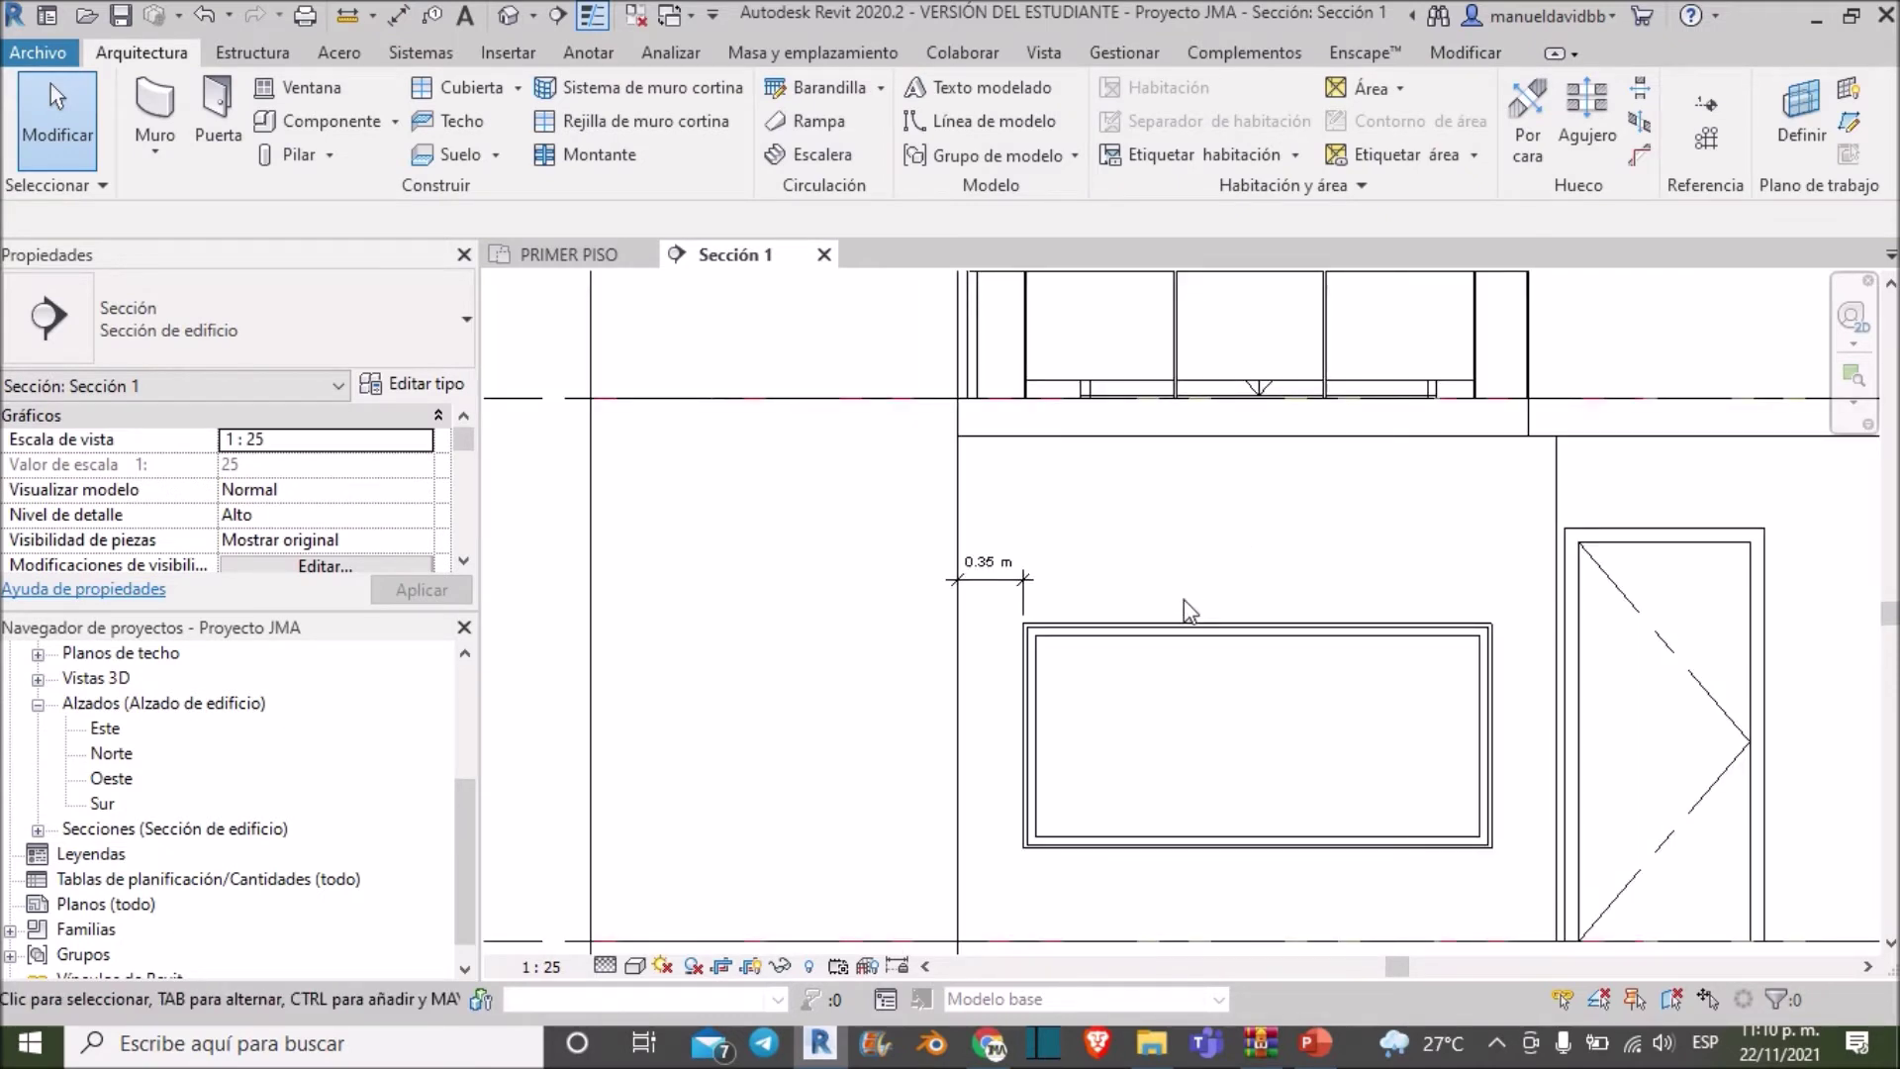
scroll(1111, 628, "up", 2)
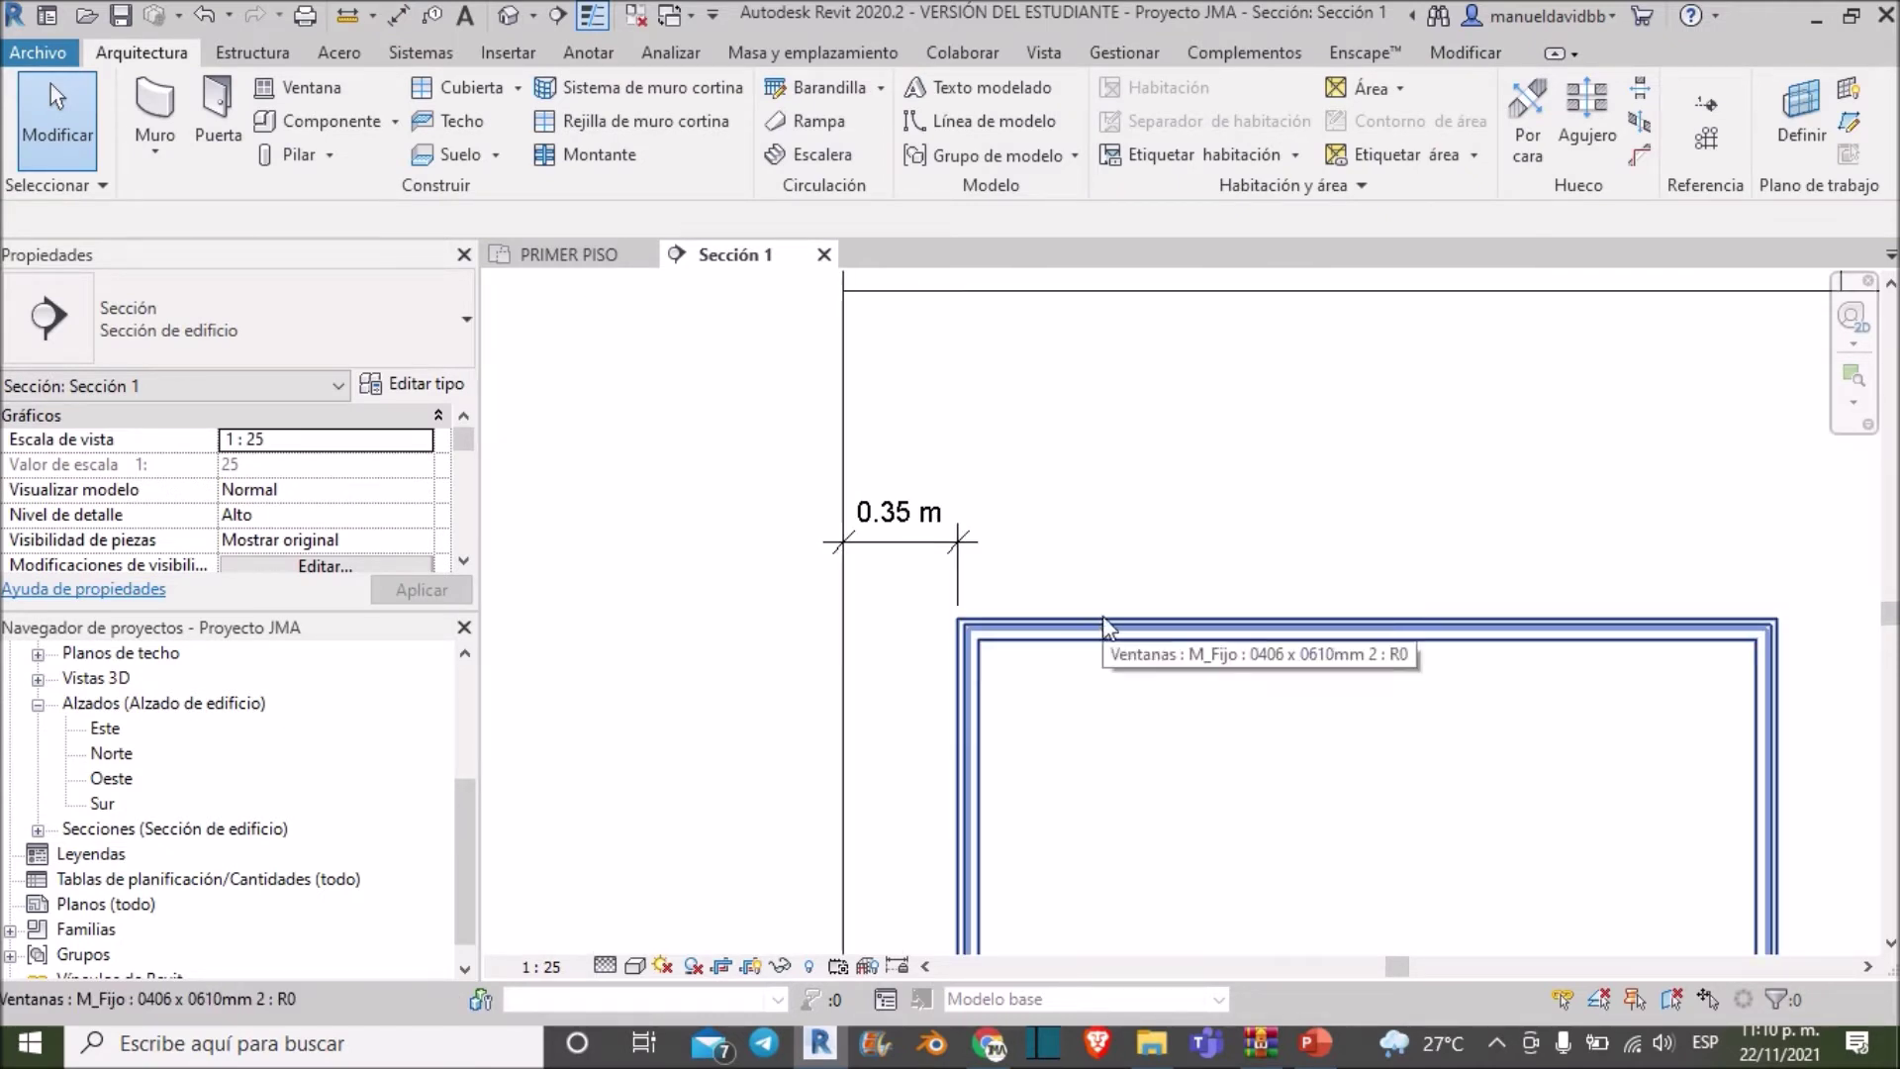
left_click(1103, 640)
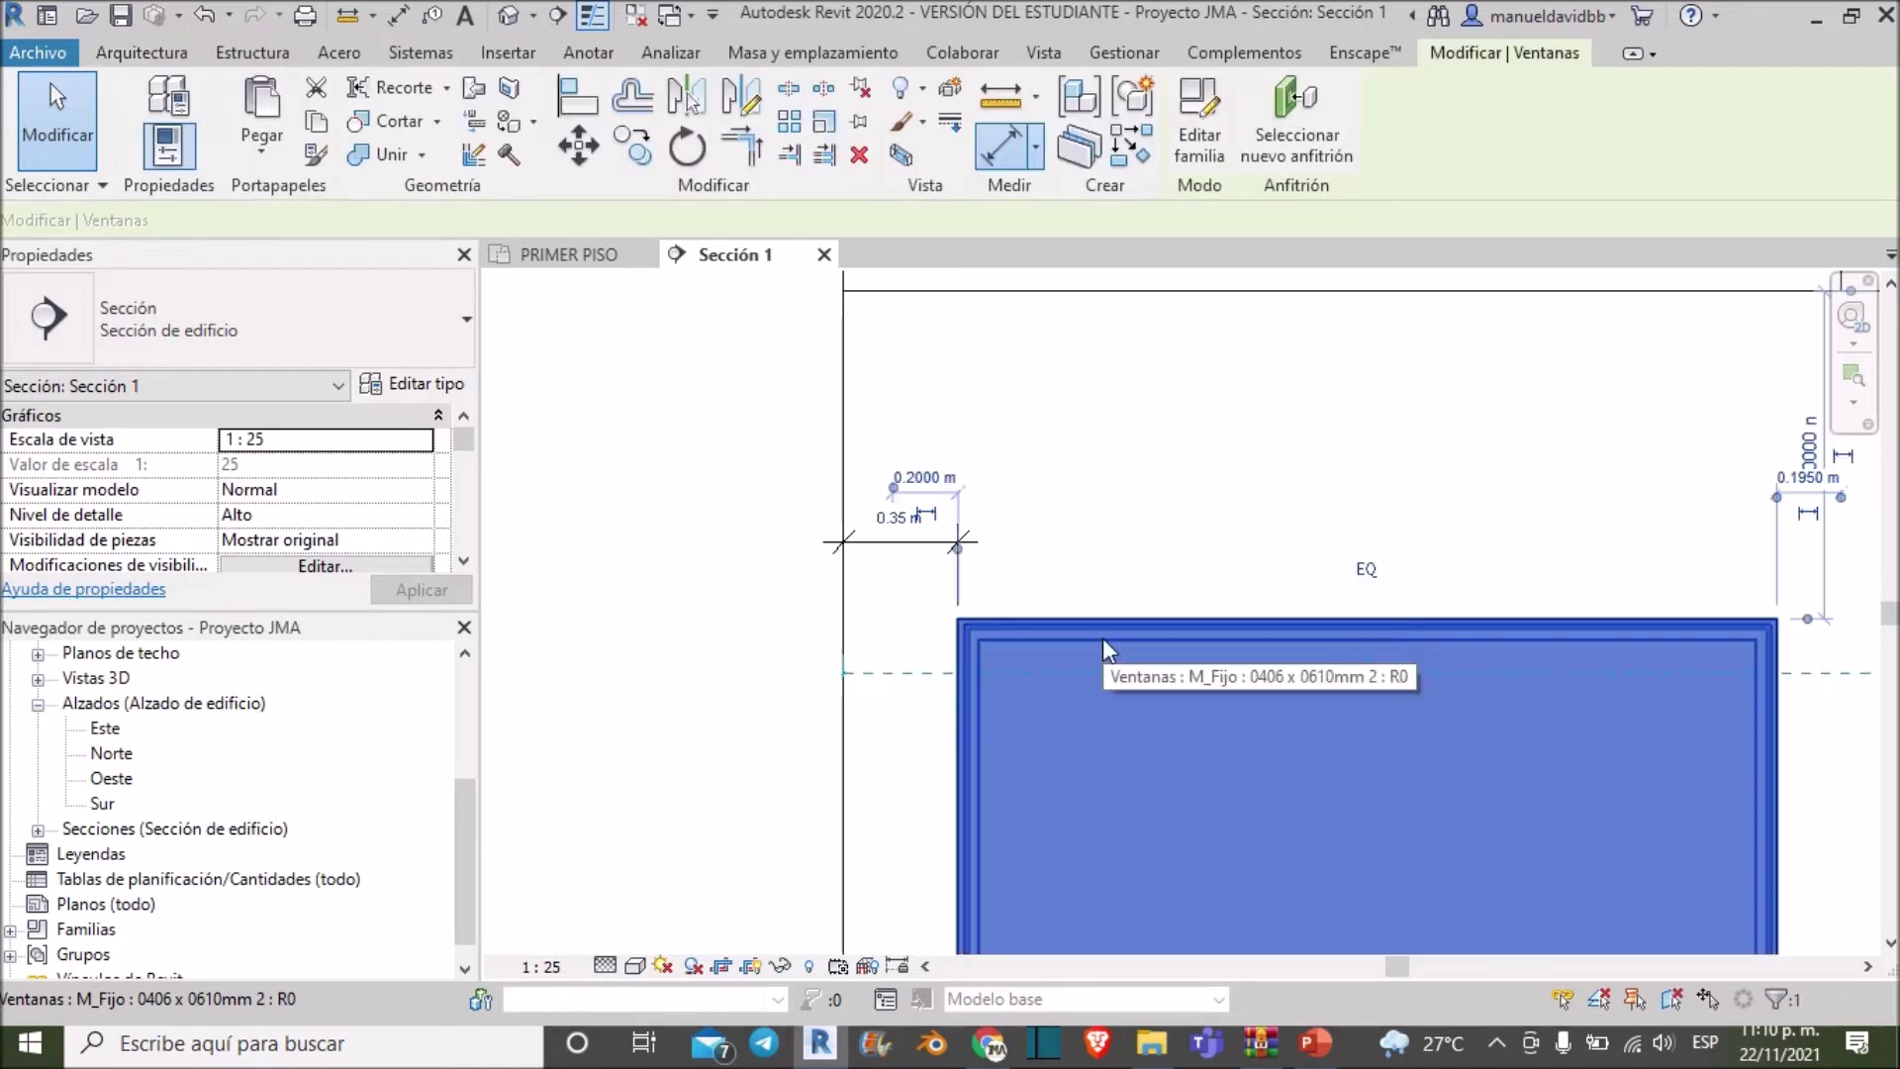
Try changing the 0.35 m wall-to-window distance to 0.50, cancelling the constraint error
scroll(870, 518, "up", 3)
scroll(871, 518, "up", 2)
left_click(909, 489)
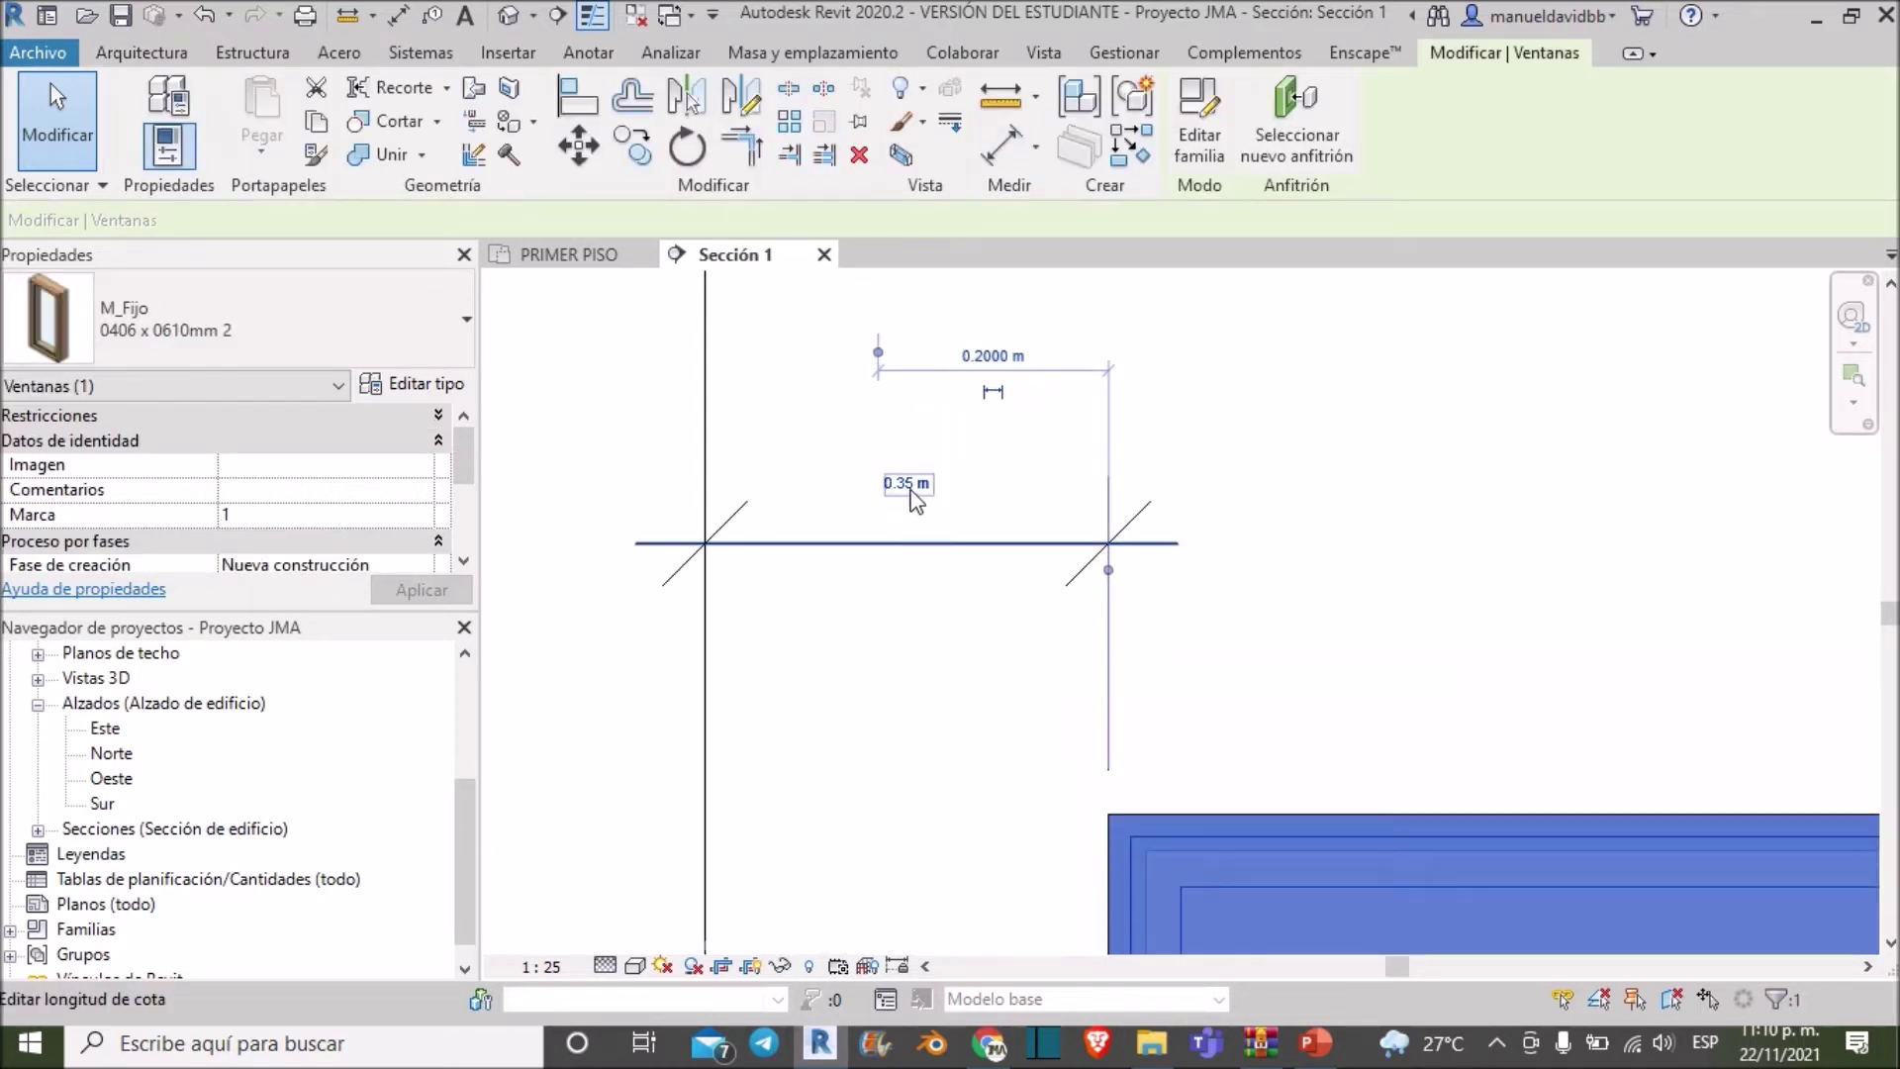
left_click(908, 485)
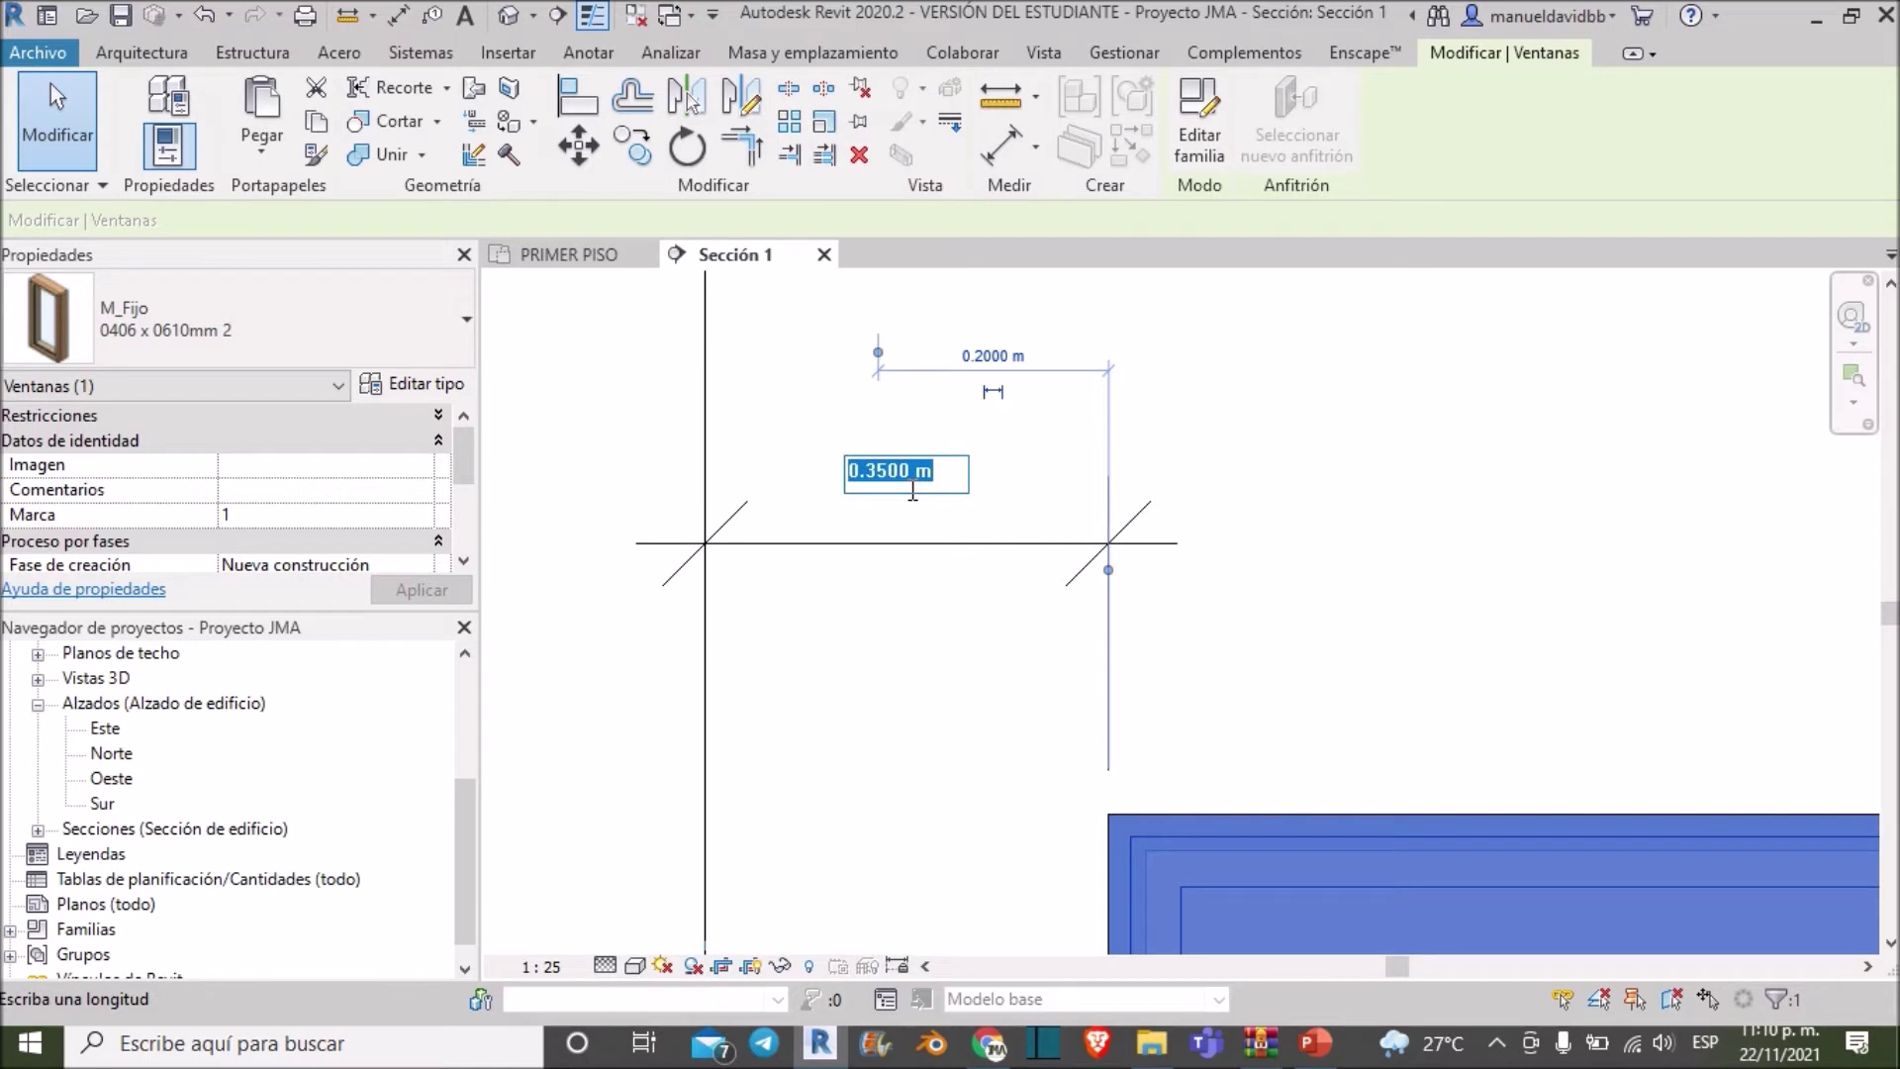
type("0.5")
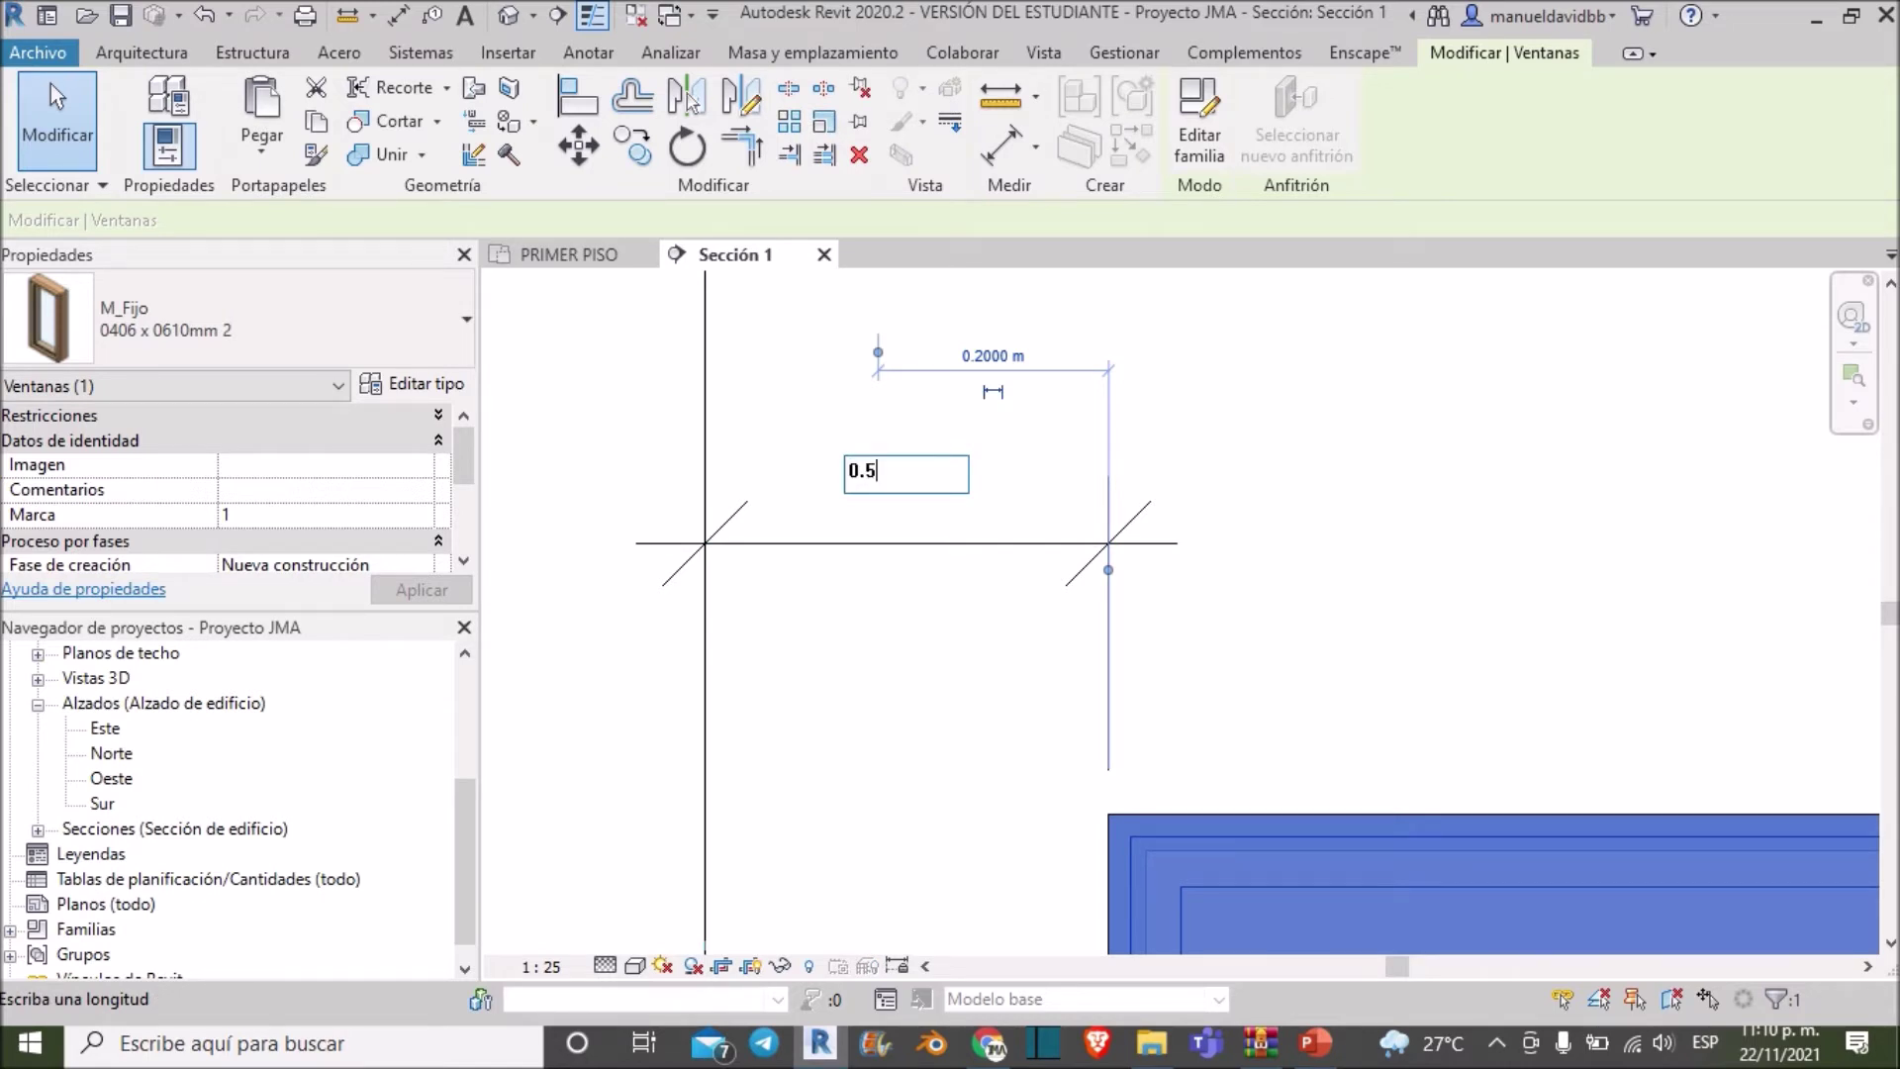
type("0")
key("Return")
scroll(1132, 518, "down", 3)
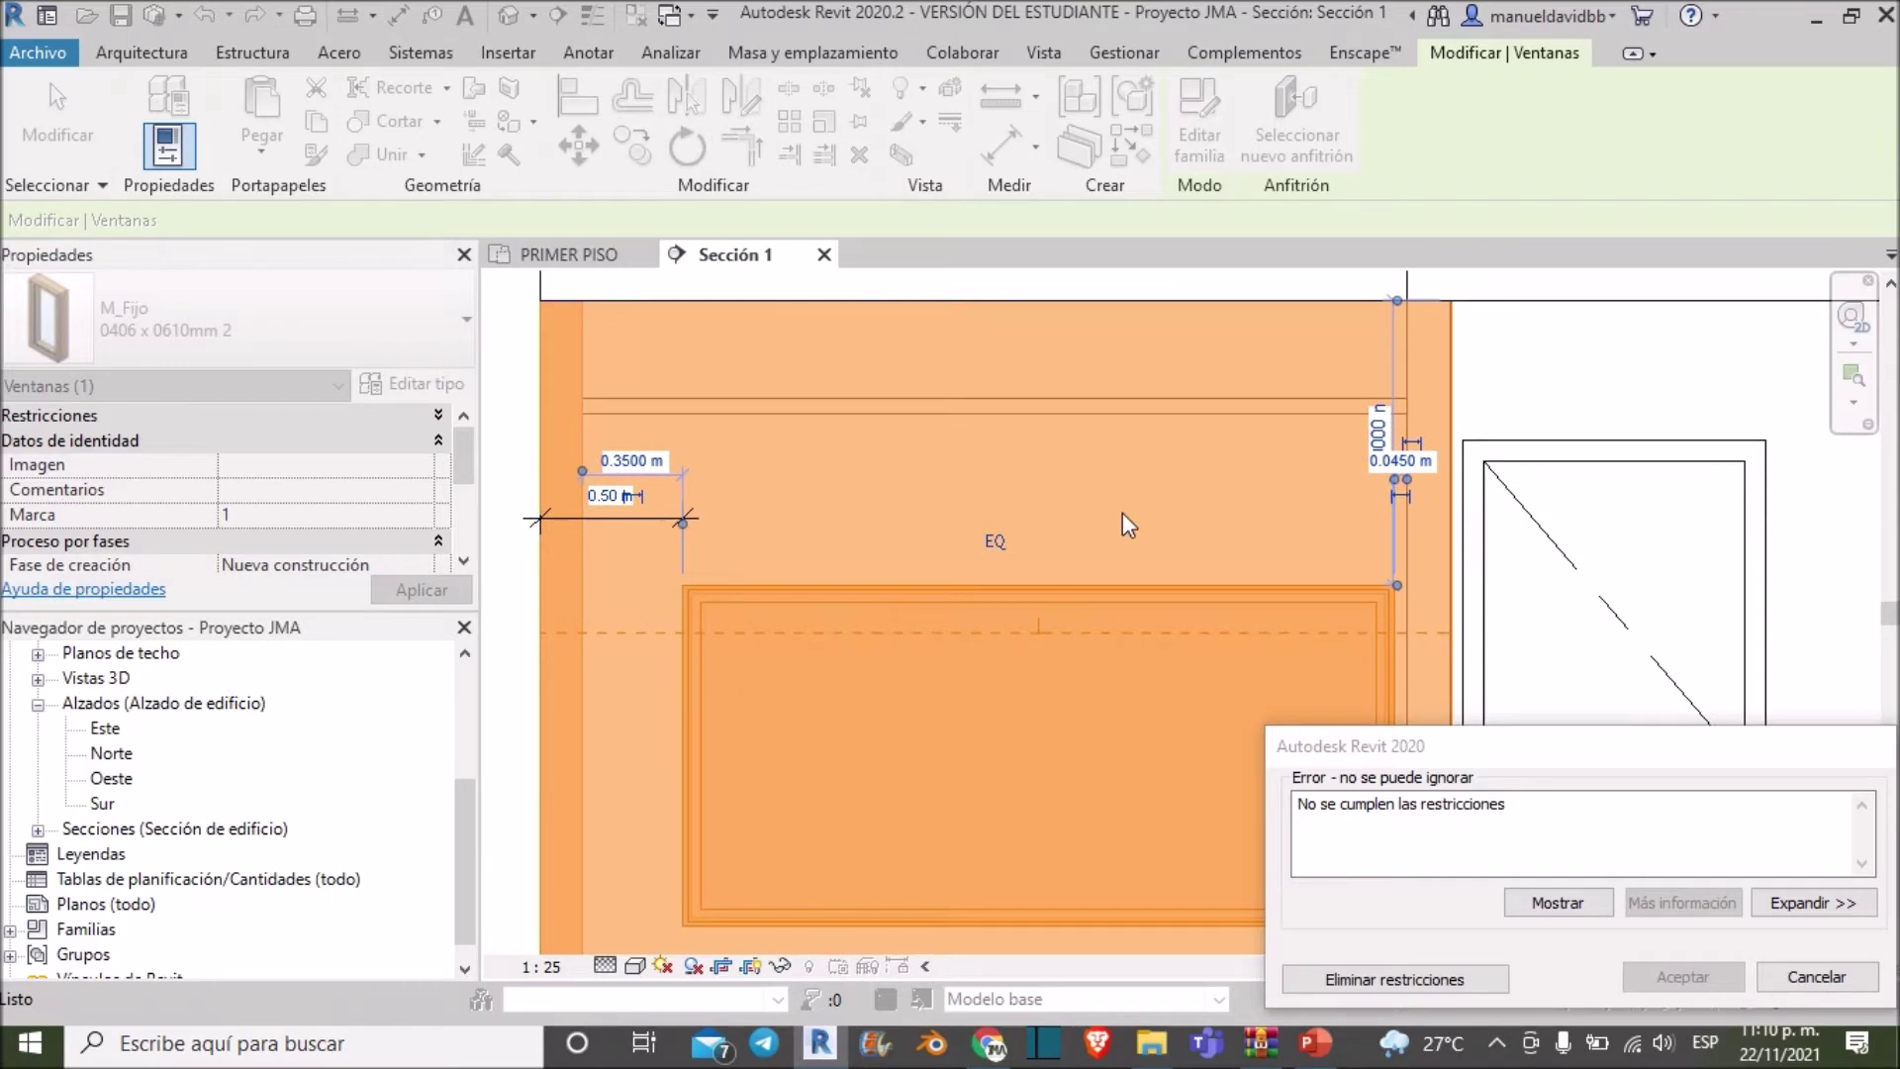
left_click(1773, 980)
Delete the 0.35 m dimension beside the window
left_click(1010, 473)
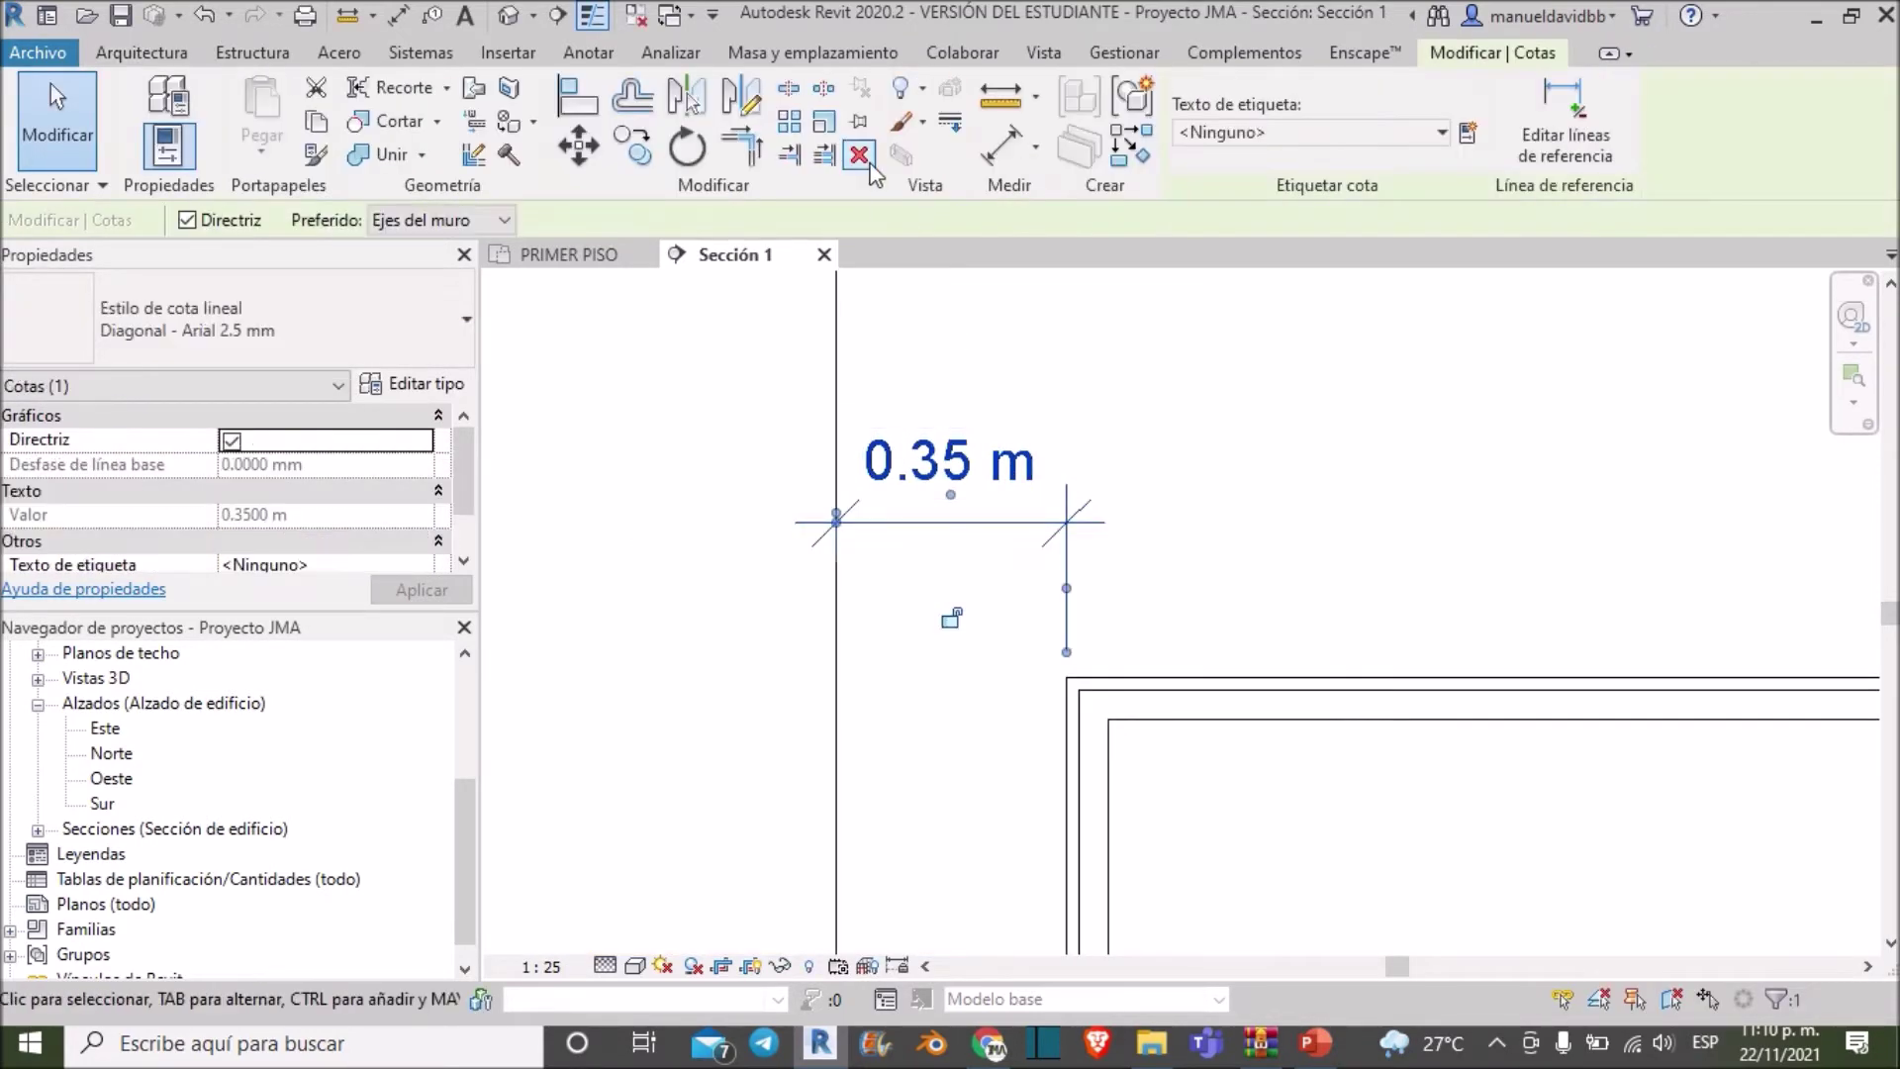
key("Delete")
middle_click_drag(1425, 649, 957, 595)
scroll(957, 596, "down", 5)
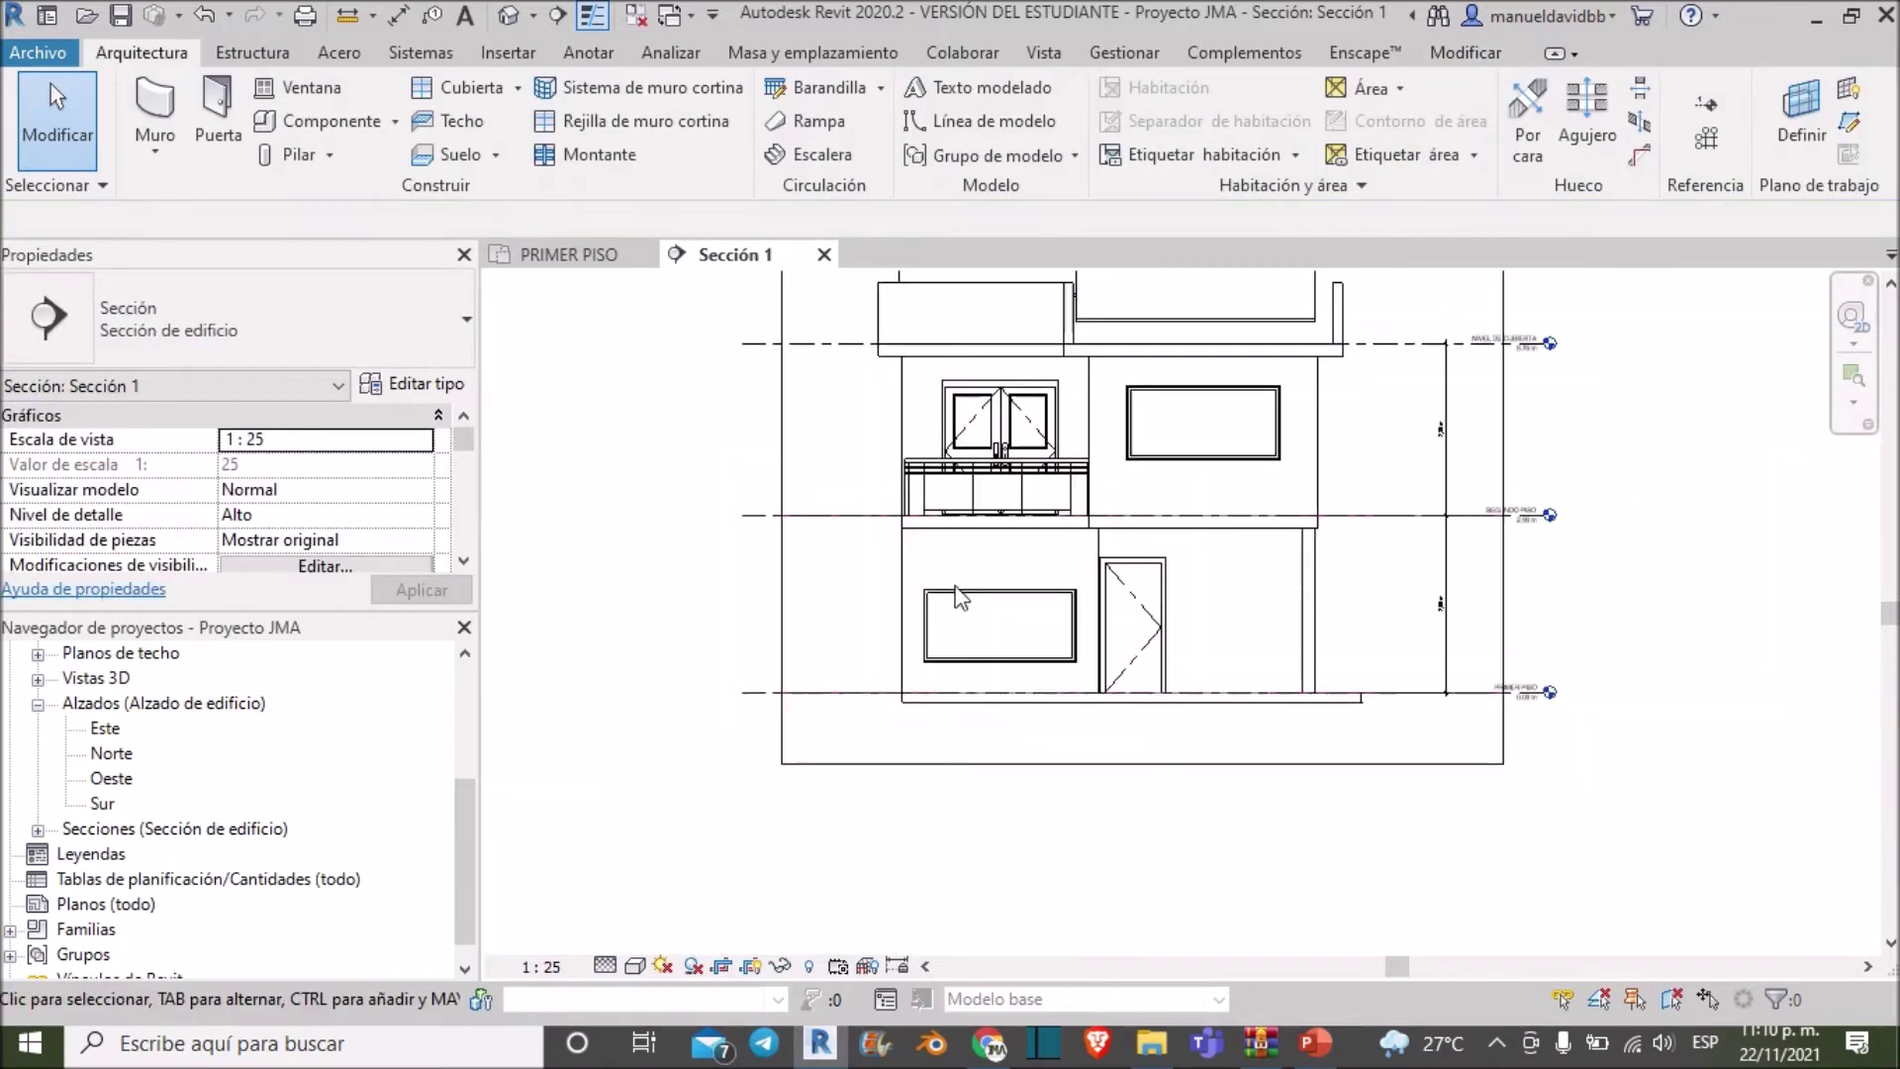
Pan the section, select and deselect its crop region, then open the Archivo menu
middle_click_drag(1023, 586, 907, 619)
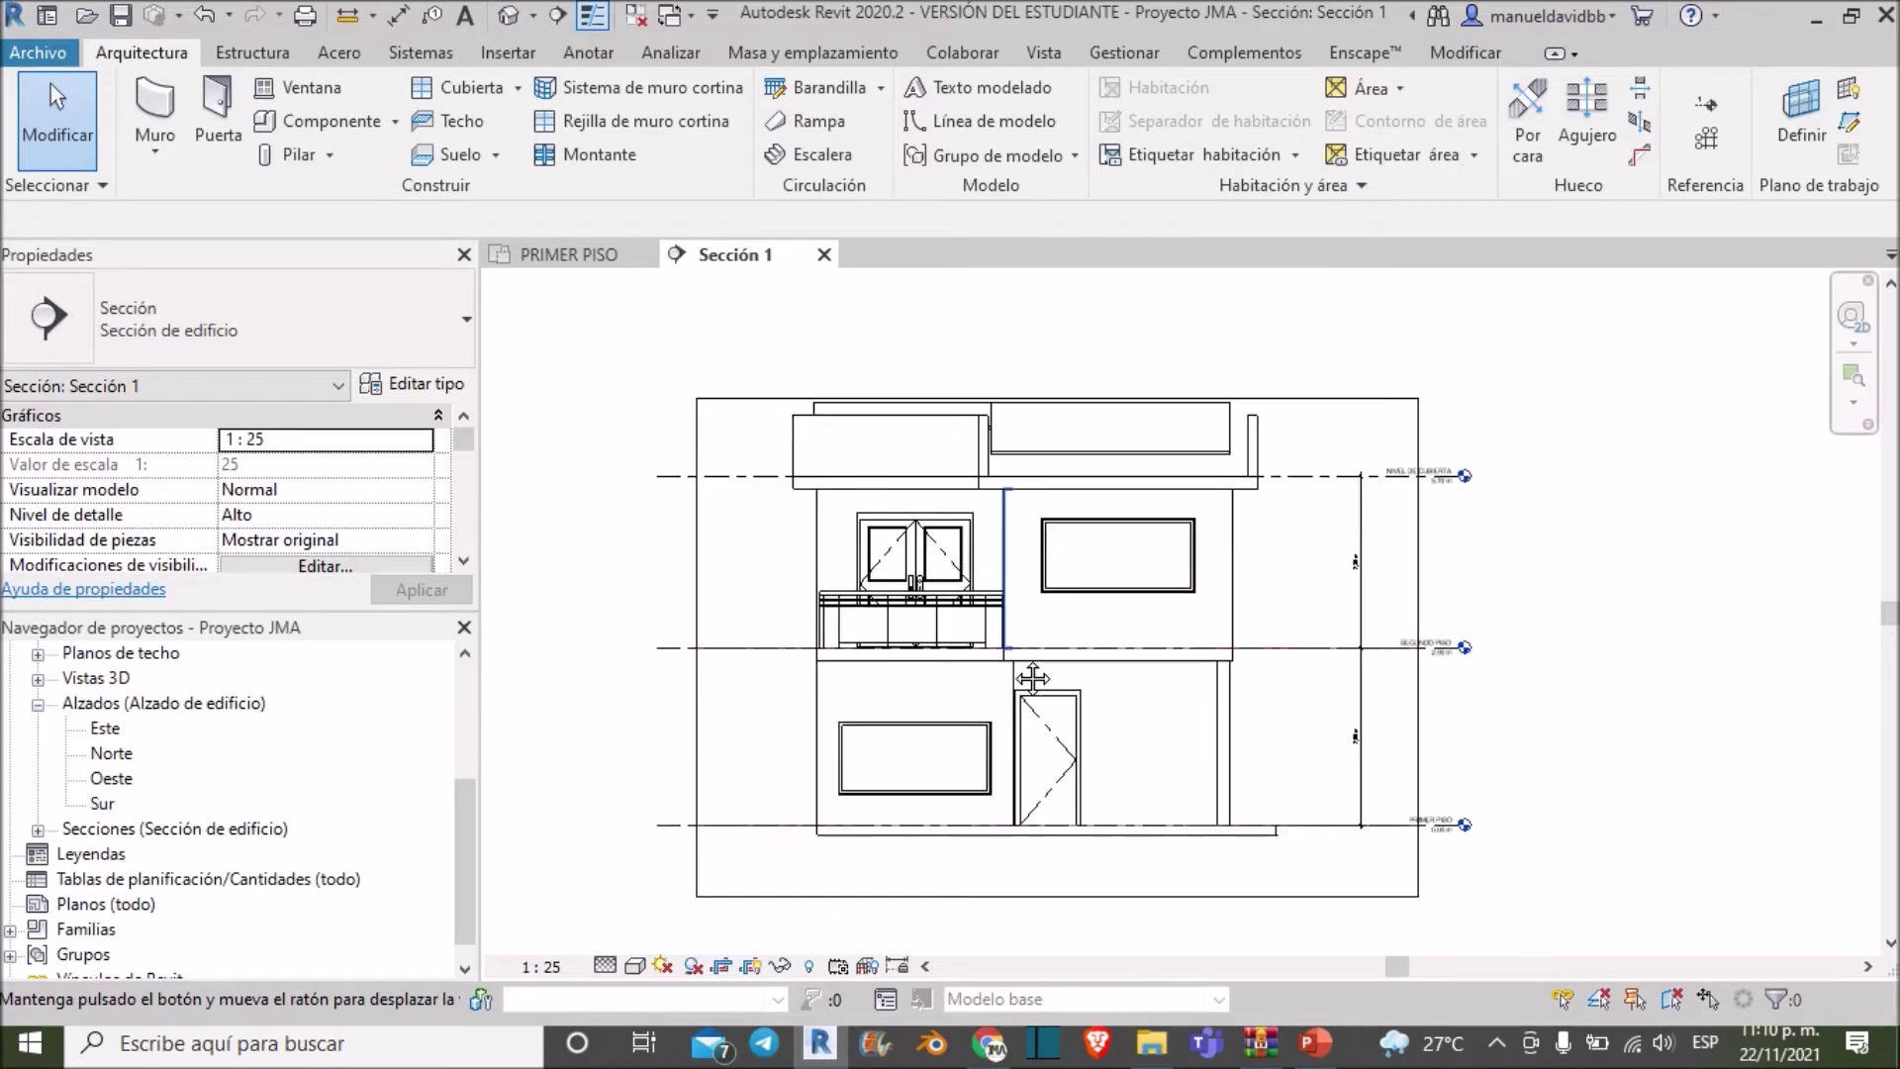
middle_click_drag(1270, 311, 1321, 497)
left_click(1321, 497)
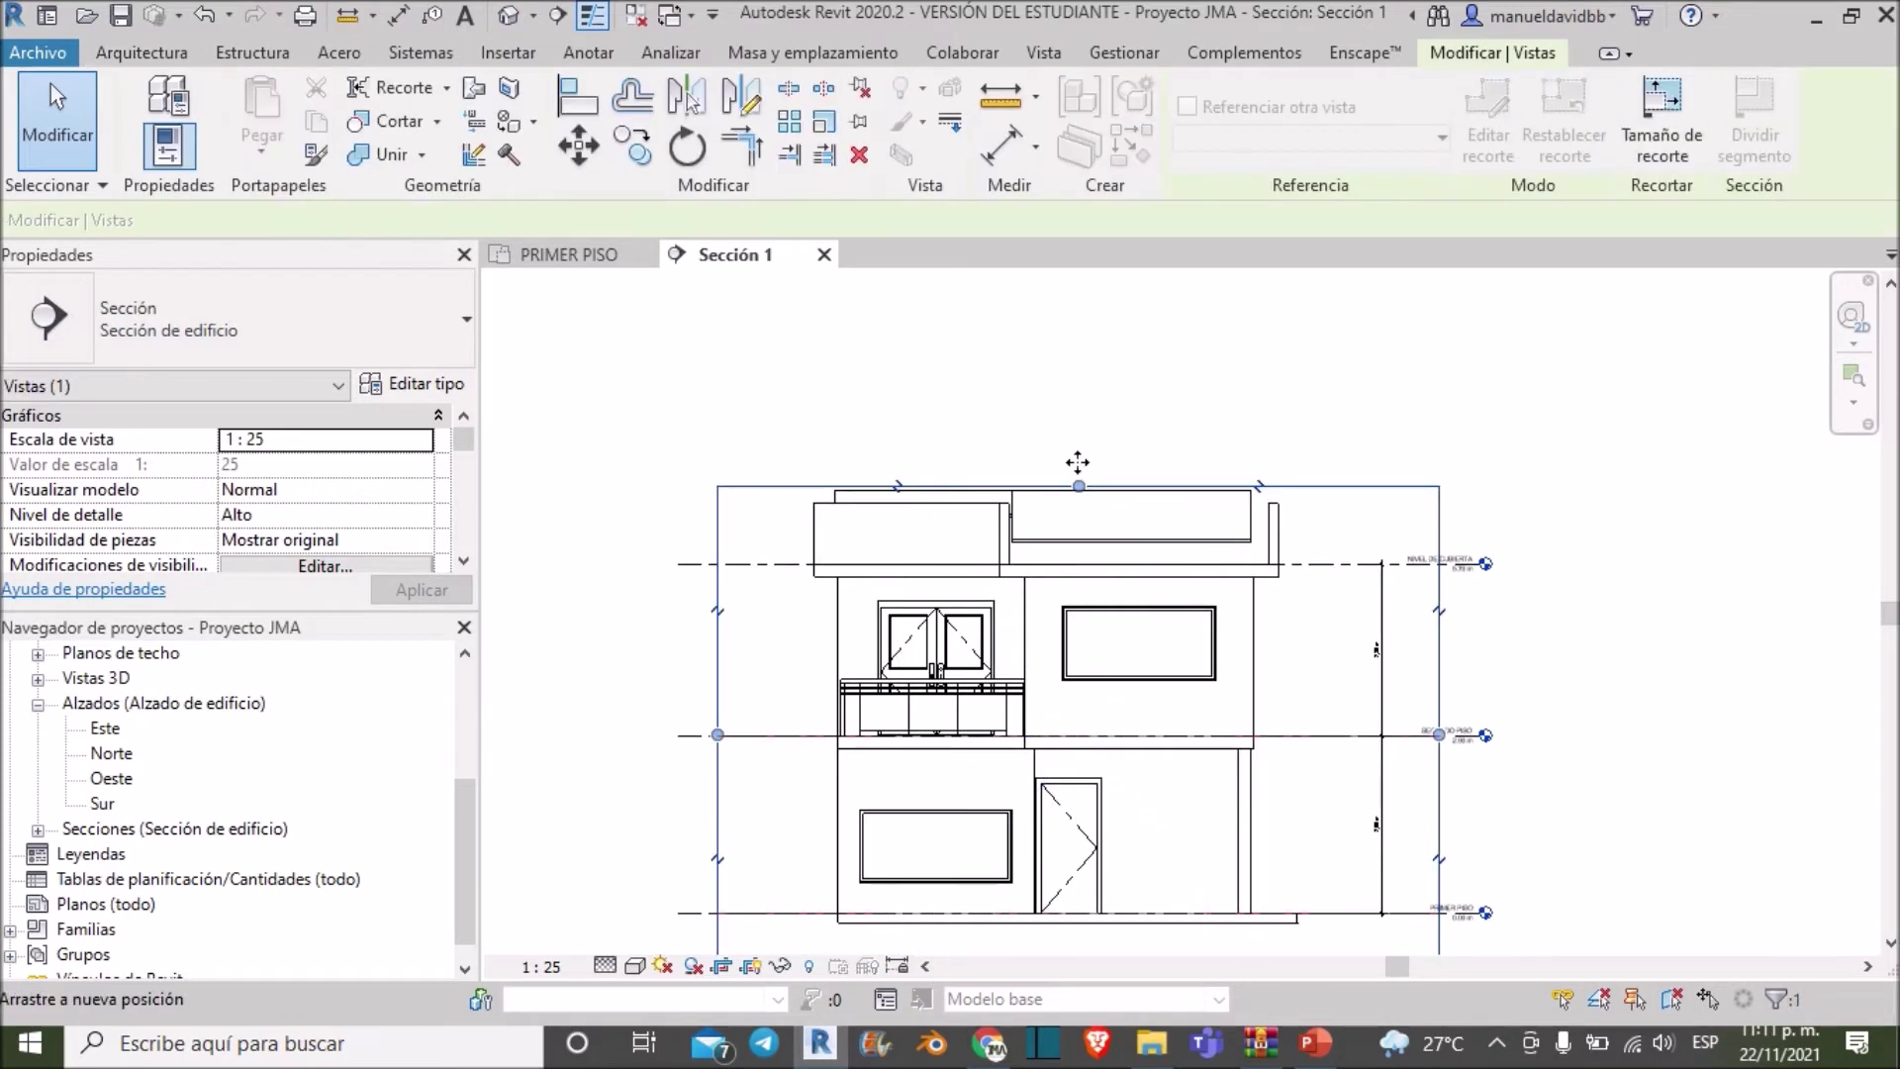
left_click(1740, 648)
middle_click_drag(1692, 678, 1662, 654)
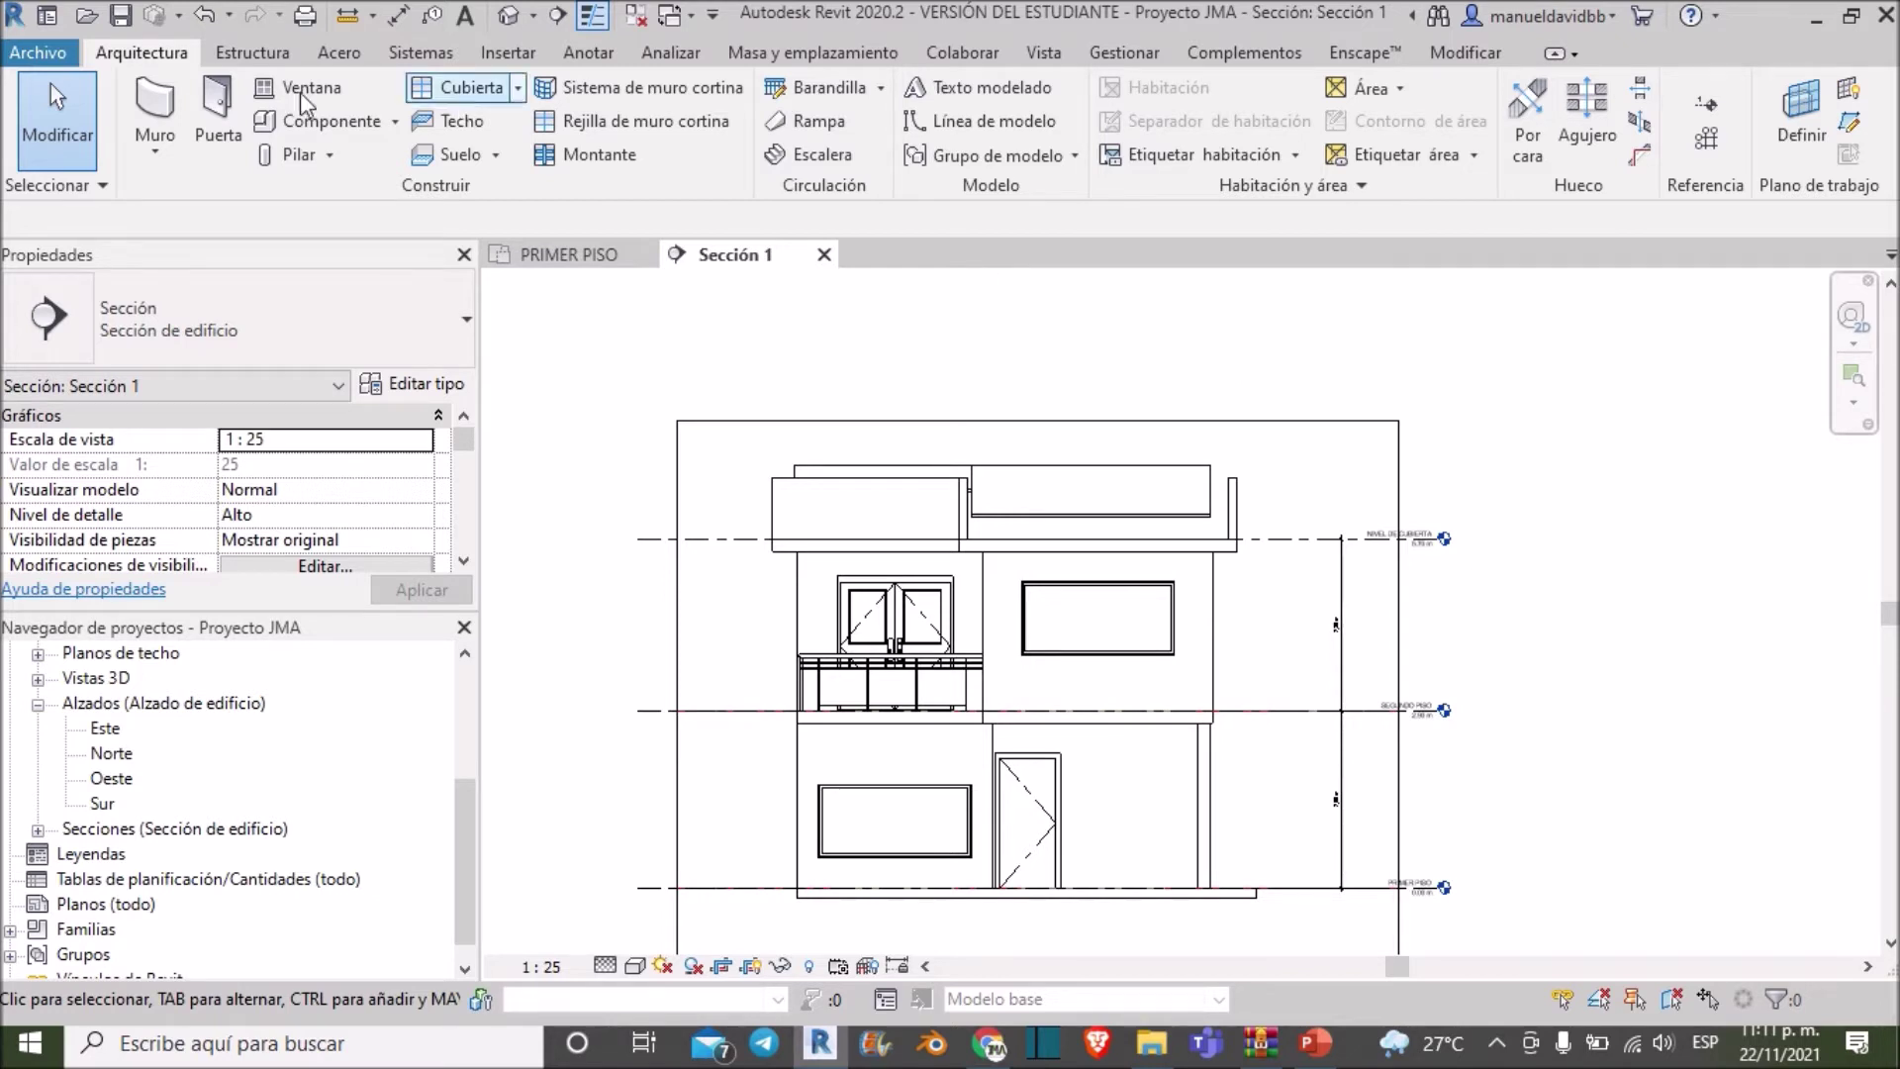
left_click(41, 54)
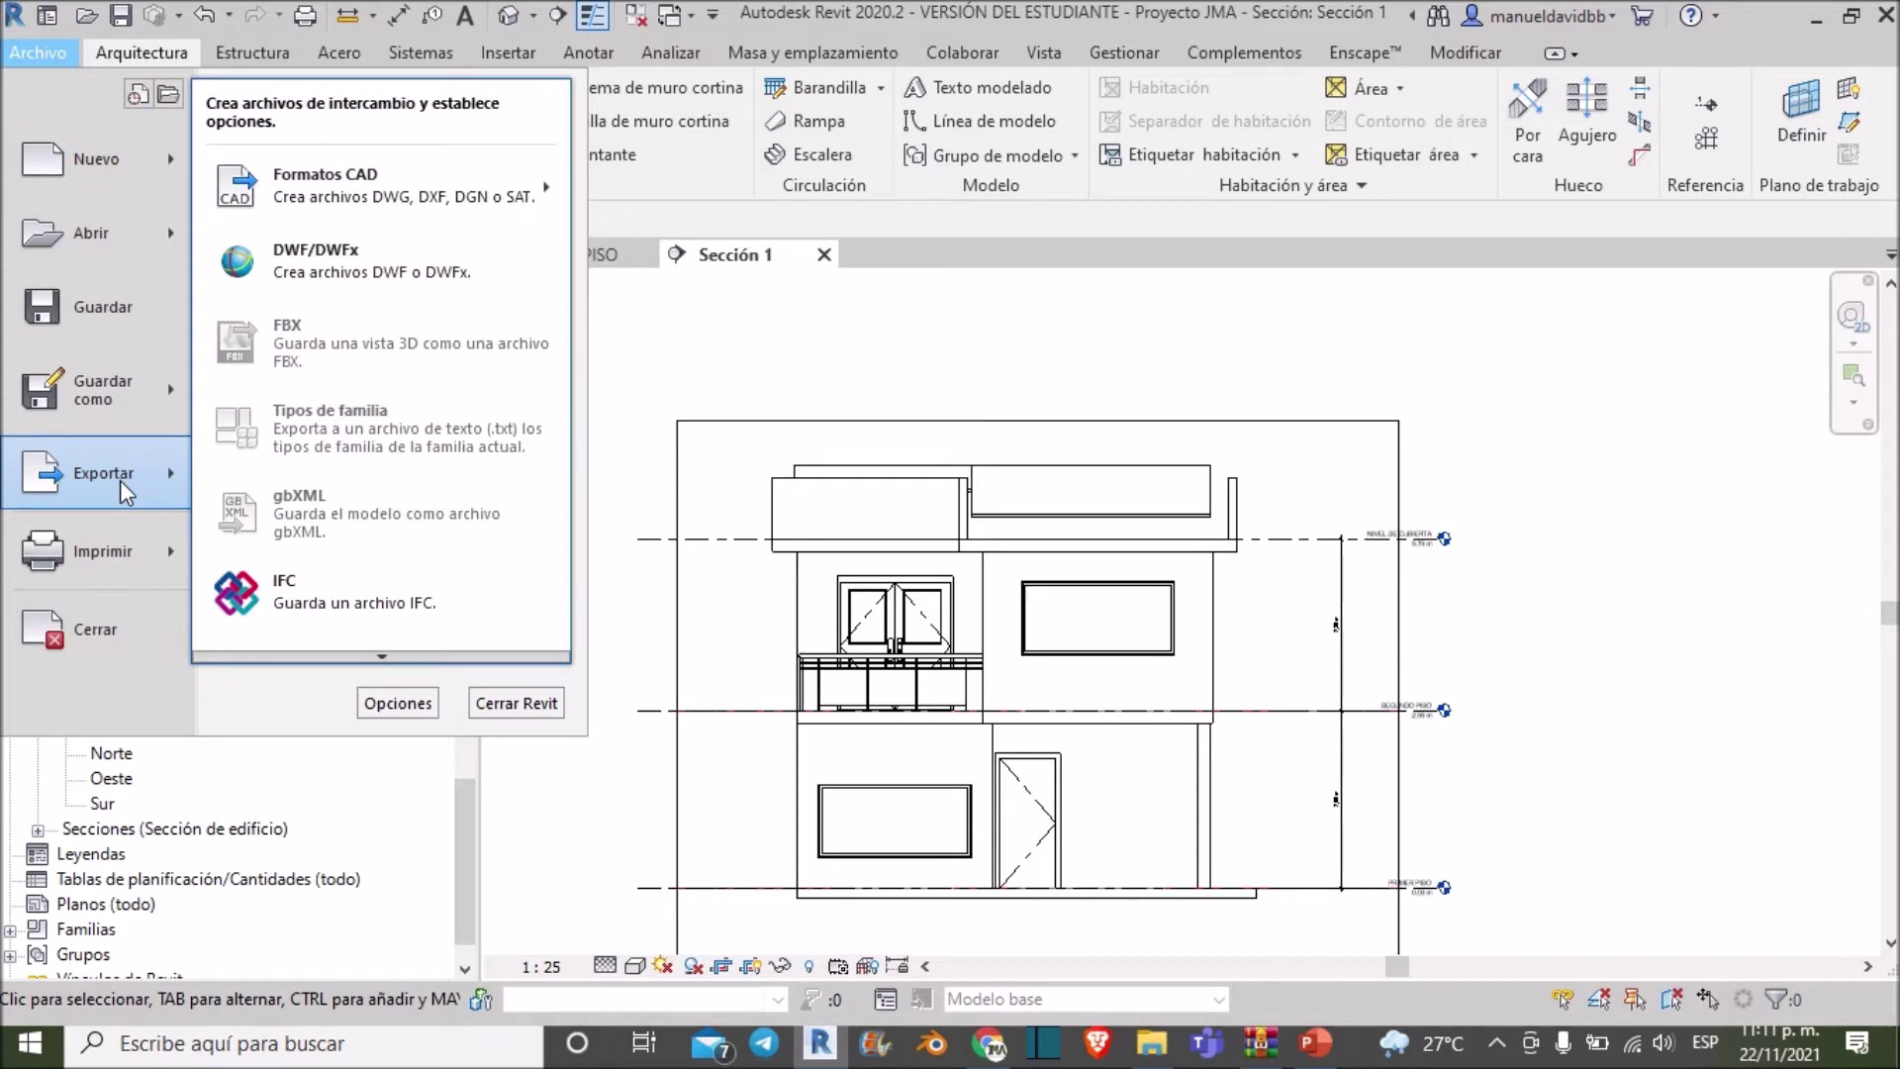
mouse_move(380, 186)
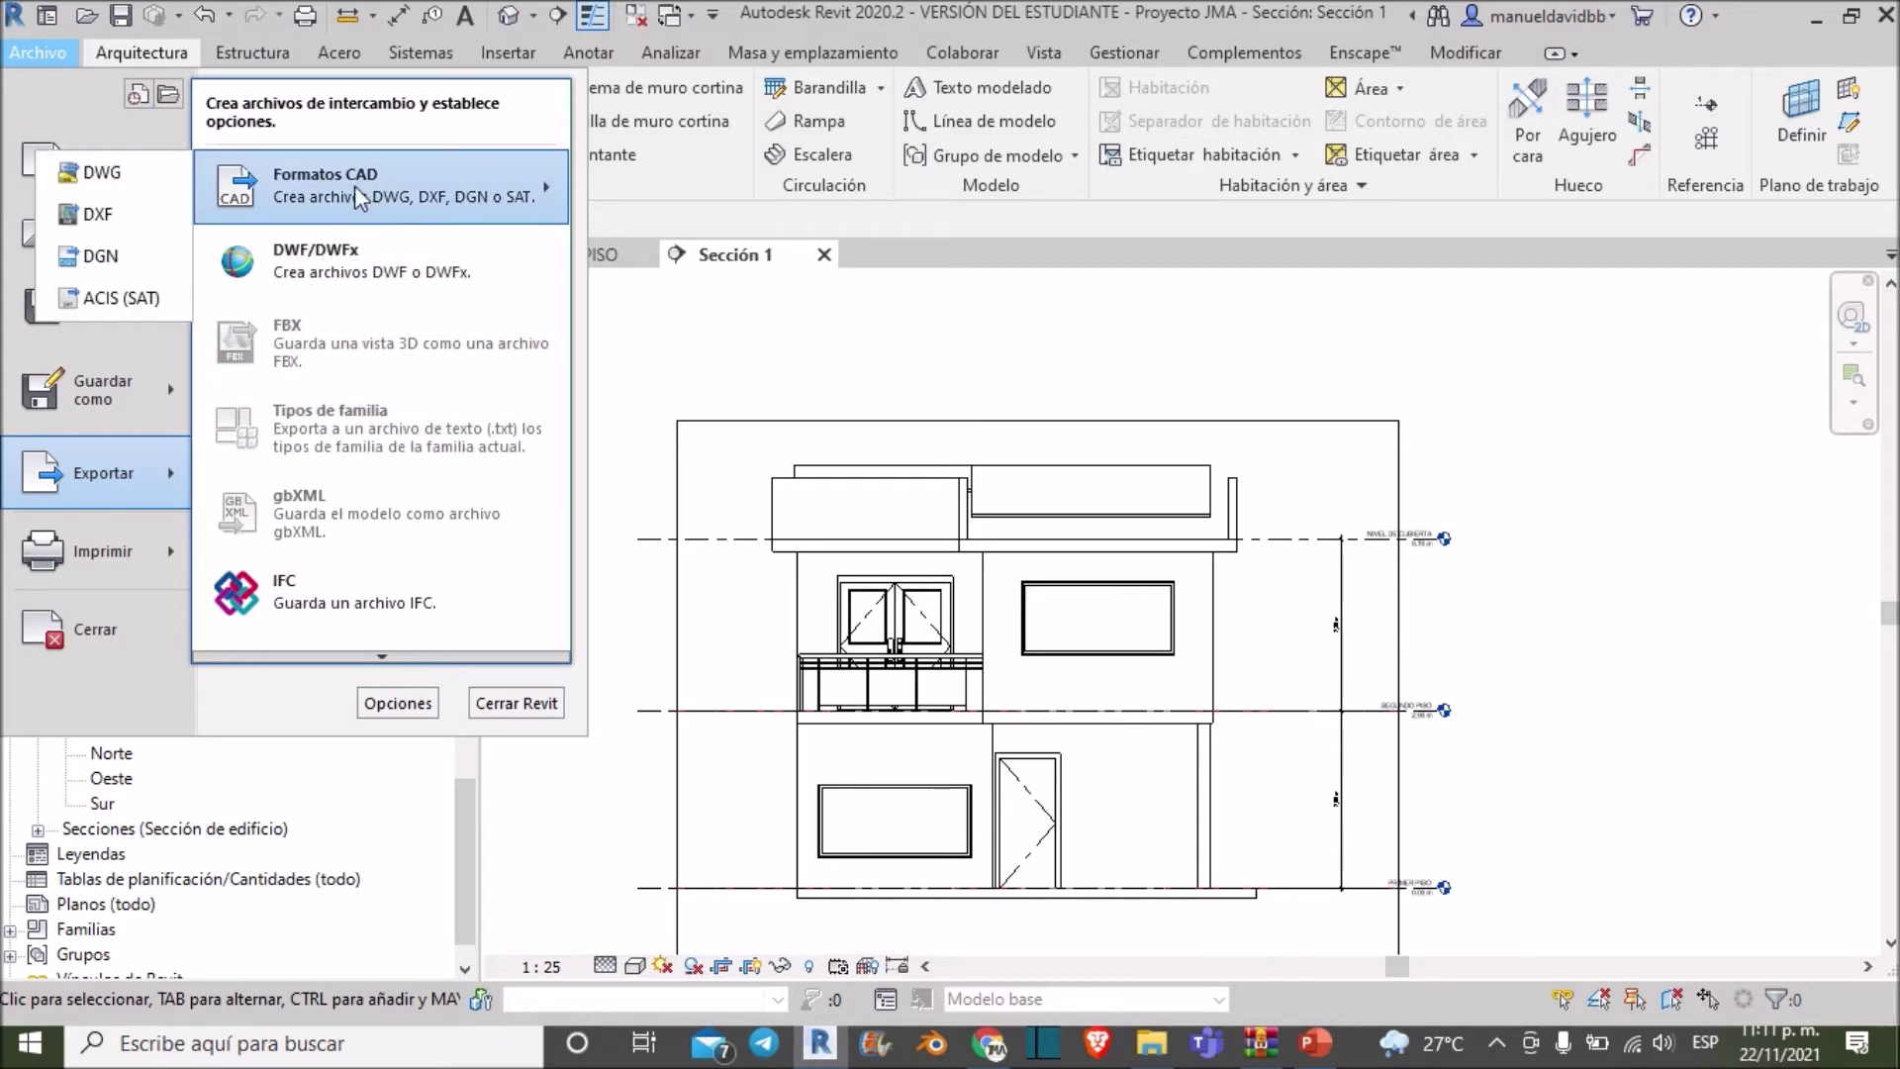
left_click(99, 173)
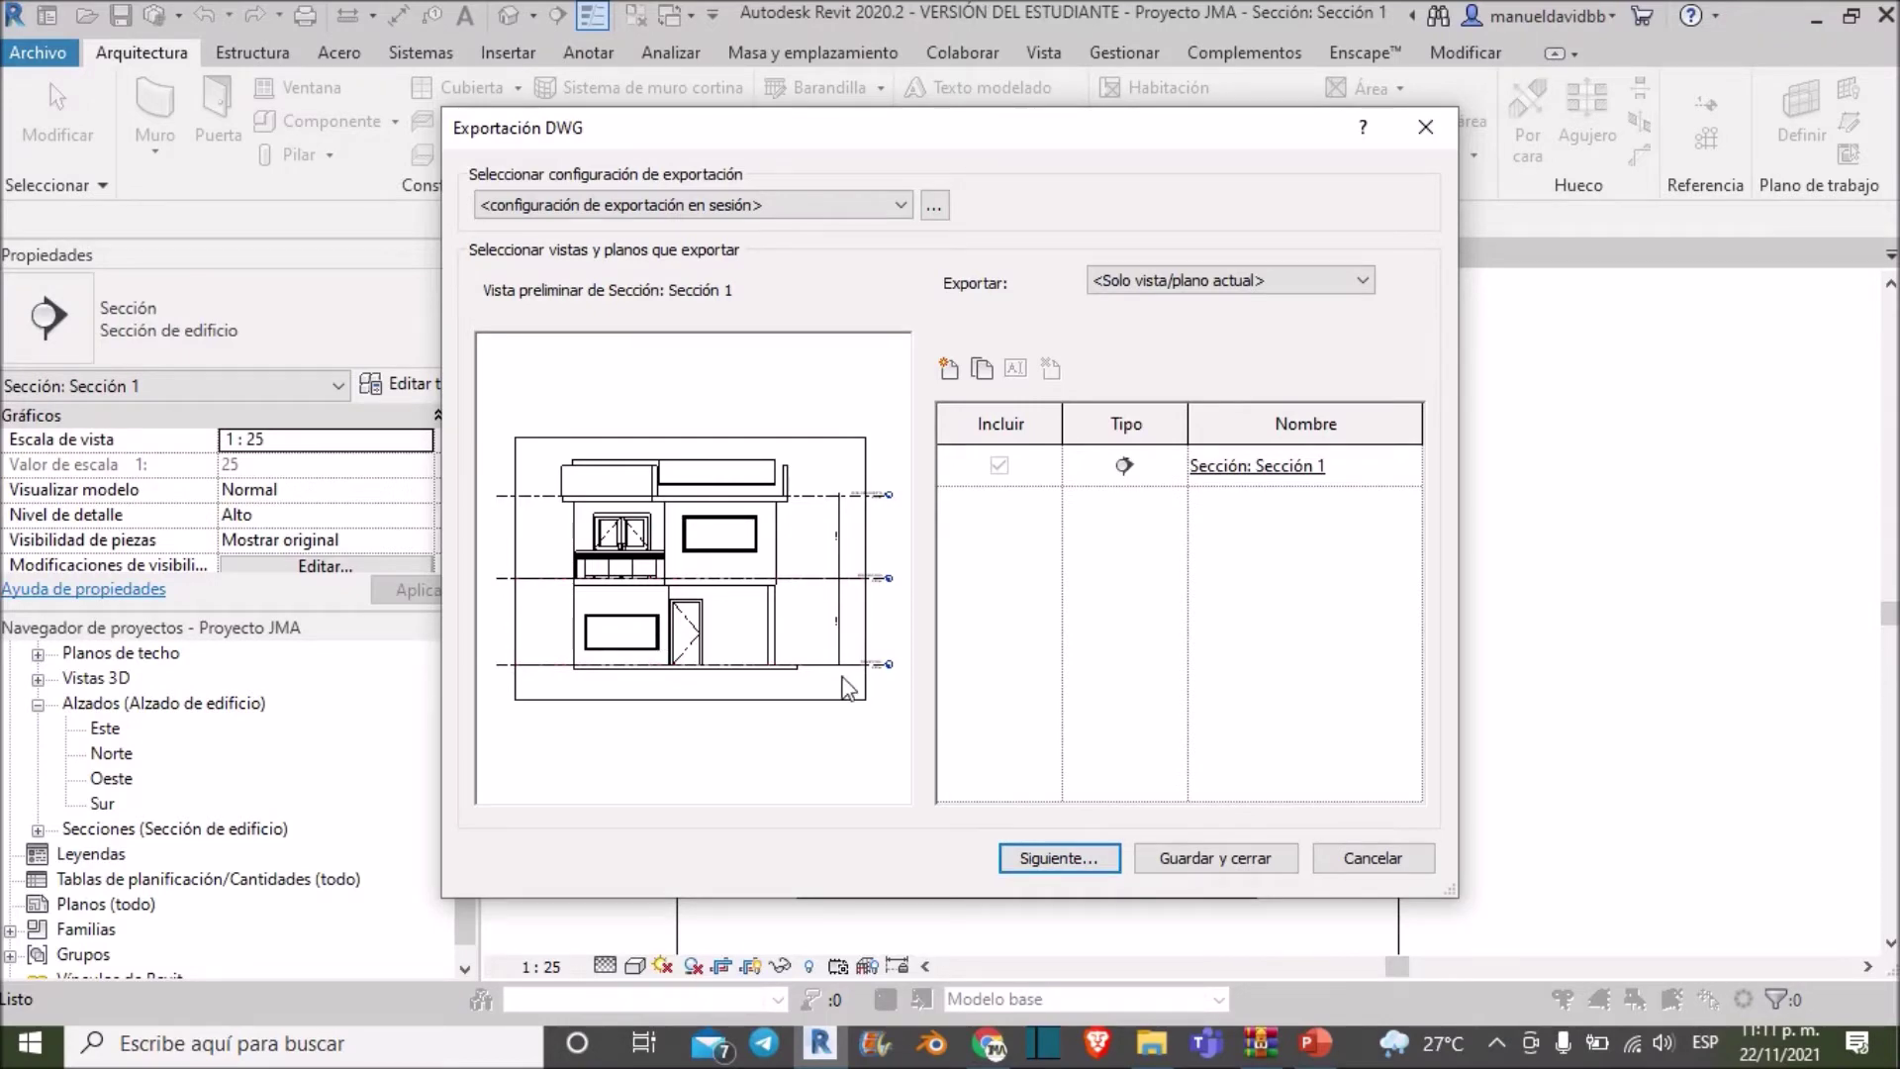
left_click(1053, 856)
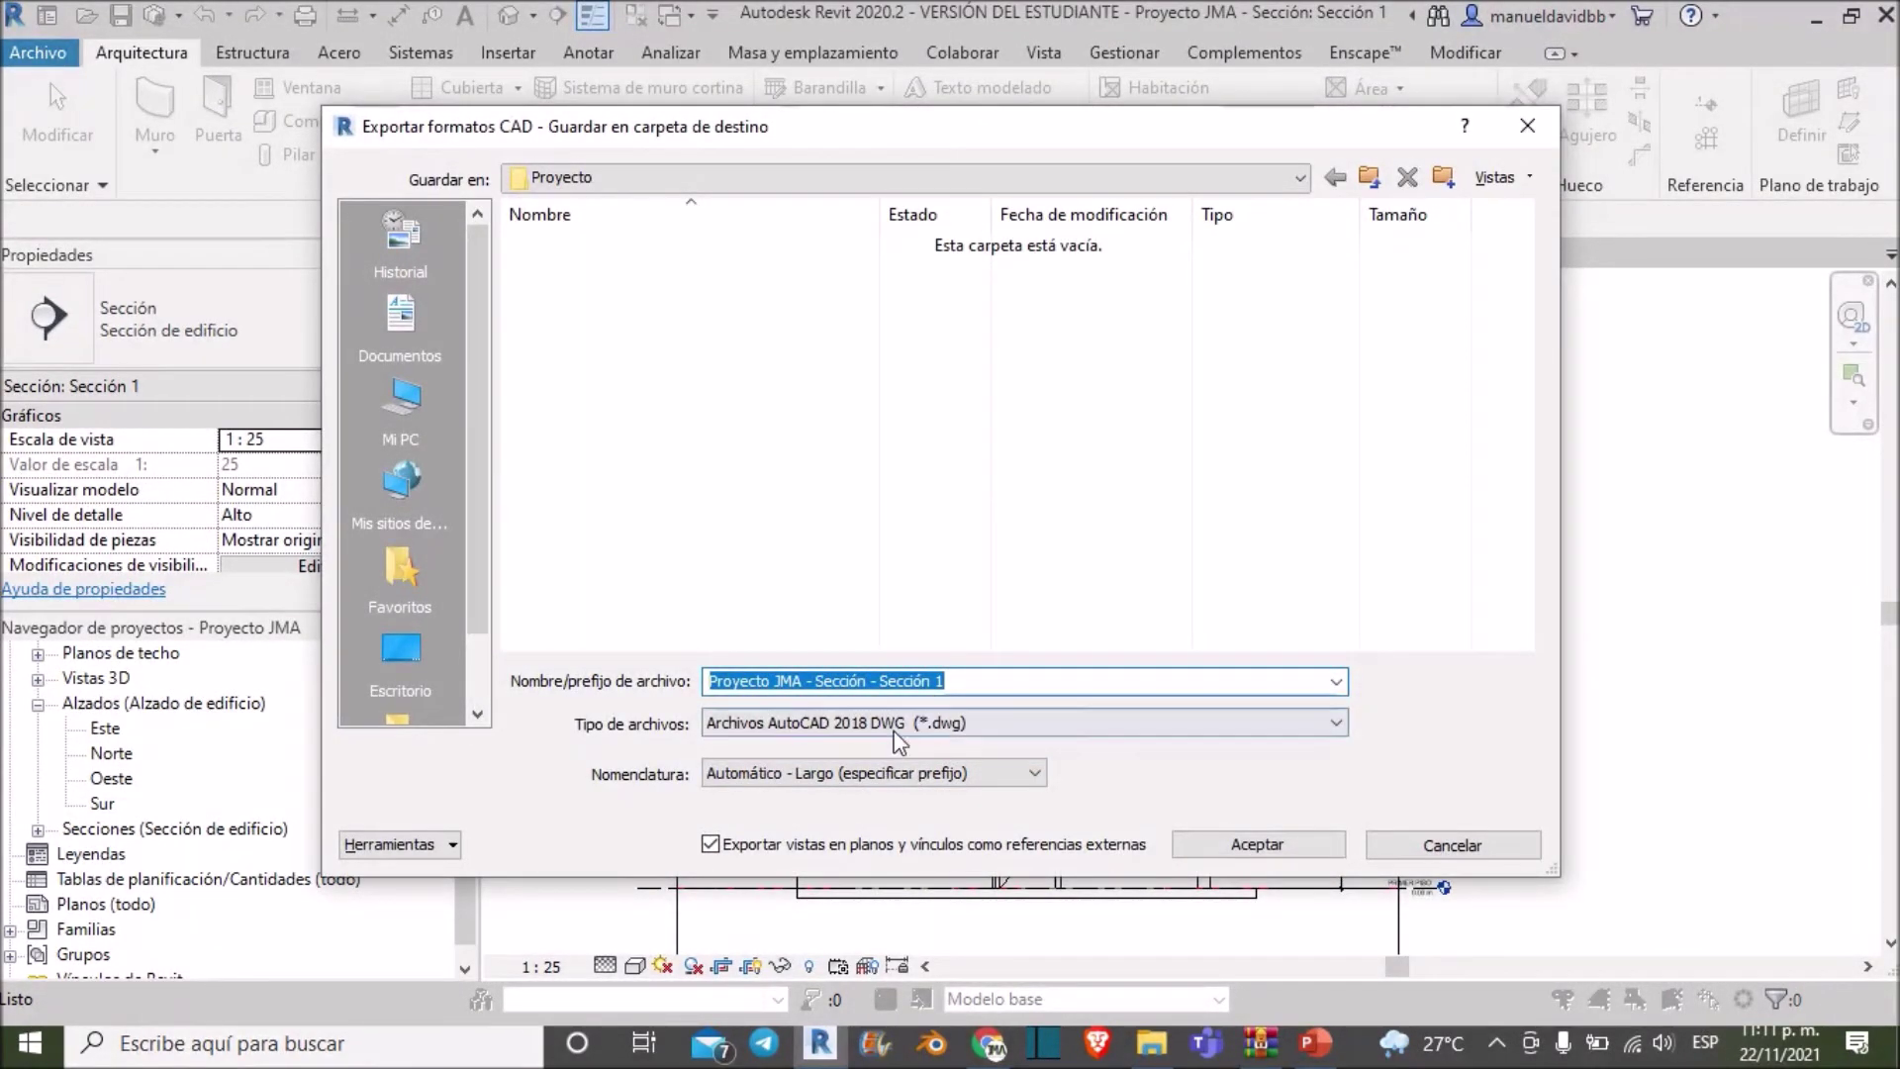
left_click(851, 723)
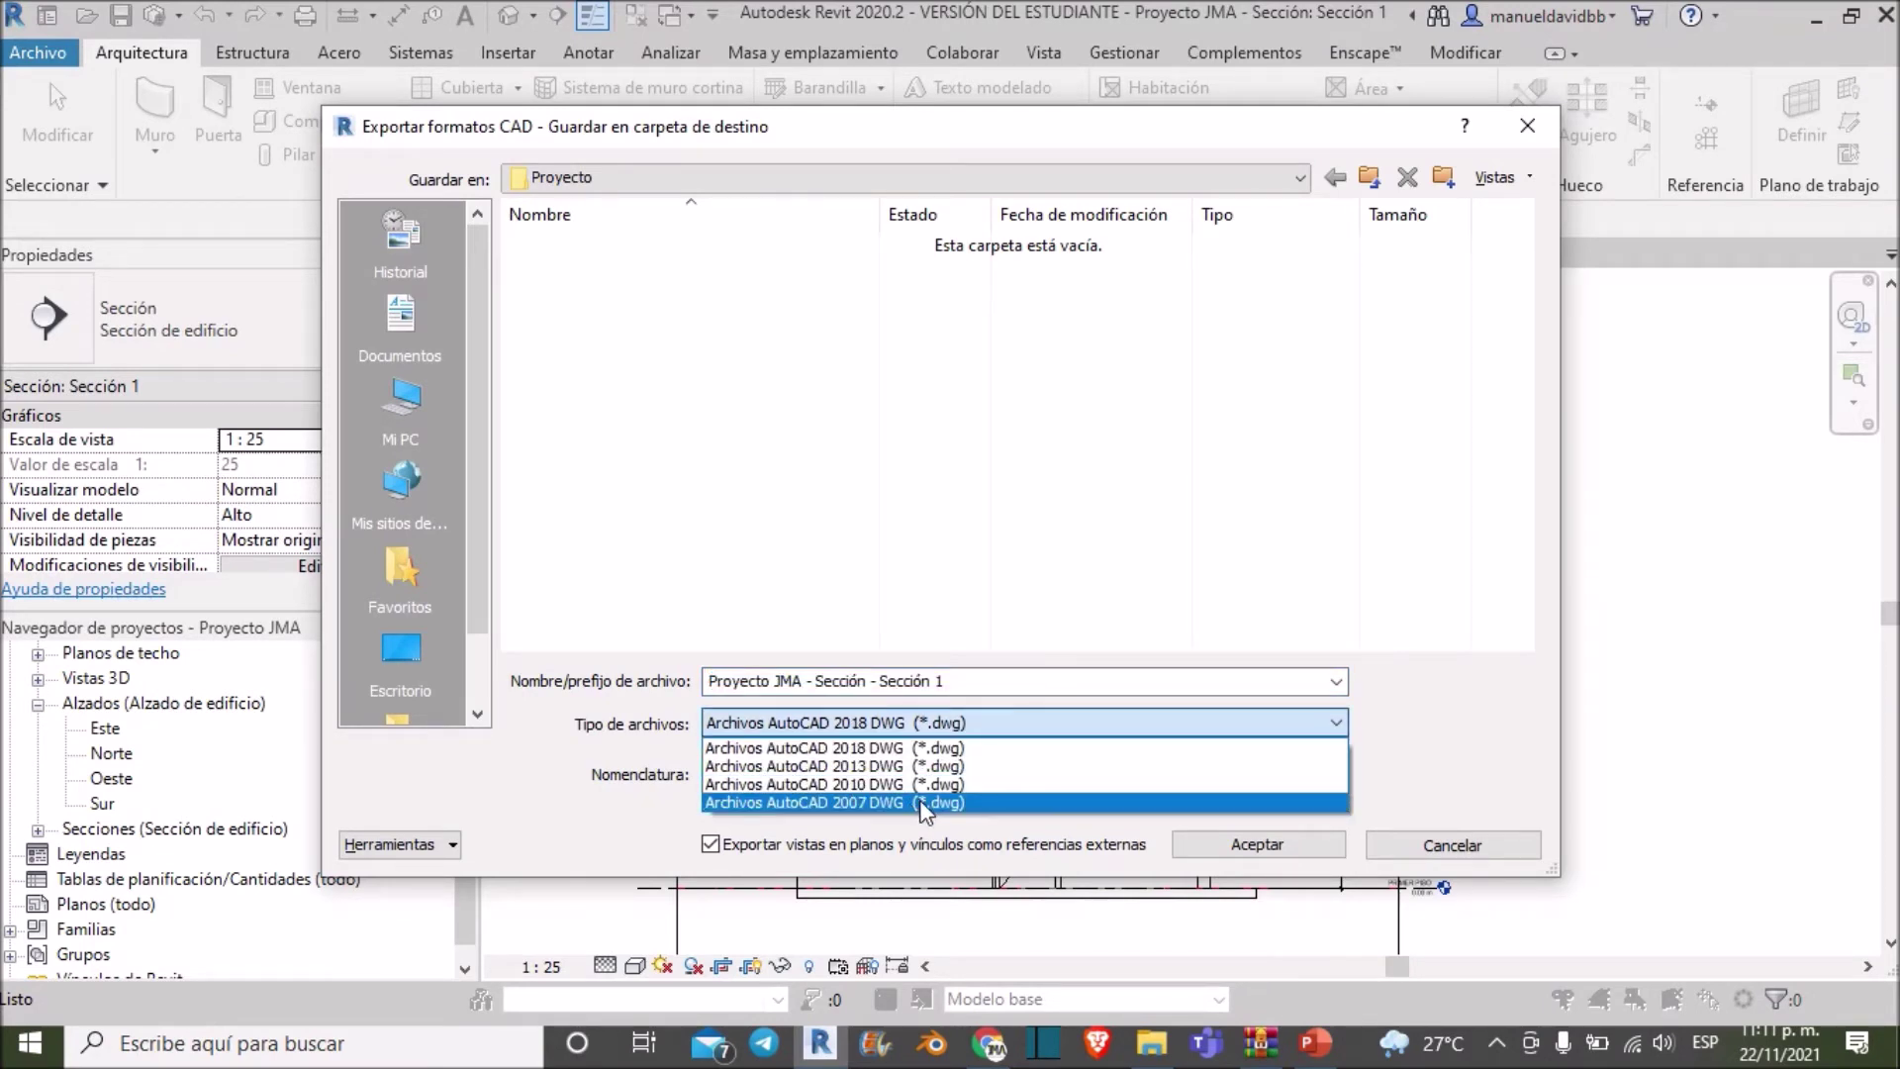
left_click(1054, 504)
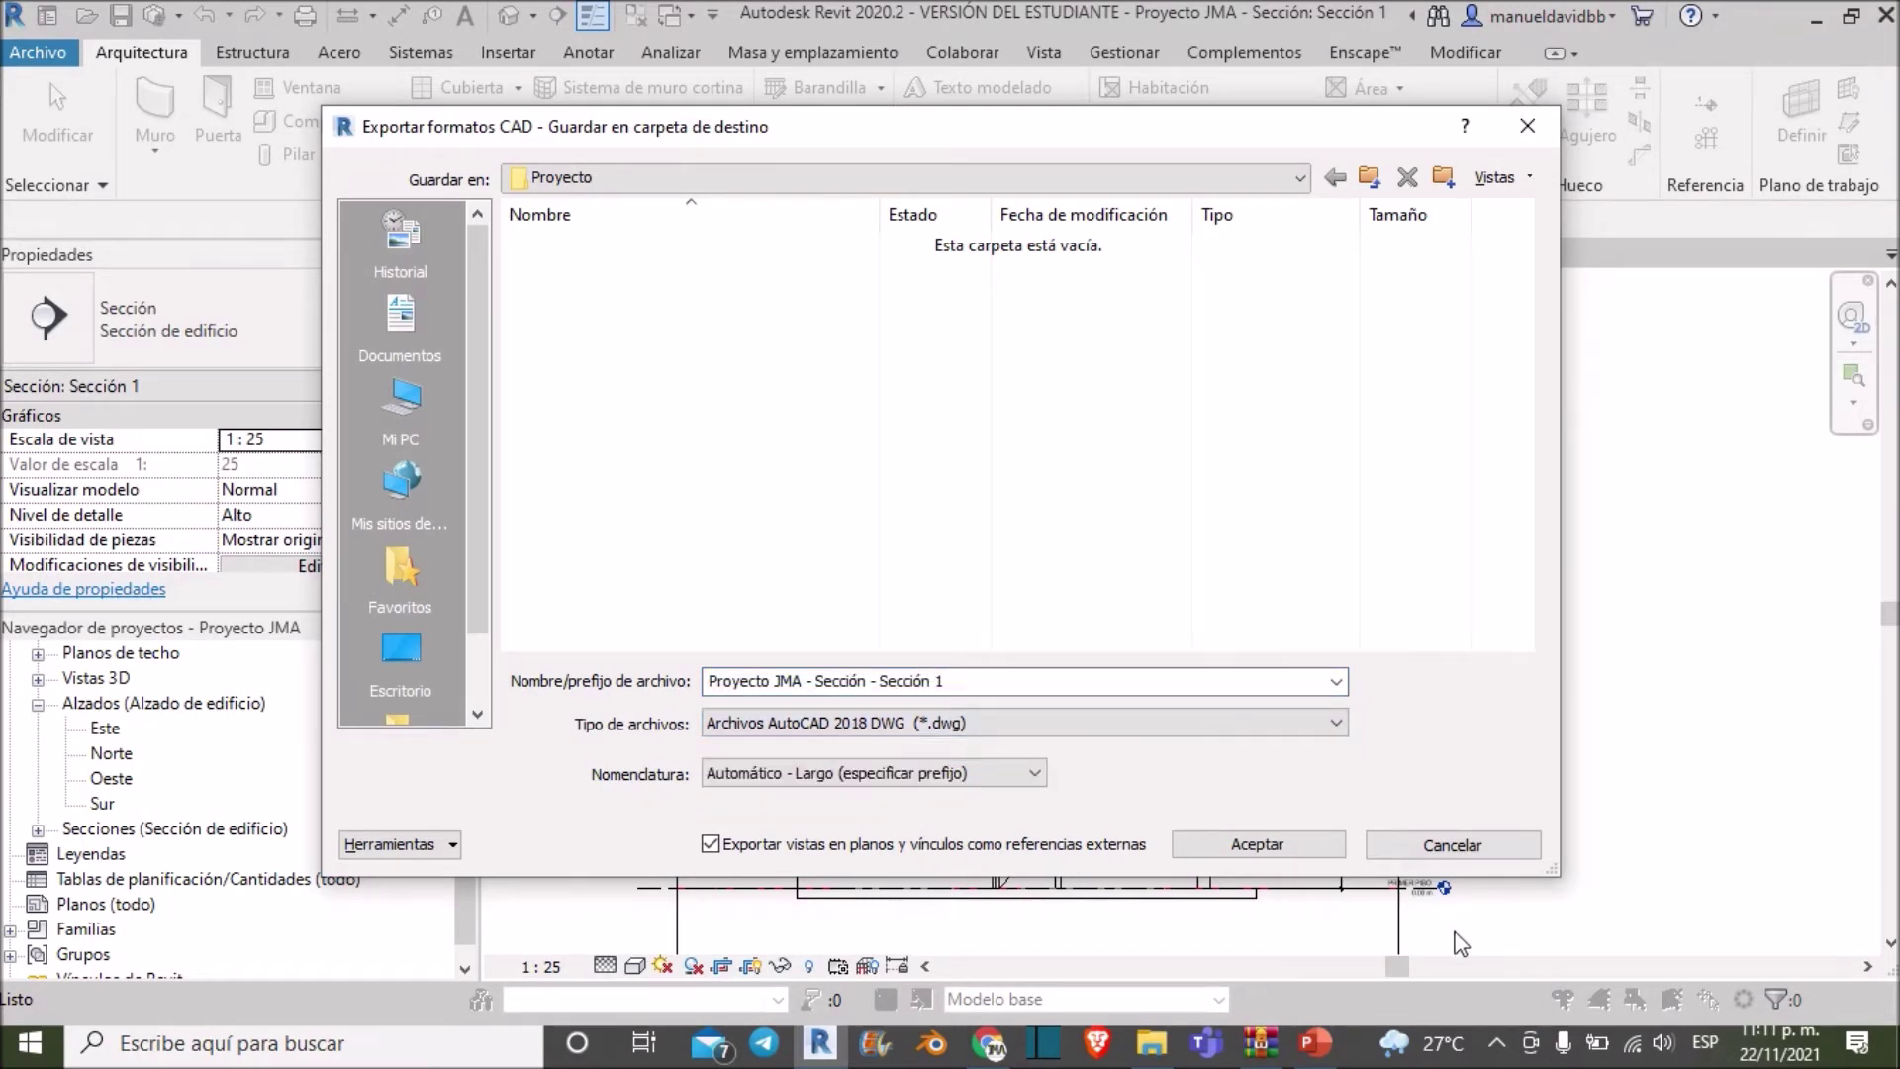
left_click(1528, 126)
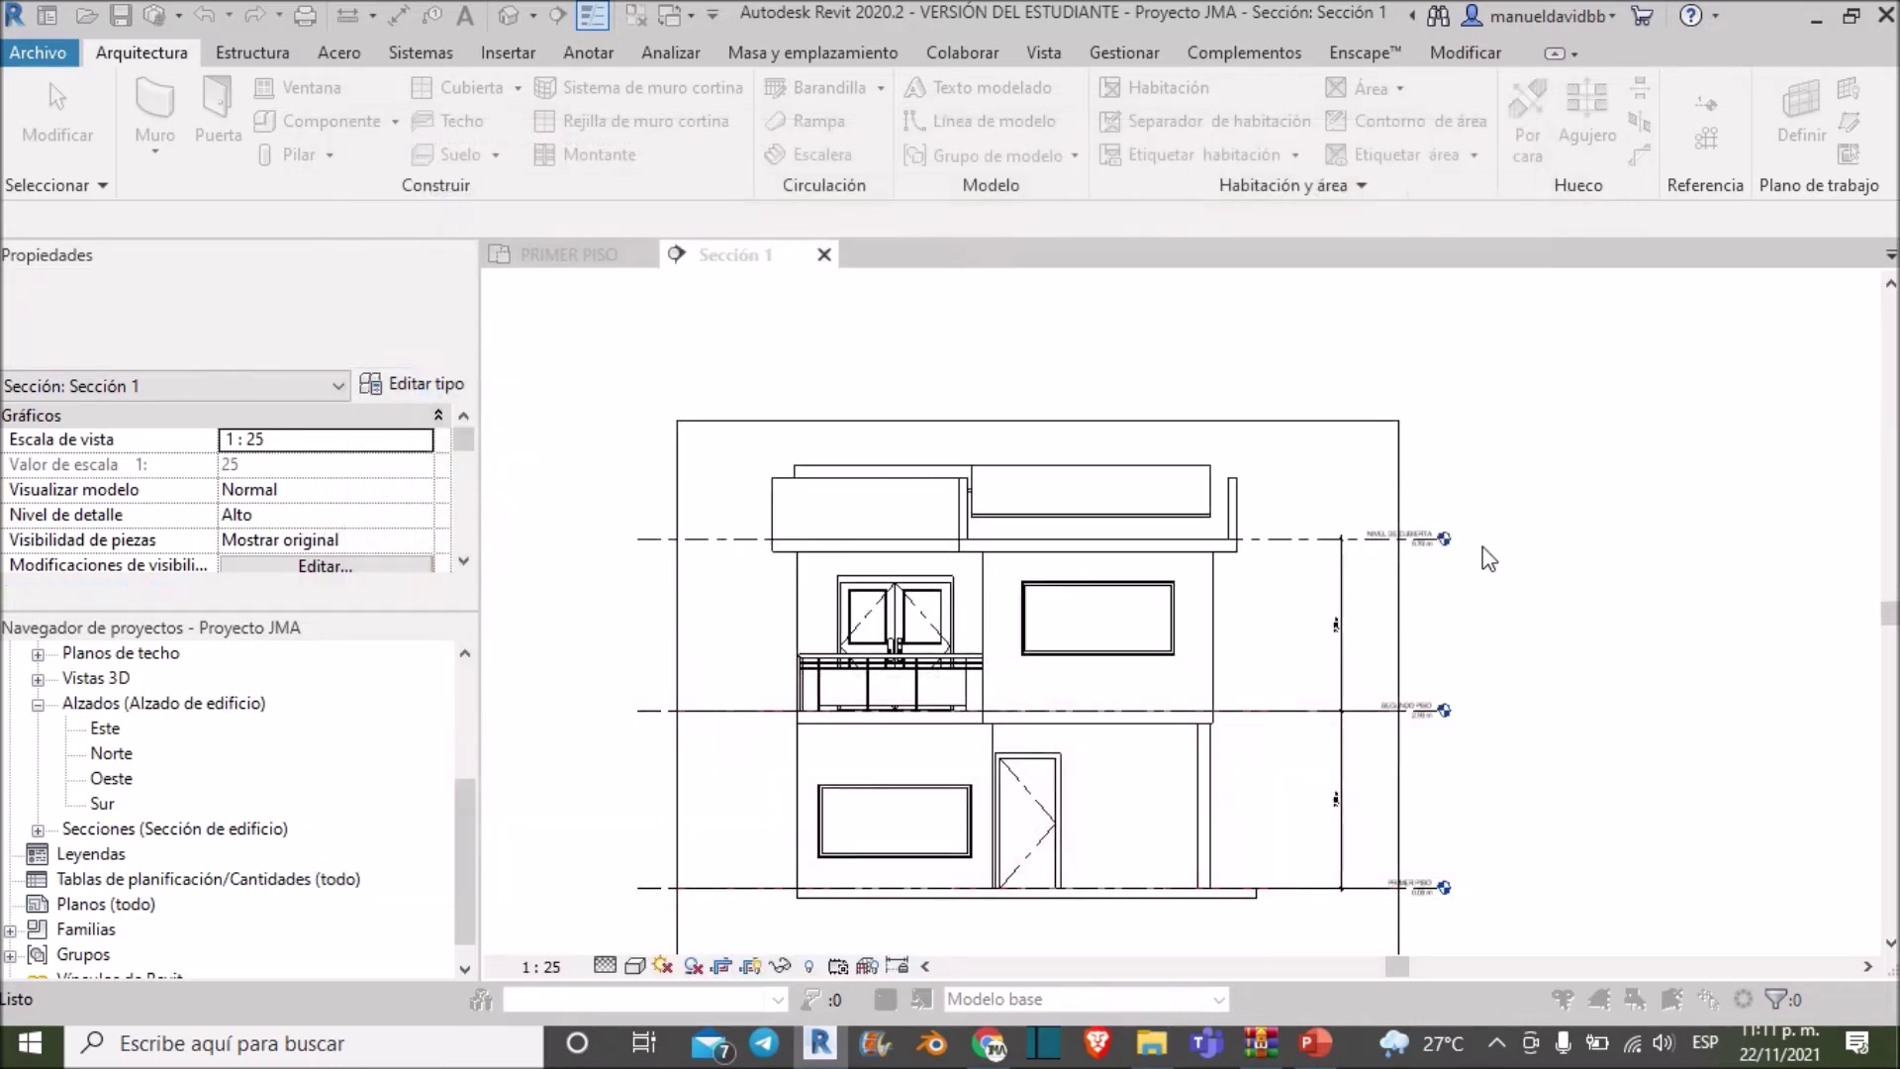
Abandon the DWG export and switch to the PRIMER PISO floor plan
left_click(1428, 122)
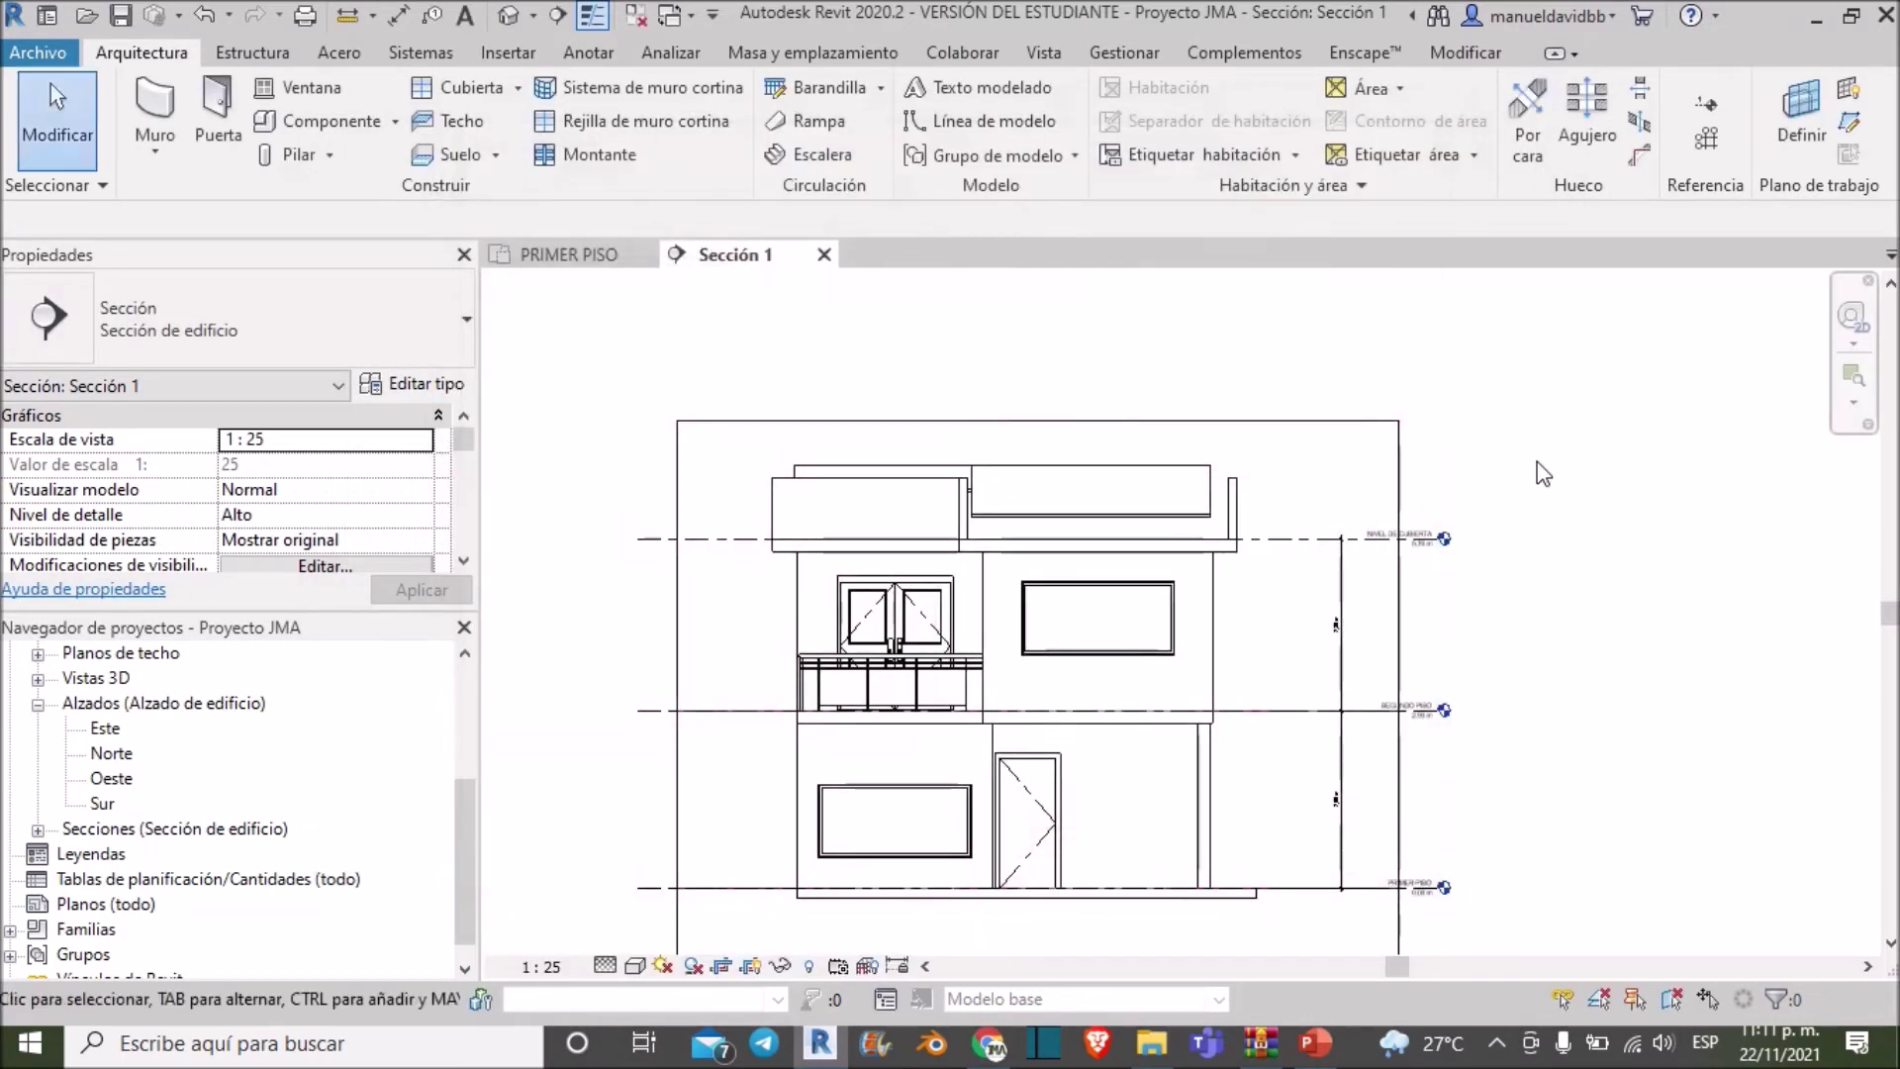
scroll(1542, 472, "down", 2)
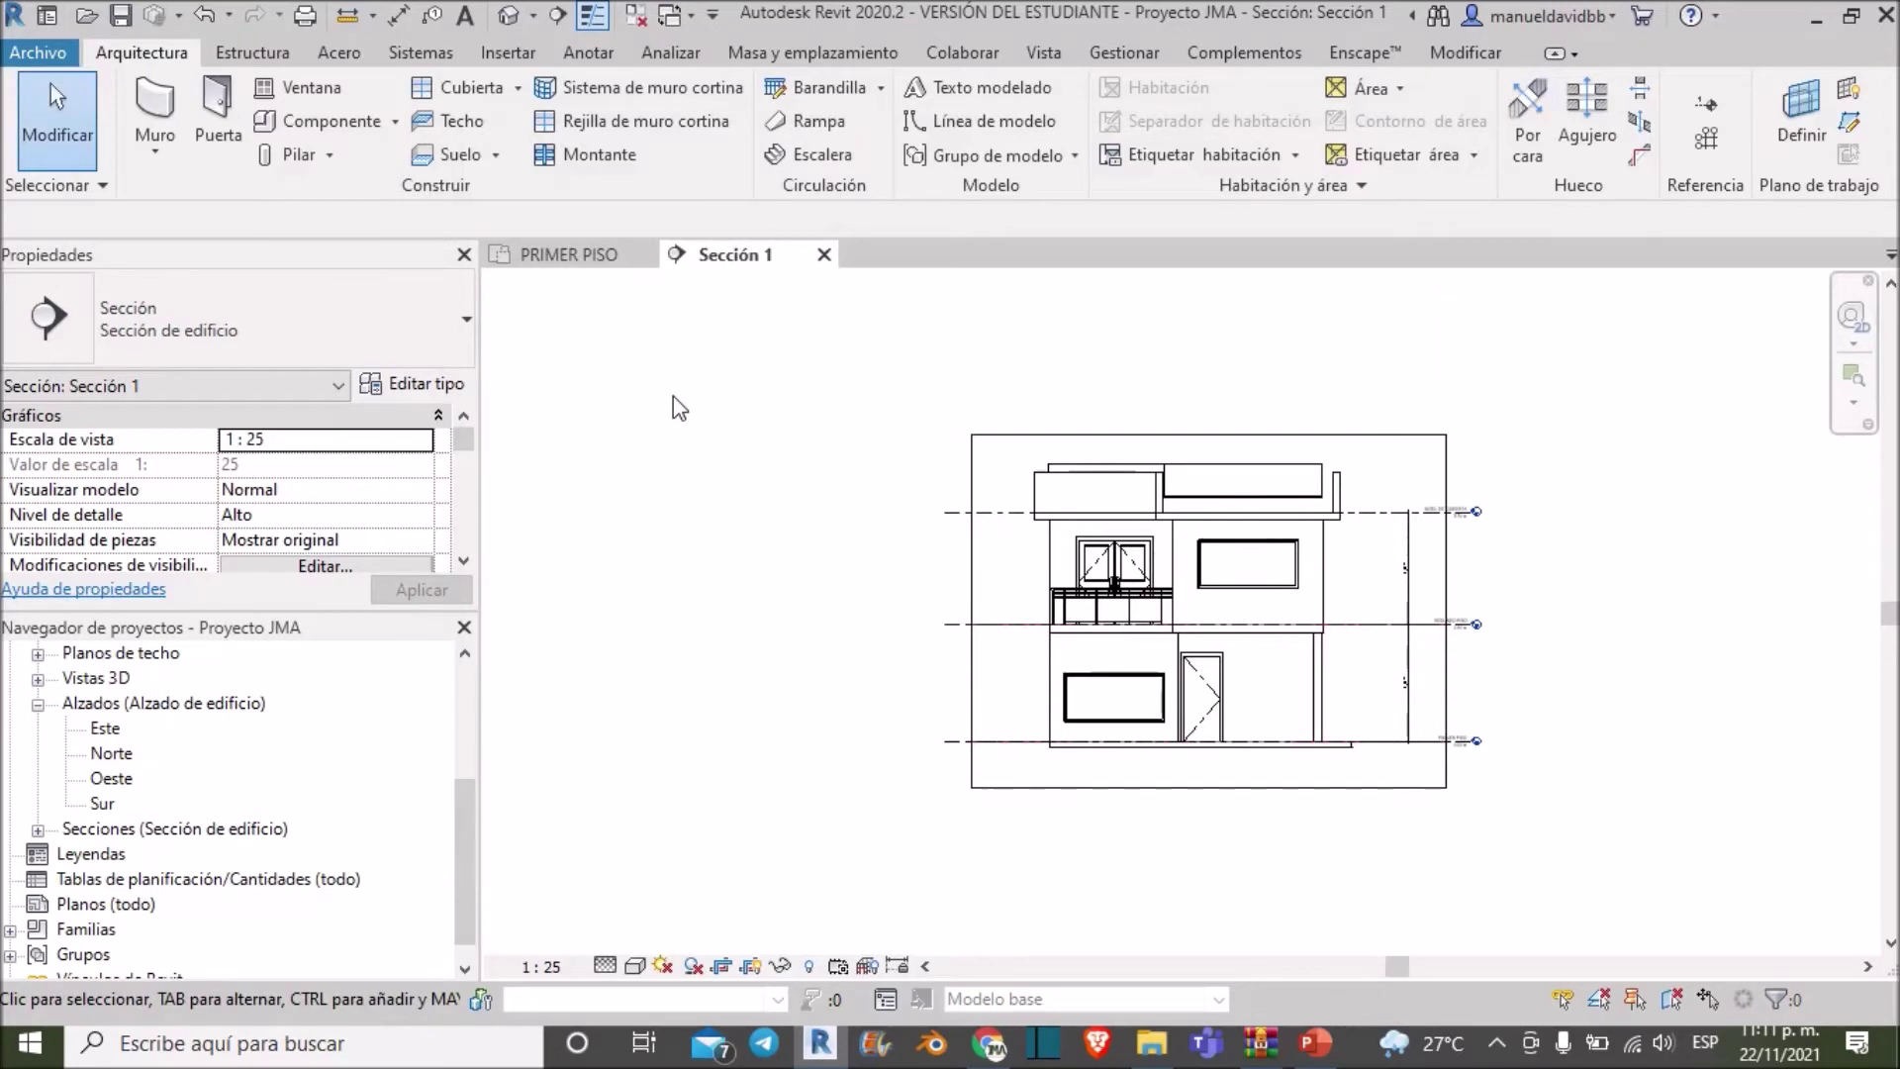
left_click(584, 257)
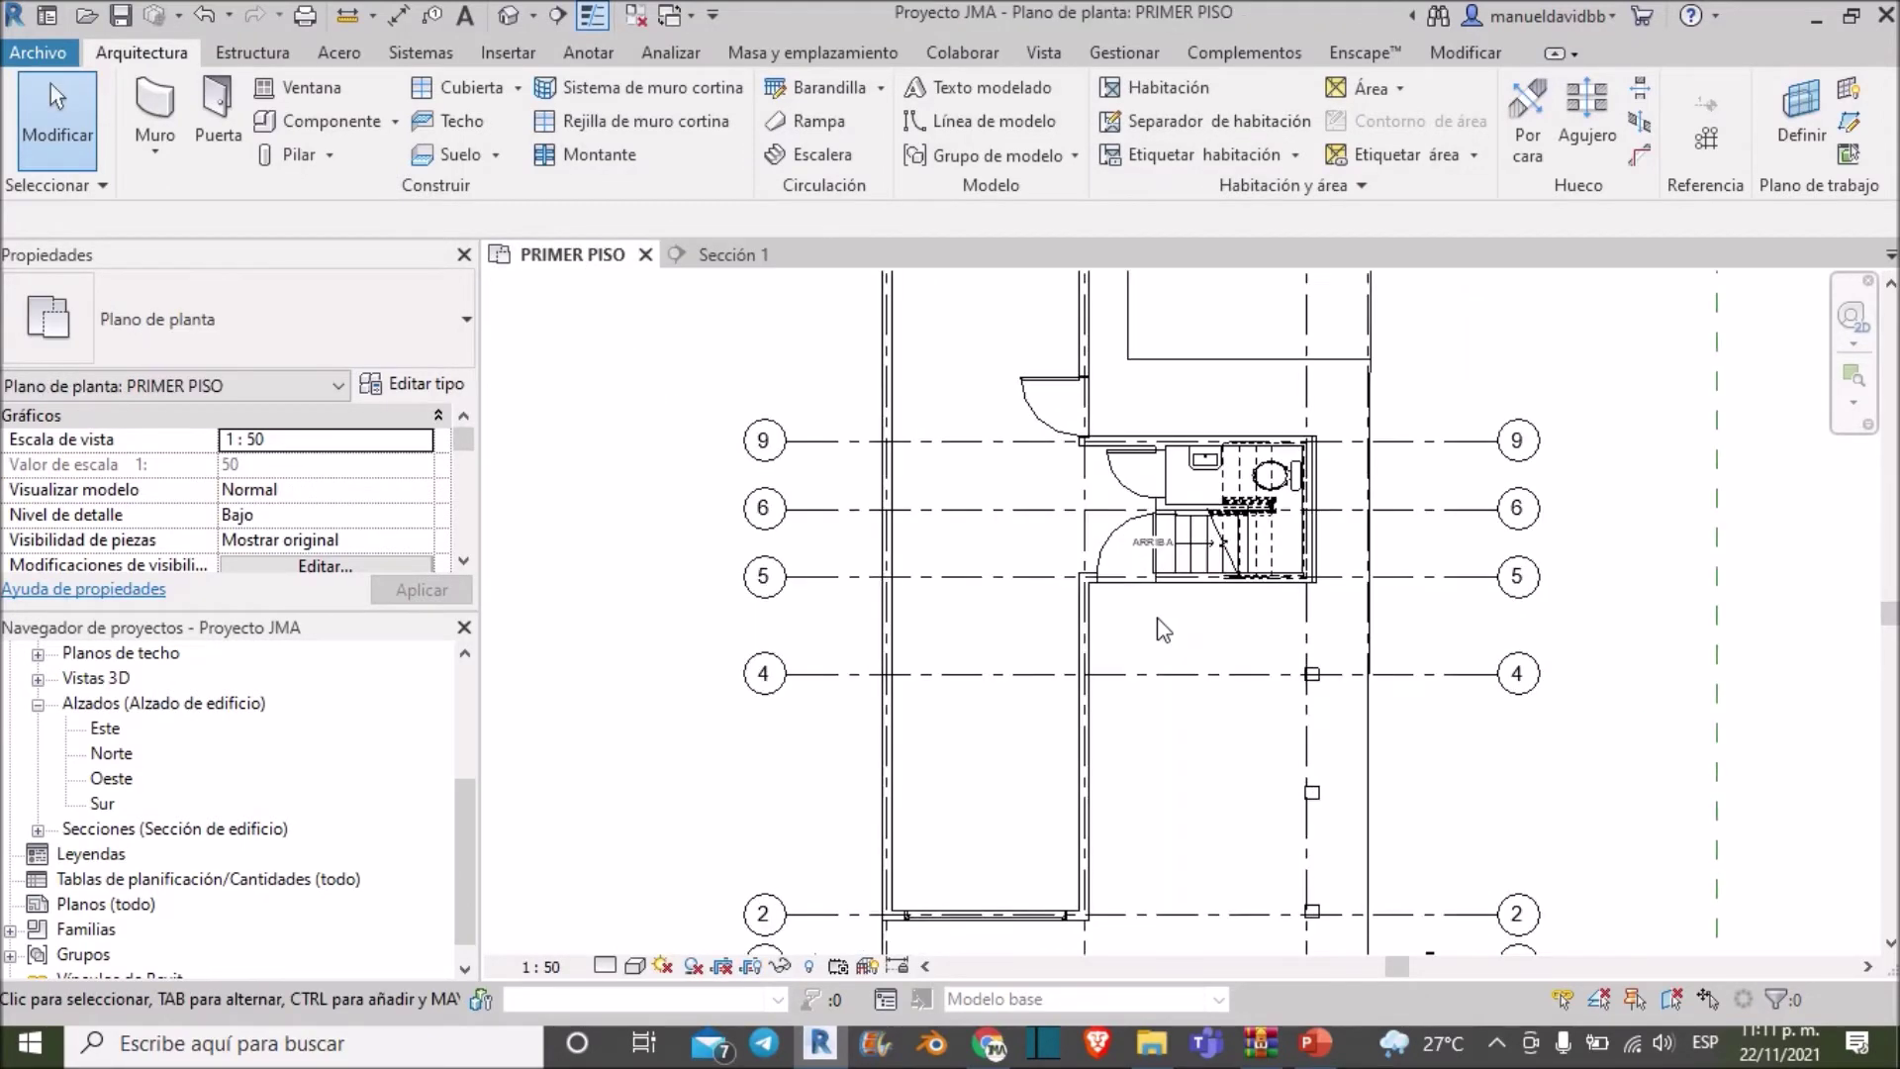
scroll(1160, 623, "down", 2)
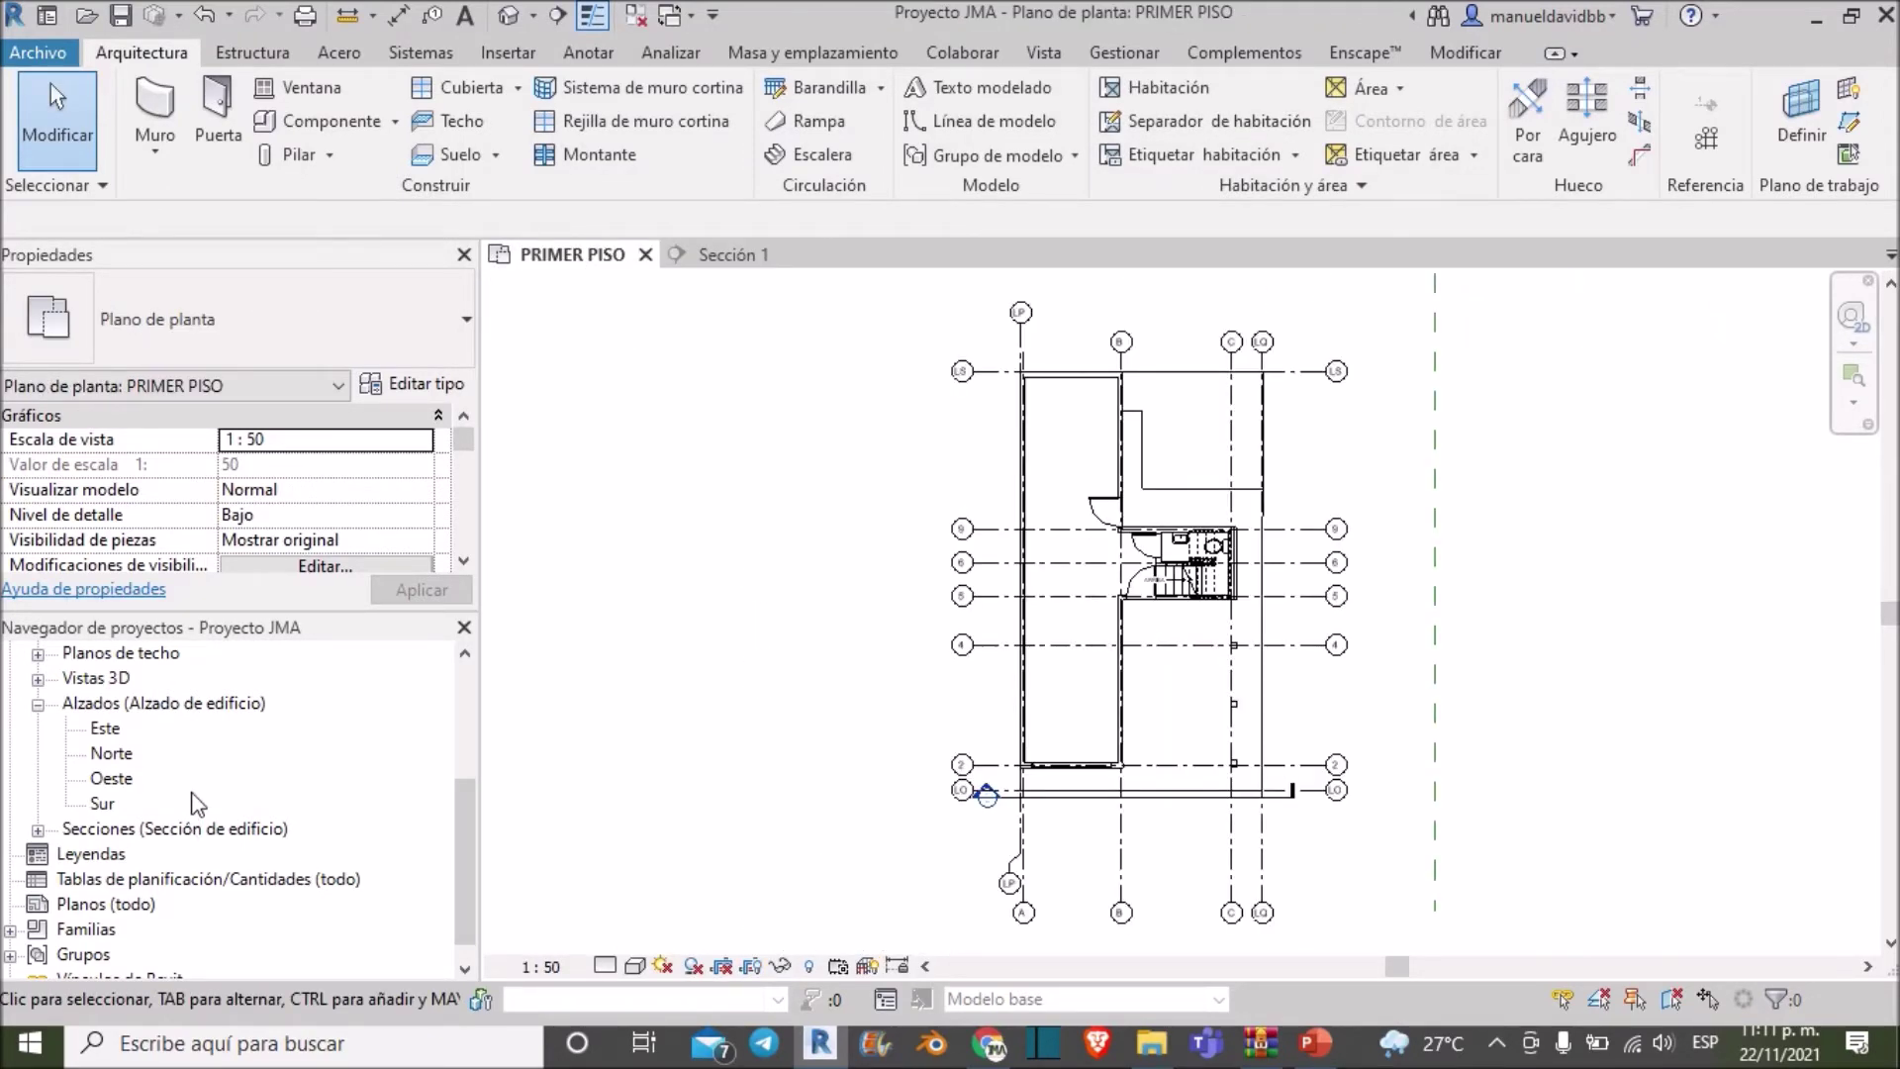
Rename the Sección 1 section view to Seccion-01 in the Project Browser
left_click(37, 832)
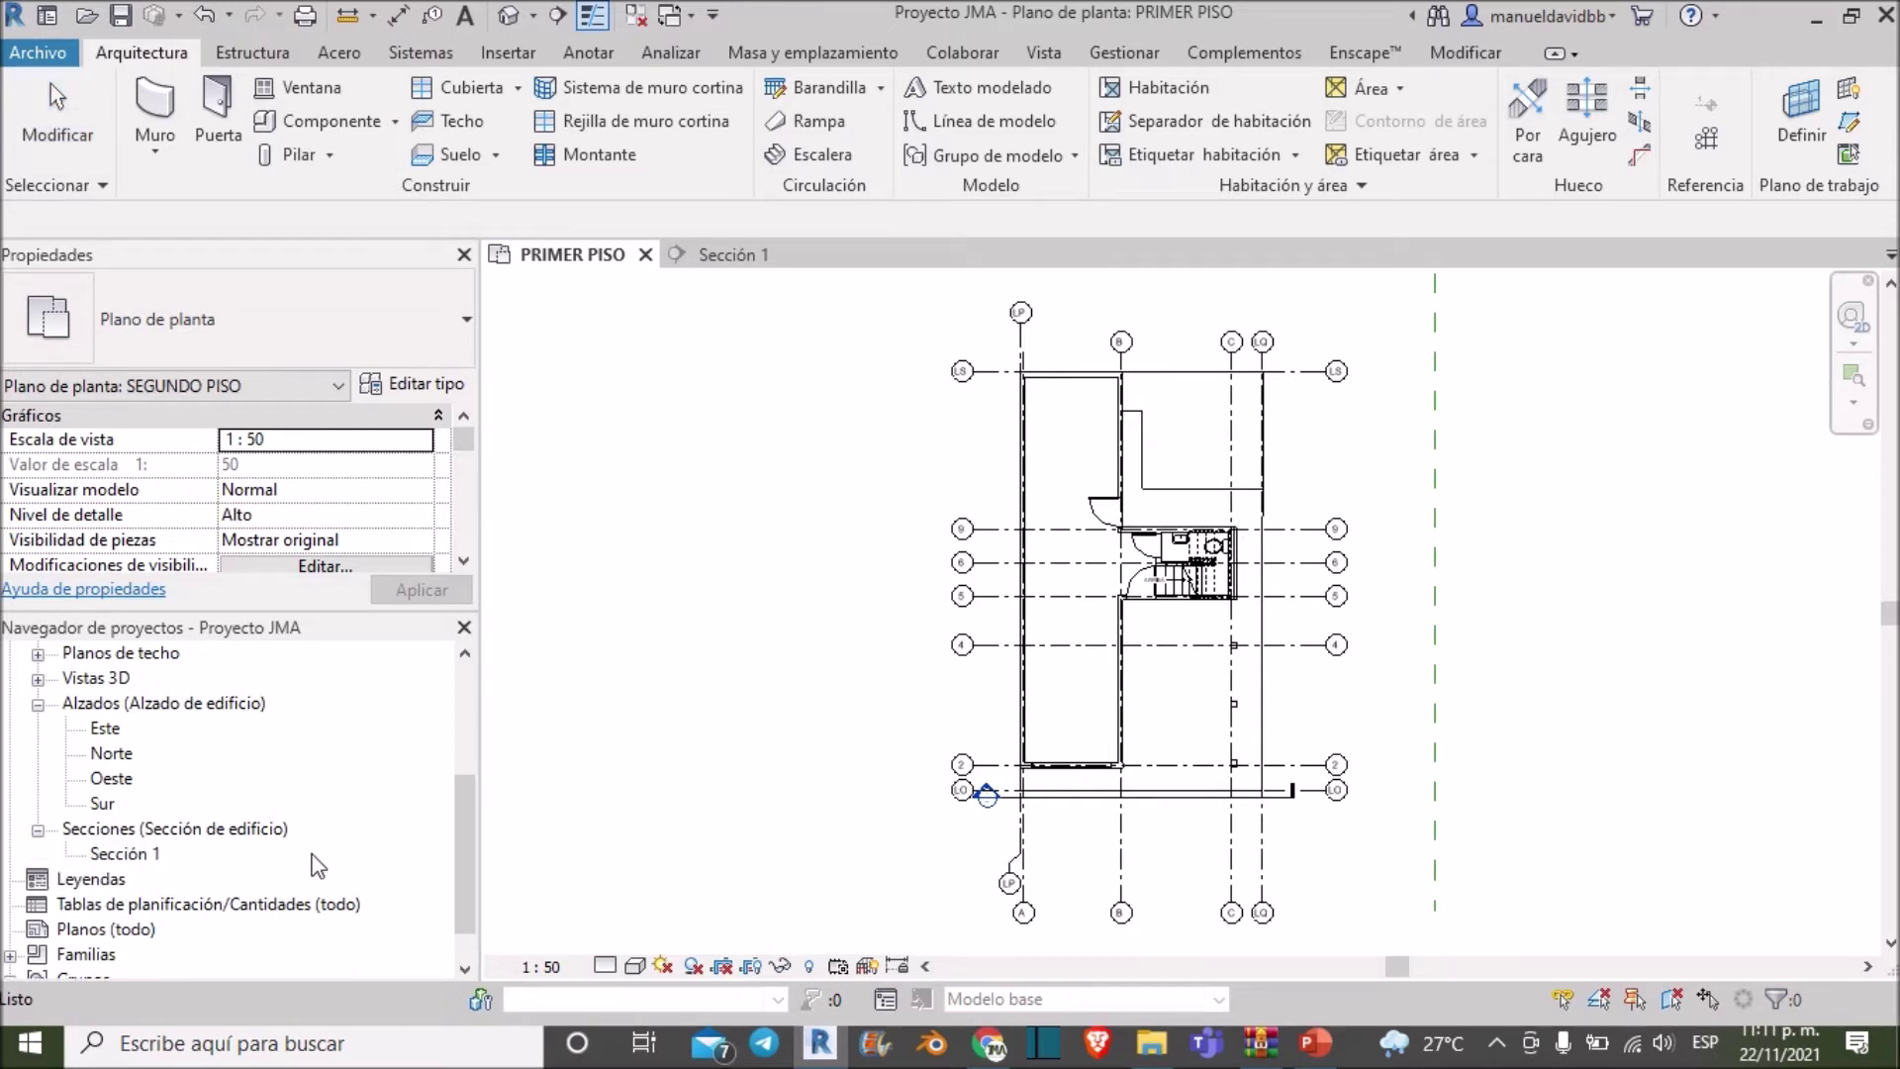
key("Escape")
key("Escape")
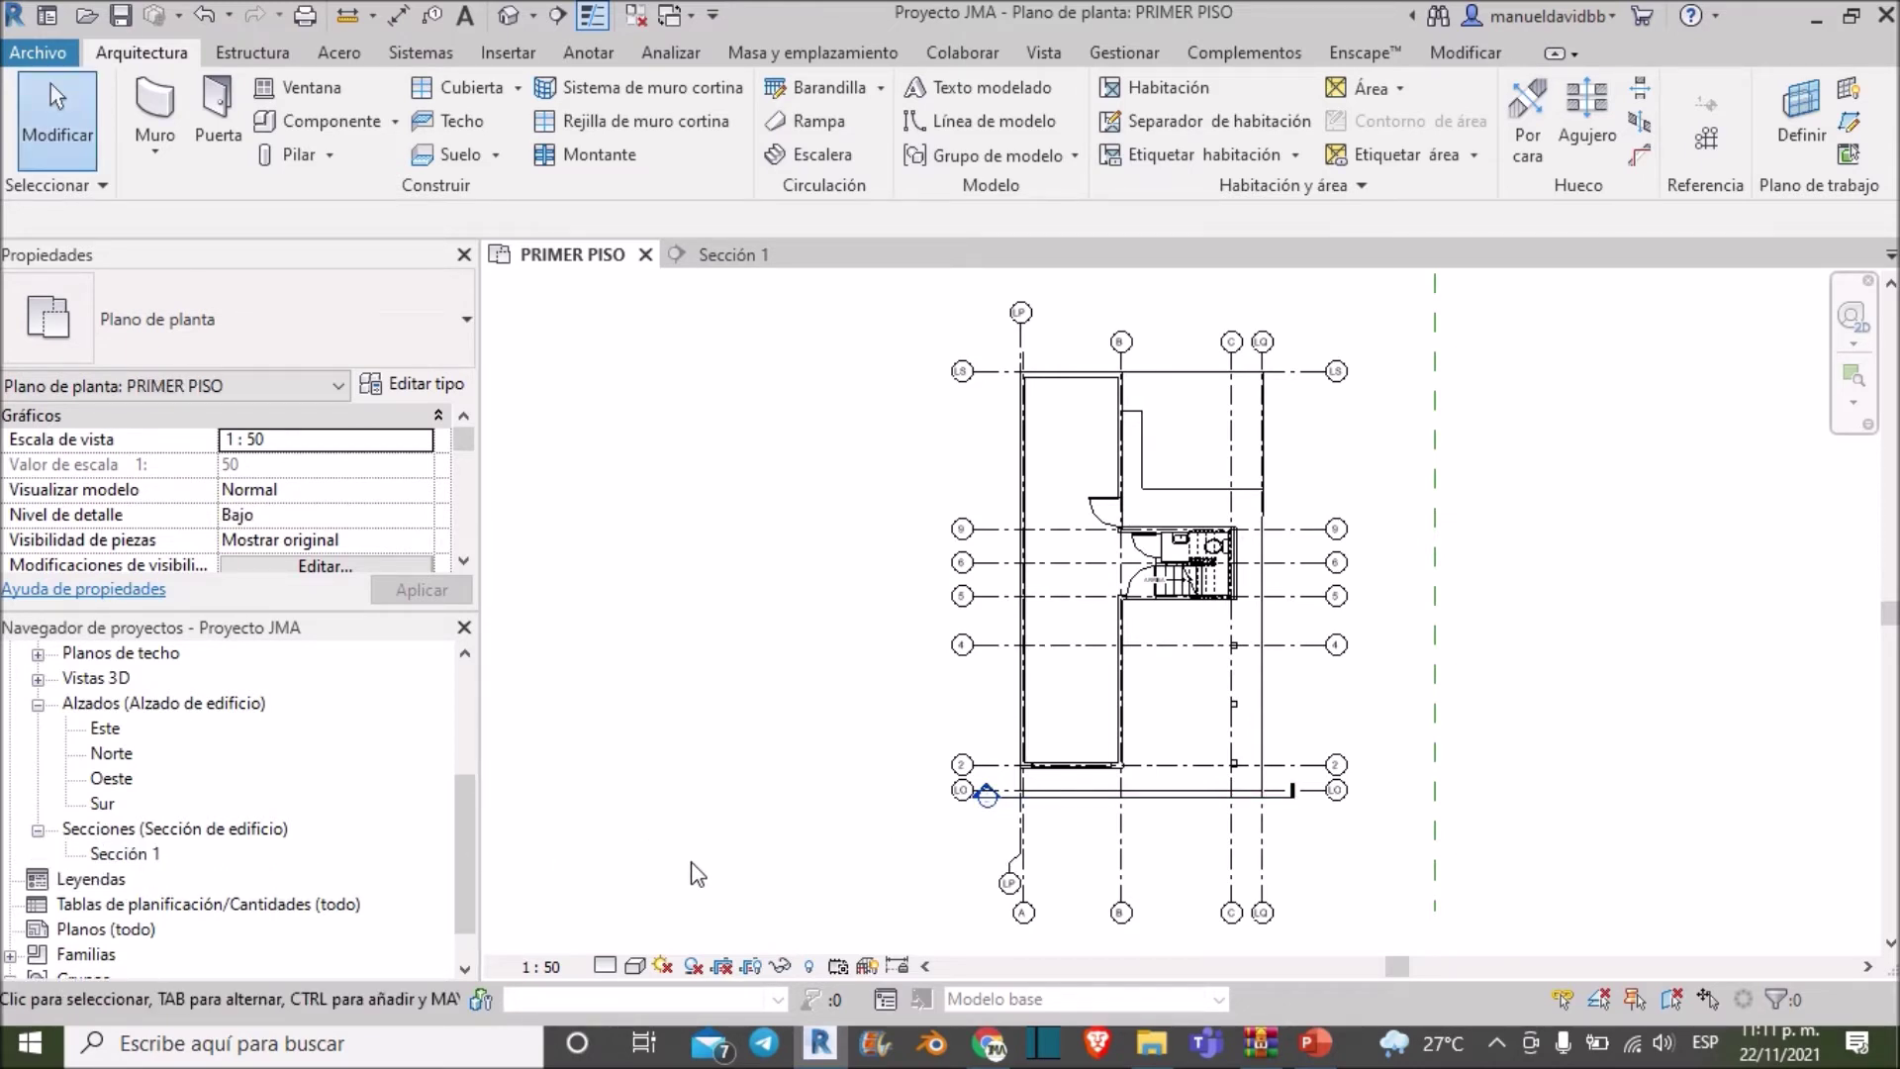
scroll(704, 871, "up", 1)
scroll(87, 850, "up", 1)
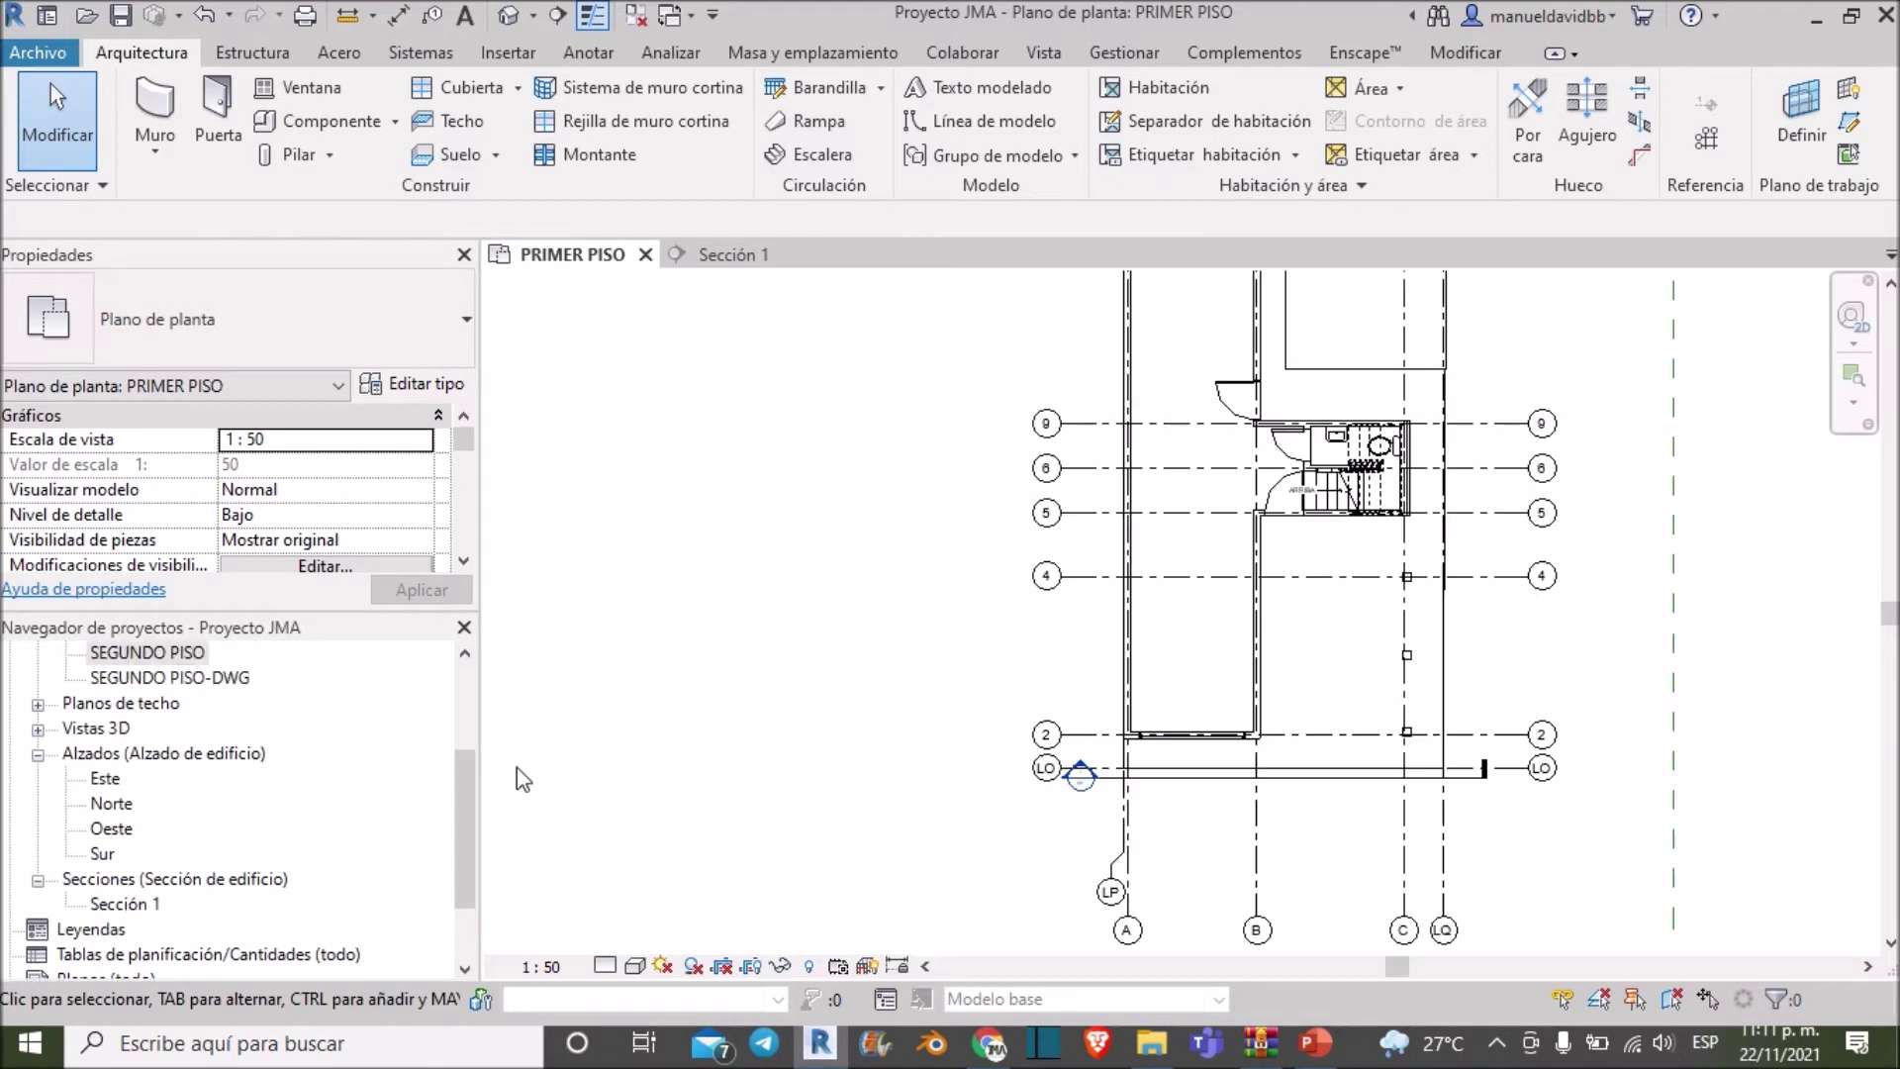
scroll(517, 767, "down", 1)
scroll(414, 801, "down", 1)
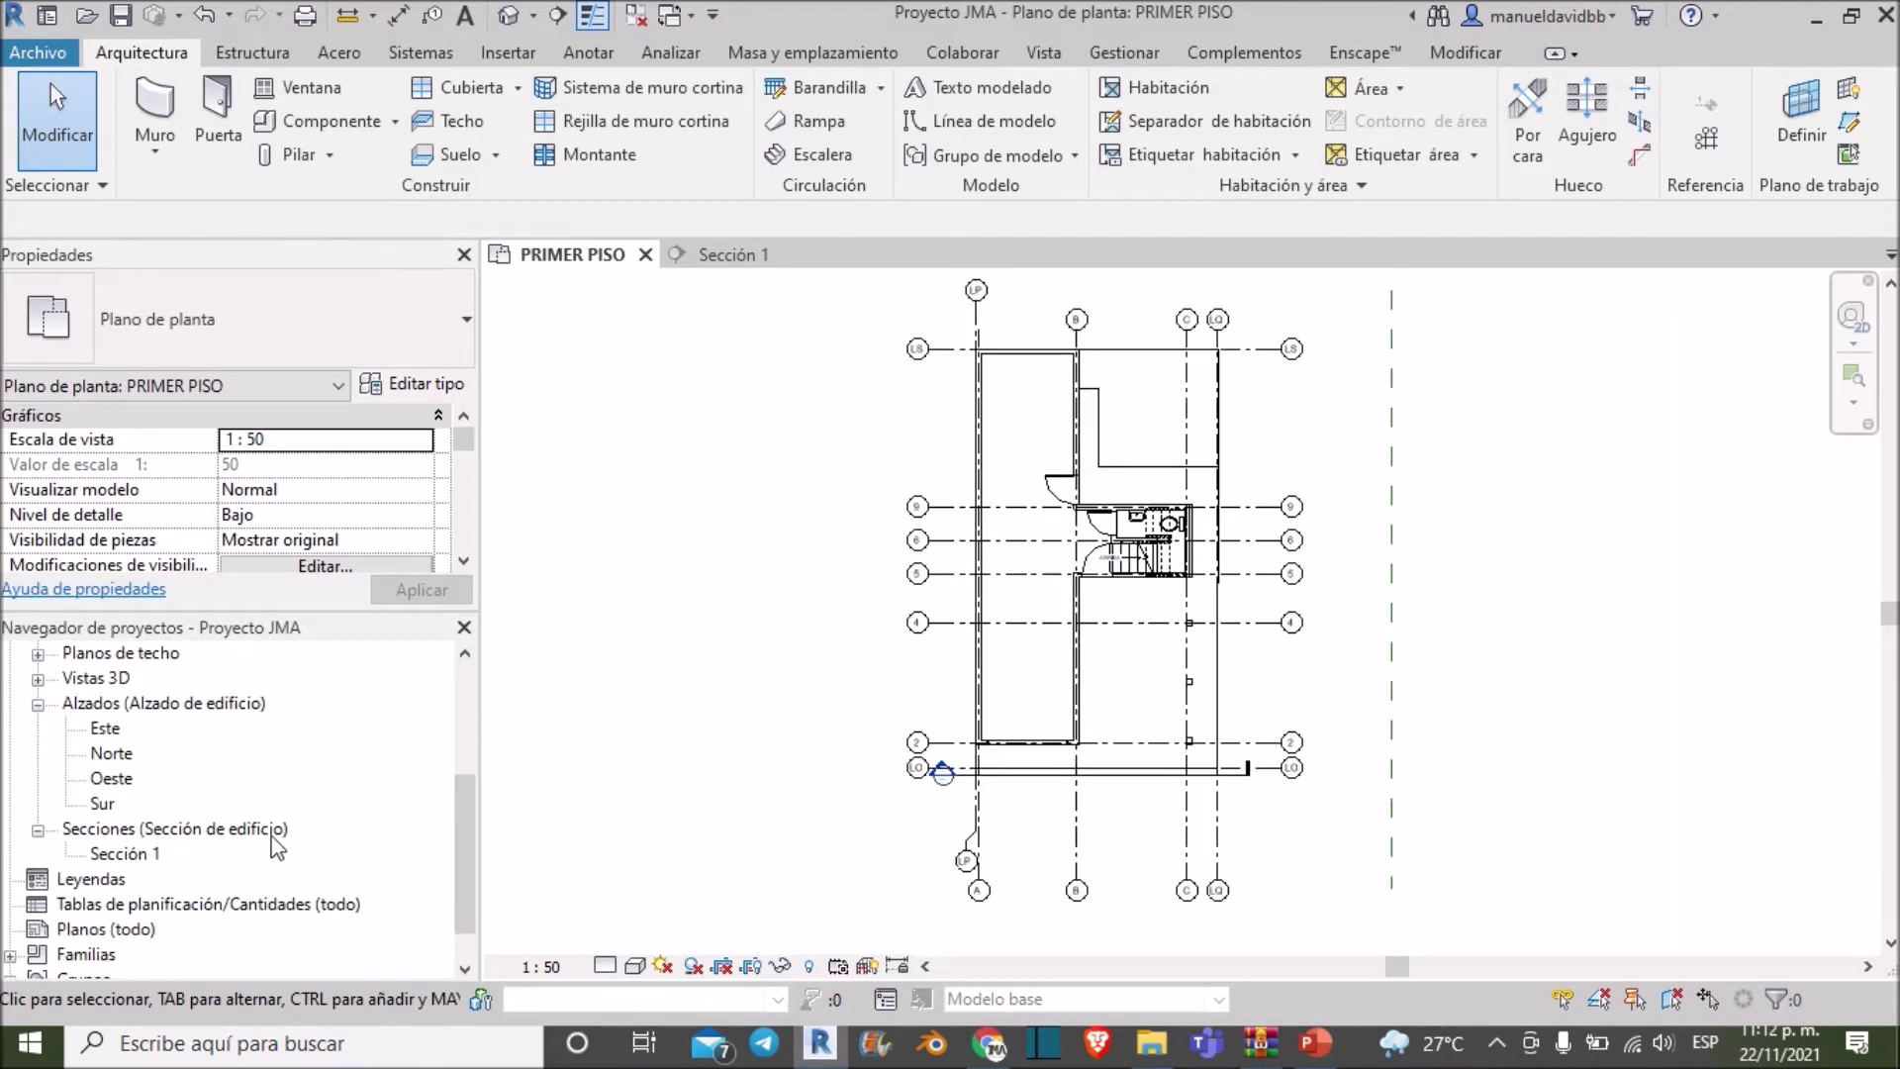
right_click(132, 857)
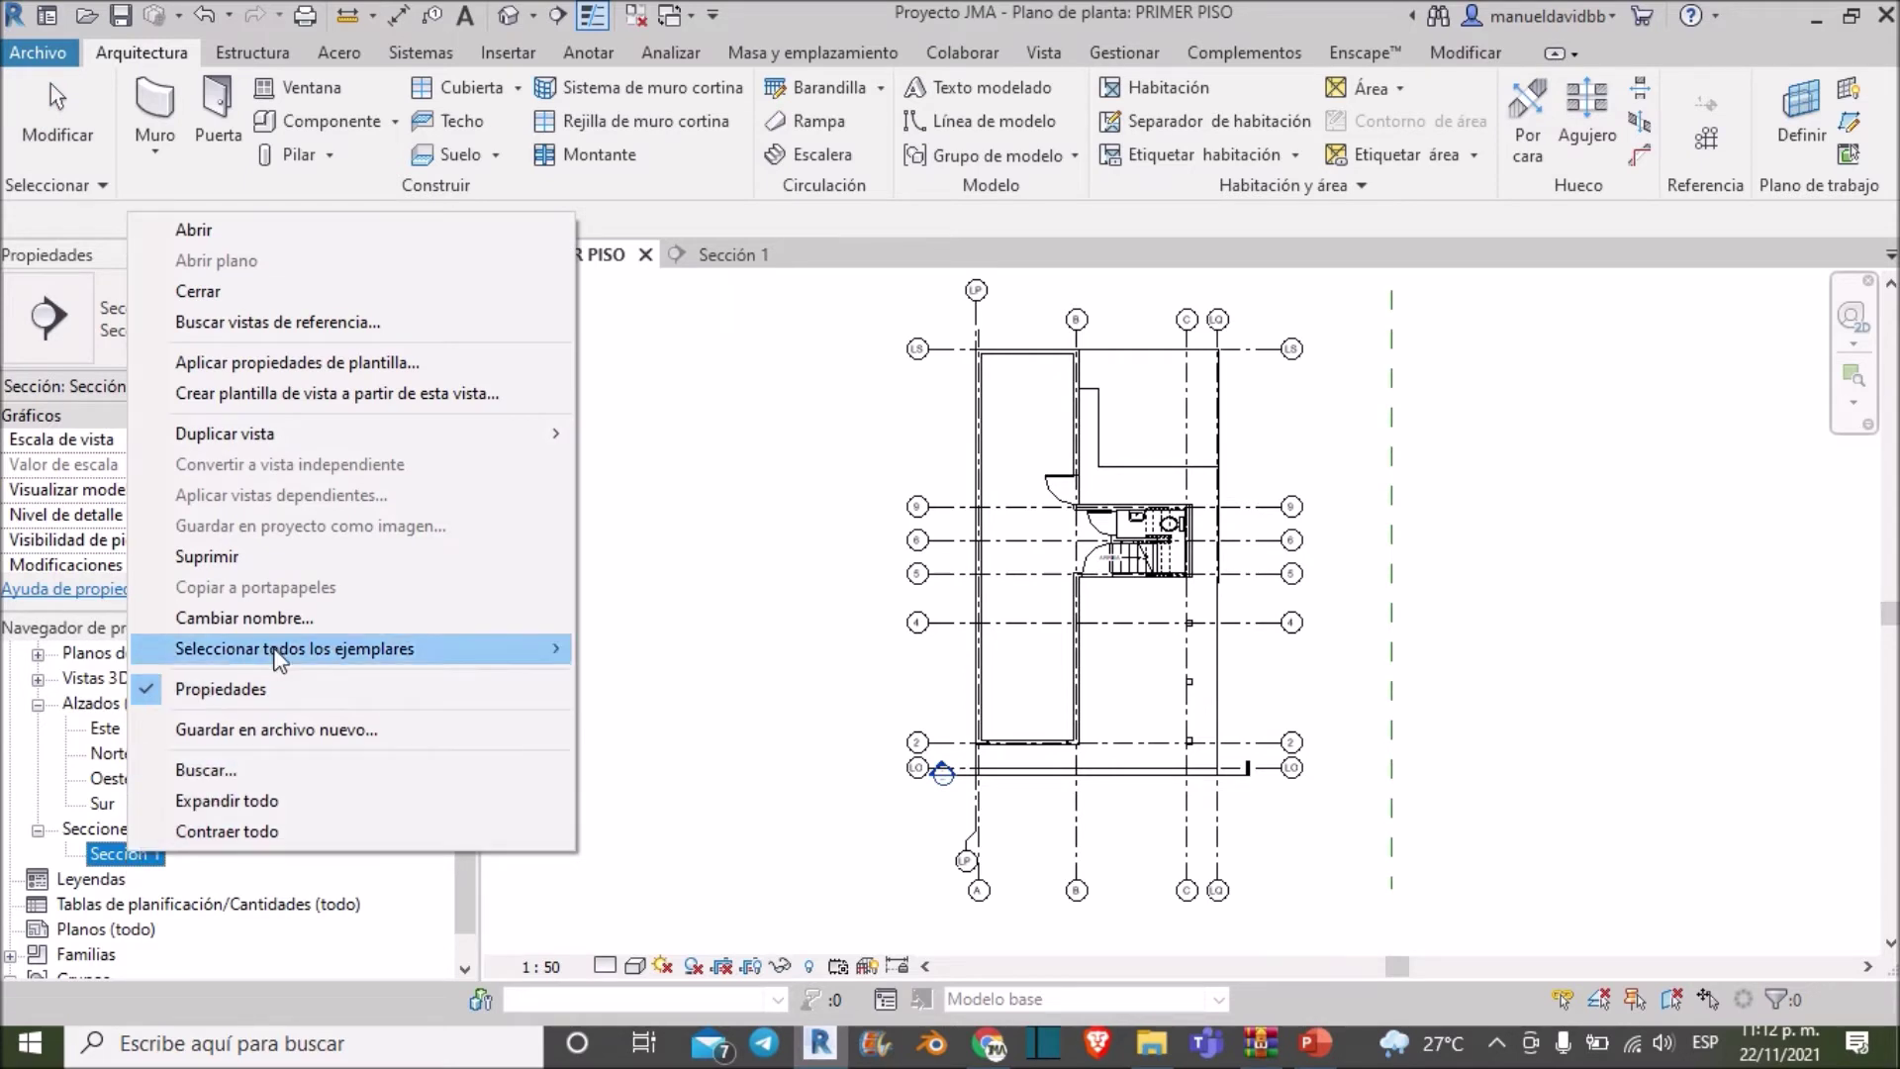
left_click(276, 619)
type("Seccion-01")
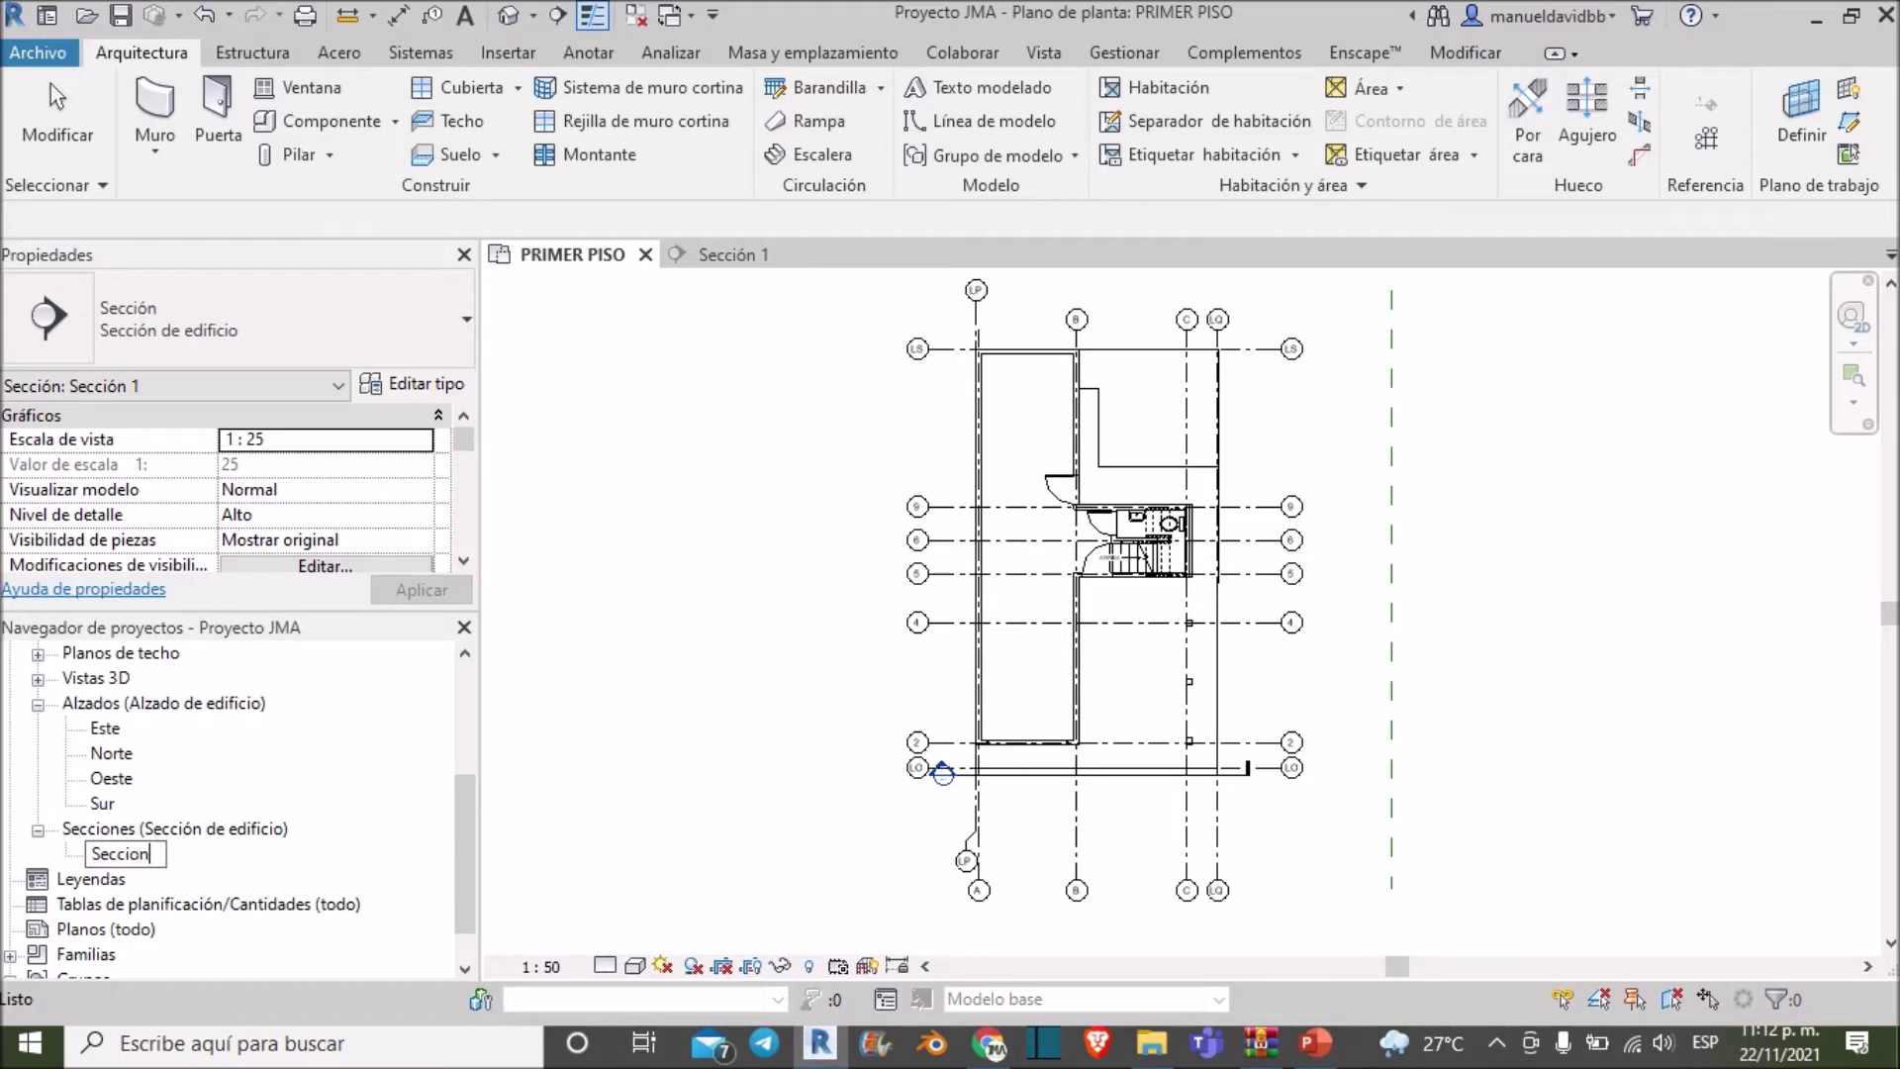
left_click(689, 680)
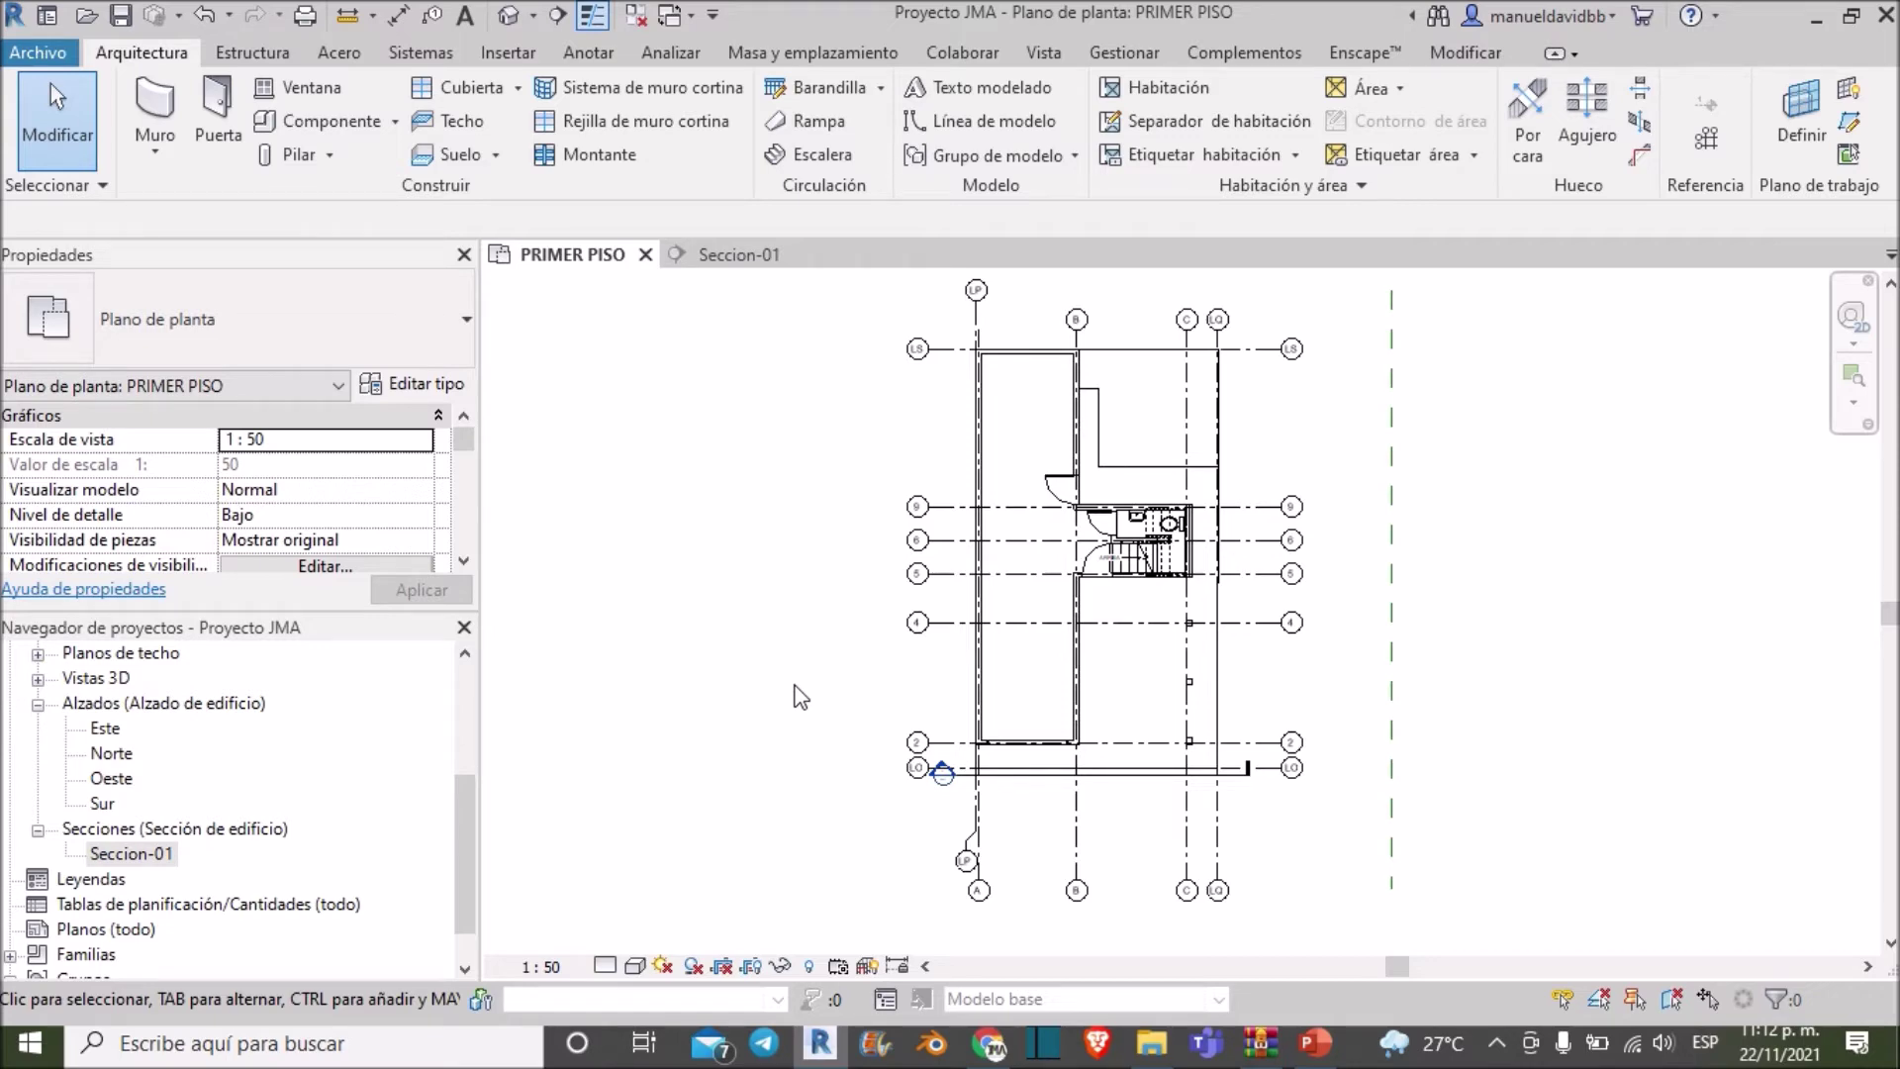
Zoom the PRIMER PISO plan and begin a new section line
scroll(1138, 499, "up", 2)
scroll(1138, 499, "down", 2)
scroll(1138, 500, "up", 6)
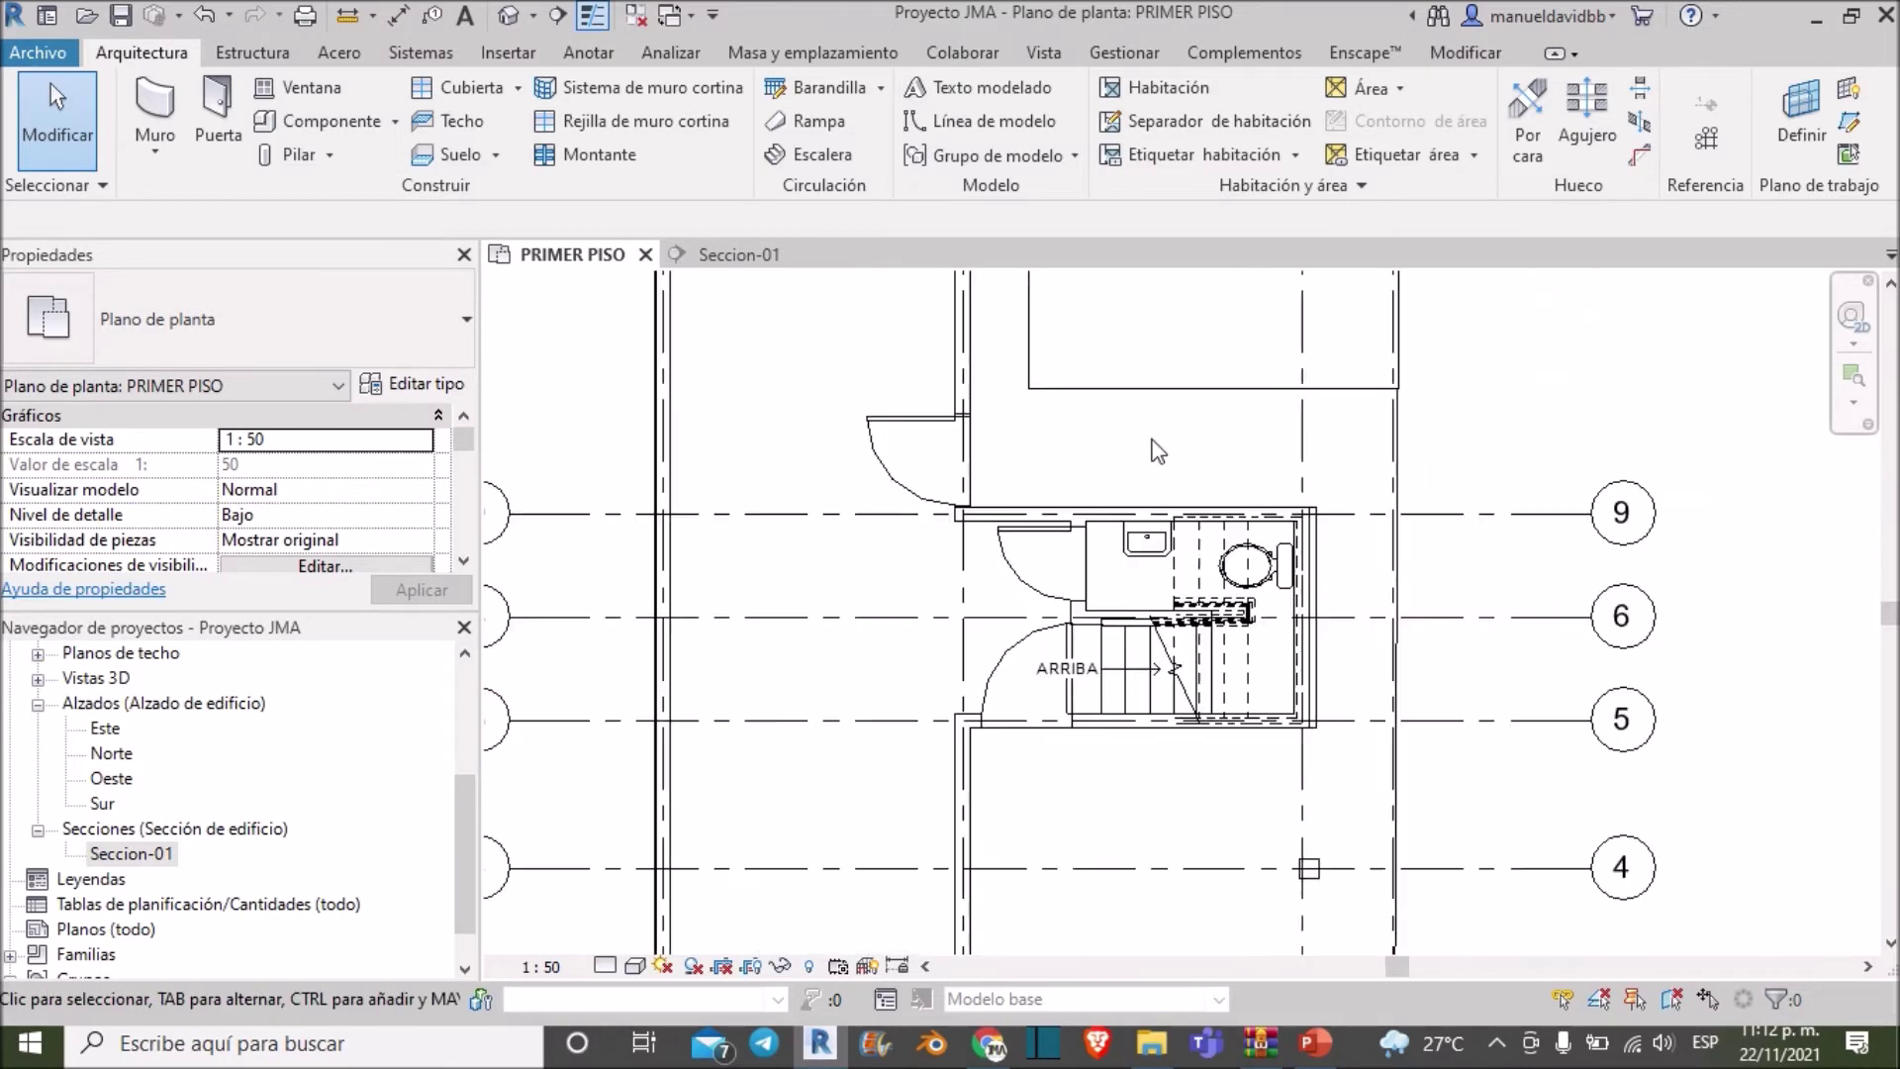
scroll(1157, 450, "down", 2)
left_click(1090, 418)
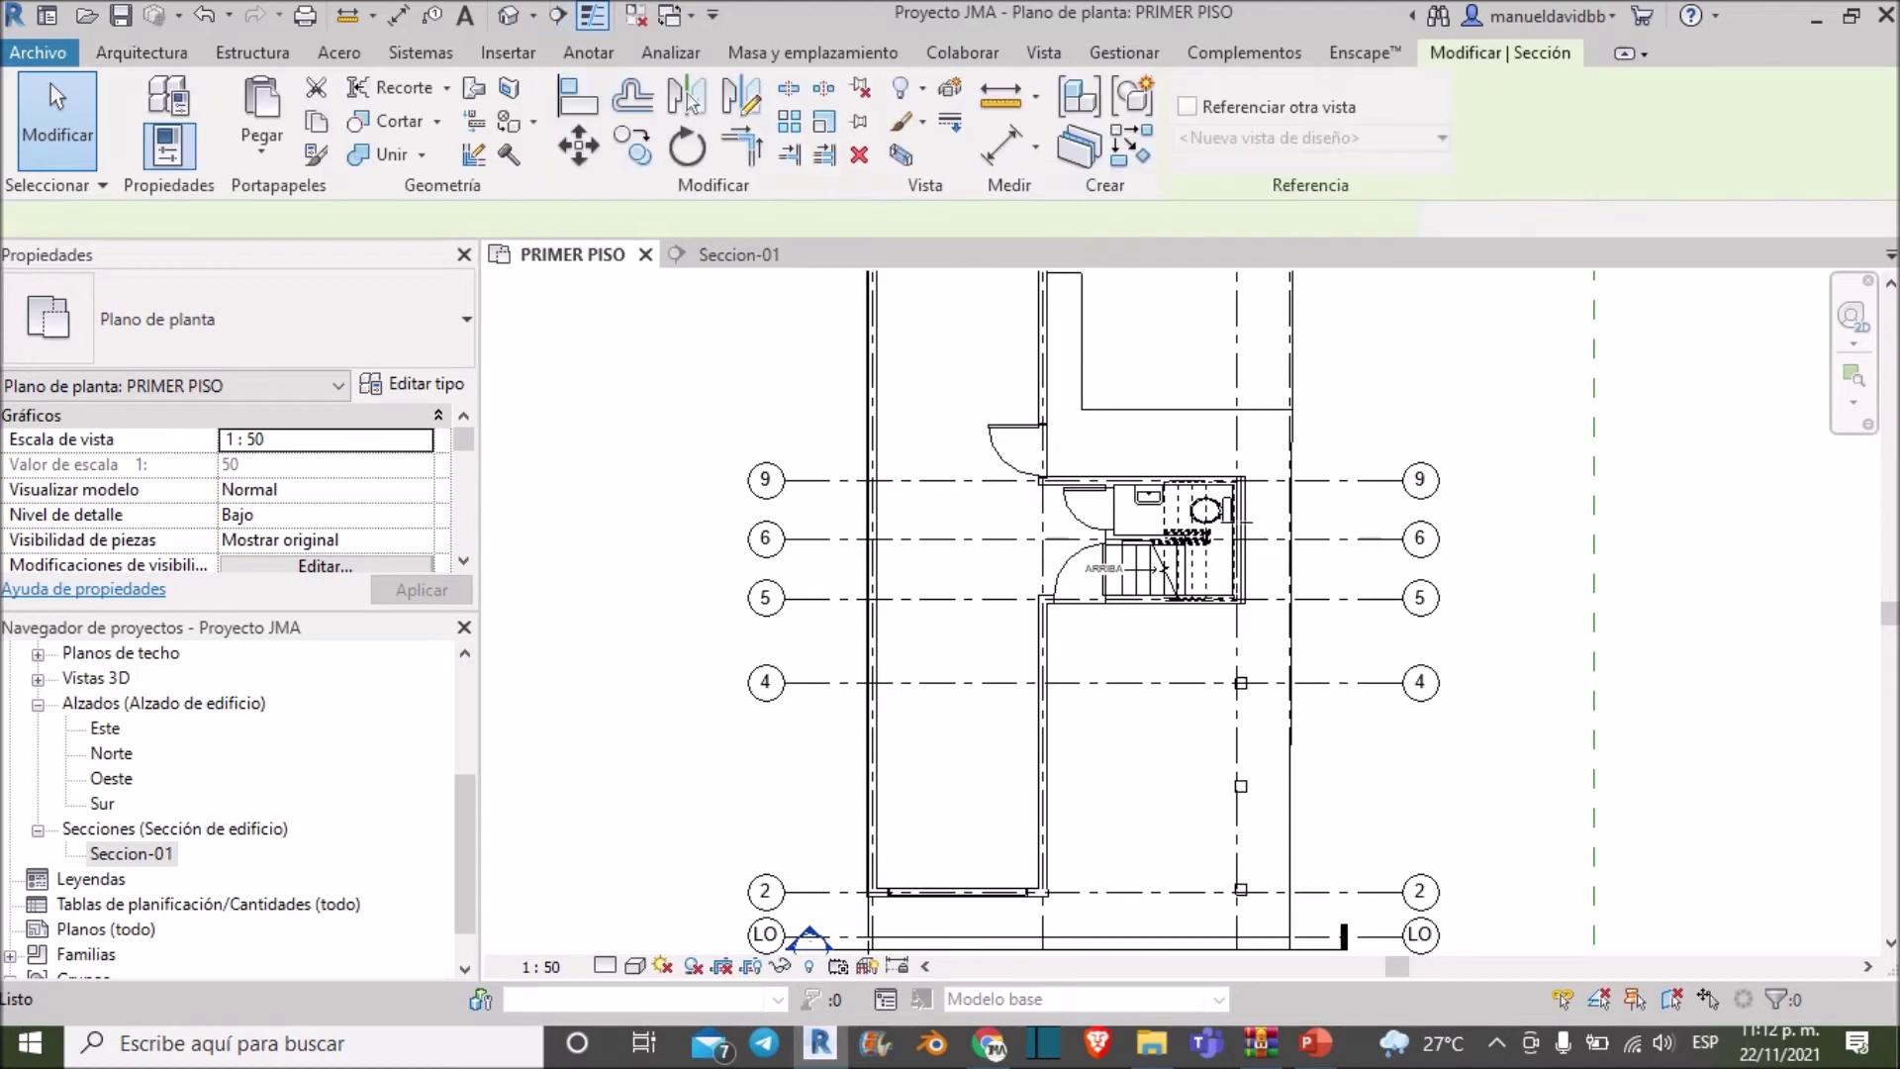
Draw a vertical section across the bathroom, shorten its view depth, and go to its view
scroll(1148, 544, "up", 1)
scroll(1147, 545, "up", 1)
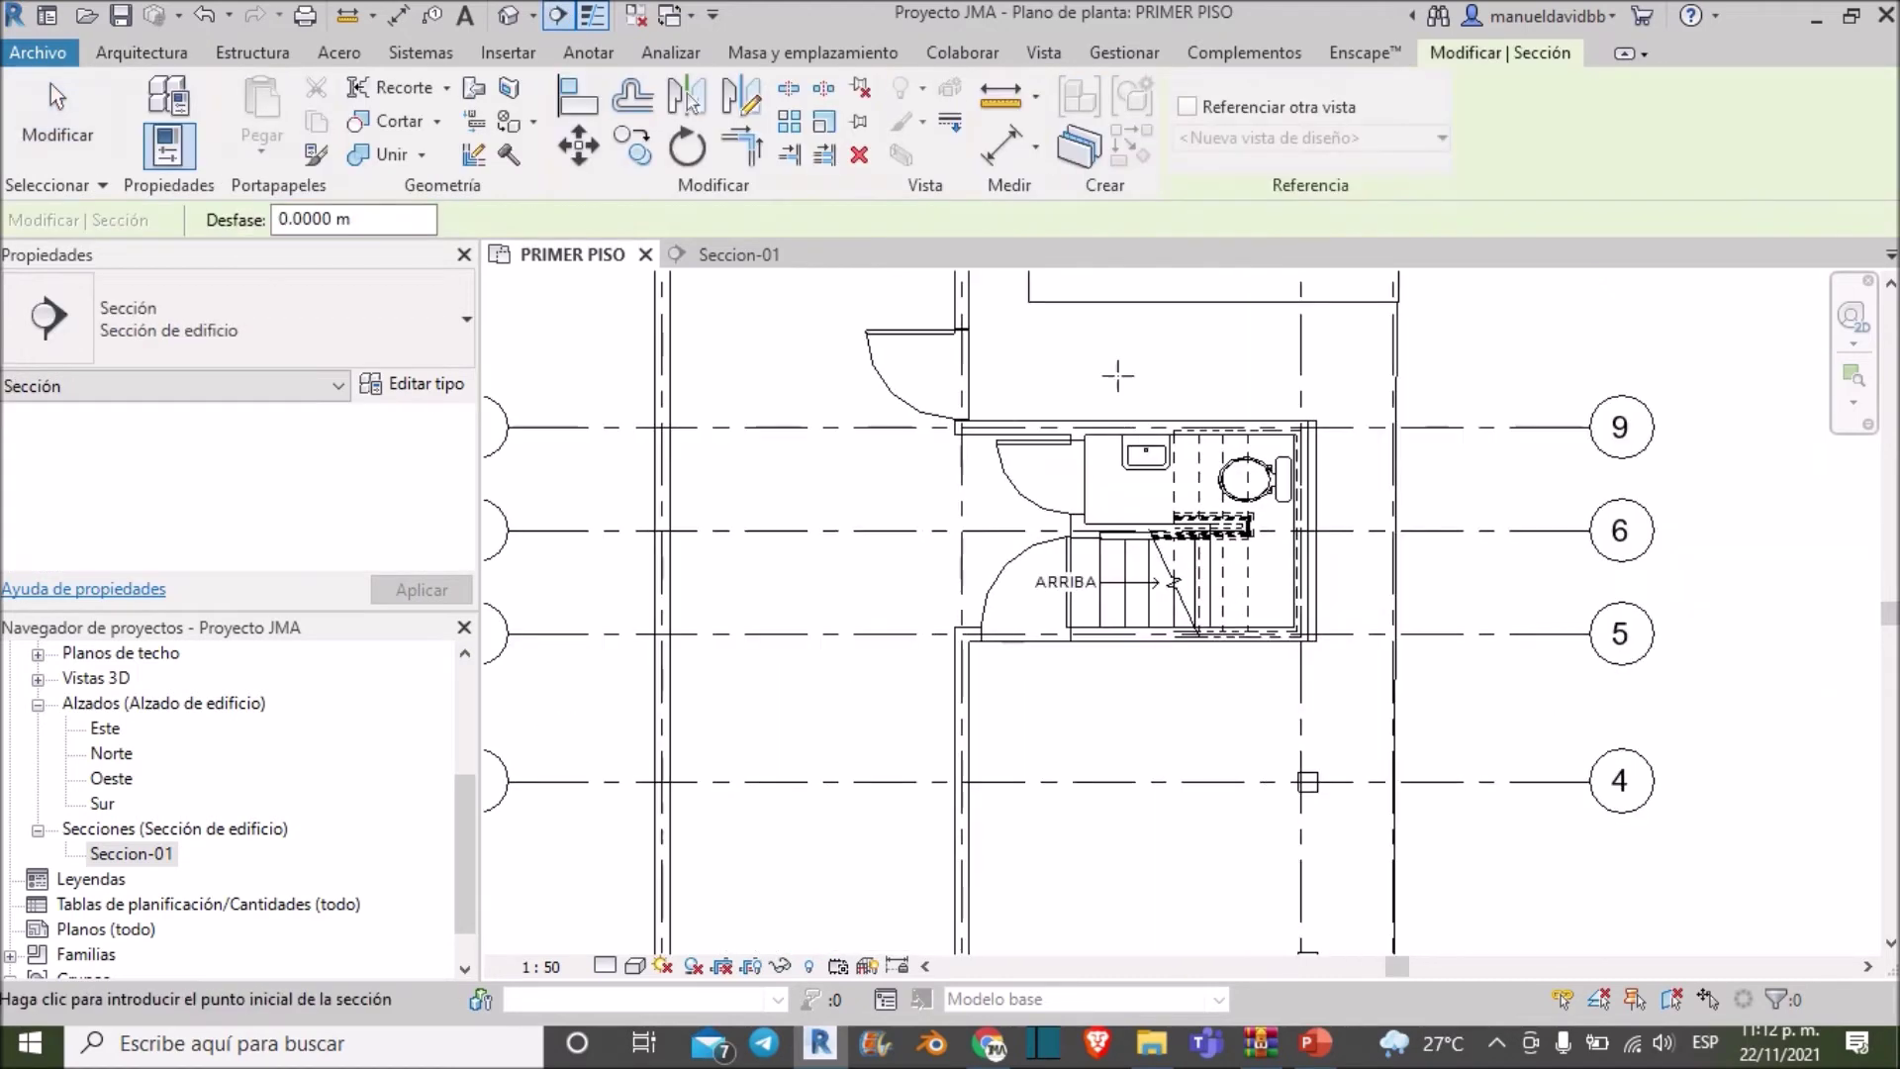
left_click(1108, 321)
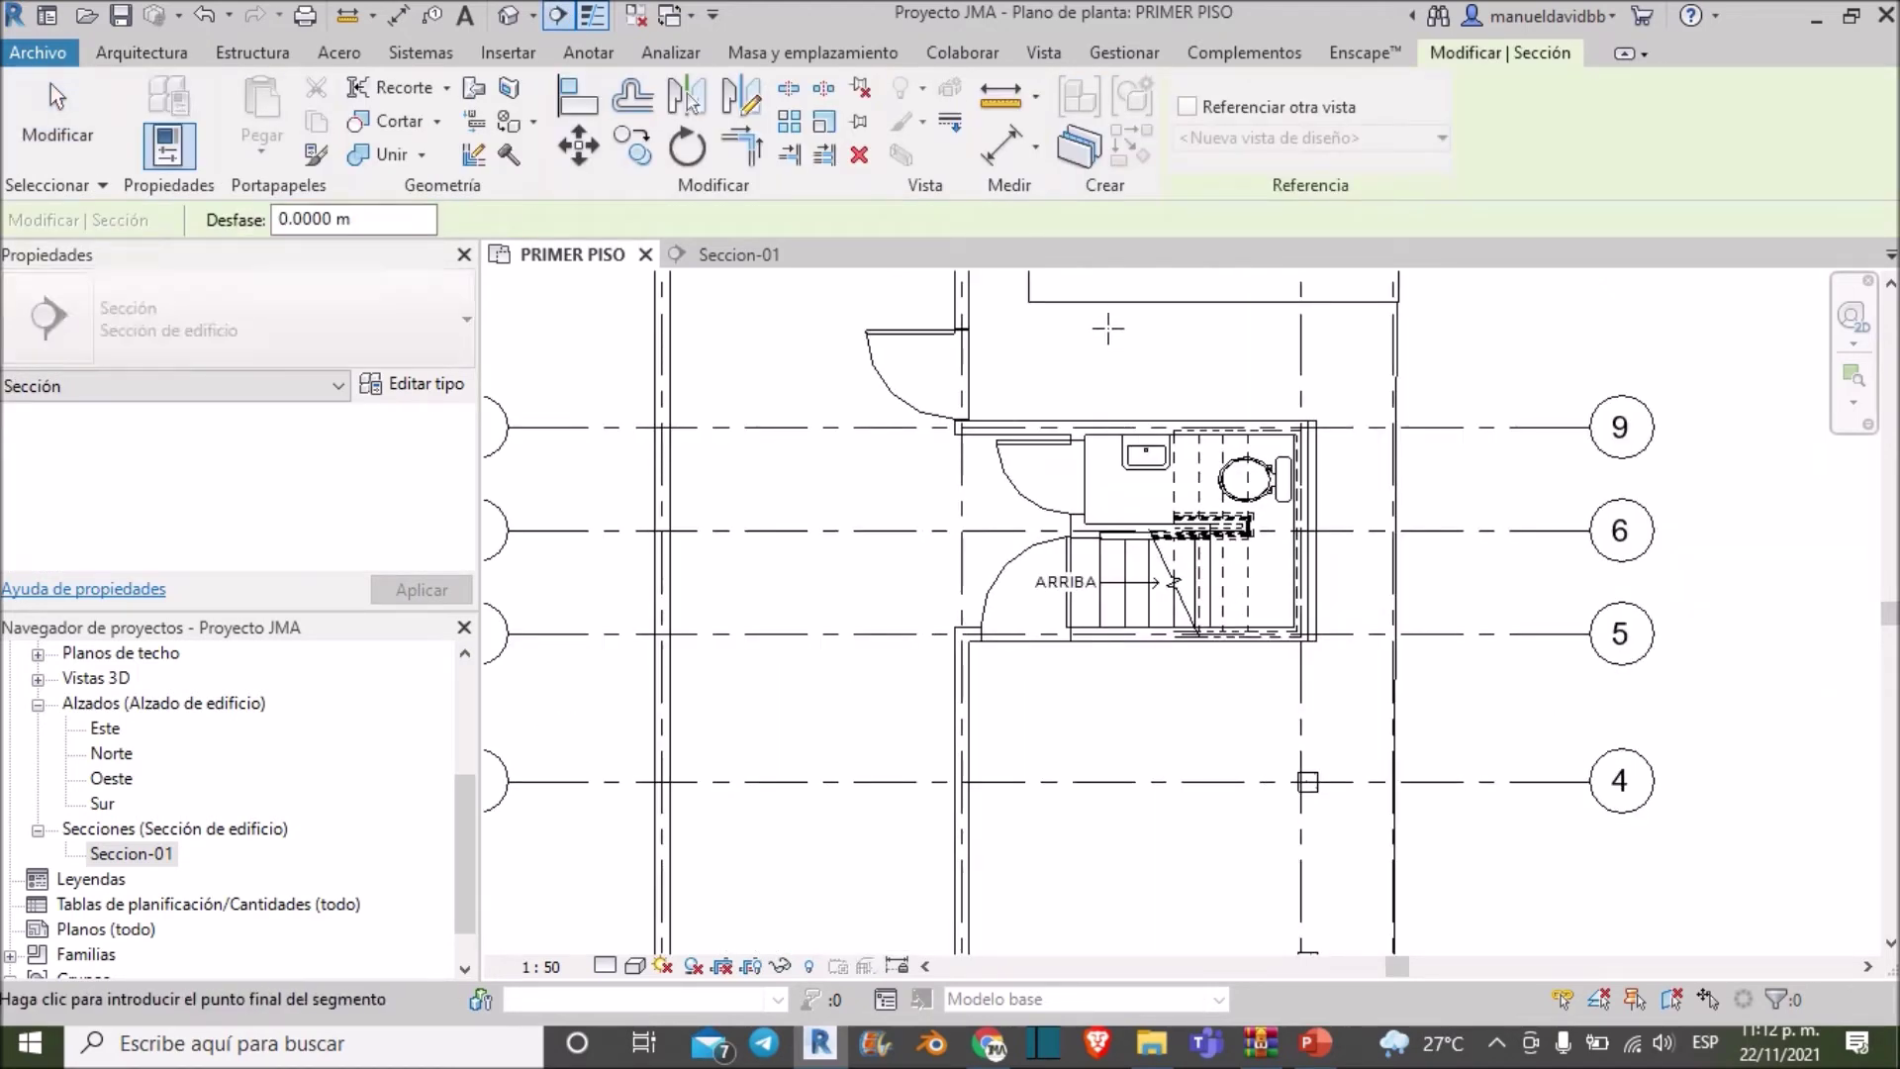
left_click(1107, 731)
key("Escape")
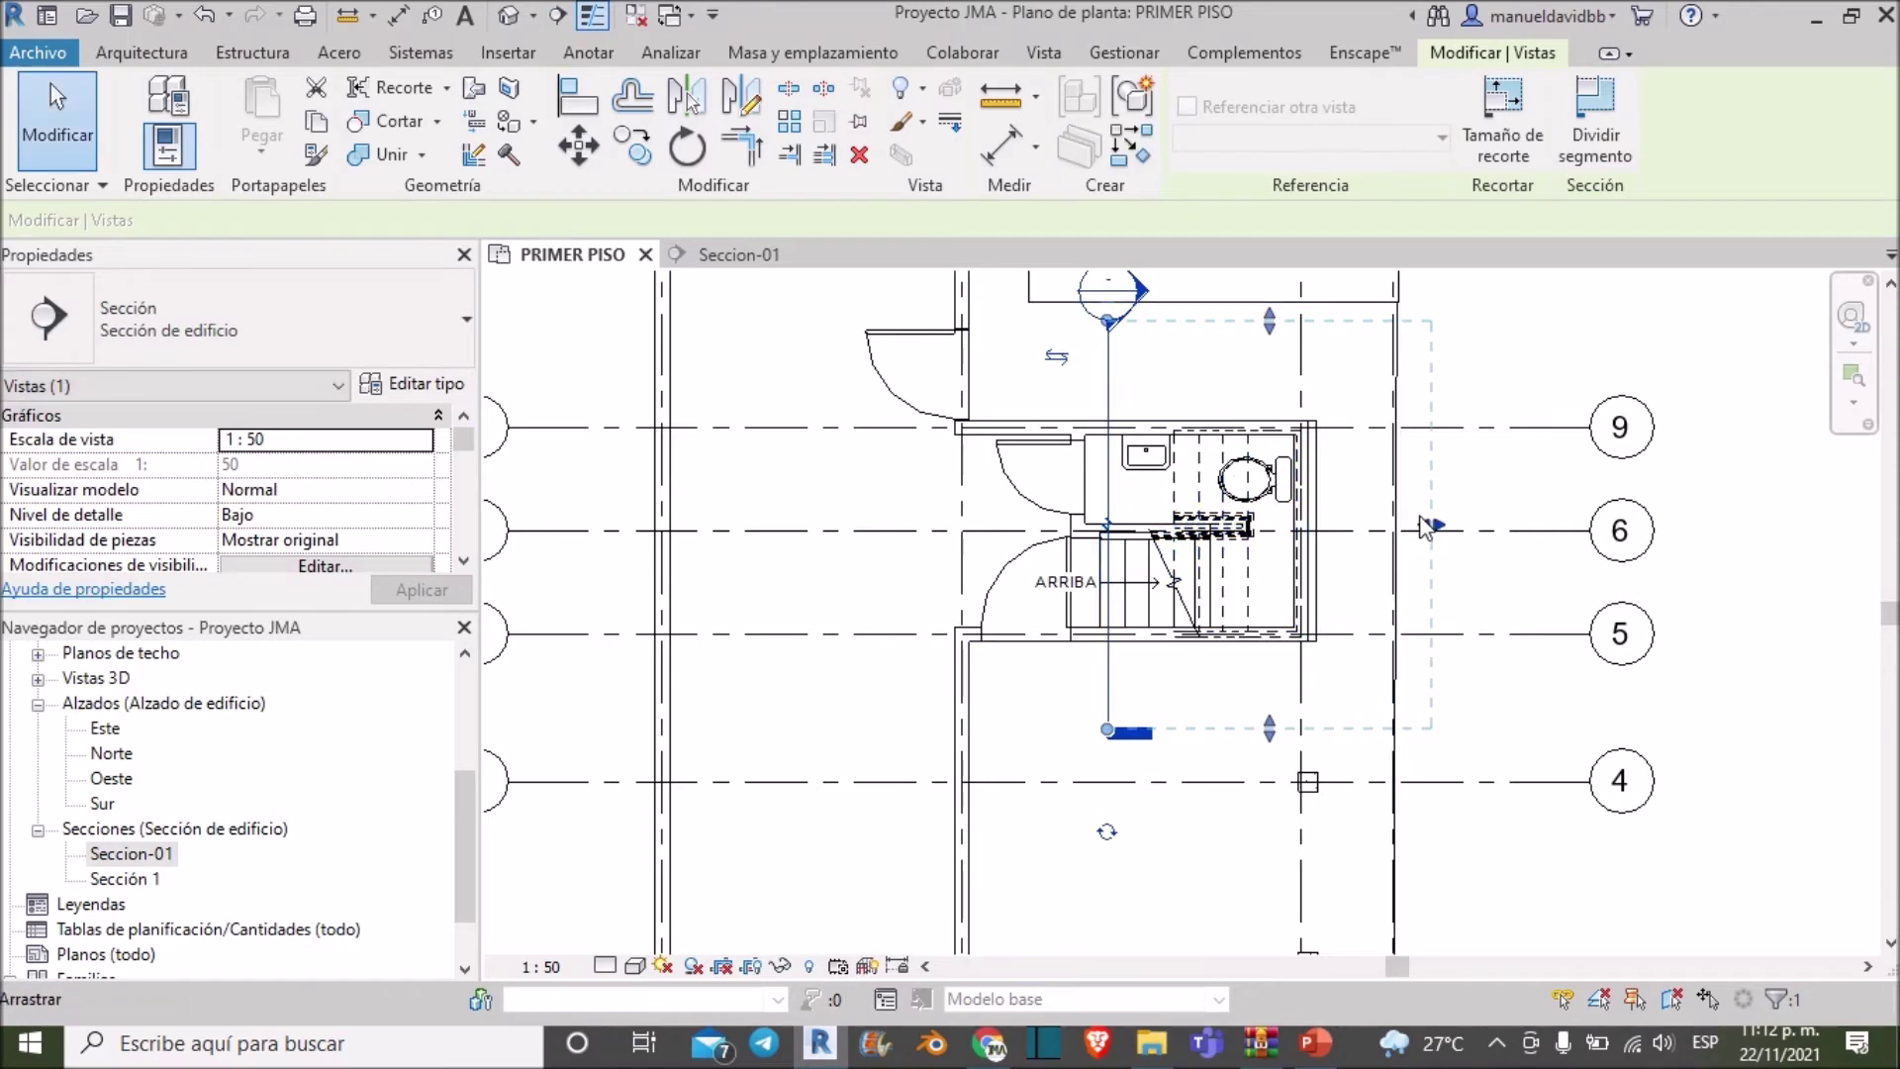
left_click_drag(1425, 525, 1355, 525)
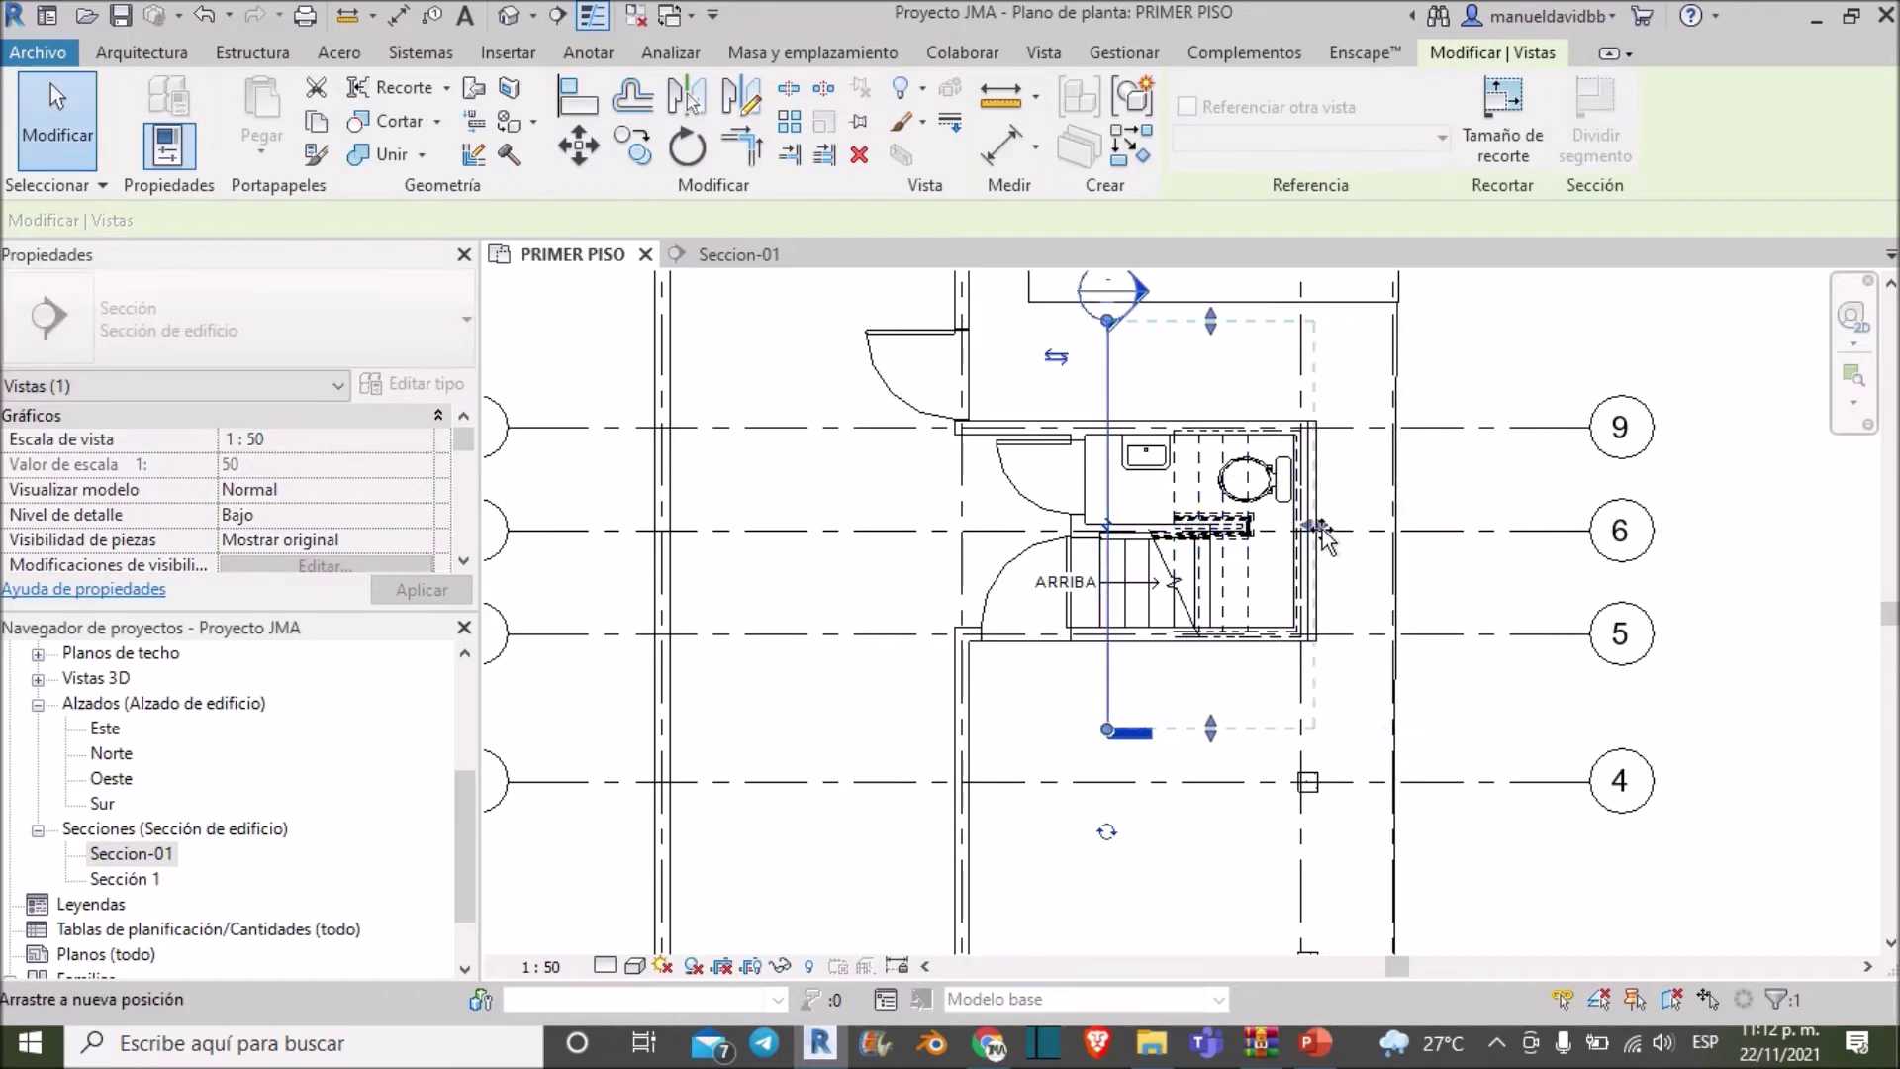
right_click(1105, 385)
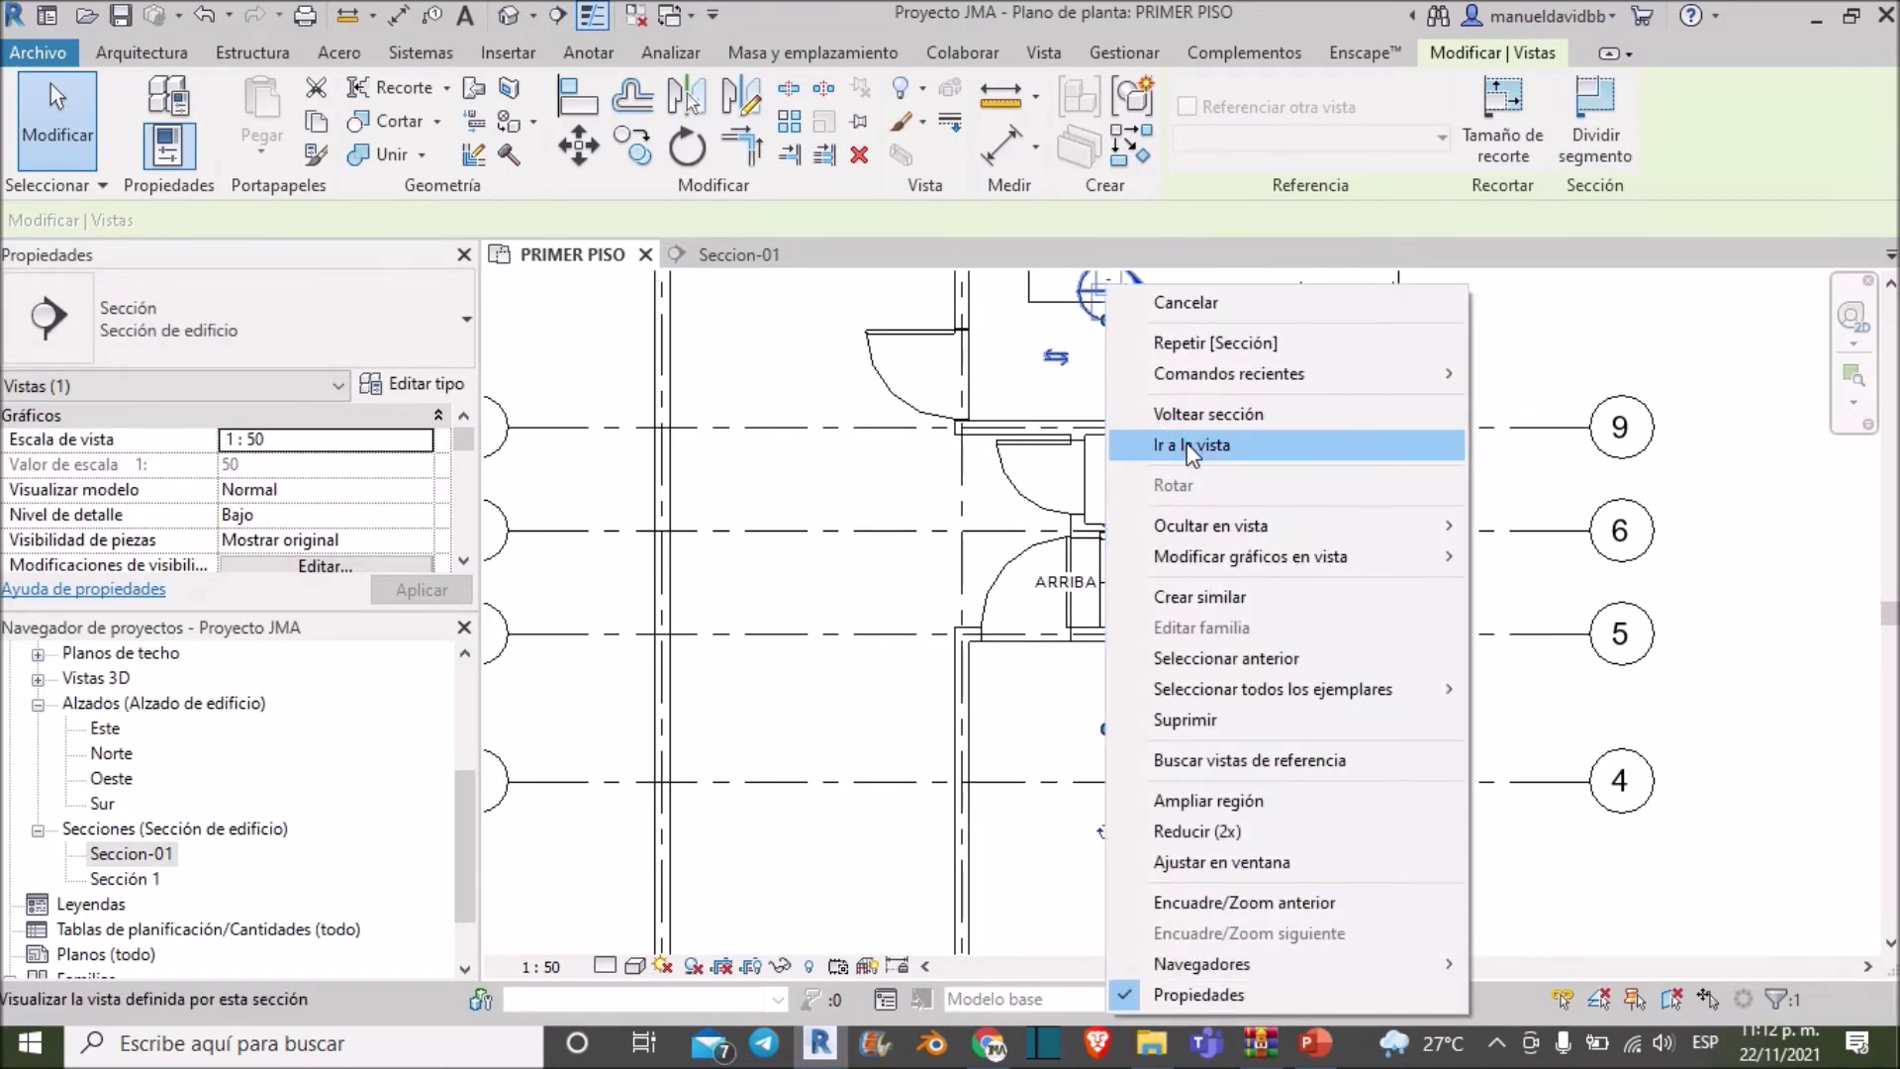
left_click(1186, 444)
scroll(1145, 822, "up", 2)
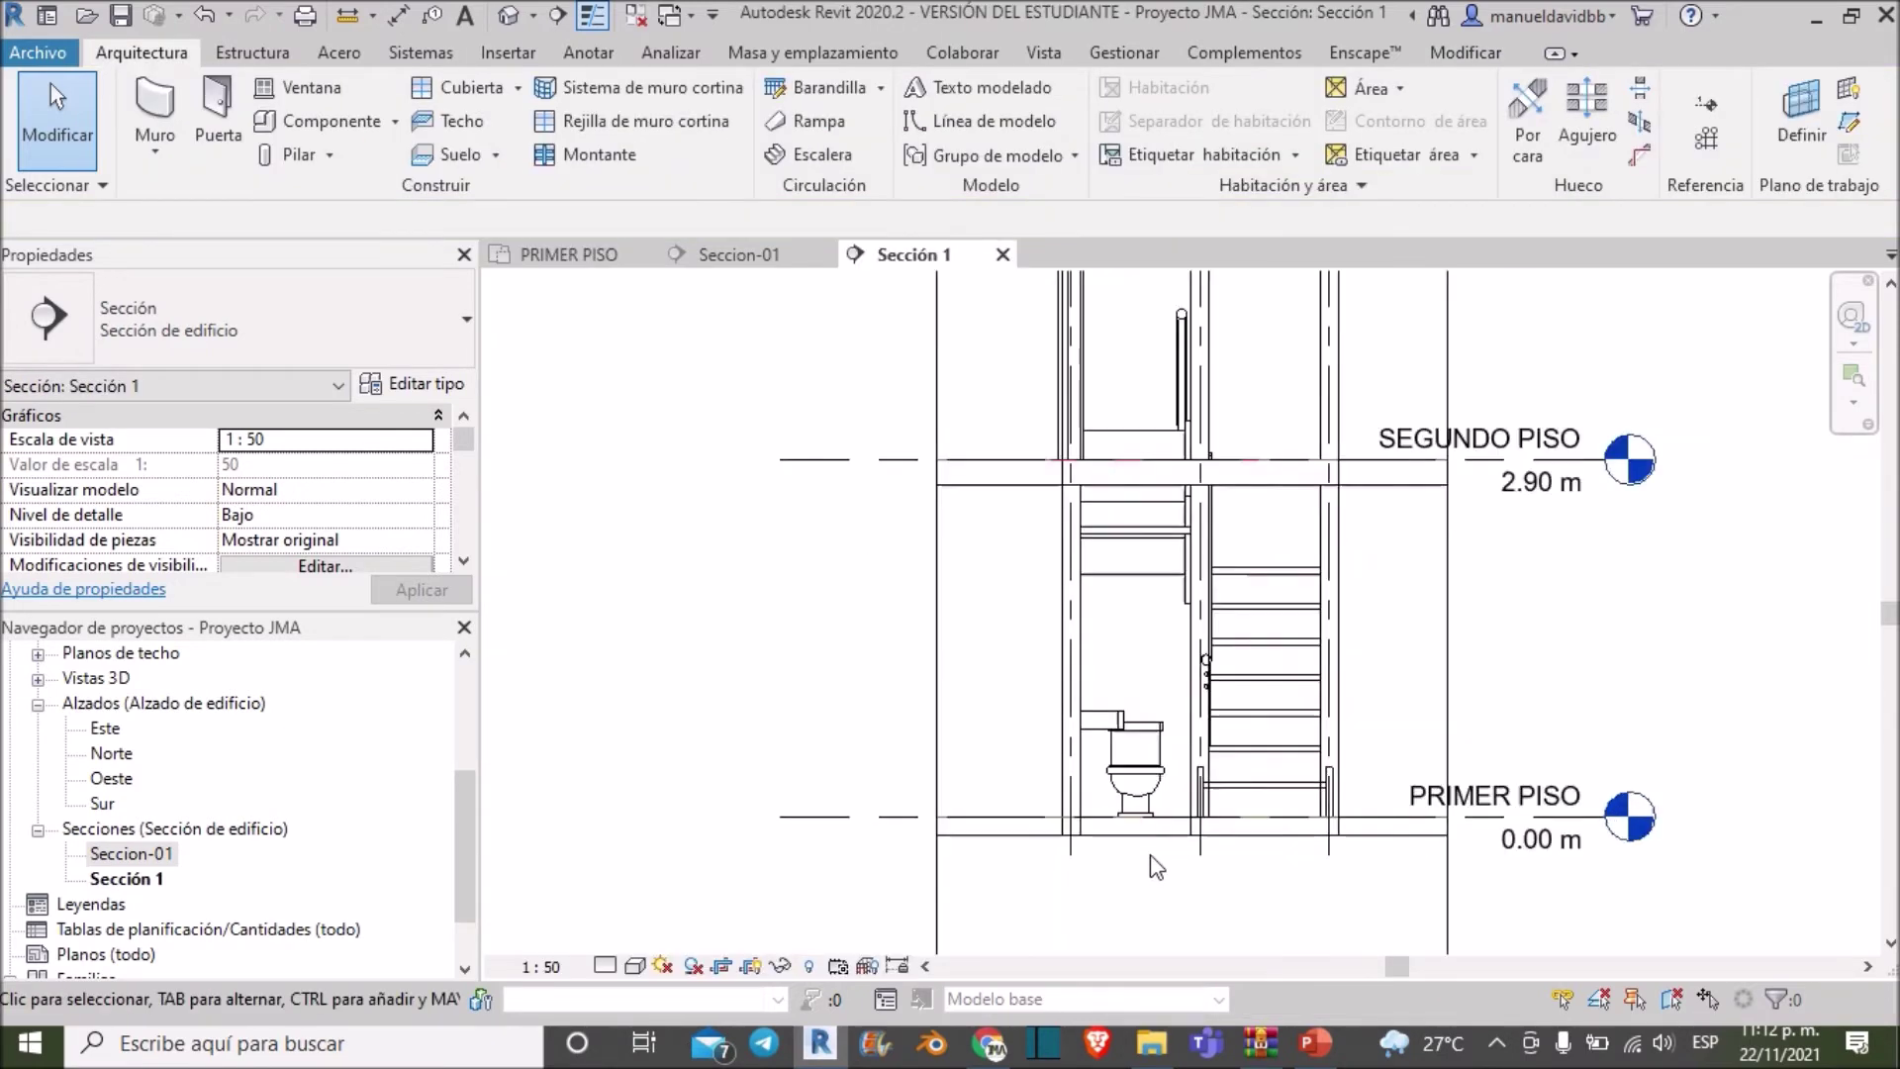
Tighten the crop region between grids 9 and 5, from the second-floor level to below PRIMER PISO
scroll(1148, 868, "up", 2)
scroll(1187, 693, "down", 2)
scroll(1203, 519, "down", 1)
scroll(1201, 517, "down", 1)
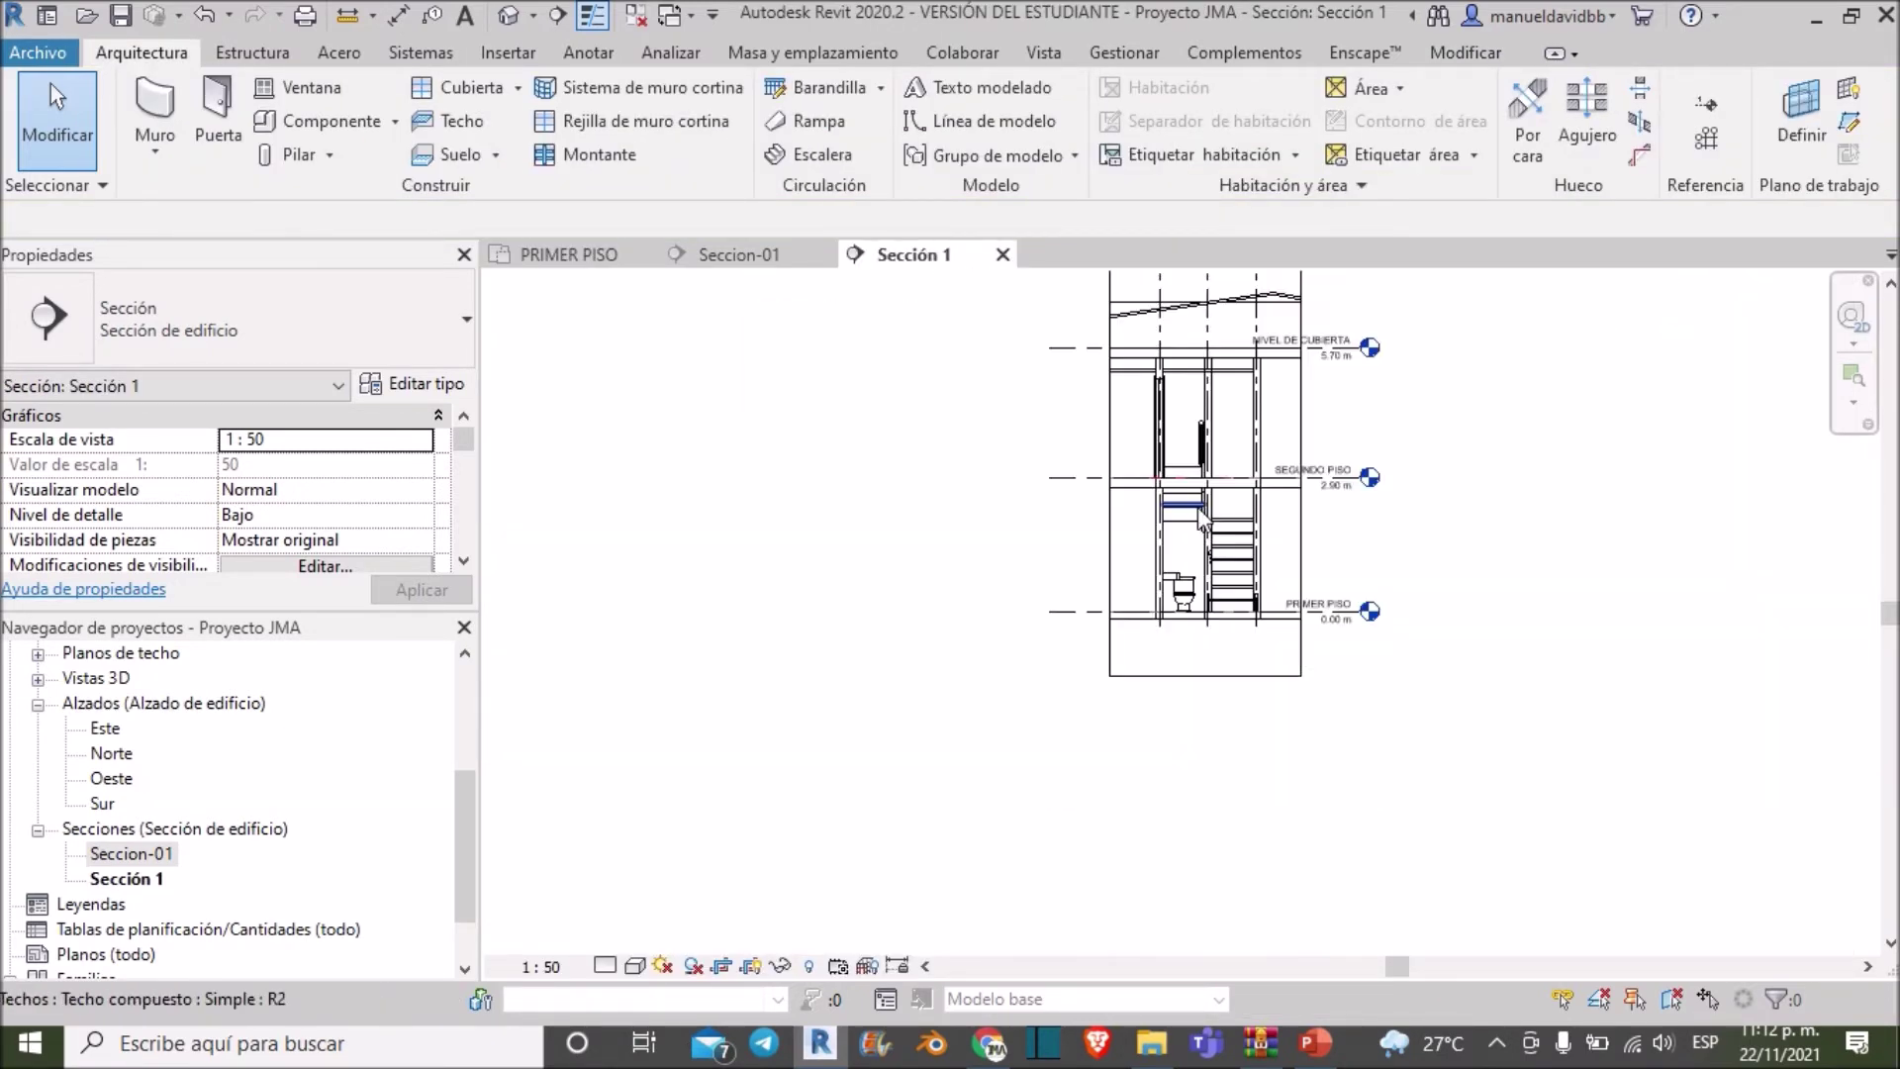
scroll(1185, 763, "down", 2)
left_click(1317, 447)
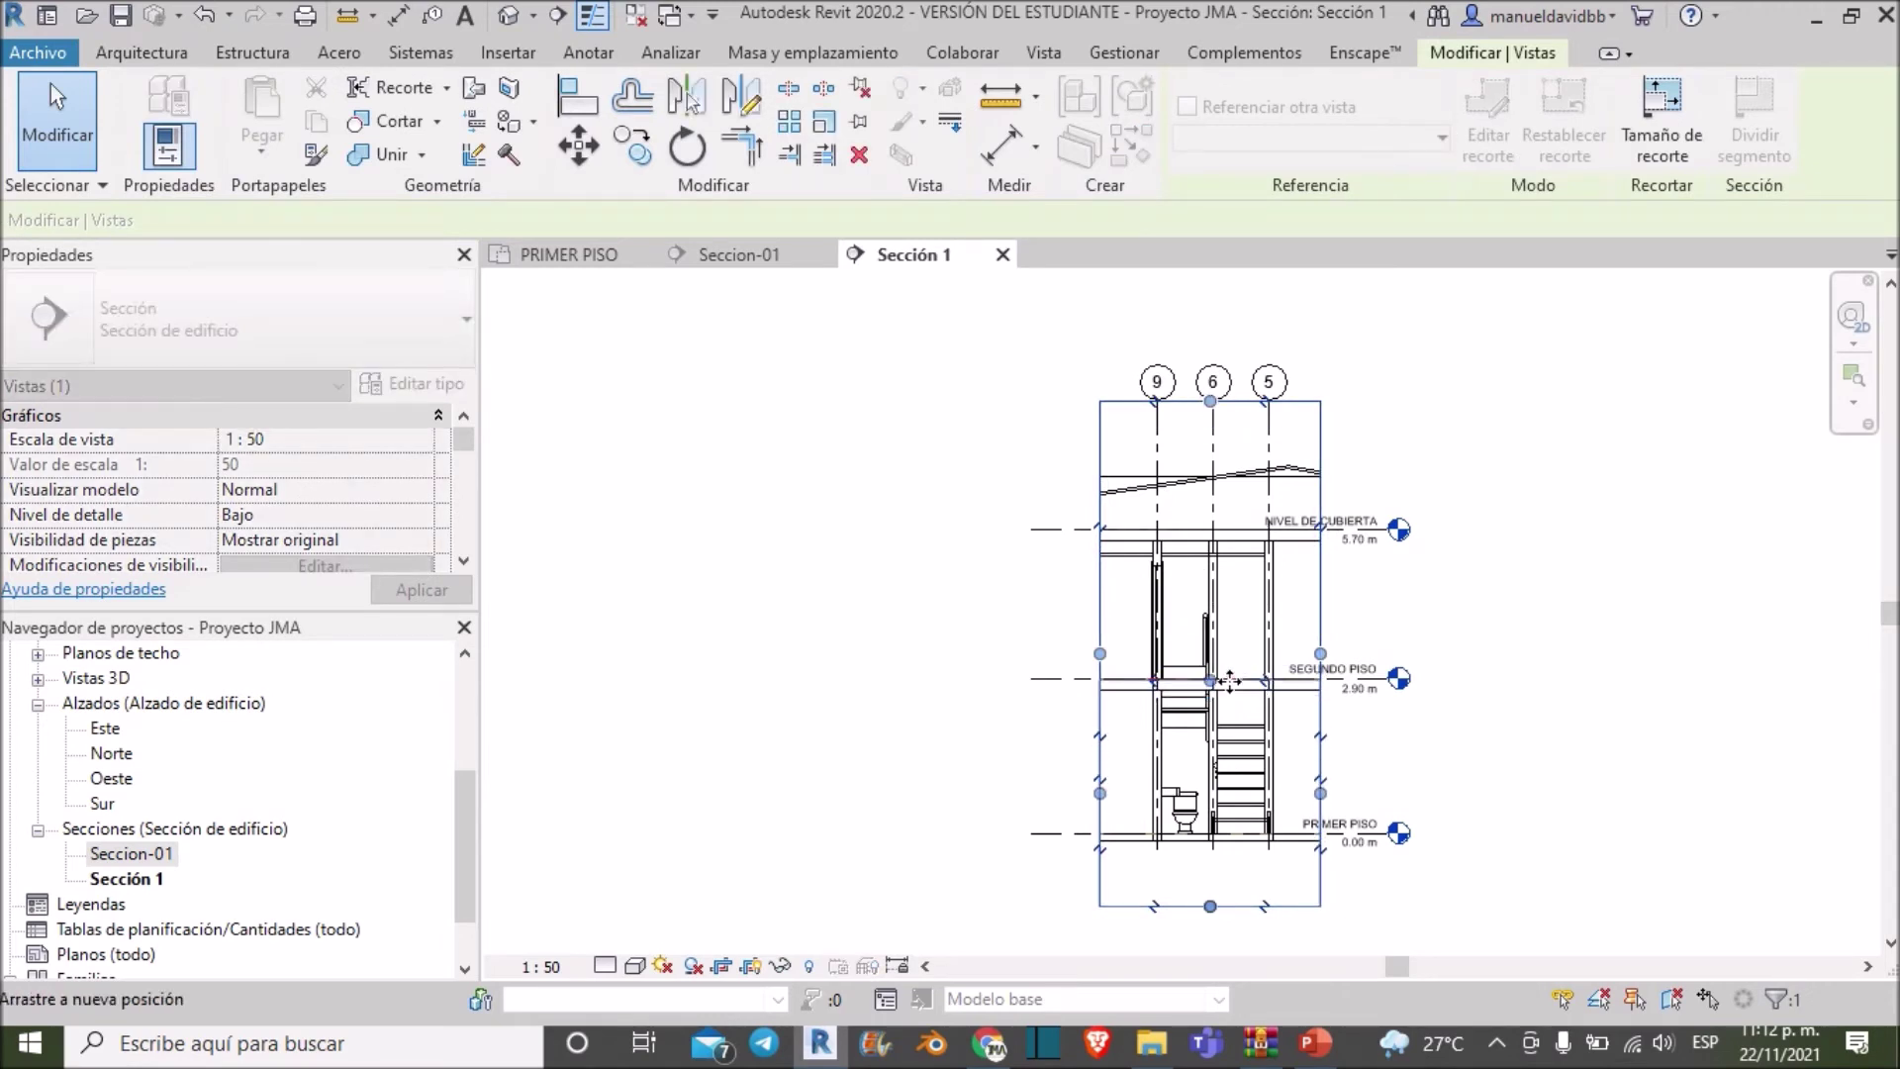
left_click_drag(1229, 696, 1227, 695)
scroll(1163, 821, "up", 2)
left_click_drag(1183, 930, 1191, 831)
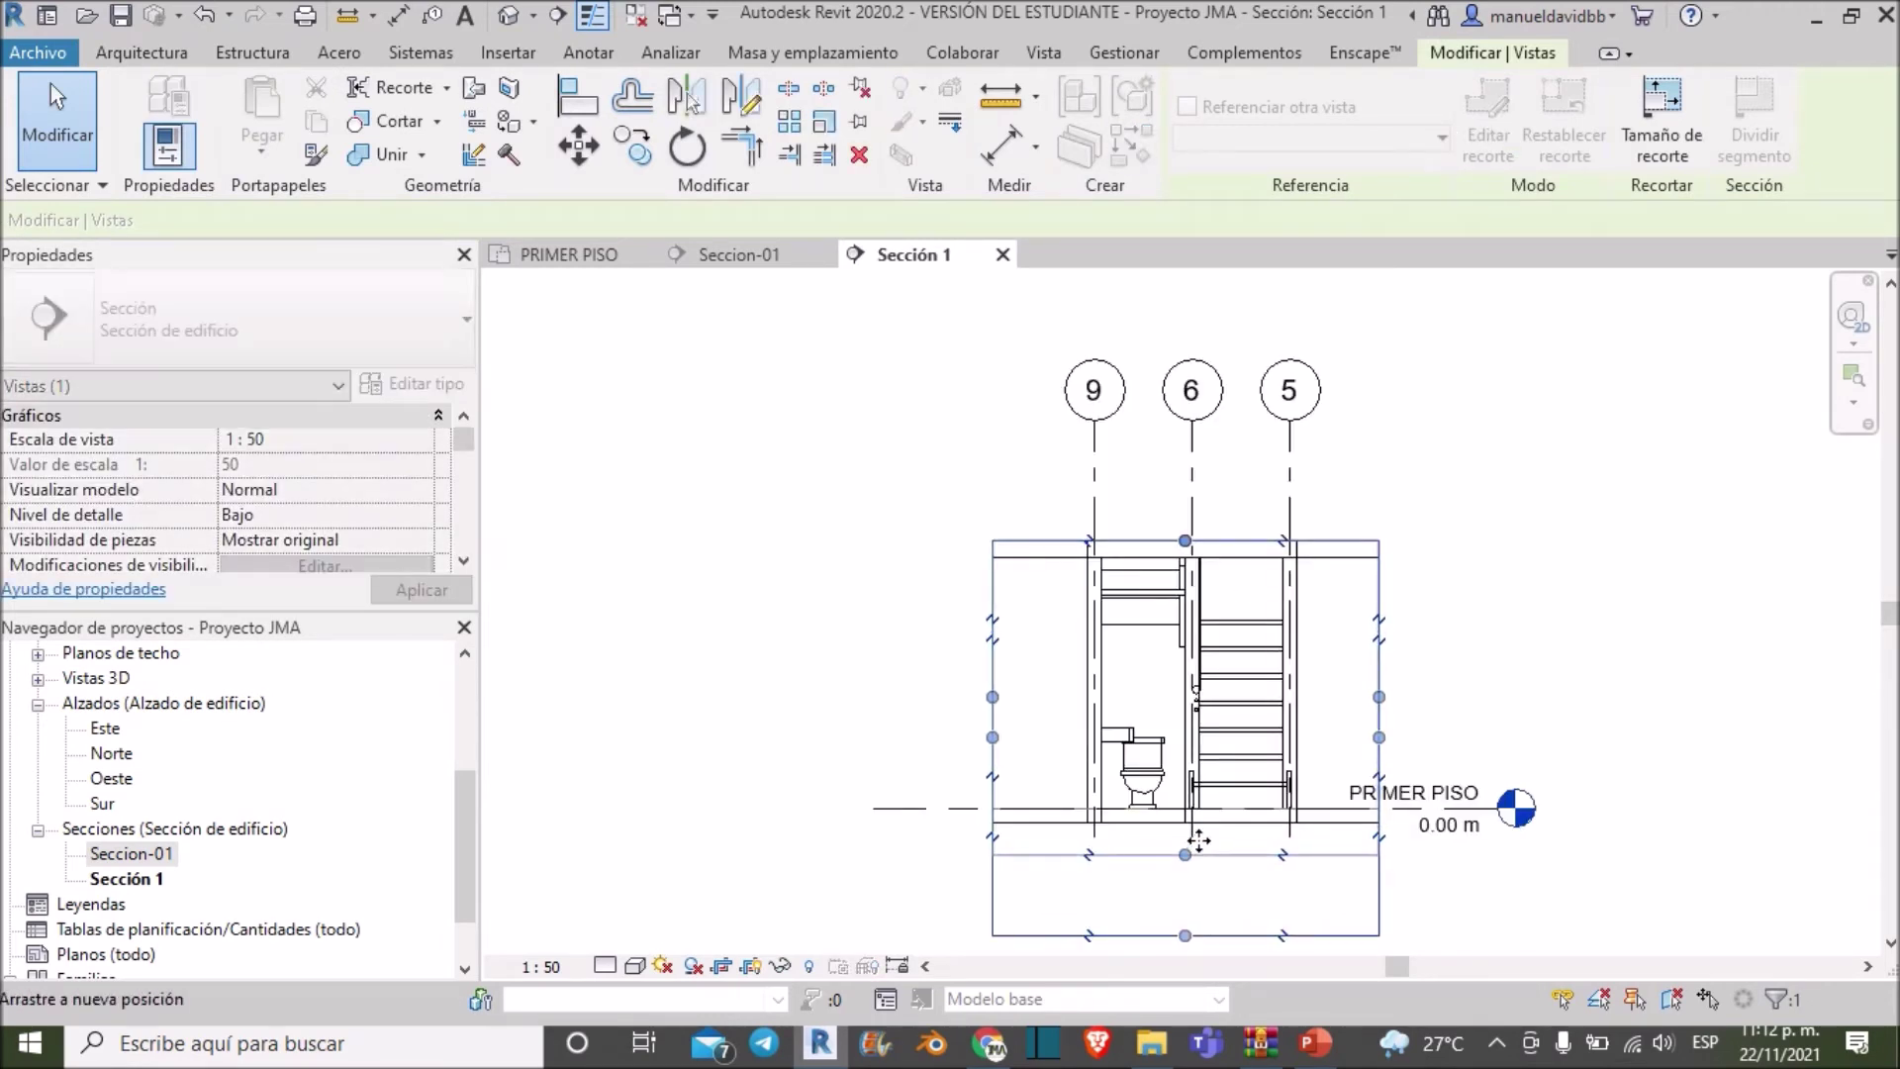
left_click_drag(990, 680, 1084, 681)
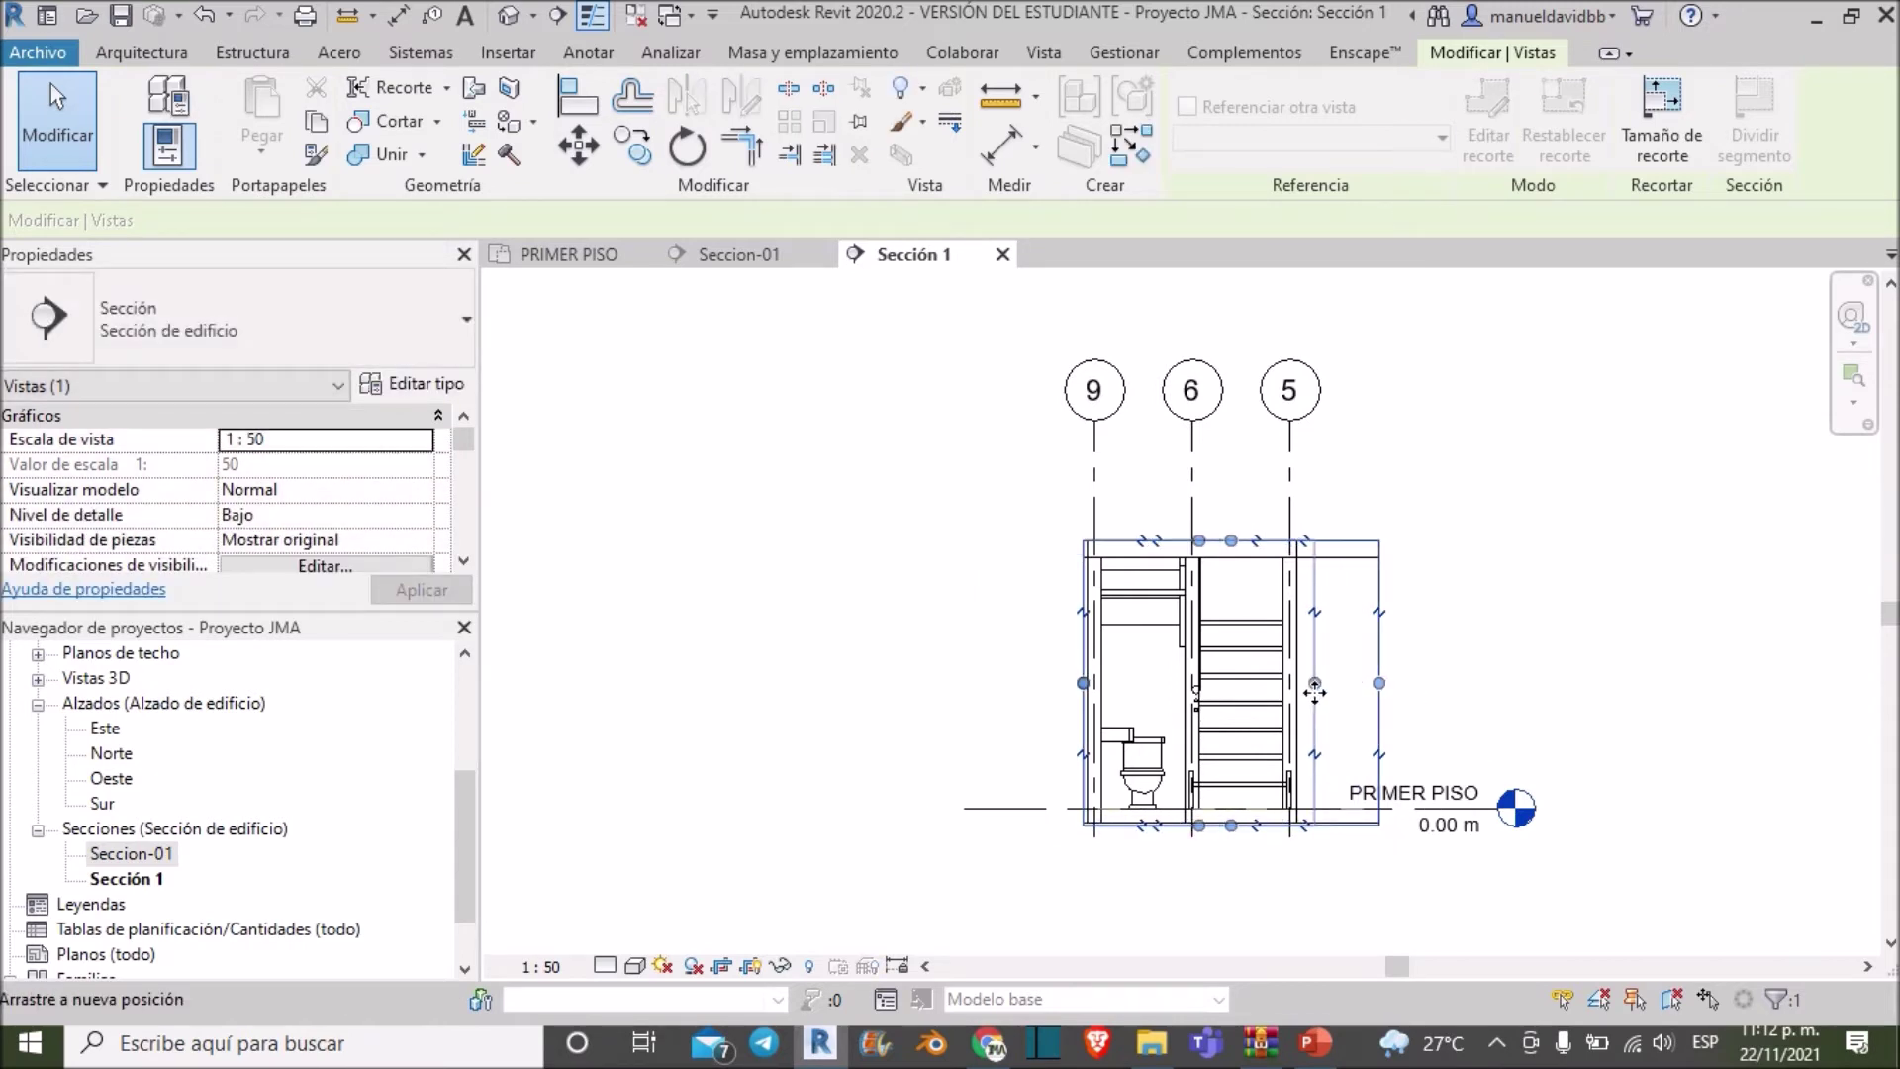
left_click_drag(1371, 680, 1299, 683)
left_click(1546, 477)
Hide grid lines 9, 6 and 5 in this view and recentre the bathroom
left_click_drag(1355, 463, 968, 461)
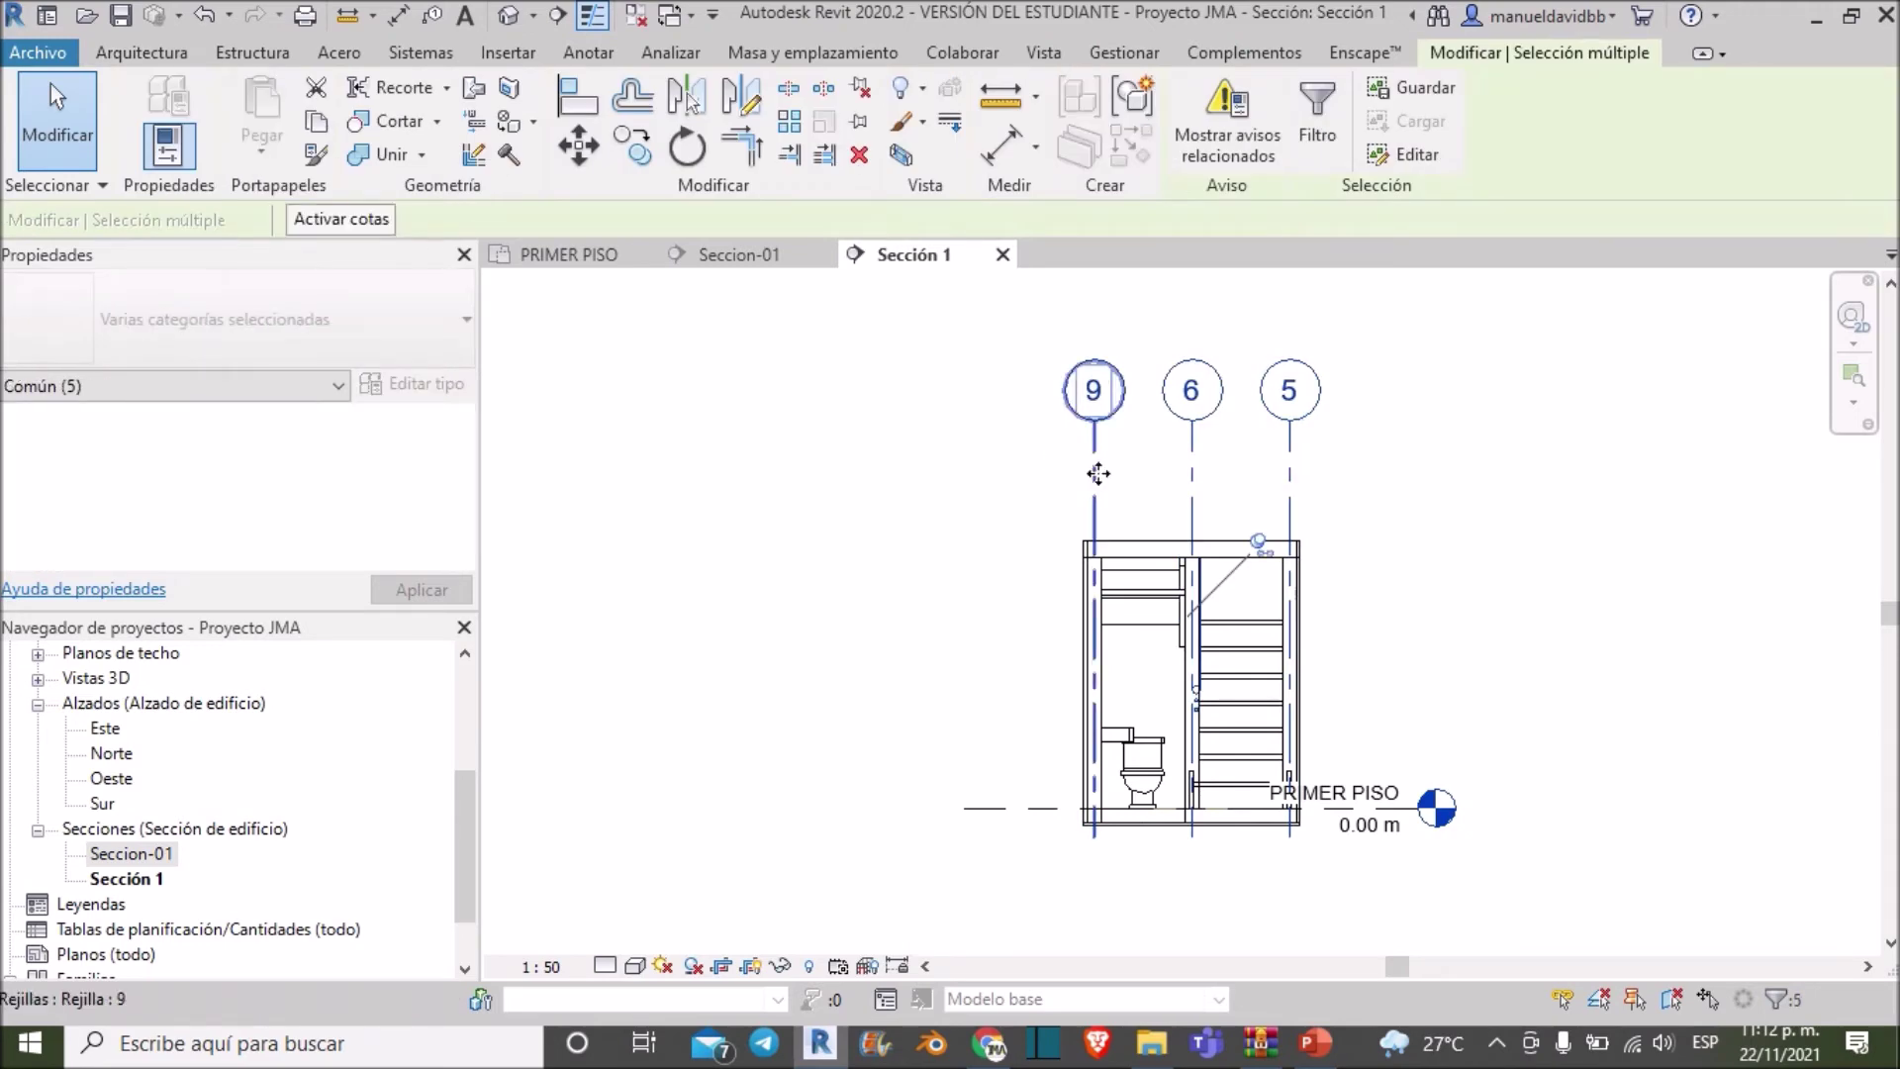
right_click(1091, 476)
left_click(1540, 527)
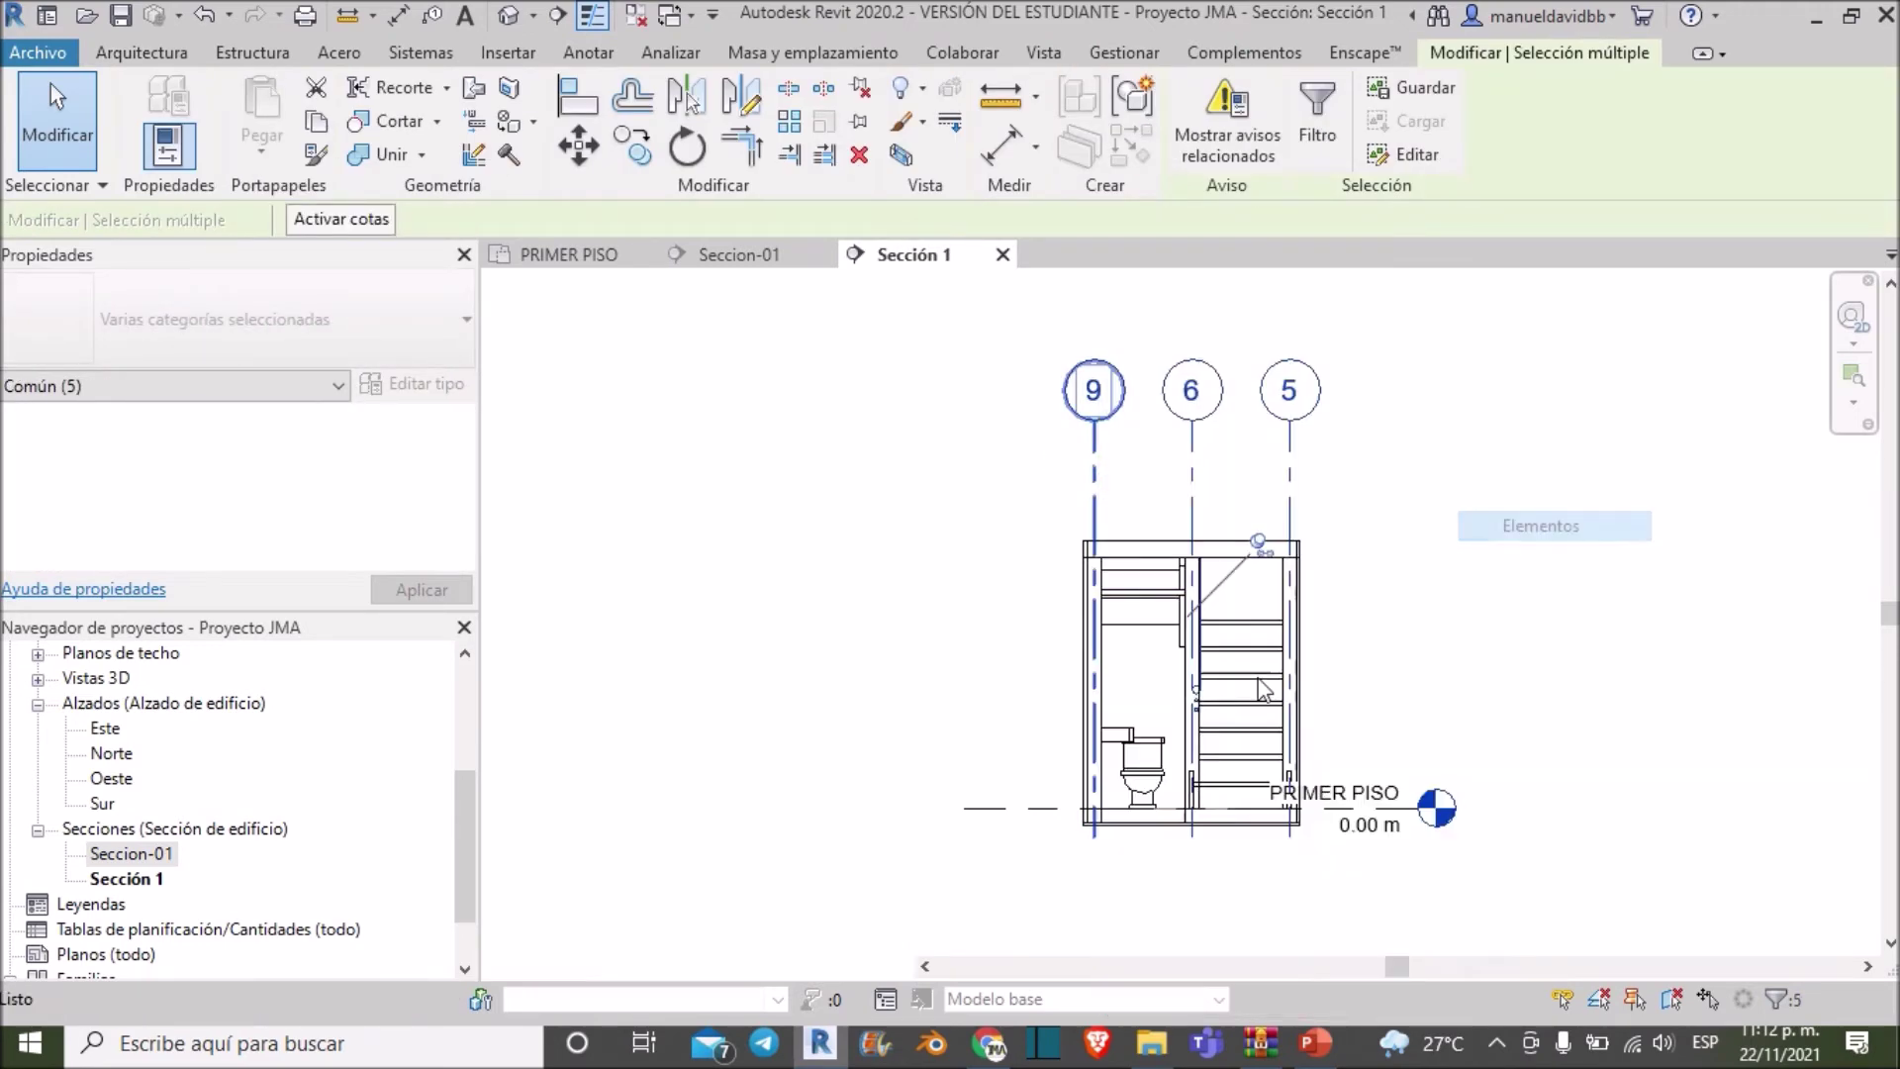
scroll(1163, 594, "up", 5)
scroll(1166, 535, "down", 2)
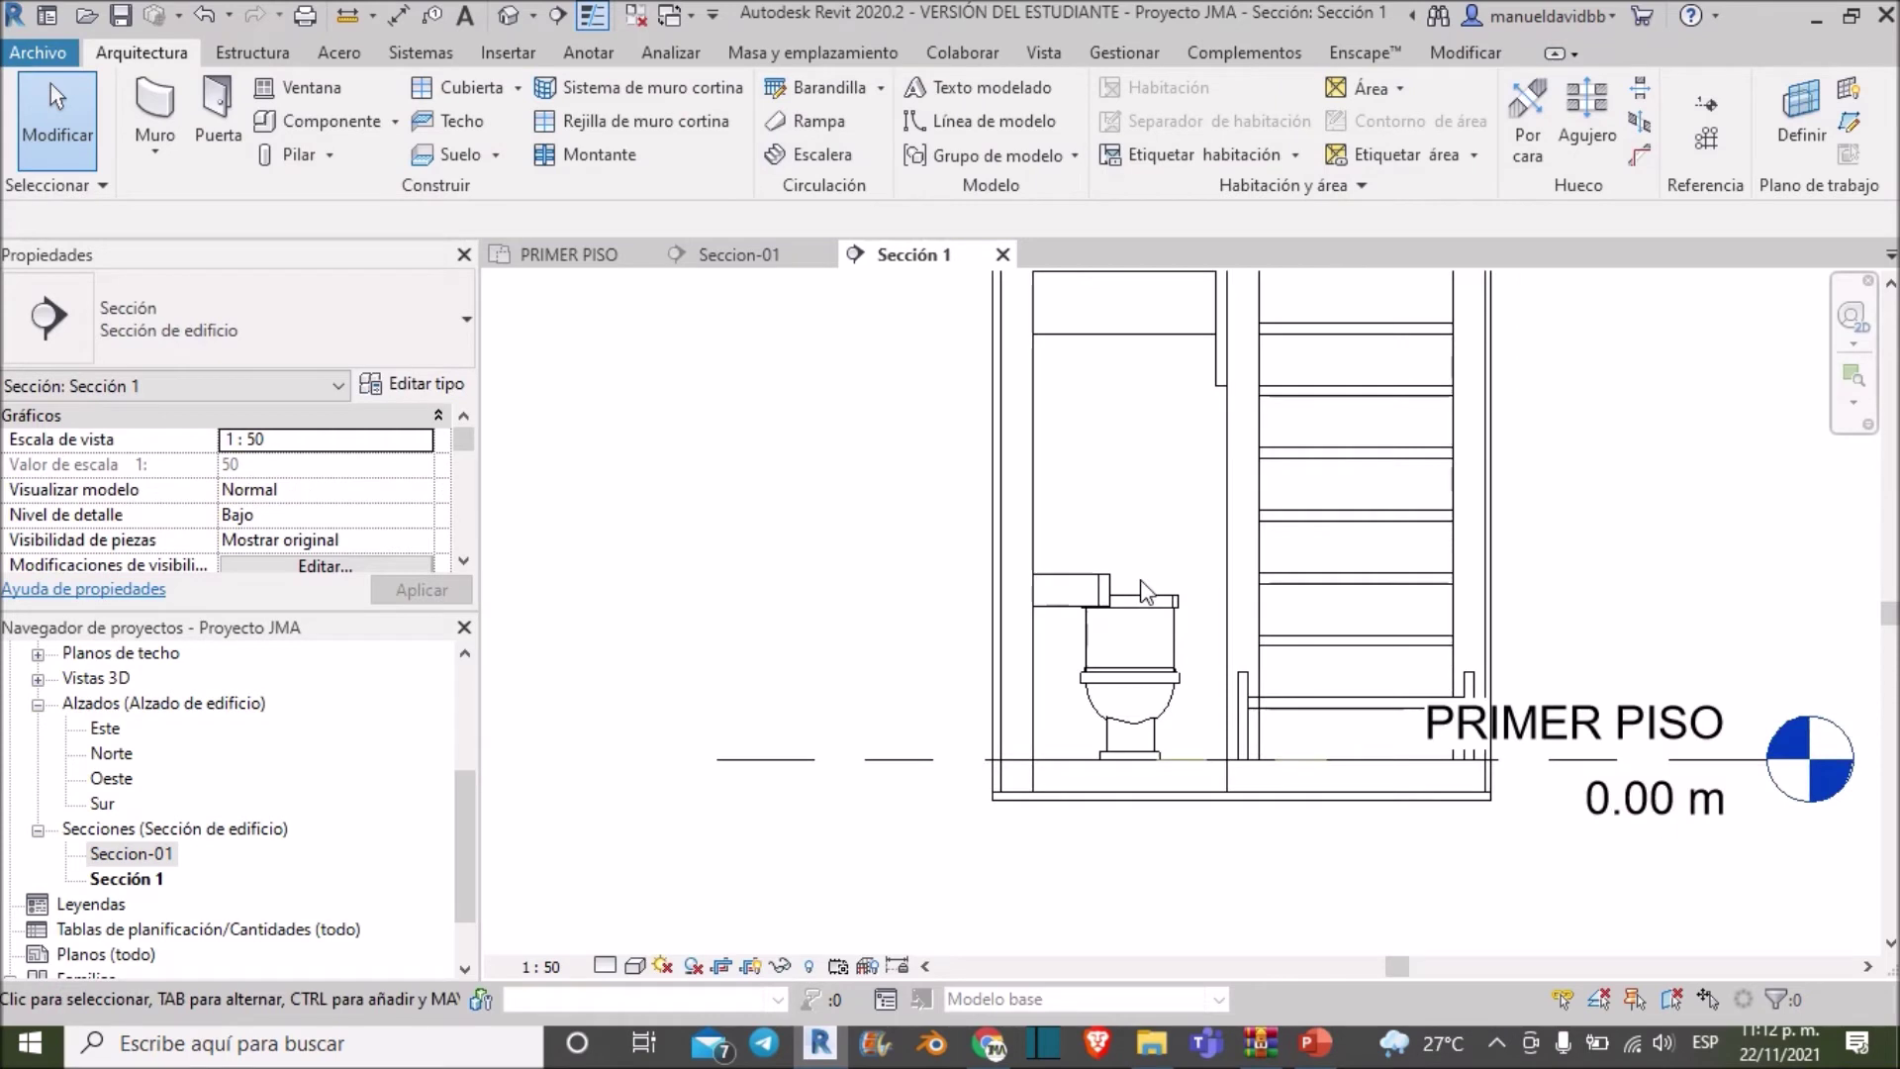
scroll(1236, 594, "down", 1)
scroll(1499, 640, "down", 2)
middle_click_drag(1257, 691, 1156, 712)
left_click(551, 967)
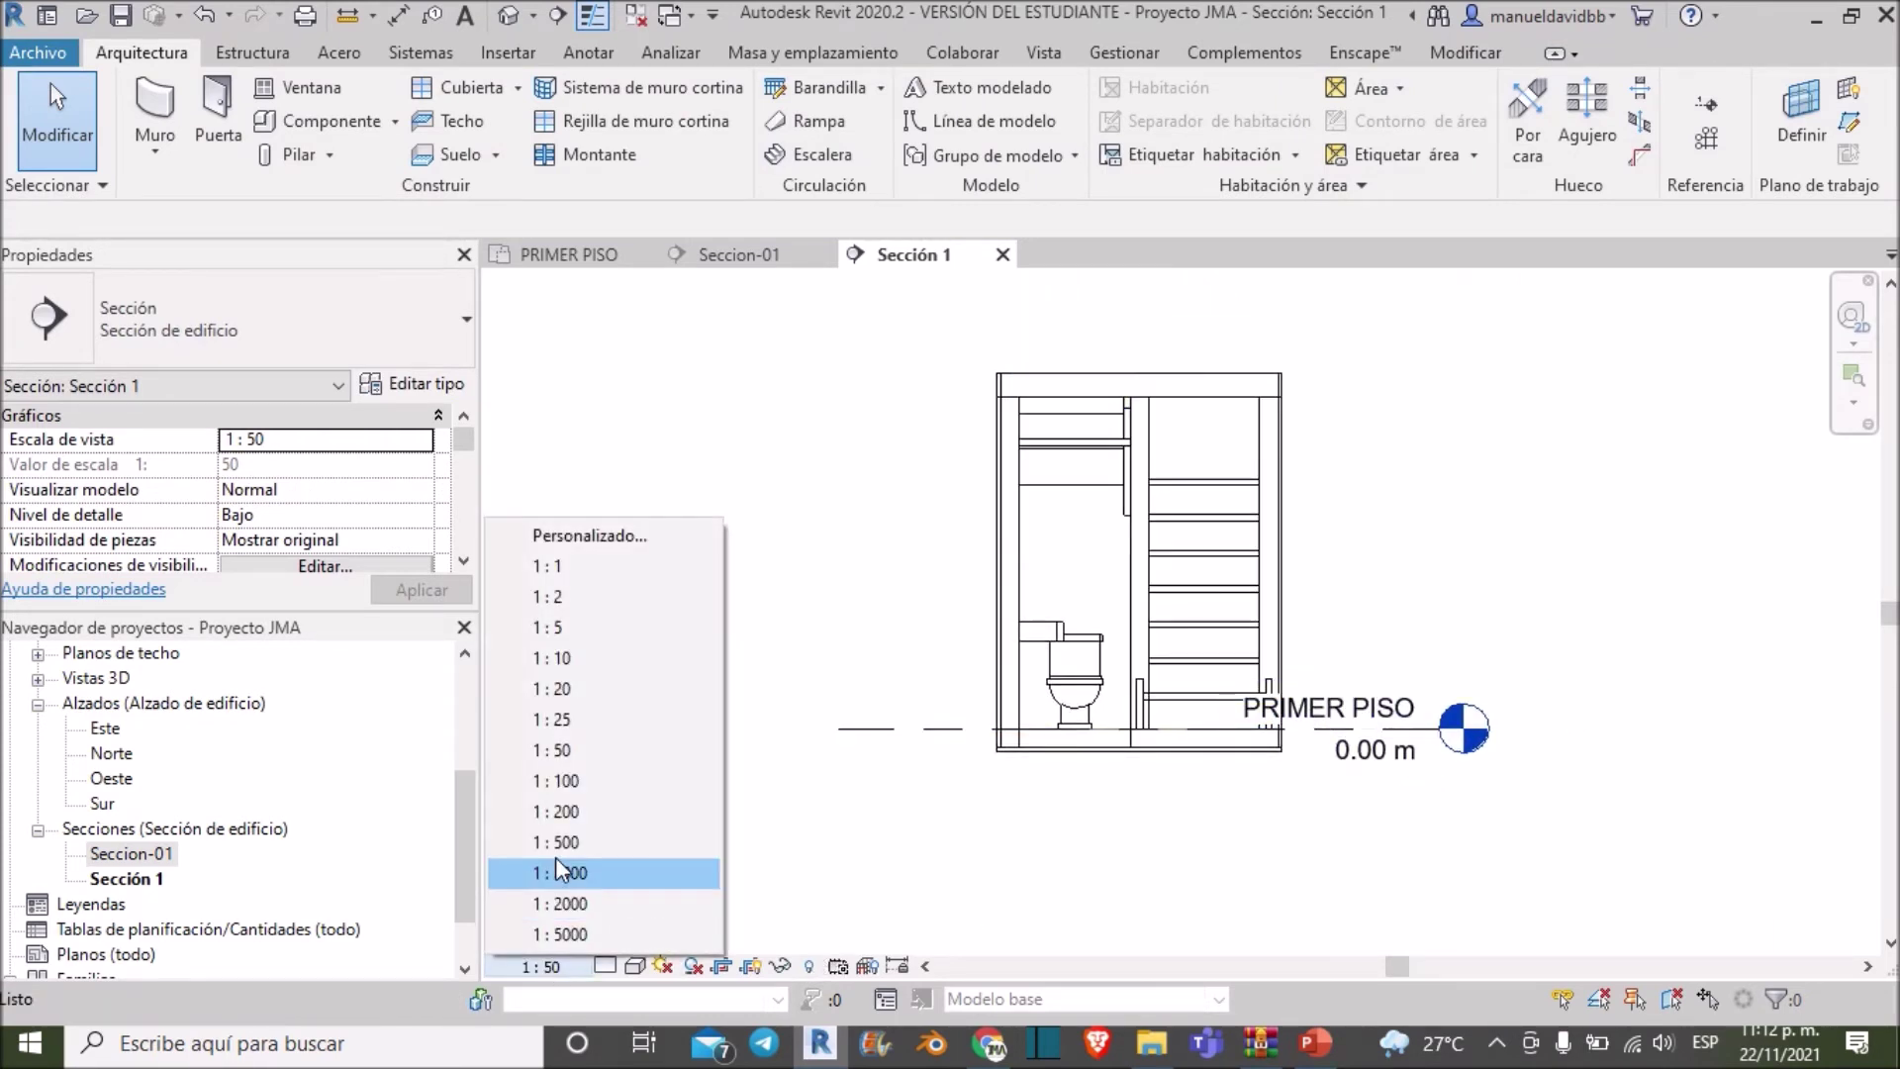
Set the section scale to 1:25 and the detail level to Alto
left_click(559, 720)
scroll(1059, 782, "up", 3)
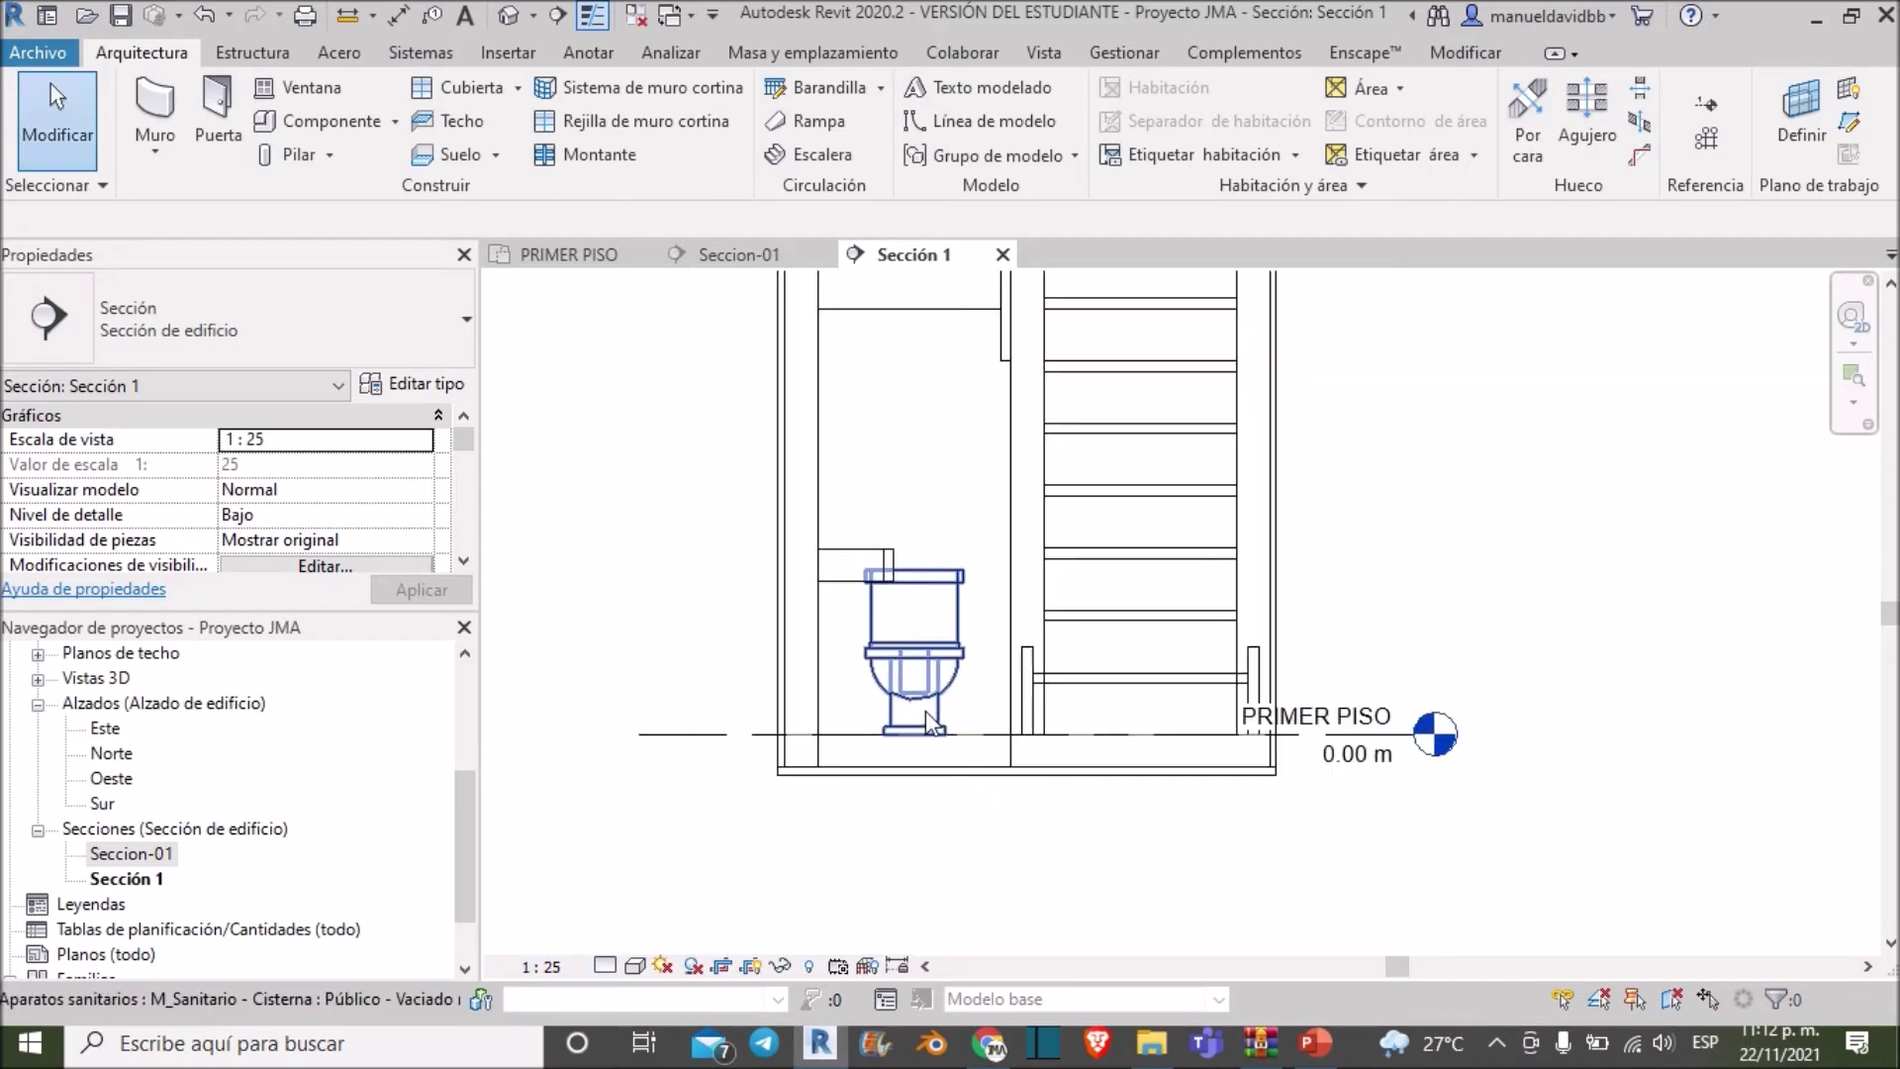
scroll(925, 710, "down", 2)
left_click(606, 966)
left_click(669, 937)
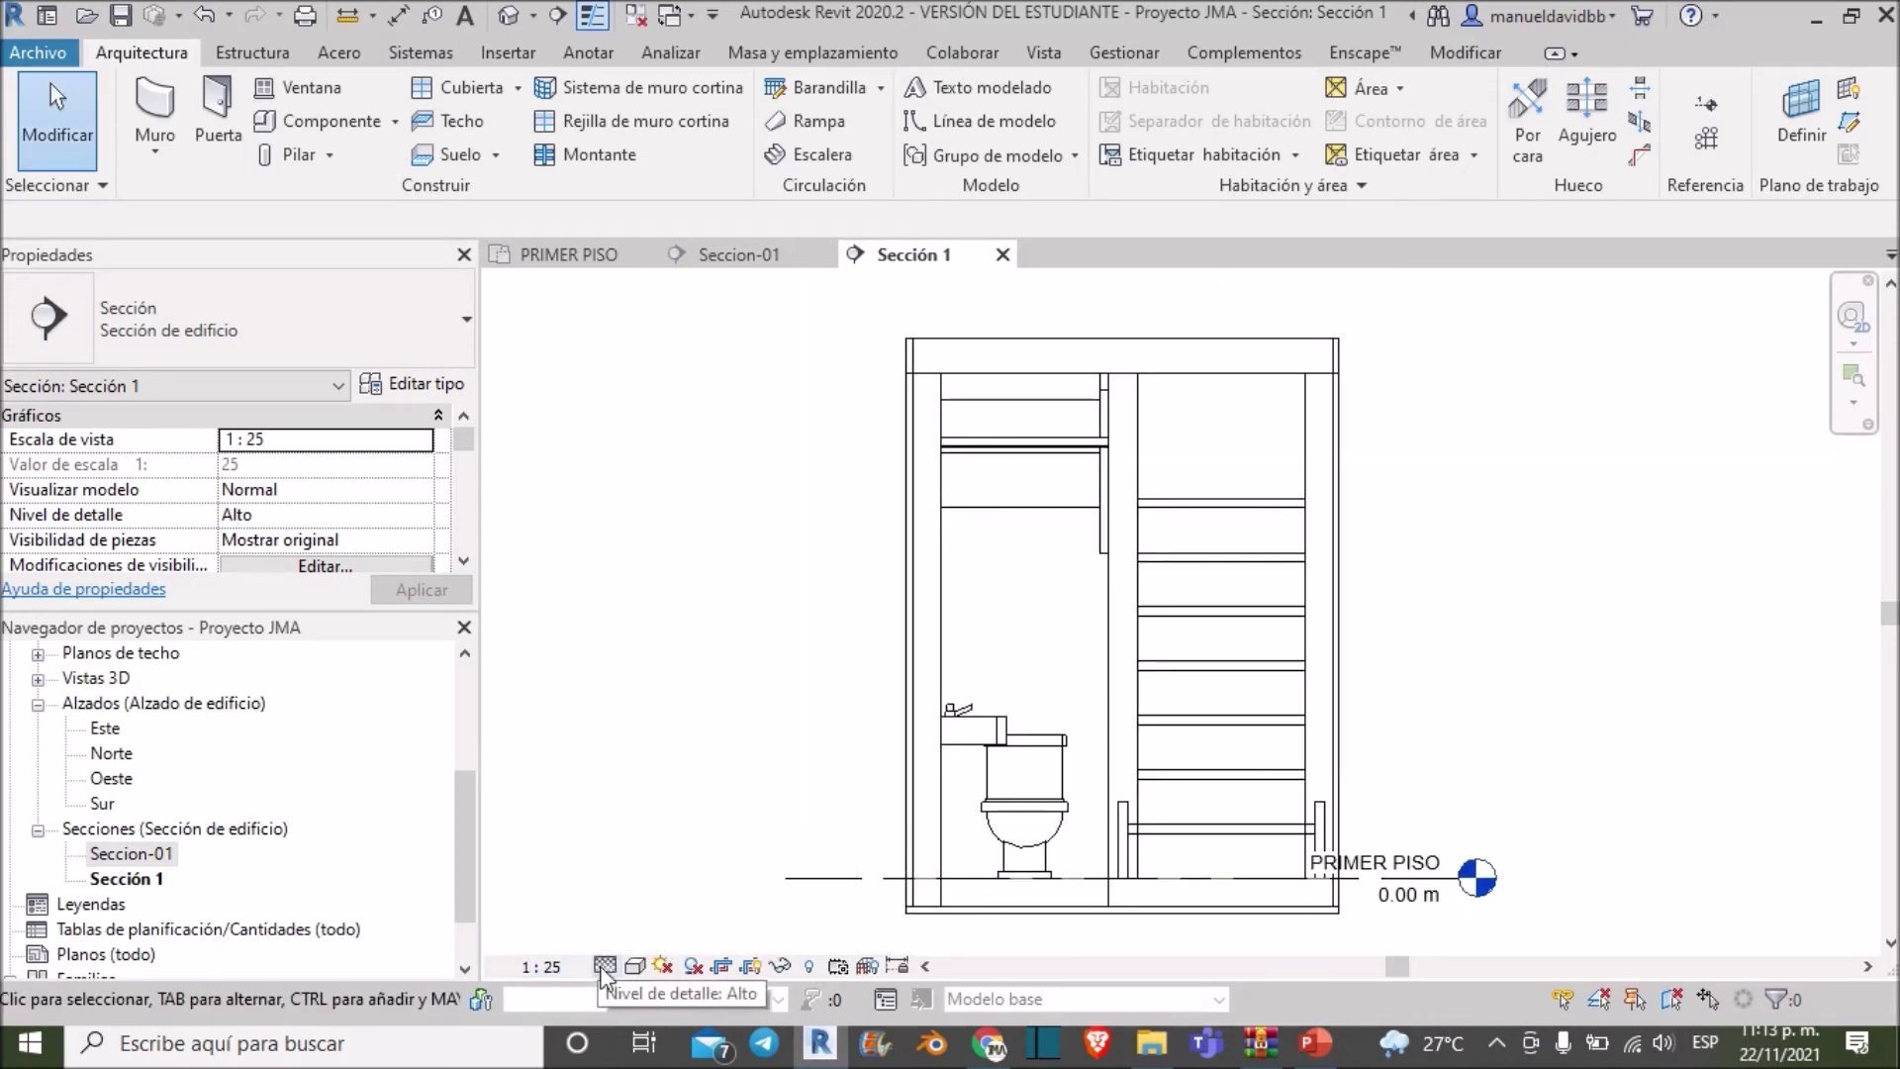
Try the Realista visual style, then return to Línea oculta
left_click(634, 966)
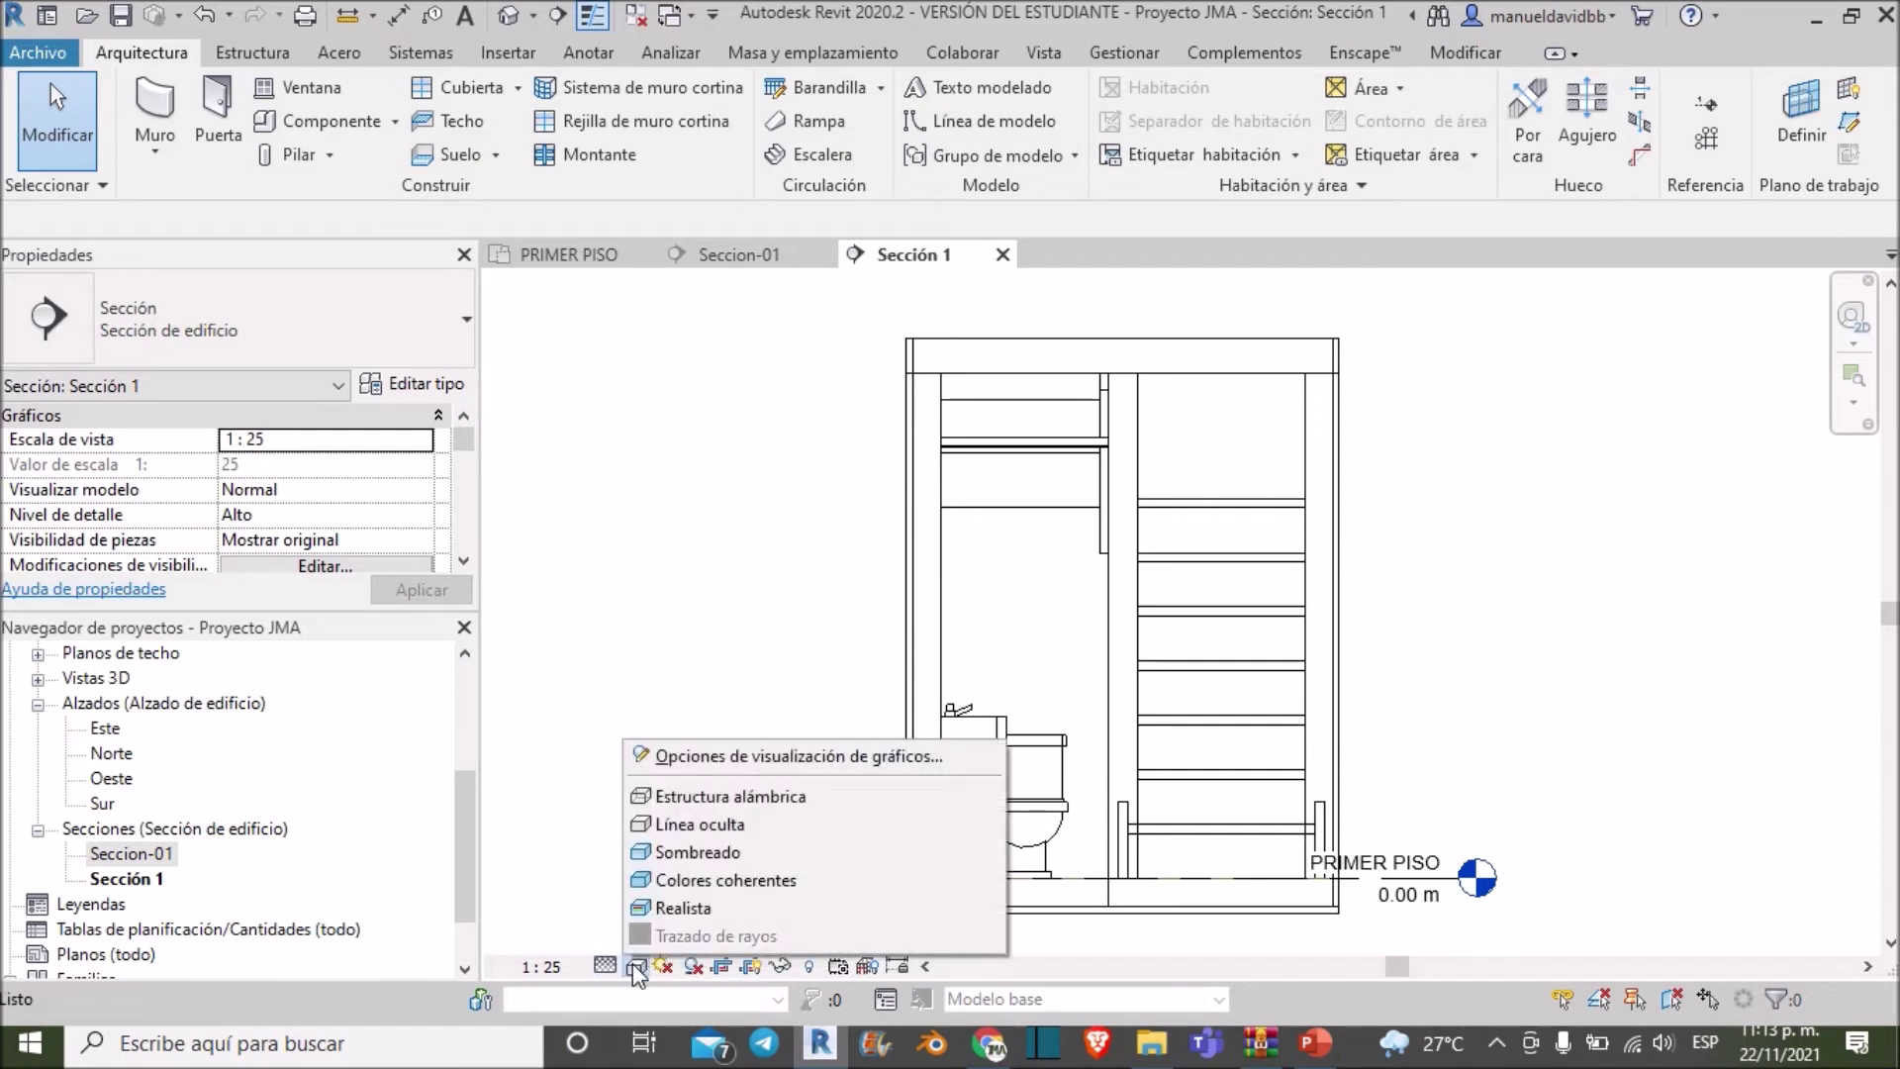
left_click(695, 907)
scroll(1071, 807, "up", 3)
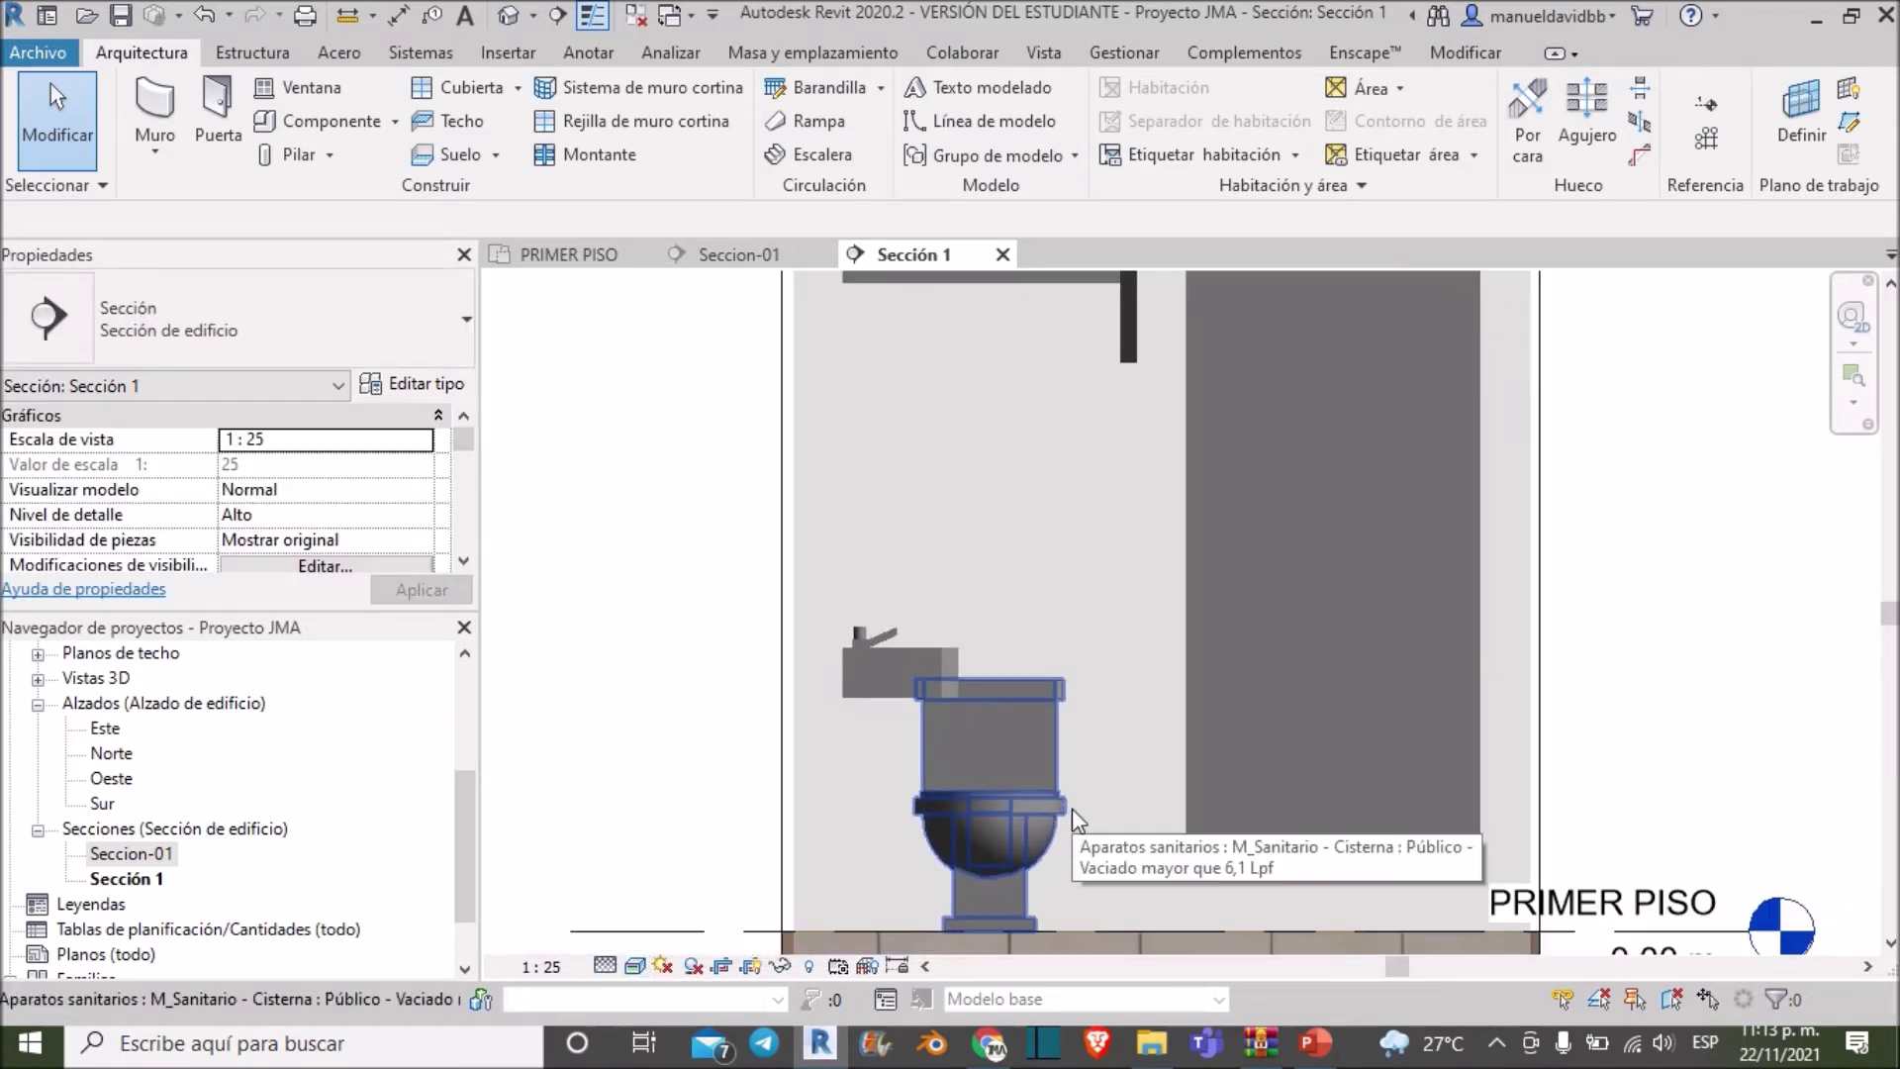
middle_click_drag(1076, 704, 1078, 703)
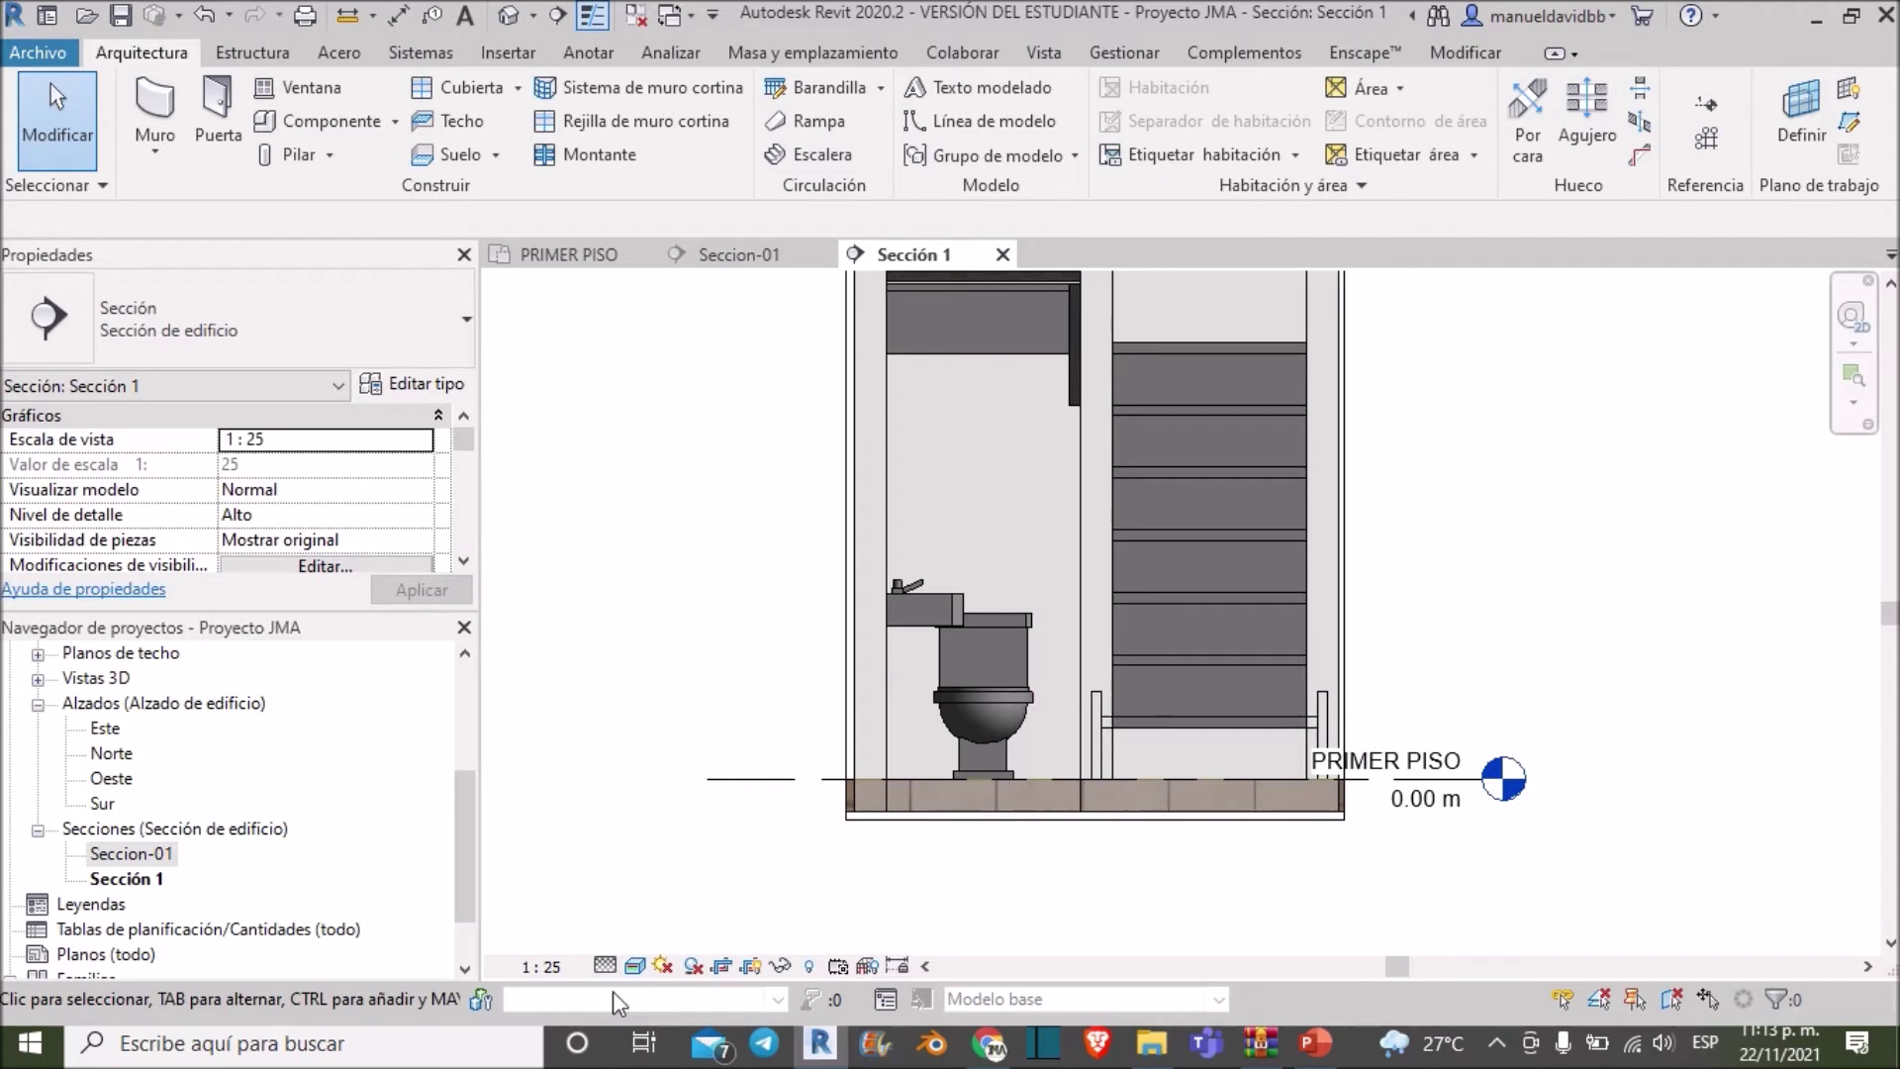
left_click(635, 966)
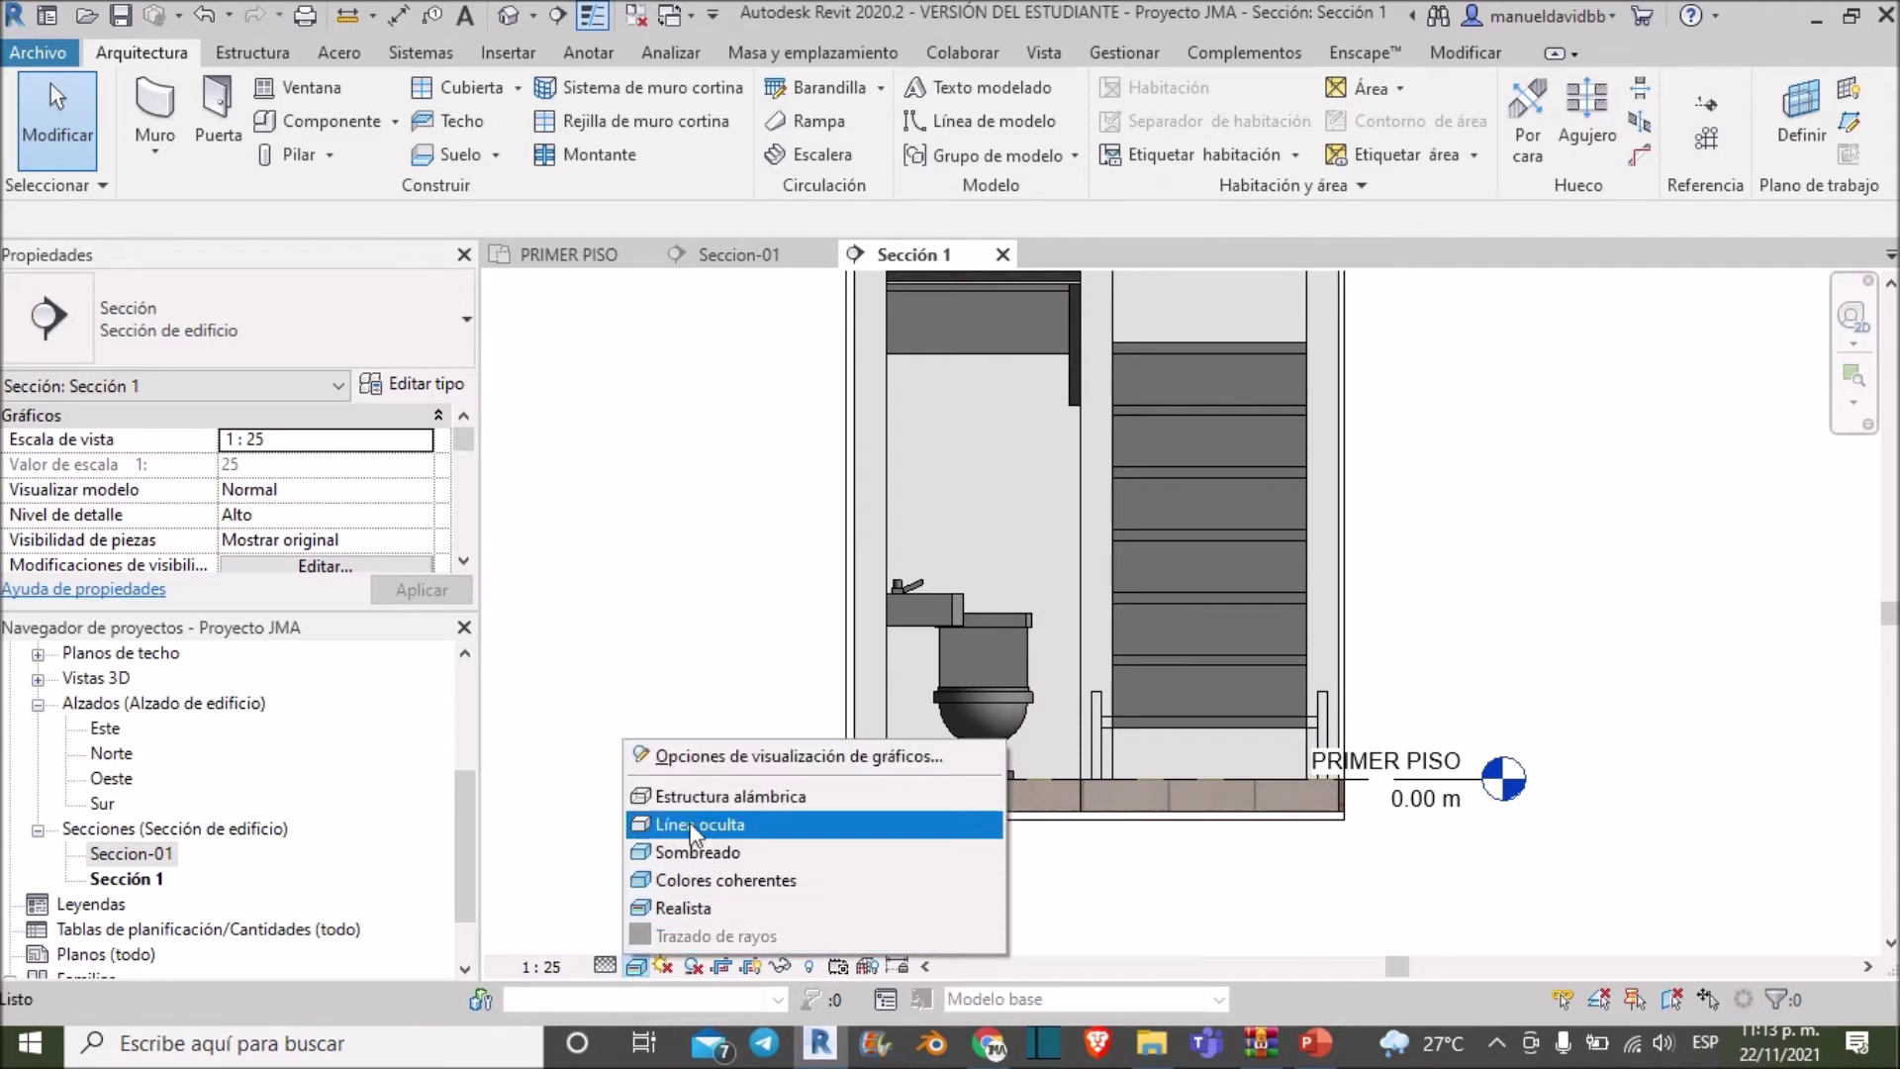
left_click(698, 824)
scroll(942, 722, "up", 2)
scroll(877, 758, "up", 1)
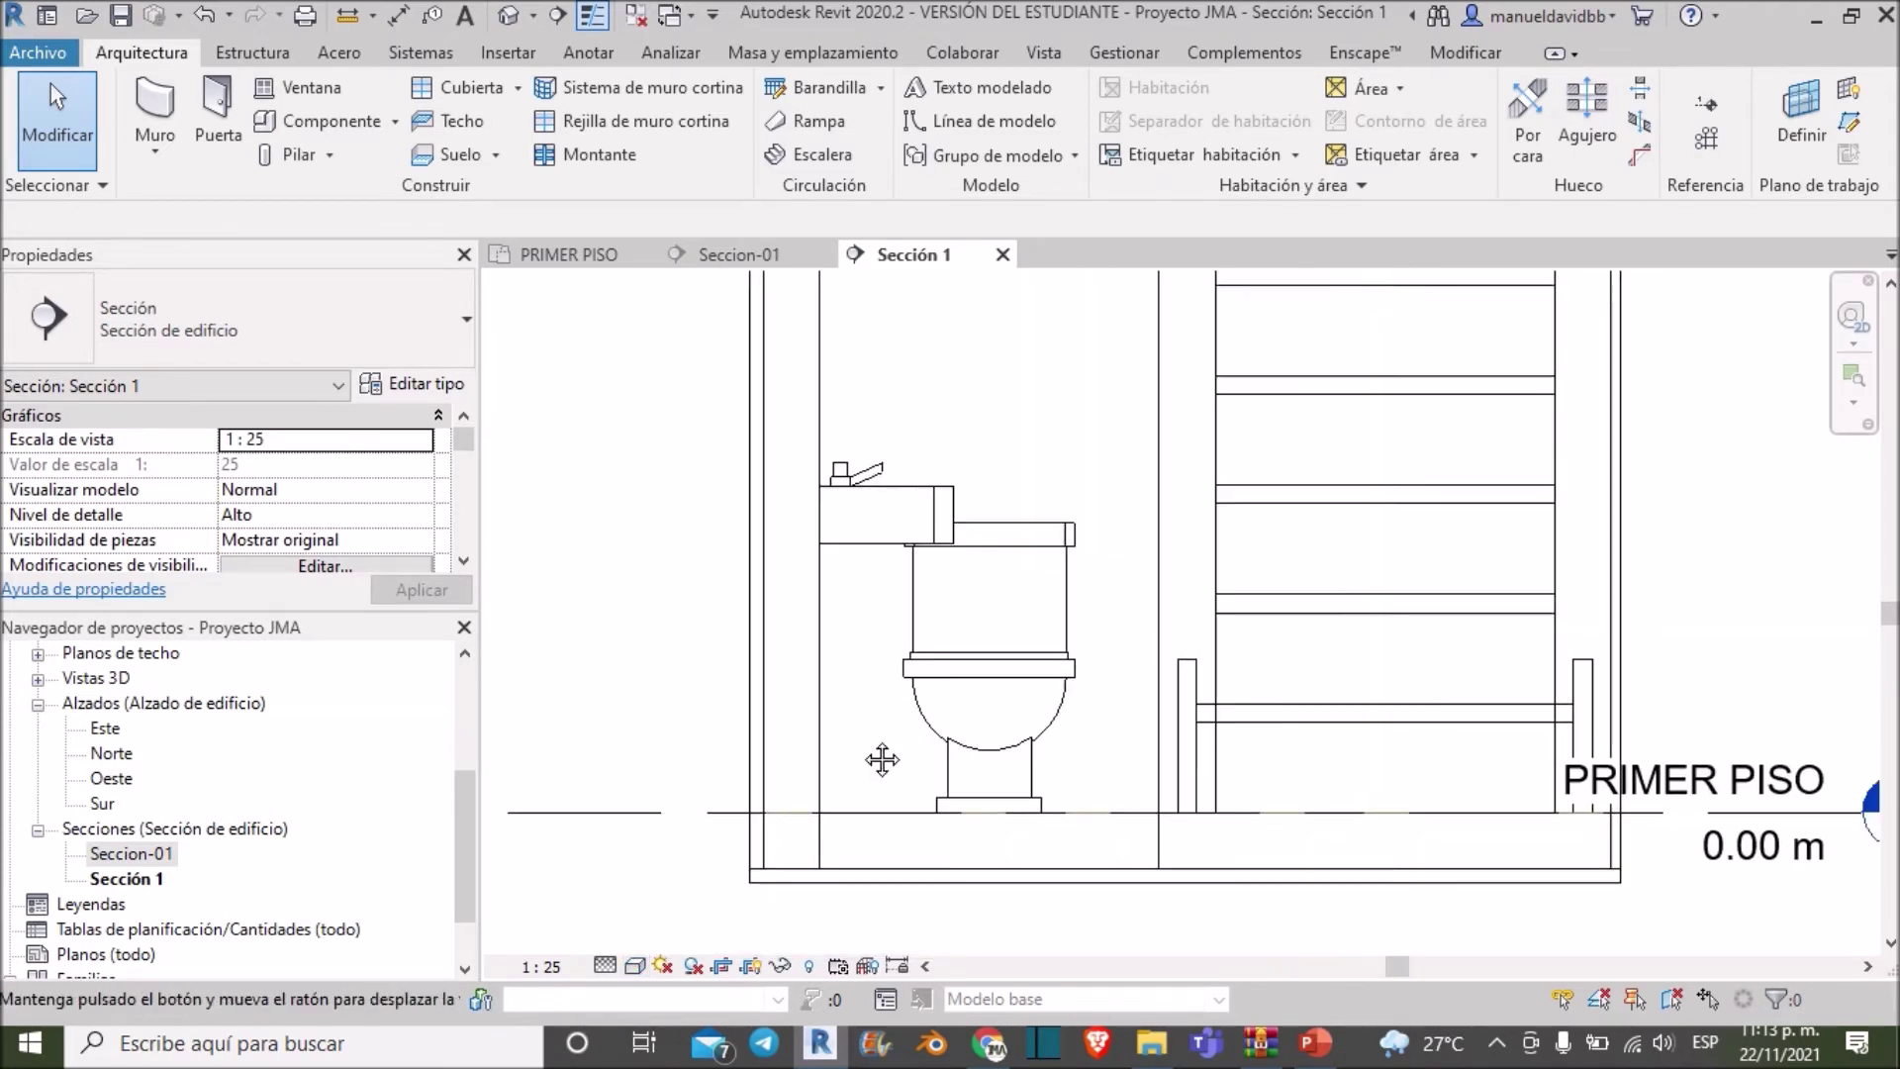
scroll(841, 643, "up", 1)
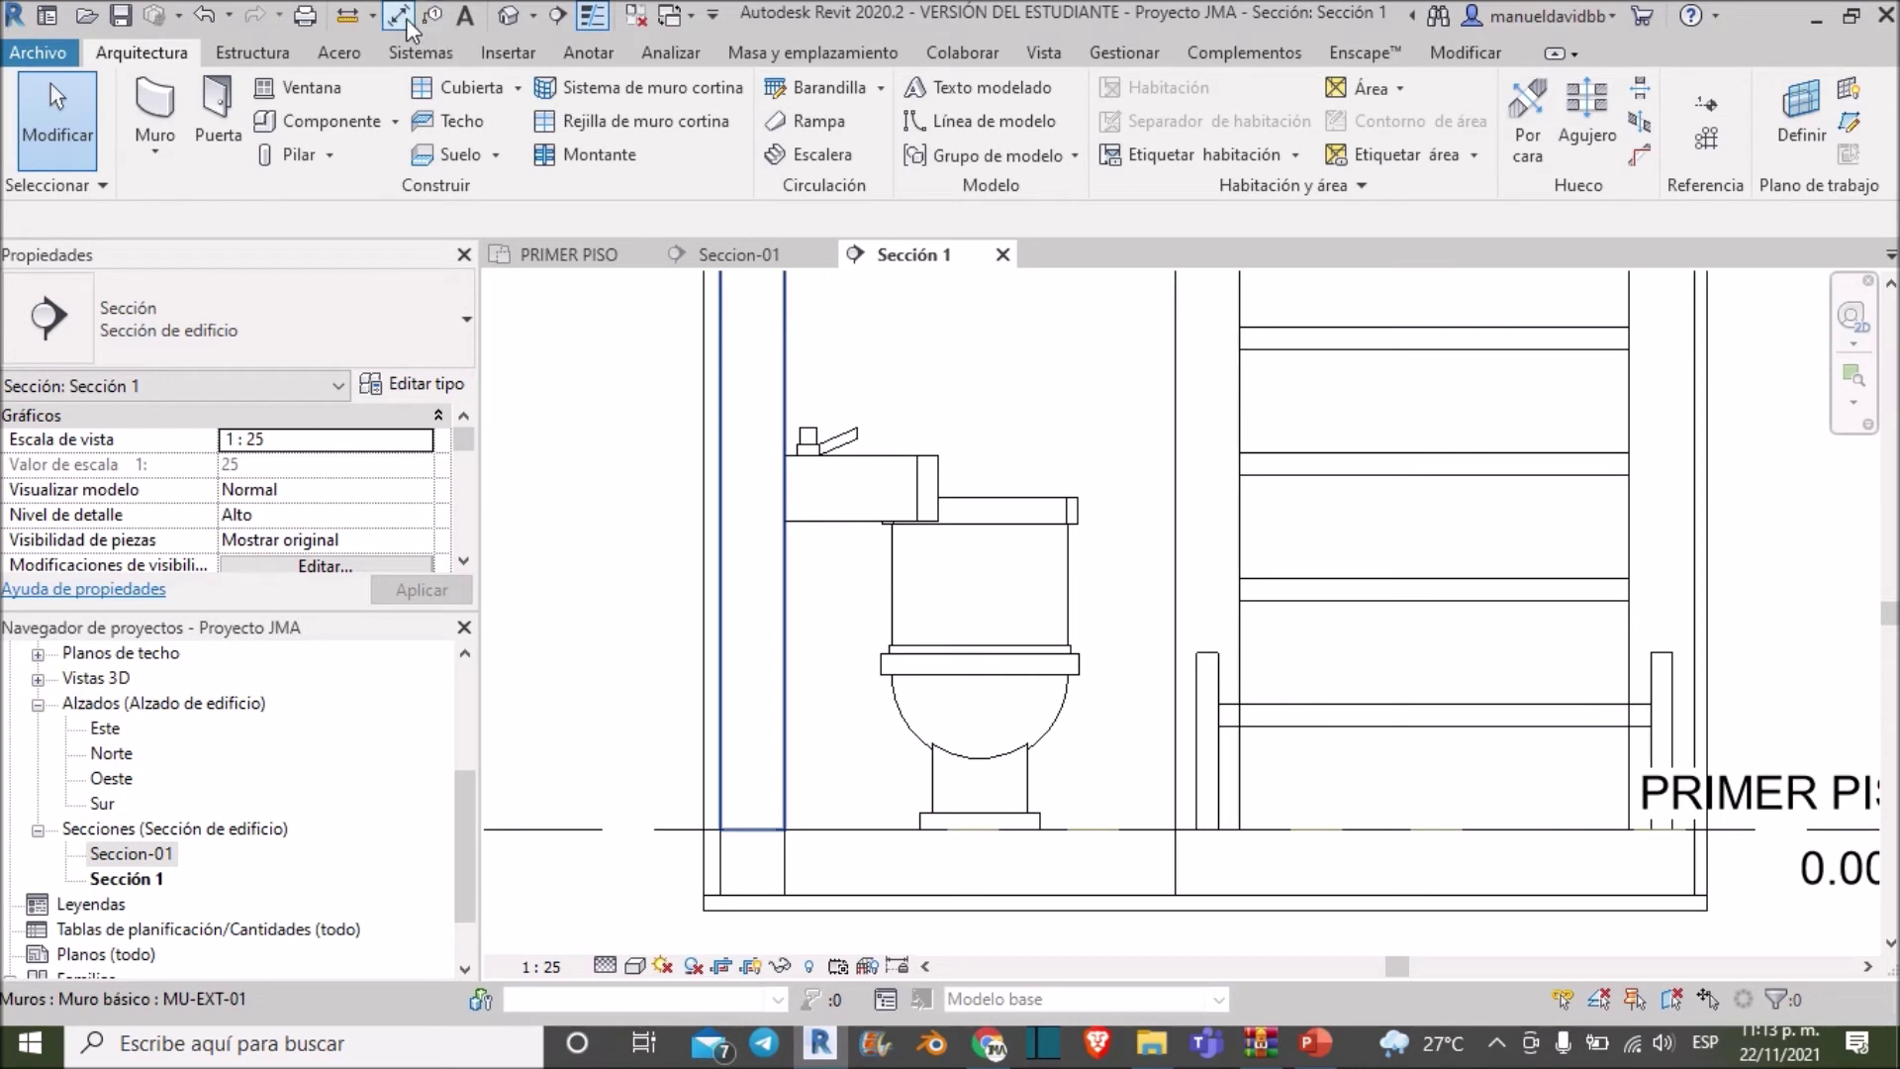
Dimension the basin's bottom edge to the floor, reading 0.71 m
left_click(406, 18)
left_click(806, 525)
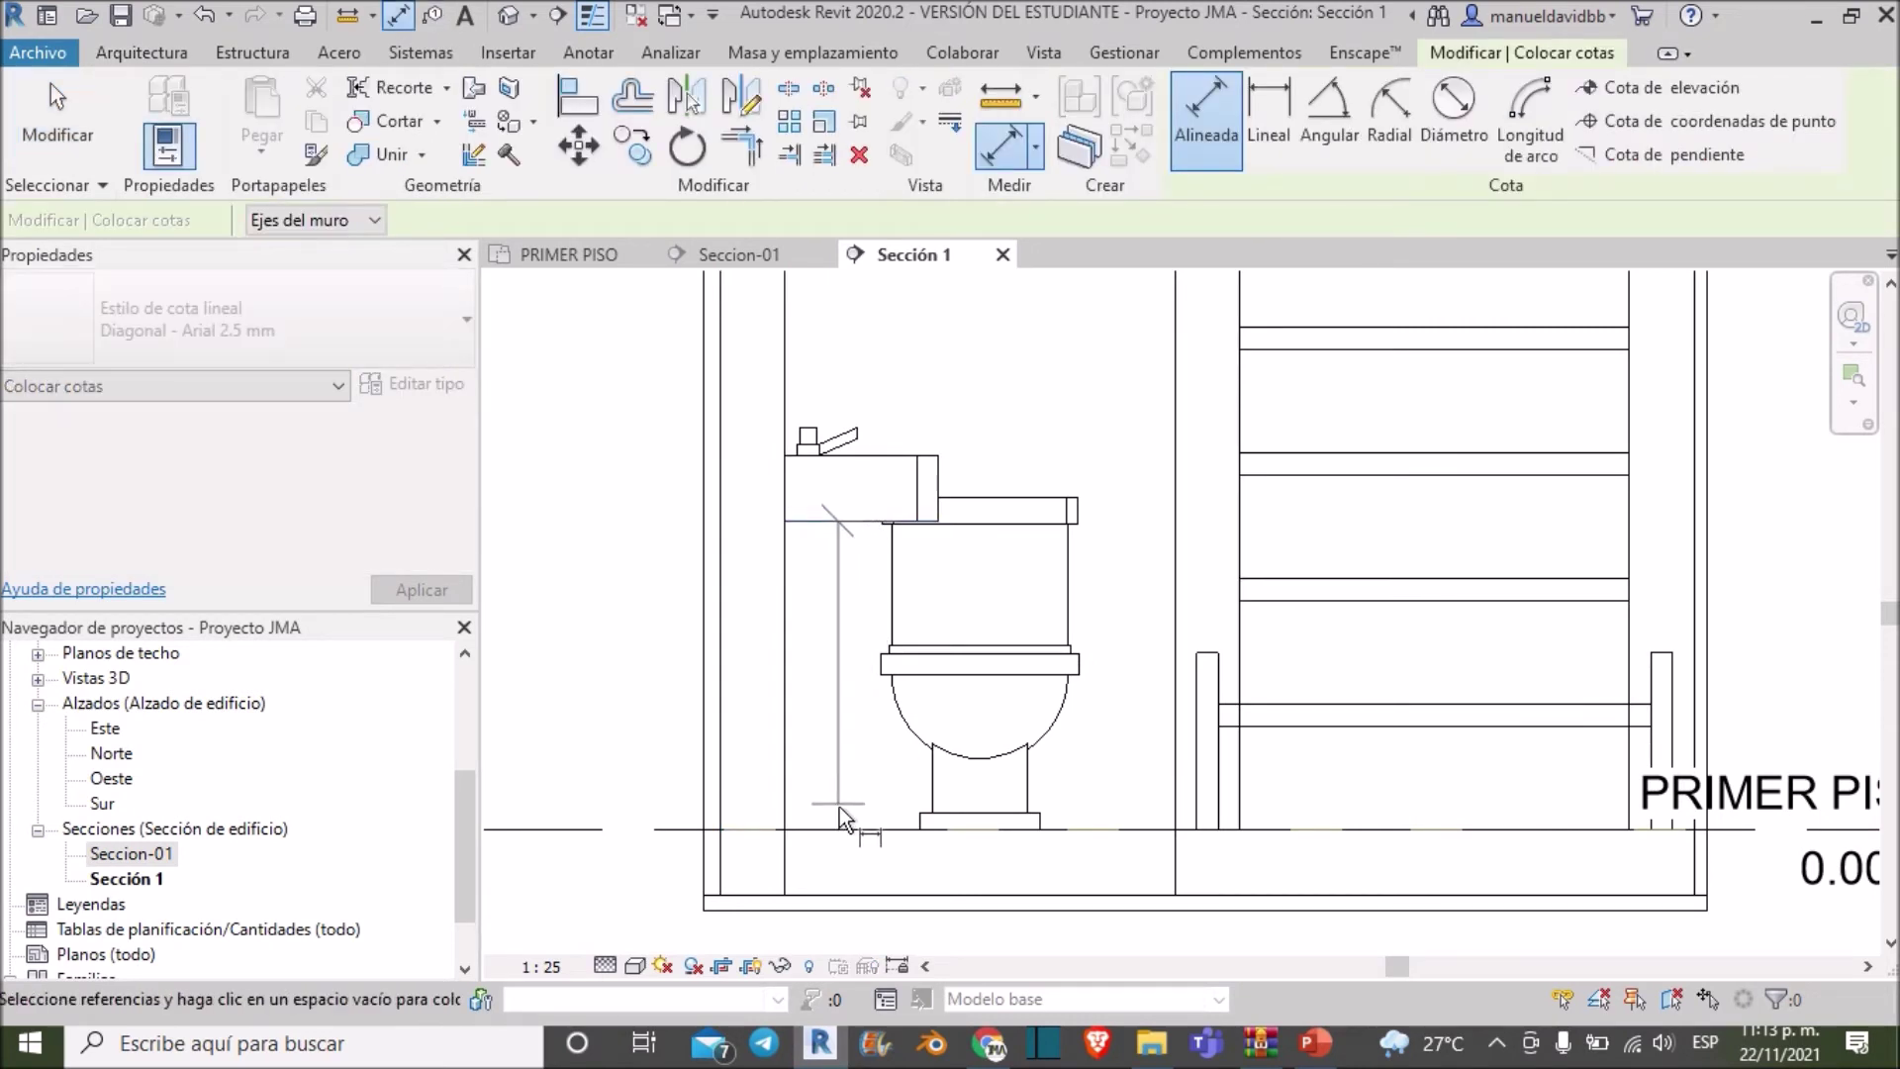
left_click(839, 828)
left_click(861, 778)
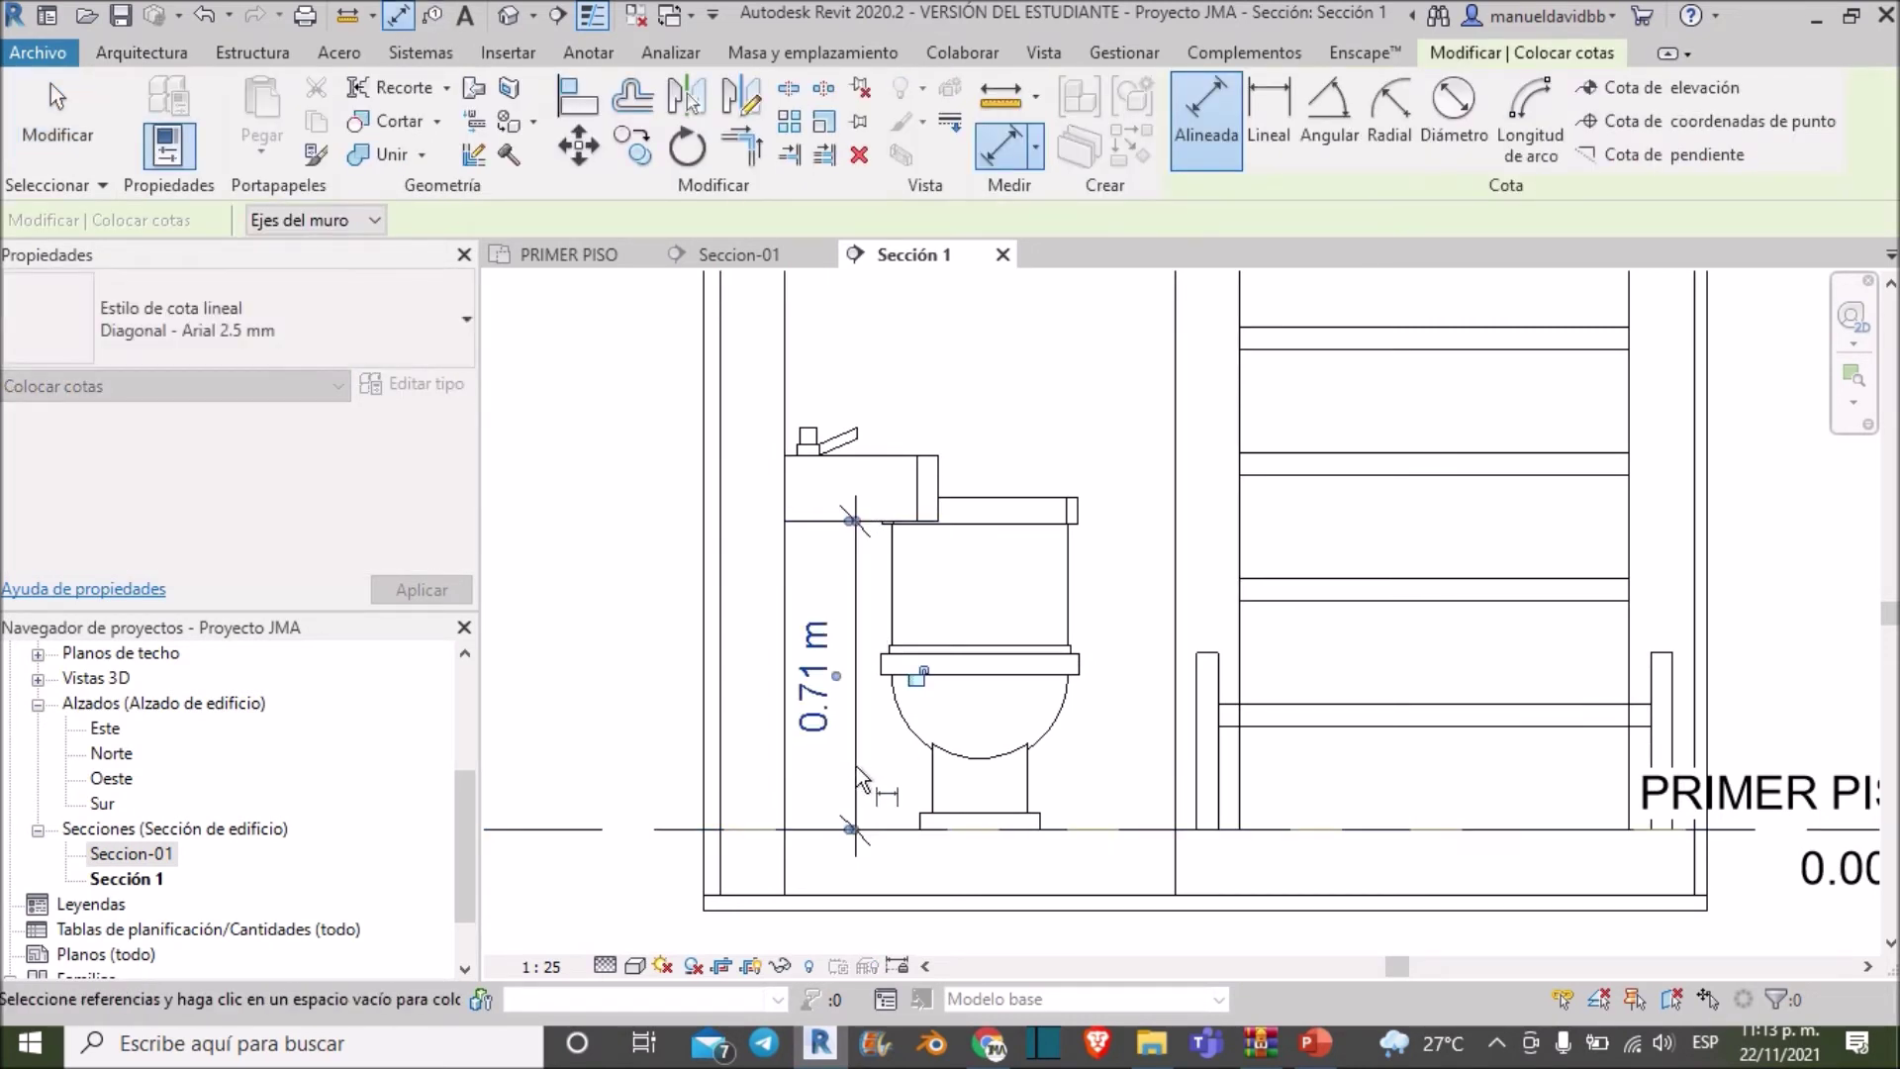
key("Escape")
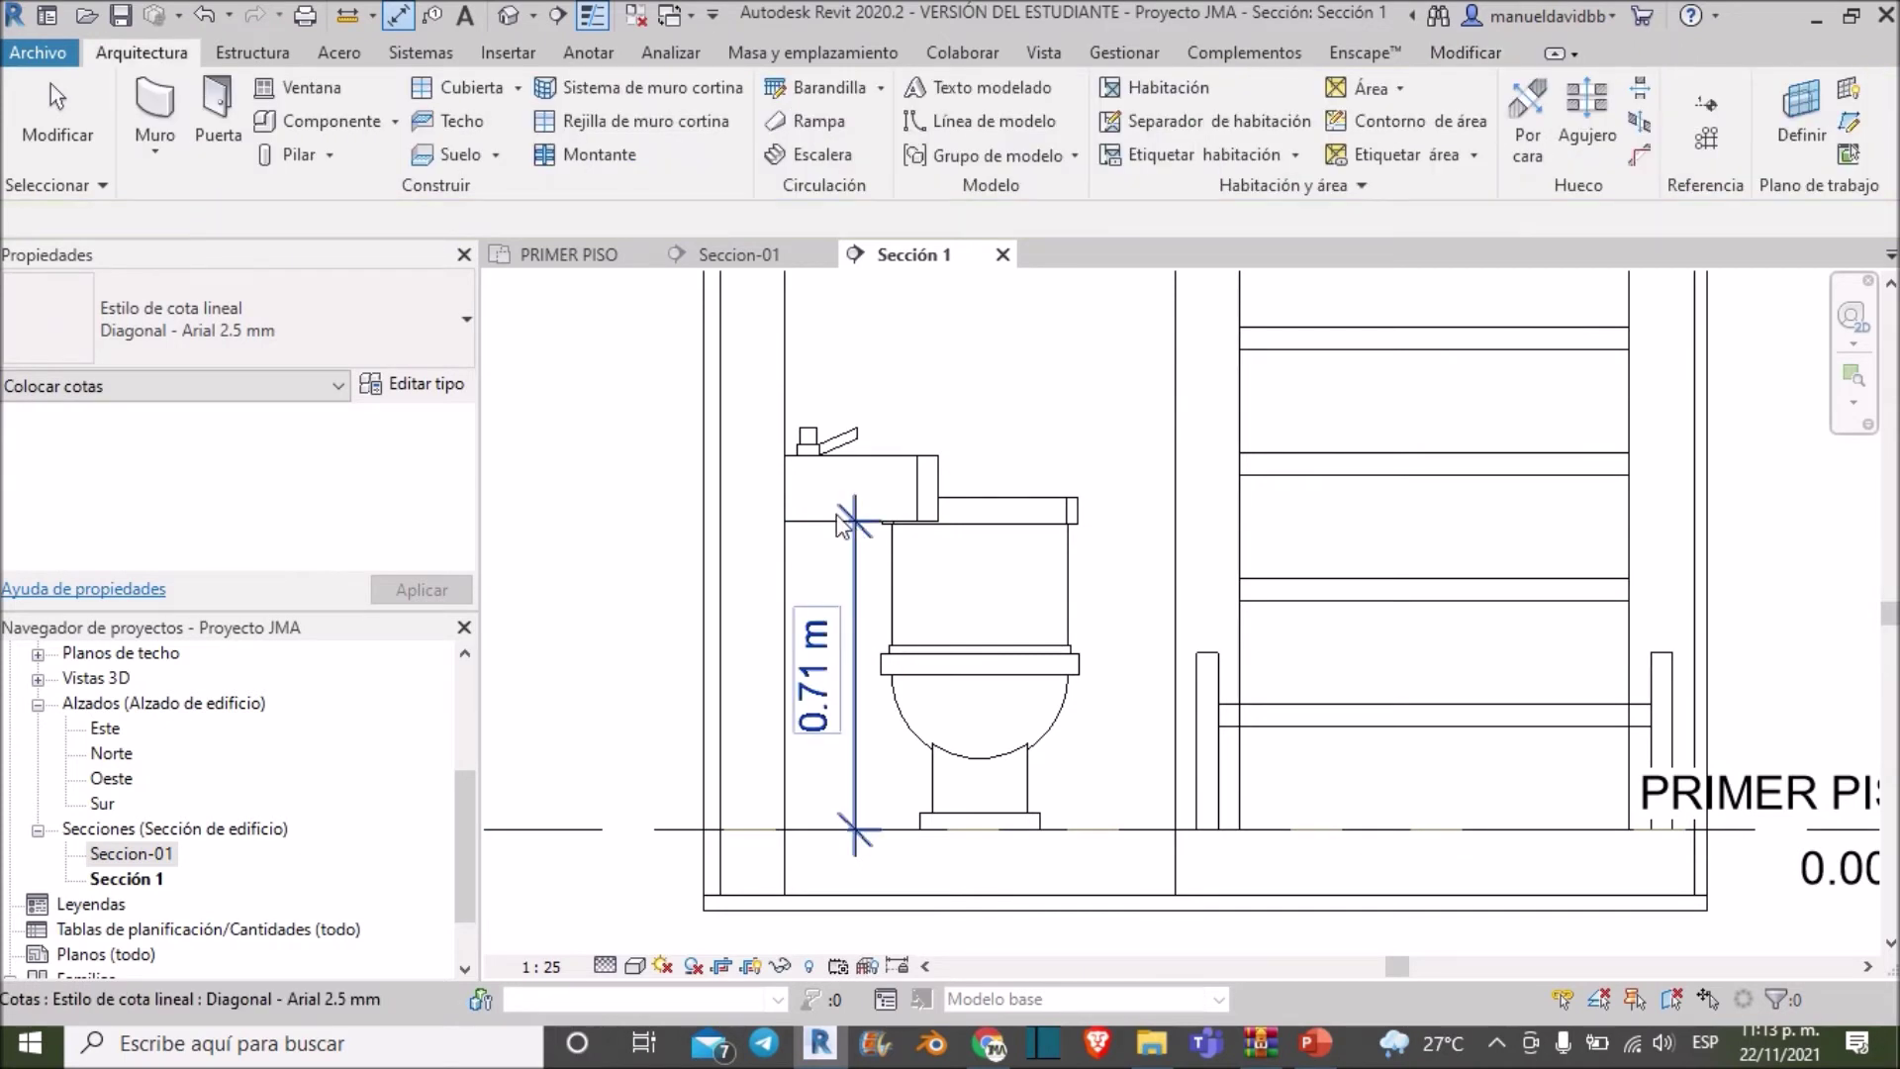
key("Escape")
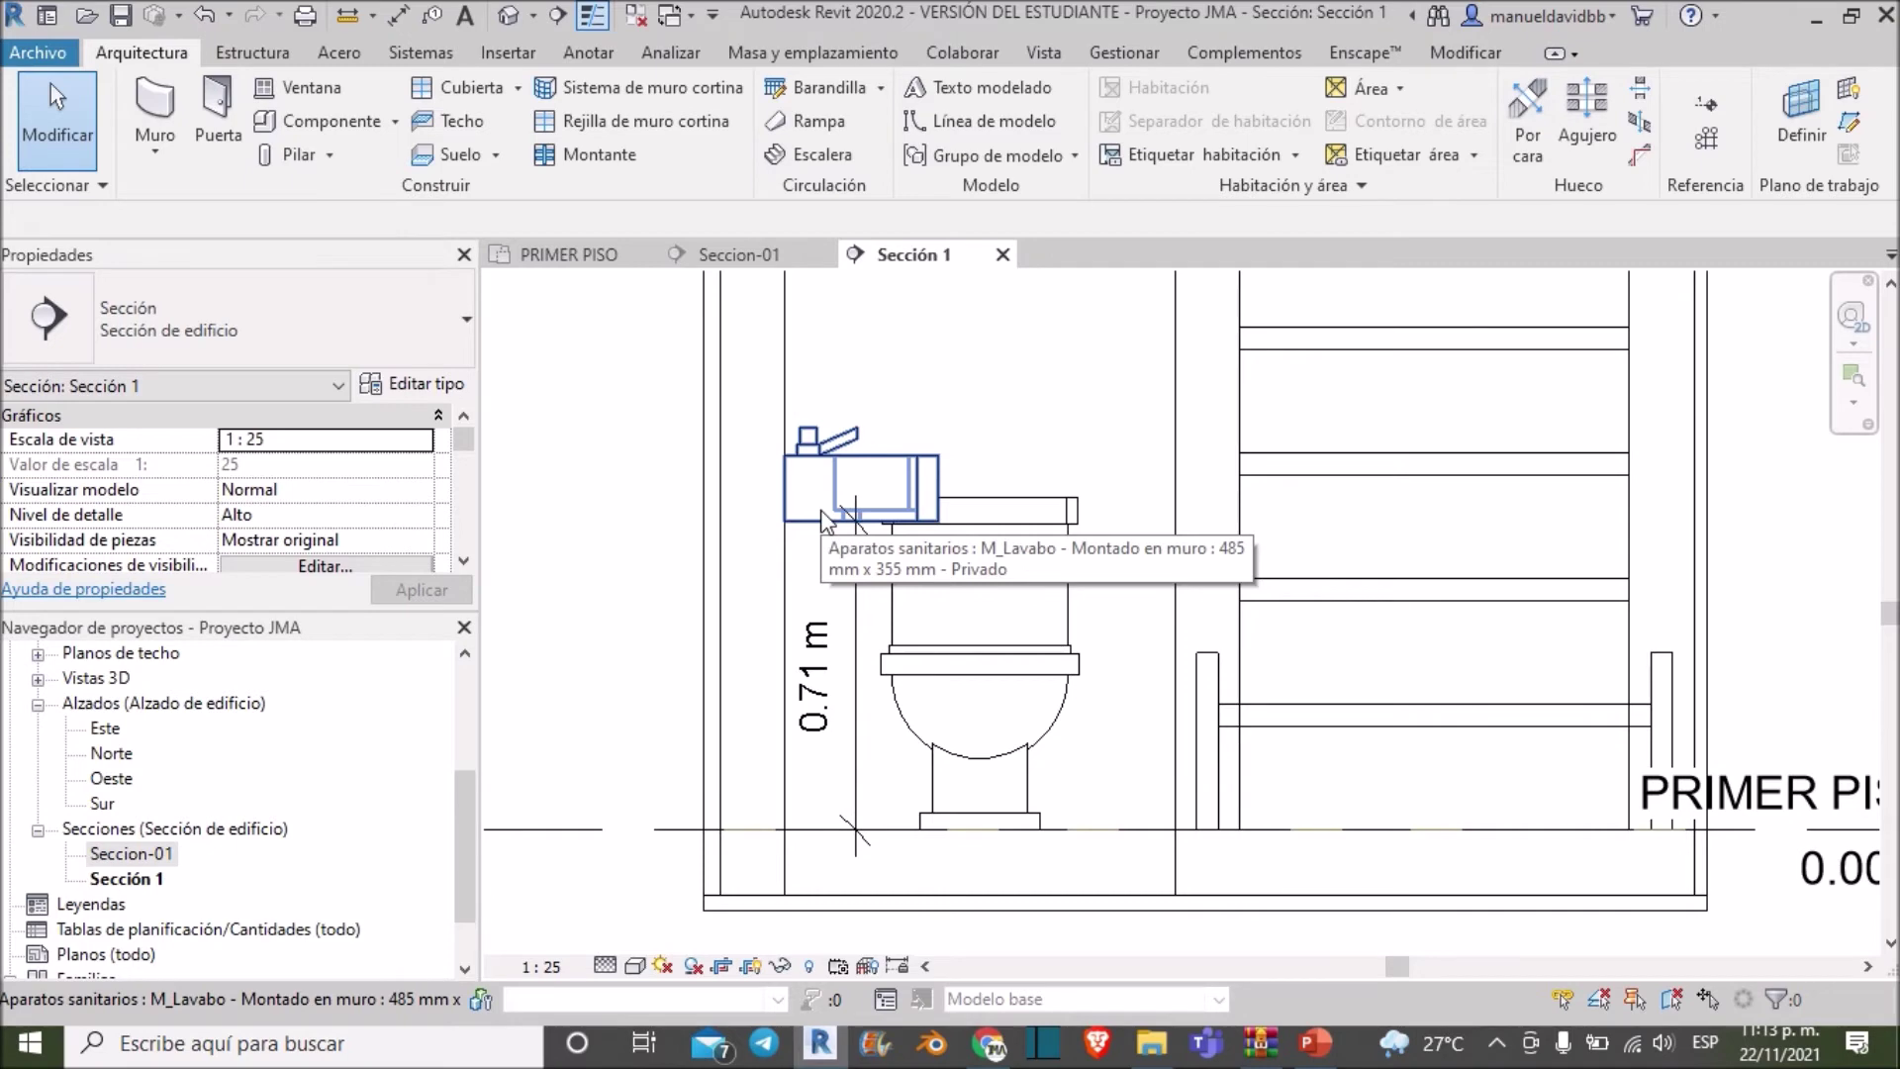
Raise the wall basin so its height above the floor is 0.75 m
left_click(821, 518)
scroll(812, 692, "up", 4)
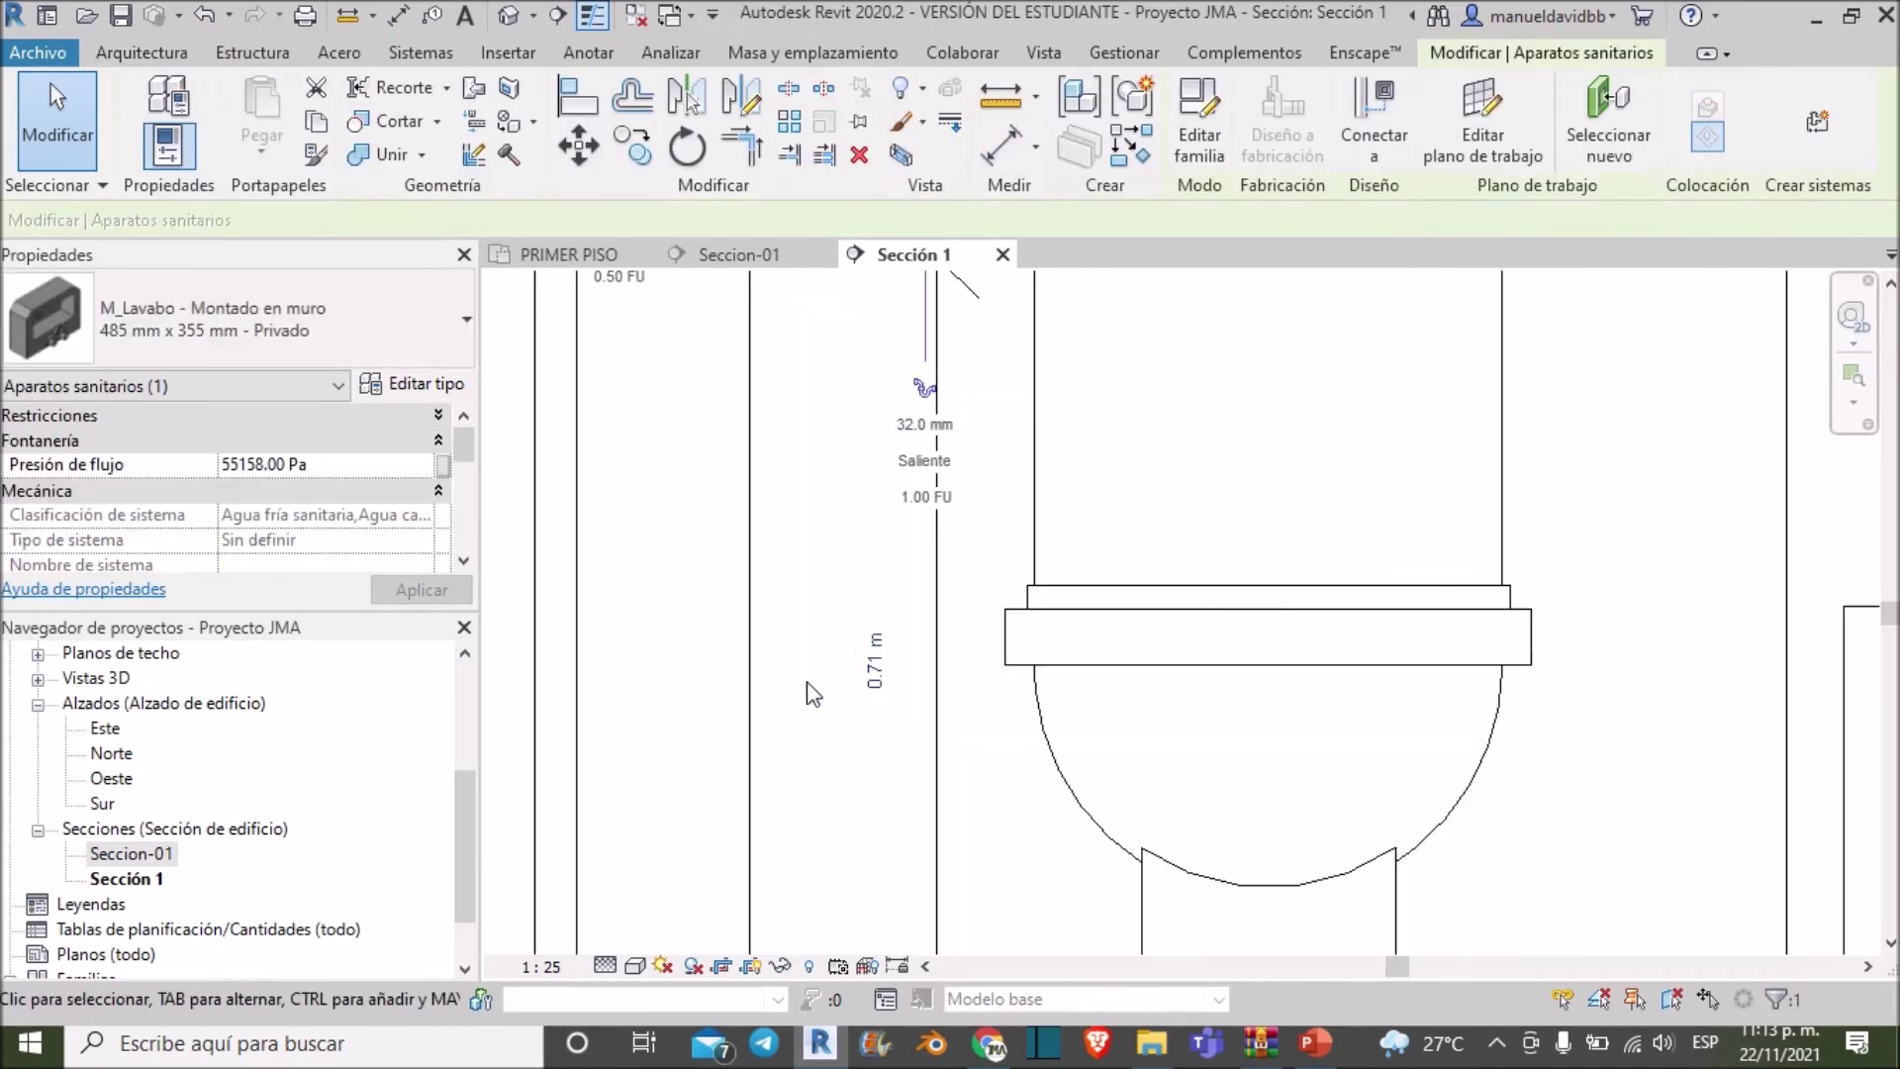
scroll(813, 693, "up", 2)
left_click(901, 661)
type("0.75")
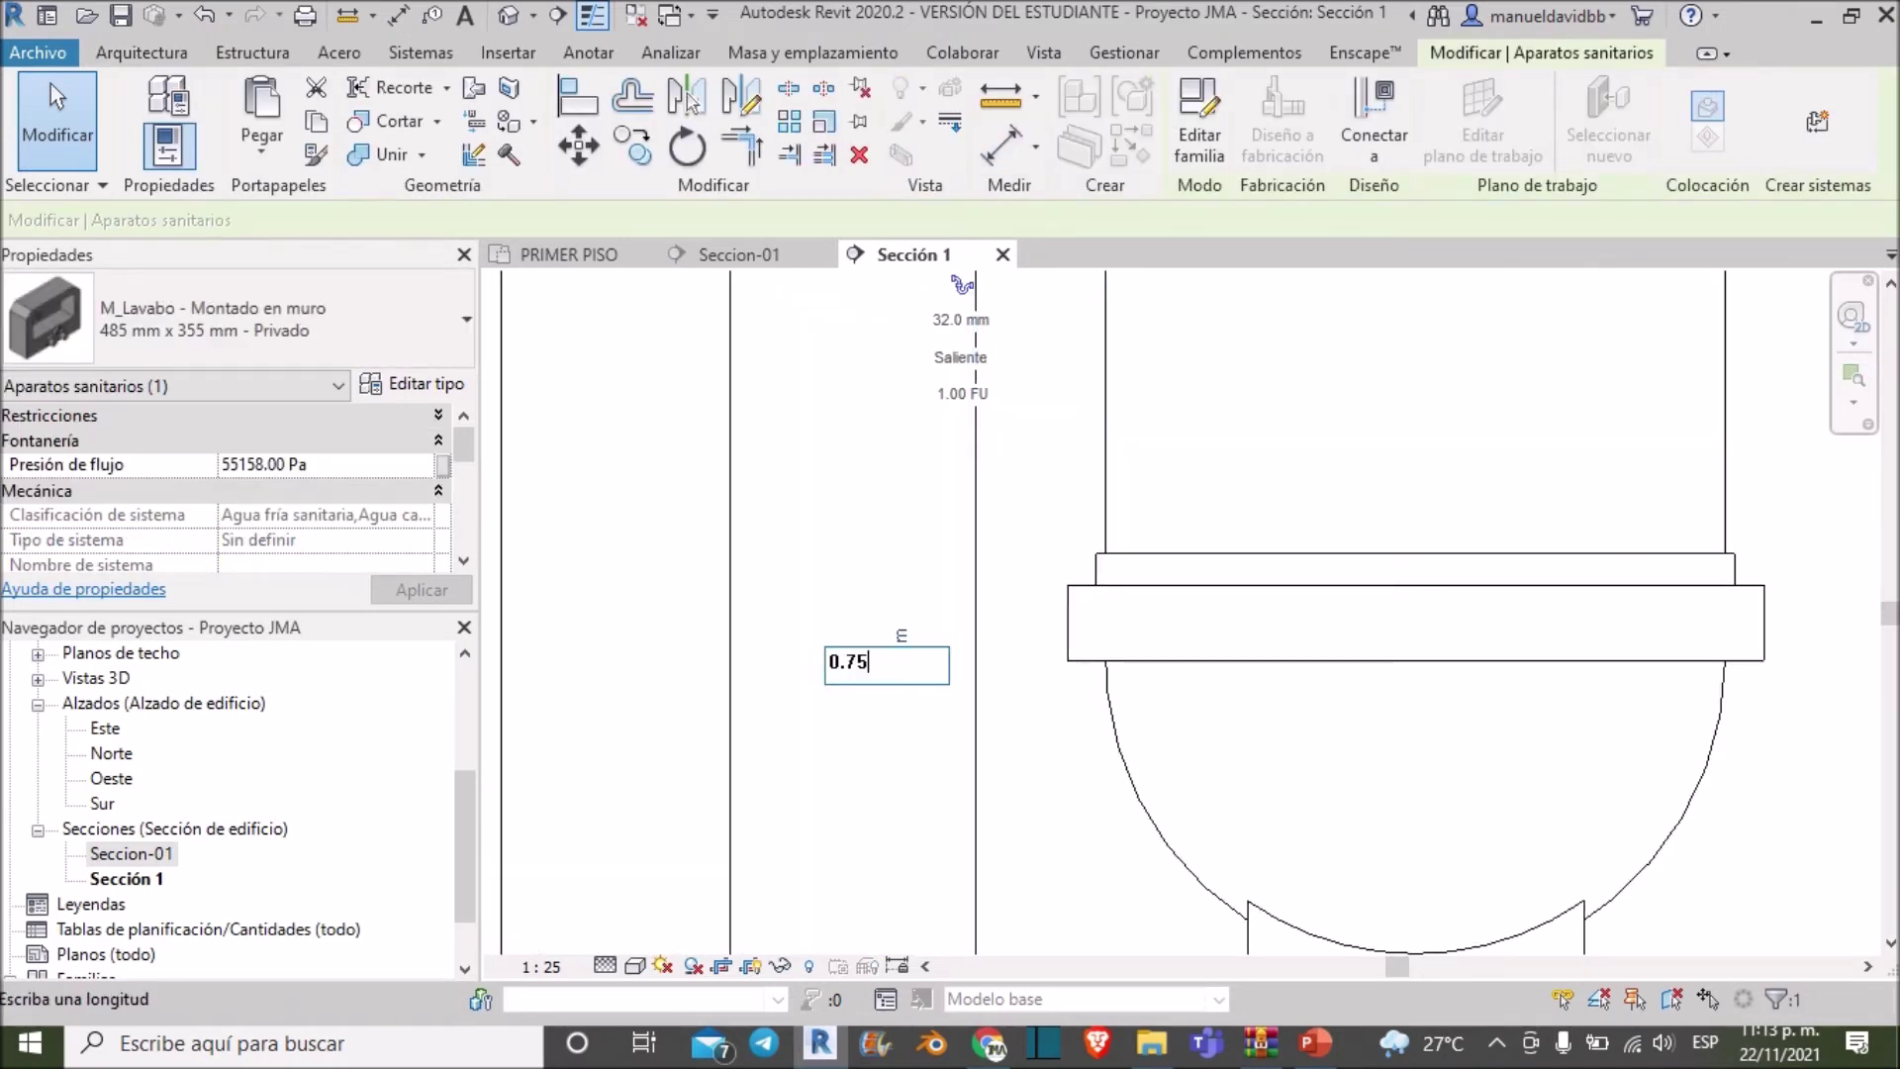
key("Return")
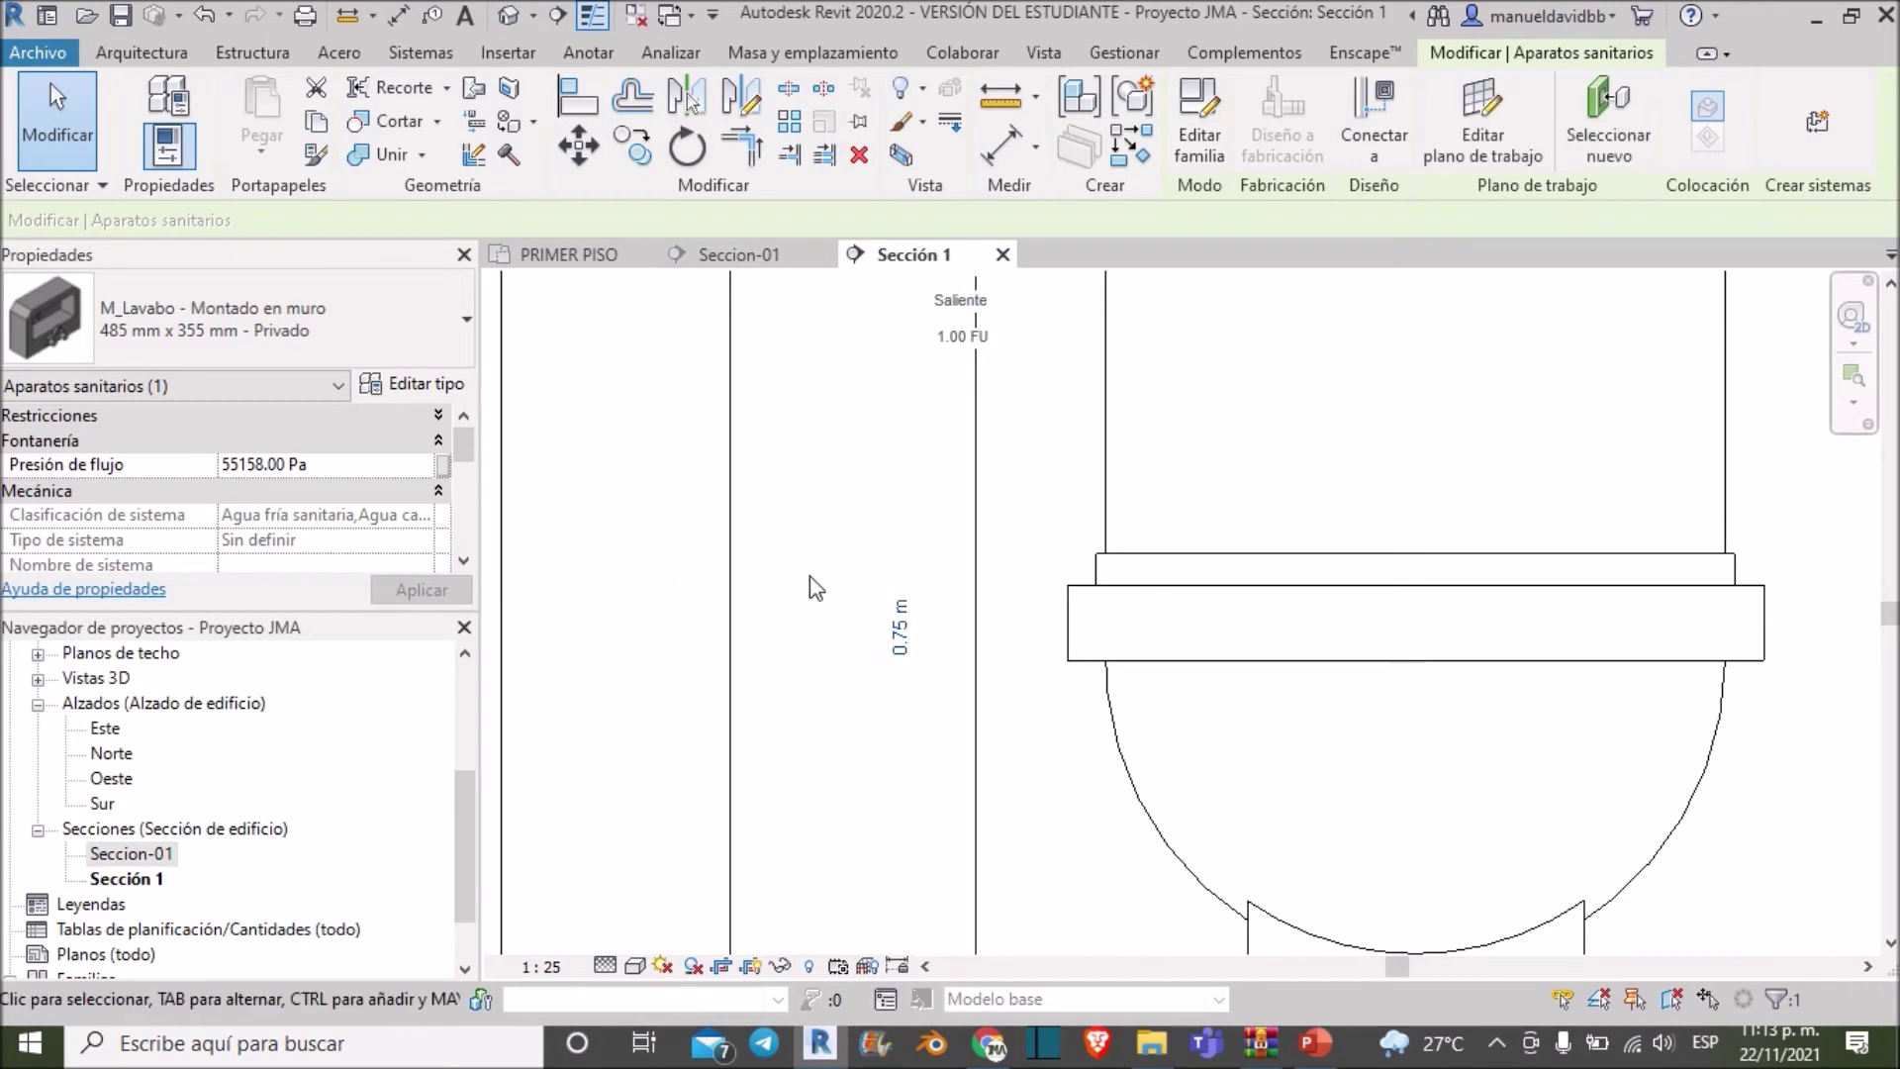
key("Escape")
scroll(851, 560, "down", 2)
middle_click_drag(851, 560, 1029, 528)
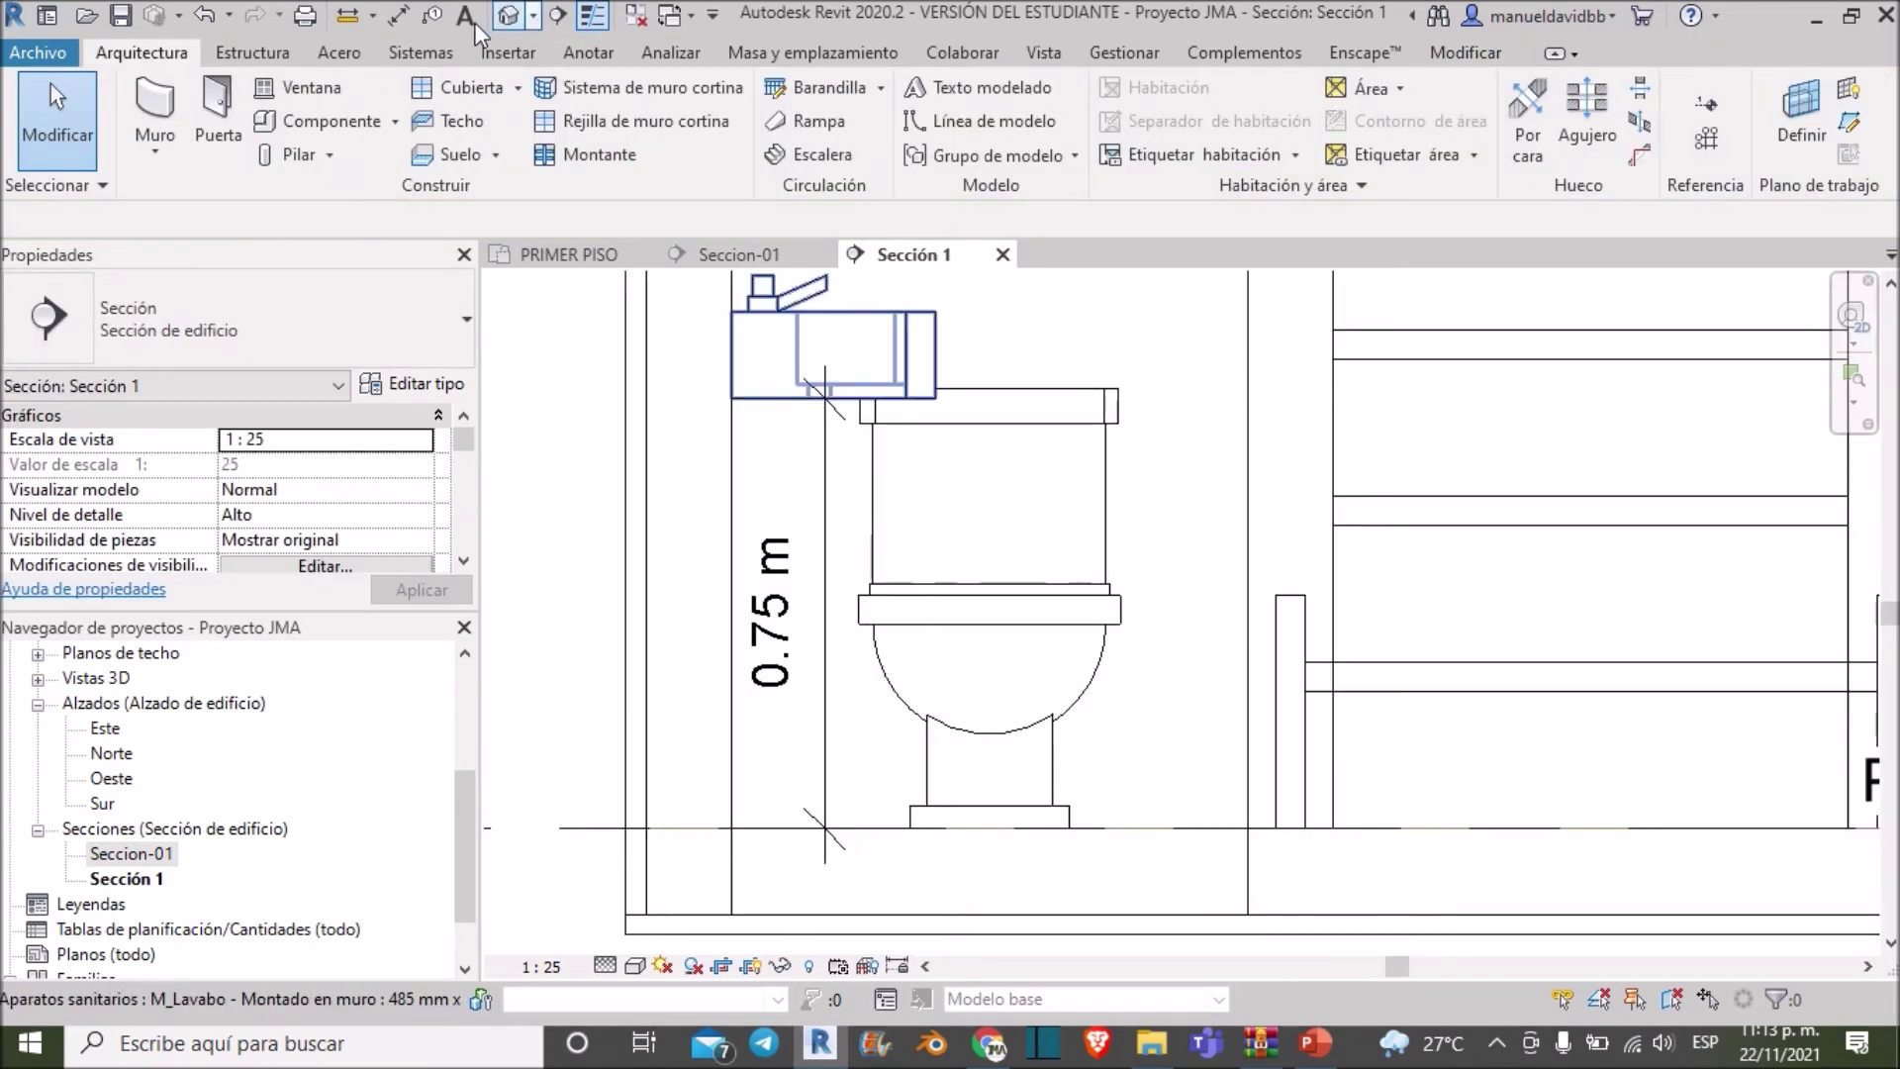
Frame the toilet and start an aligned dimension, cancelling an unwanted 0.32 m result
left_click(399, 16)
scroll(1023, 436, "down", 1)
middle_click_drag(1024, 435, 986, 633)
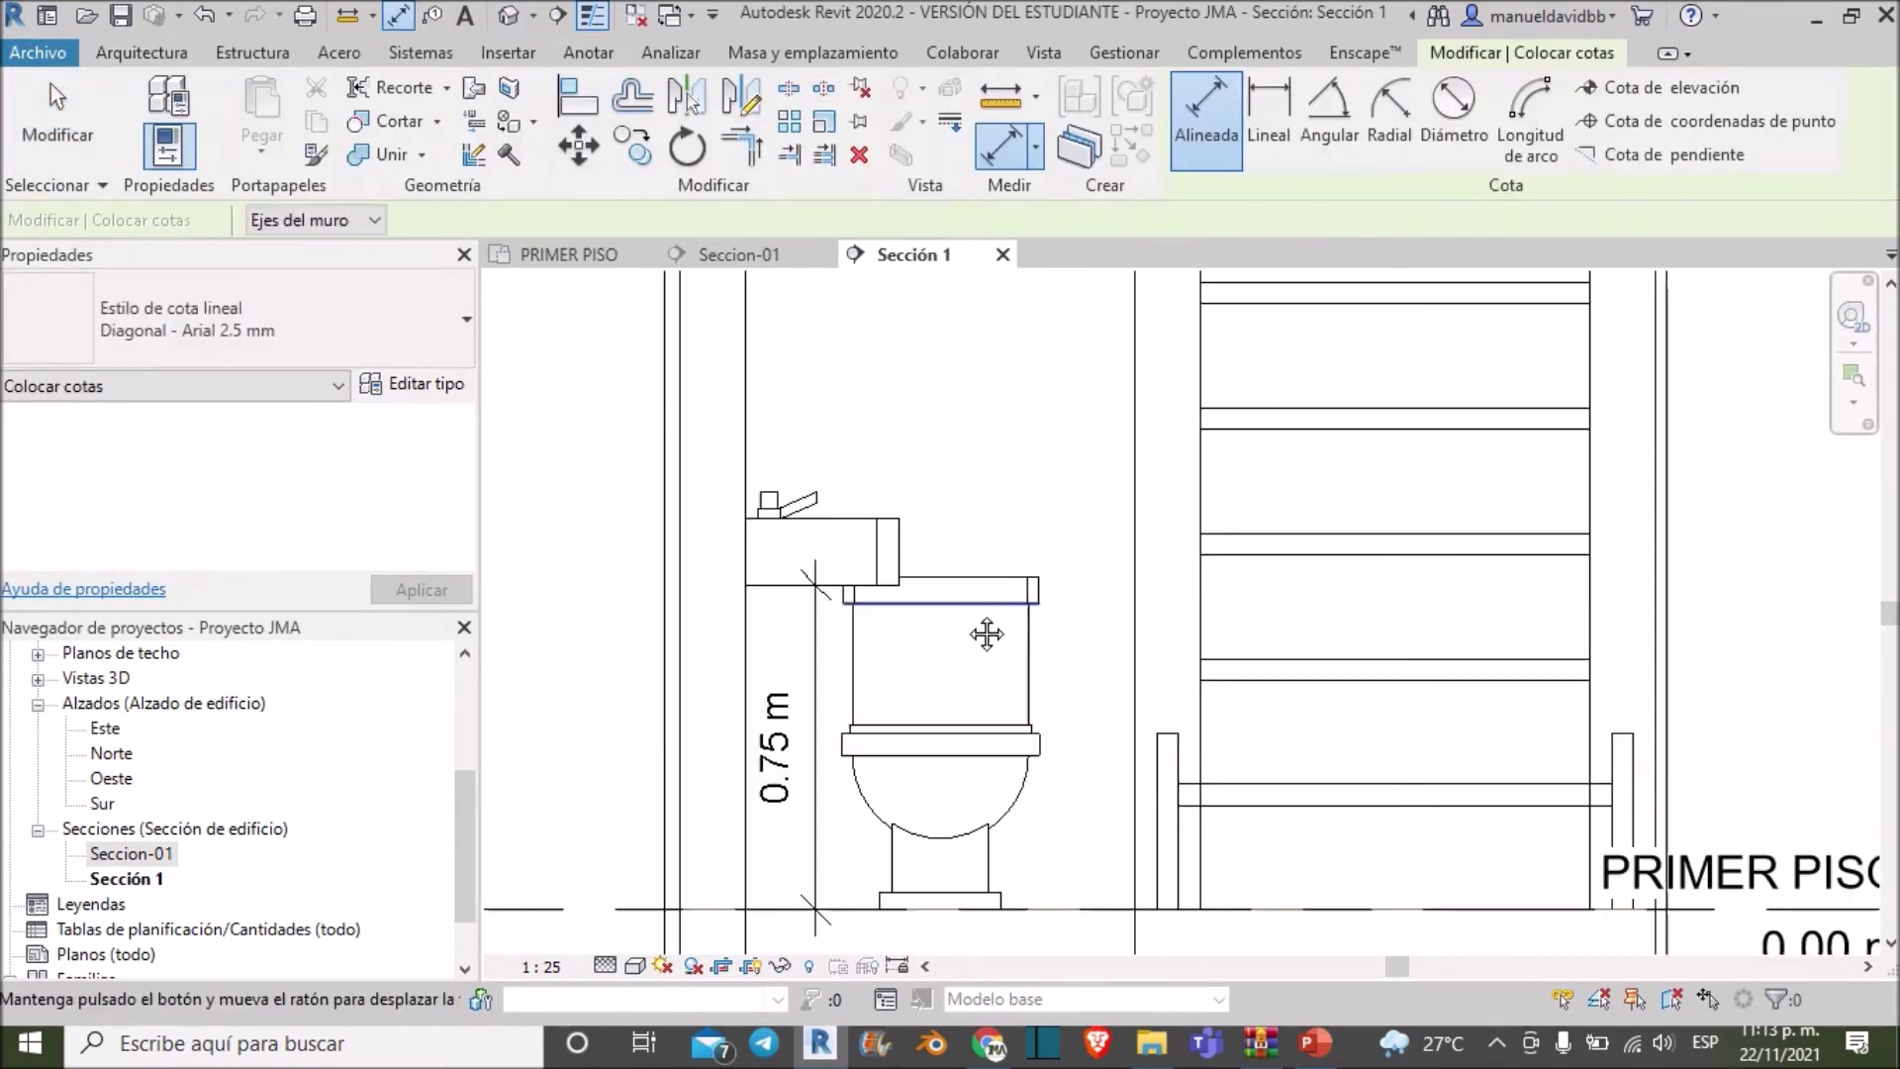
scroll(965, 605, "up", 2)
scroll(965, 605, "up", 1)
scroll(912, 729, "down", 2)
middle_click_drag(887, 716, 1017, 655)
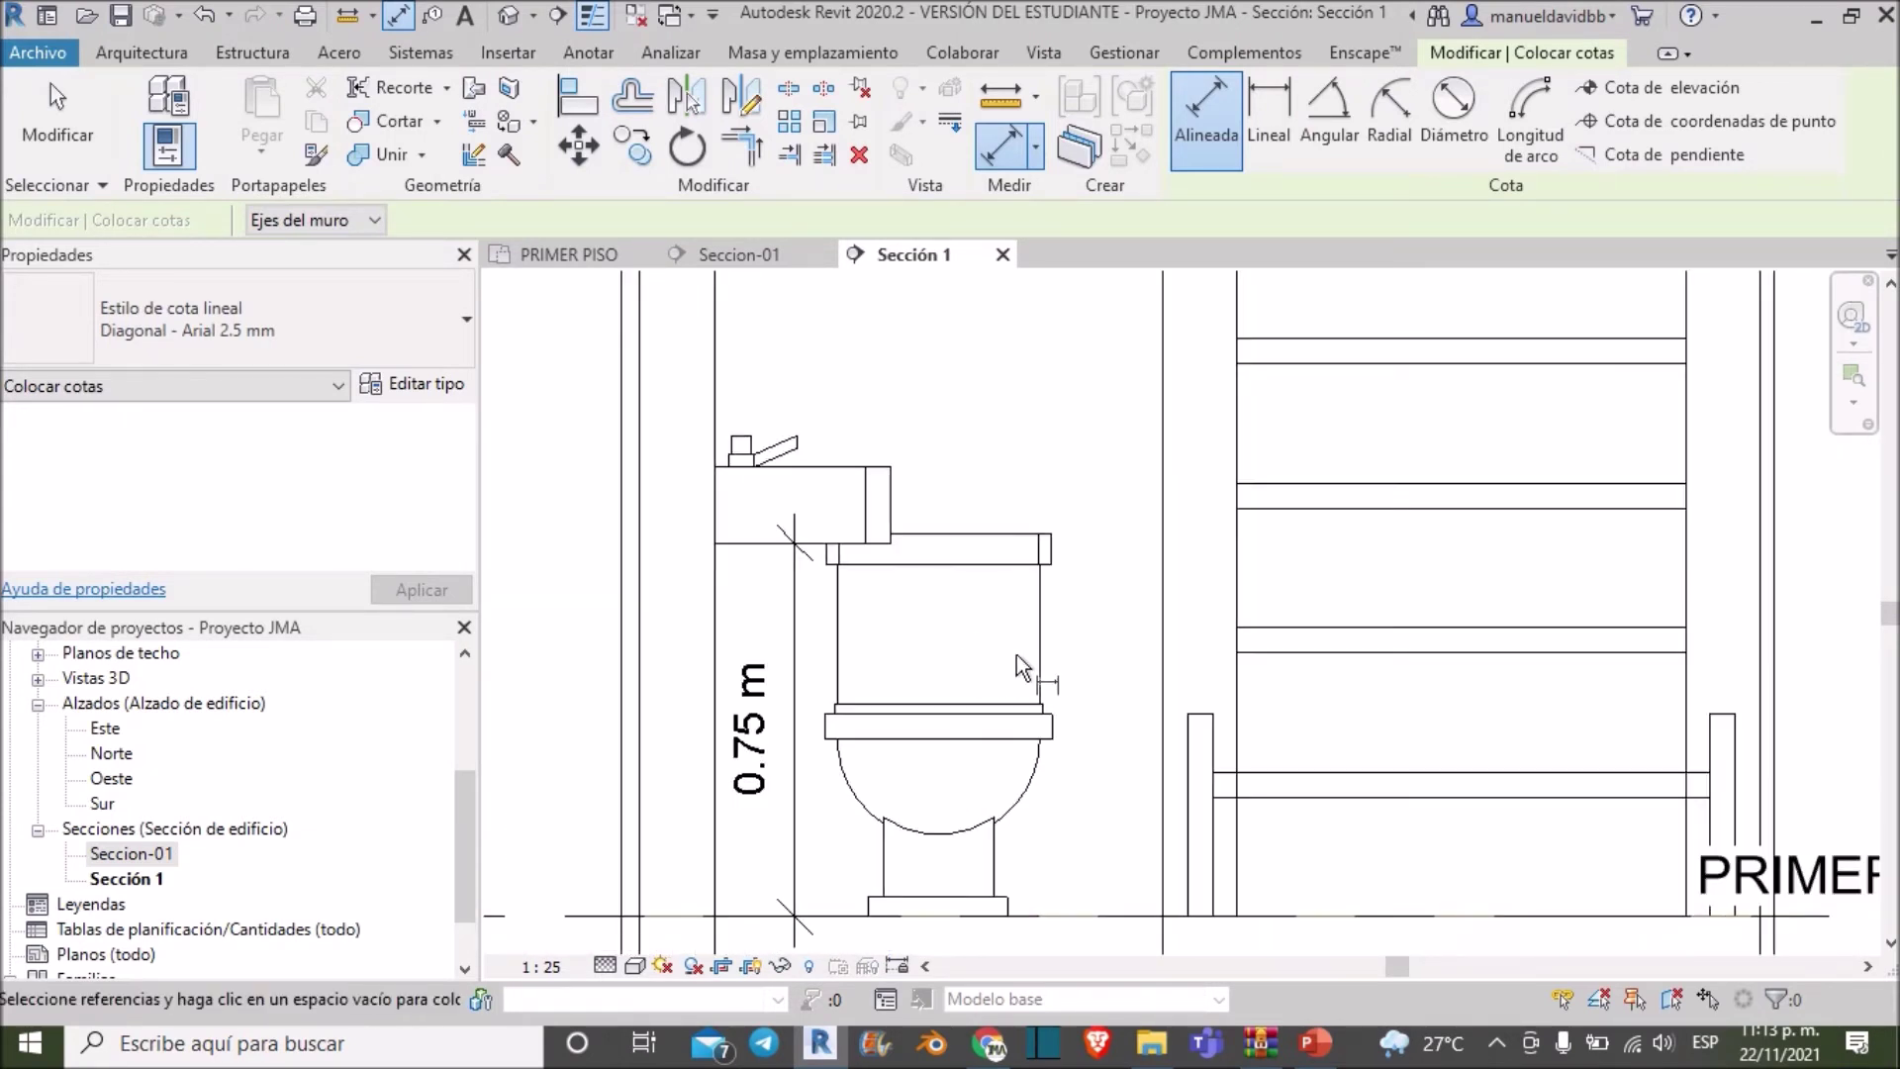
left_click(1039, 653)
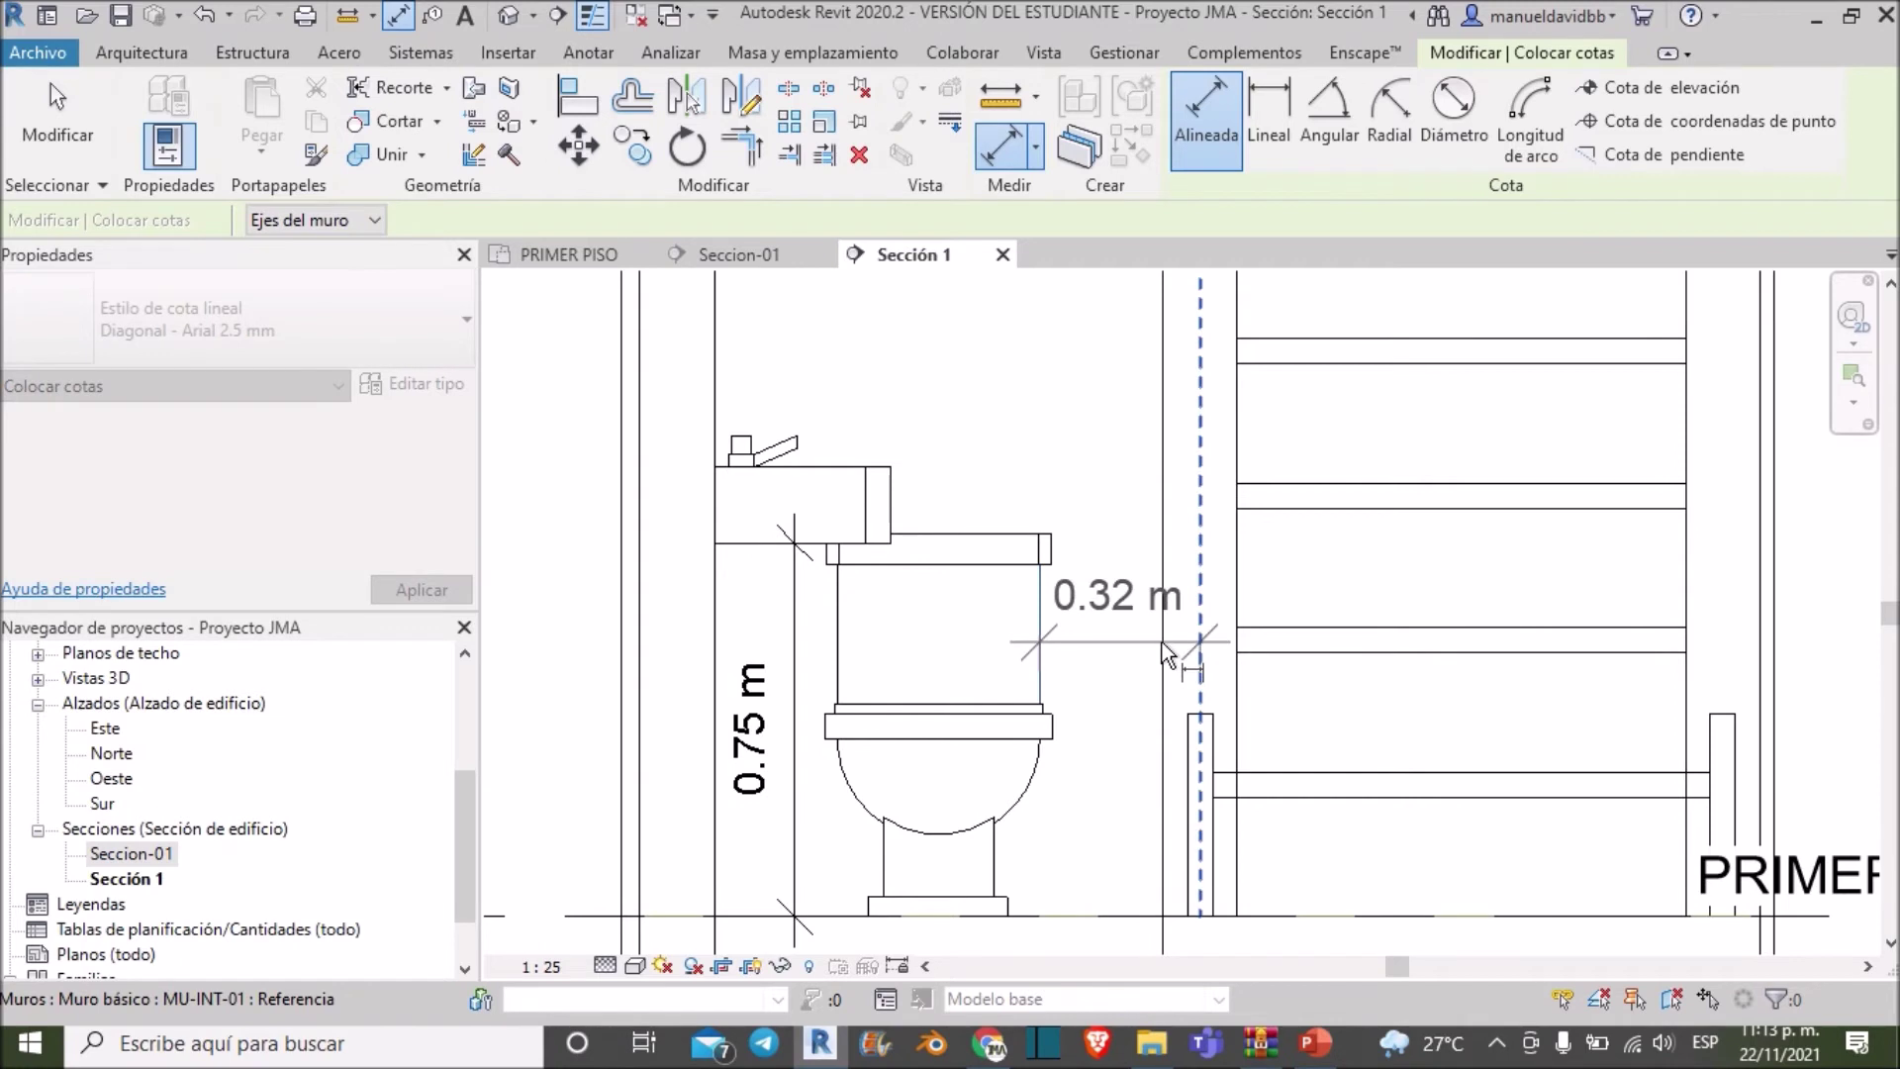
key("Escape")
scroll(1096, 633, "up", 2)
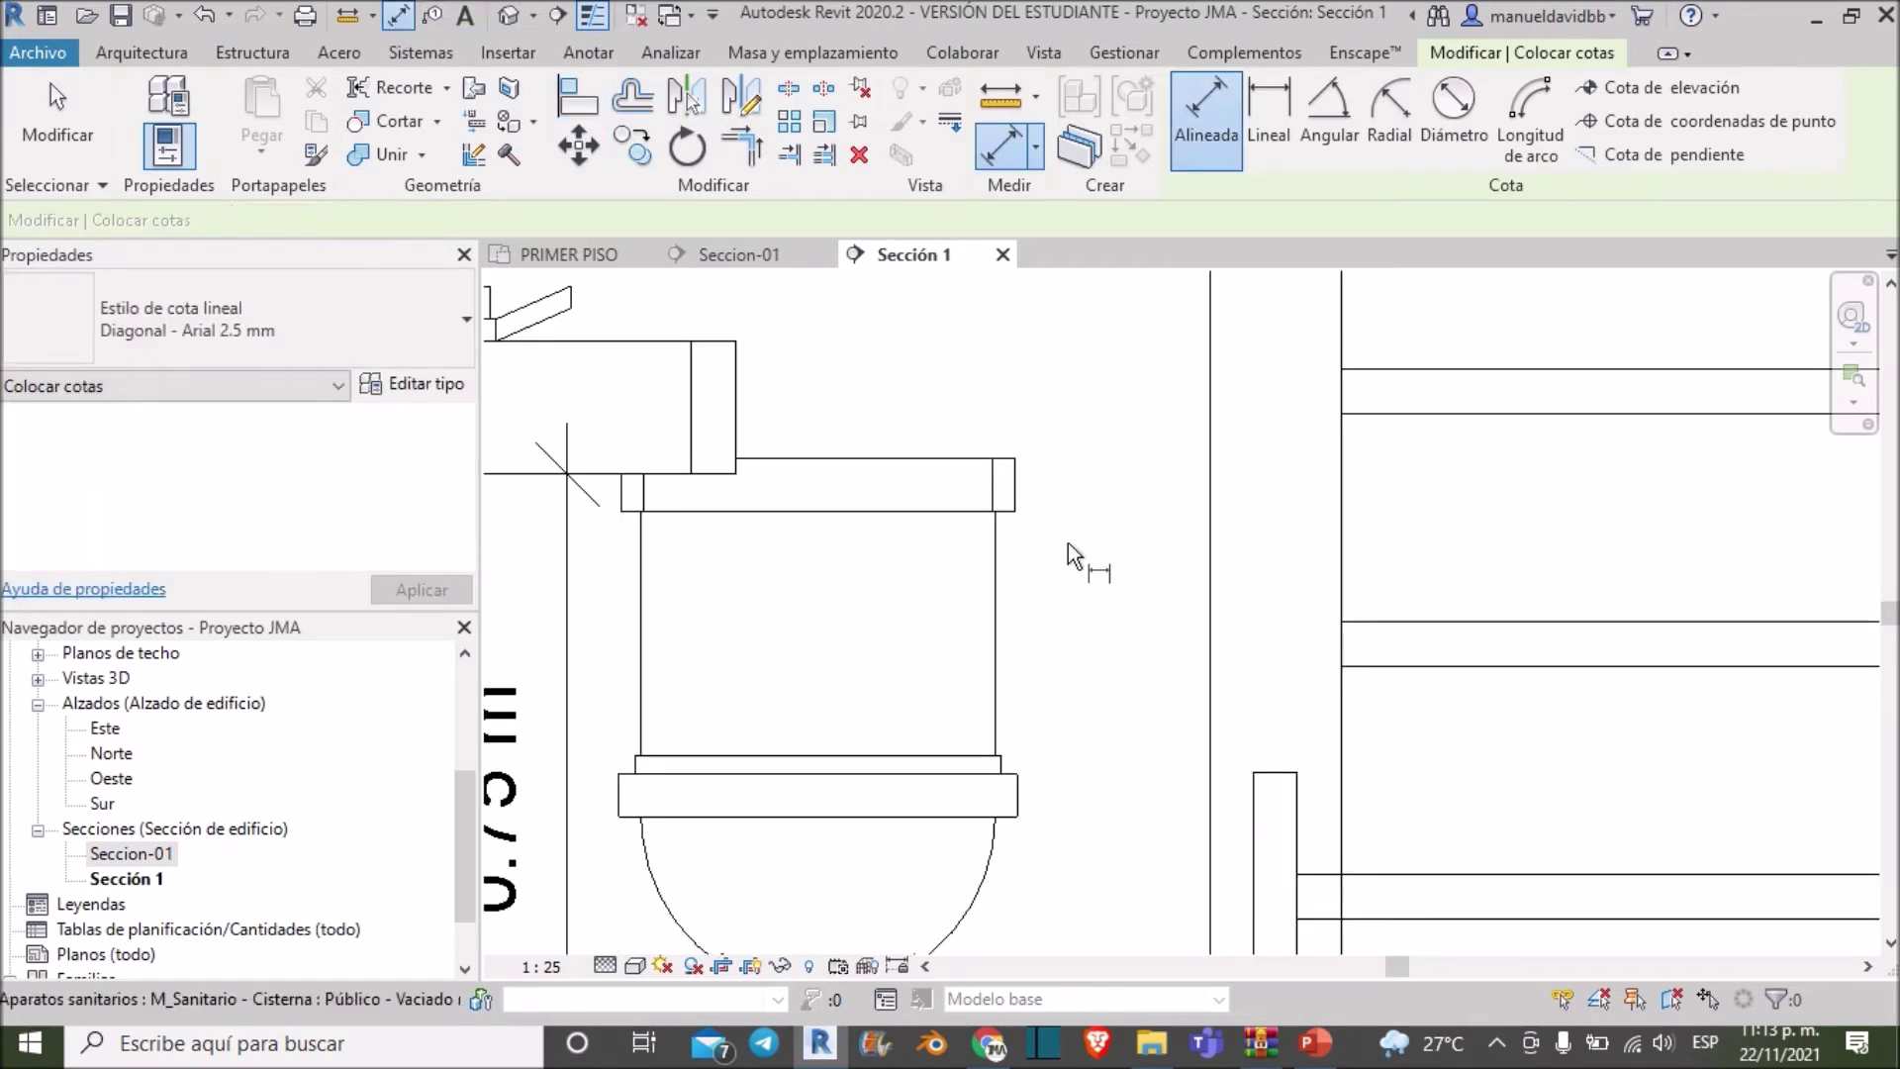
Place a 0.25 m dimension from the toilet tank's right side to the wall axis
left_click(997, 650)
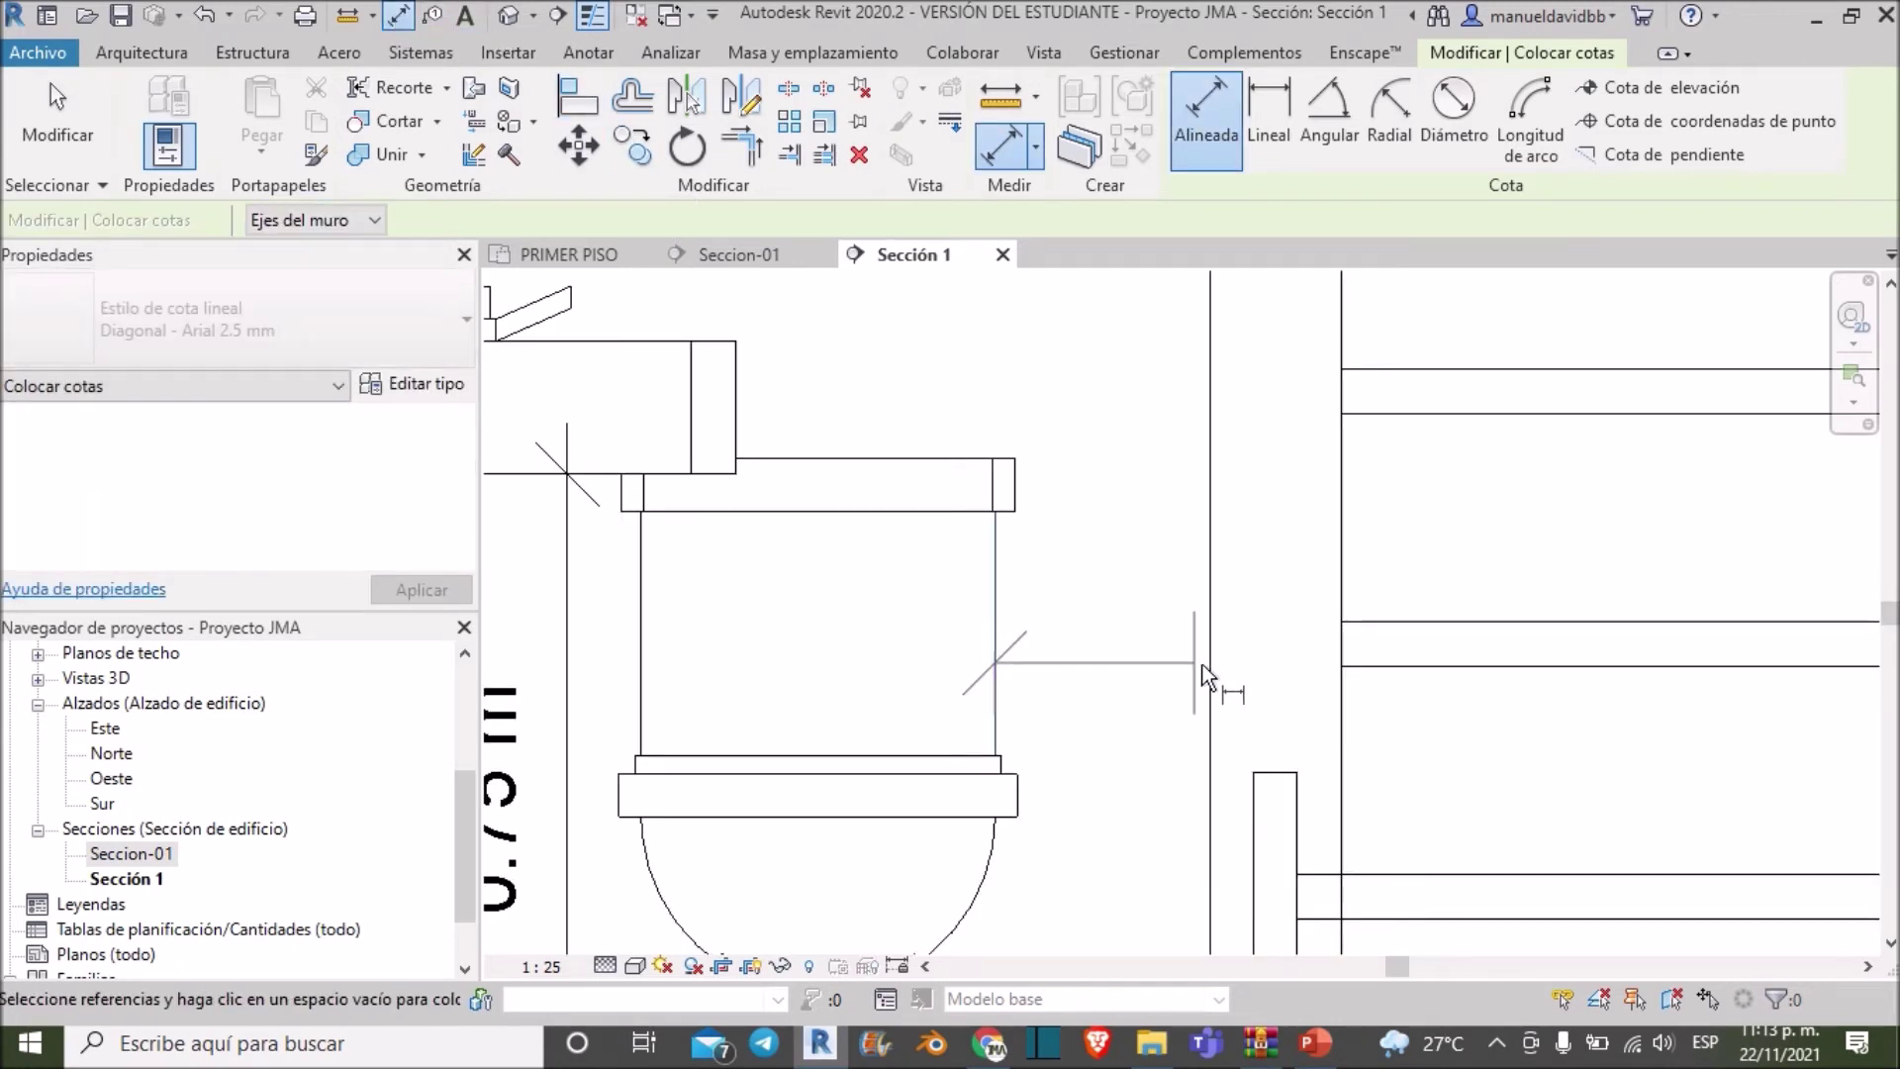
scroll(1280, 618, "down", 1)
scroll(1280, 584, "down", 1)
scroll(1273, 584, "down", 1)
scroll(1272, 584, "up", 1)
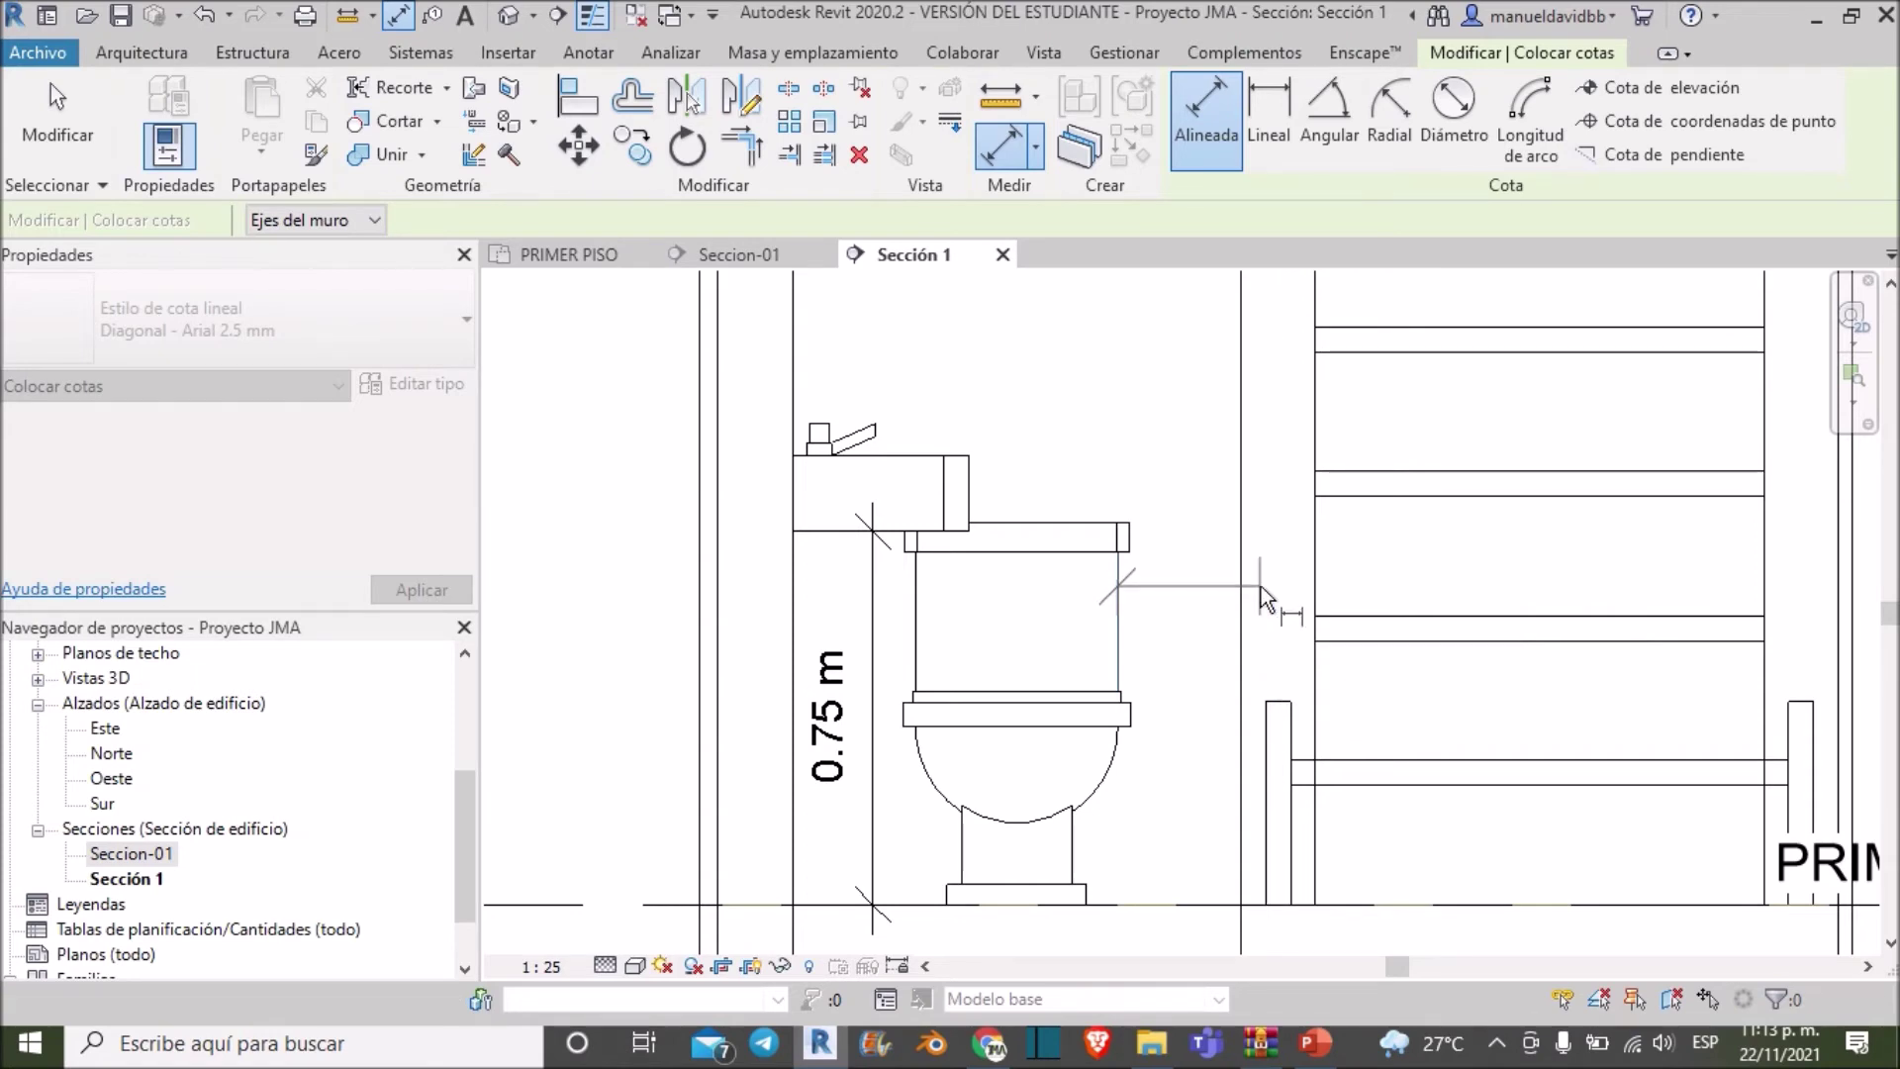
left_click(1240, 592)
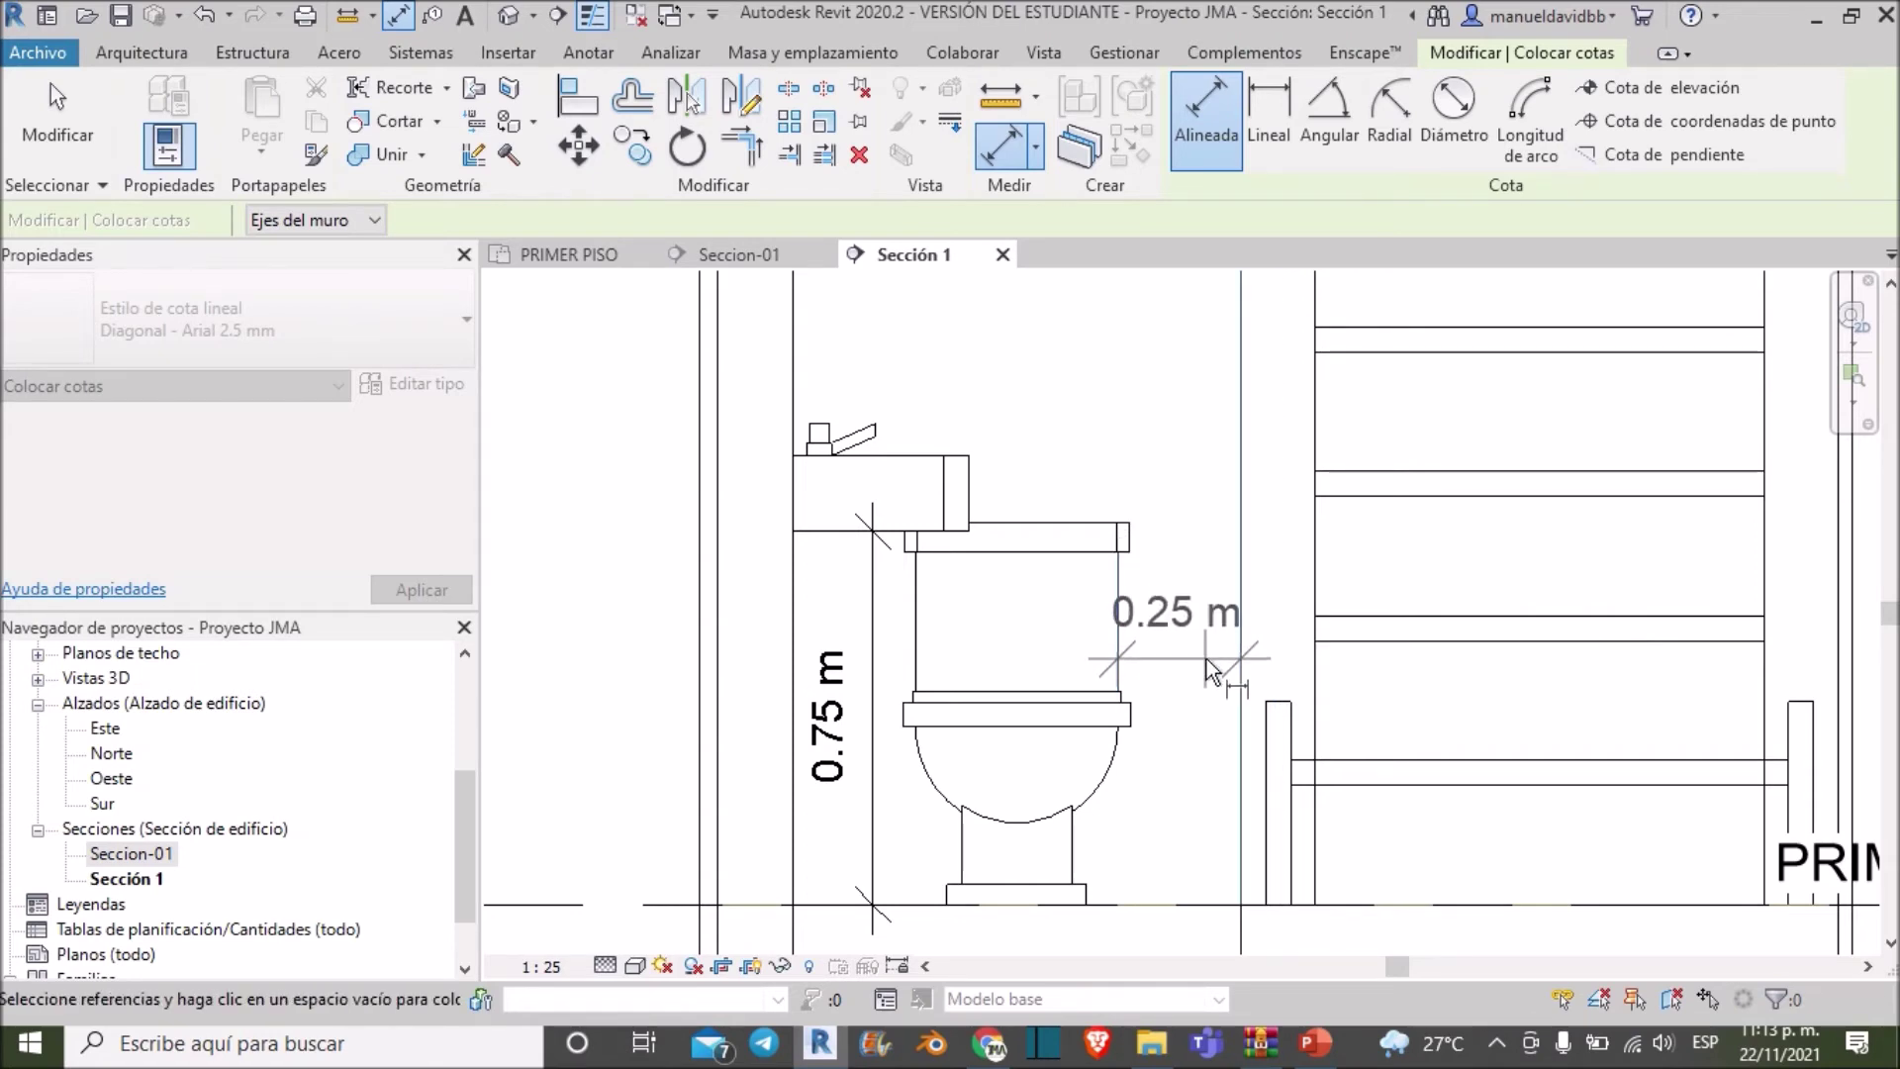
left_click(1208, 663)
key("Escape")
scroll(1204, 445, "down", 2)
scroll(1205, 445, "down", 1)
scroll(1188, 515, "down", 2)
scroll(1167, 594, "down", 1)
scroll(1150, 650, "up", 1)
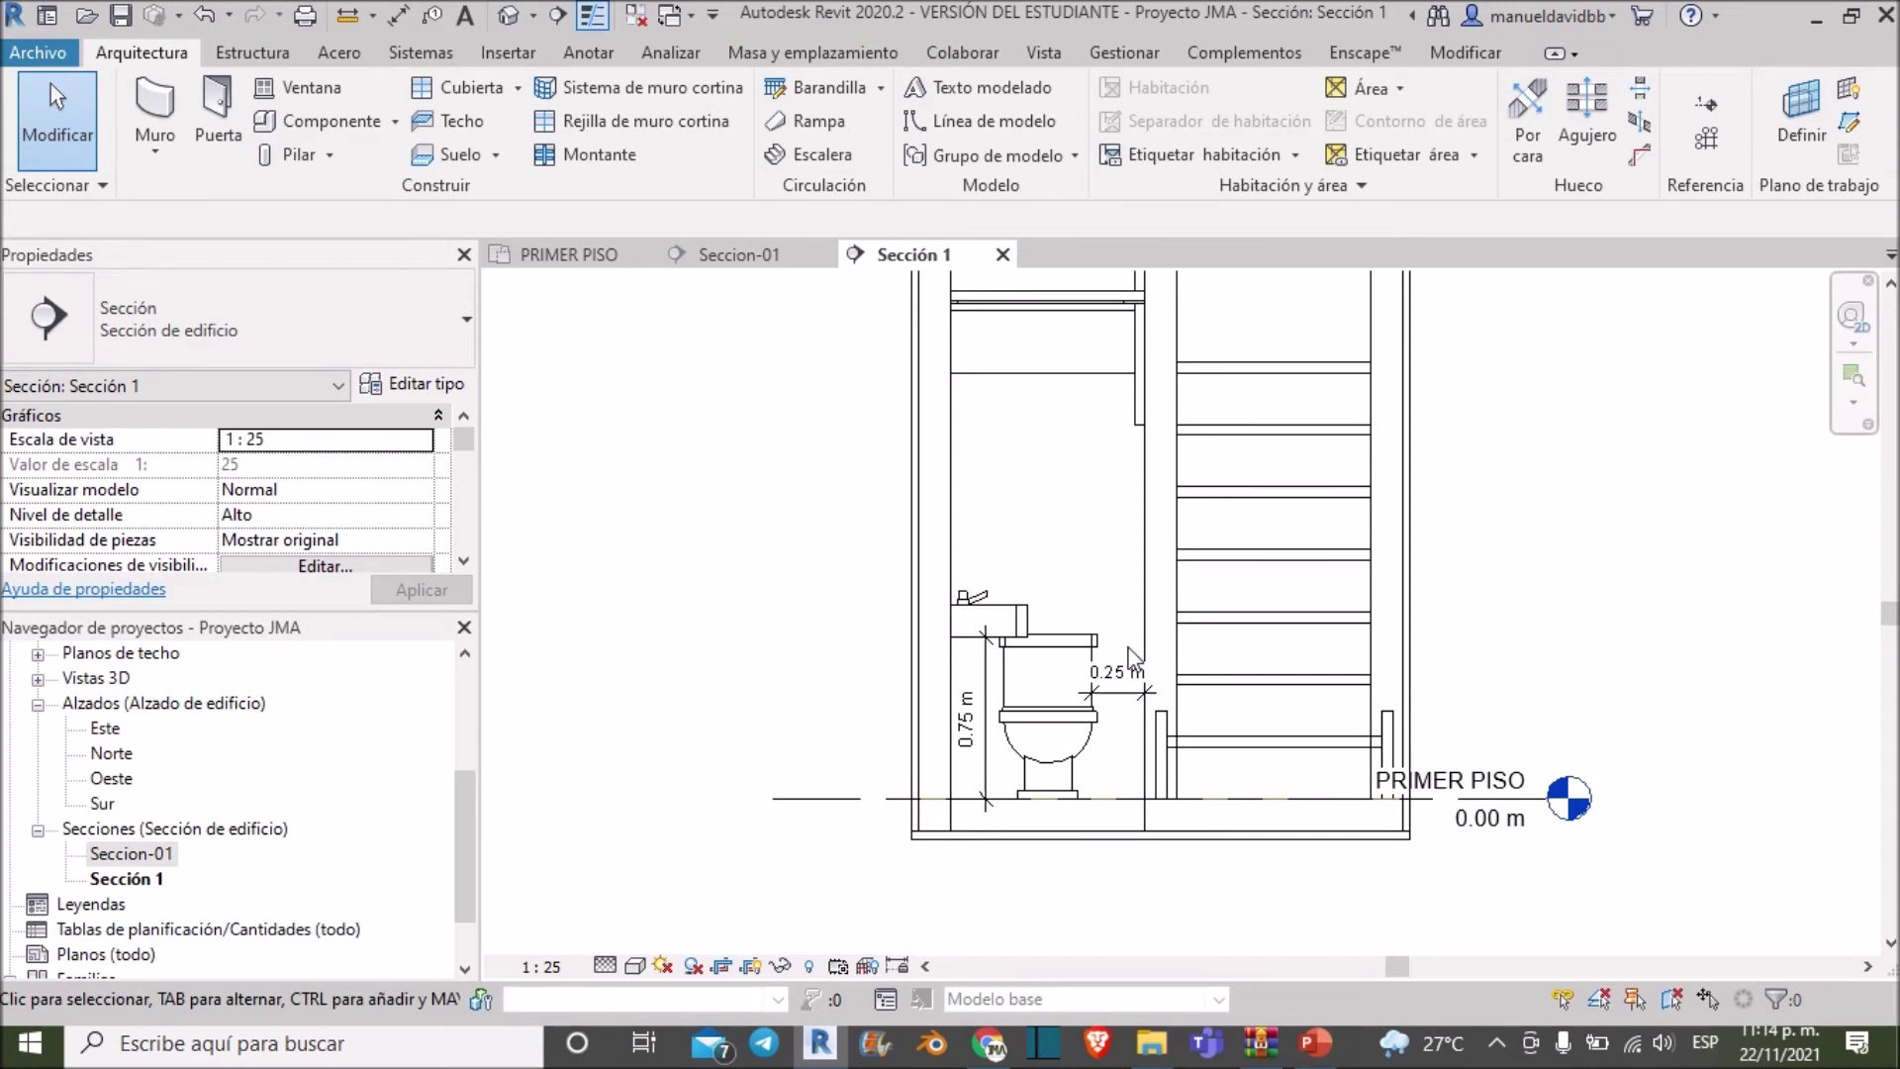
Remove the 0.25 m and 0.75 m dimensions from the bathroom section
scroll(1131, 657, "up", 1)
scroll(1131, 657, "up", 2)
left_click(1131, 657)
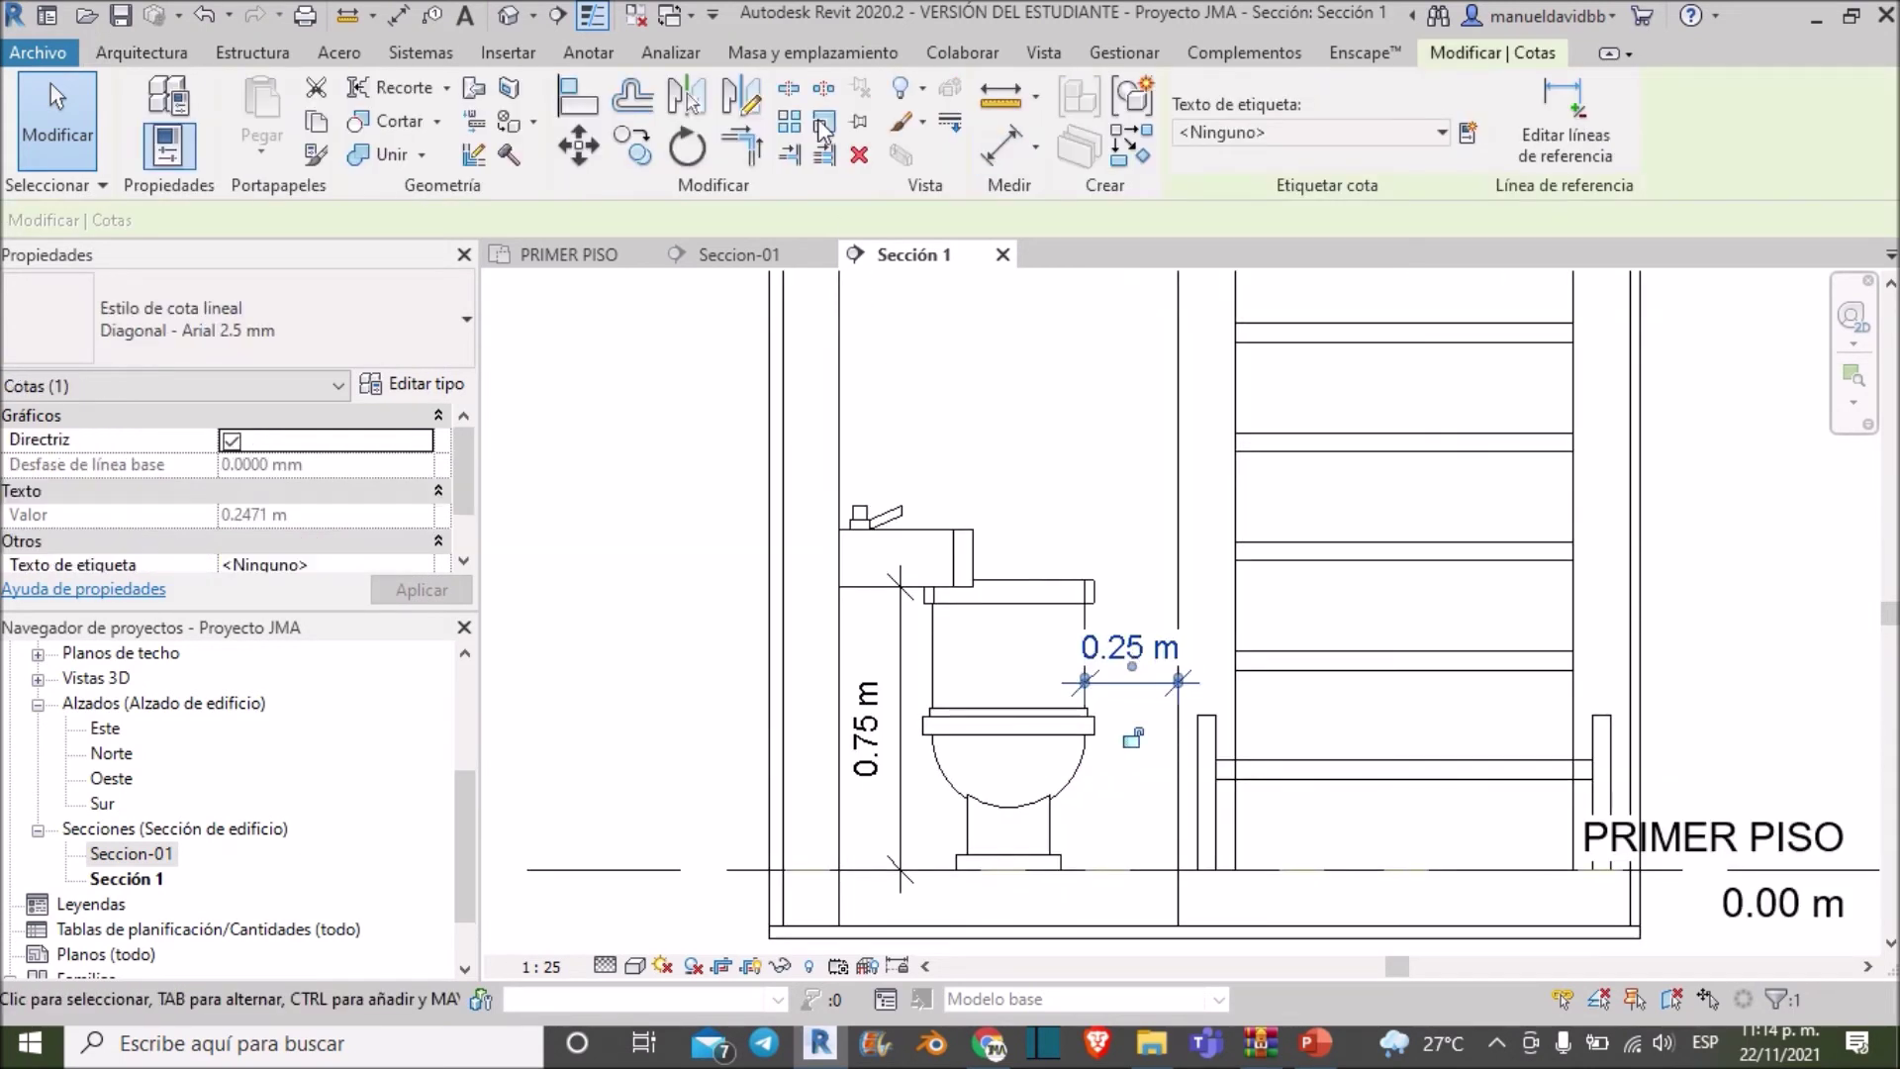
key("Escape")
left_click(871, 762)
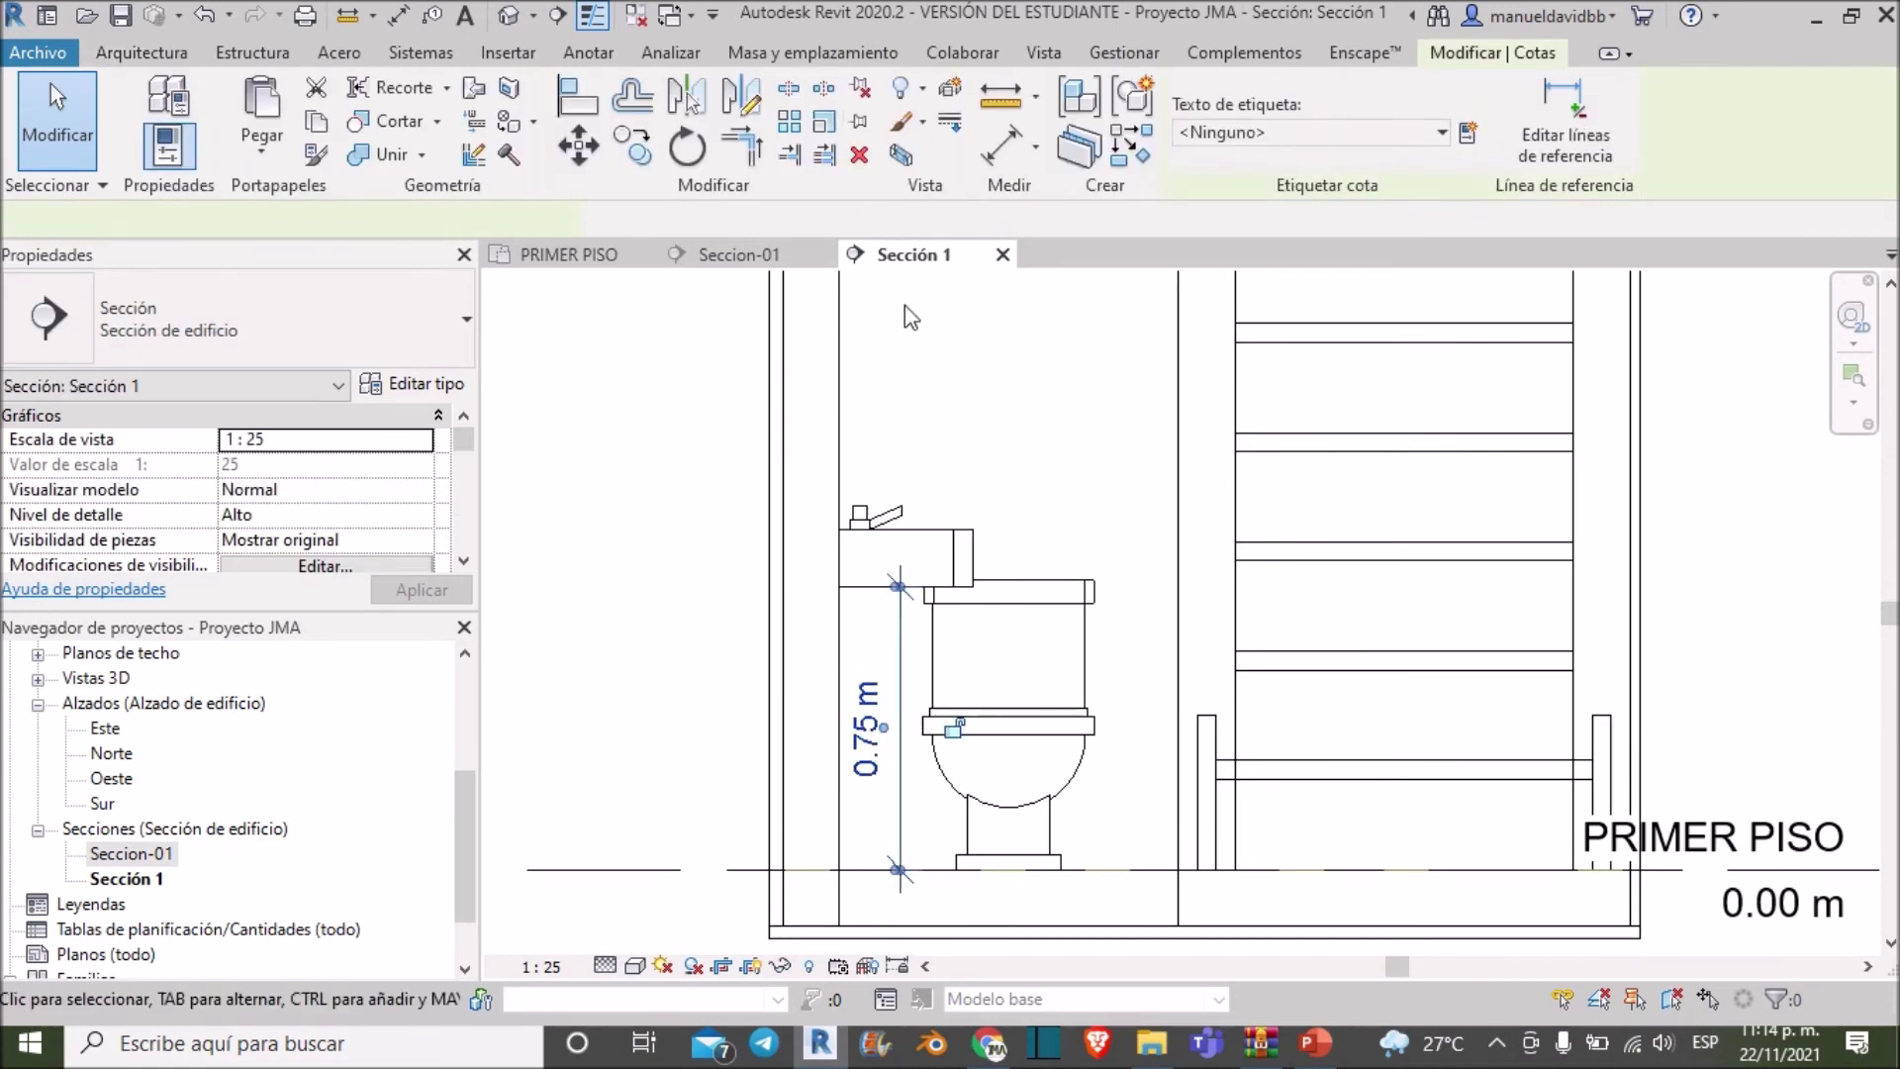
key("Escape")
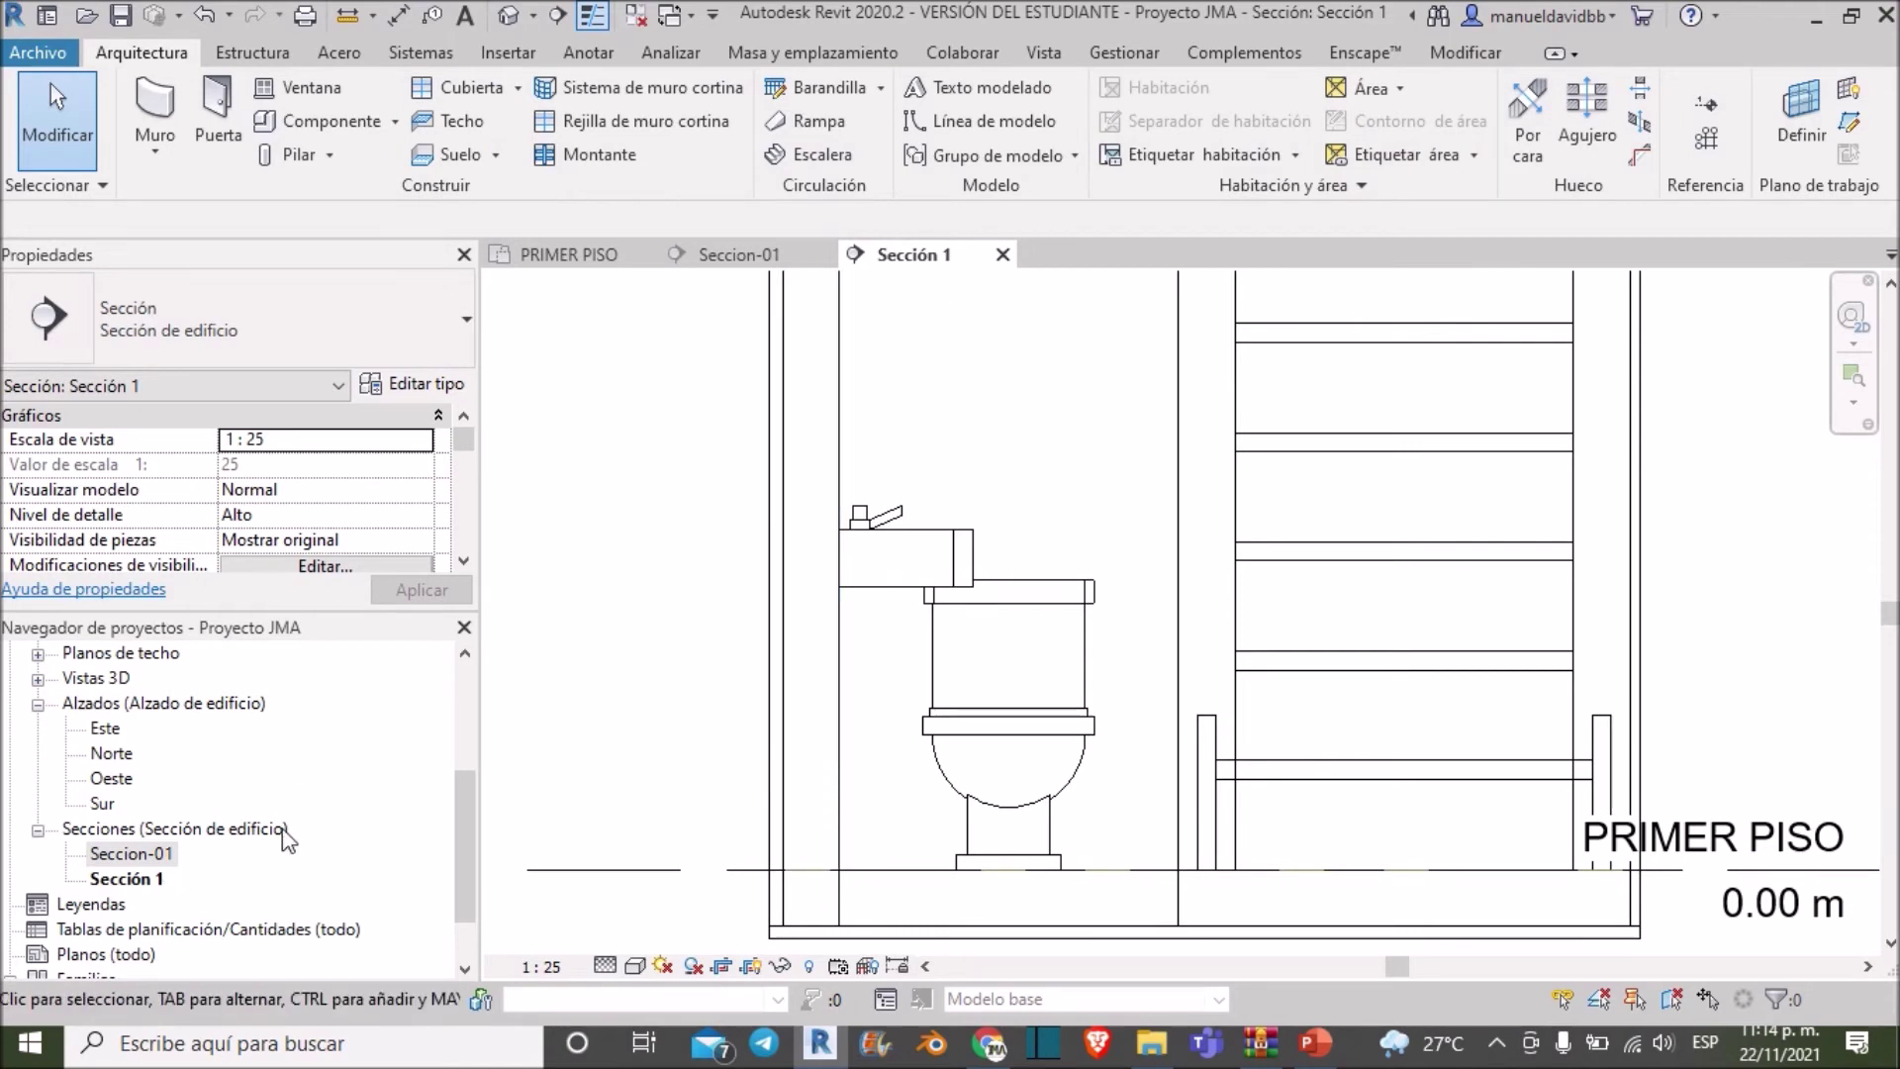
Rename the Sección 1 view to Seccion-02 in the Project Browser
right_click(135, 881)
left_click(255, 647)
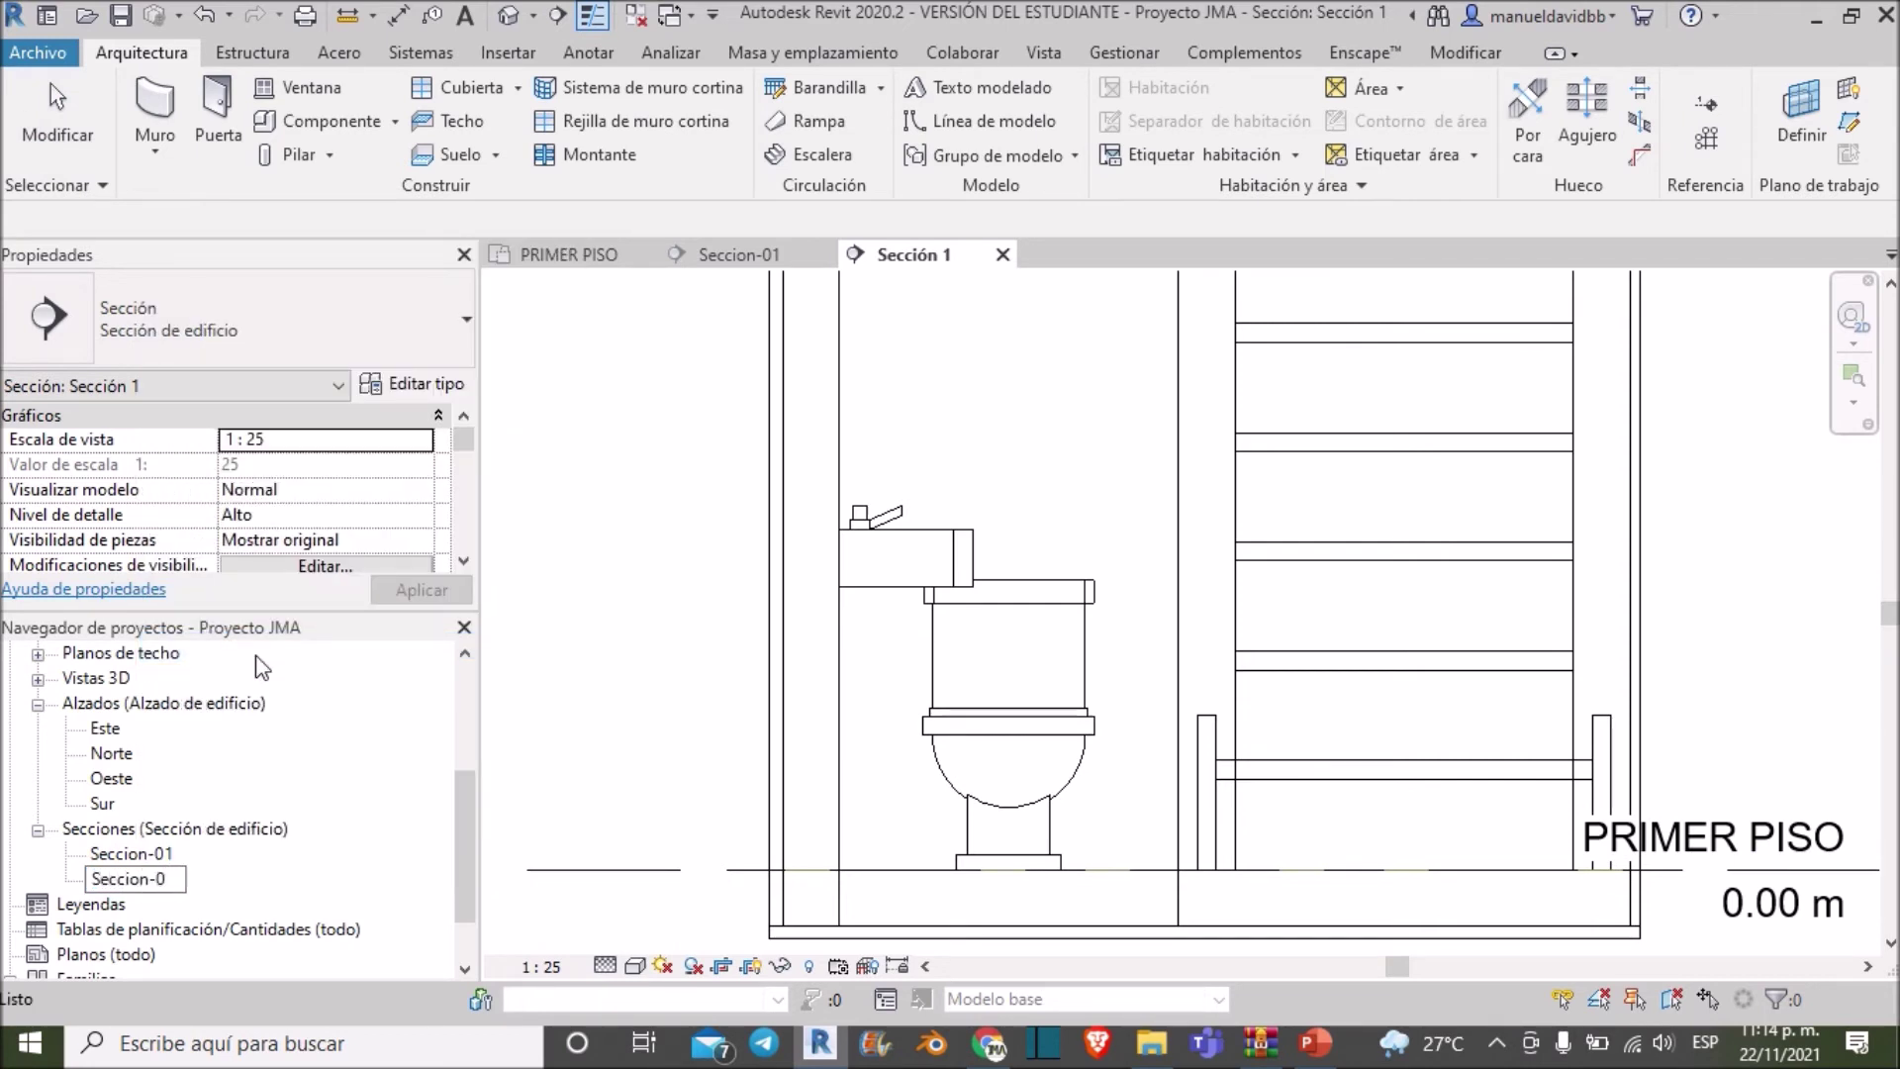
left_click(646, 649)
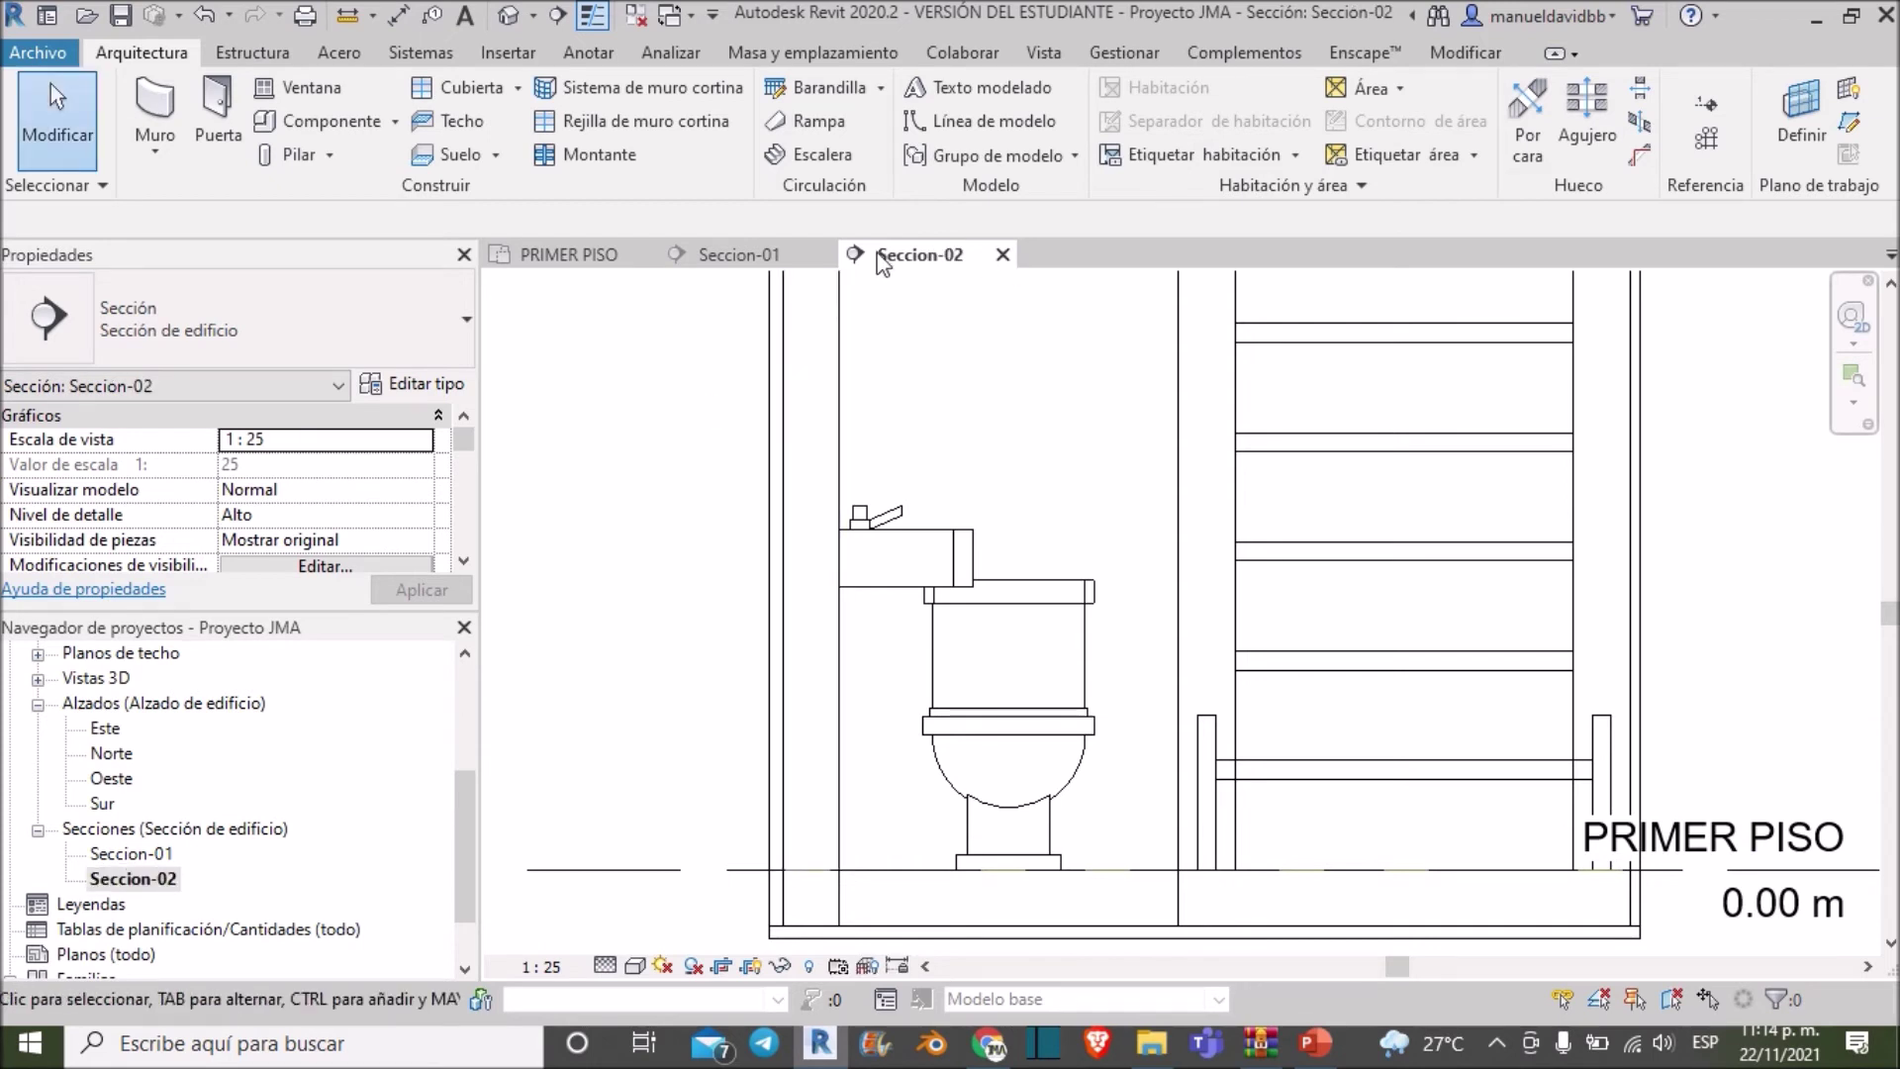
Close the Seccion-01 and Seccion-02 tabs, leaving the PRIMER PISO plan showing
left_click(754, 260)
left_click(940, 262)
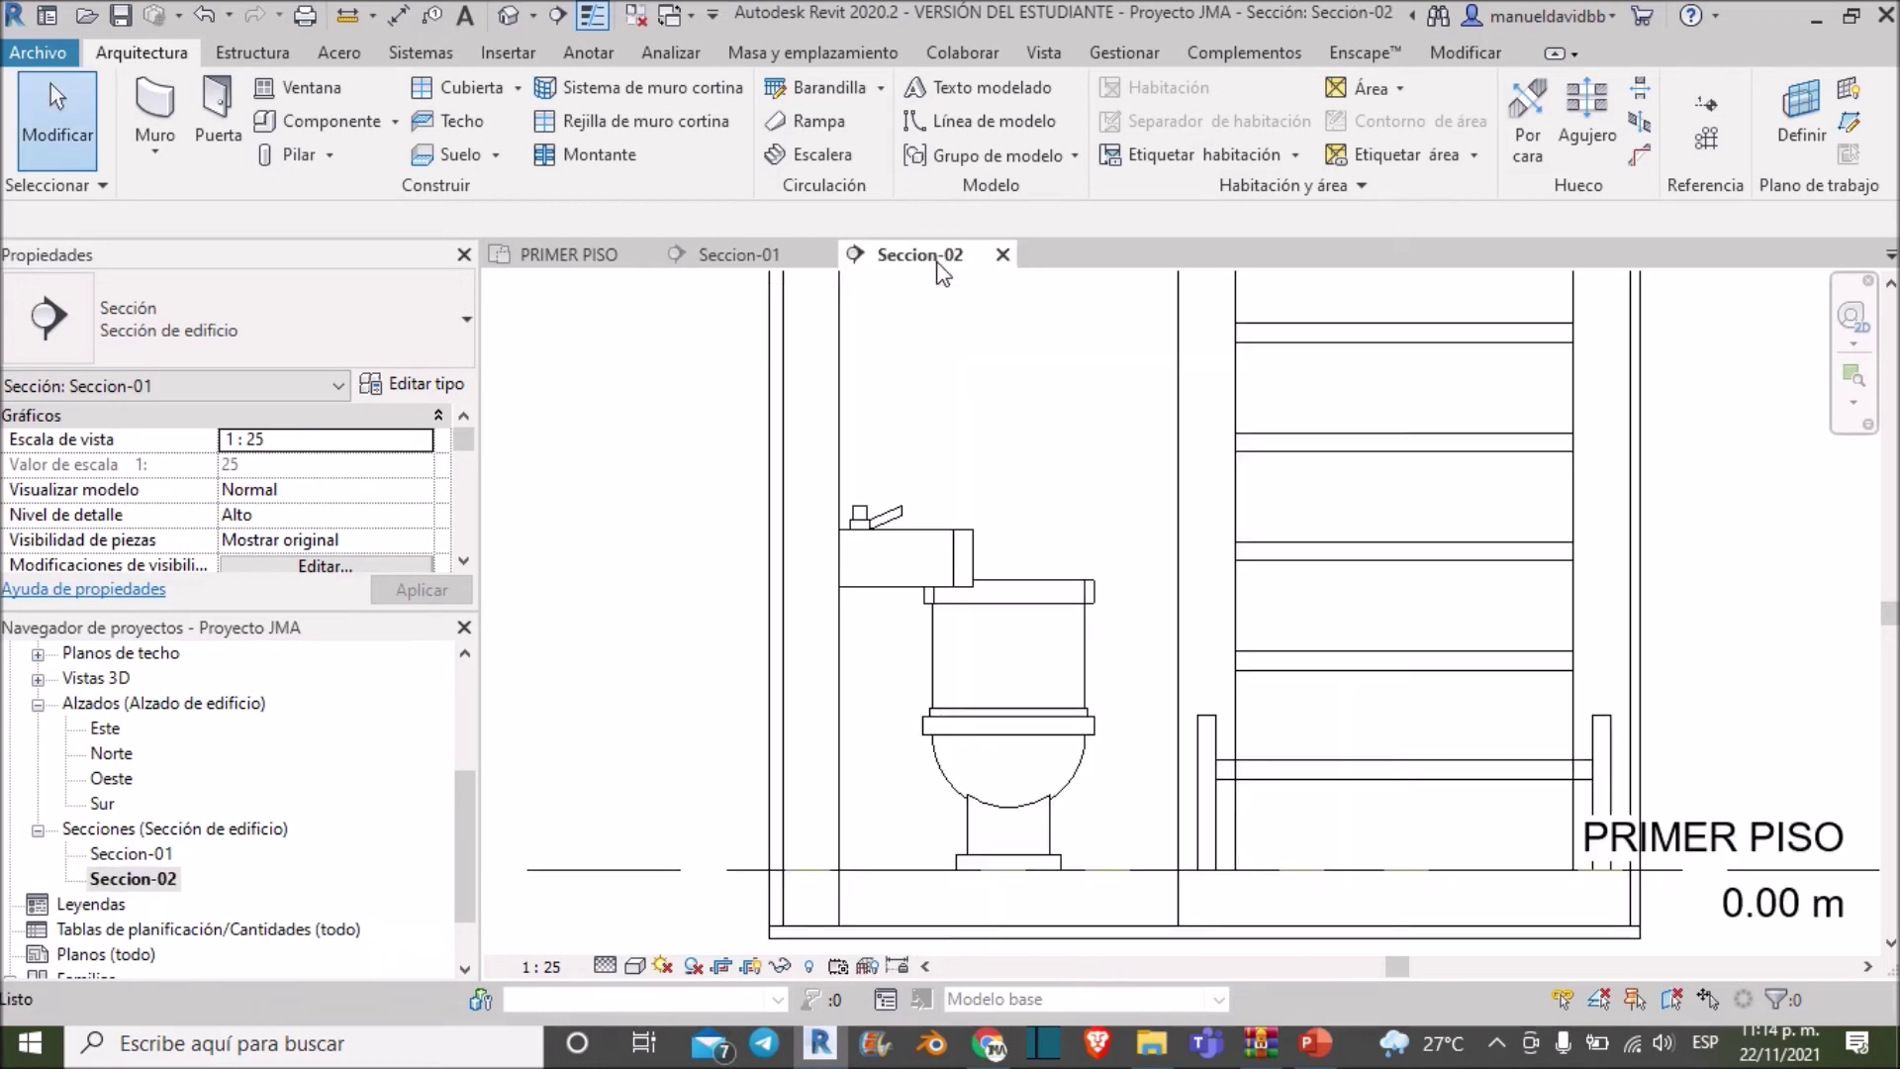
left_click(820, 259)
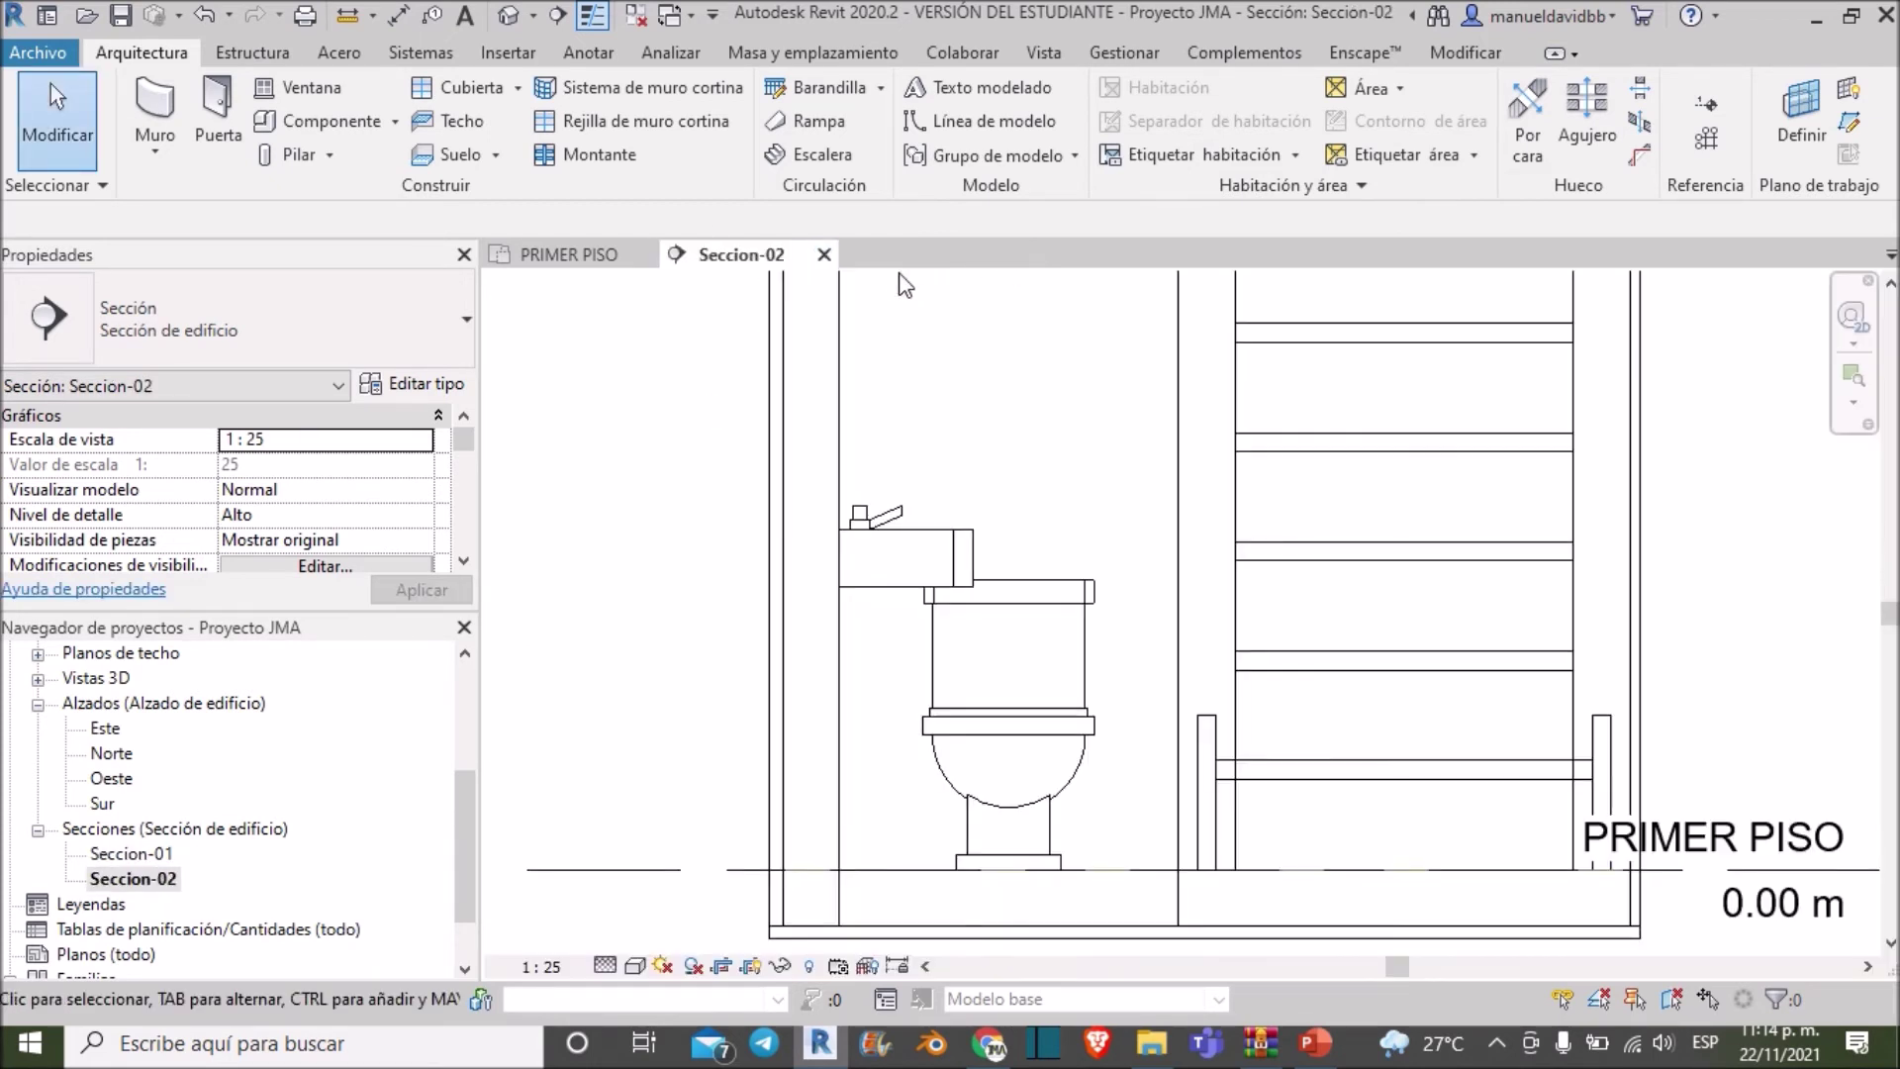
left_click(825, 255)
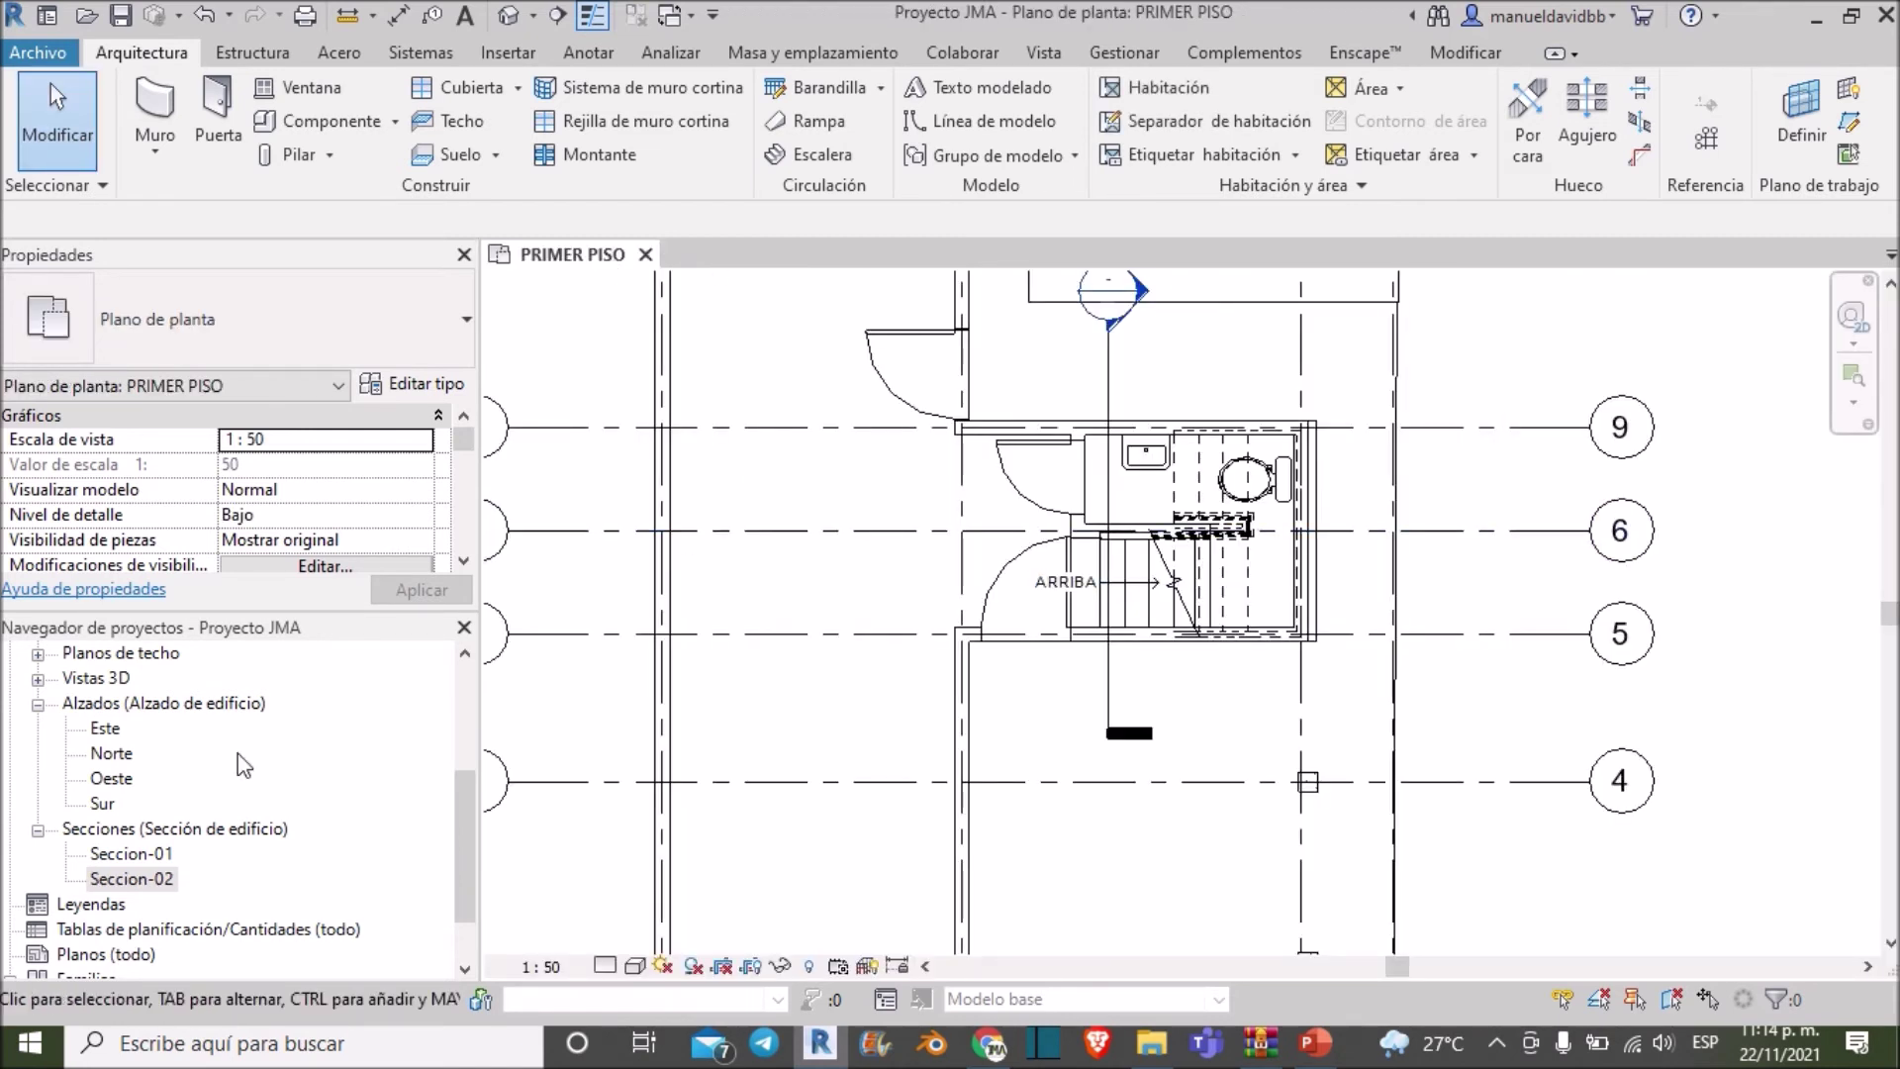
Open the Seccion-01 view from its section line on the PRIMER PISO plan
scroll(217, 841, "down", 1)
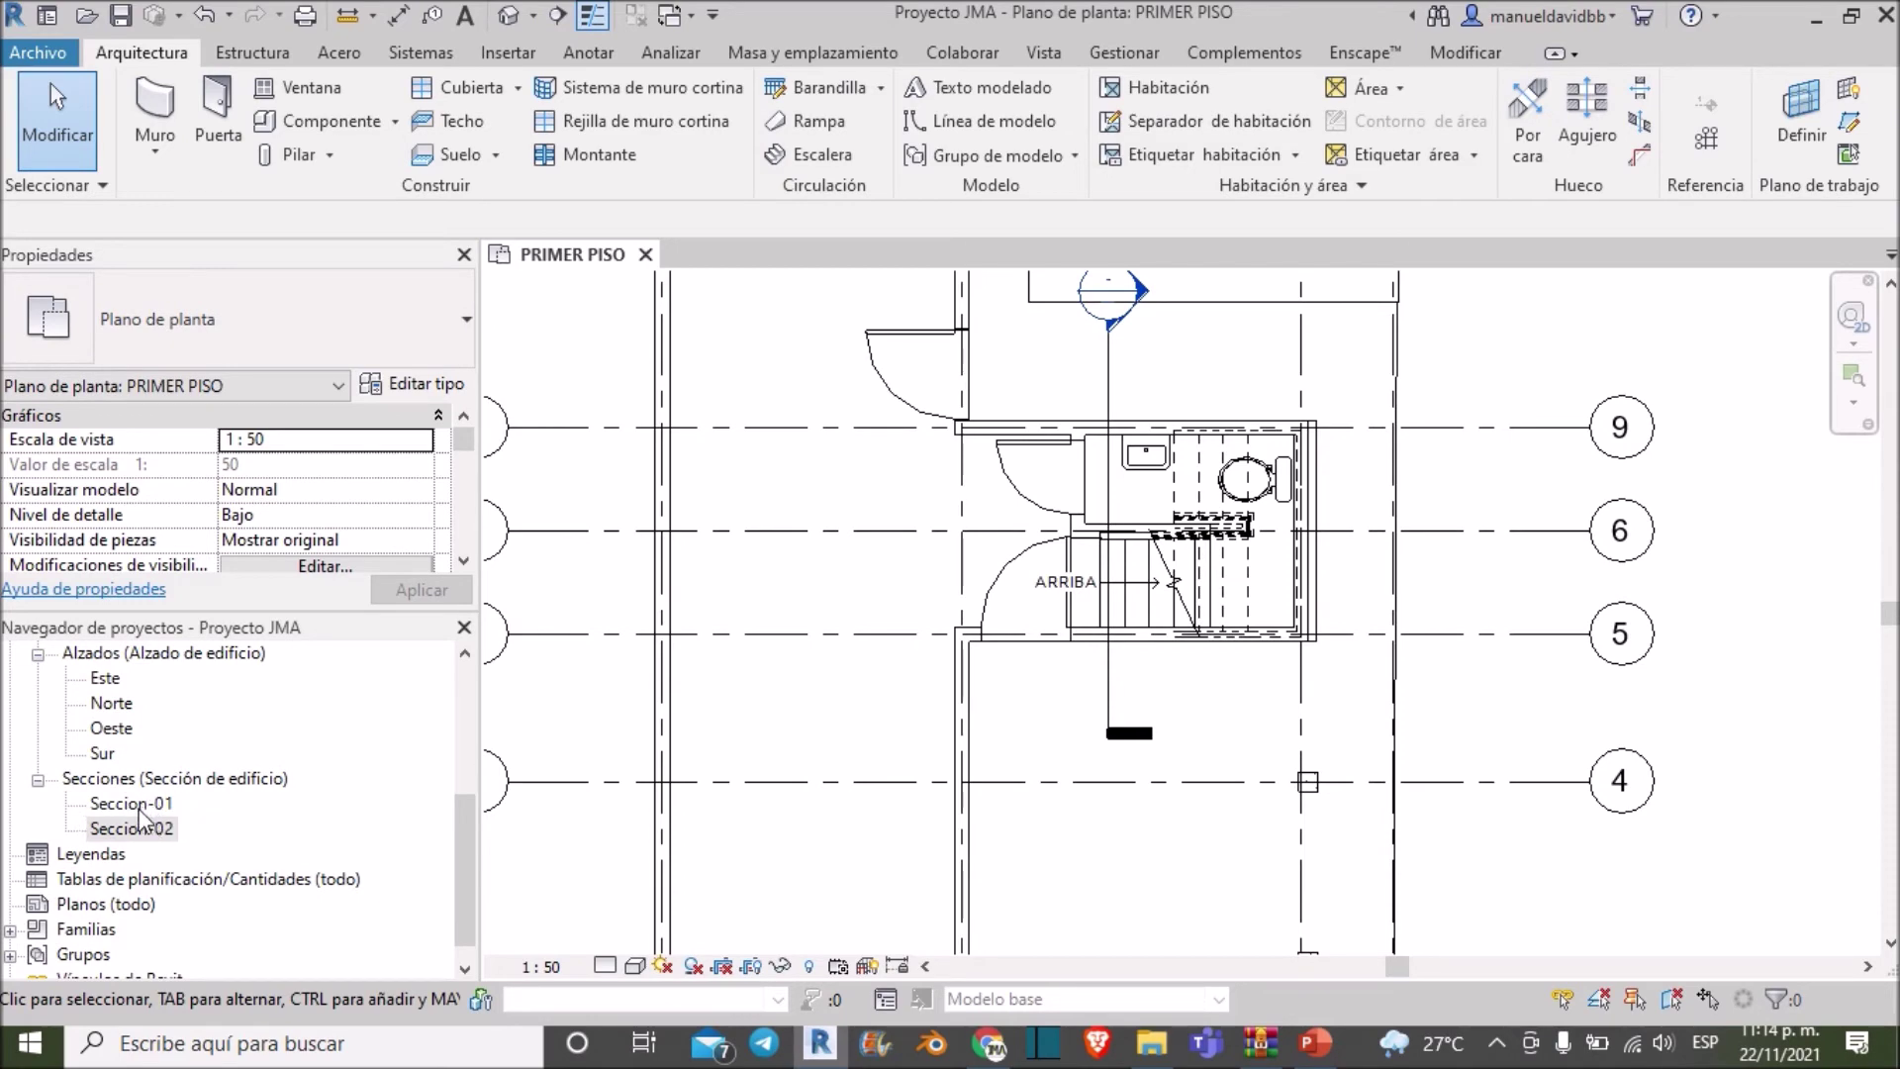
scroll(138, 817, "down", 1)
scroll(1188, 594, "down", 3)
scroll(1237, 633, "down", 2)
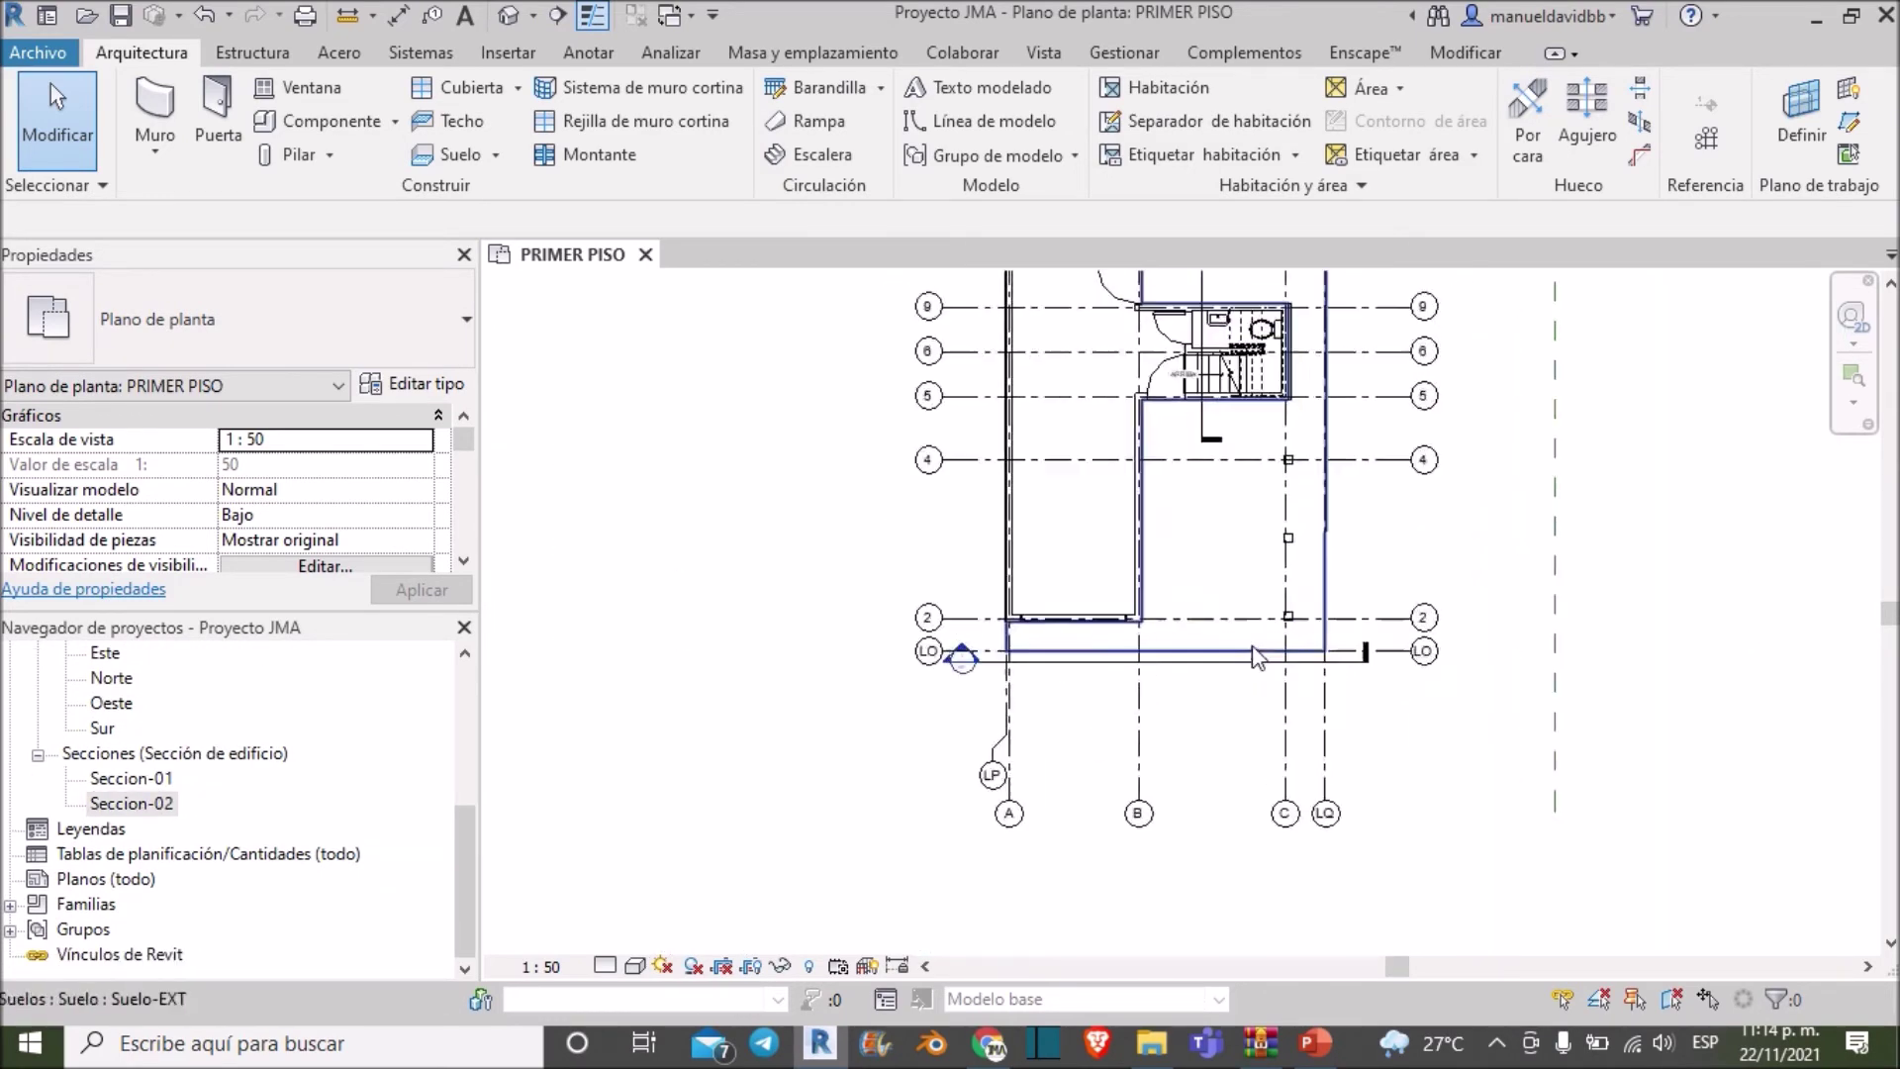
scroll(1256, 658, "up", 3)
left_click(1234, 679)
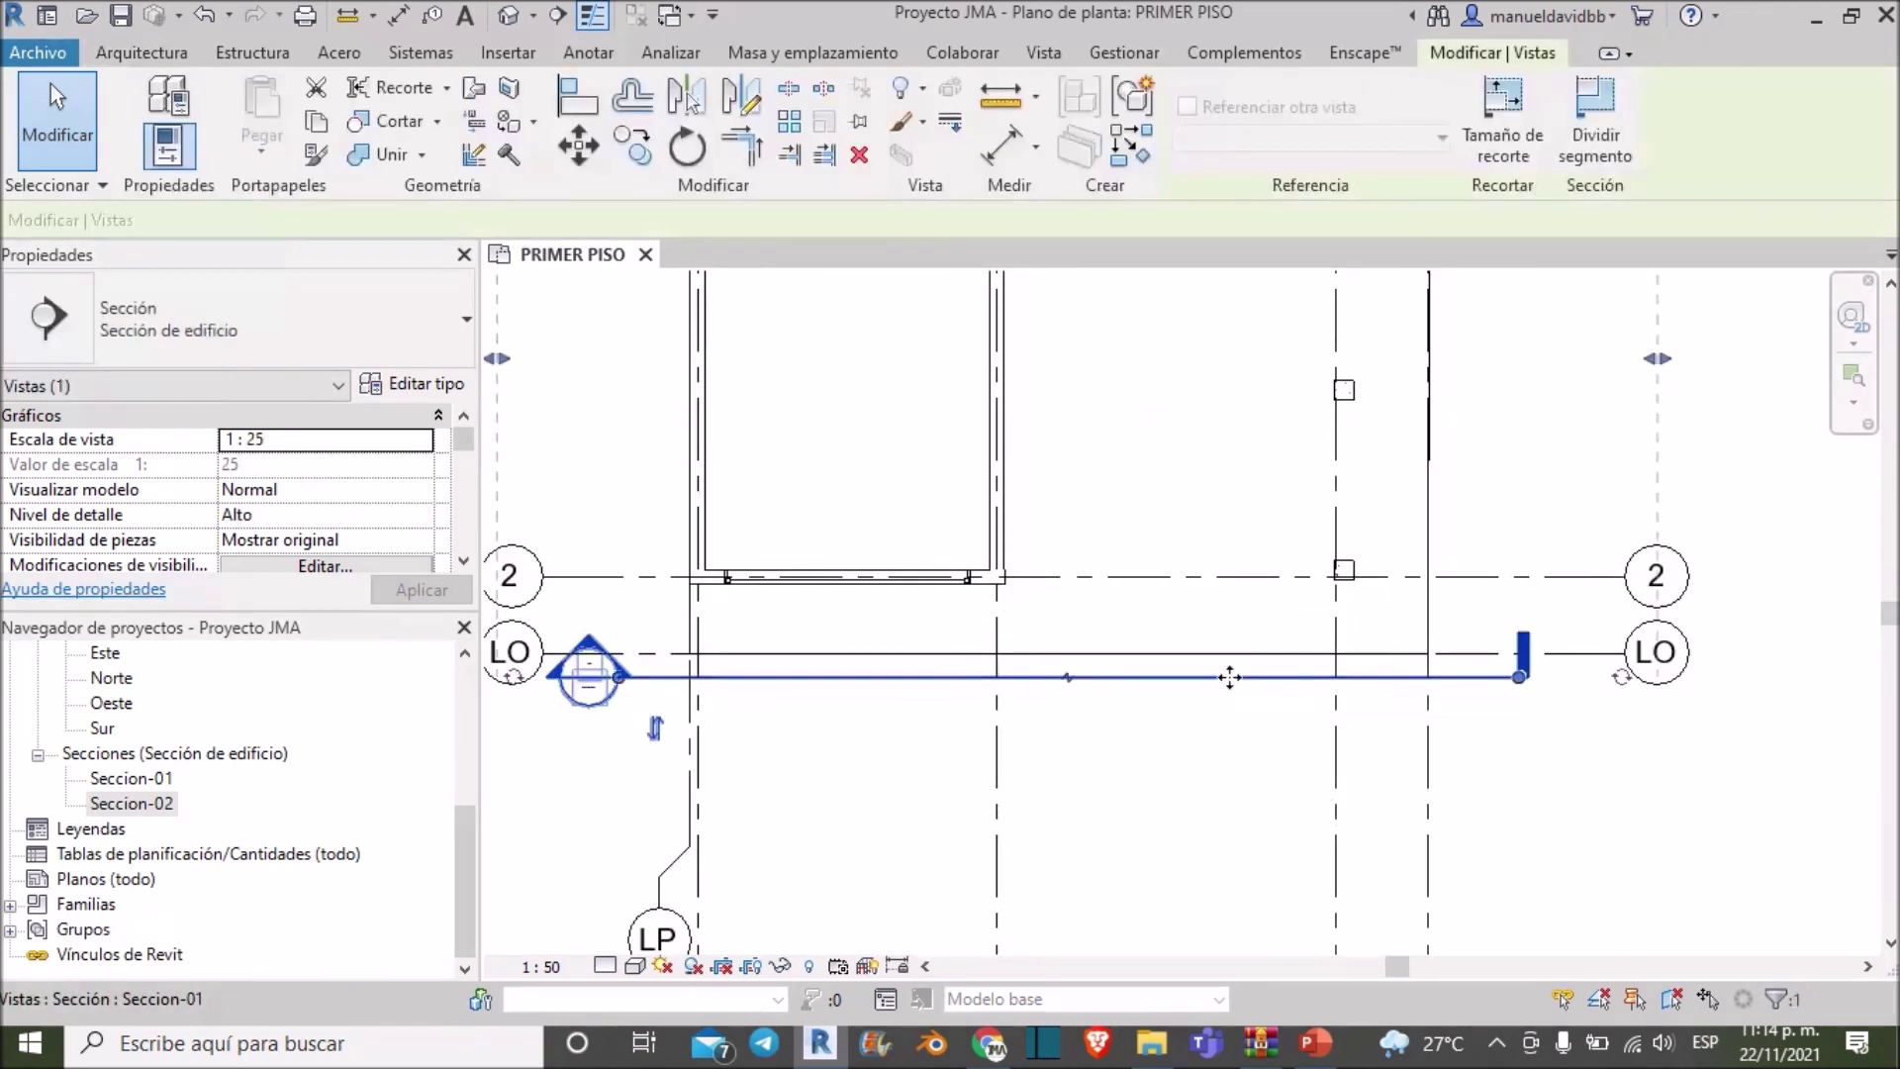
scroll(1231, 679, "down", 2)
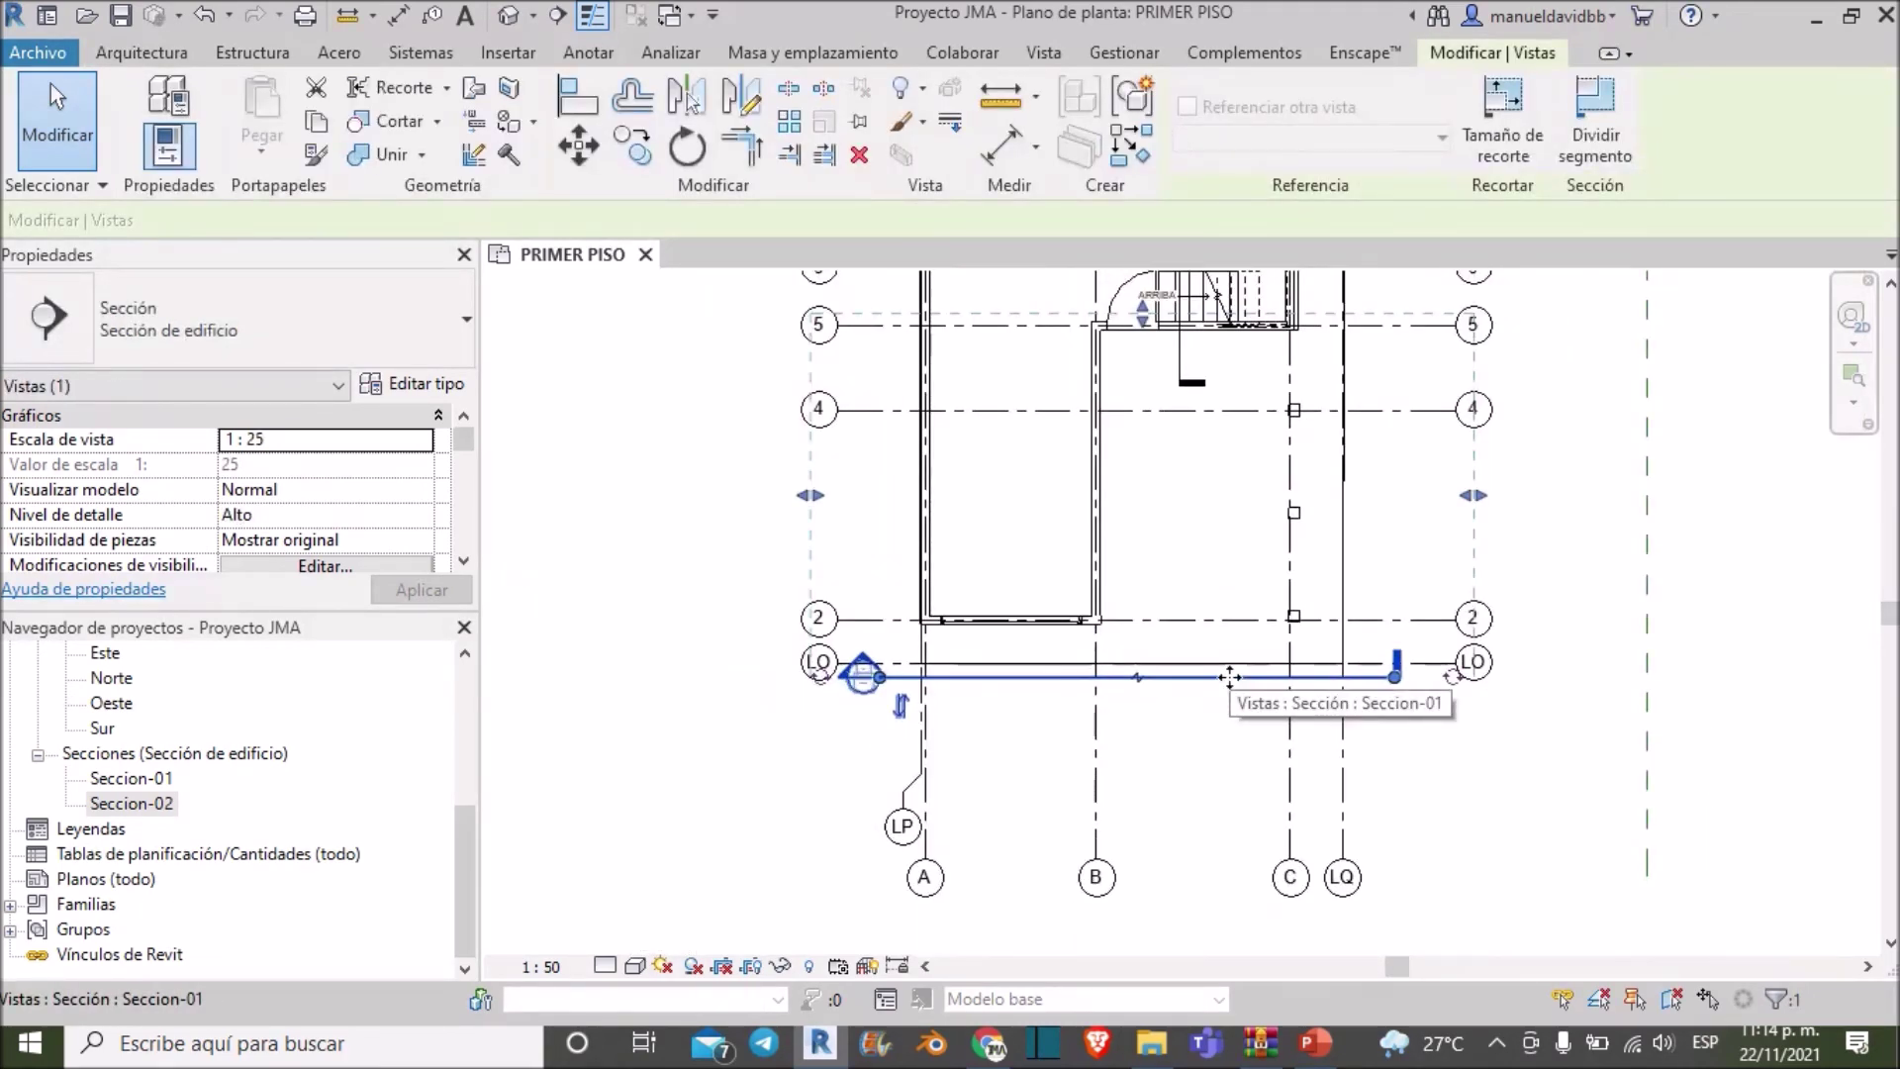
right_click(1230, 677)
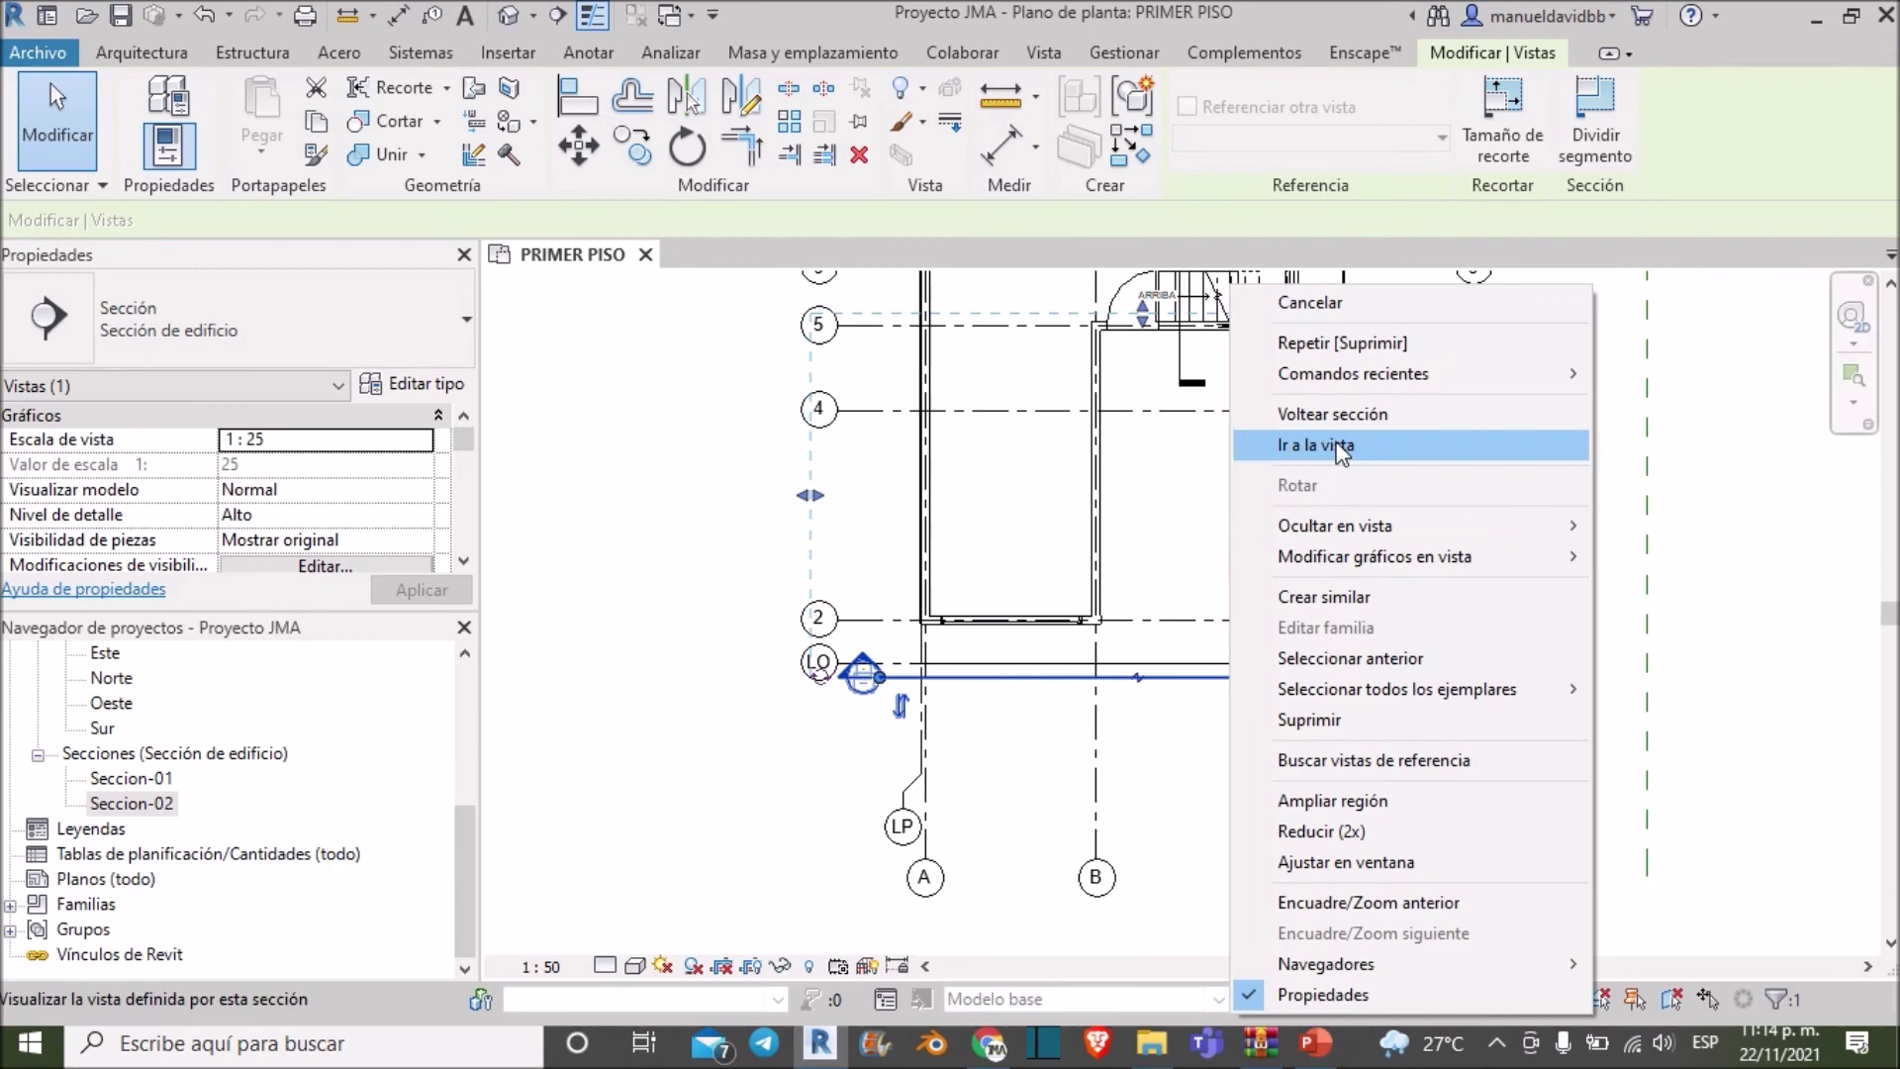
left_click(1348, 447)
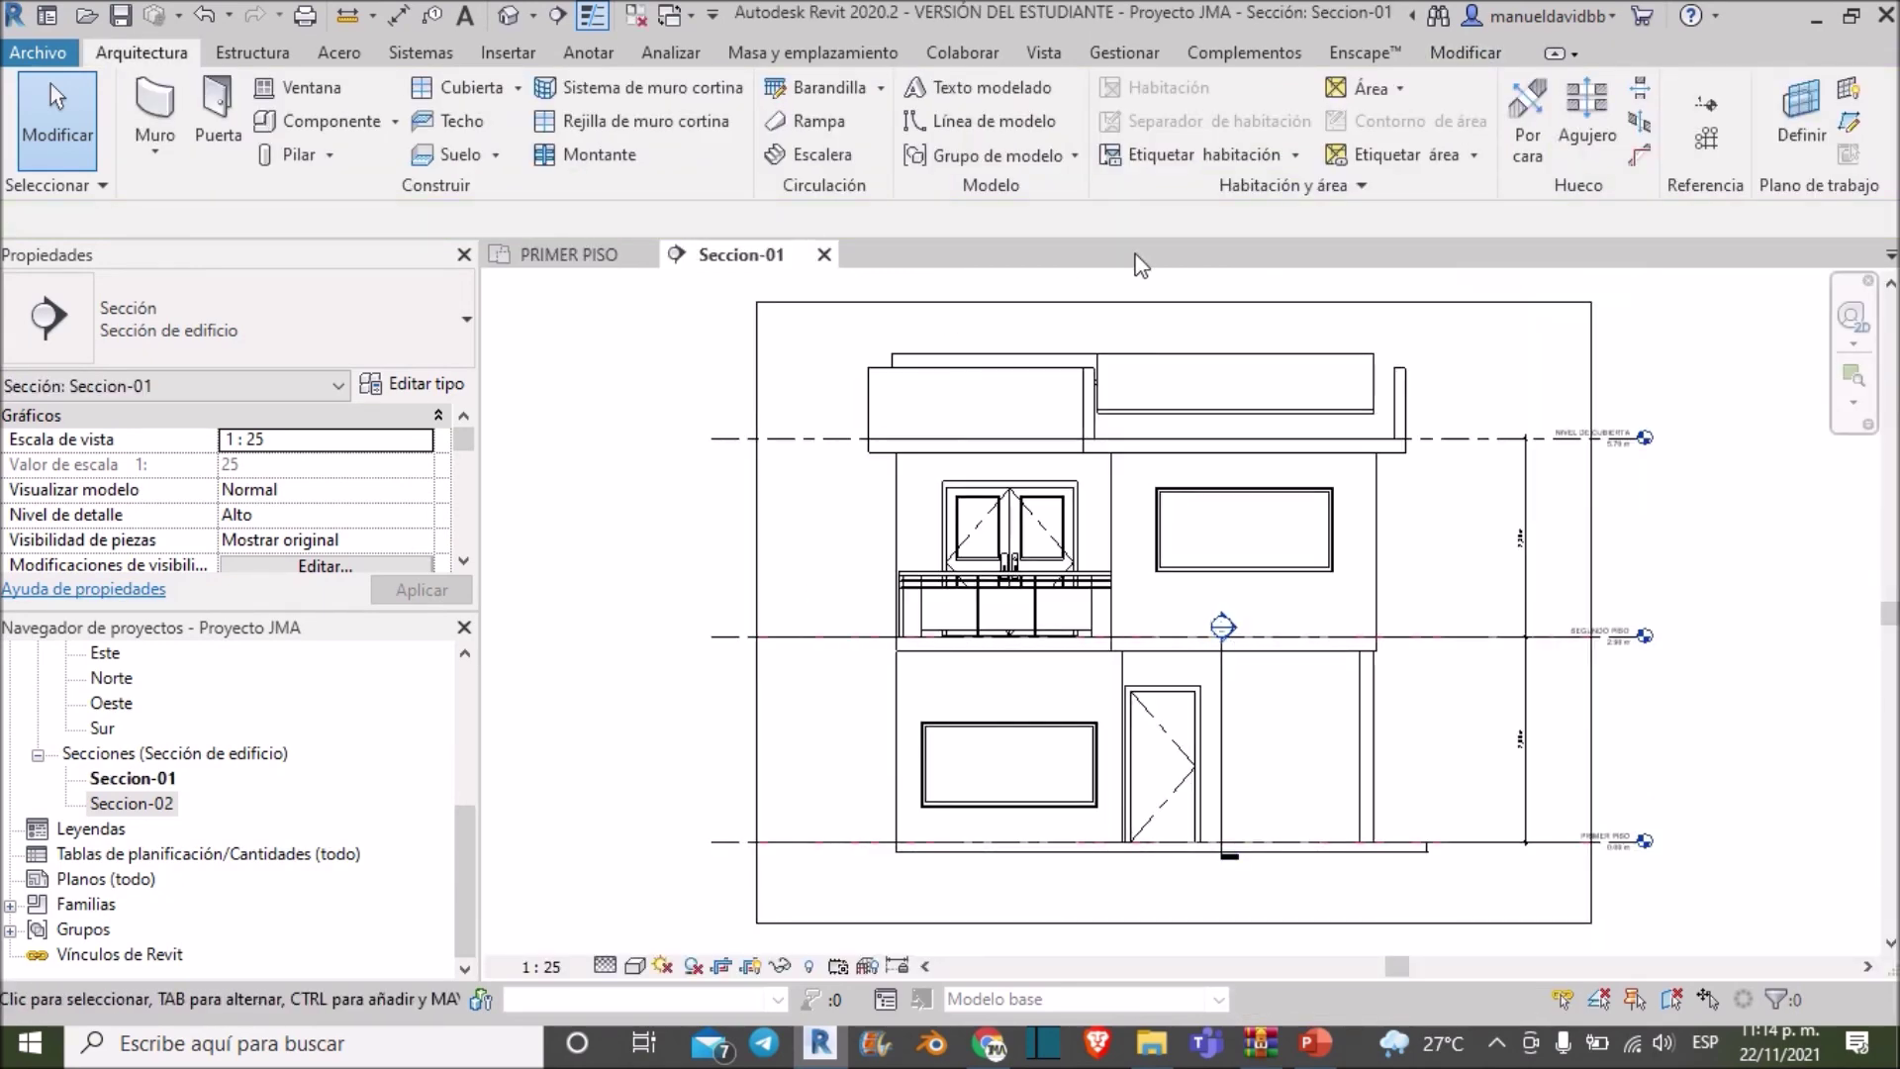
Hide the Seccion-02 section marker in the Seccion-01 view
scroll(1252, 681, "up", 1)
scroll(1148, 680, "up", 1)
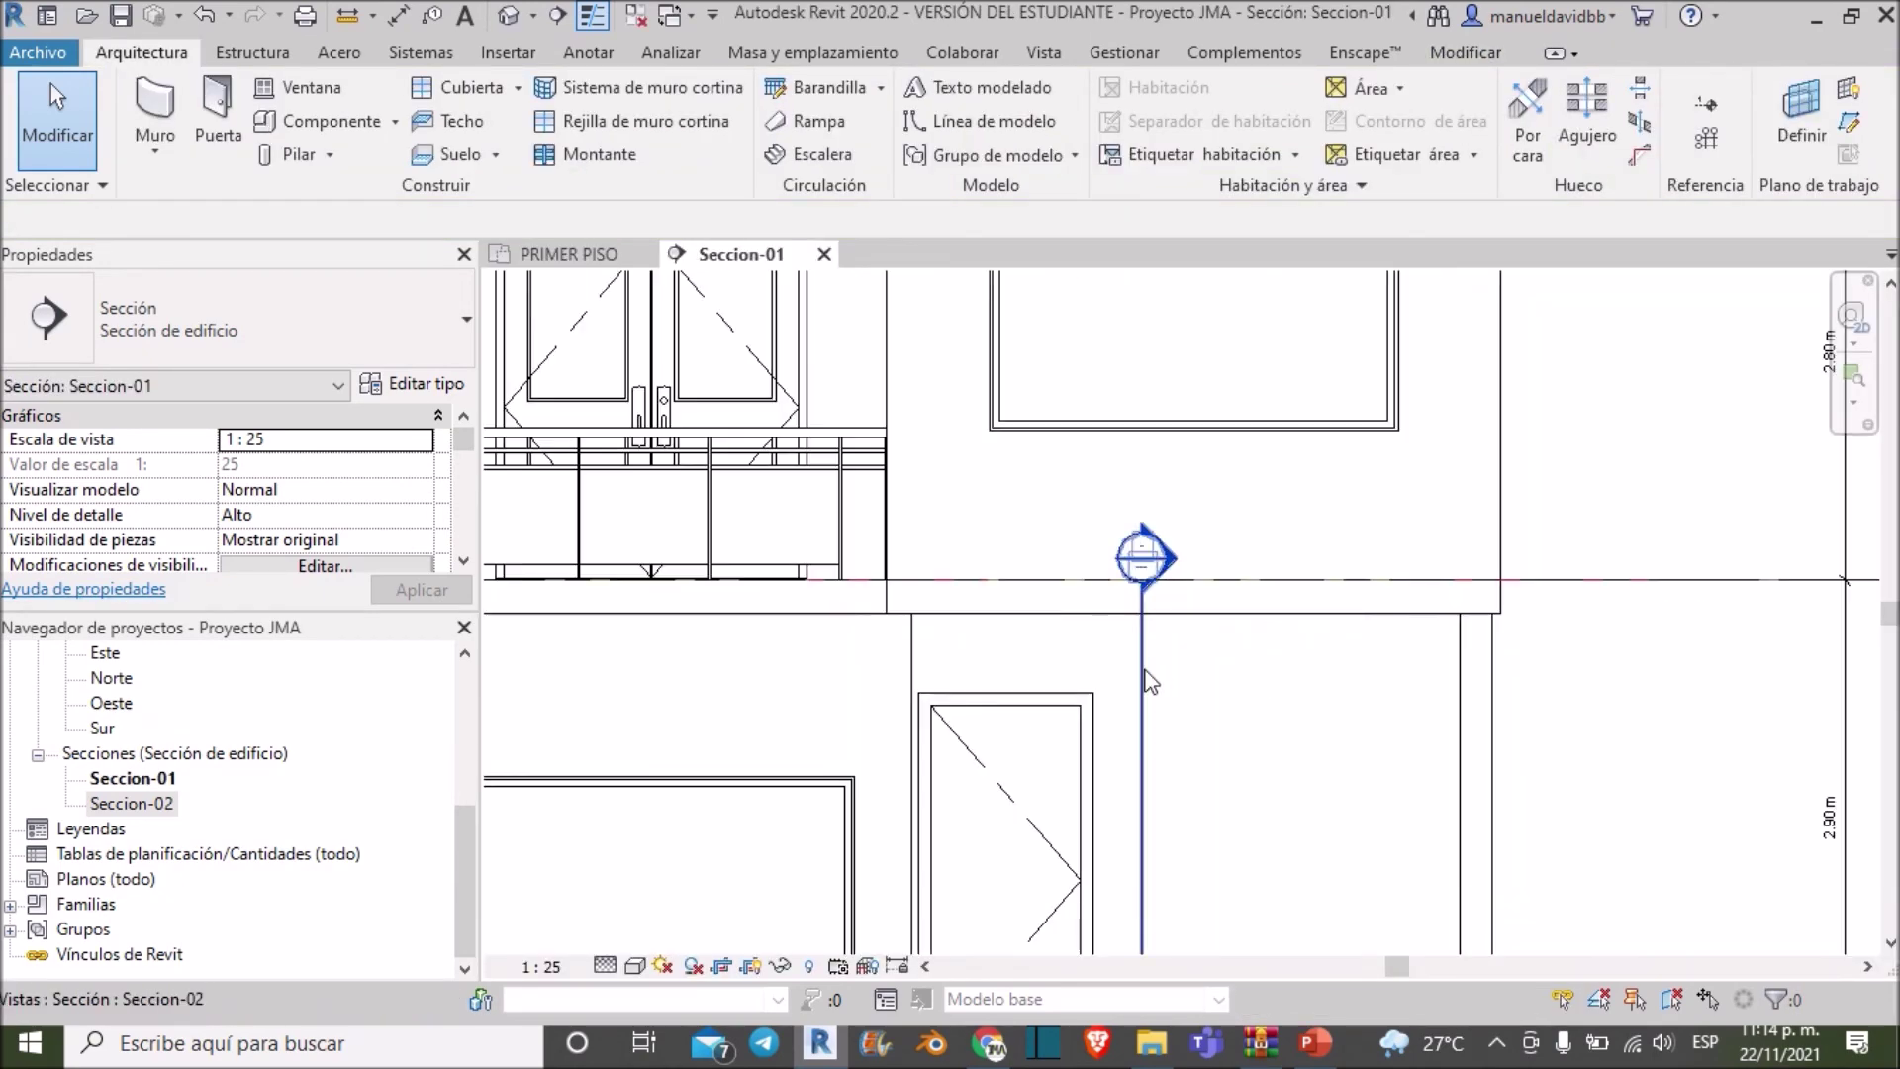
left_click(1143, 681)
right_click(1144, 681)
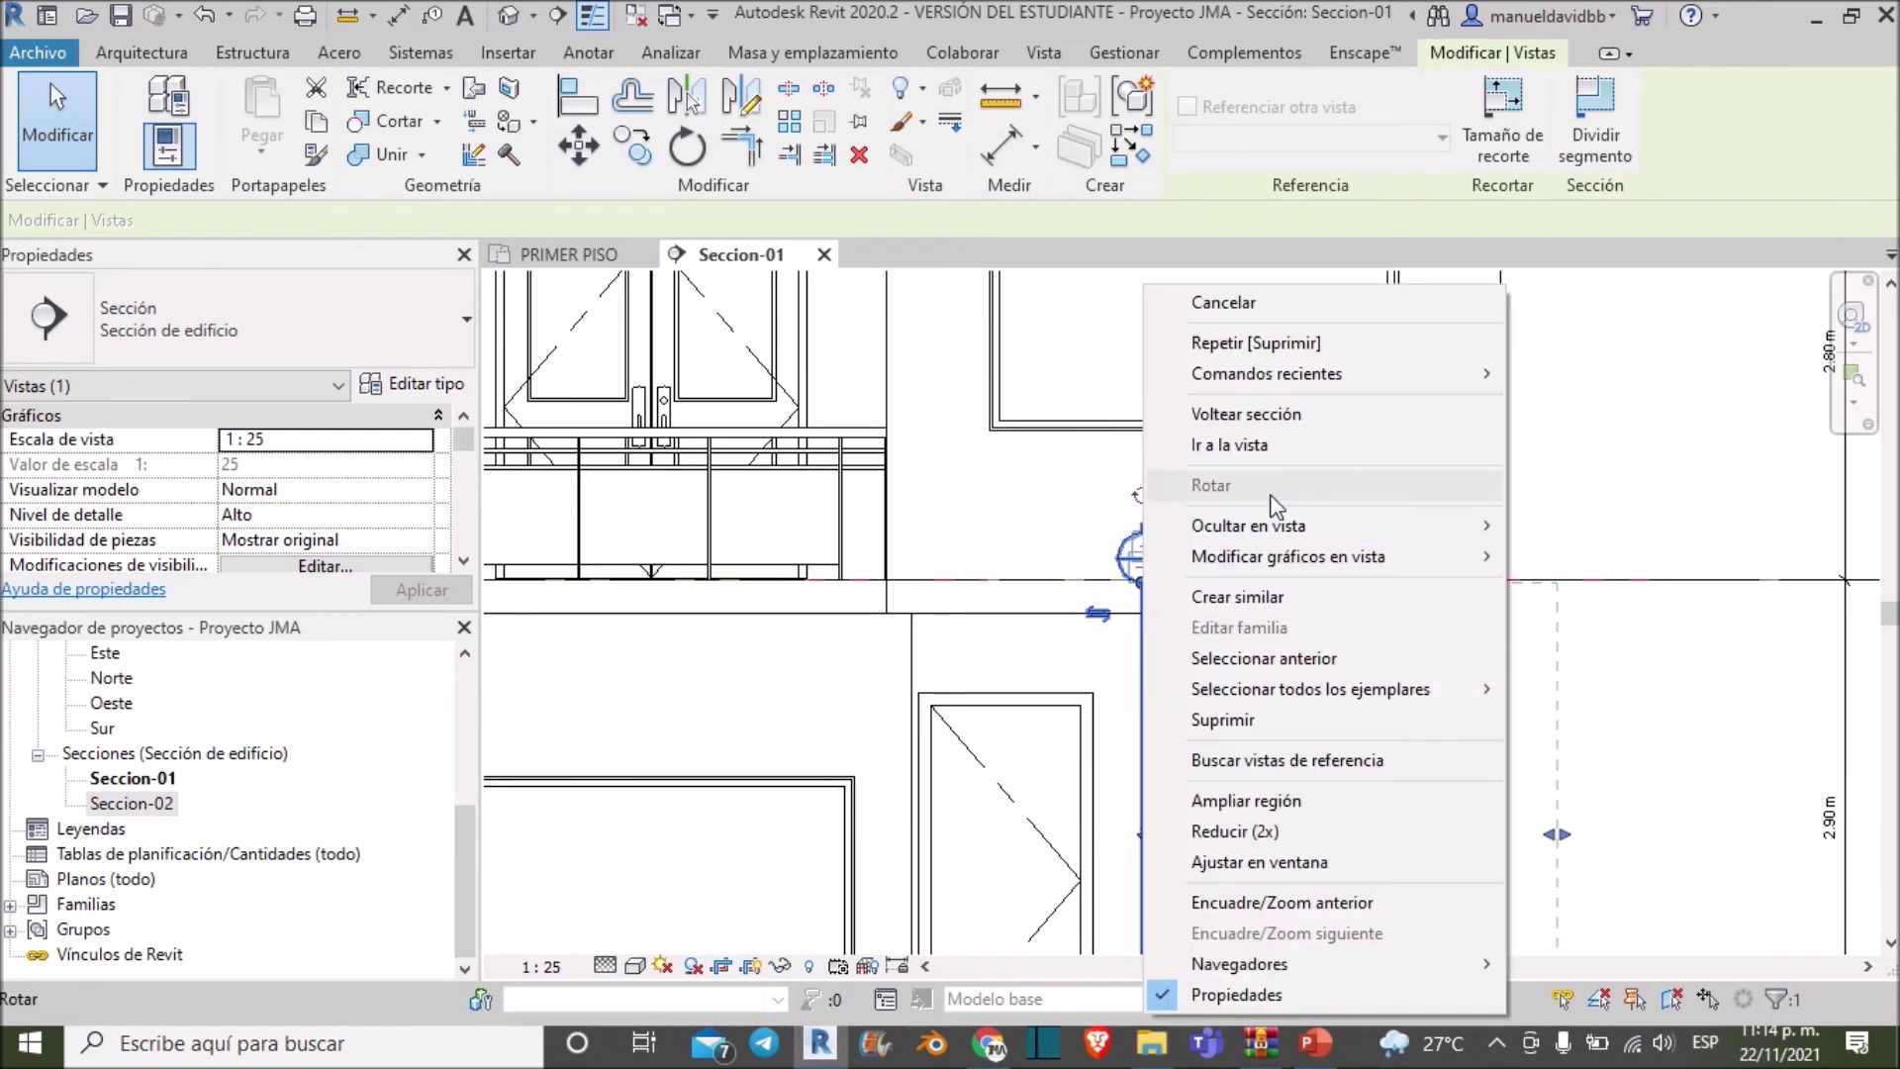
left_click(1547, 512)
scroll(1548, 510, "down", 2)
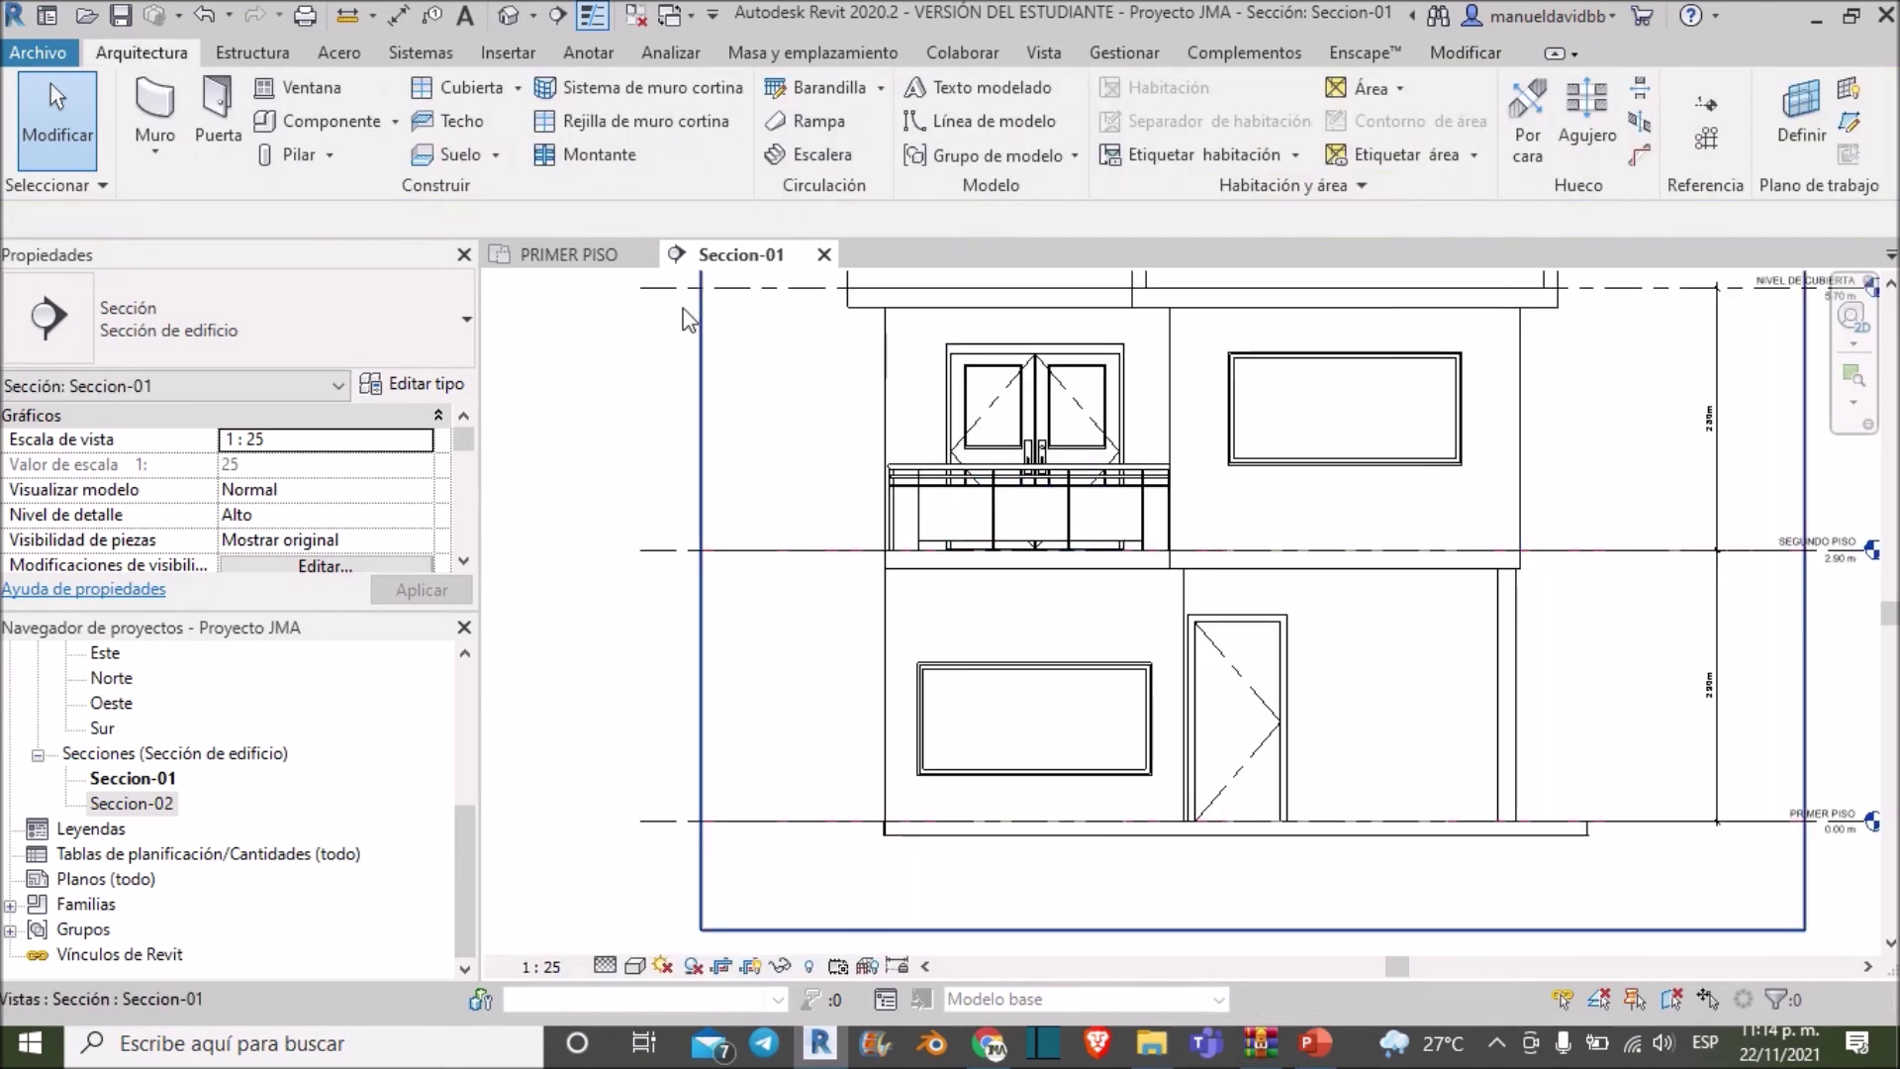
Open the default 3D view and orbit and zoom toward the house's front
left_click(594, 258)
left_click(508, 15)
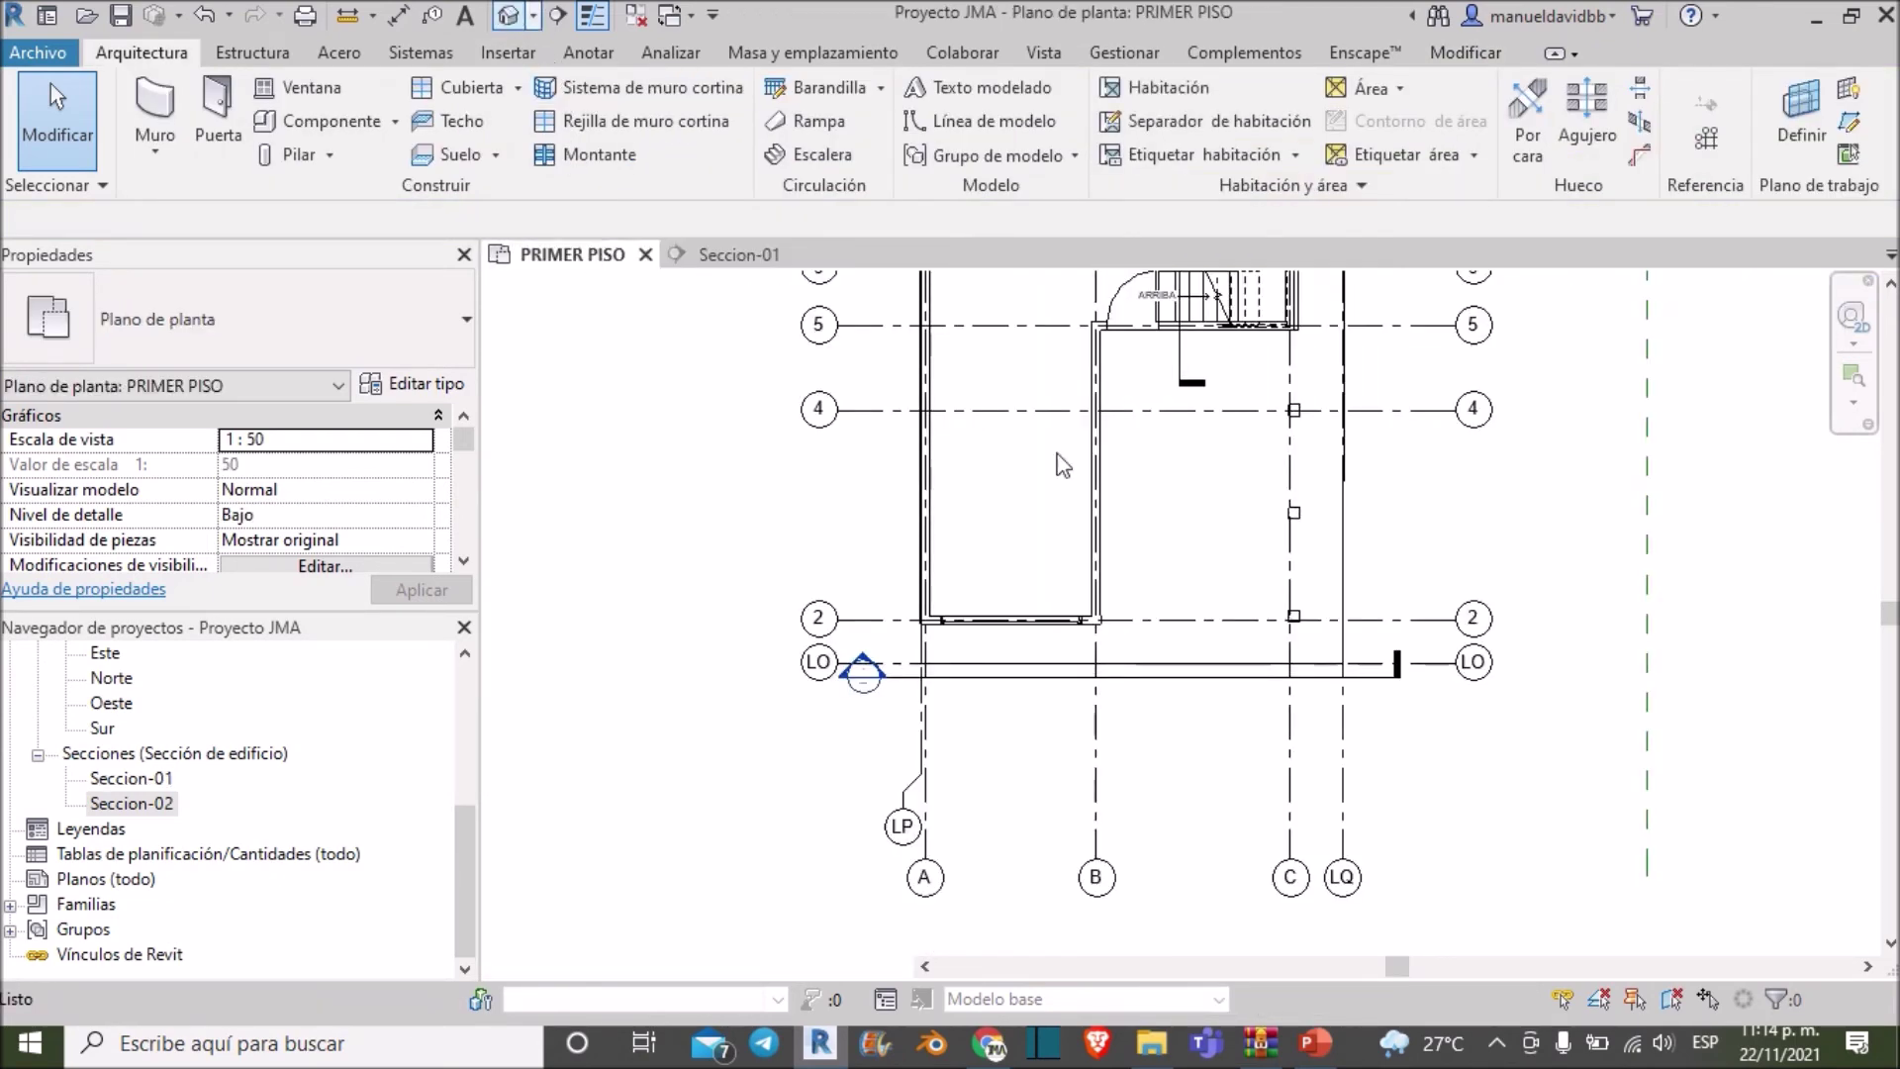
scroll(1106, 495, "up", 3)
scroll(1430, 543, "down", 1)
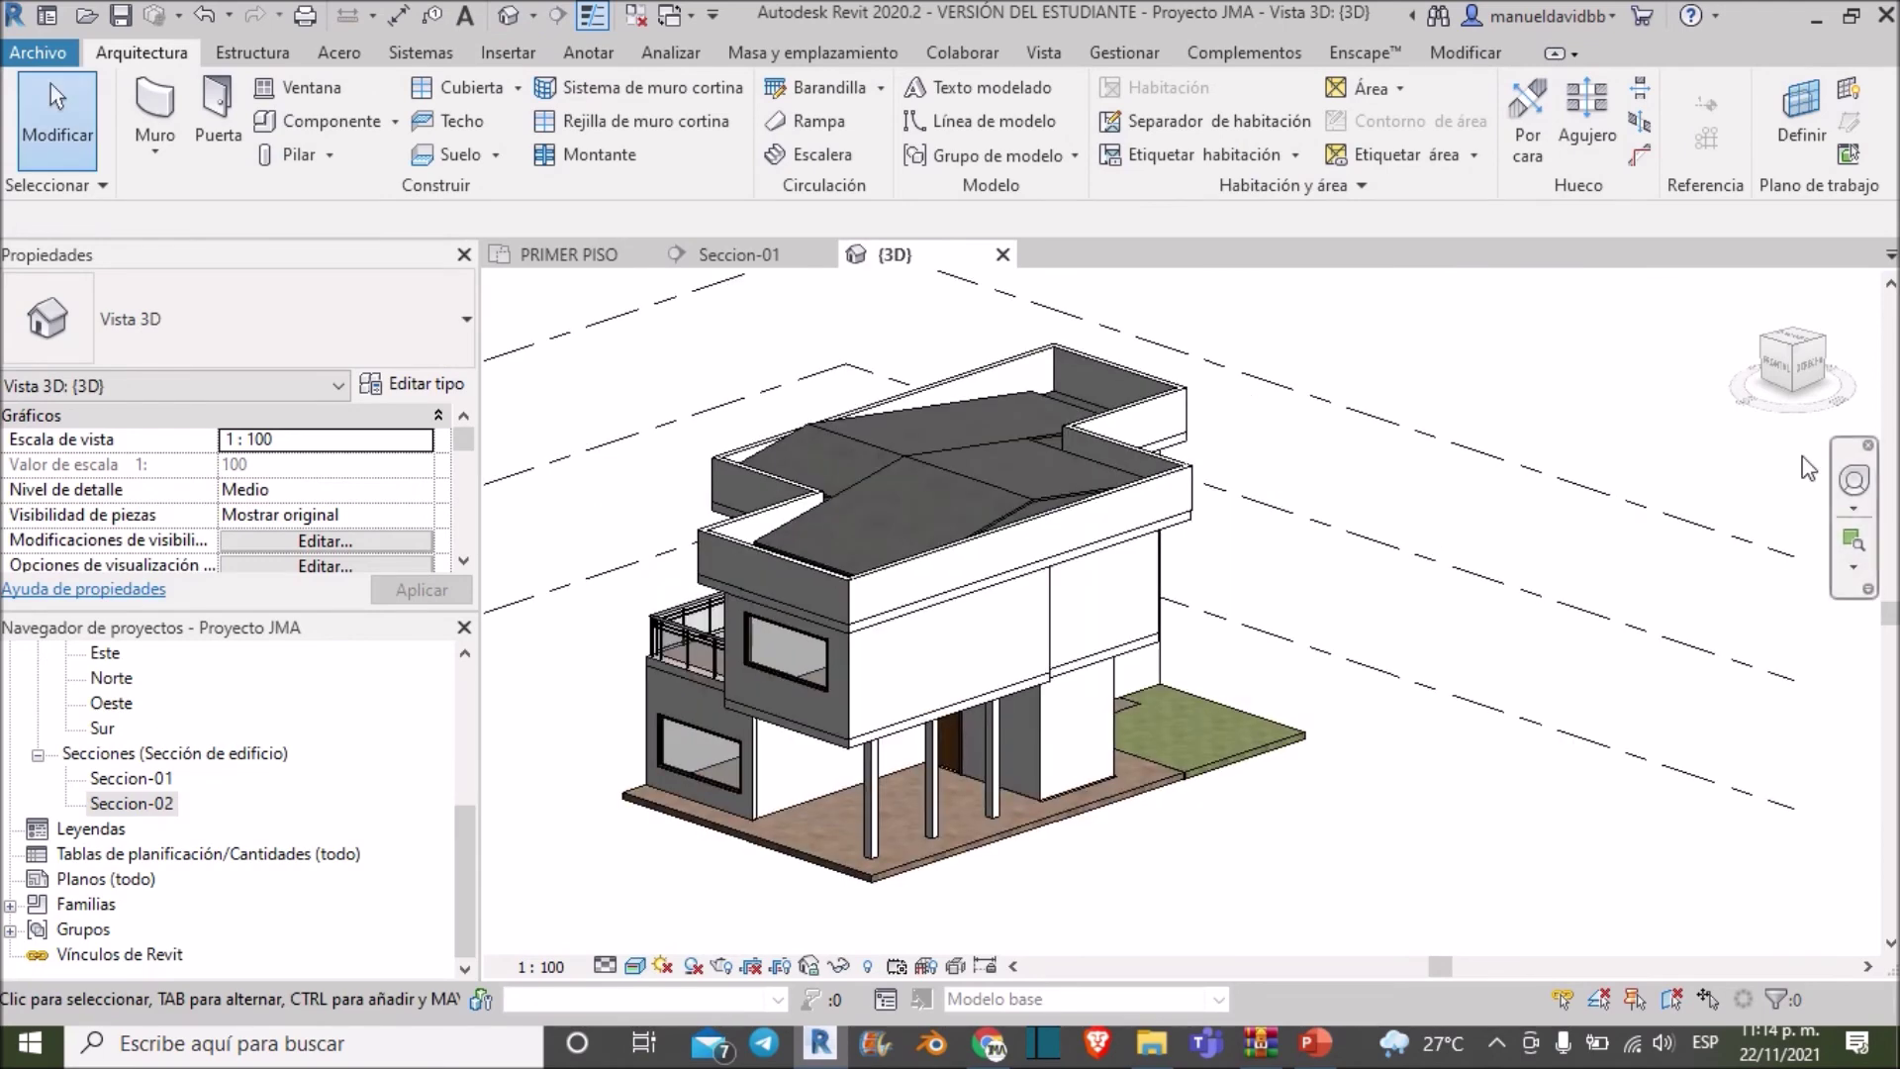
left_click(1784, 371)
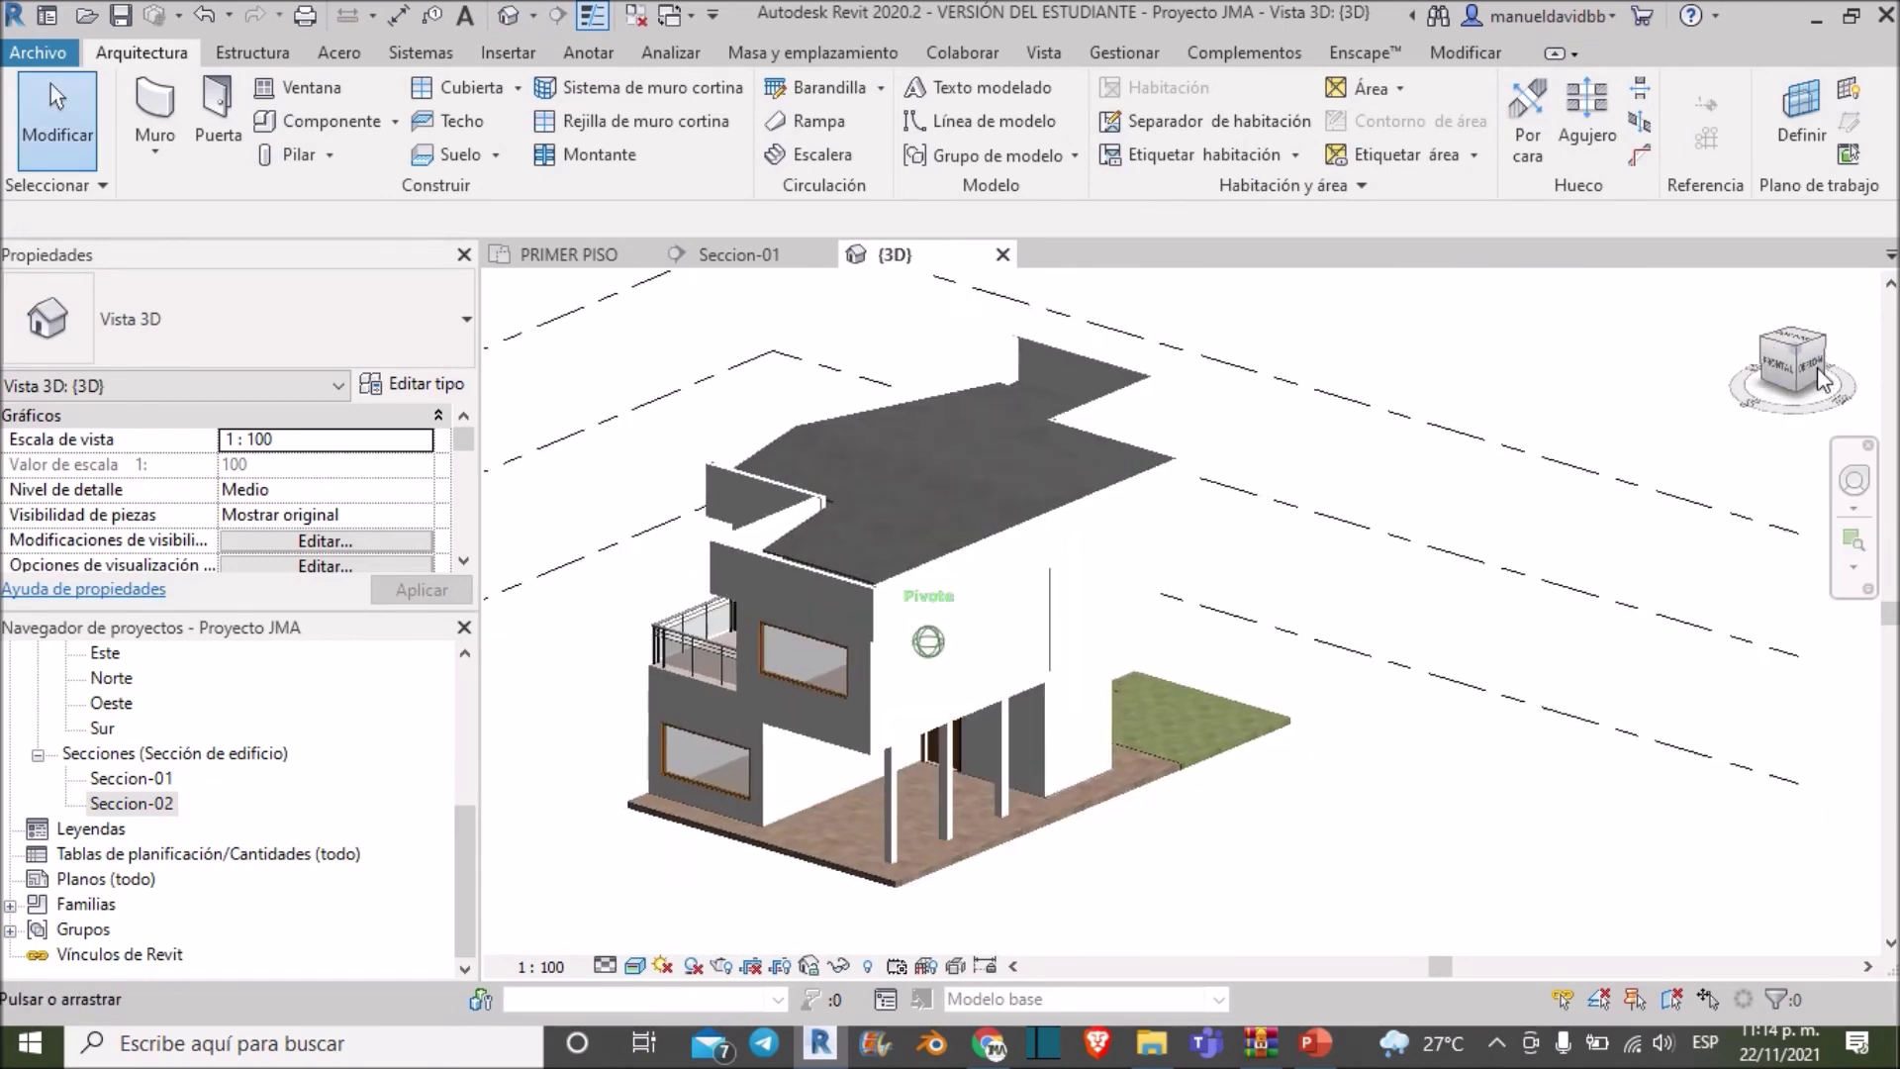
scroll(1409, 638, "up", 3)
middle_click_drag(1187, 633, 1629, 647)
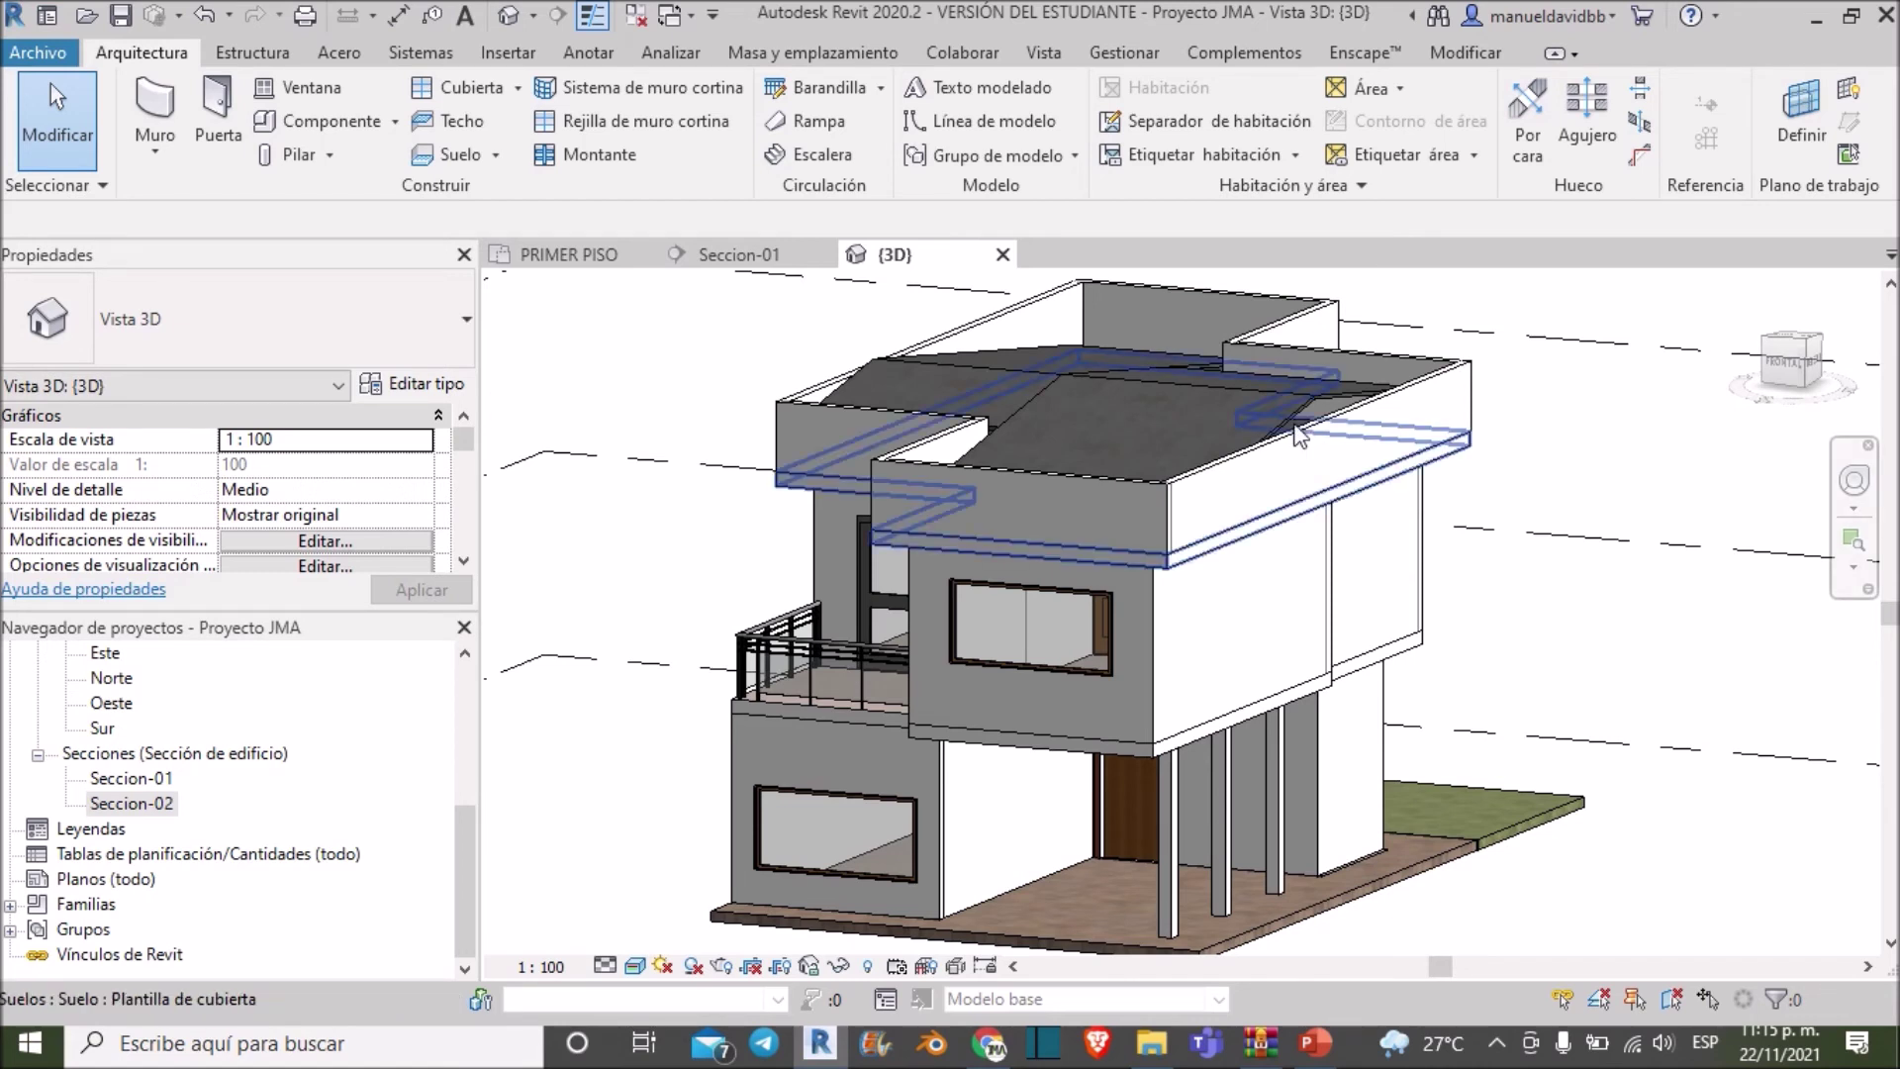
Open the Seccion-02 view from its section line, then return to PRIMER PISO
left_click(756, 248)
left_click(569, 254)
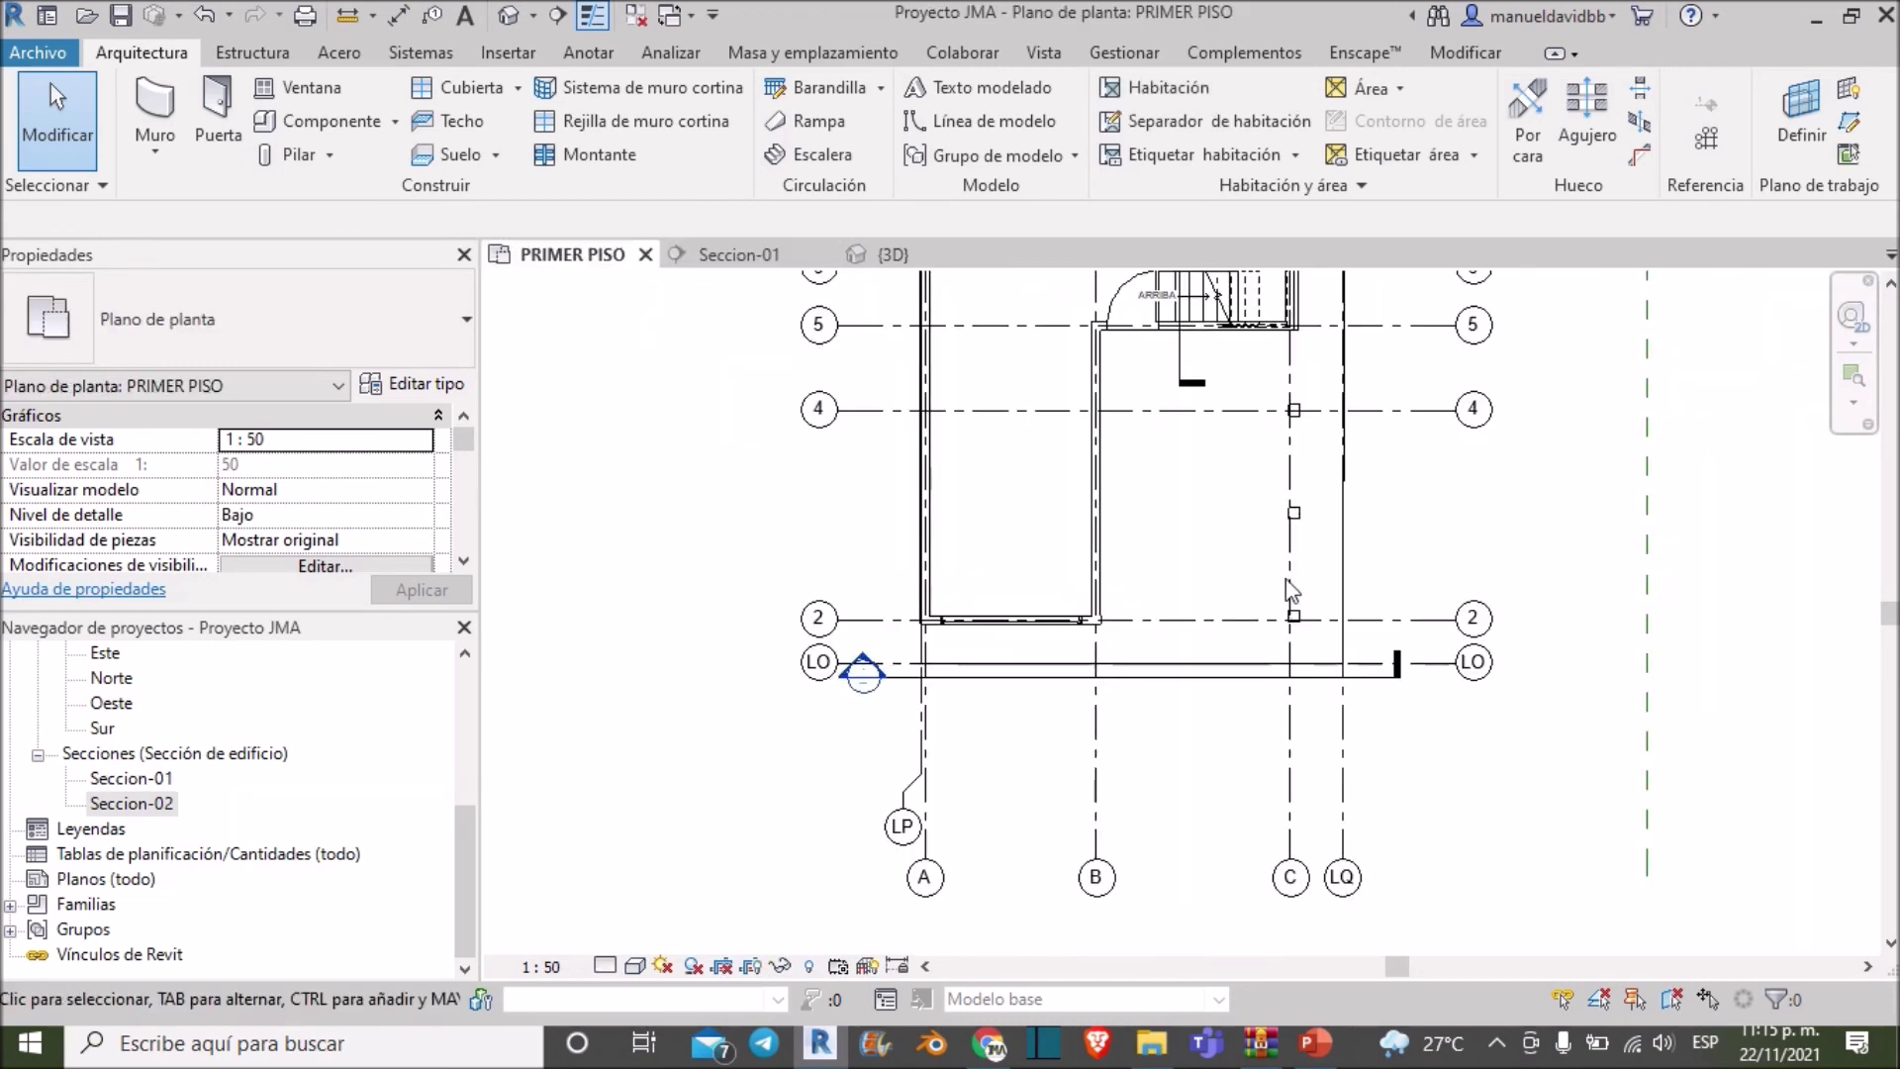
middle_click_drag(1399, 564, 1158, 693)
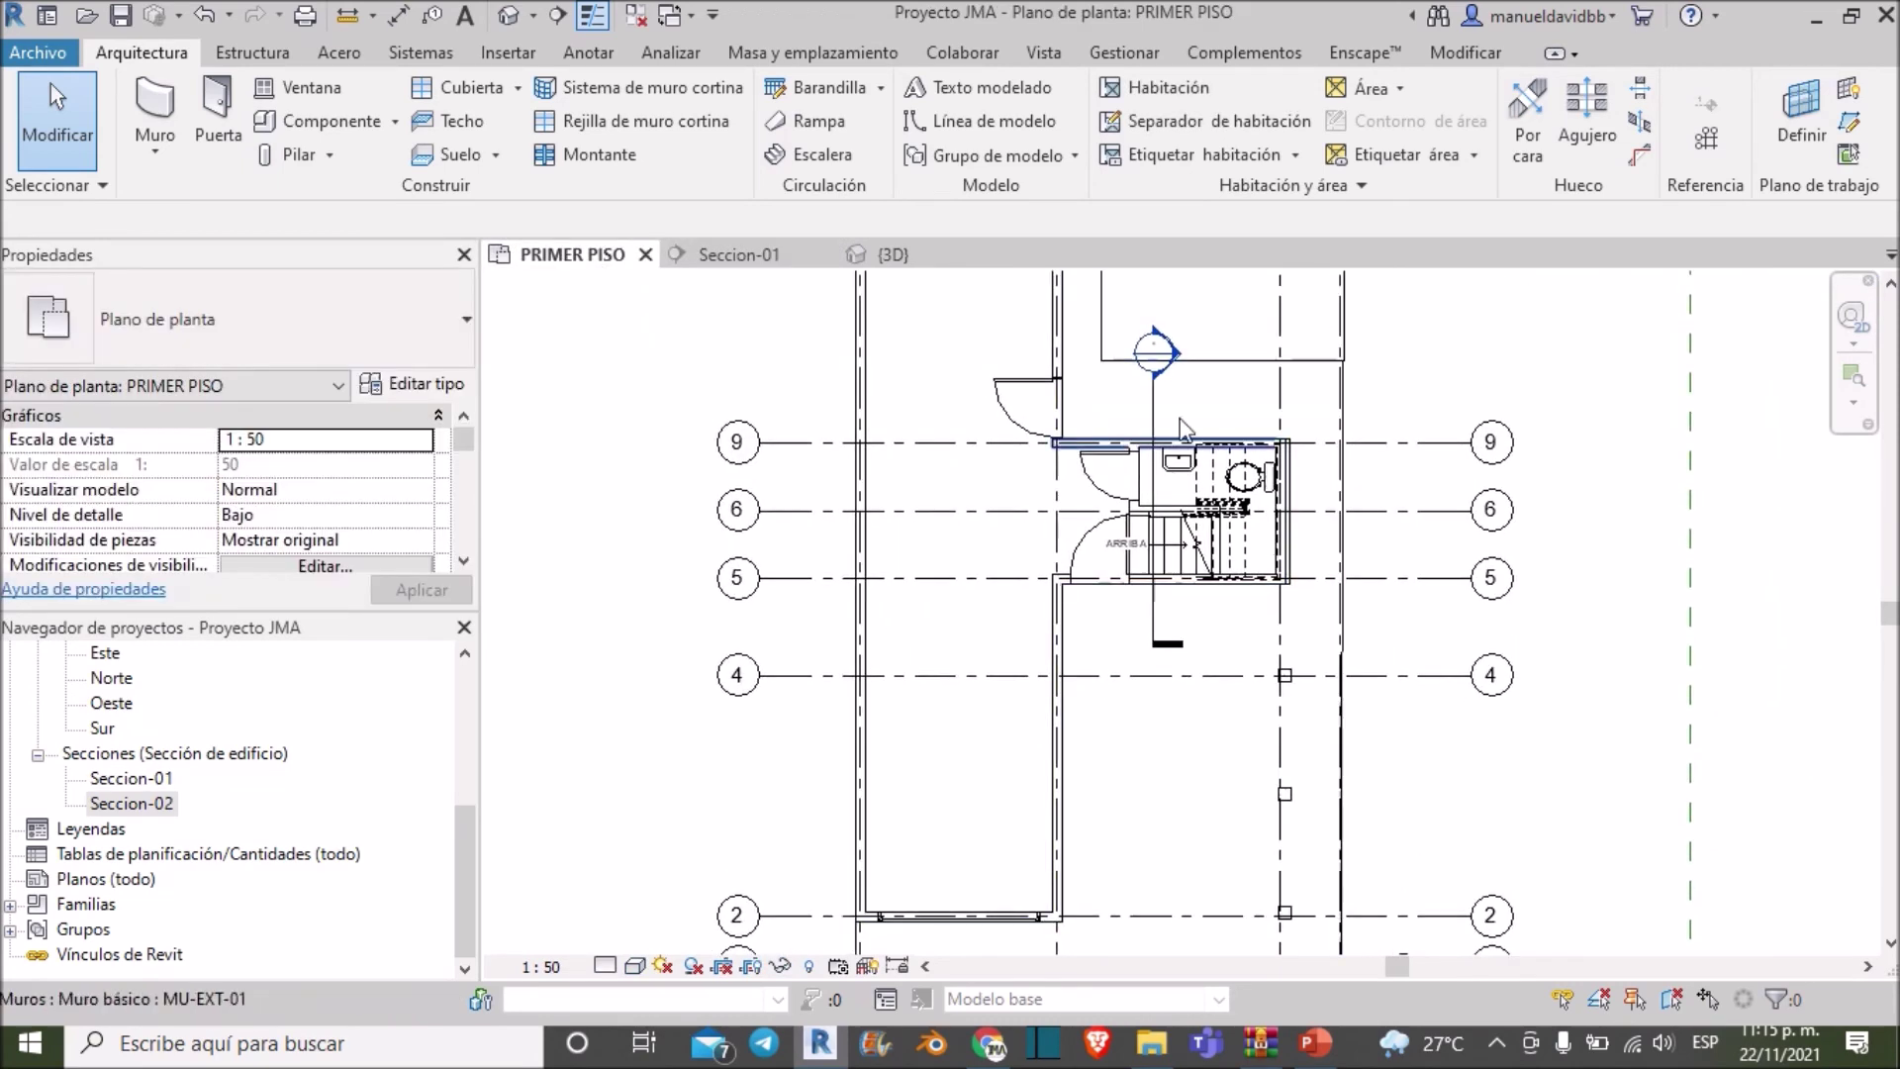
scroll(1153, 426, "up", 3)
left_click(1145, 425)
right_click(1147, 425)
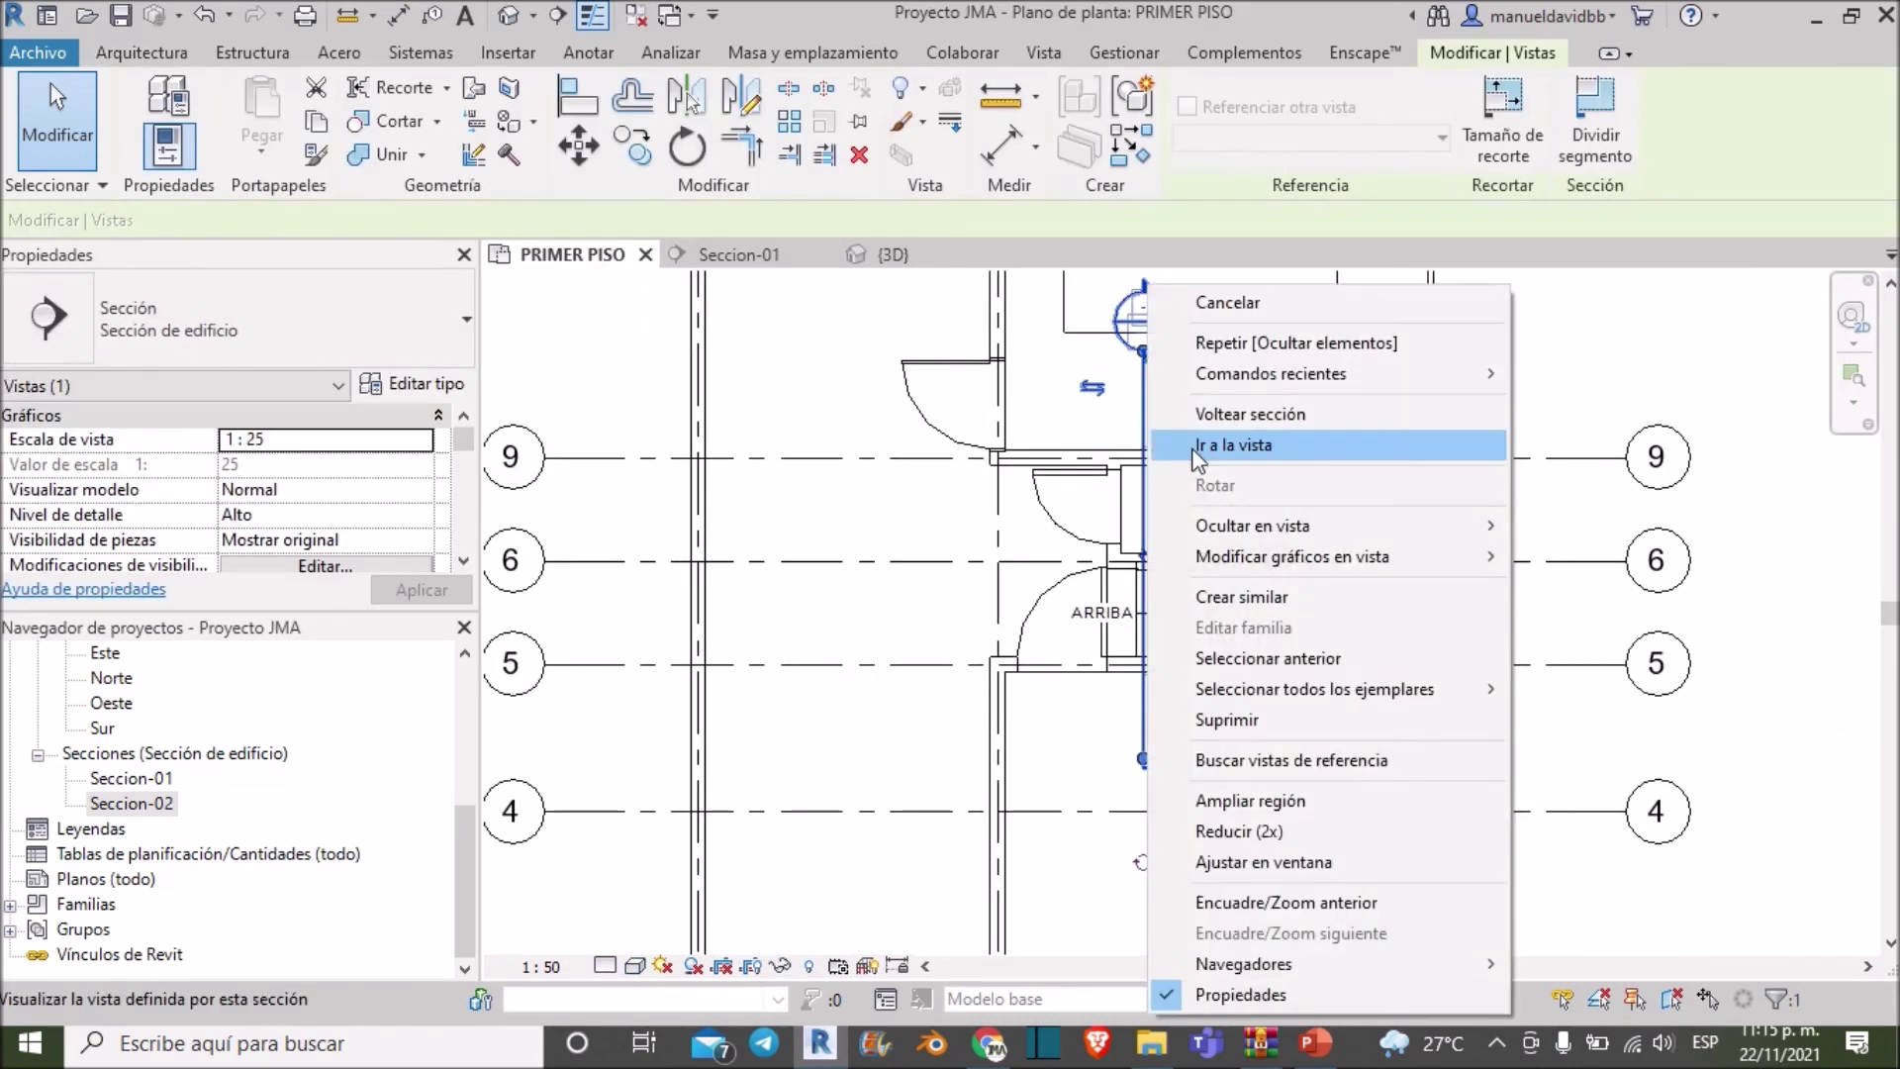
left_click(1249, 451)
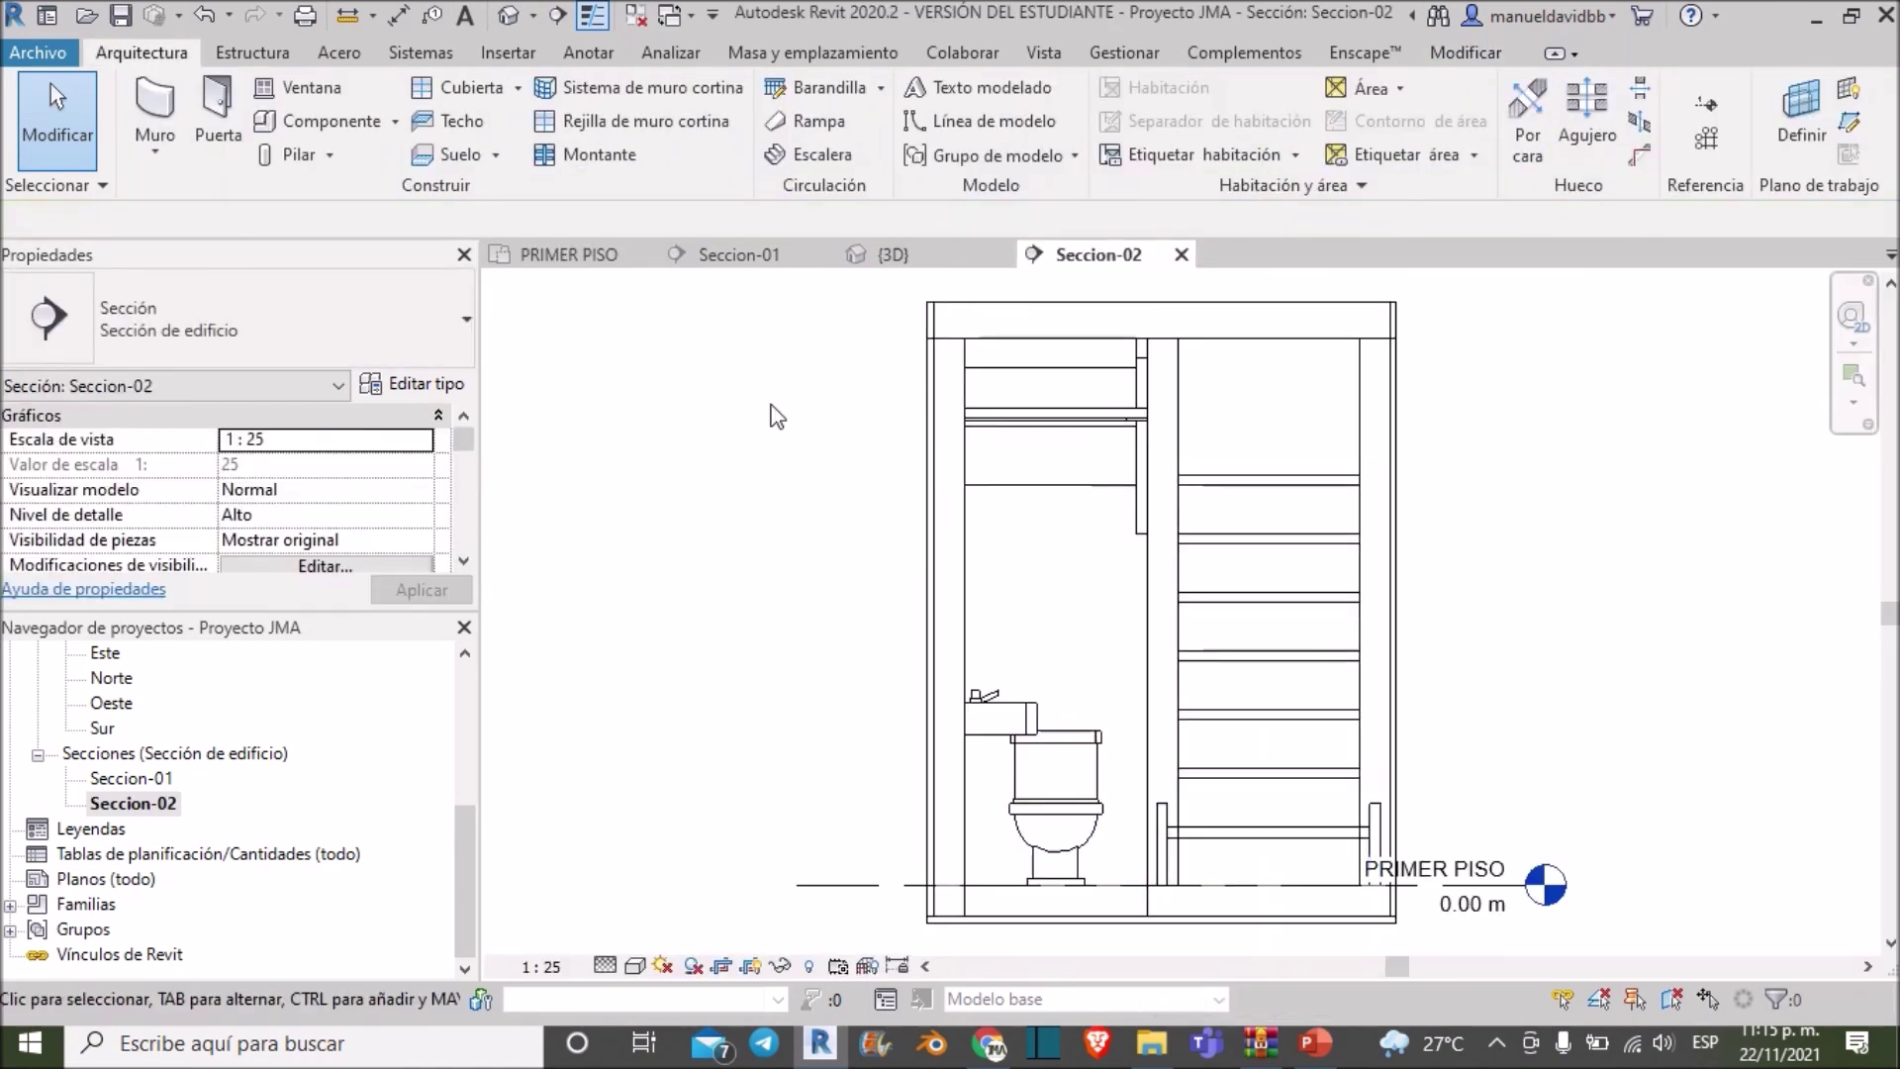
left_click(604, 255)
scroll(1063, 611, "down", 3)
key("Escape")
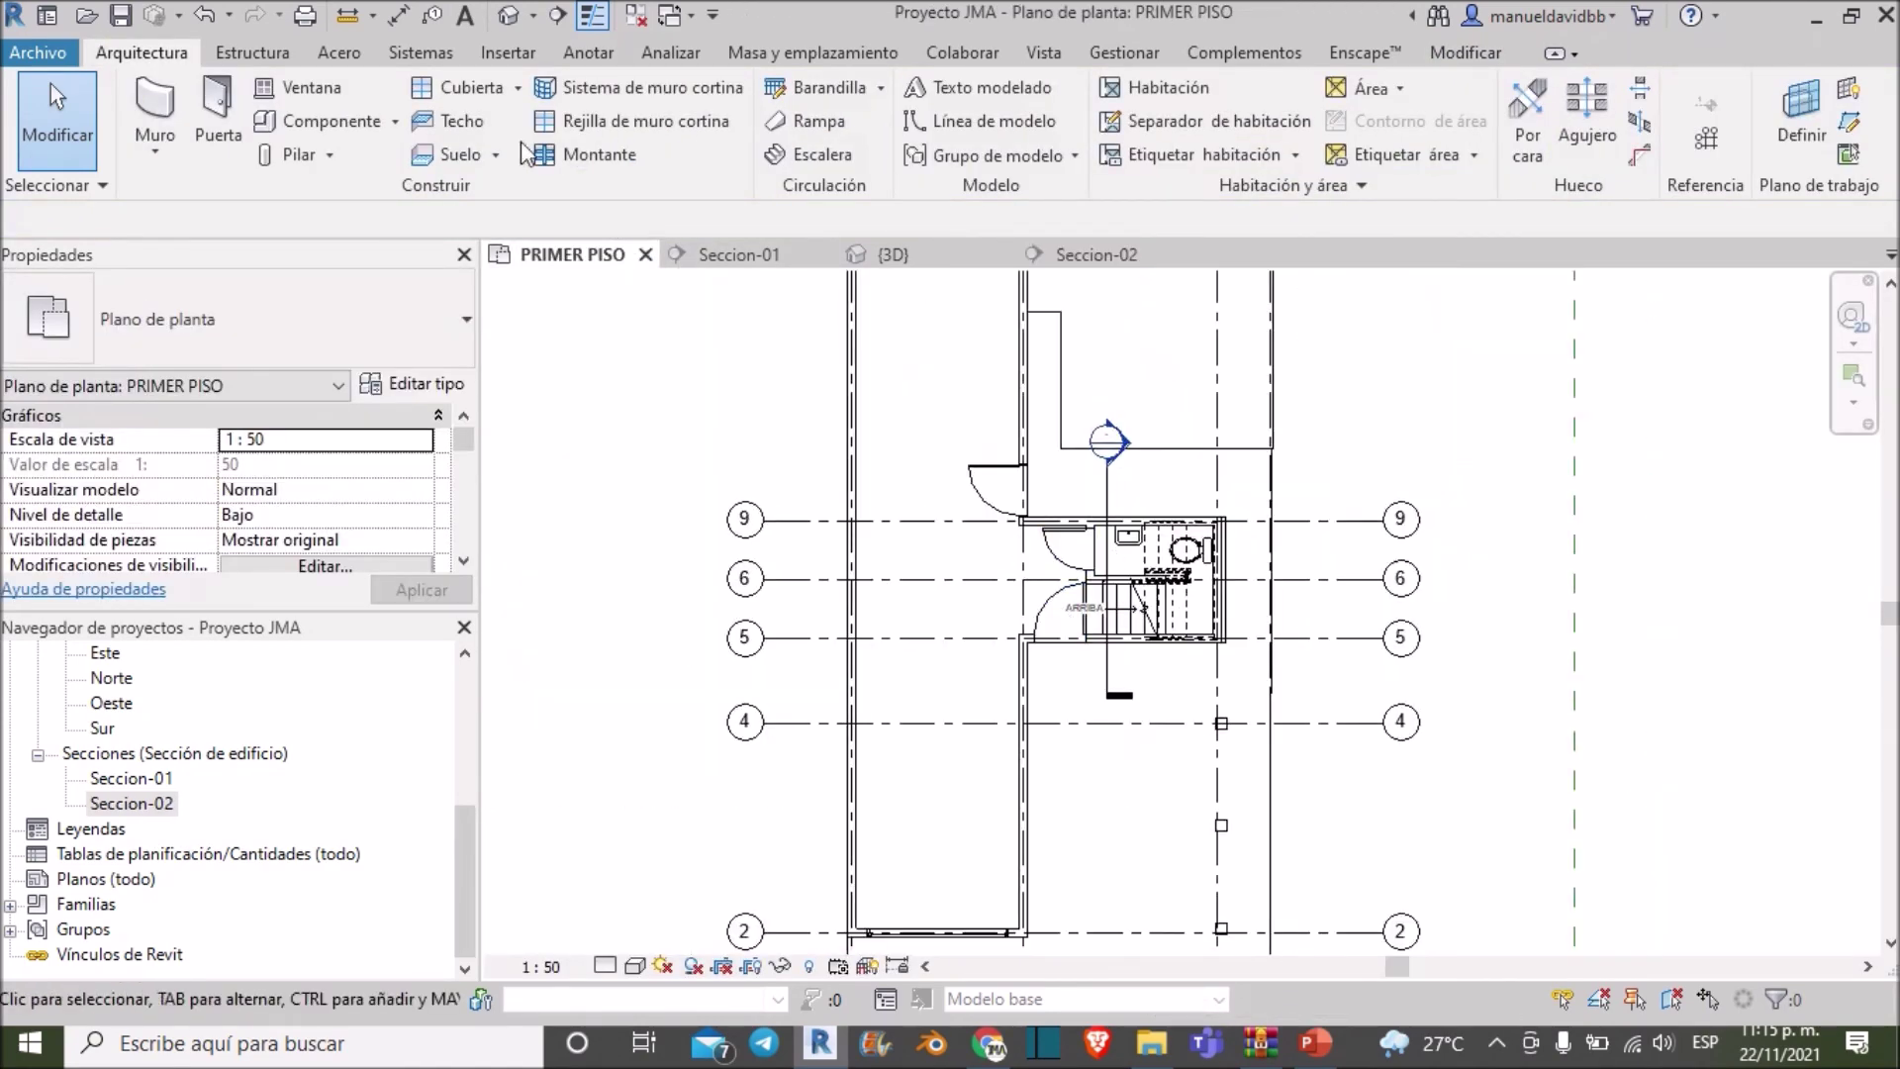
left_click(271, 129)
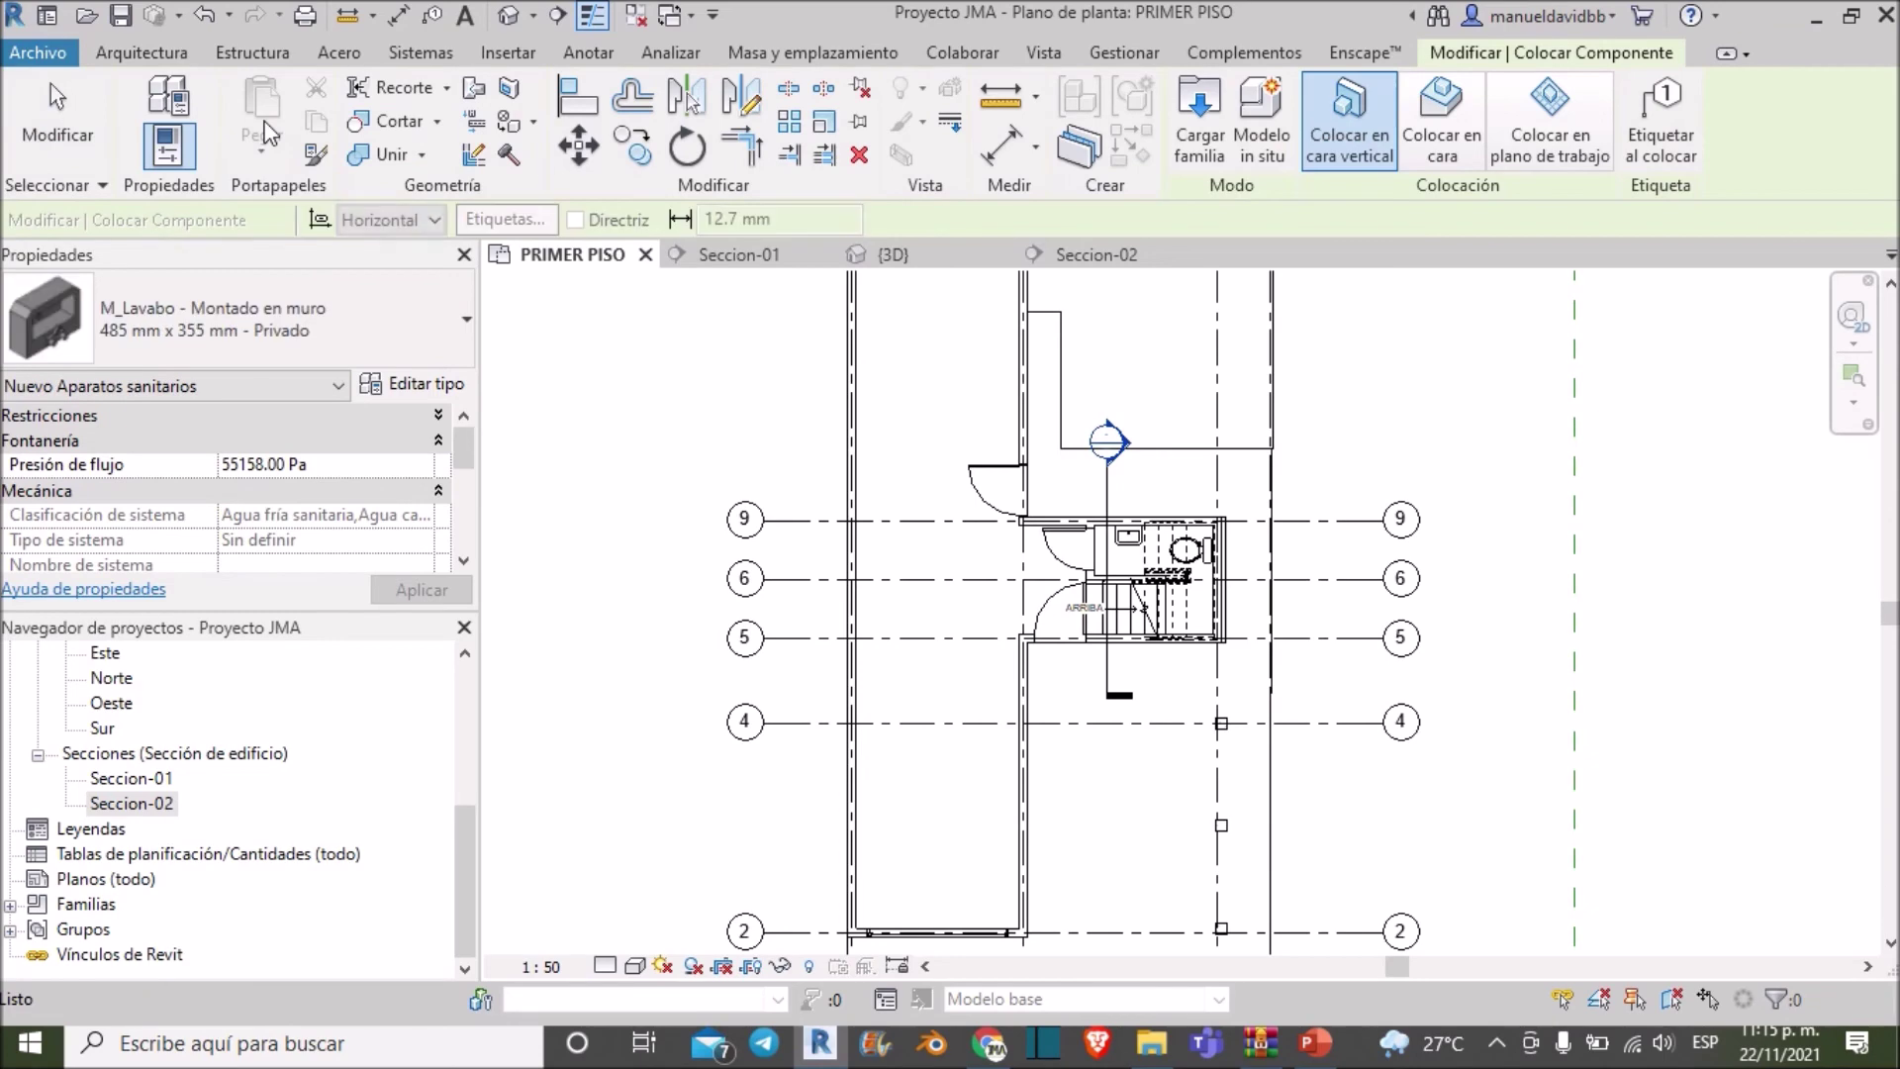
Place an M_Escritorio 1525 x 762mm desk in the room above grid 2
left_click(242, 301)
left_click(216, 574)
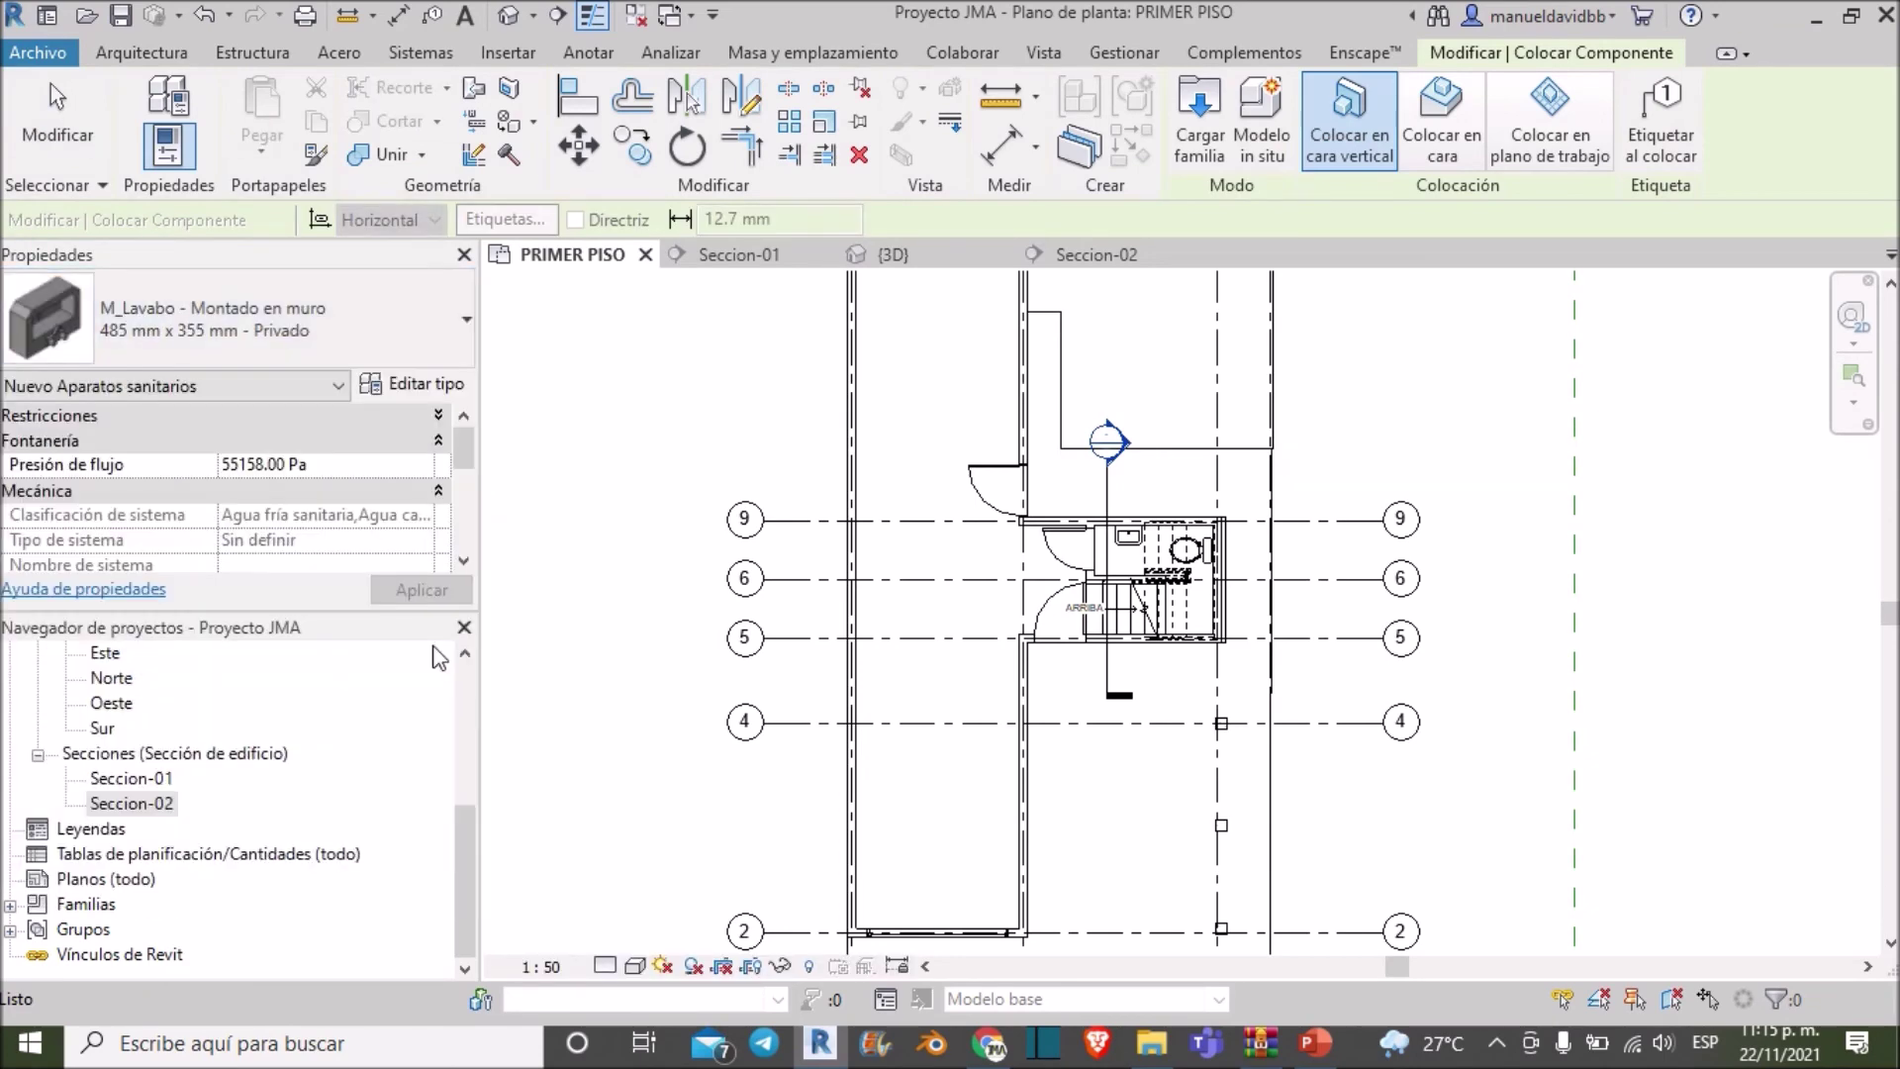
scroll(955, 792, "down", 1)
scroll(940, 737, "down", 1)
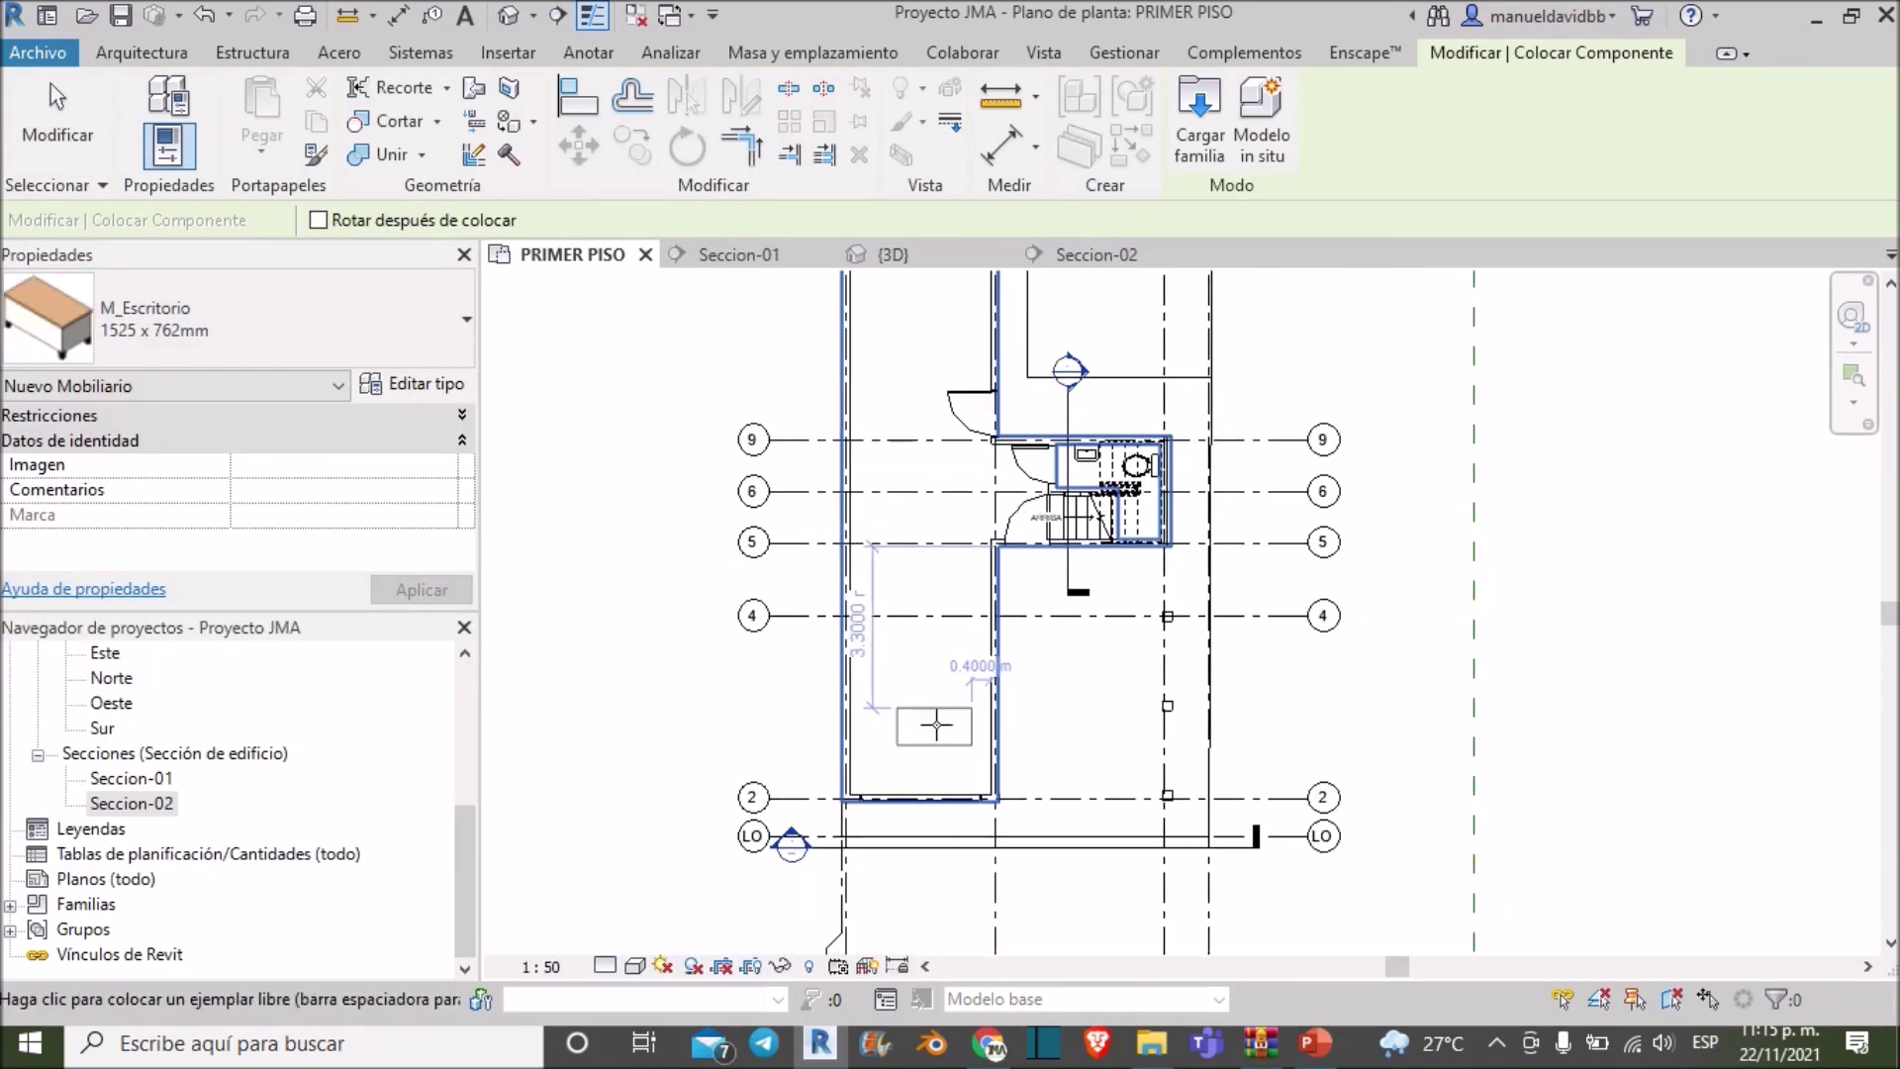
left_click(926, 740)
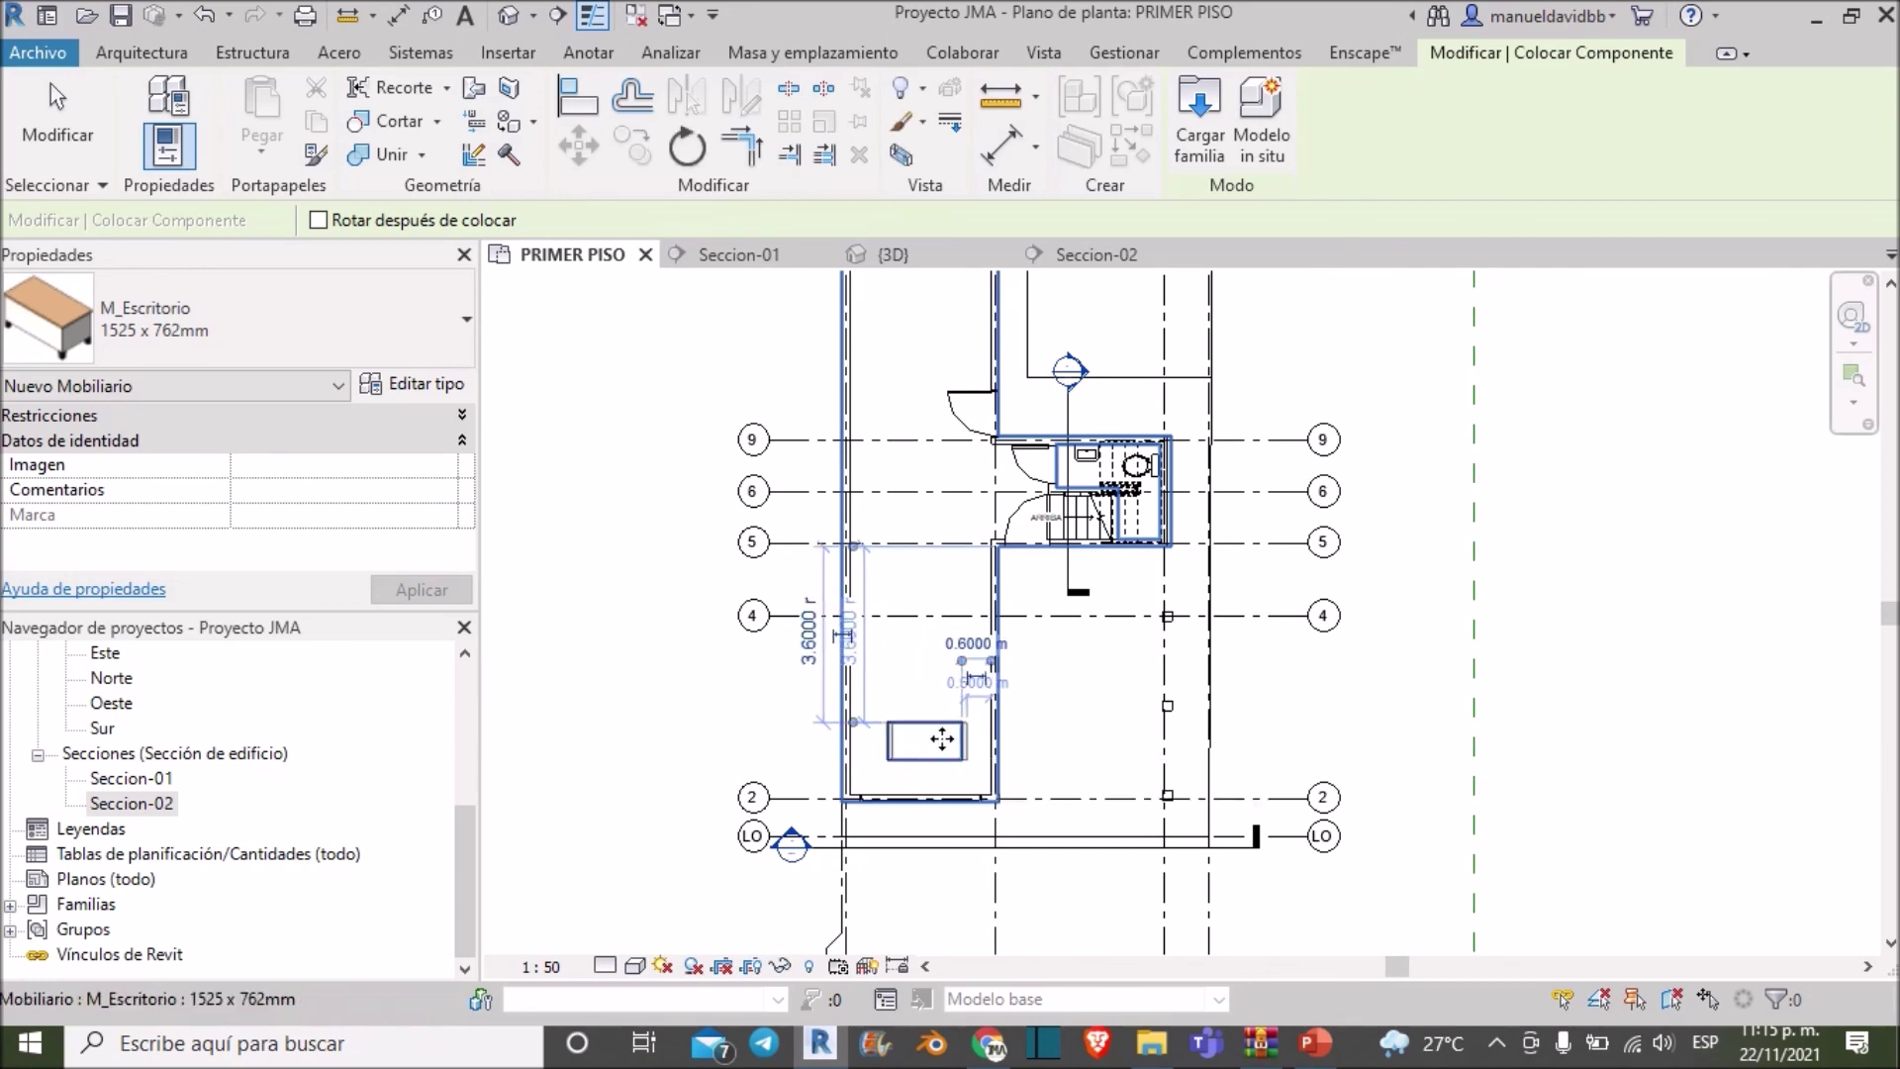
key("Escape")
key("Escape")
Move the Seccion-01 line just above grid 2 and open the Seccion-01 view
left_click(1073, 842)
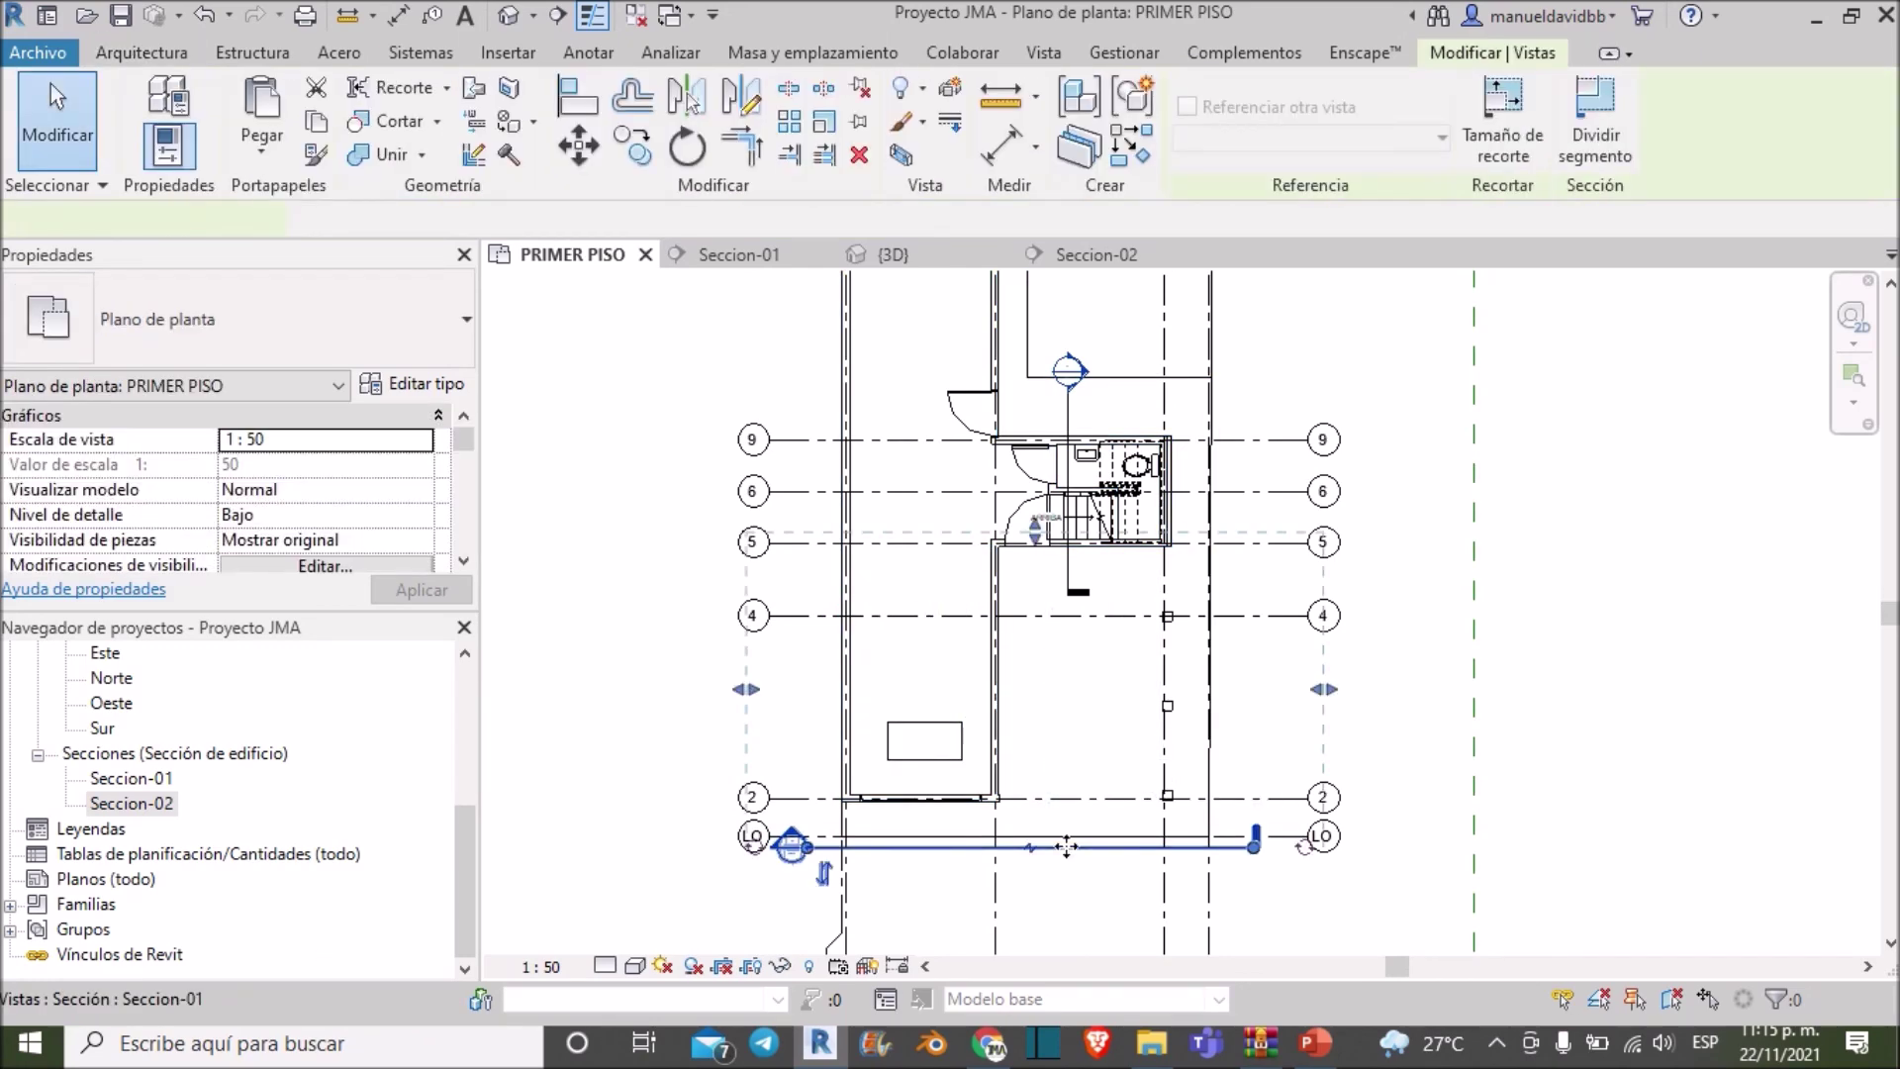
scroll(1068, 843, "up", 2)
left_click(953, 744)
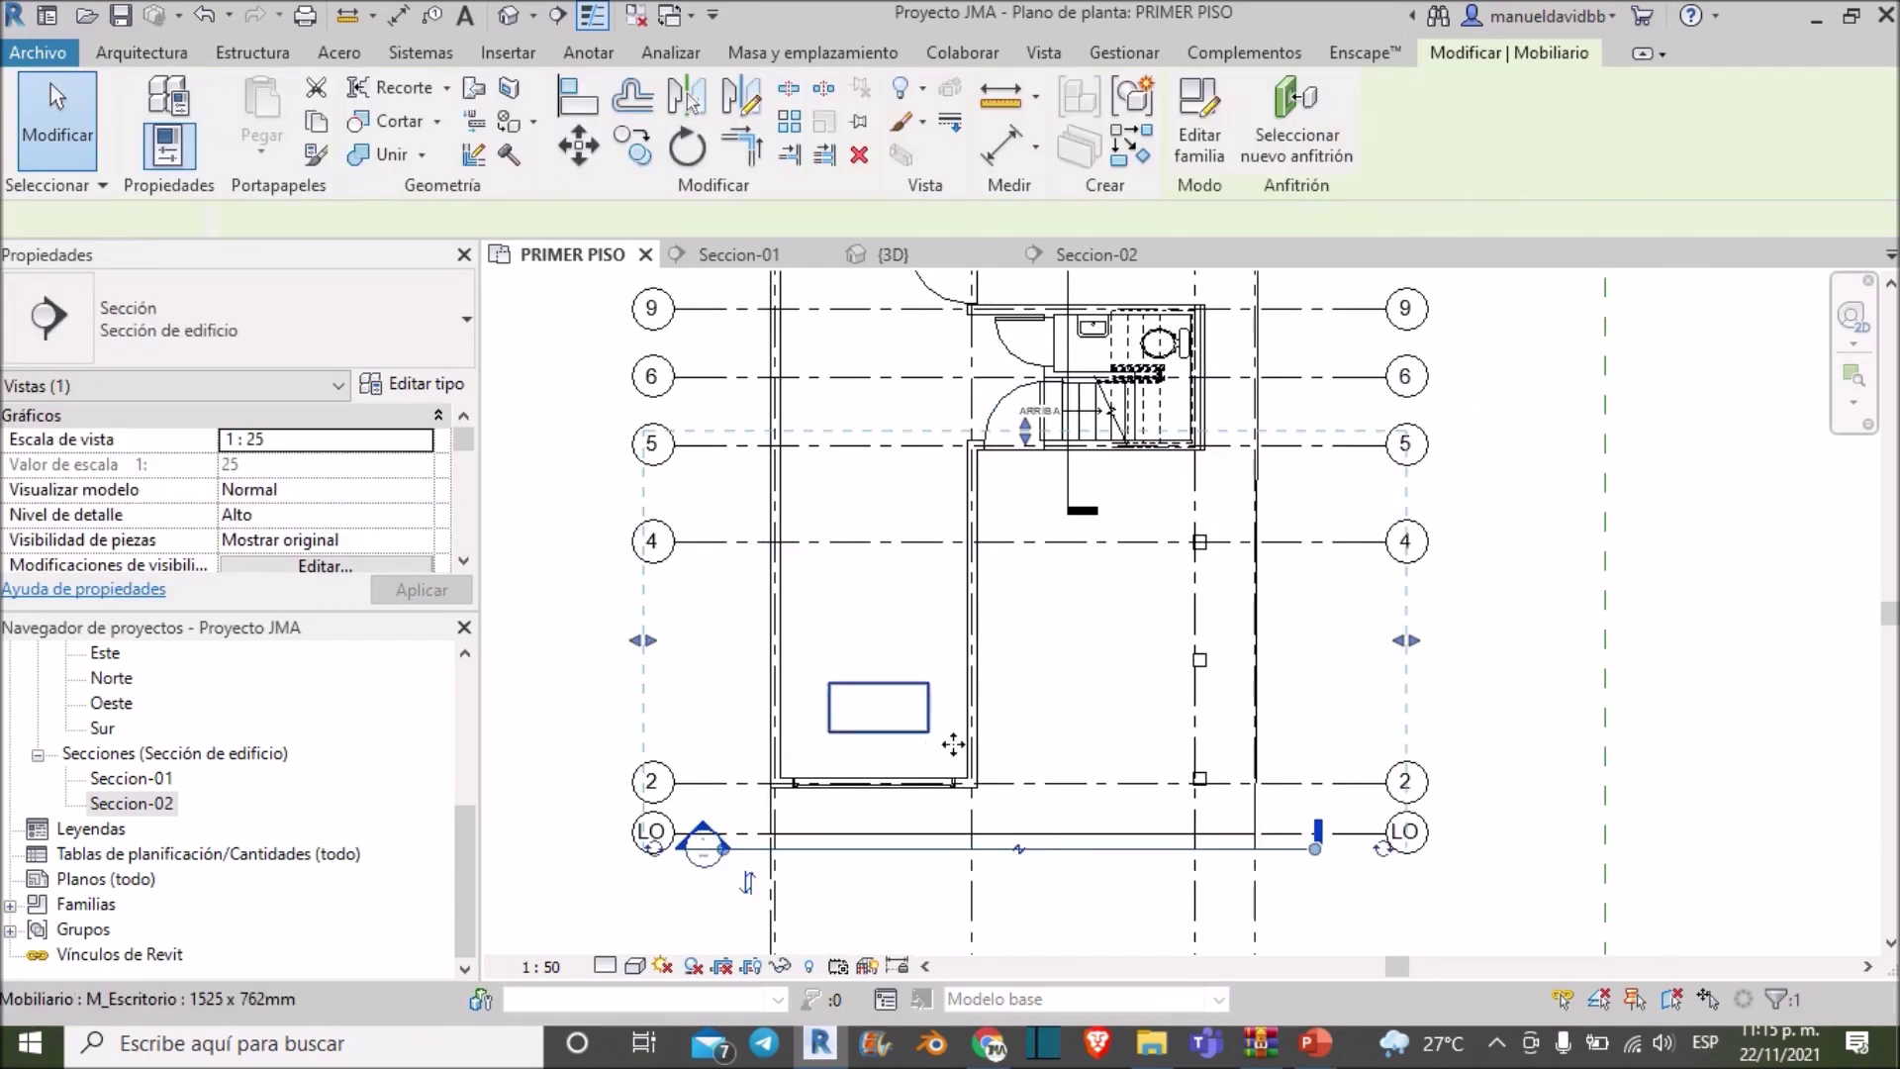
left_click(1070, 848)
key("Escape")
left_click(1072, 848)
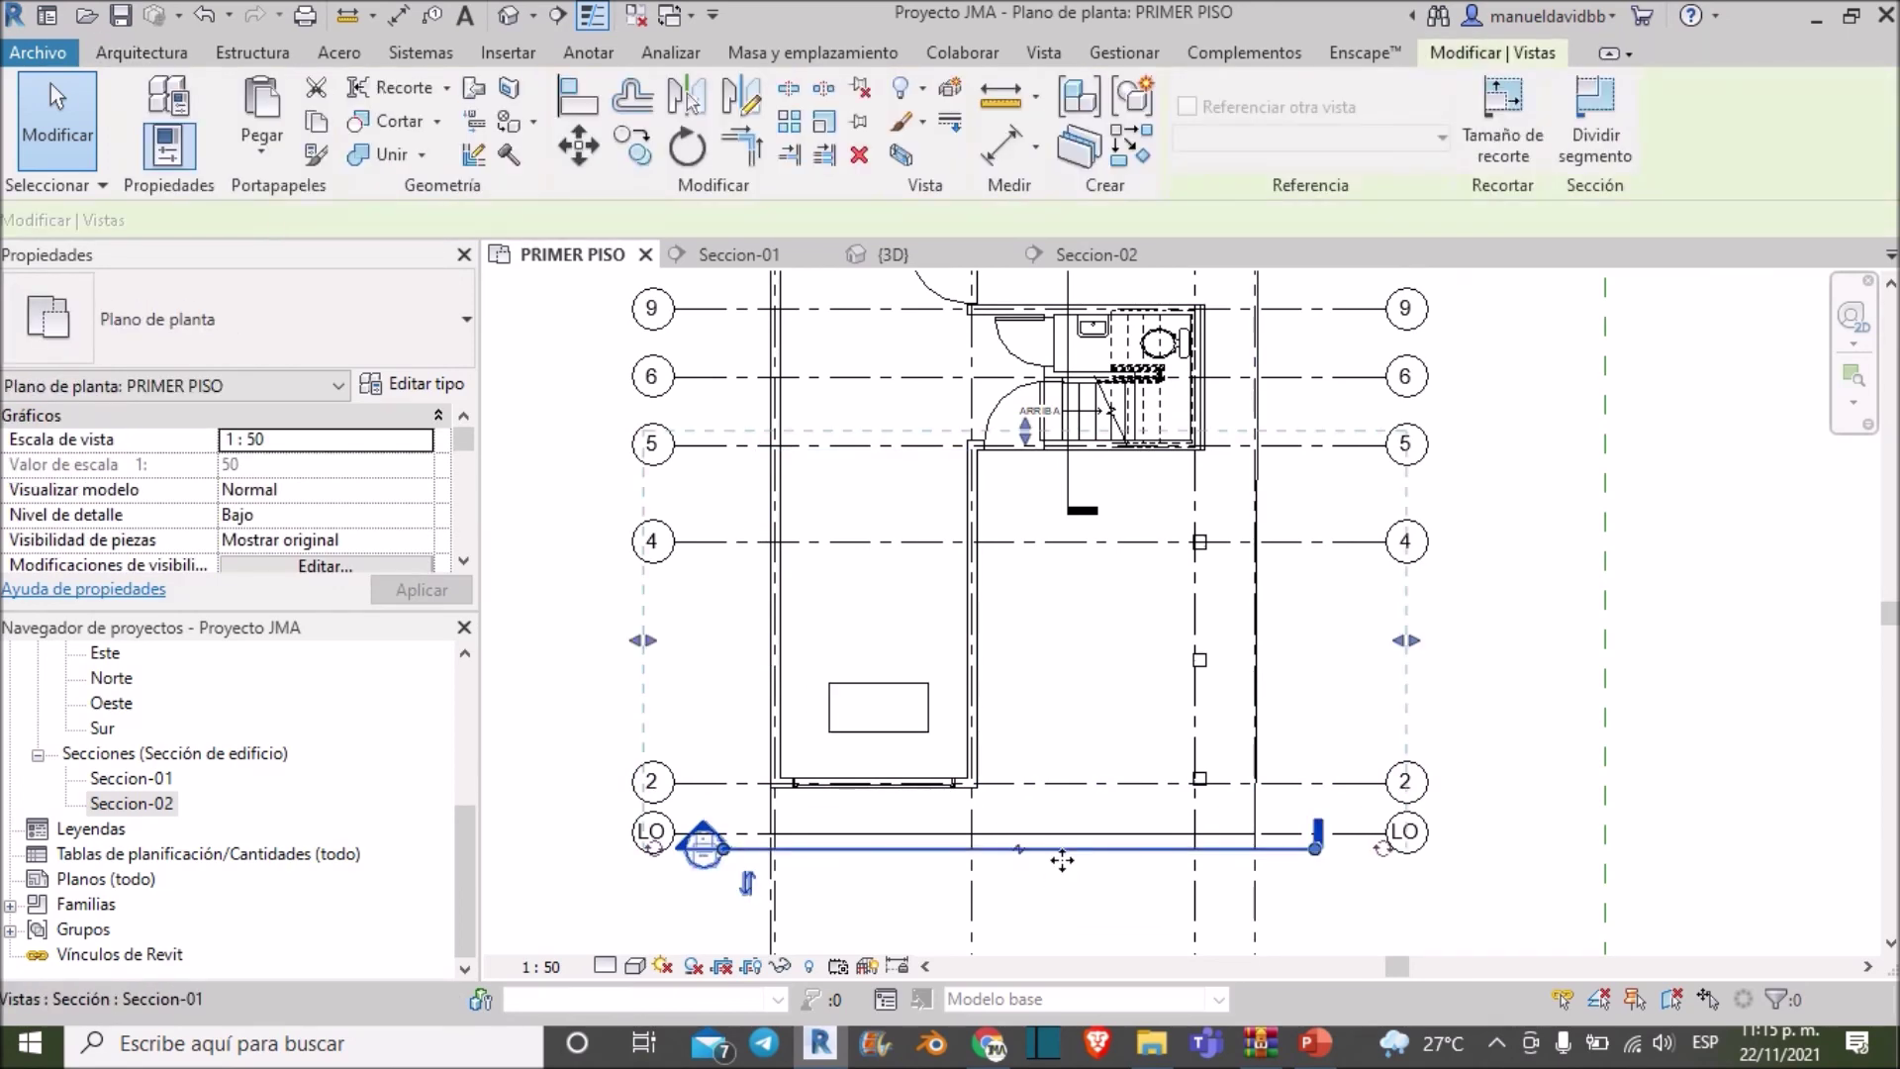
left_click_drag(1072, 848, 1049, 767)
right_click(1050, 767)
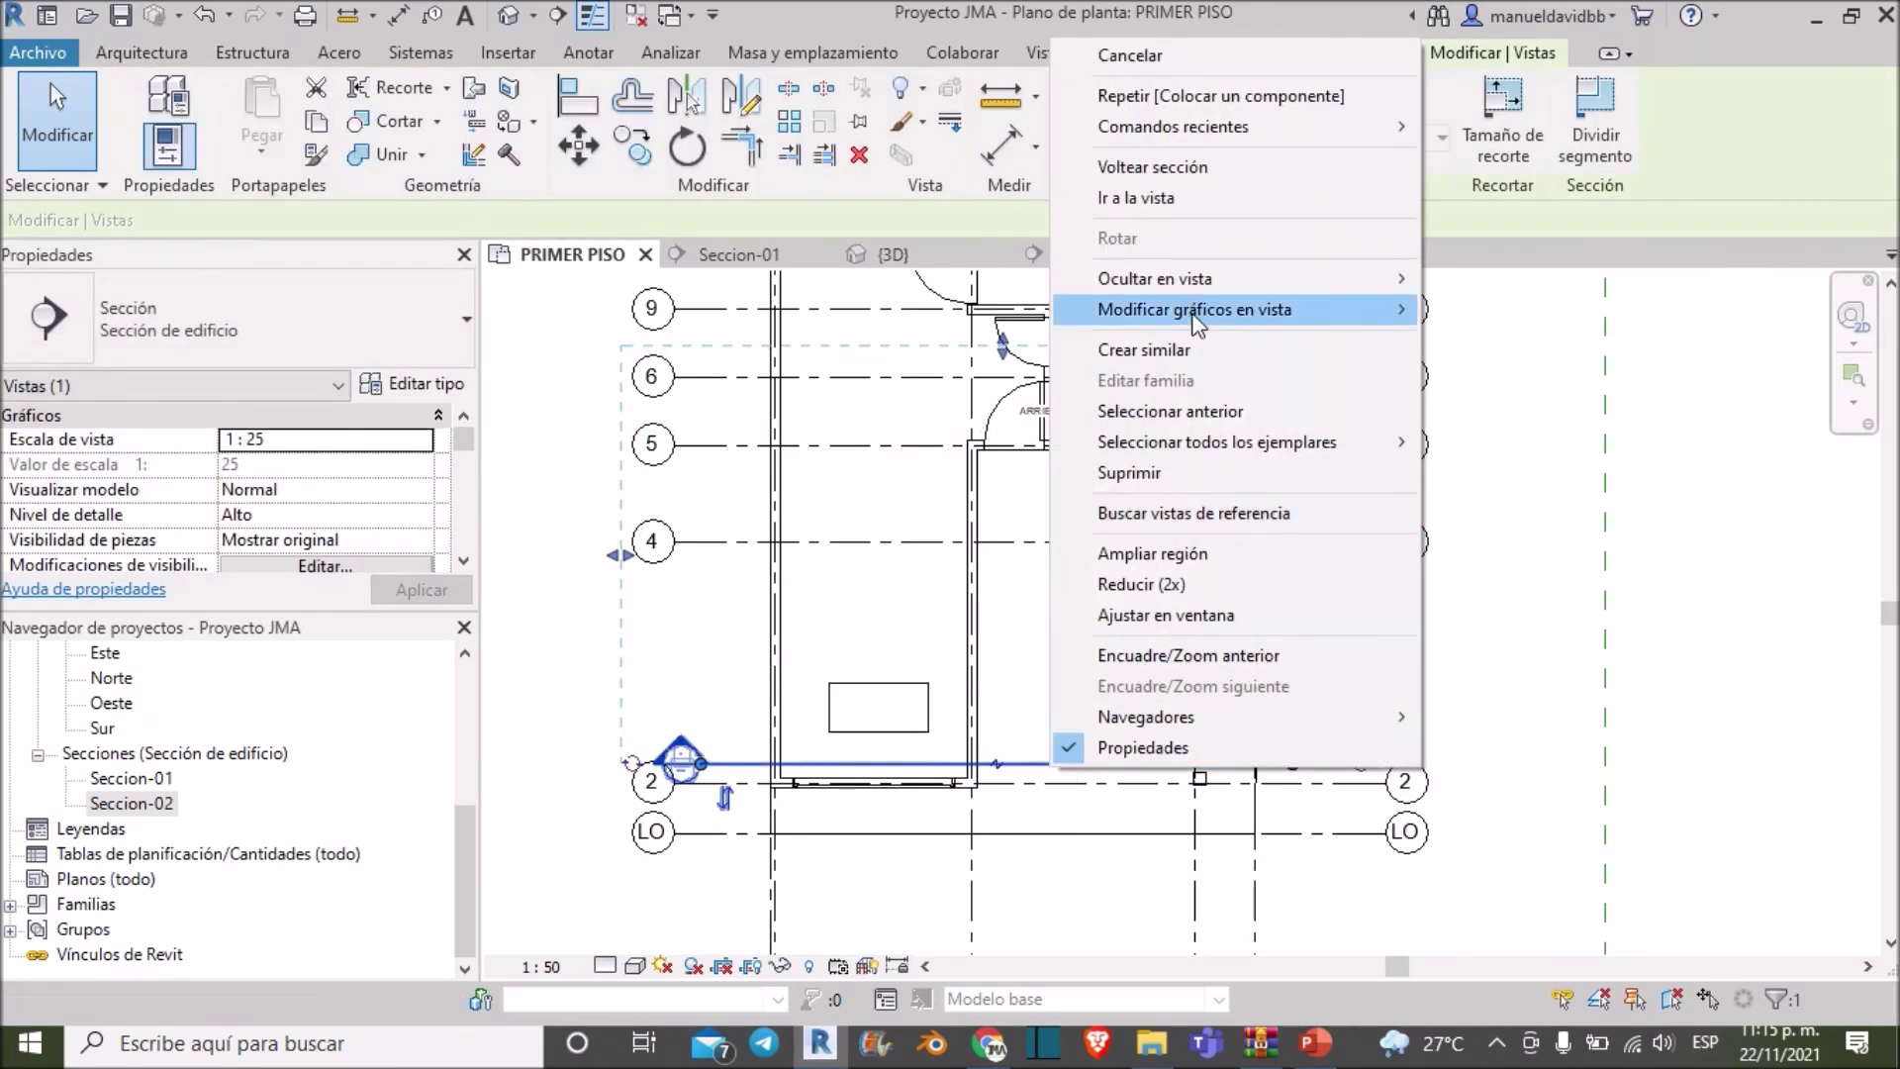
left_click(1199, 195)
Zoom around Seccion-01 to check the desk, then view it in 3D
scroll(1088, 782, "up", 3)
scroll(1146, 783, "up", 2)
scroll(1069, 704, "up", 1)
scroll(1069, 704, "down", 1)
scroll(1209, 758, "down", 2)
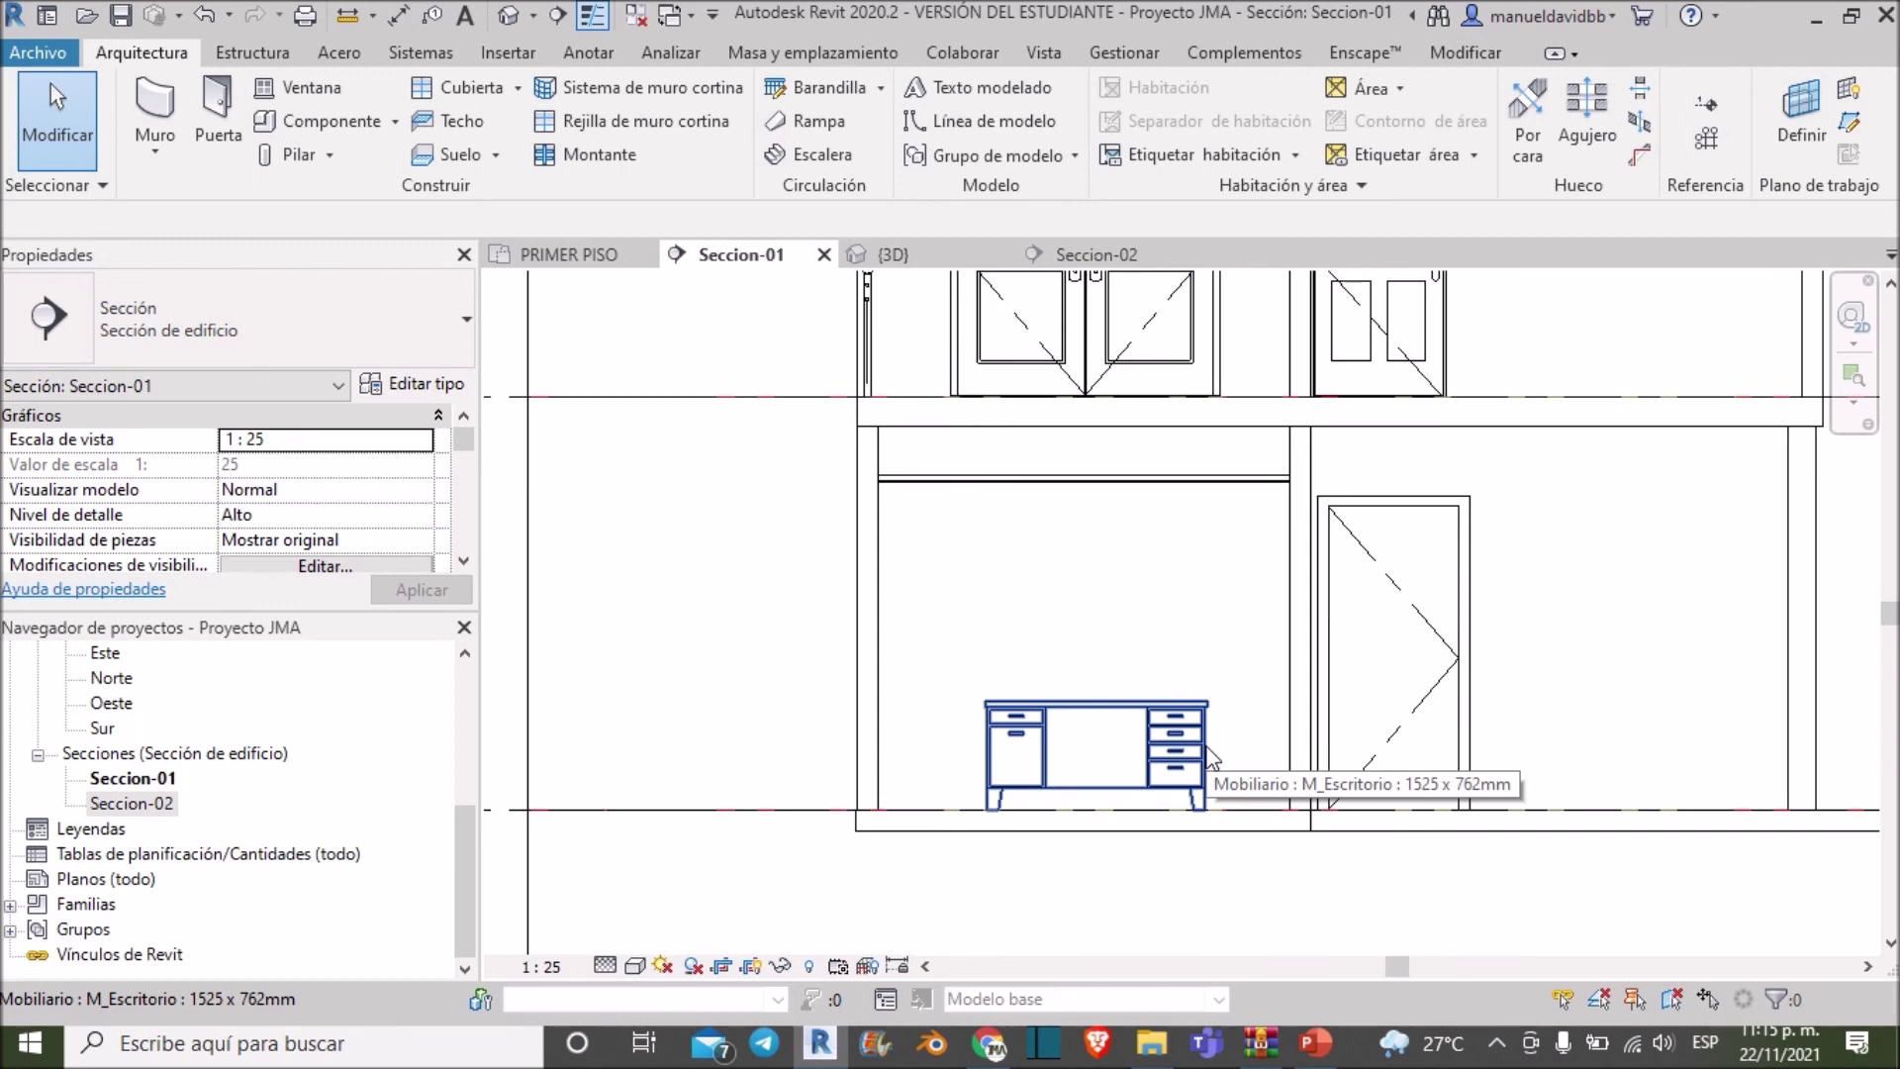
scroll(1209, 758, "down", 1)
scroll(1188, 643, "down", 1)
scroll(1148, 713, "down", 1)
scroll(1115, 706, "down", 1)
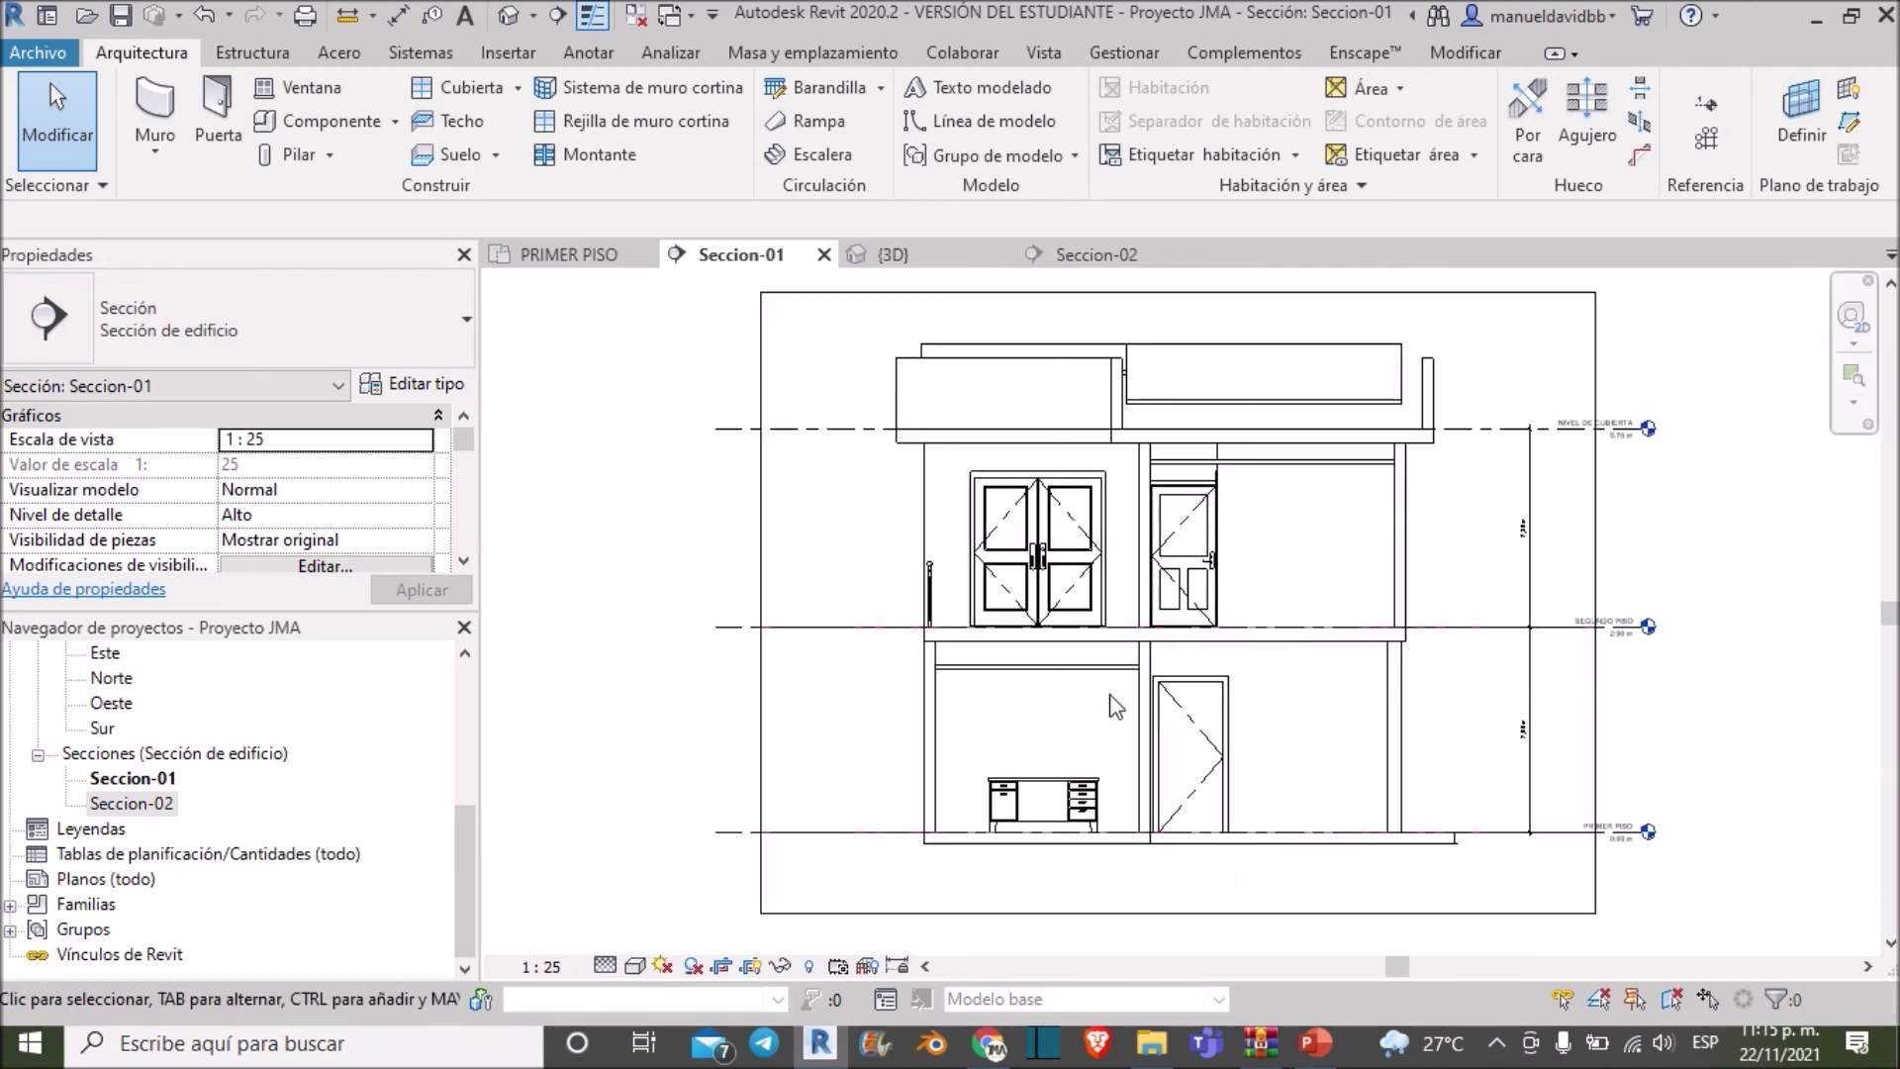
left_click(935, 260)
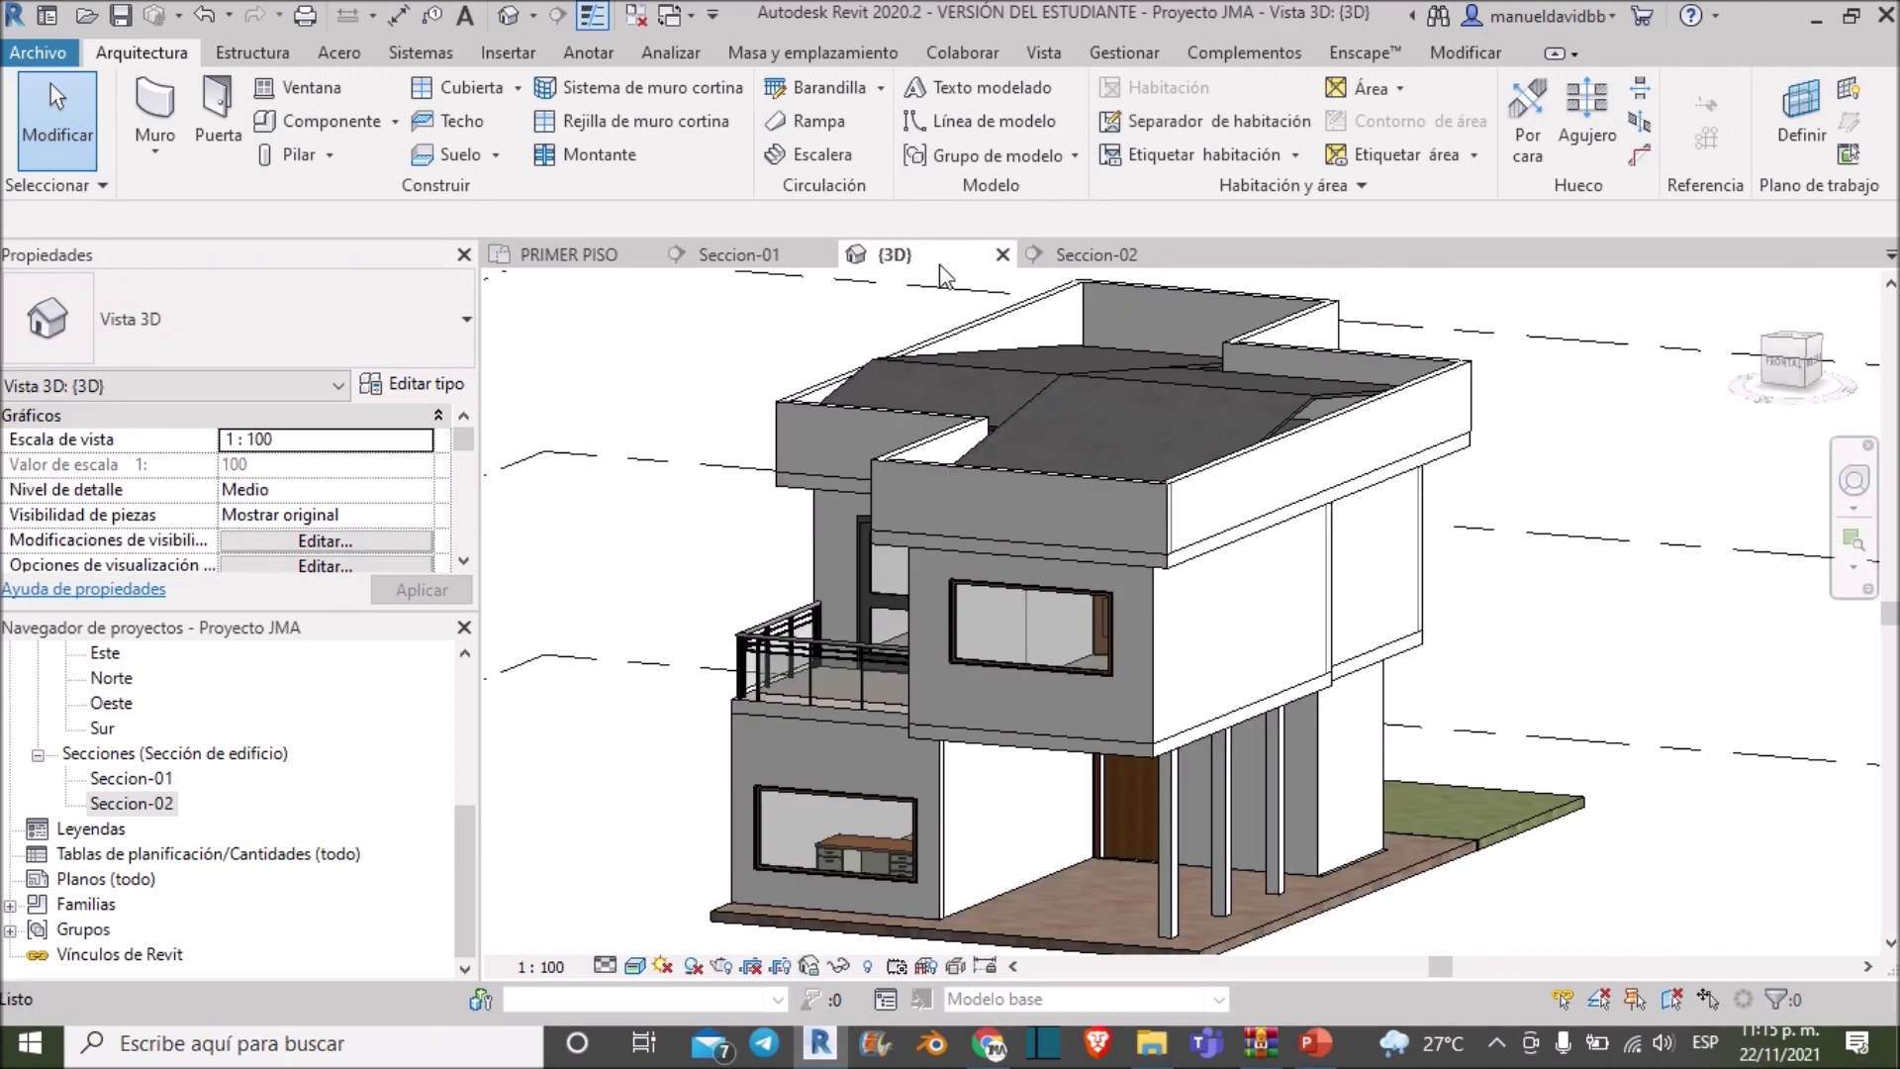